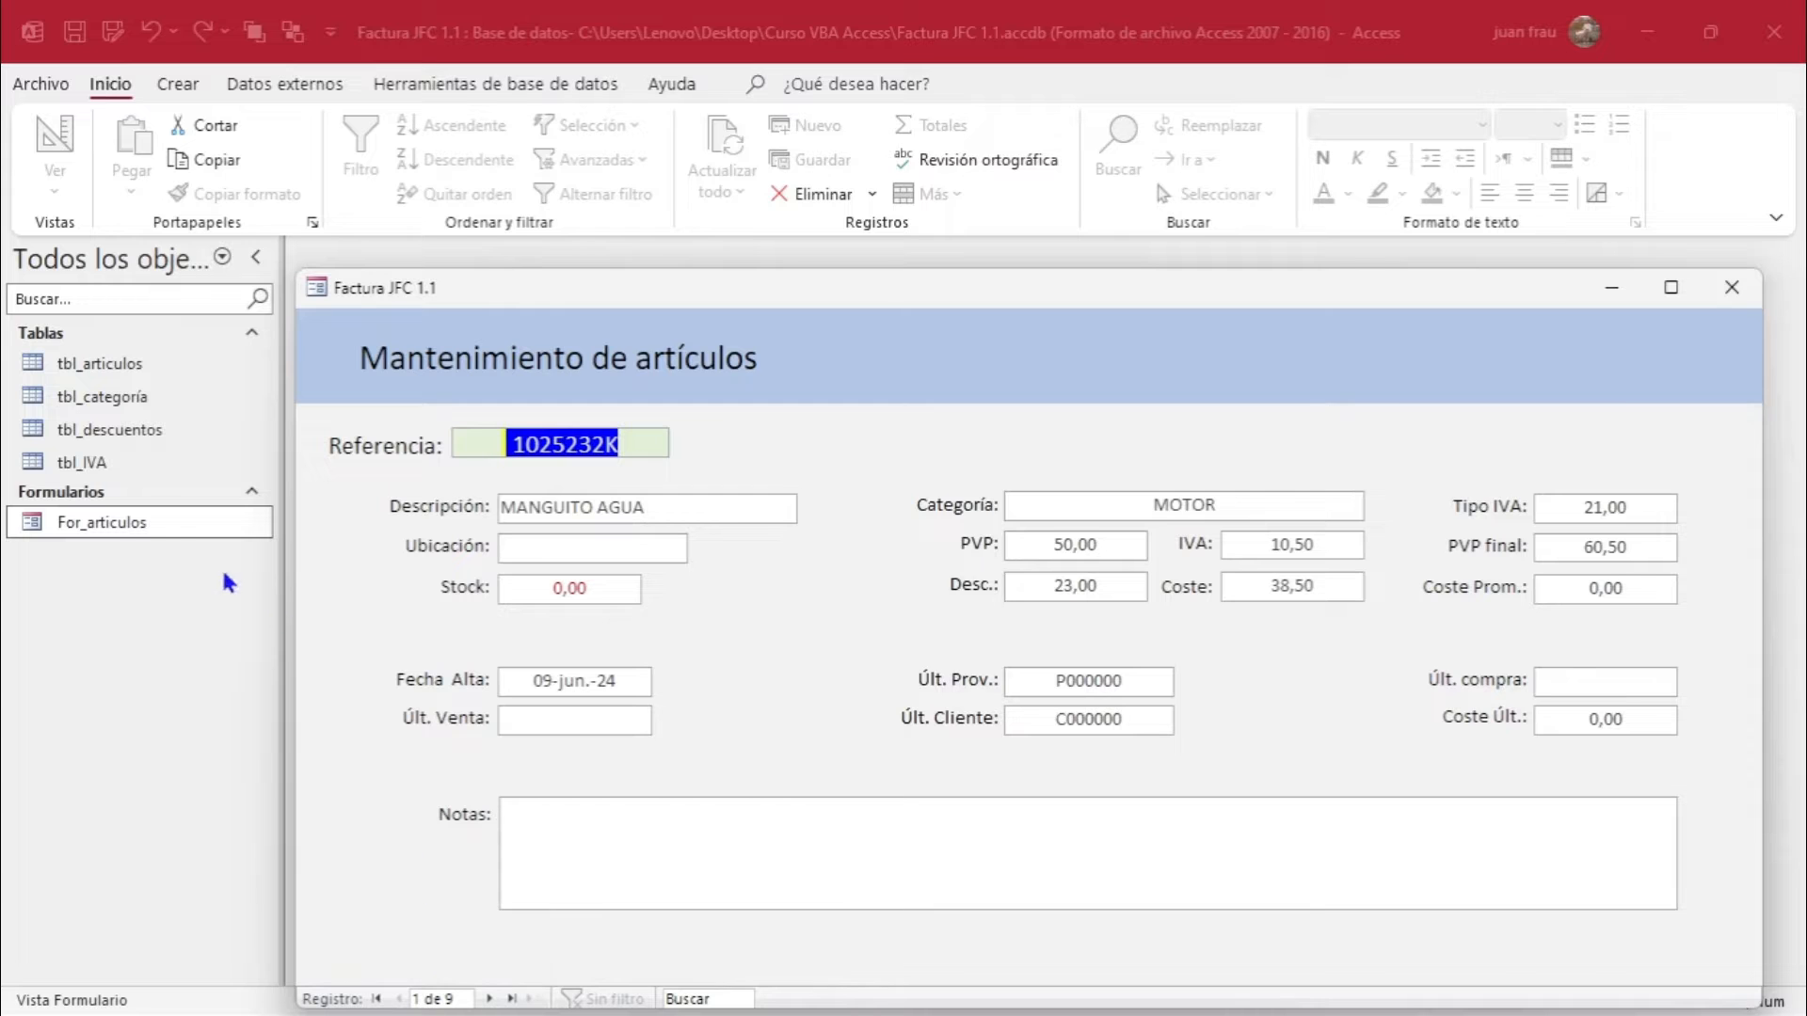
Switch the article maintenance form to Design View and draw a command button about 1 cm square right of the Referencia field.
right_click(791, 294)
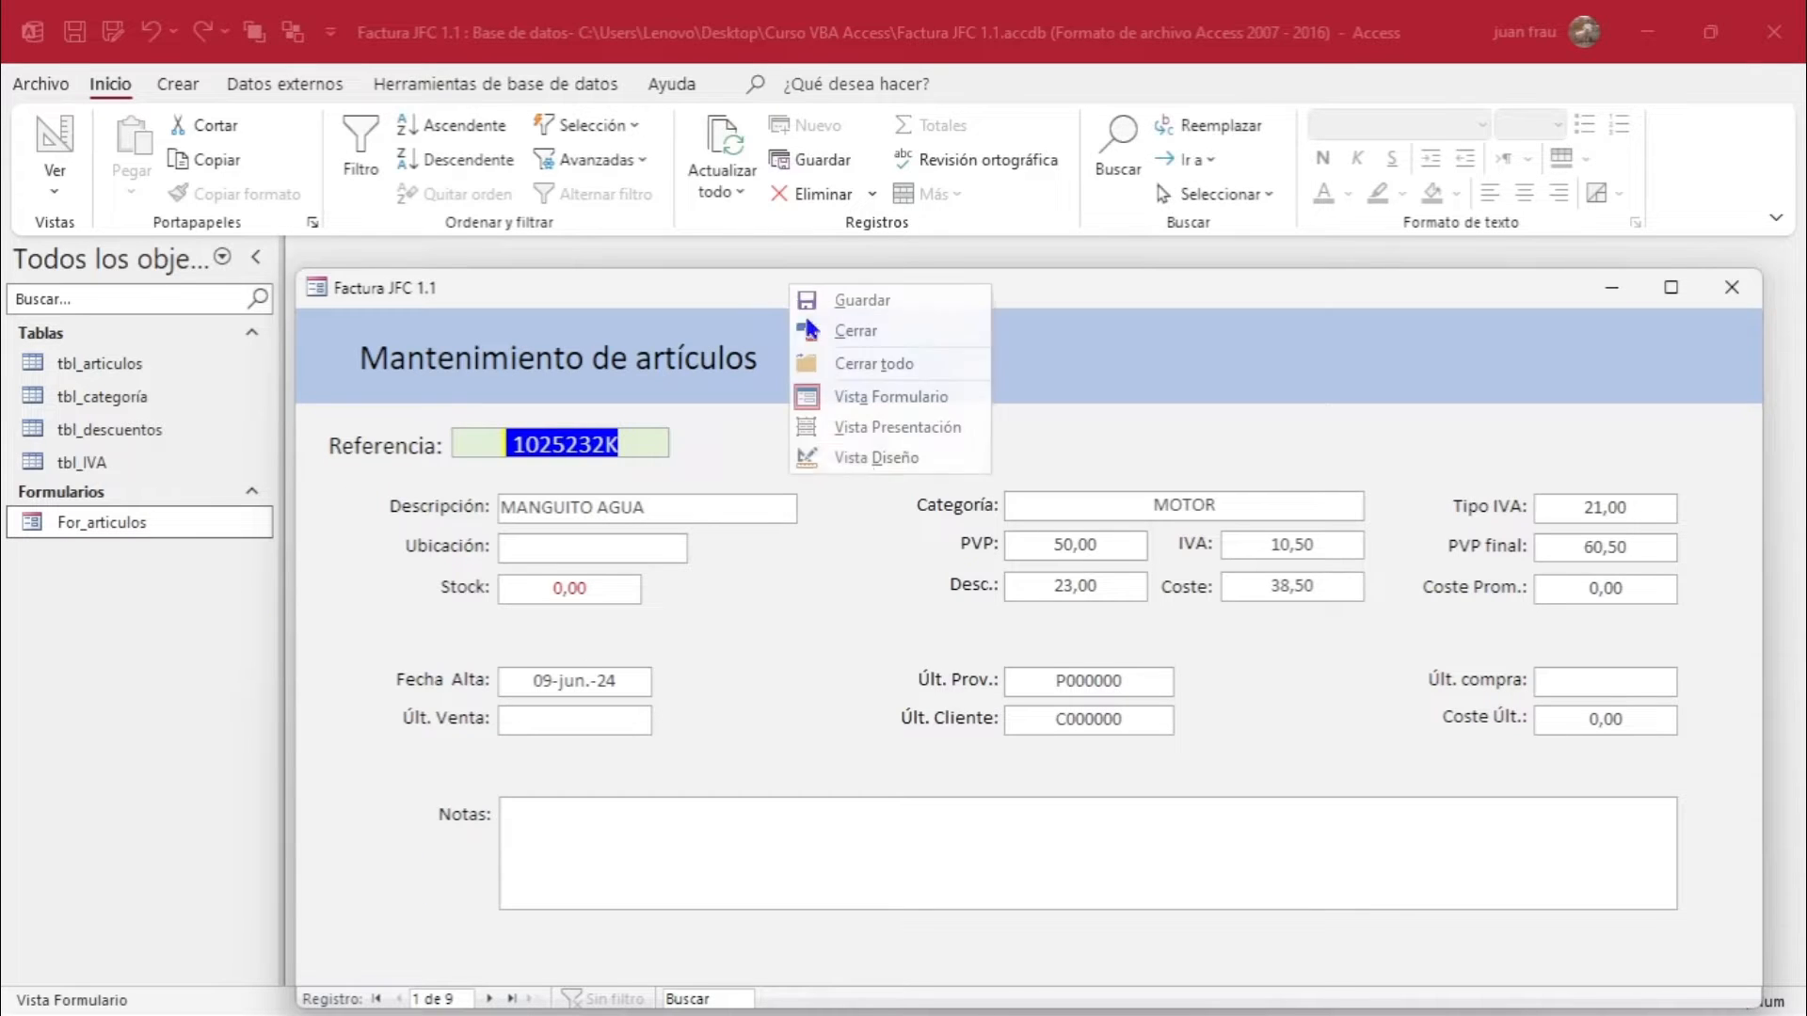
click(829, 457)
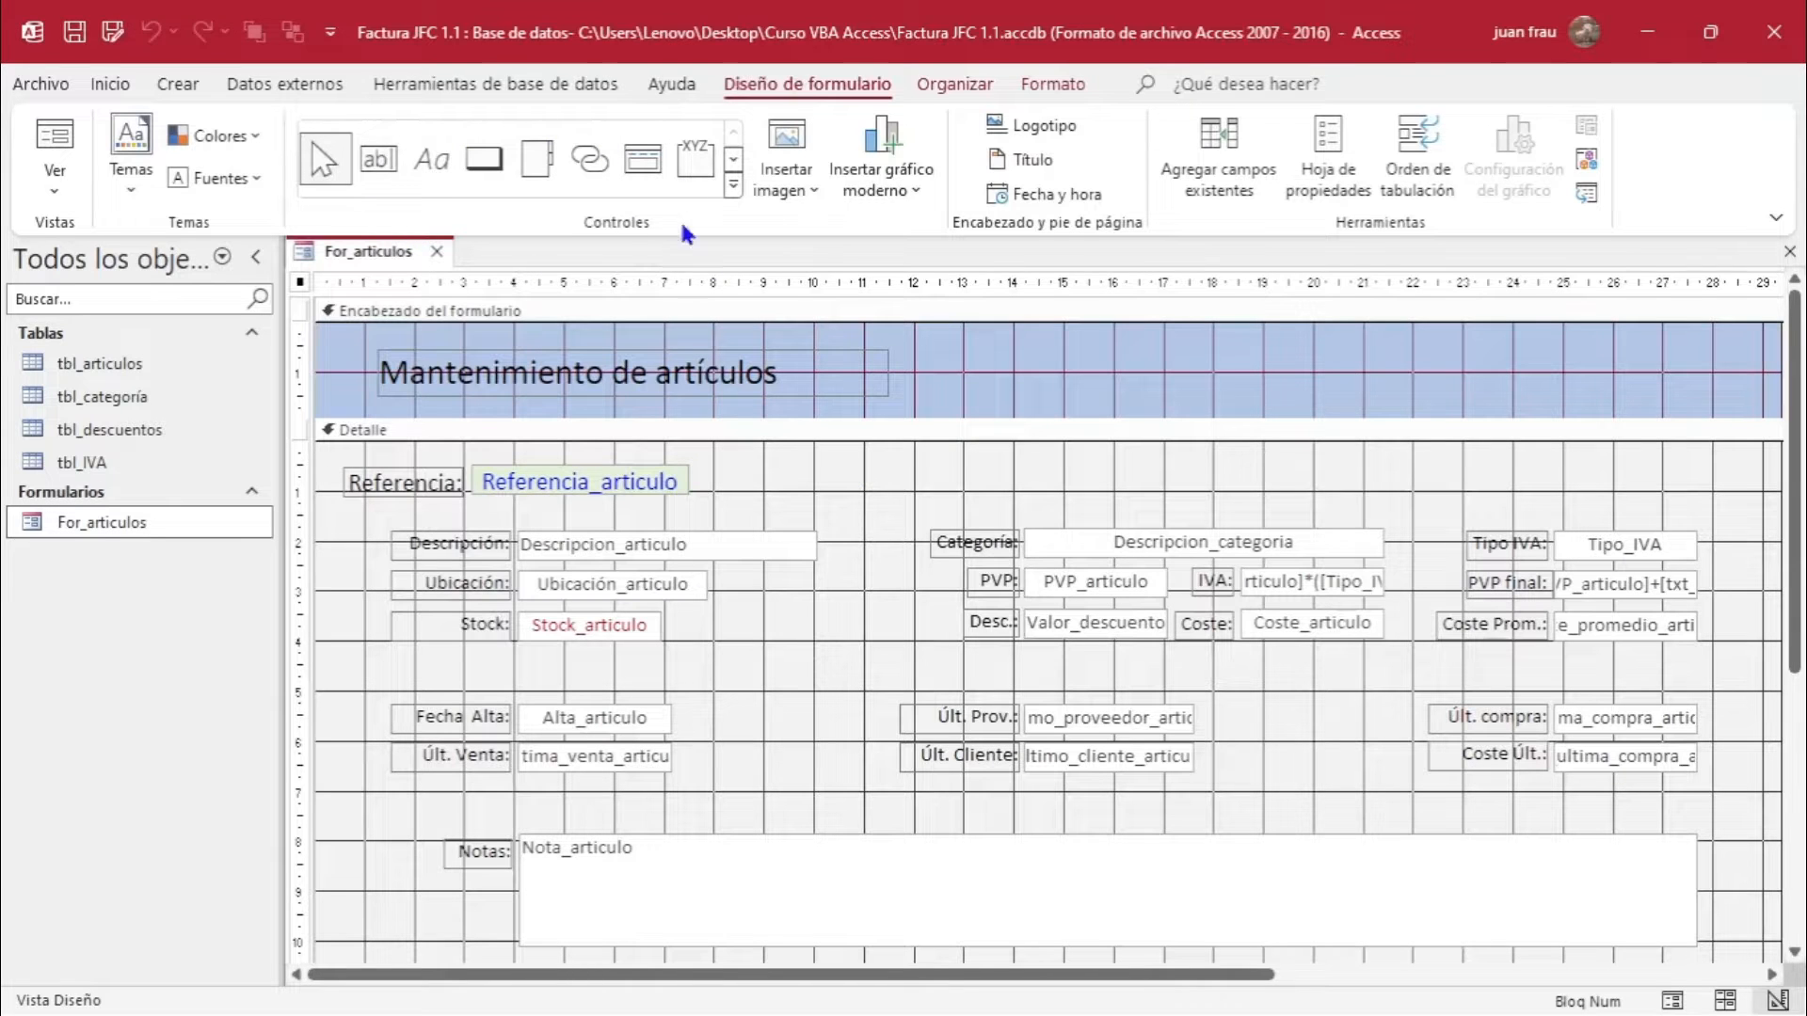
click(485, 165)
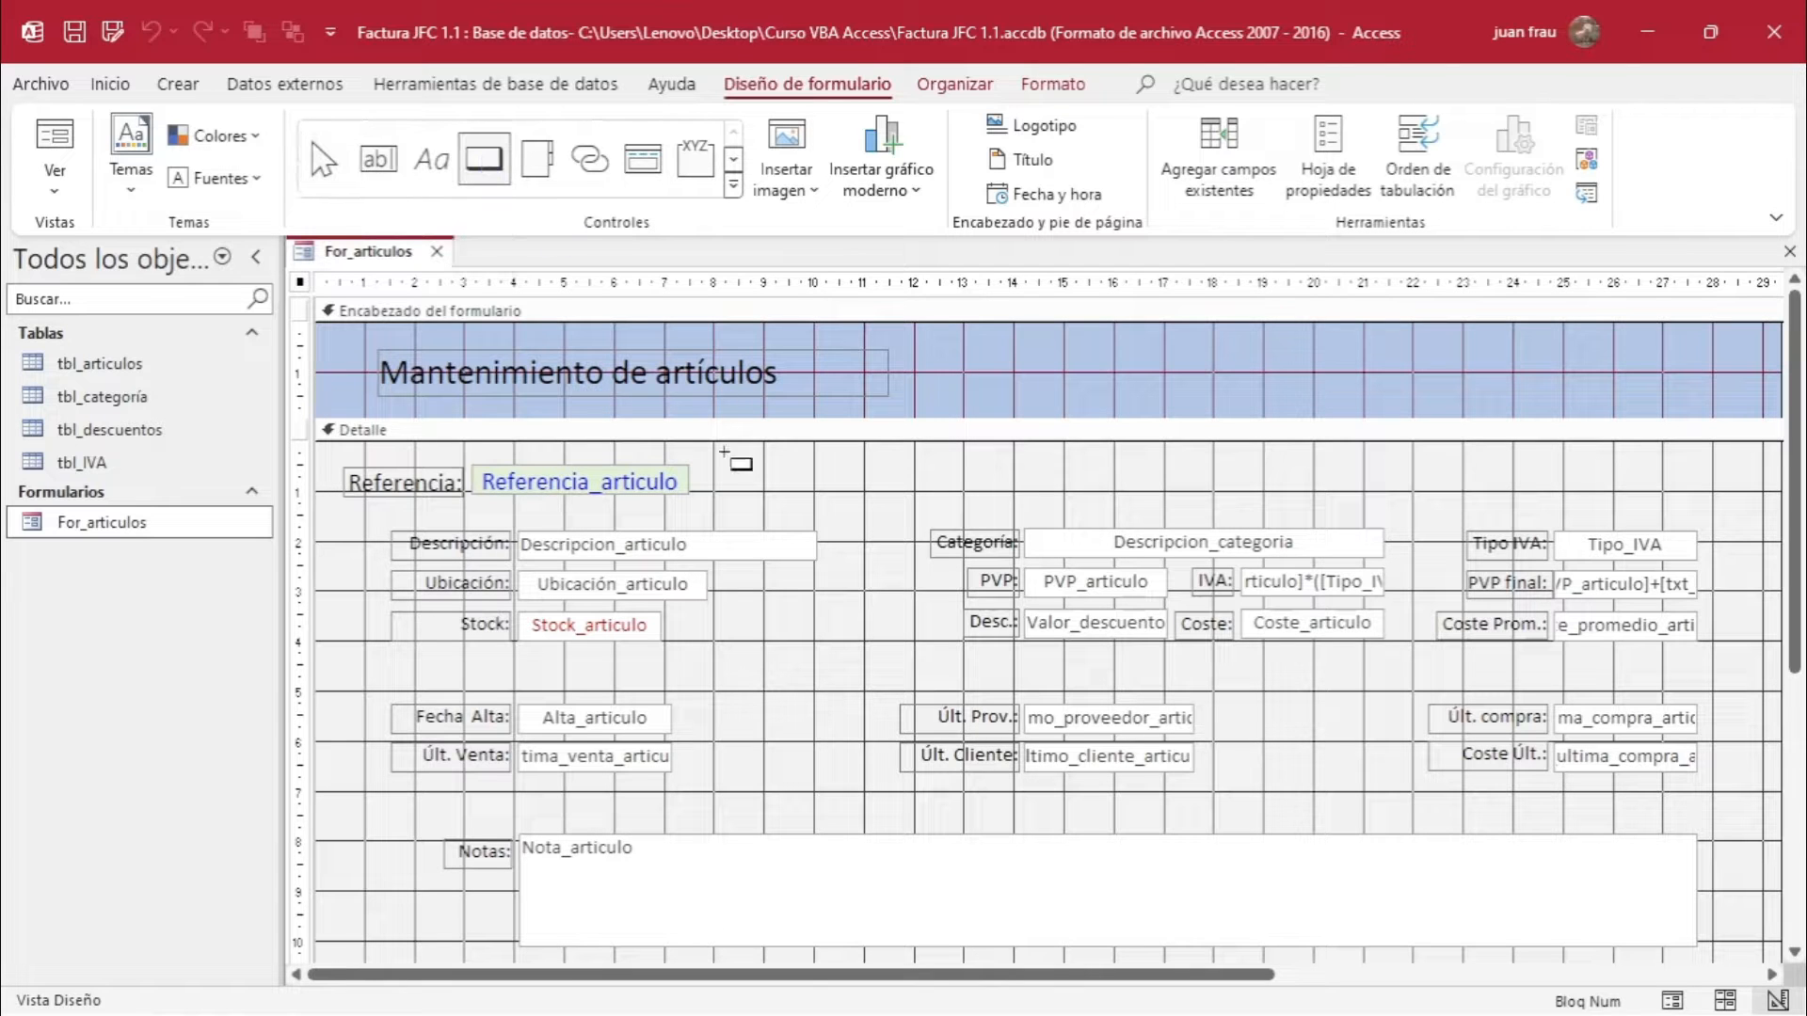
drag(768, 459, 828, 517)
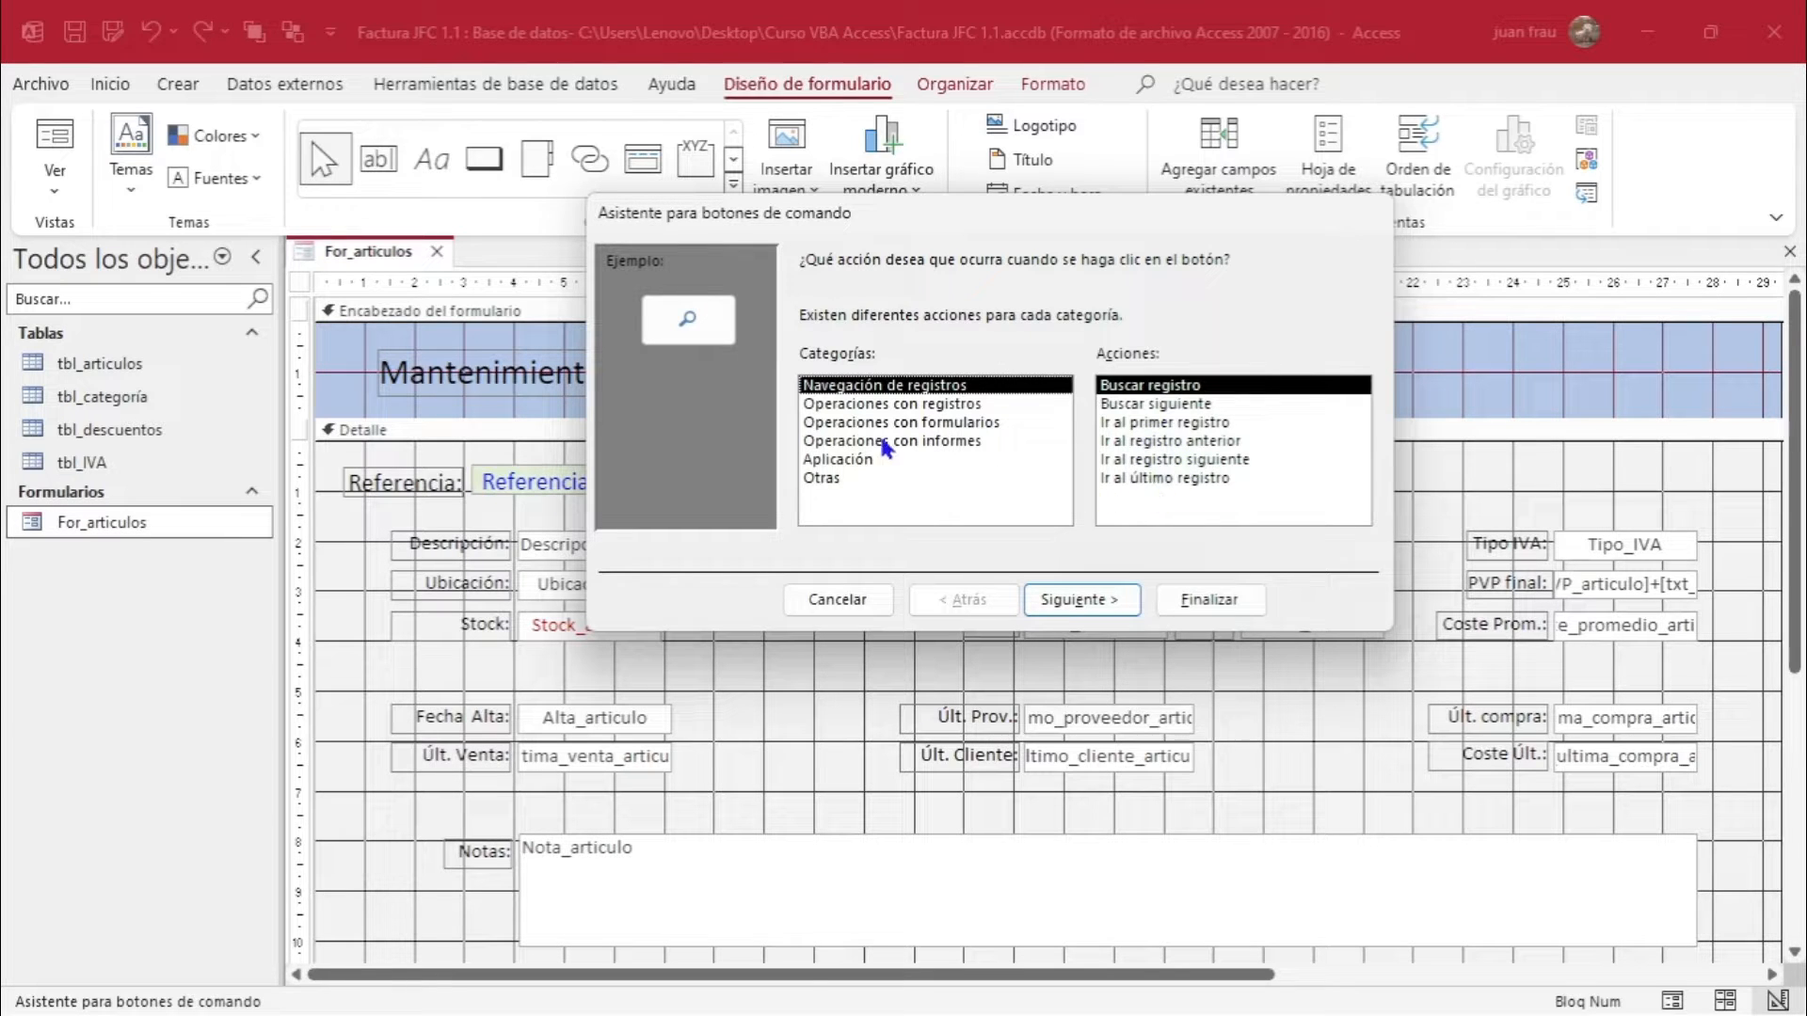
Review the button actions offered for record operations, form operations, report operations, application and the other categories.
click(892, 404)
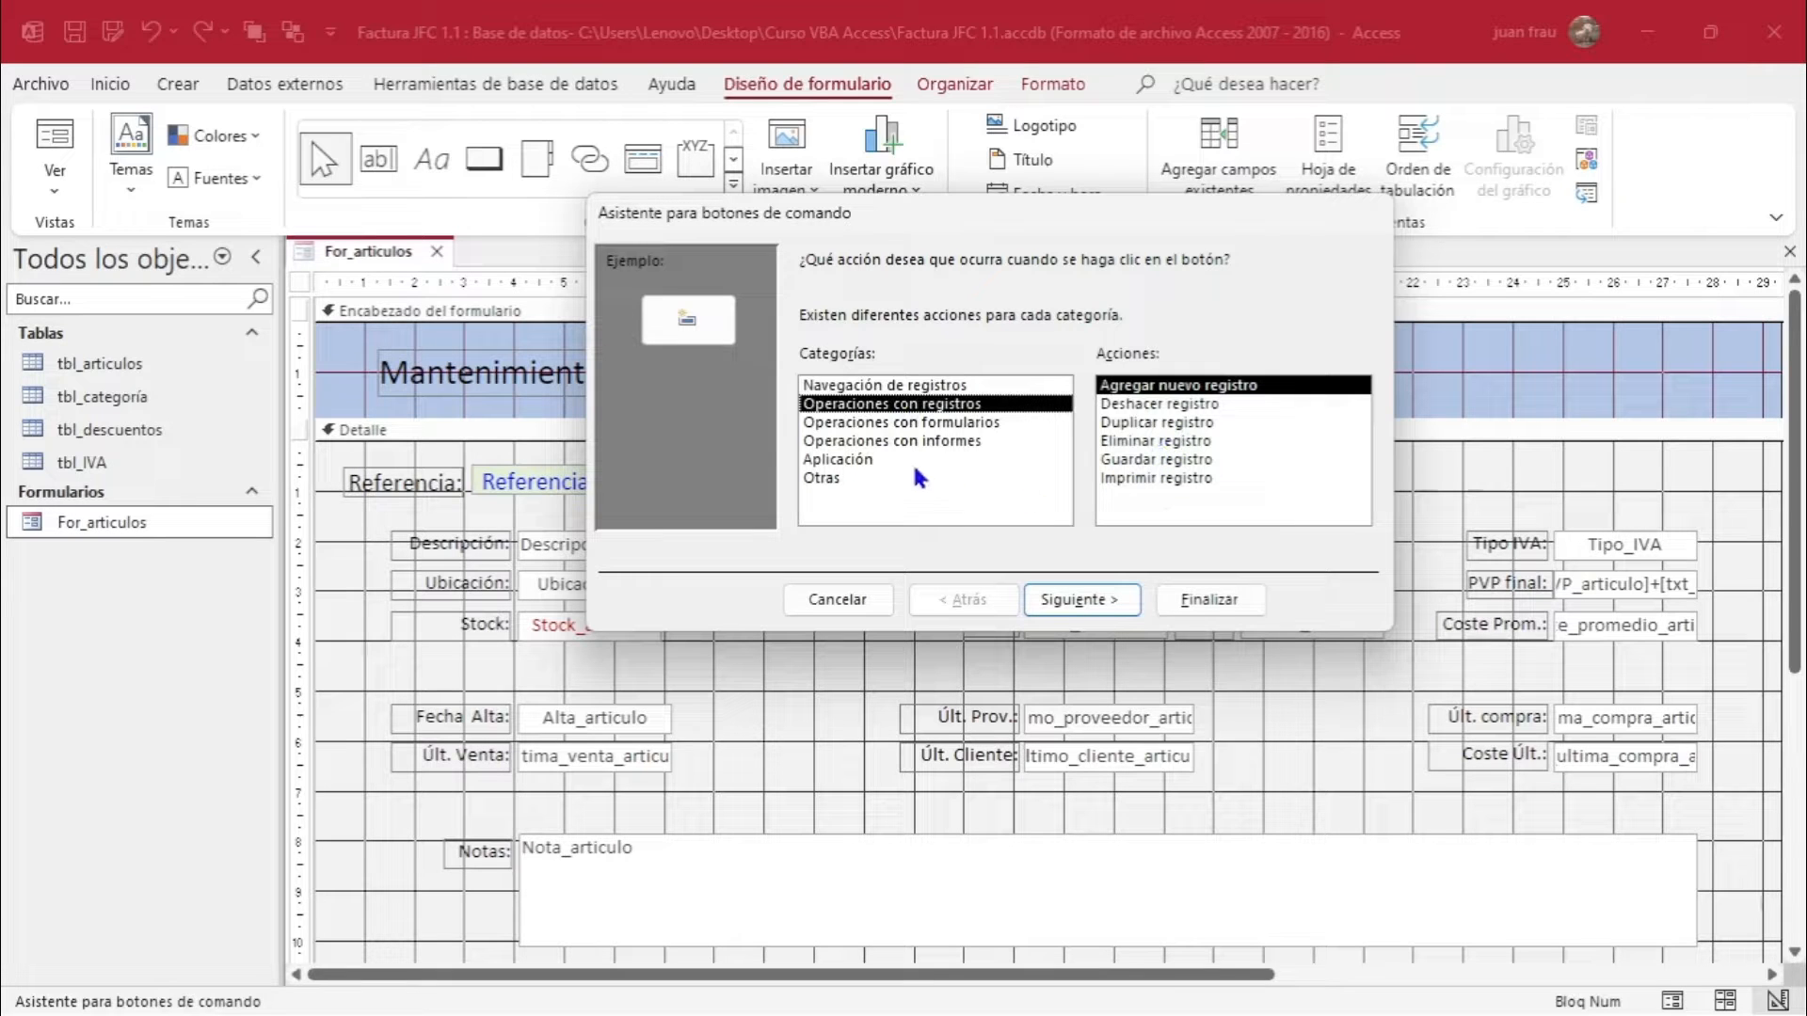
click(919, 425)
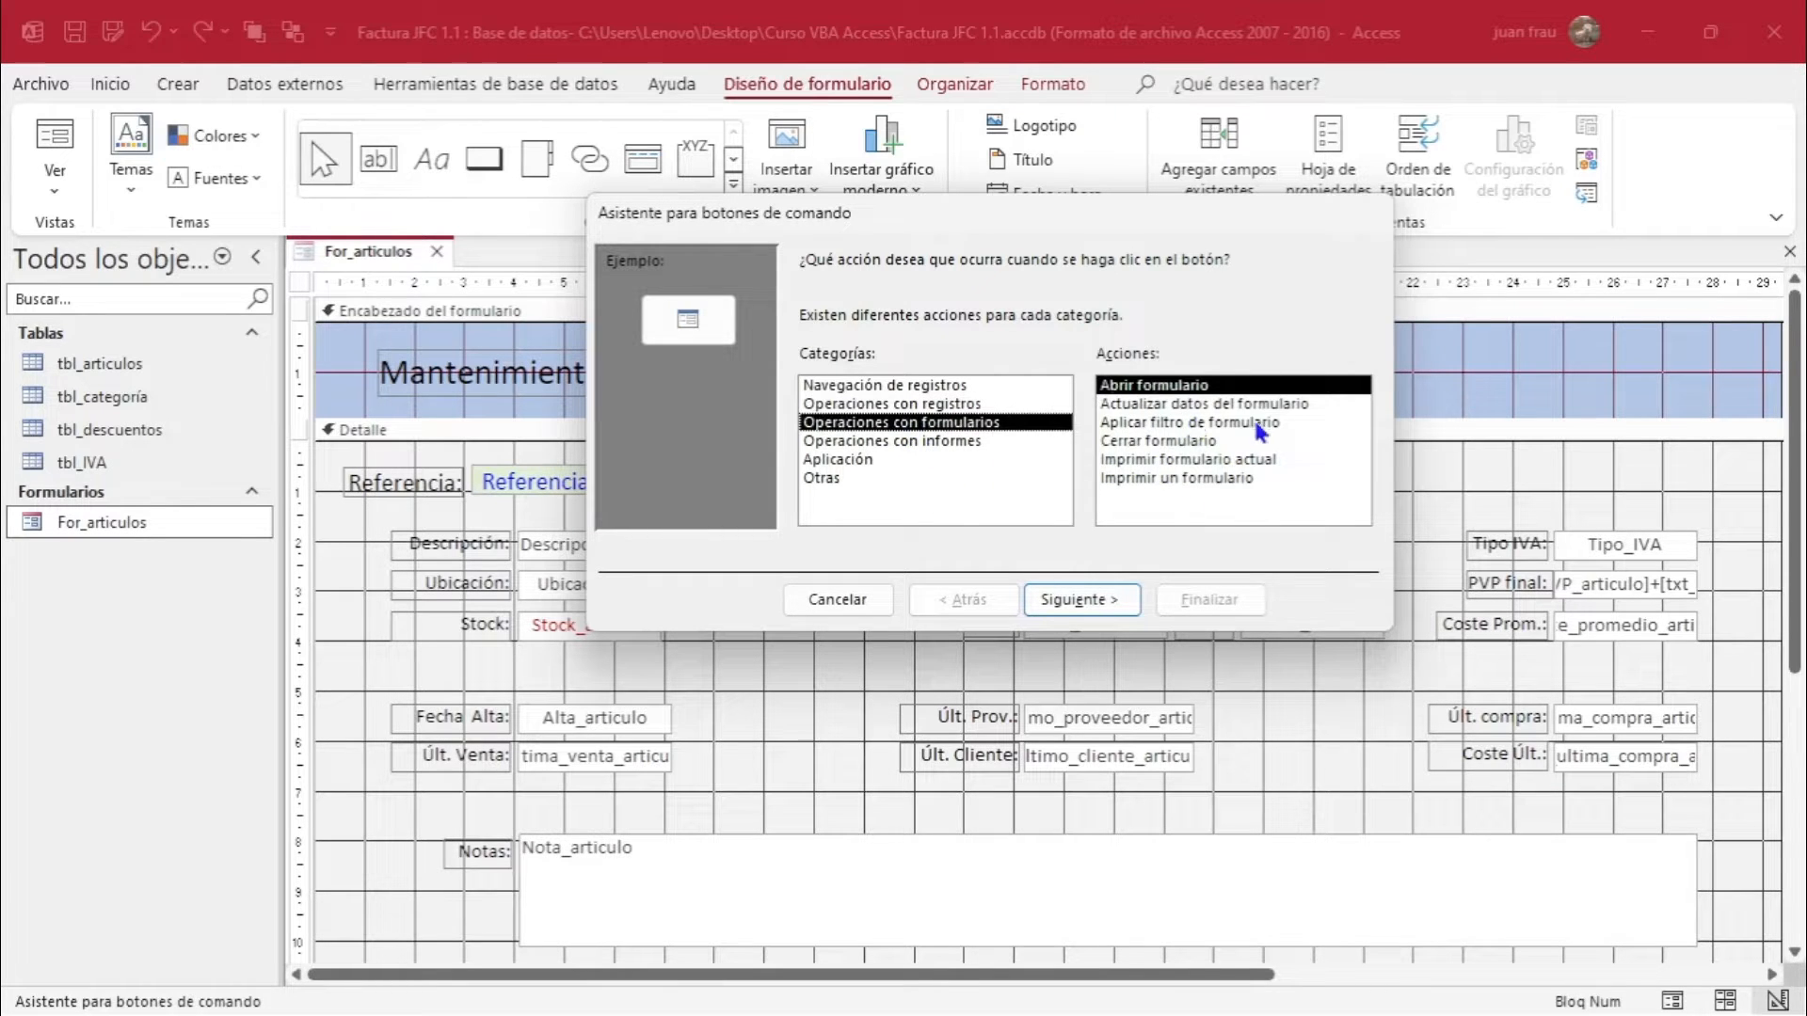
click(910, 440)
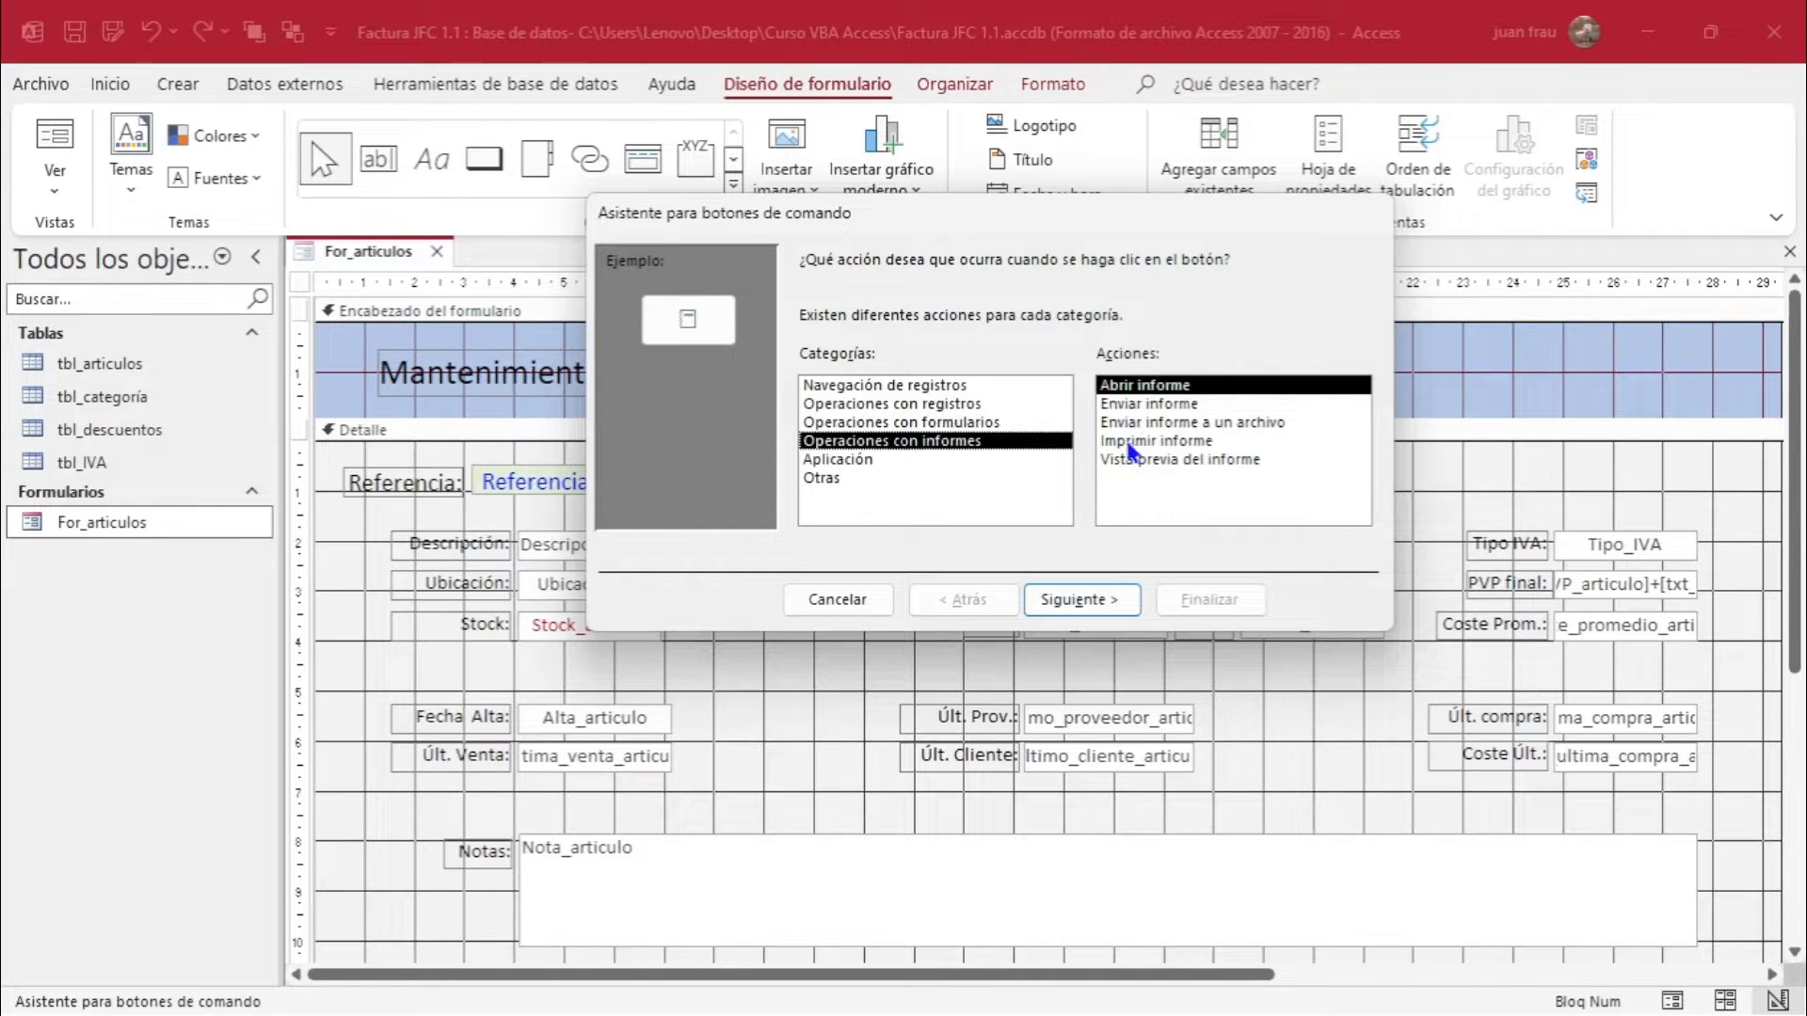
click(835, 460)
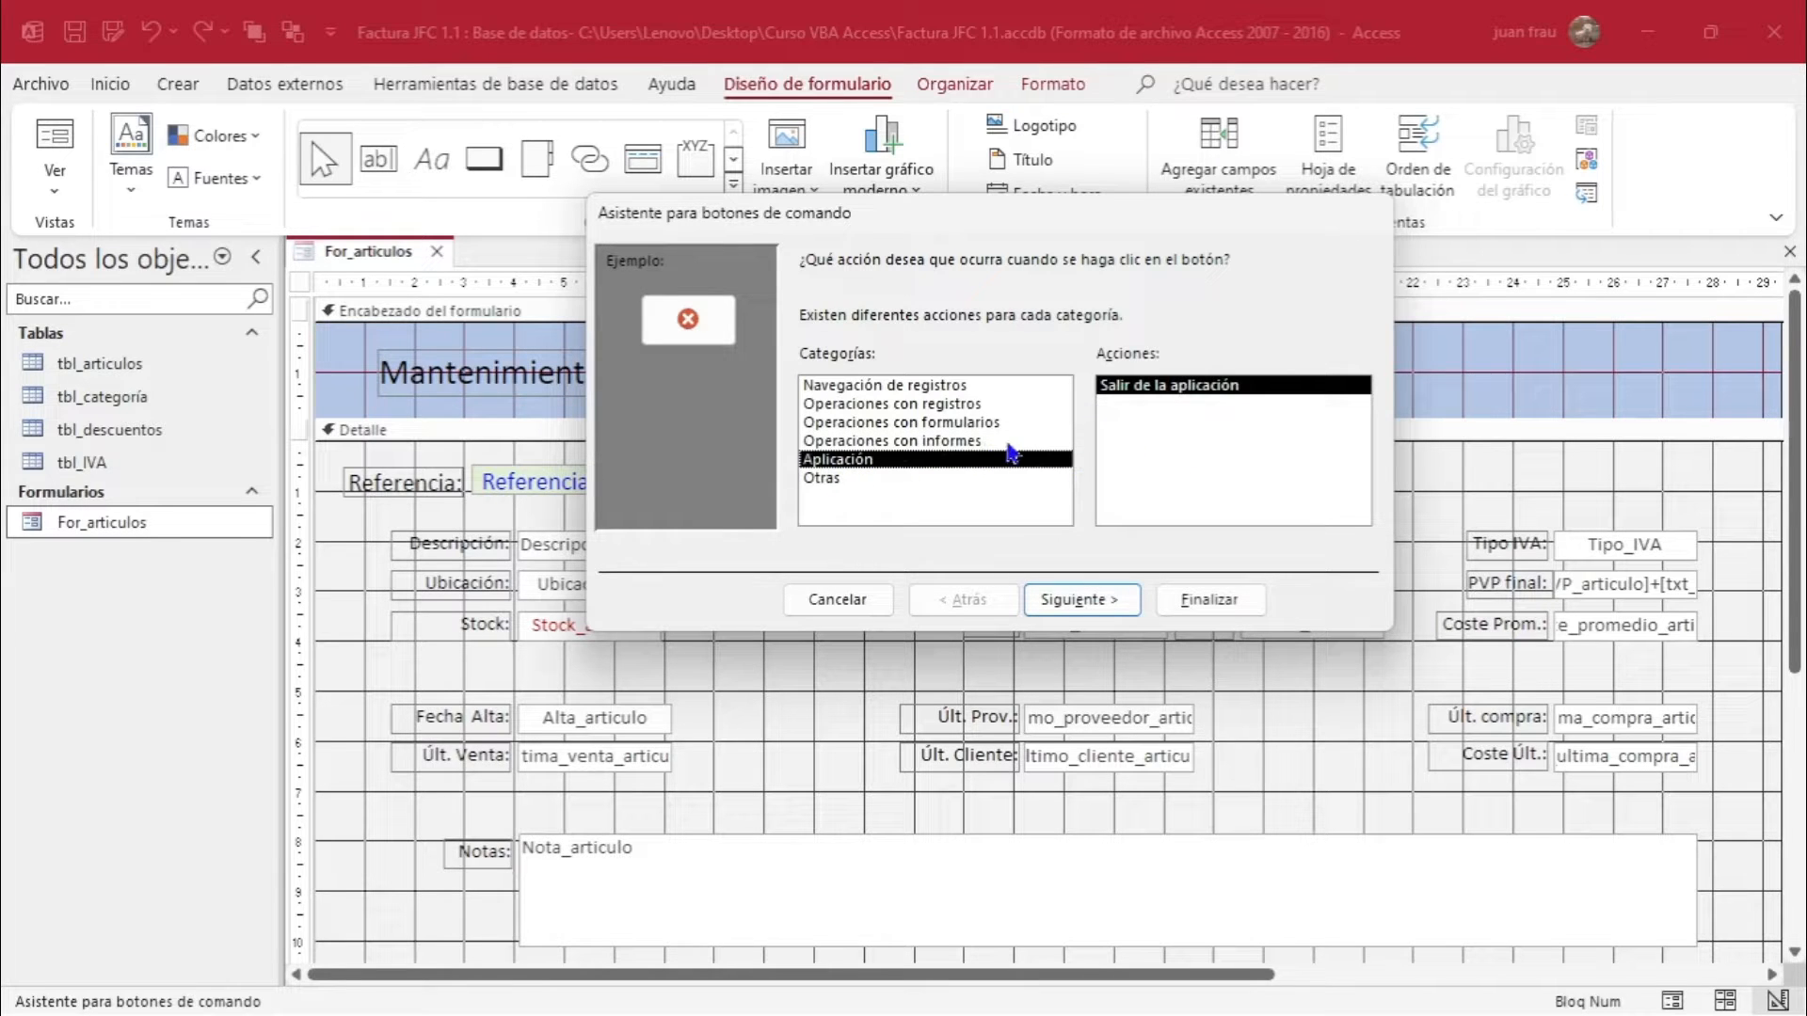
click(833, 478)
Assign the Ir al primer registro action from the Navegación de registros category to the new button.
click(873, 386)
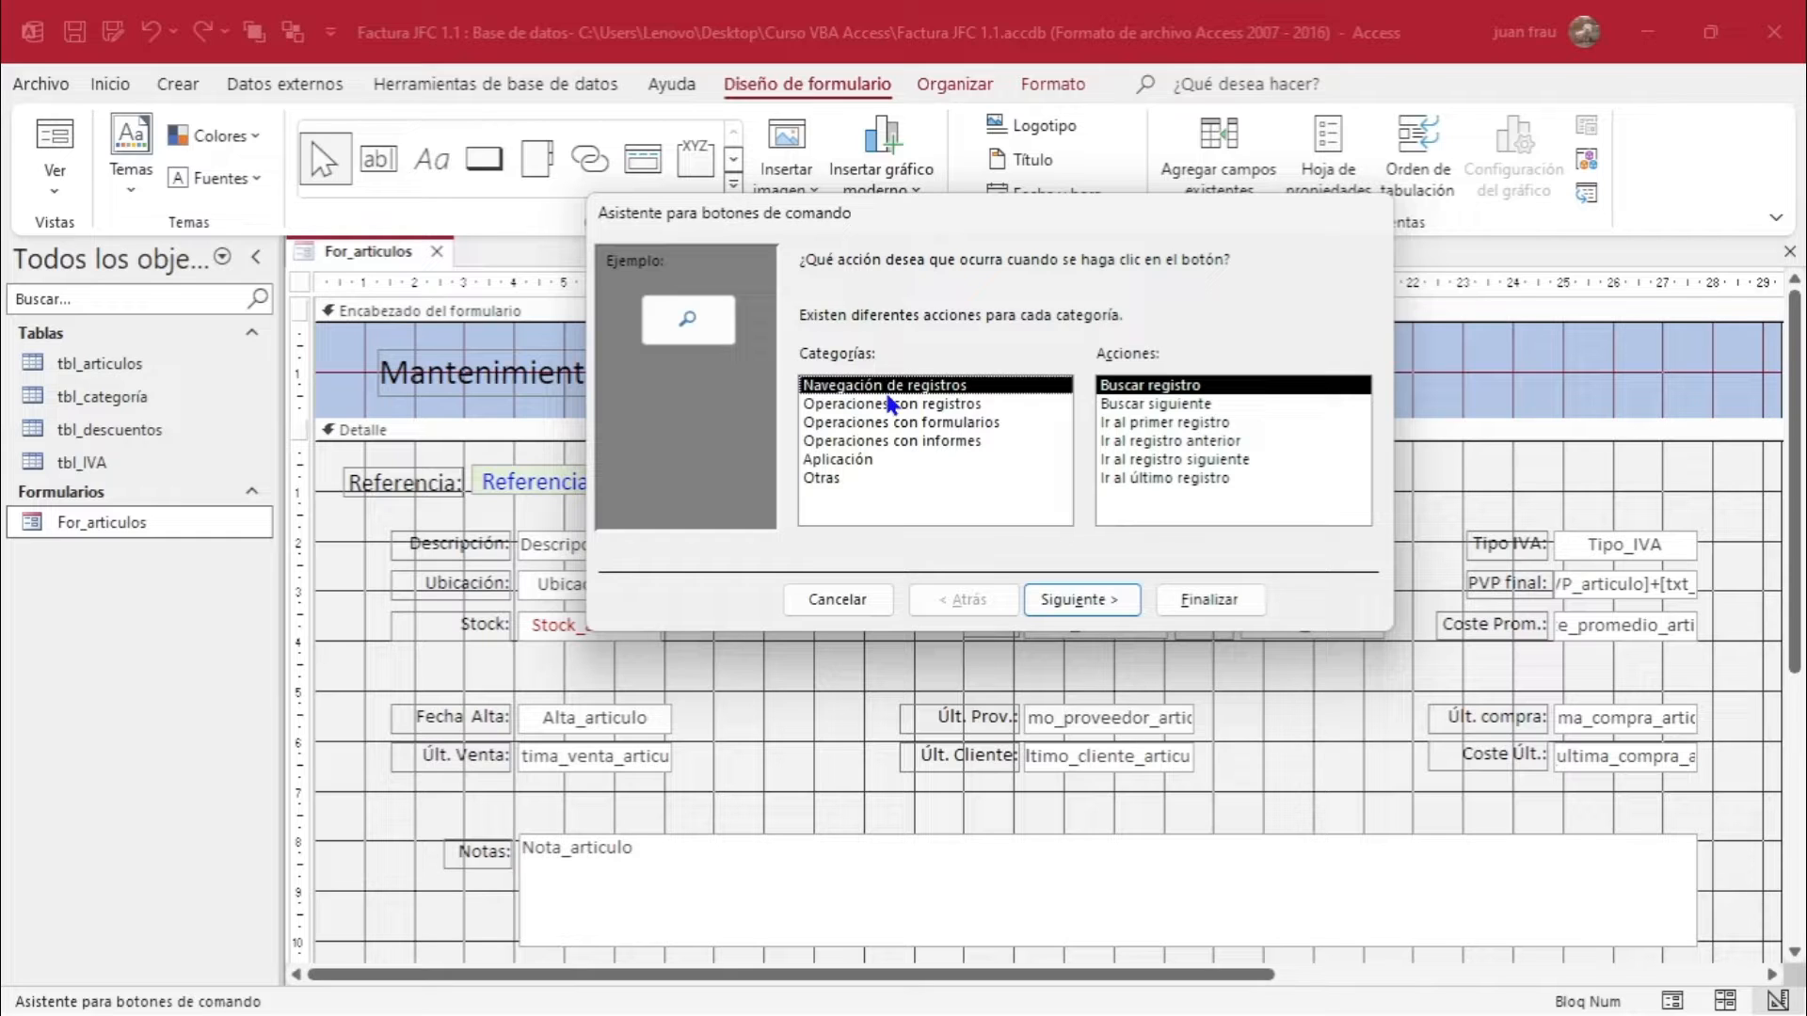
click(1167, 422)
click(1078, 602)
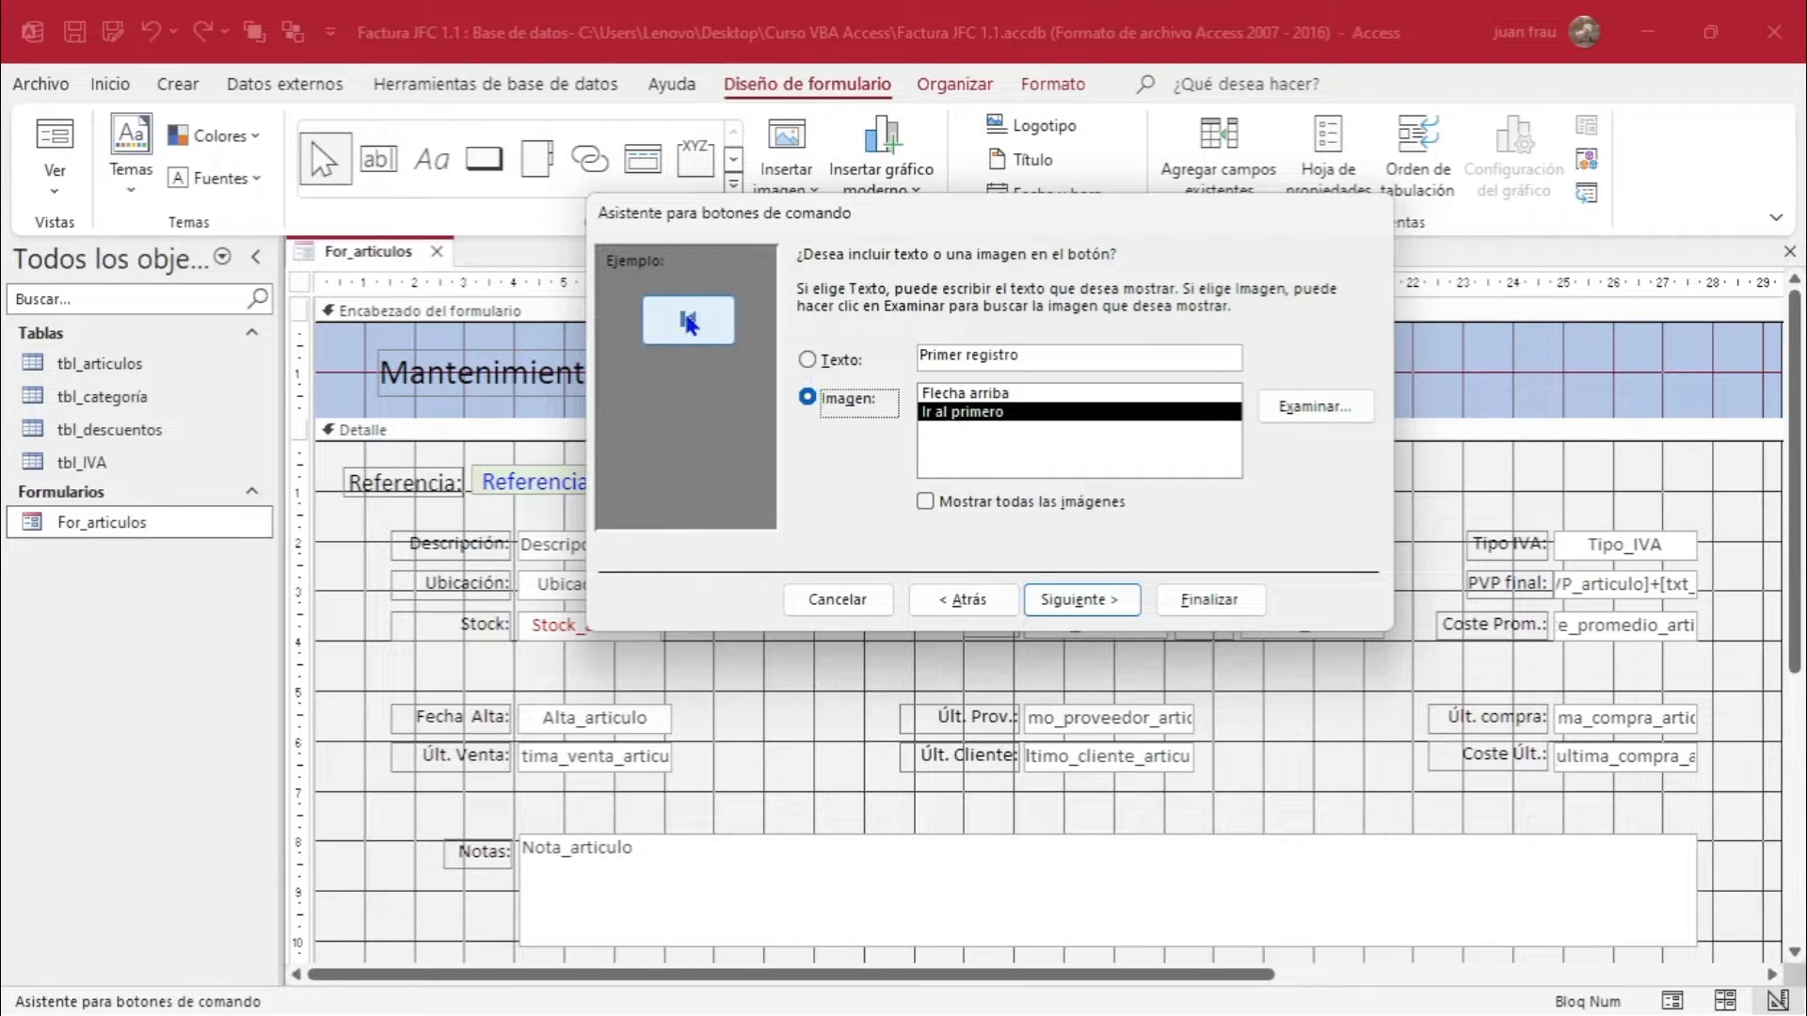
Compare the button's text and image options, list all available images, and keep the Ir al primero image.
click(808, 362)
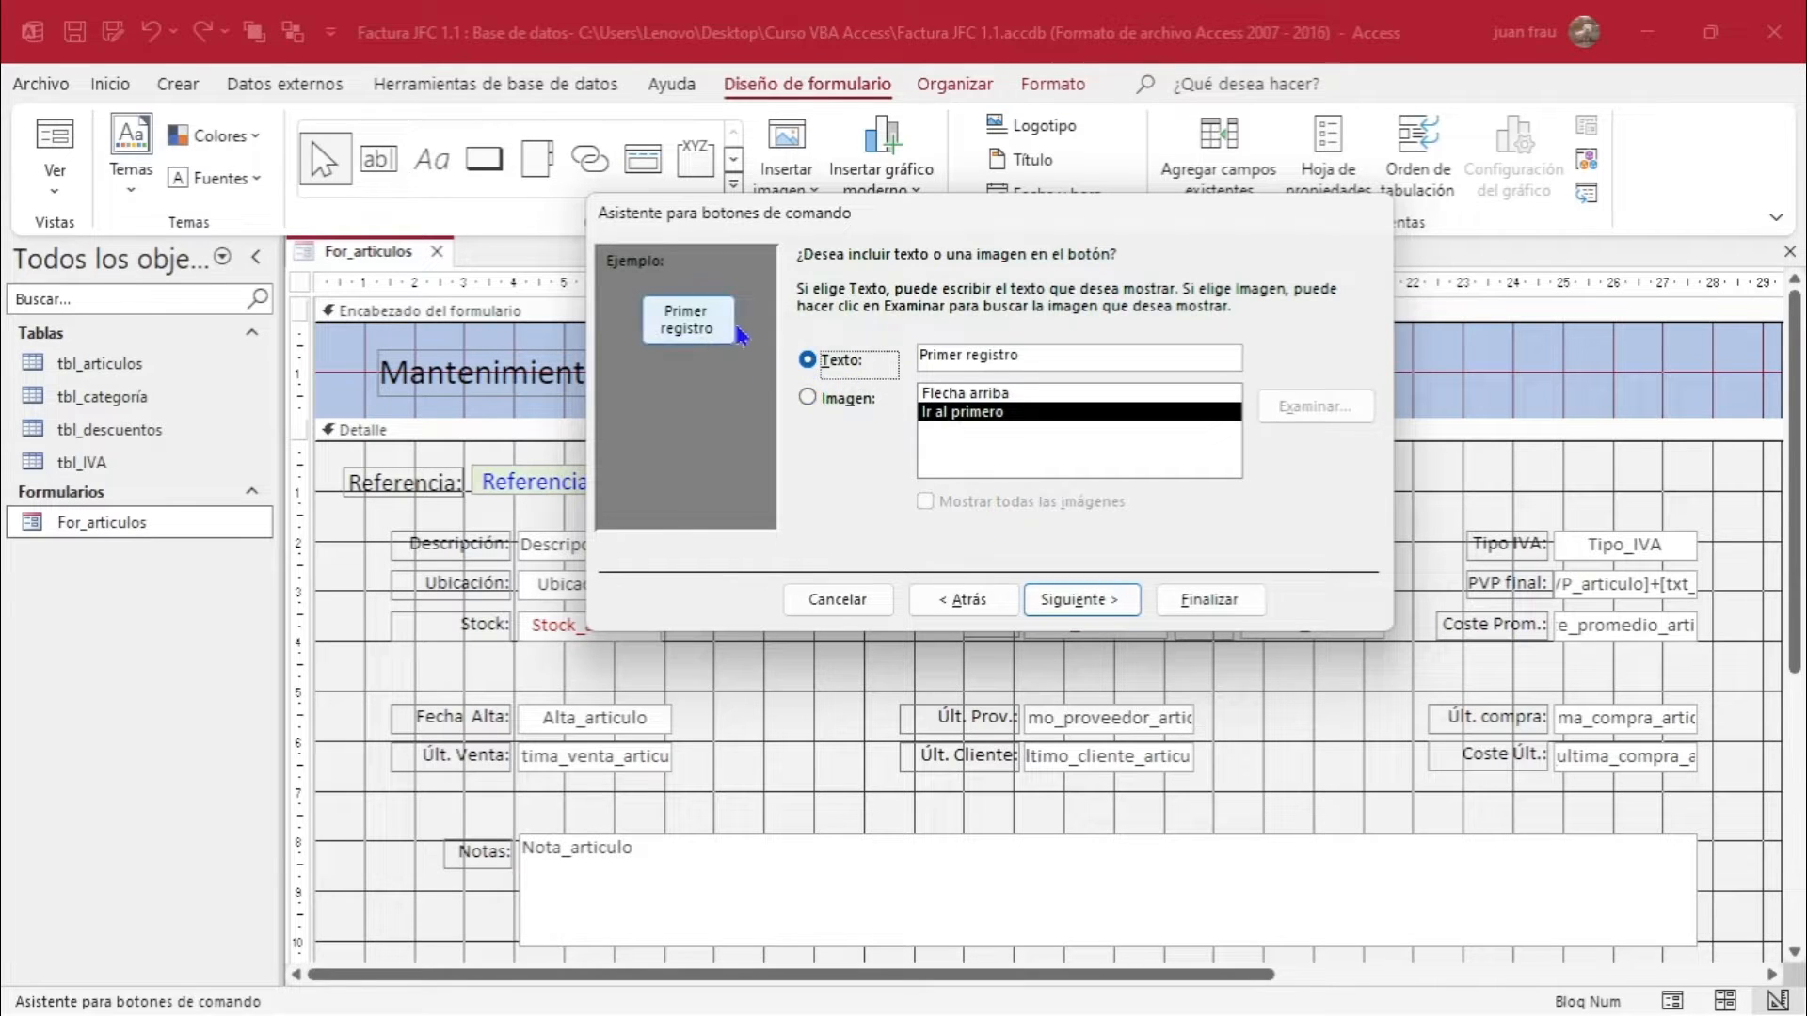
click(807, 398)
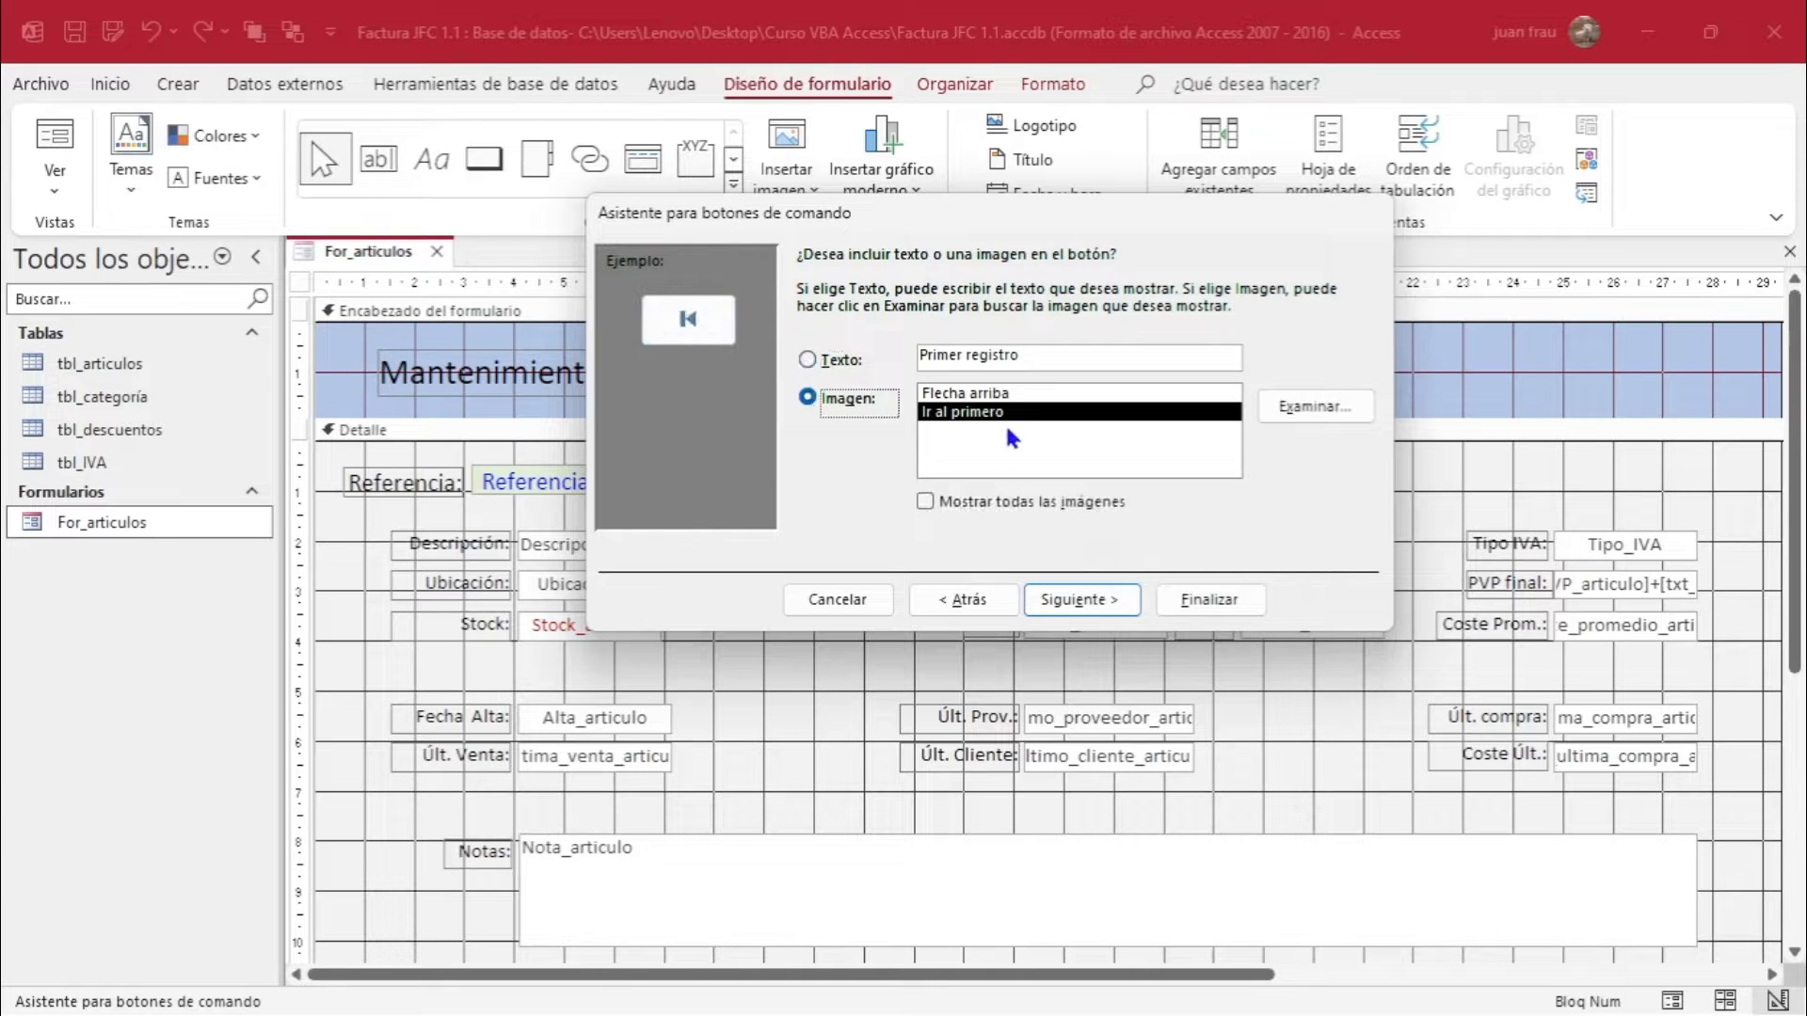
click(980, 396)
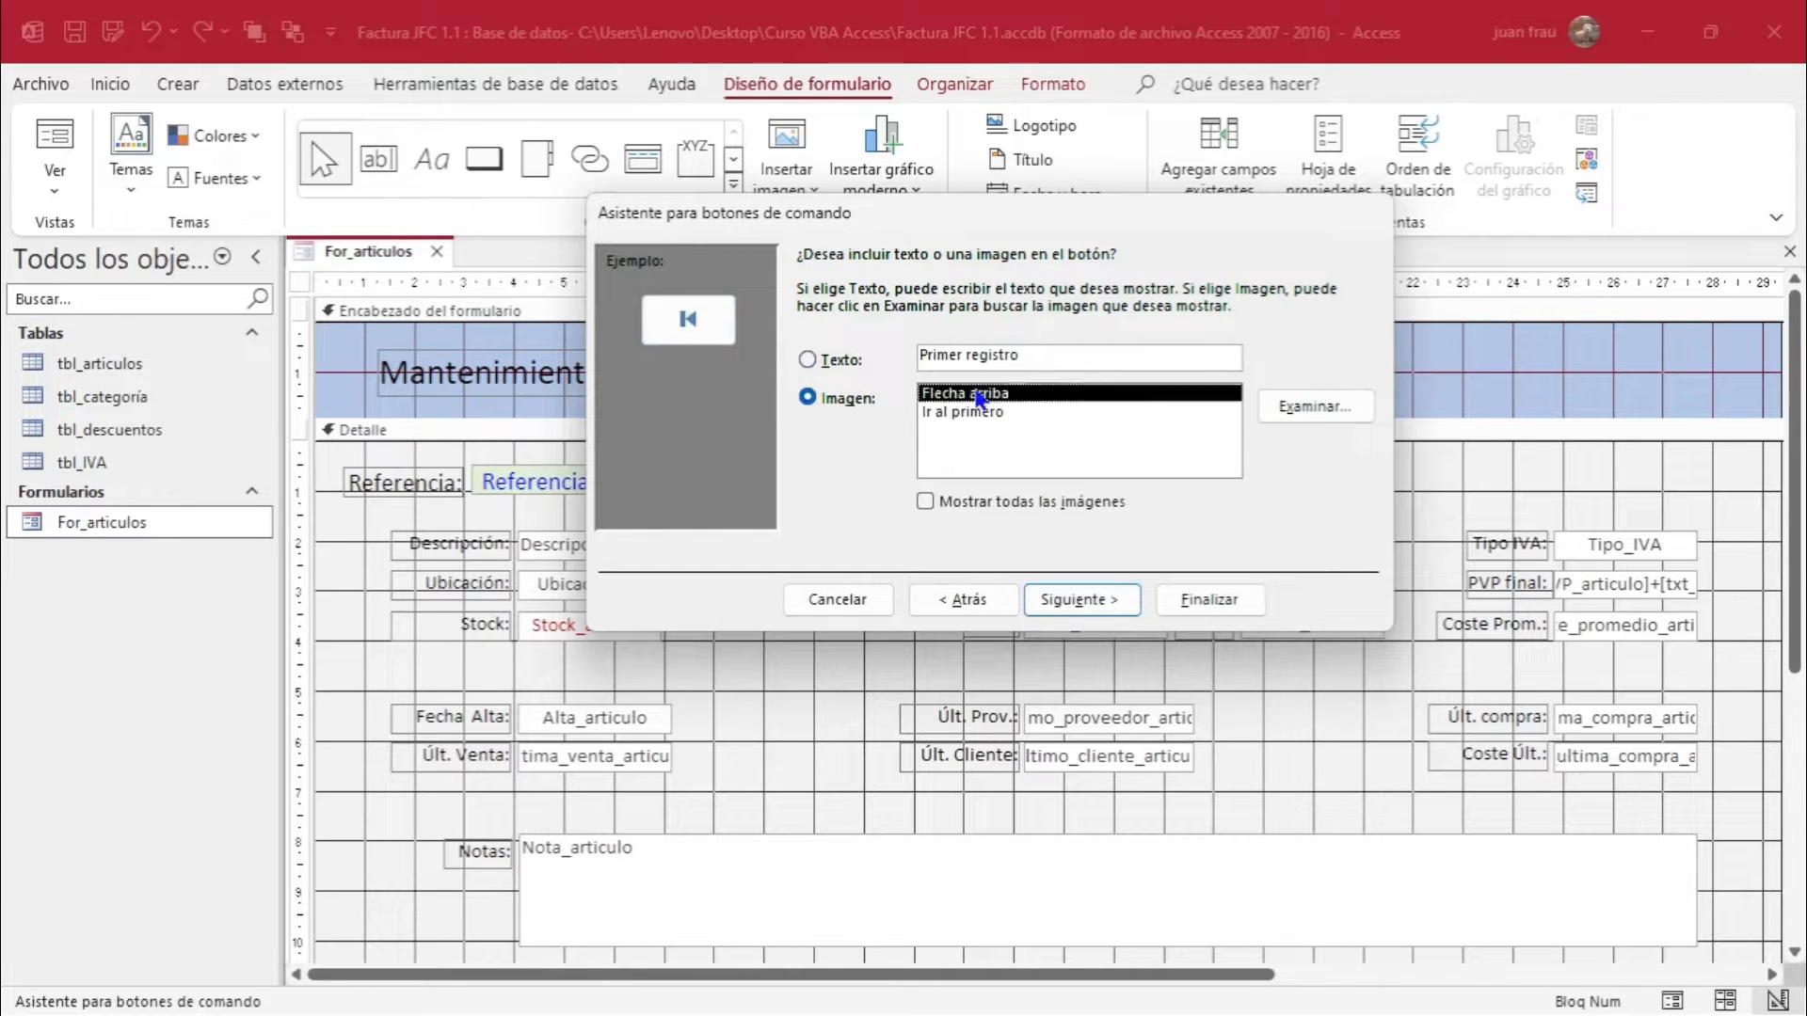
click(972, 414)
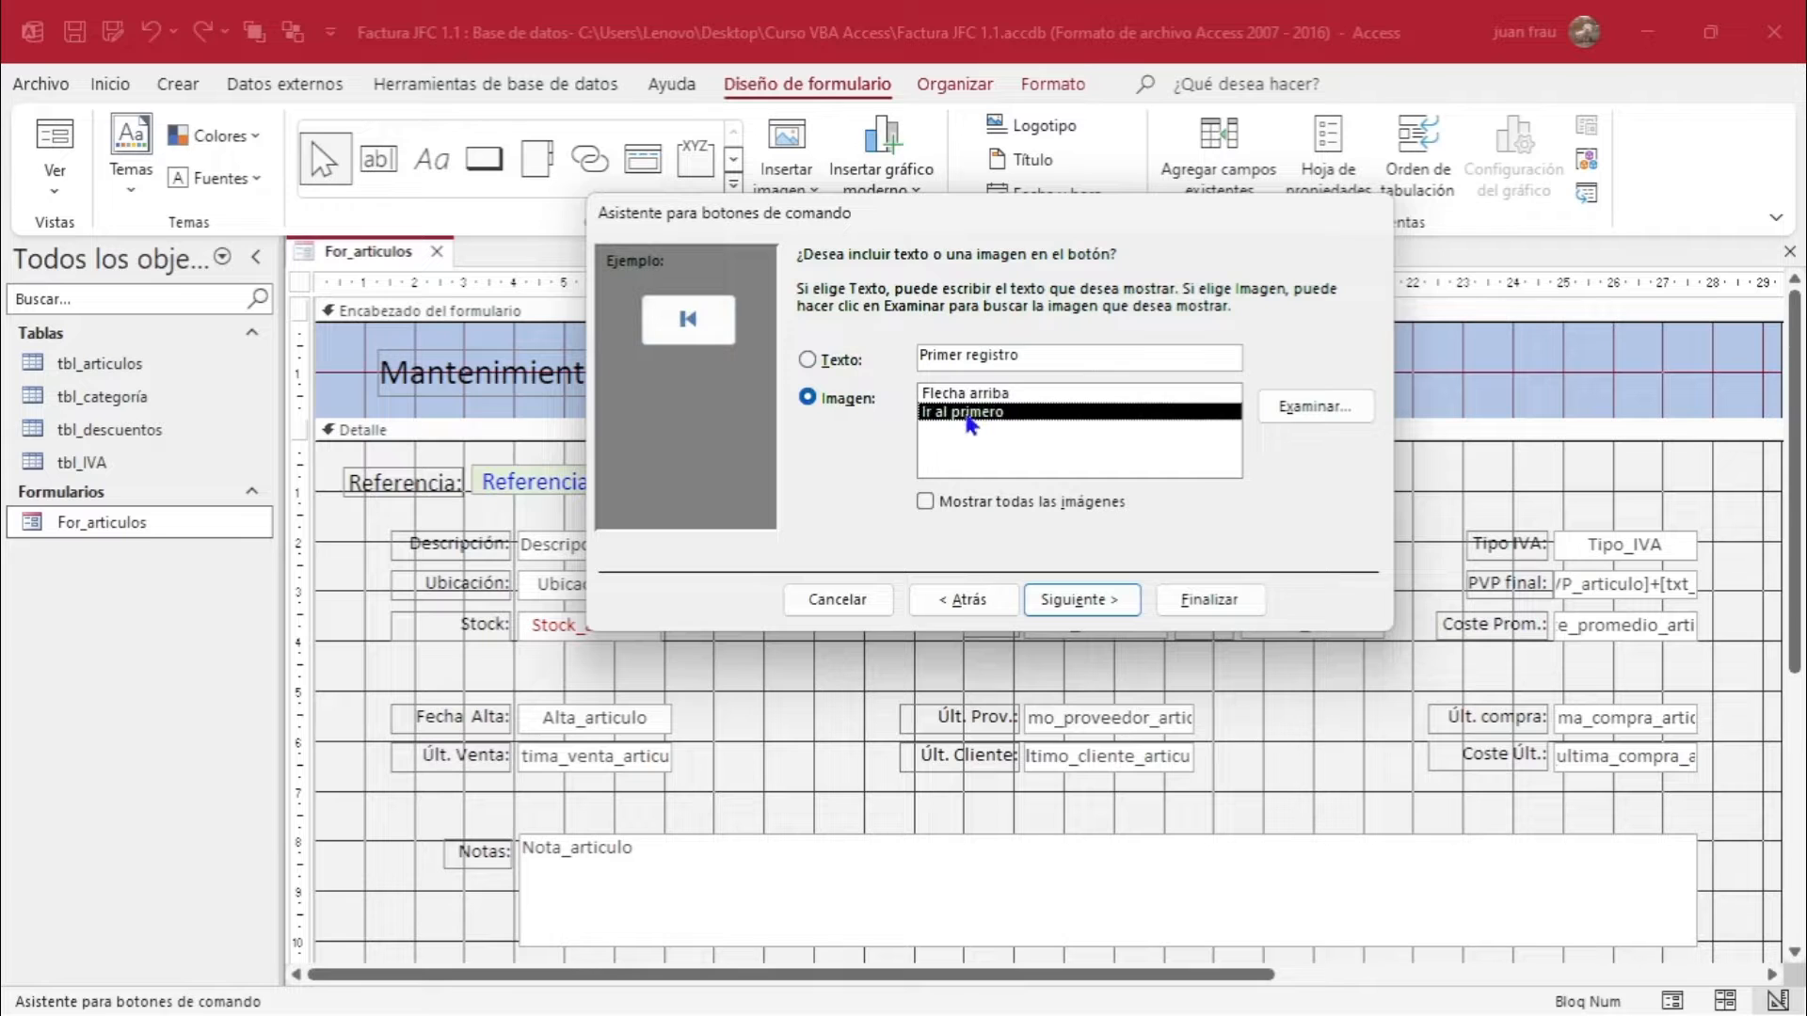
click(926, 502)
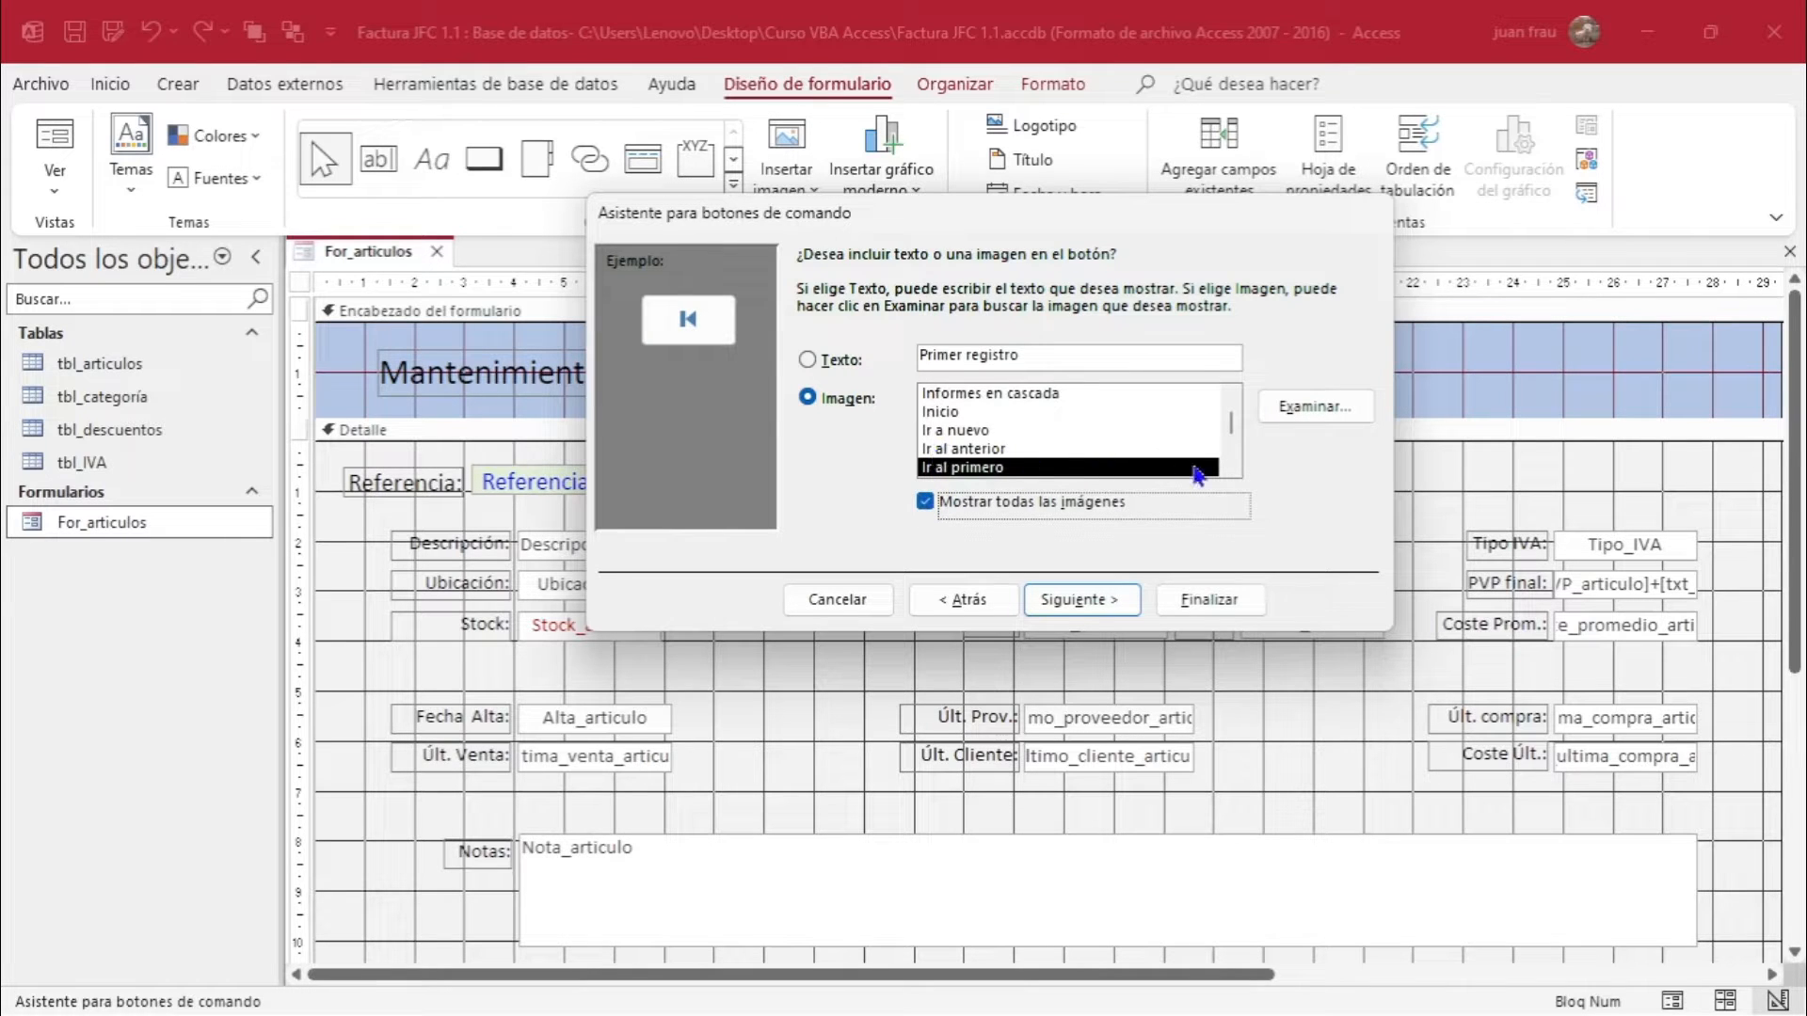
scroll(1233, 468, down, 5)
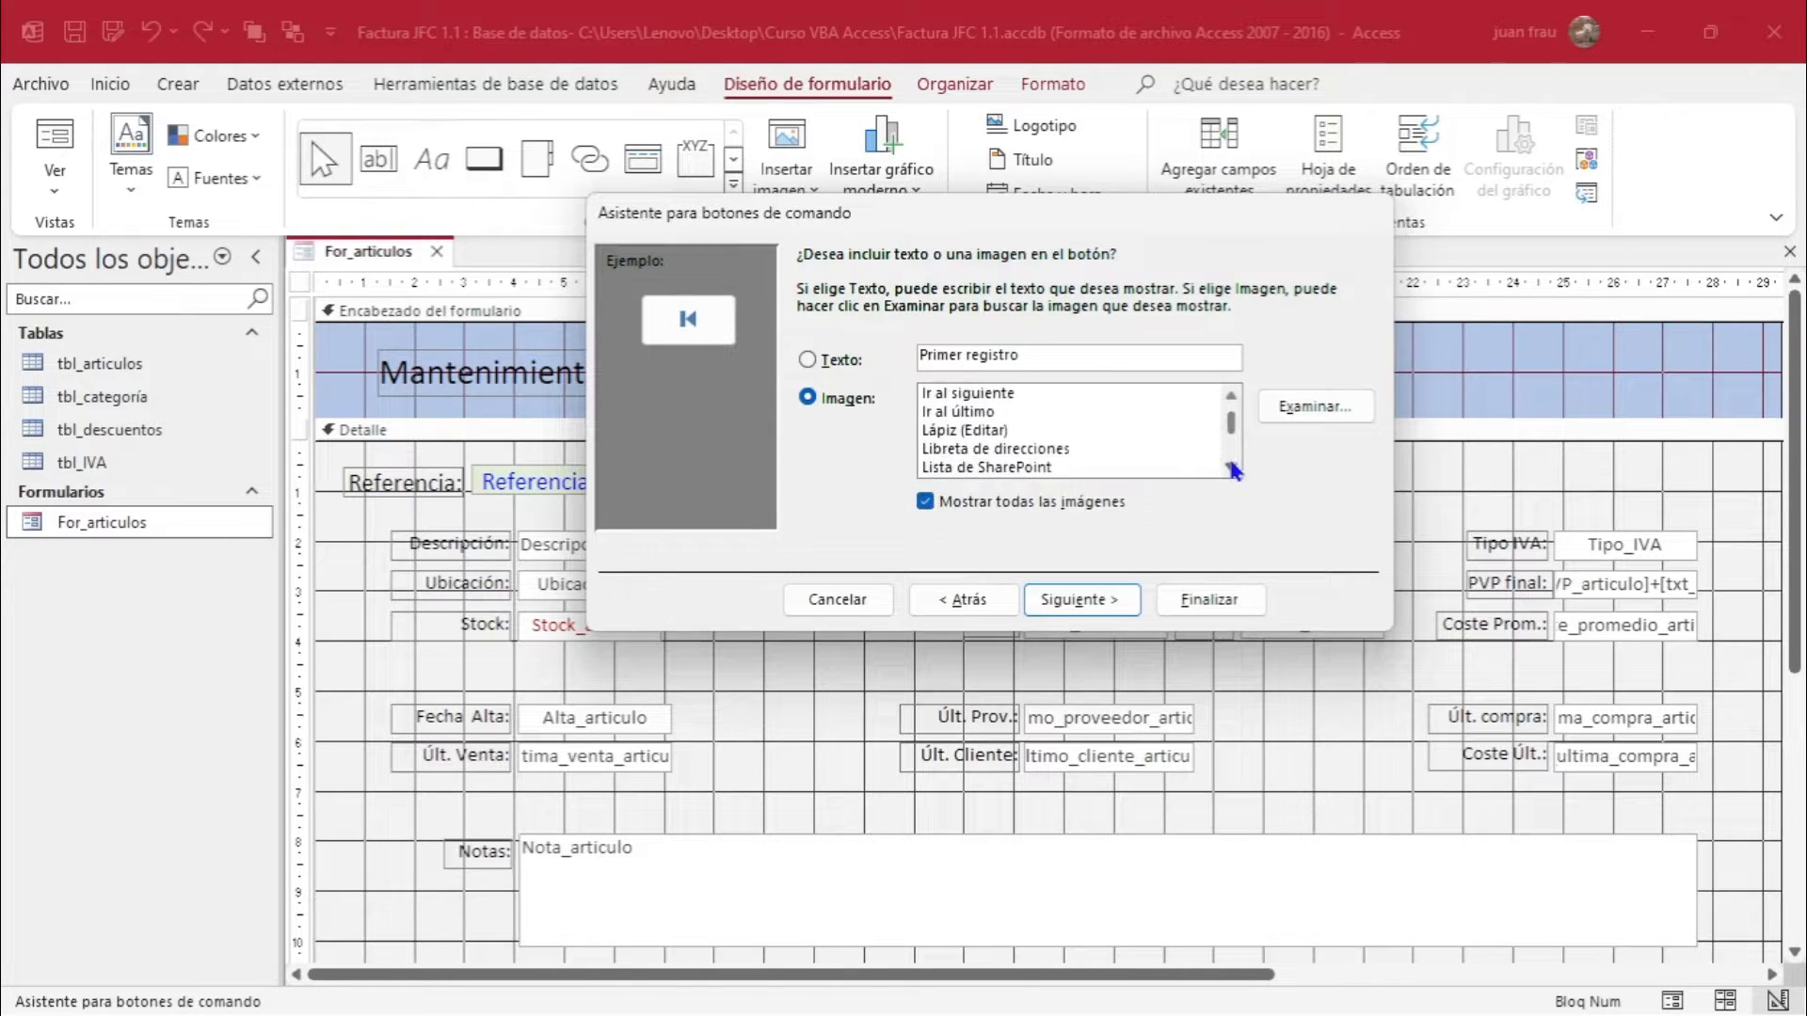
scroll(1233, 468, down, 2)
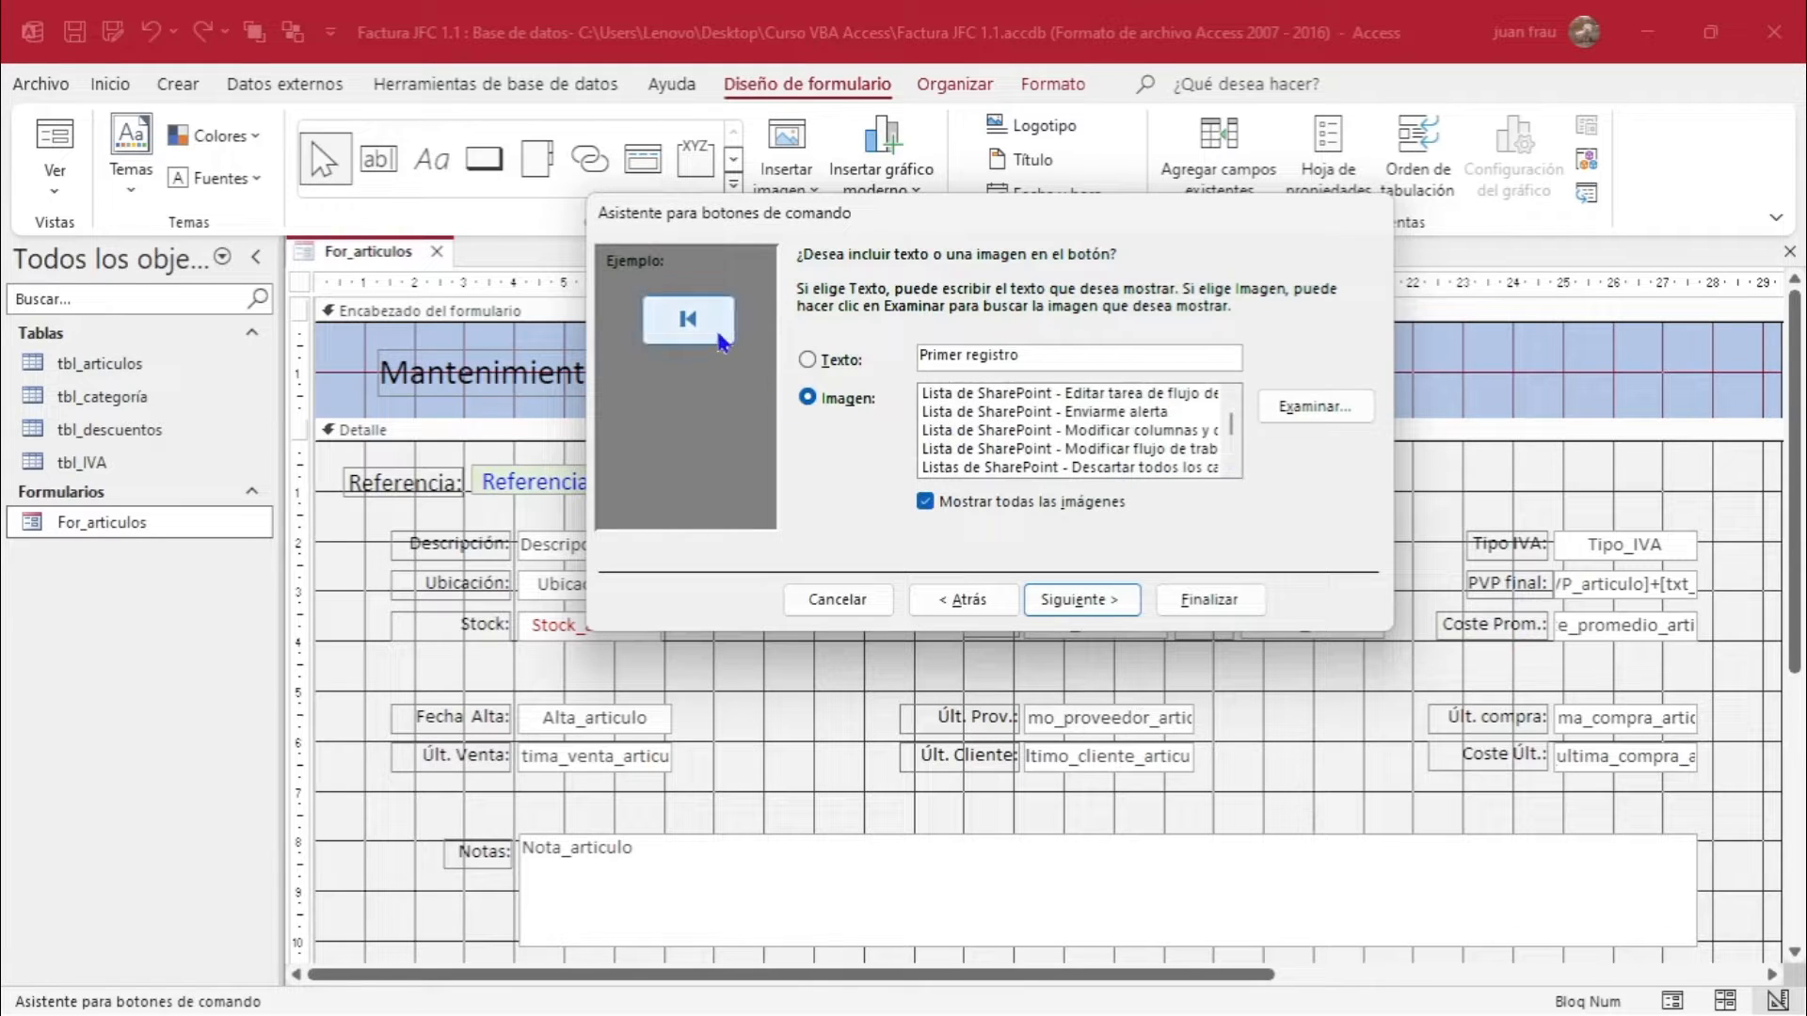
click(1090, 603)
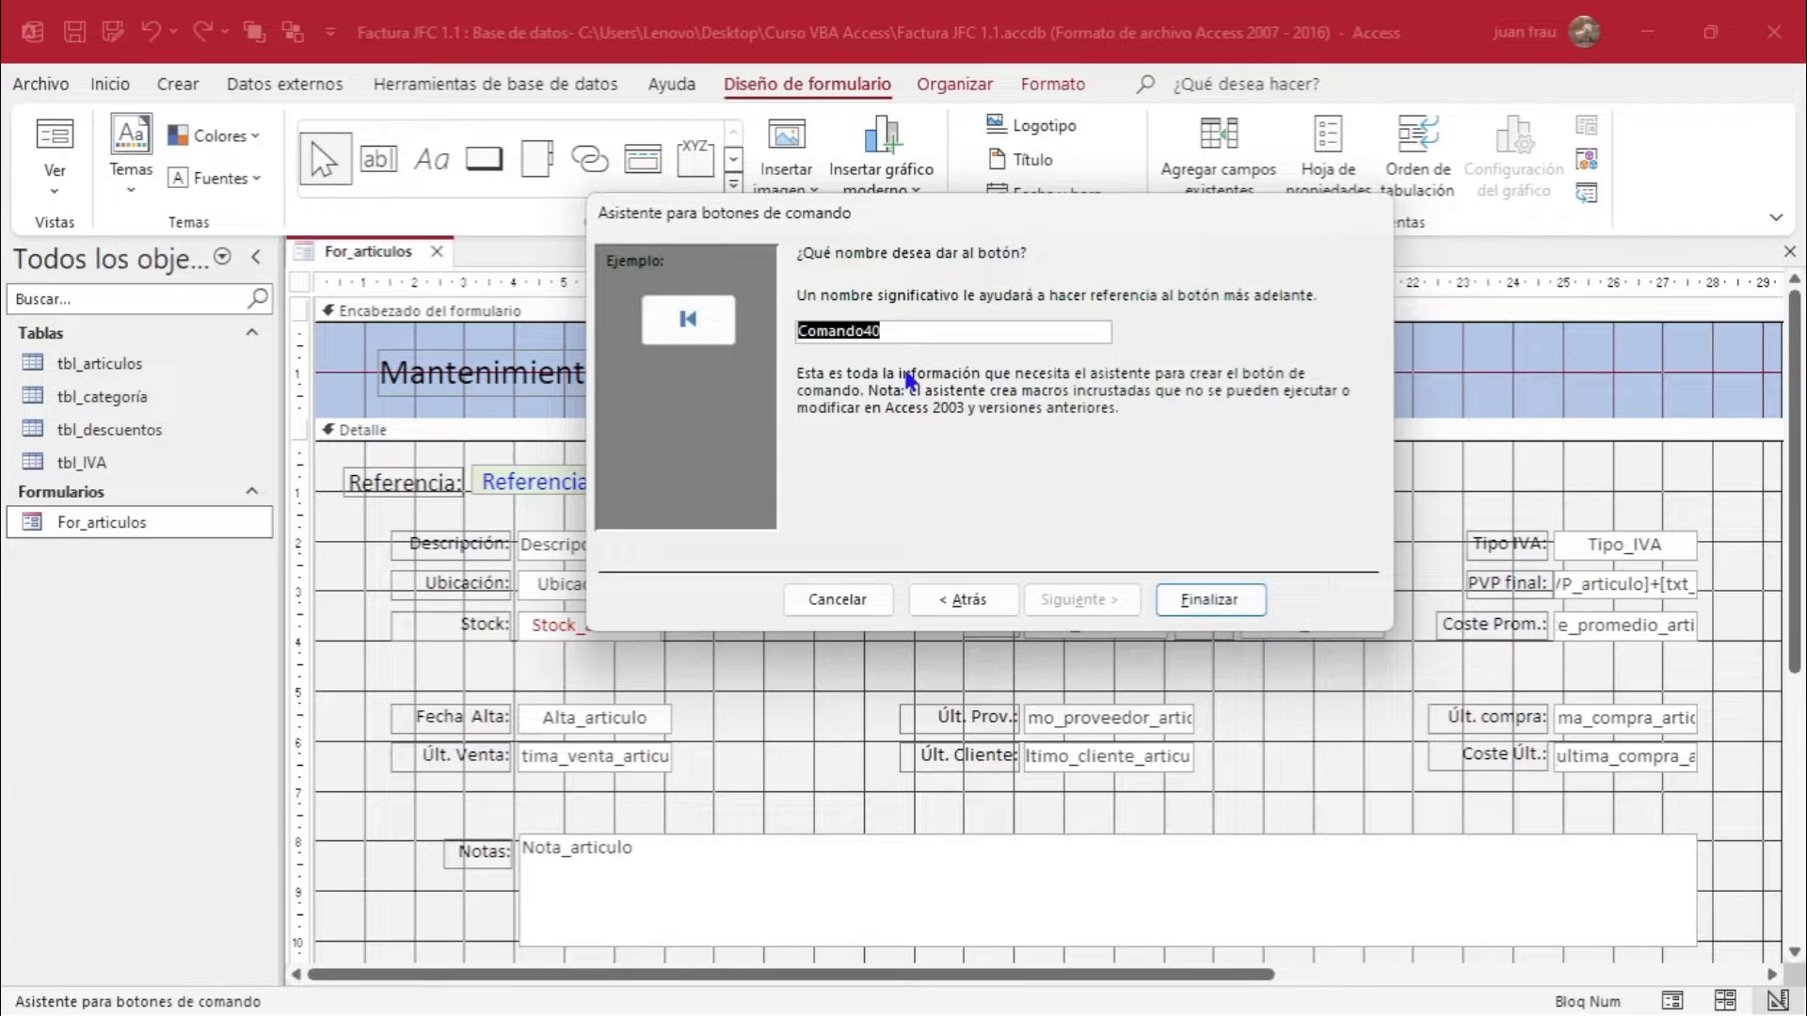
Name the button bt_primero, finish the wizard, and shift the button slightly to the right beside the Referencia field.
text(bt_primero)
click(1207, 601)
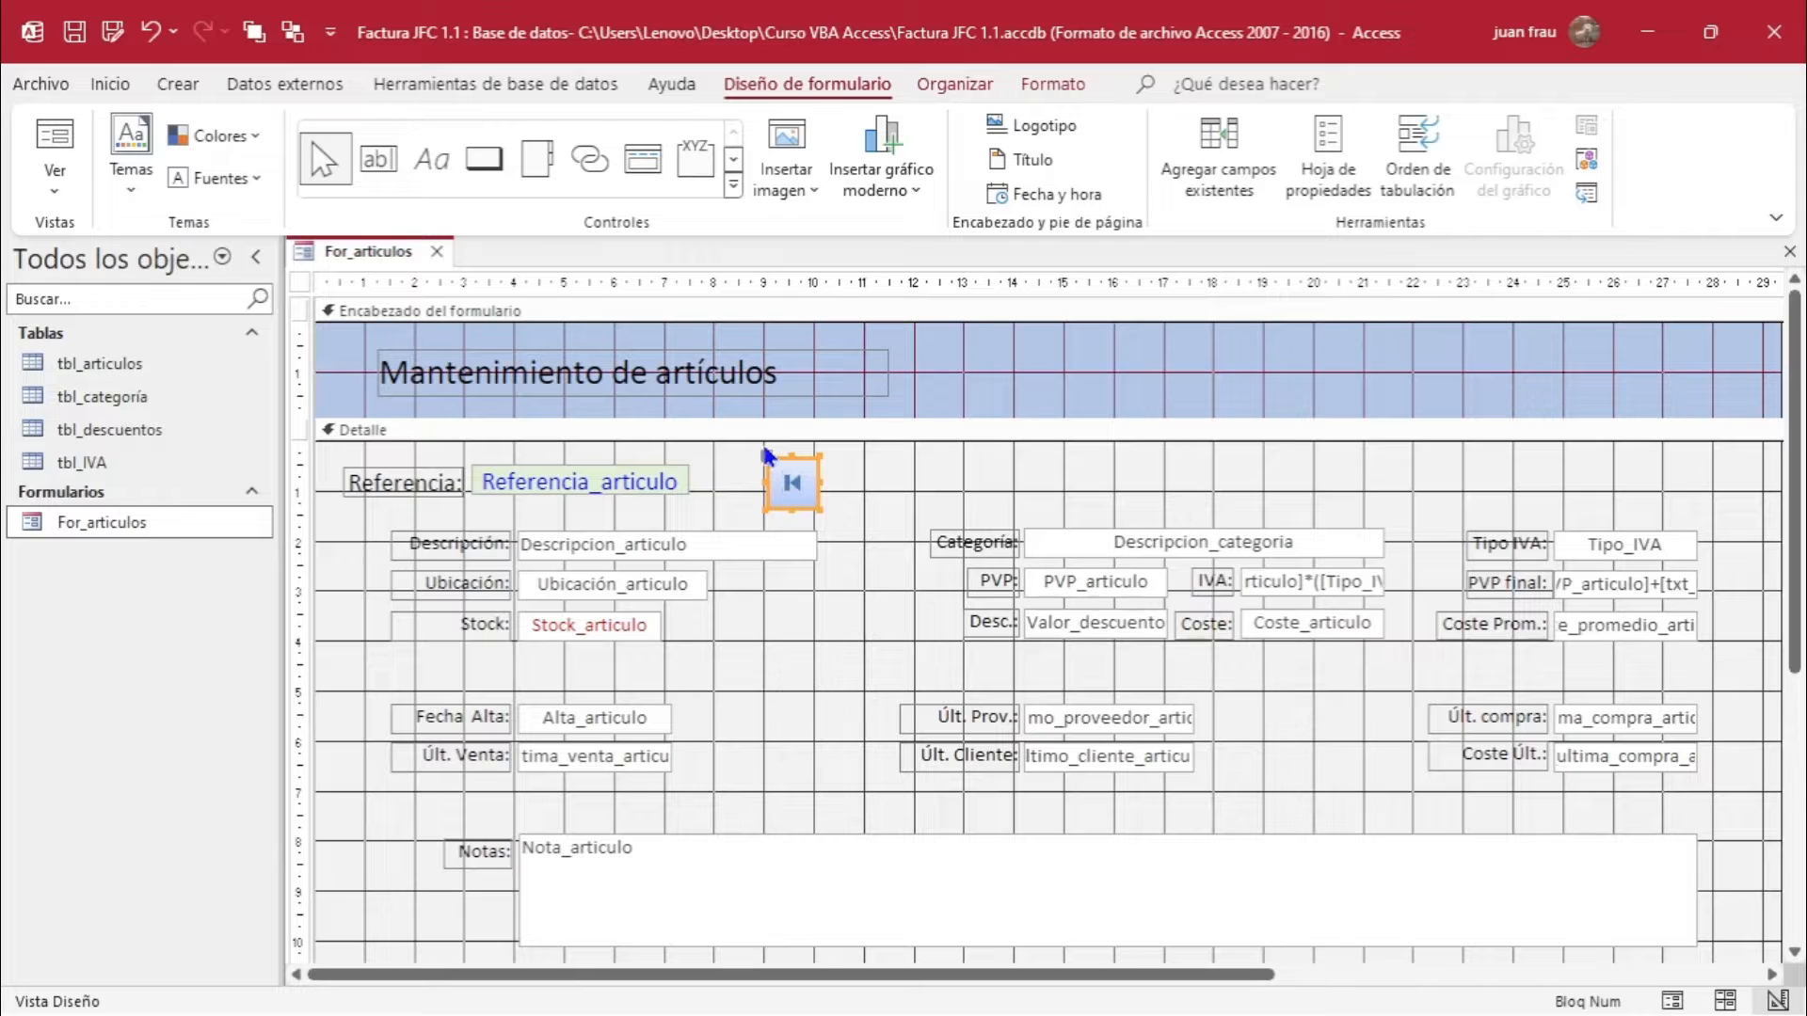
drag(767, 458, 787, 454)
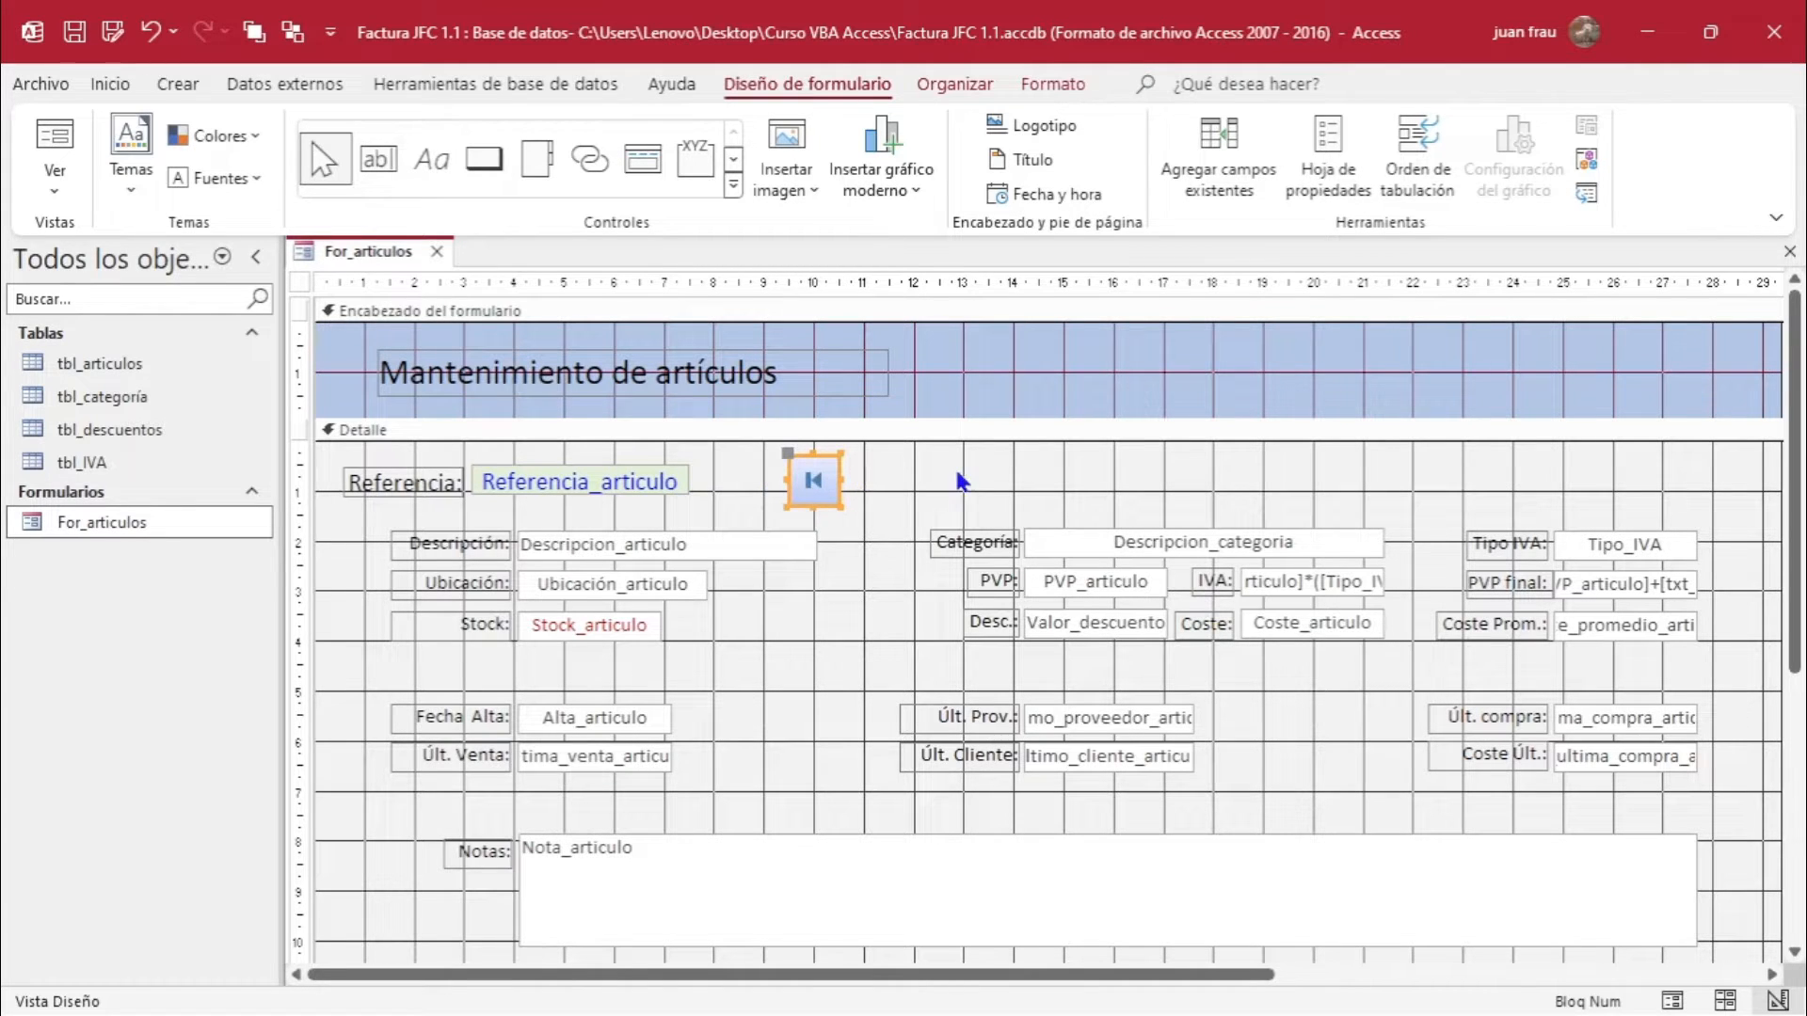
click(875, 479)
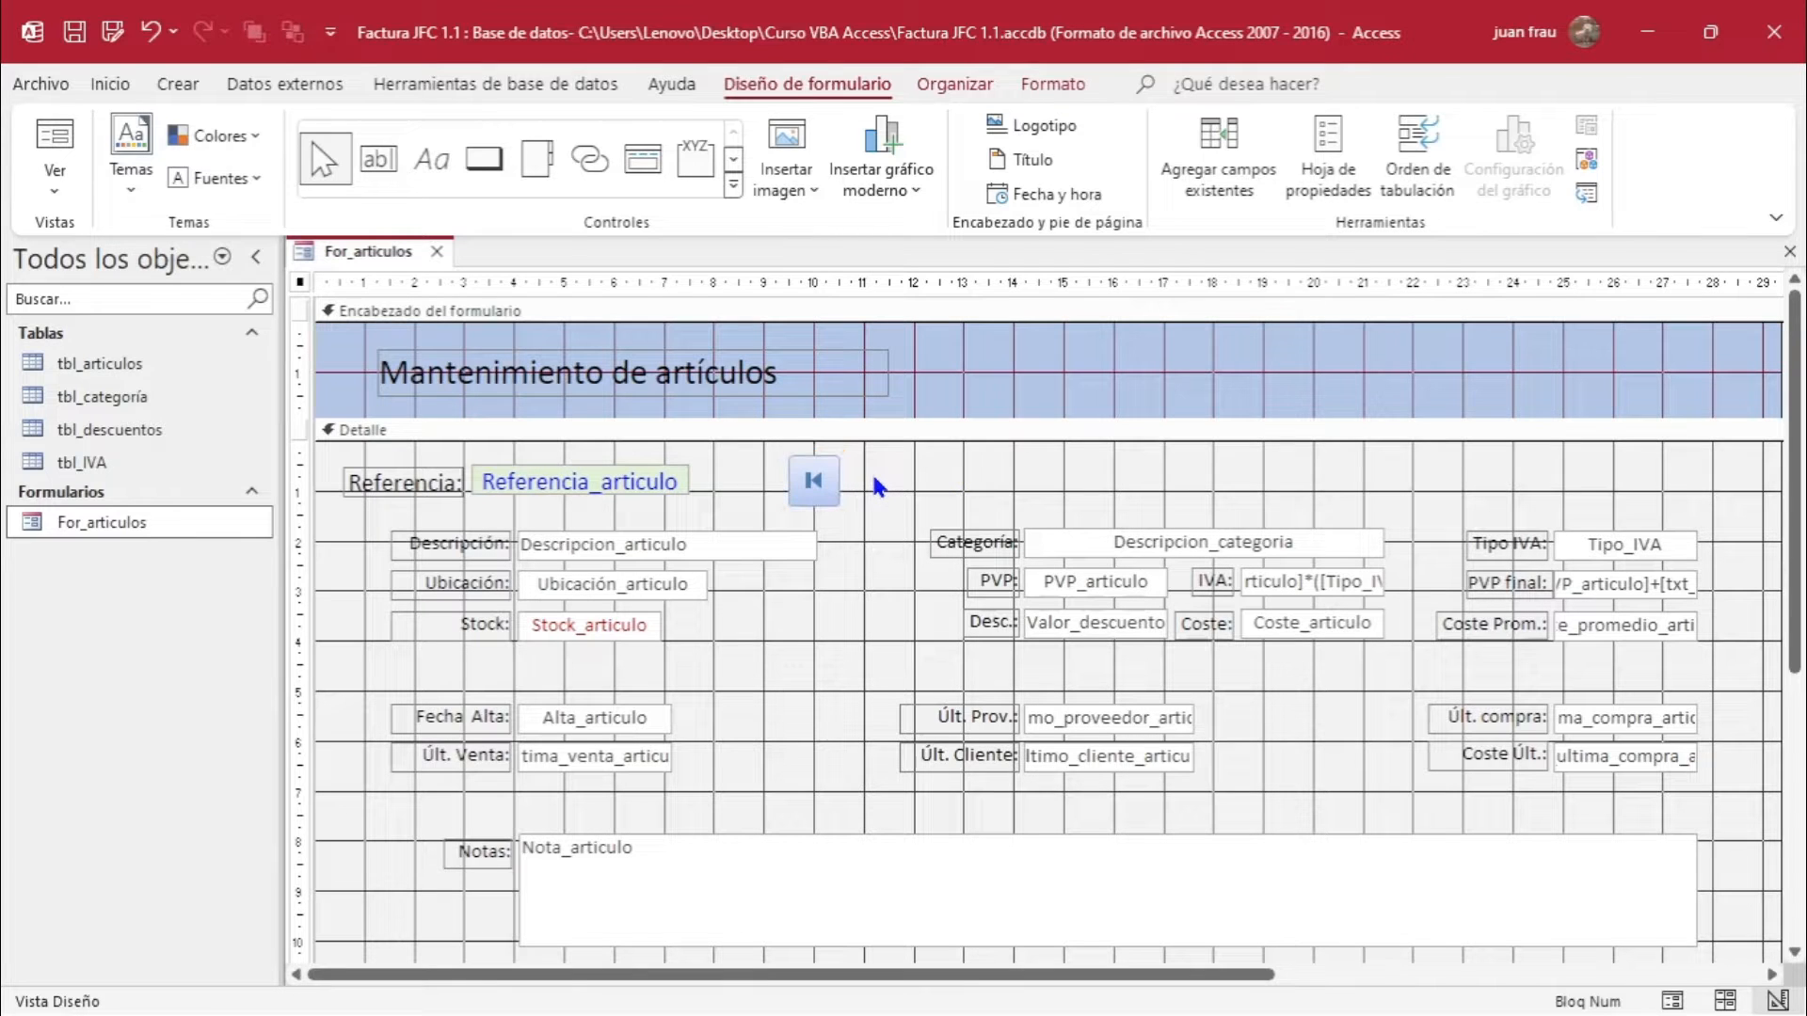
Add a command button right of the first-record button with the Ir al registro anterior action and Ir al anterior image, named bt_anterior.
click(488, 160)
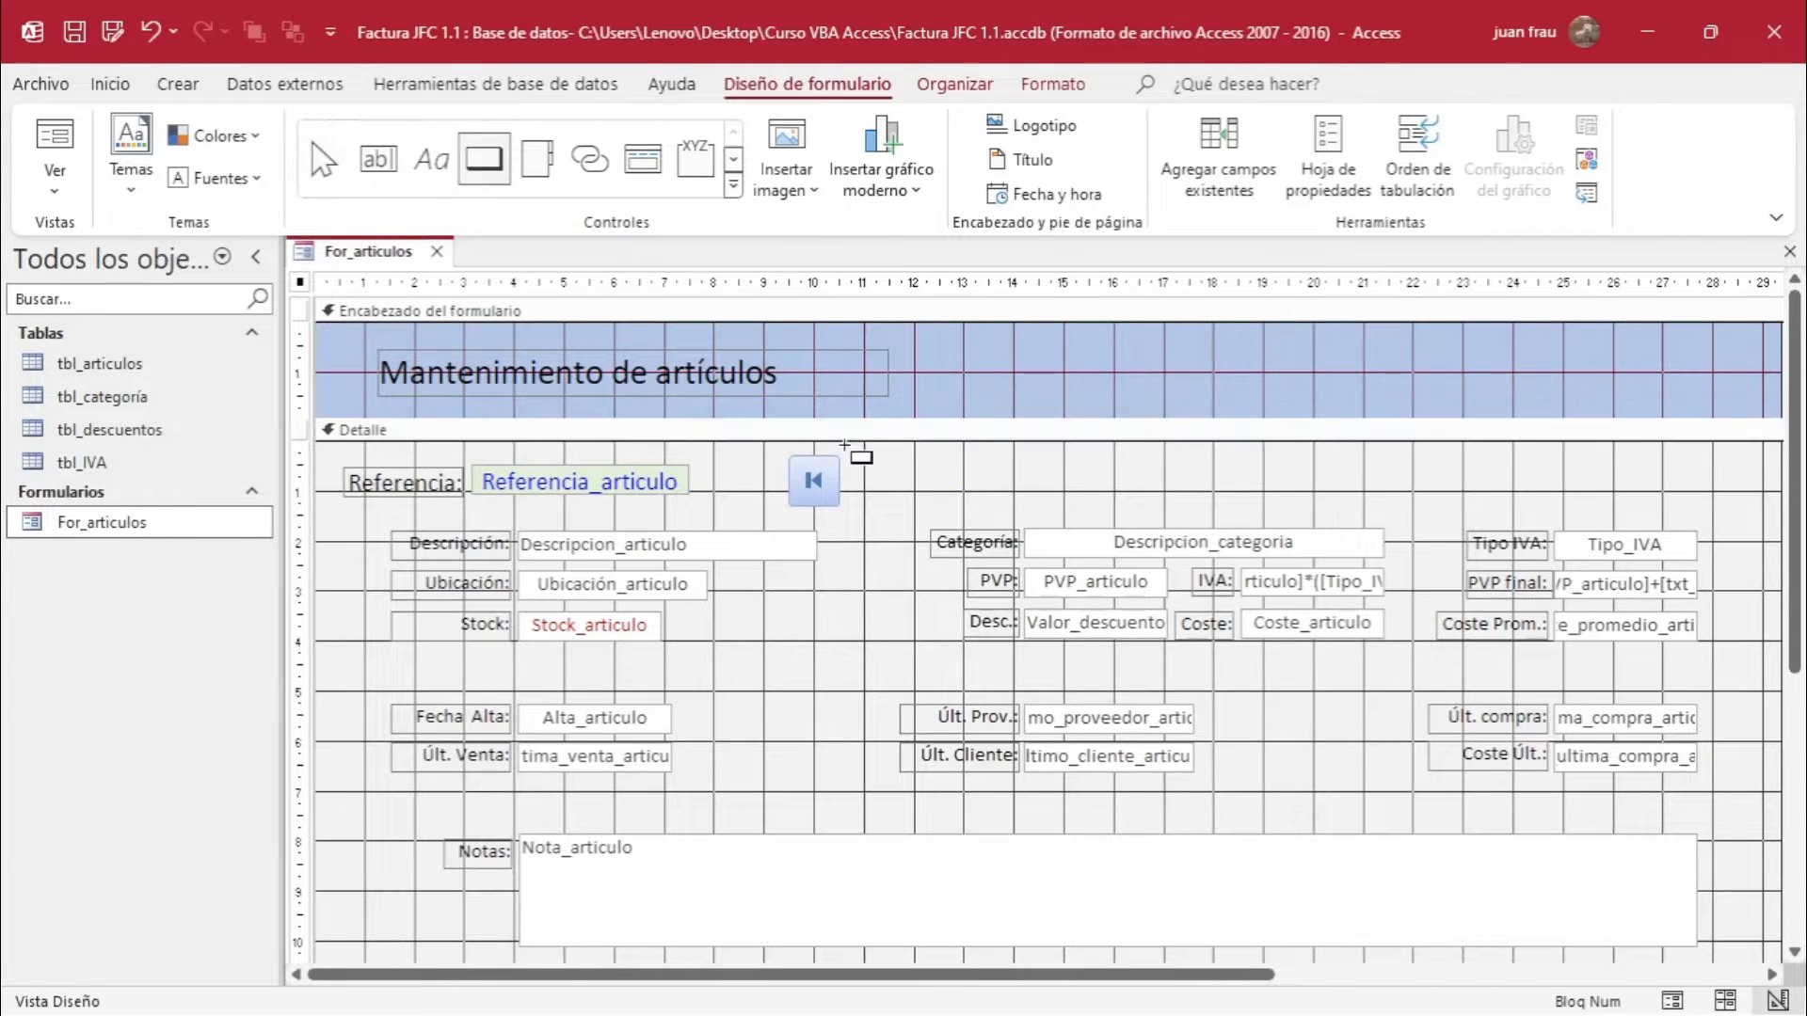
drag(859, 455, 907, 505)
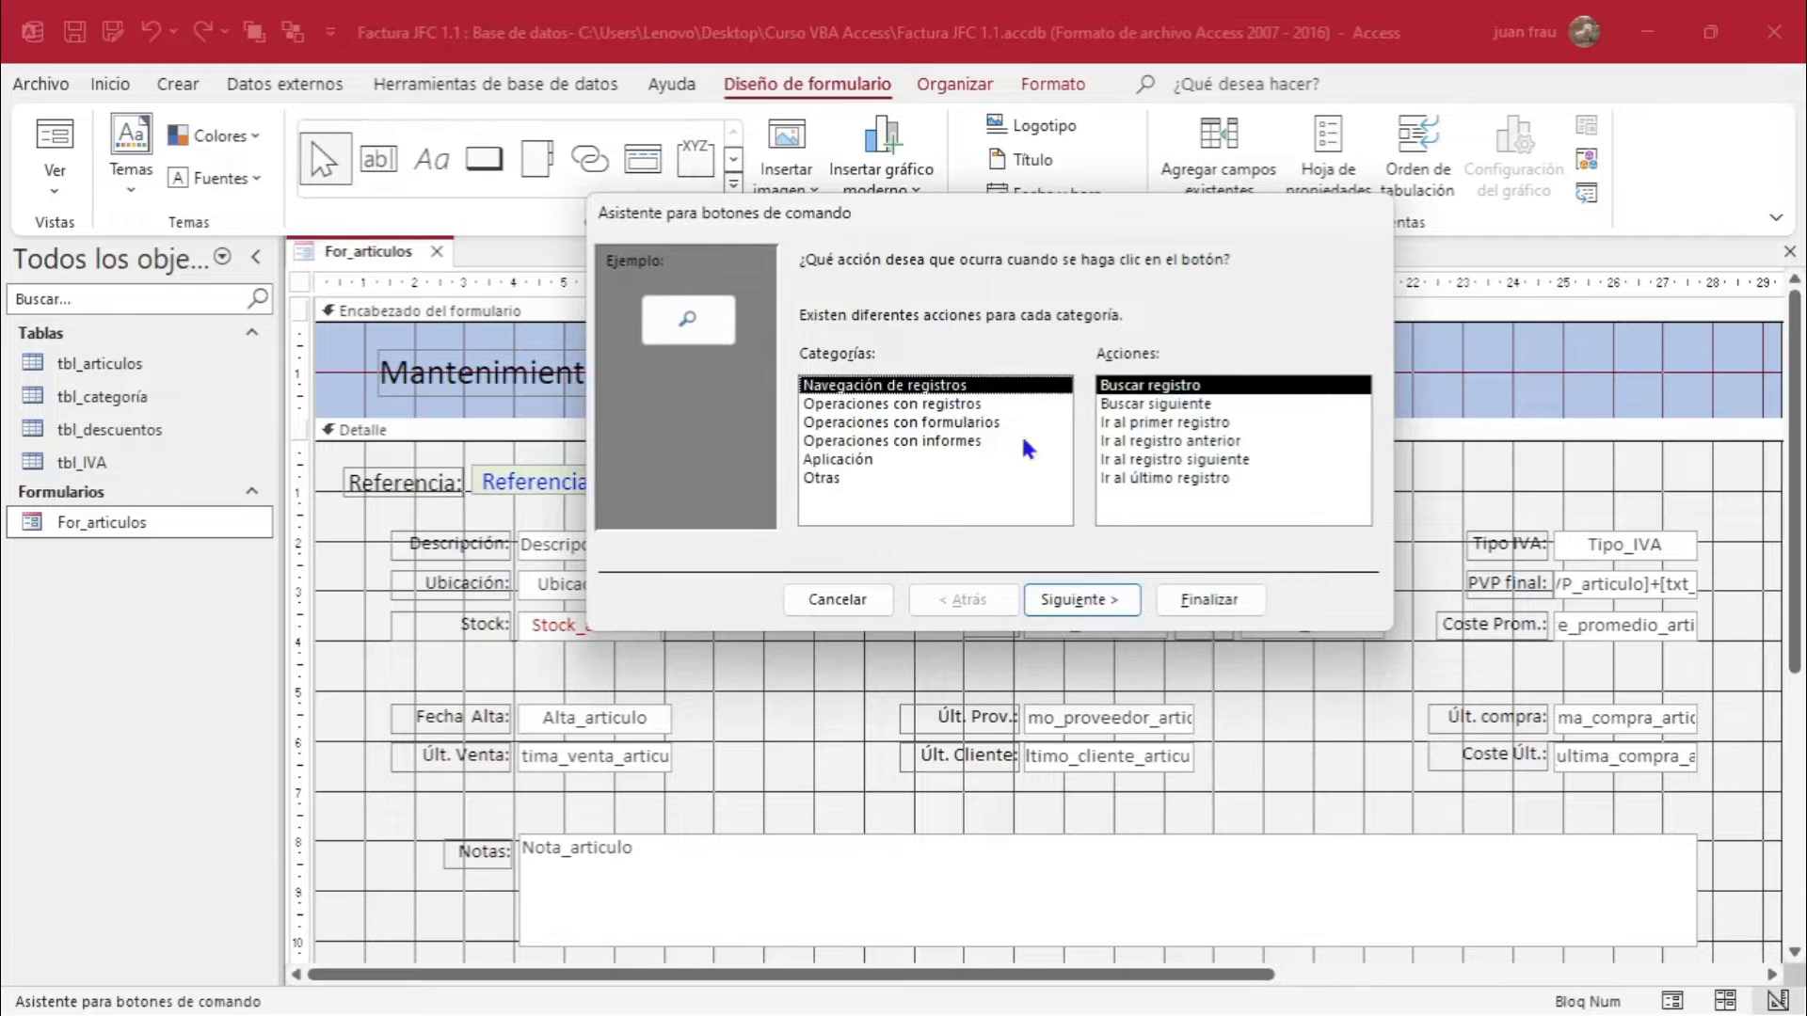
click(1167, 443)
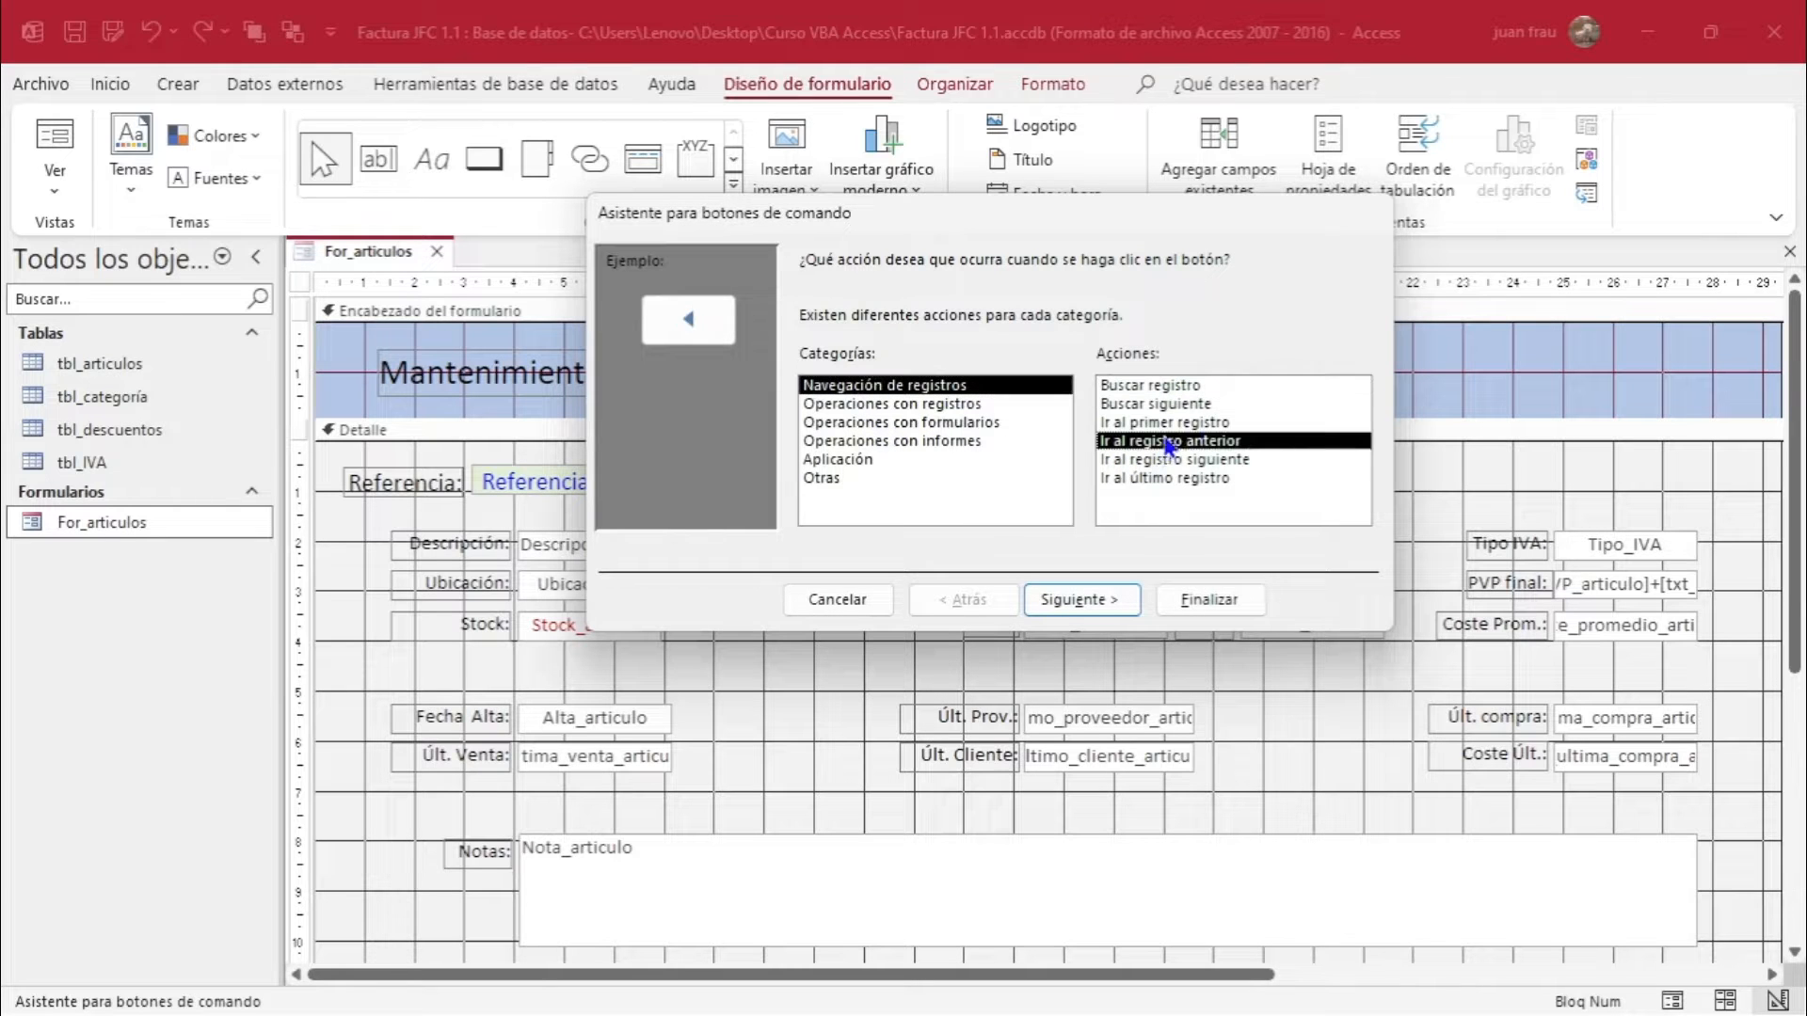
click(1078, 610)
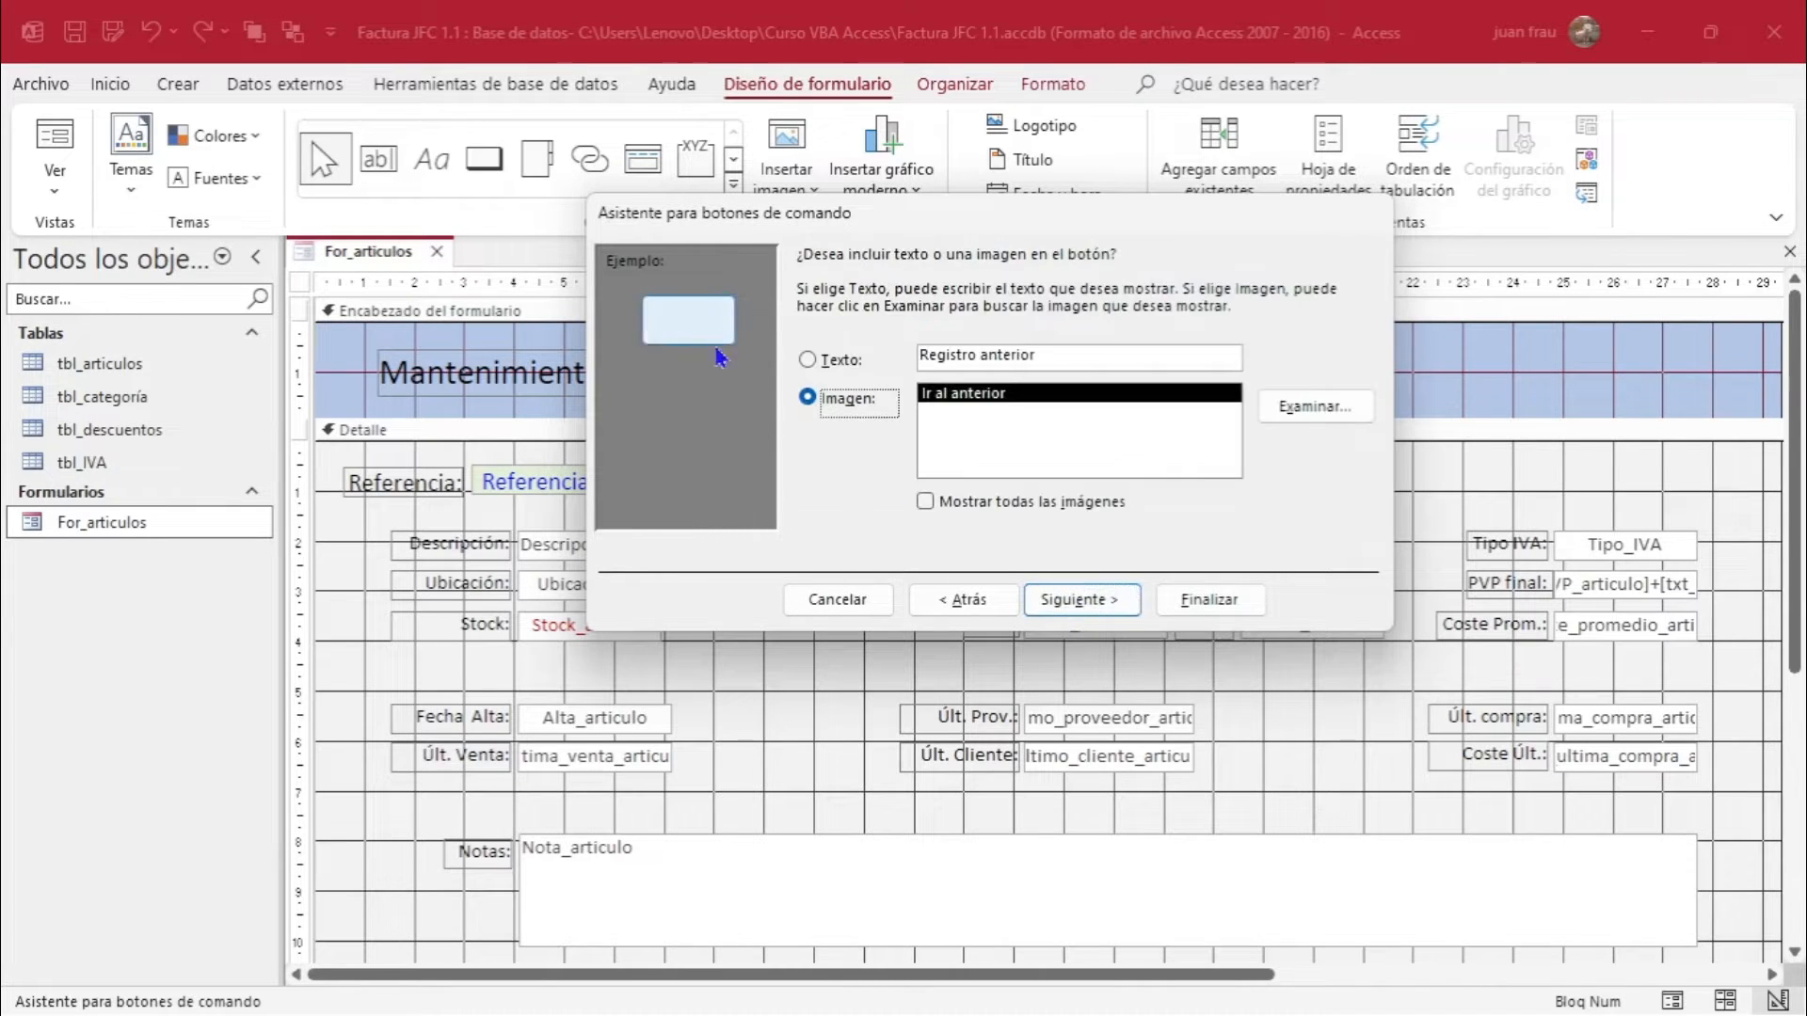
click(1082, 599)
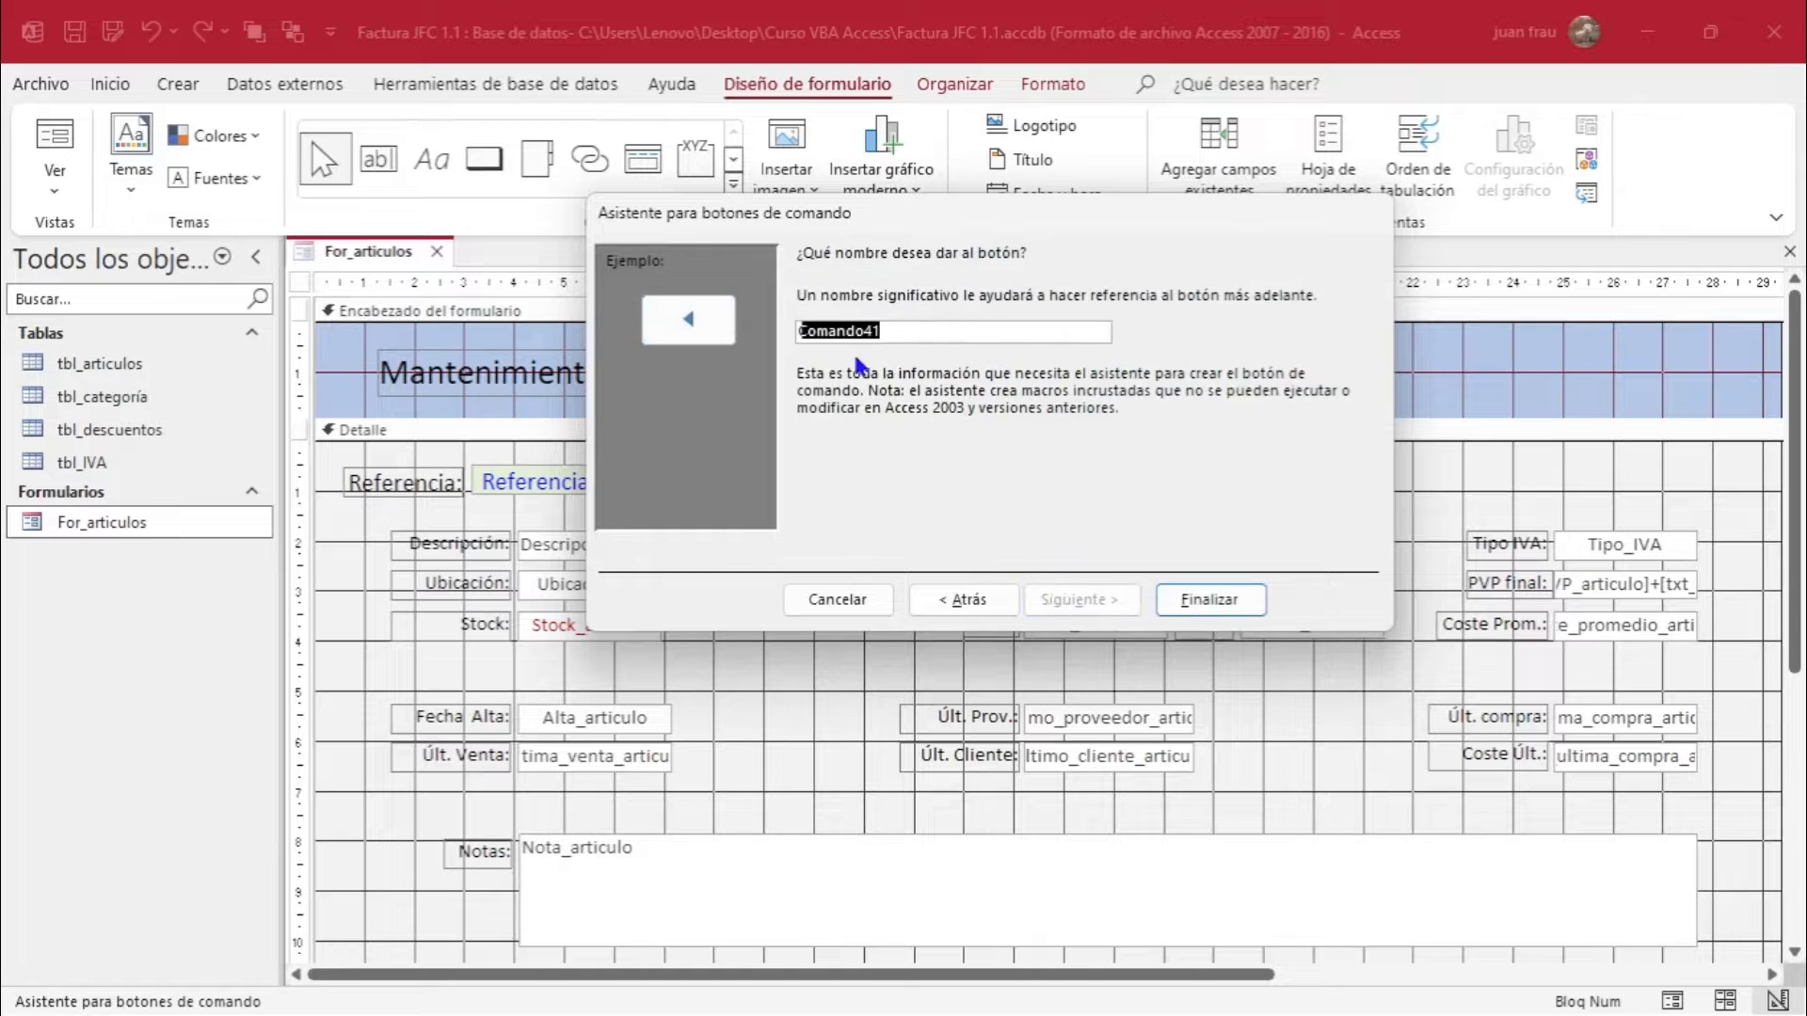
text(b)
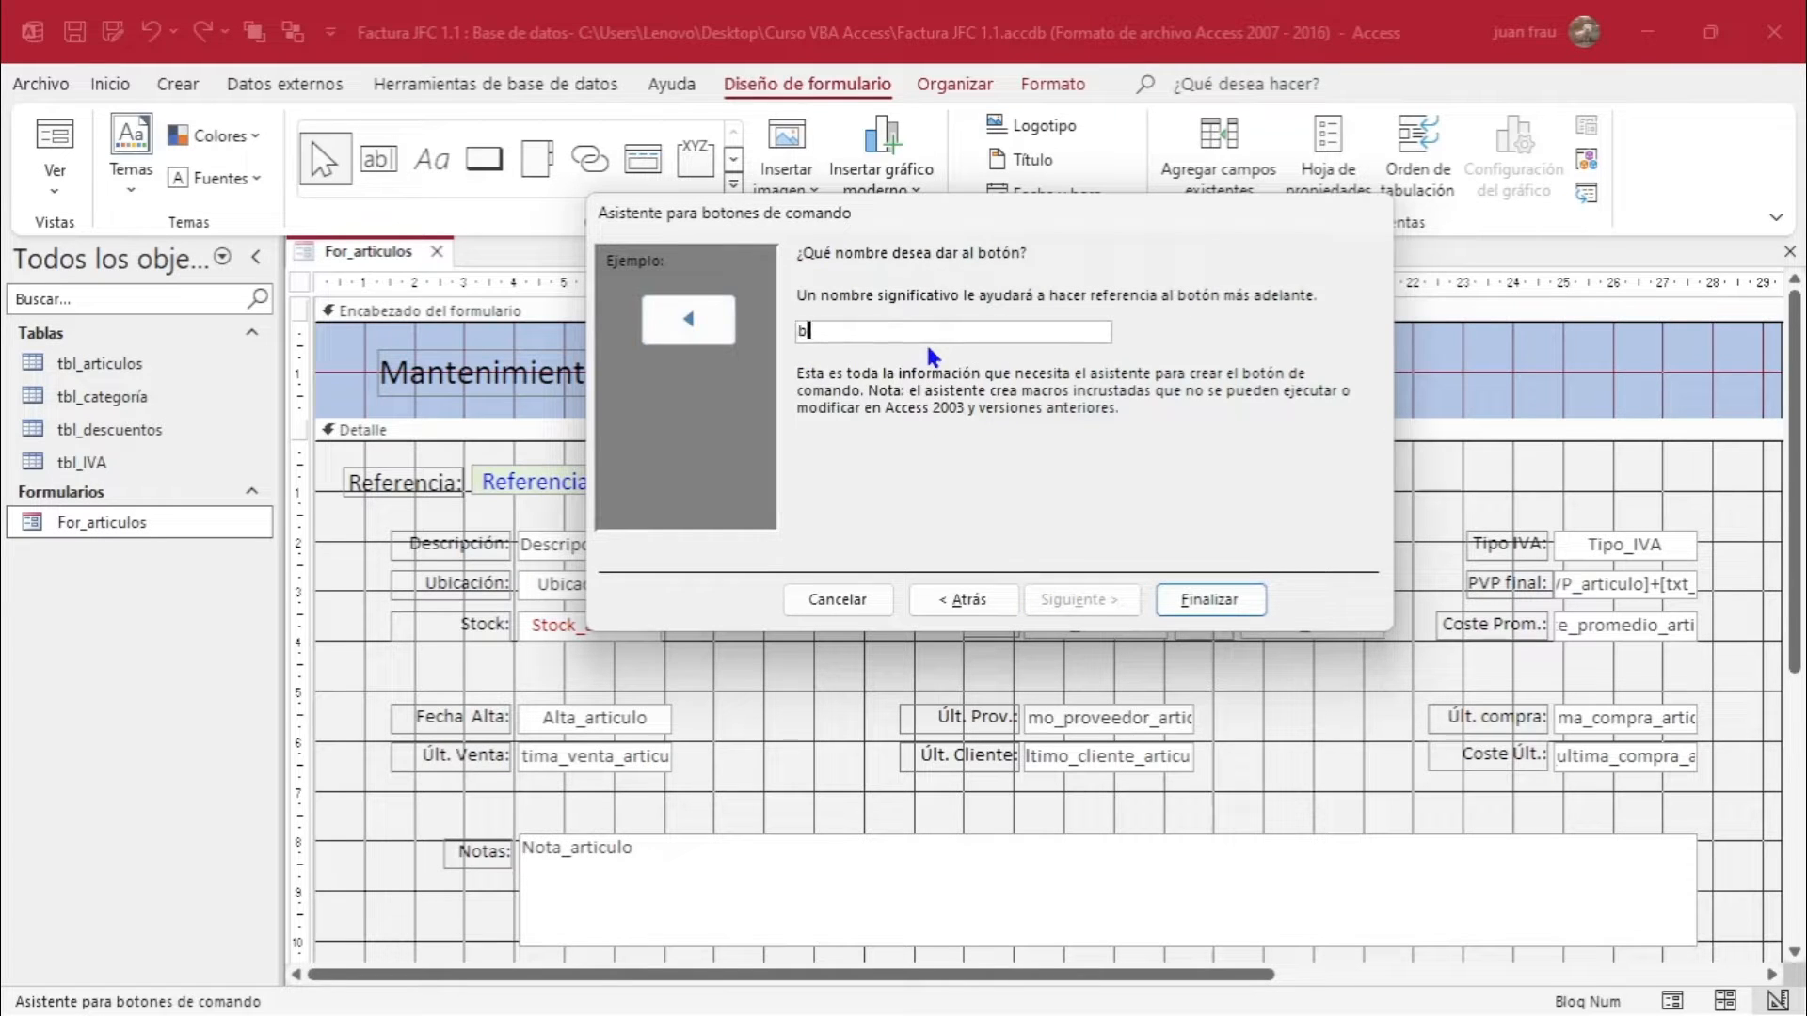
text(t_anterior)
click(1209, 600)
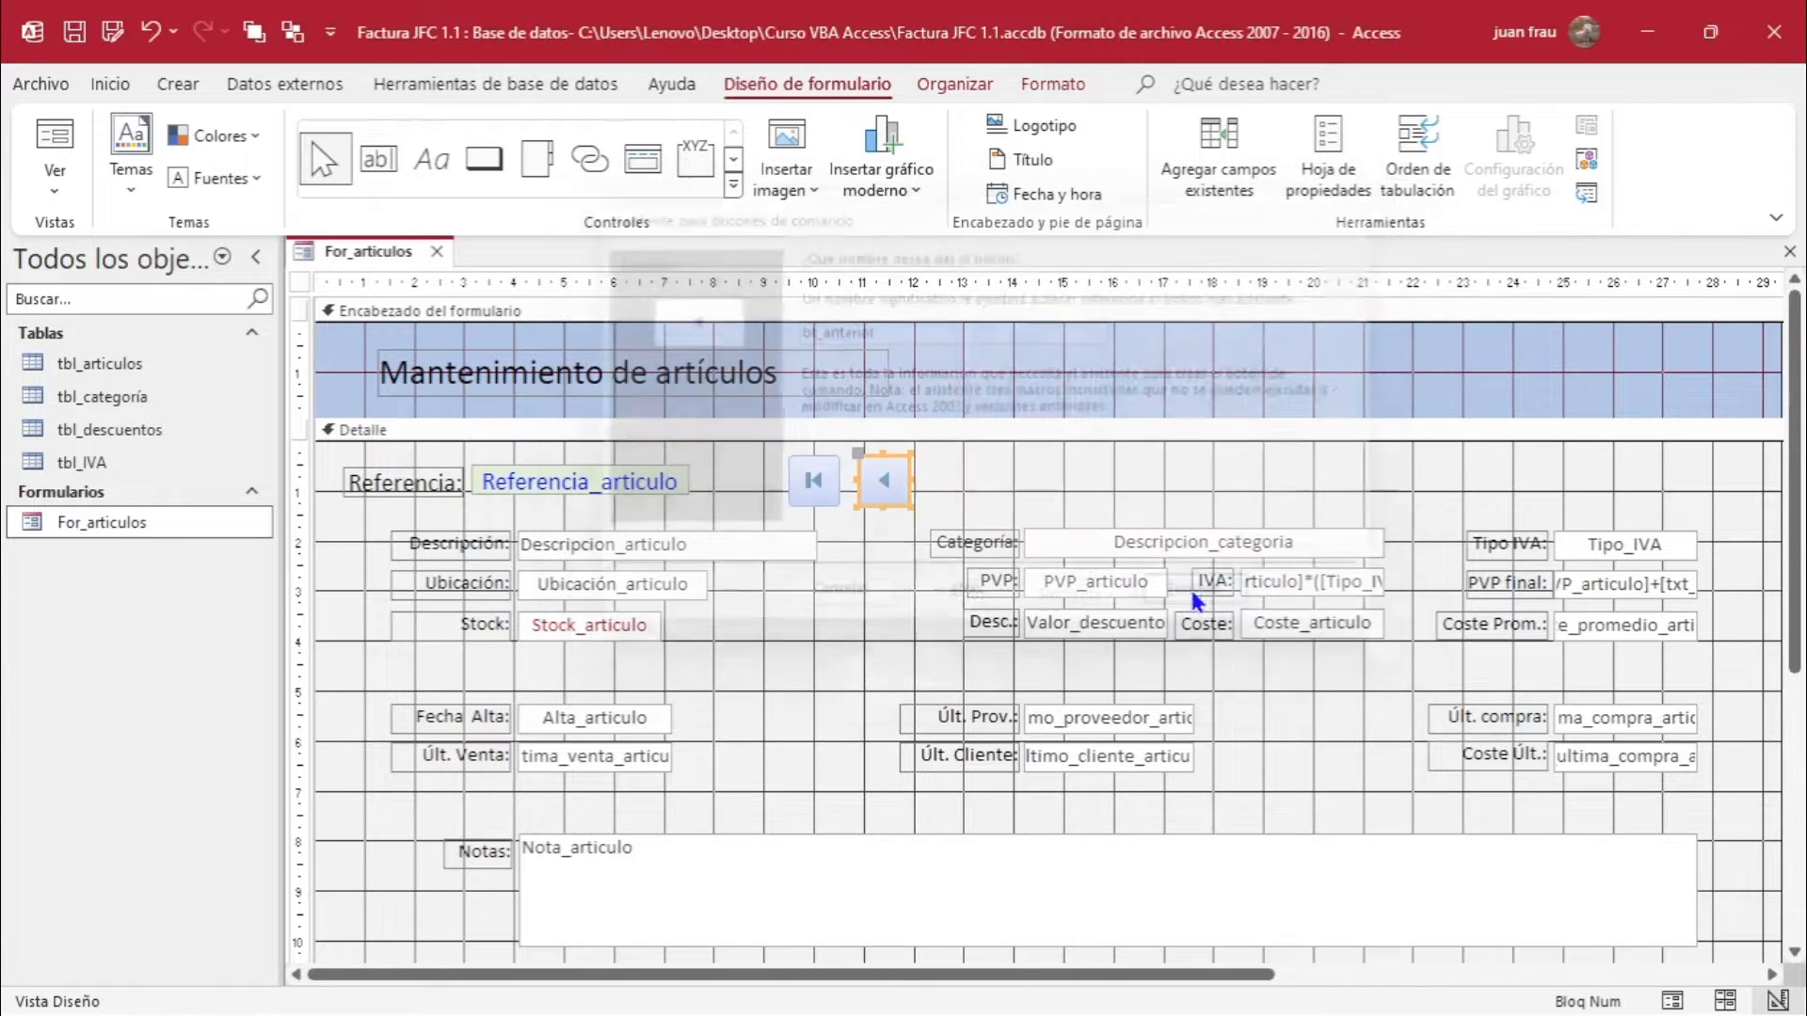
click(953, 481)
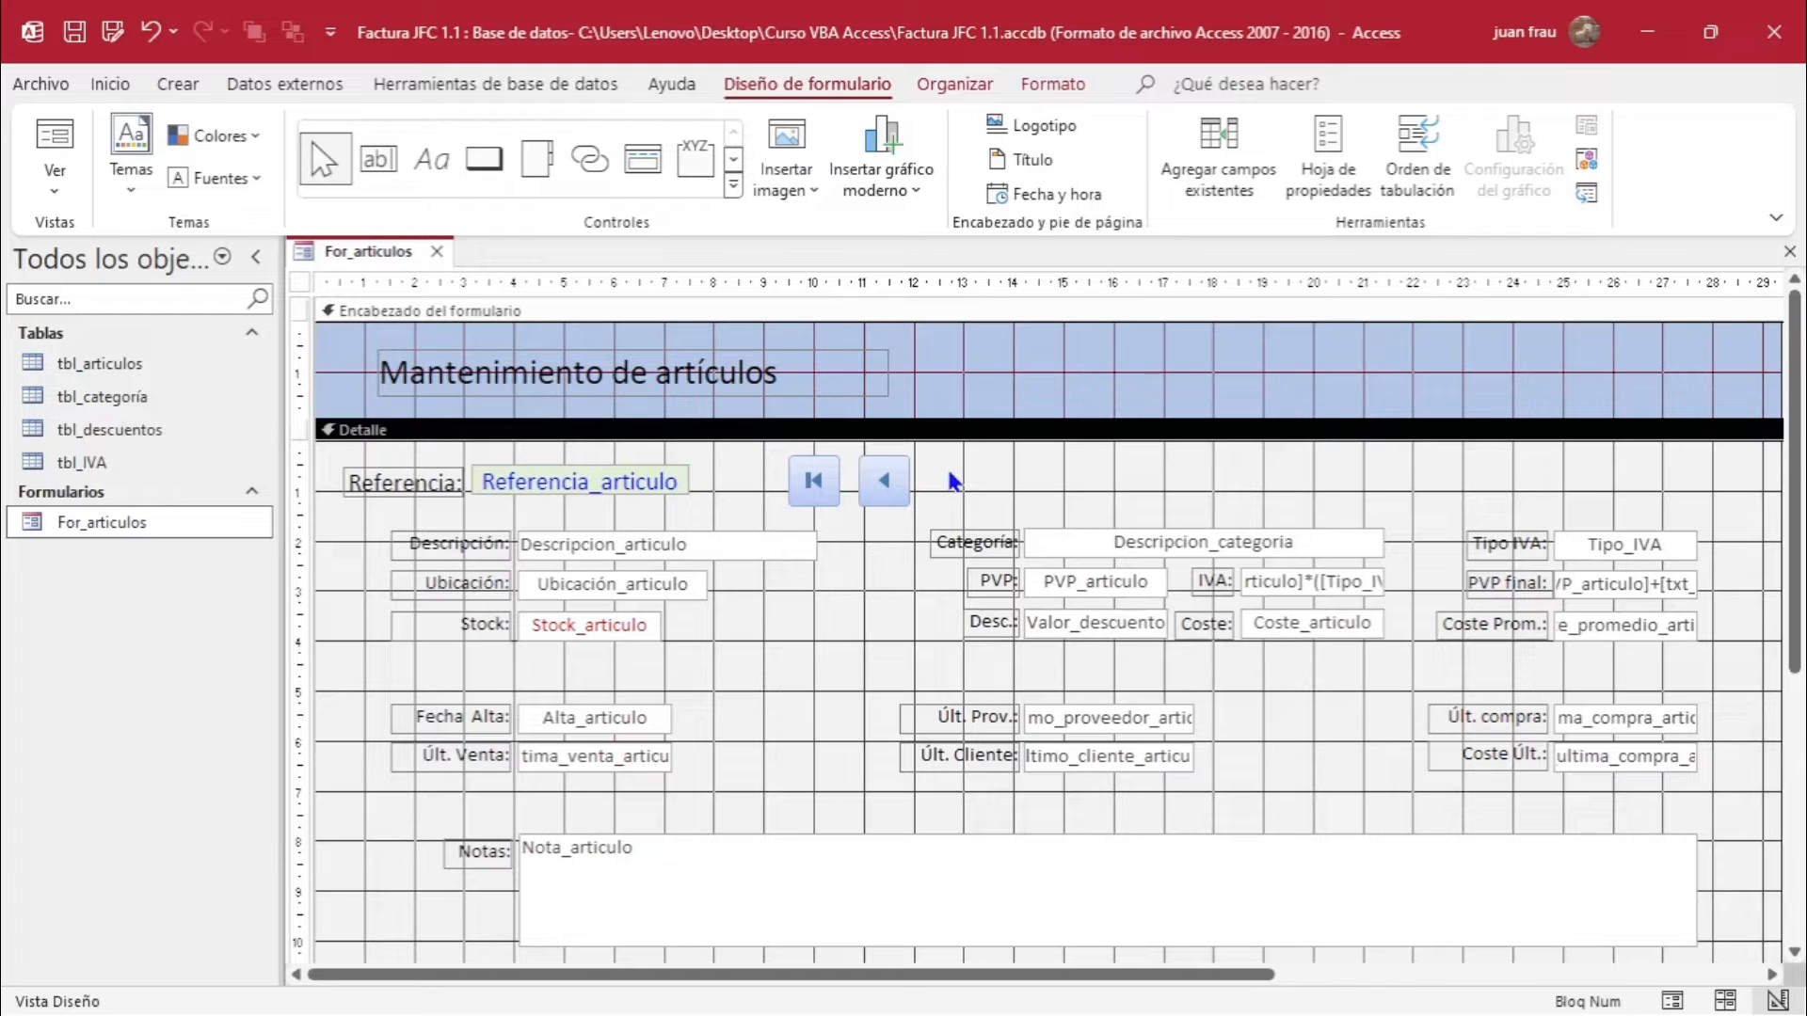
Add a command button right of the previous-record button with the Ir al registro siguiente action and its default image, named bt_siguiente.
click(484, 158)
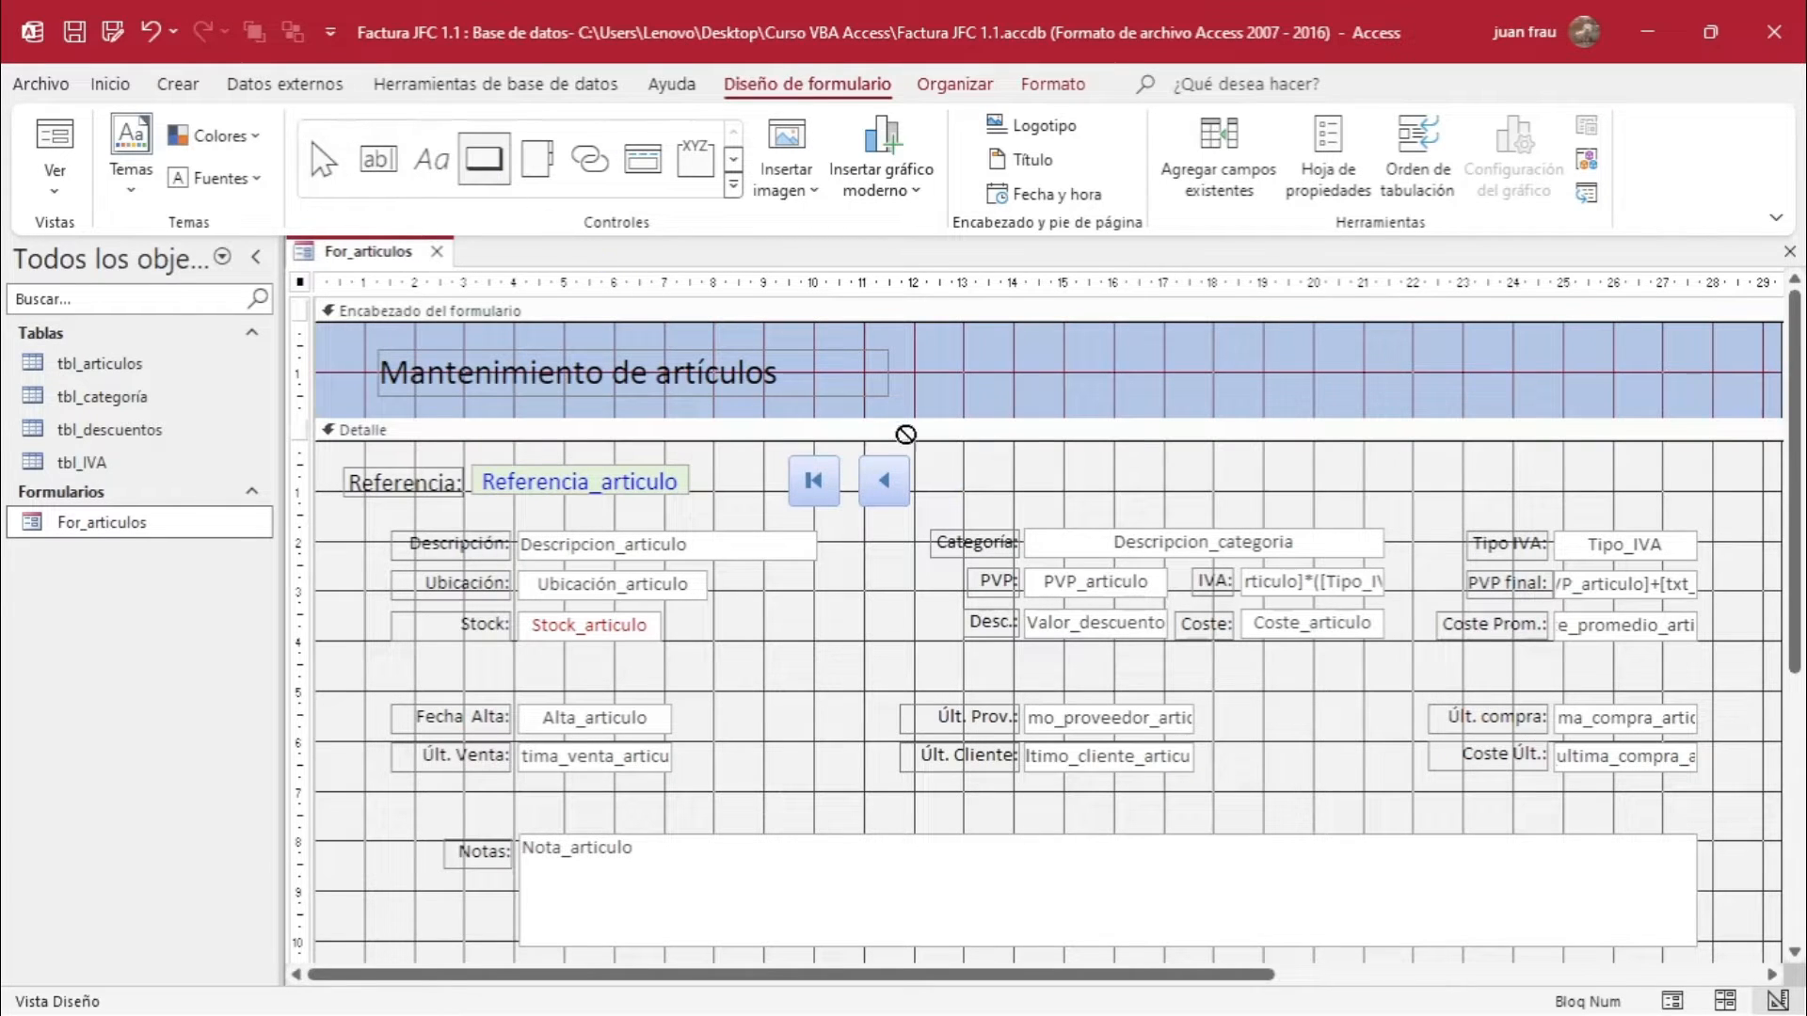
drag(948, 464, 1036, 522)
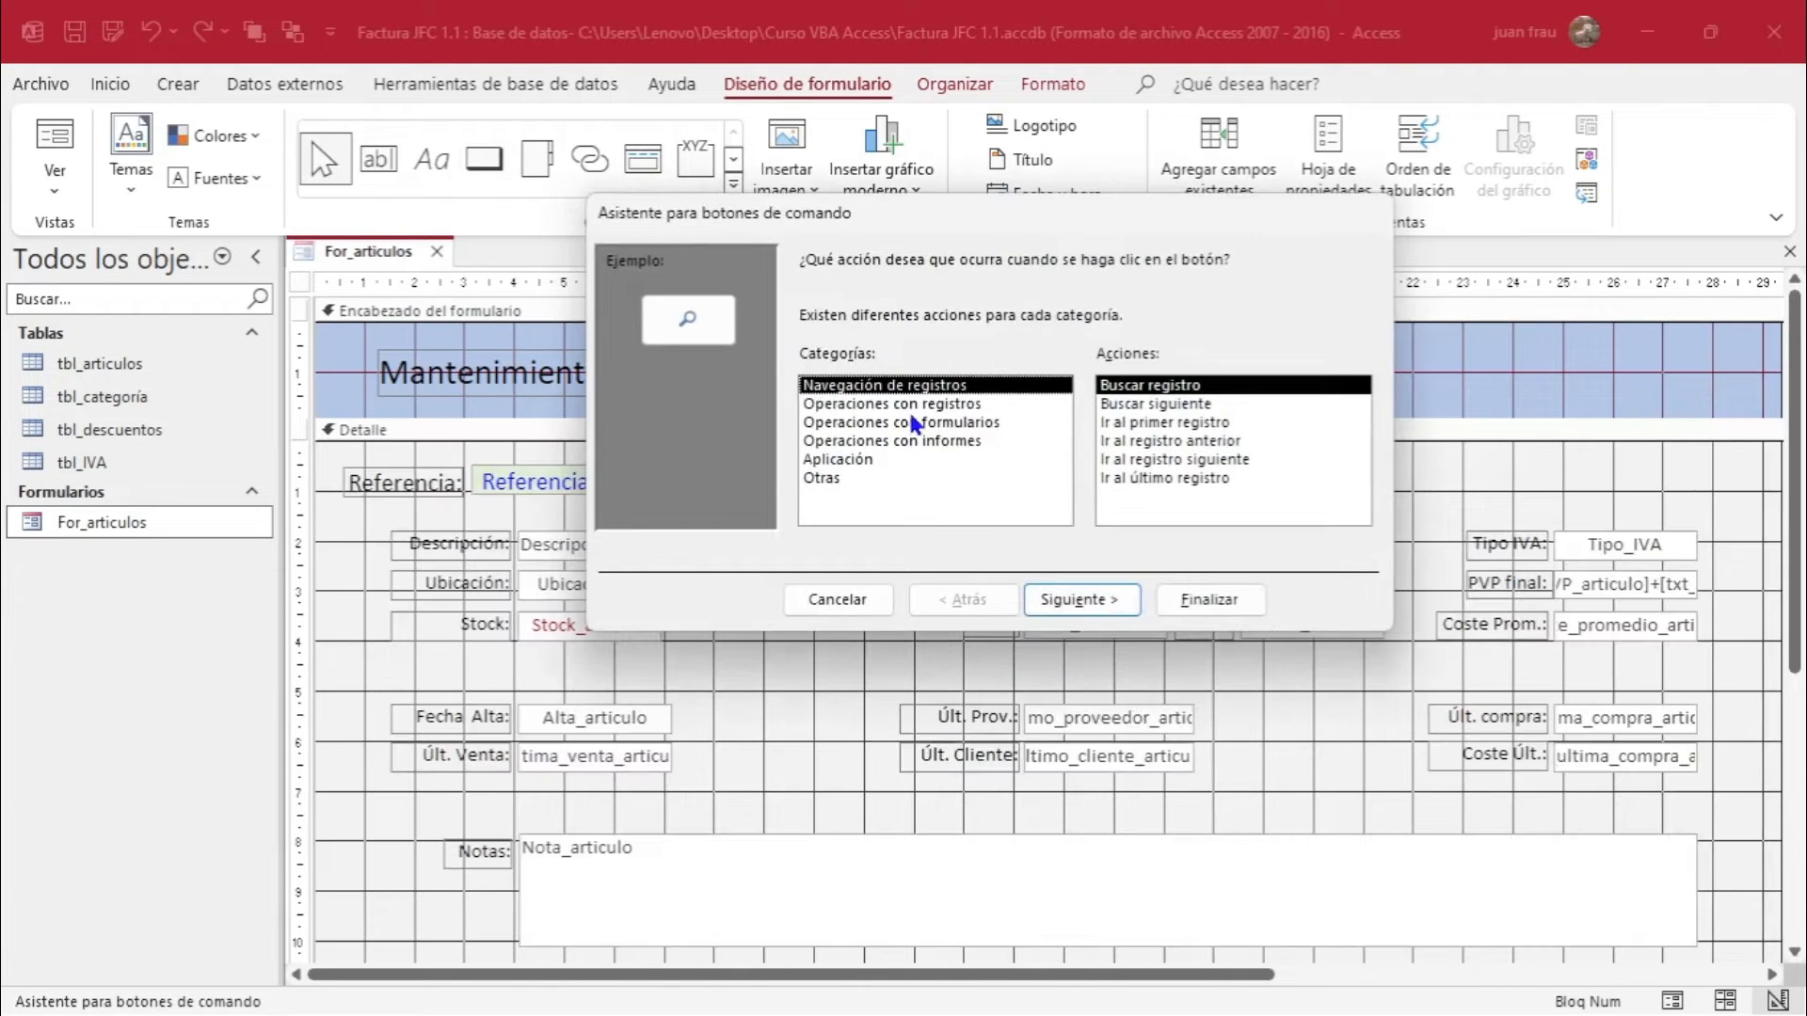
click(1154, 463)
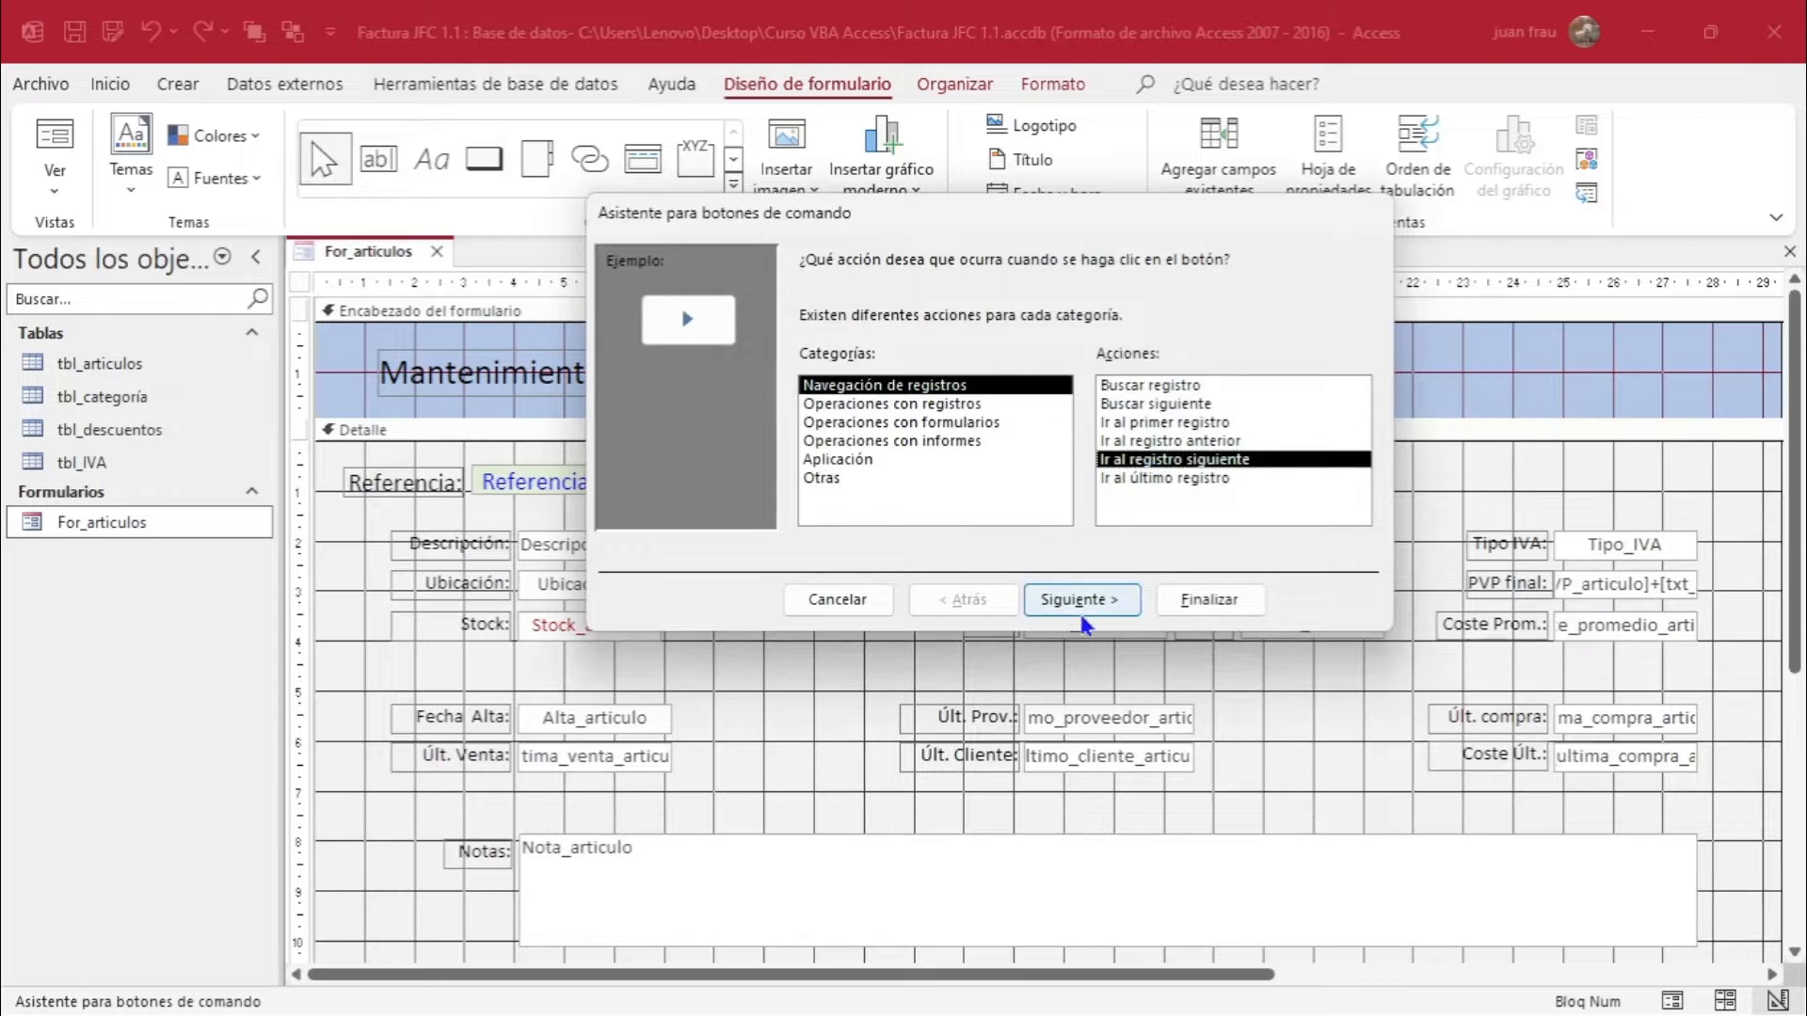
click(1081, 602)
click(1080, 600)
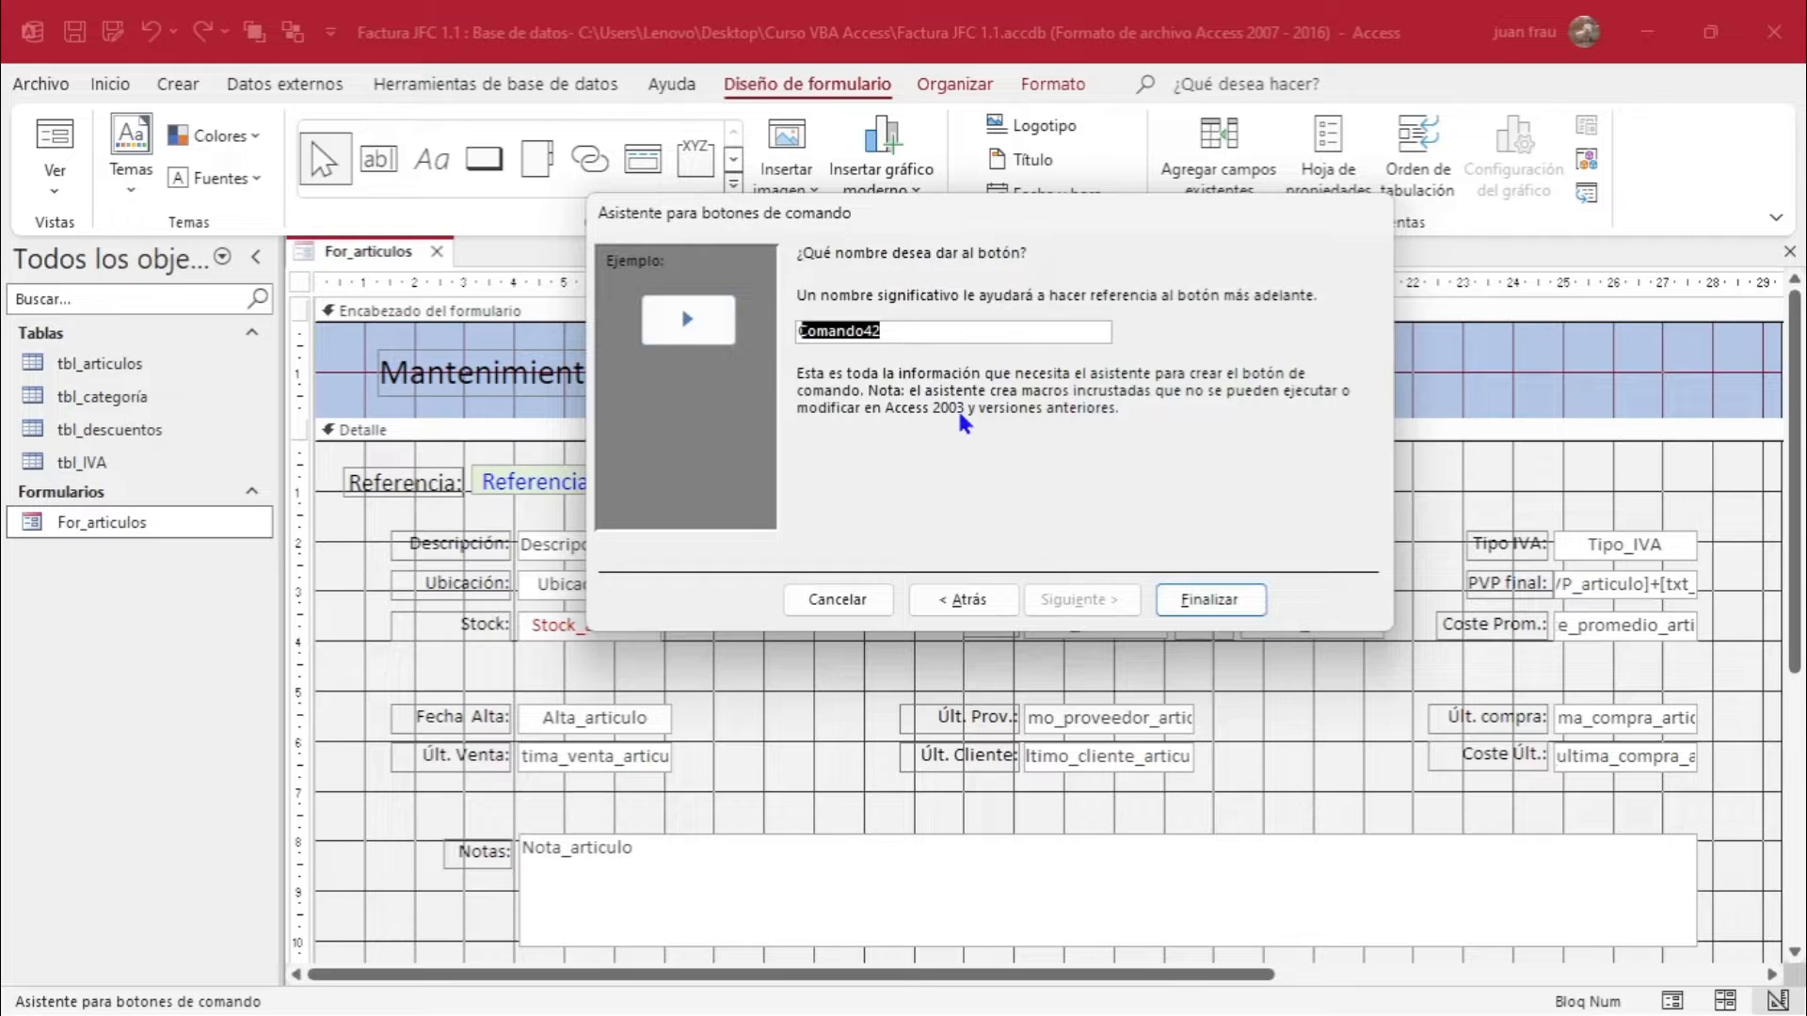
text(bt_siguiente)
click(1220, 602)
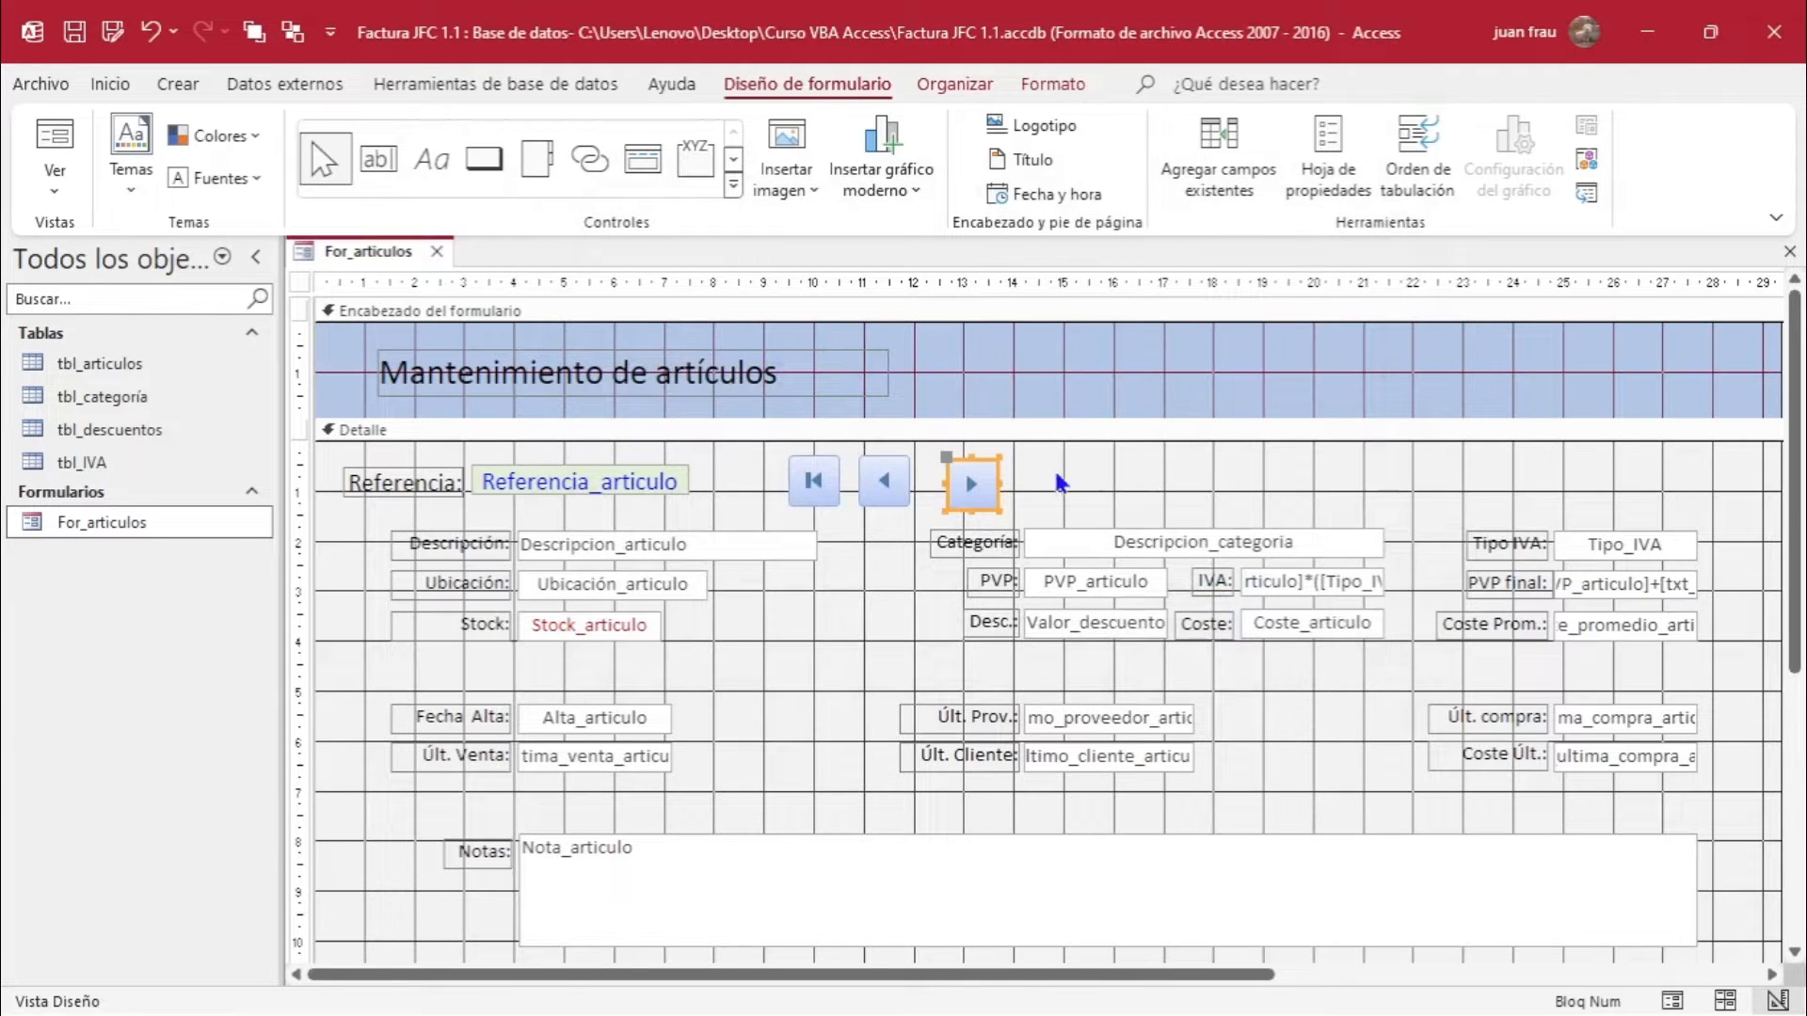
Add a command button right of the next-record button with the Ir al último registro action and Ir al último image, named bt_ultimo.
click(482, 165)
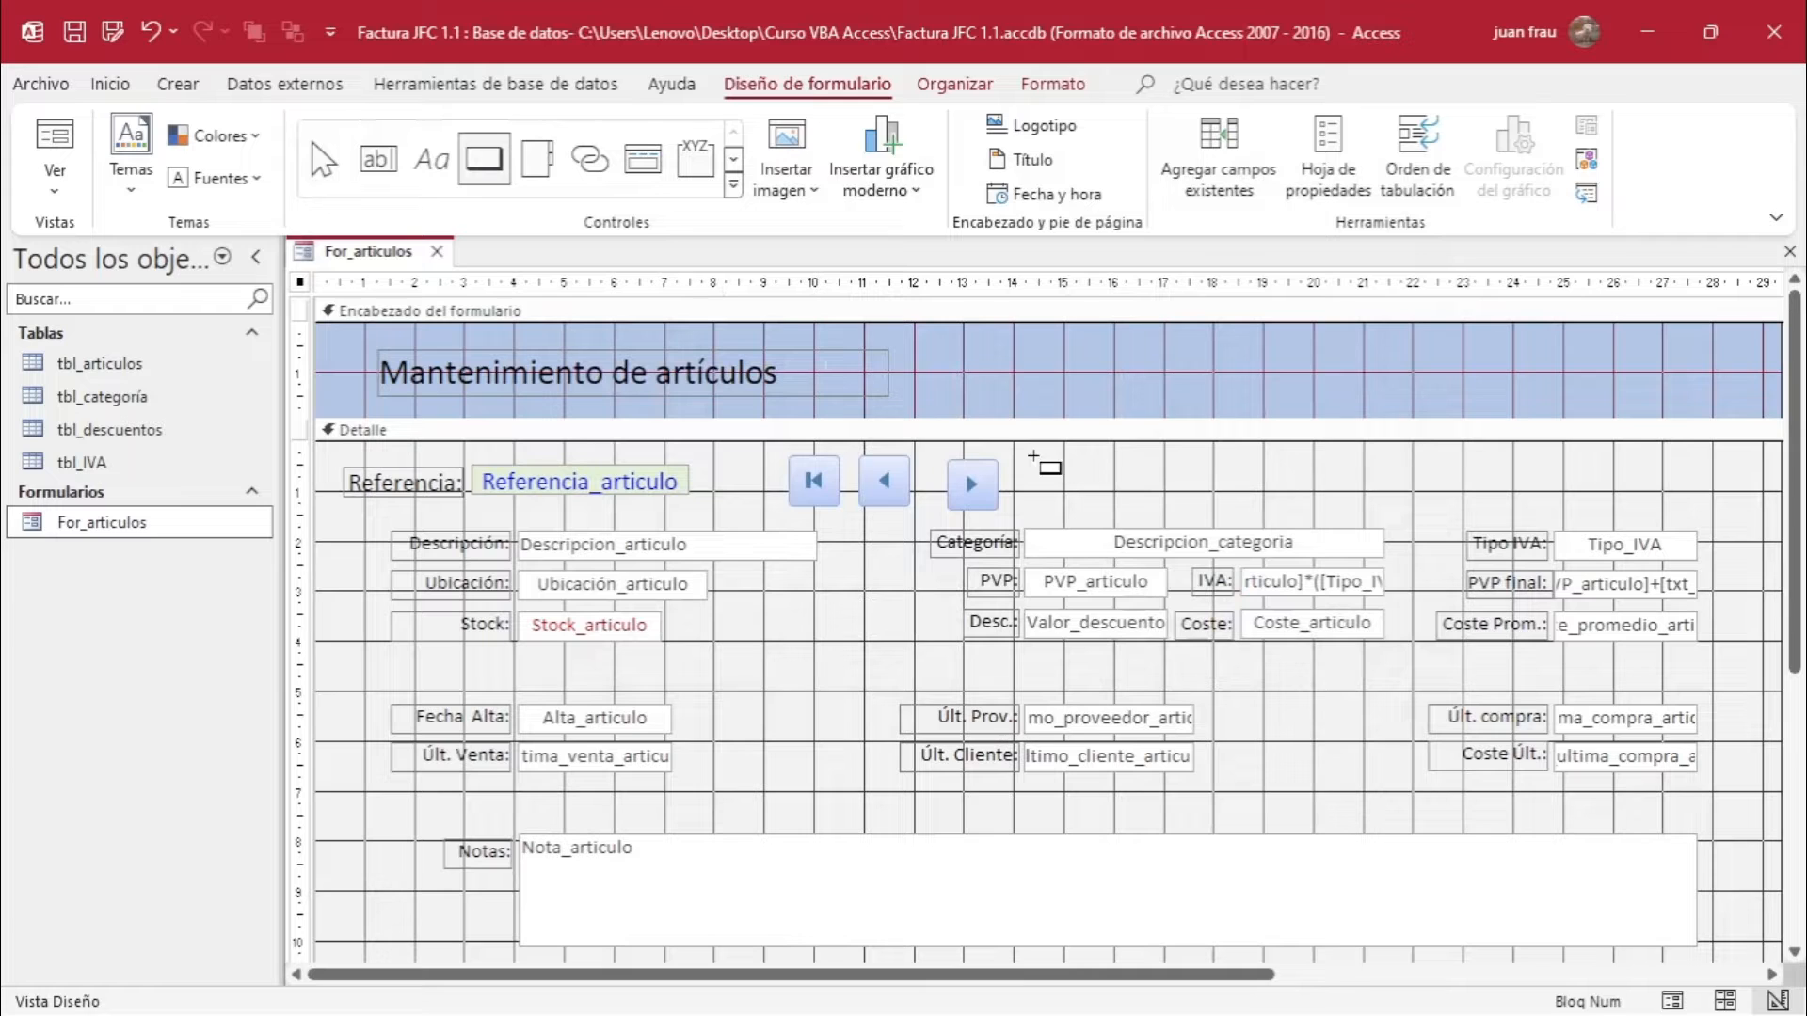
drag(1033, 456, 1092, 507)
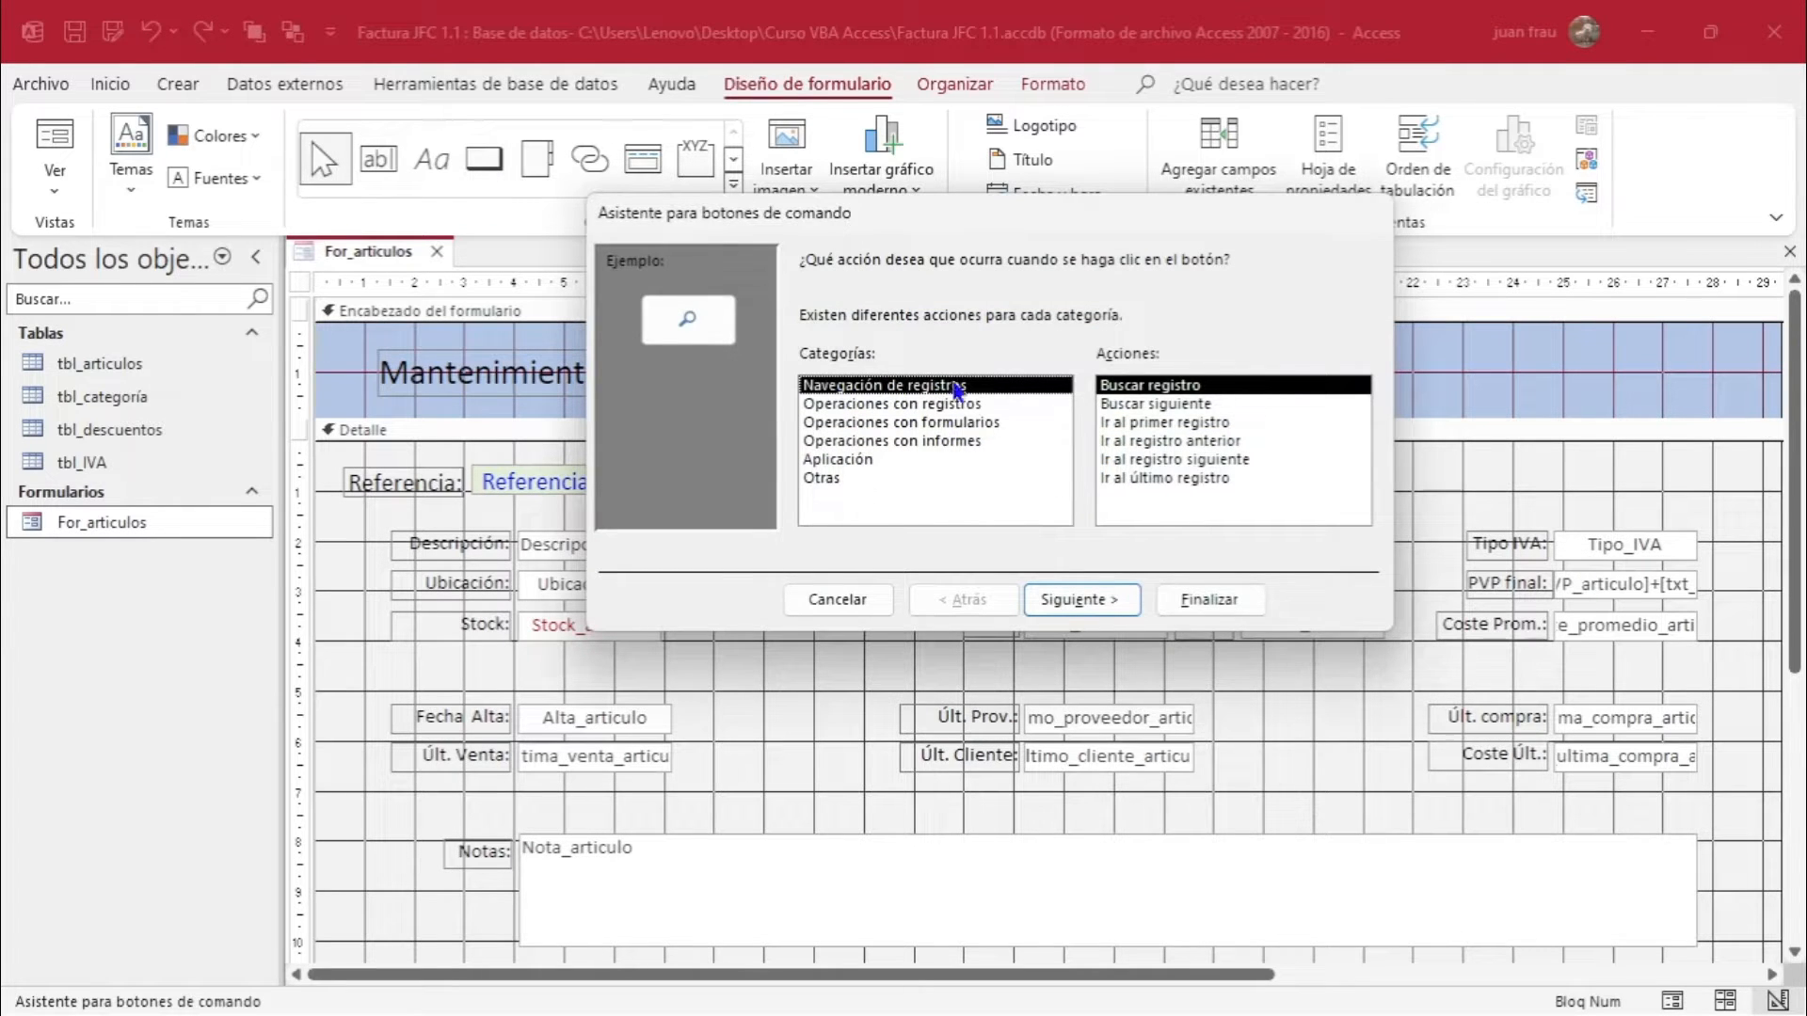
click(1164, 478)
click(1073, 599)
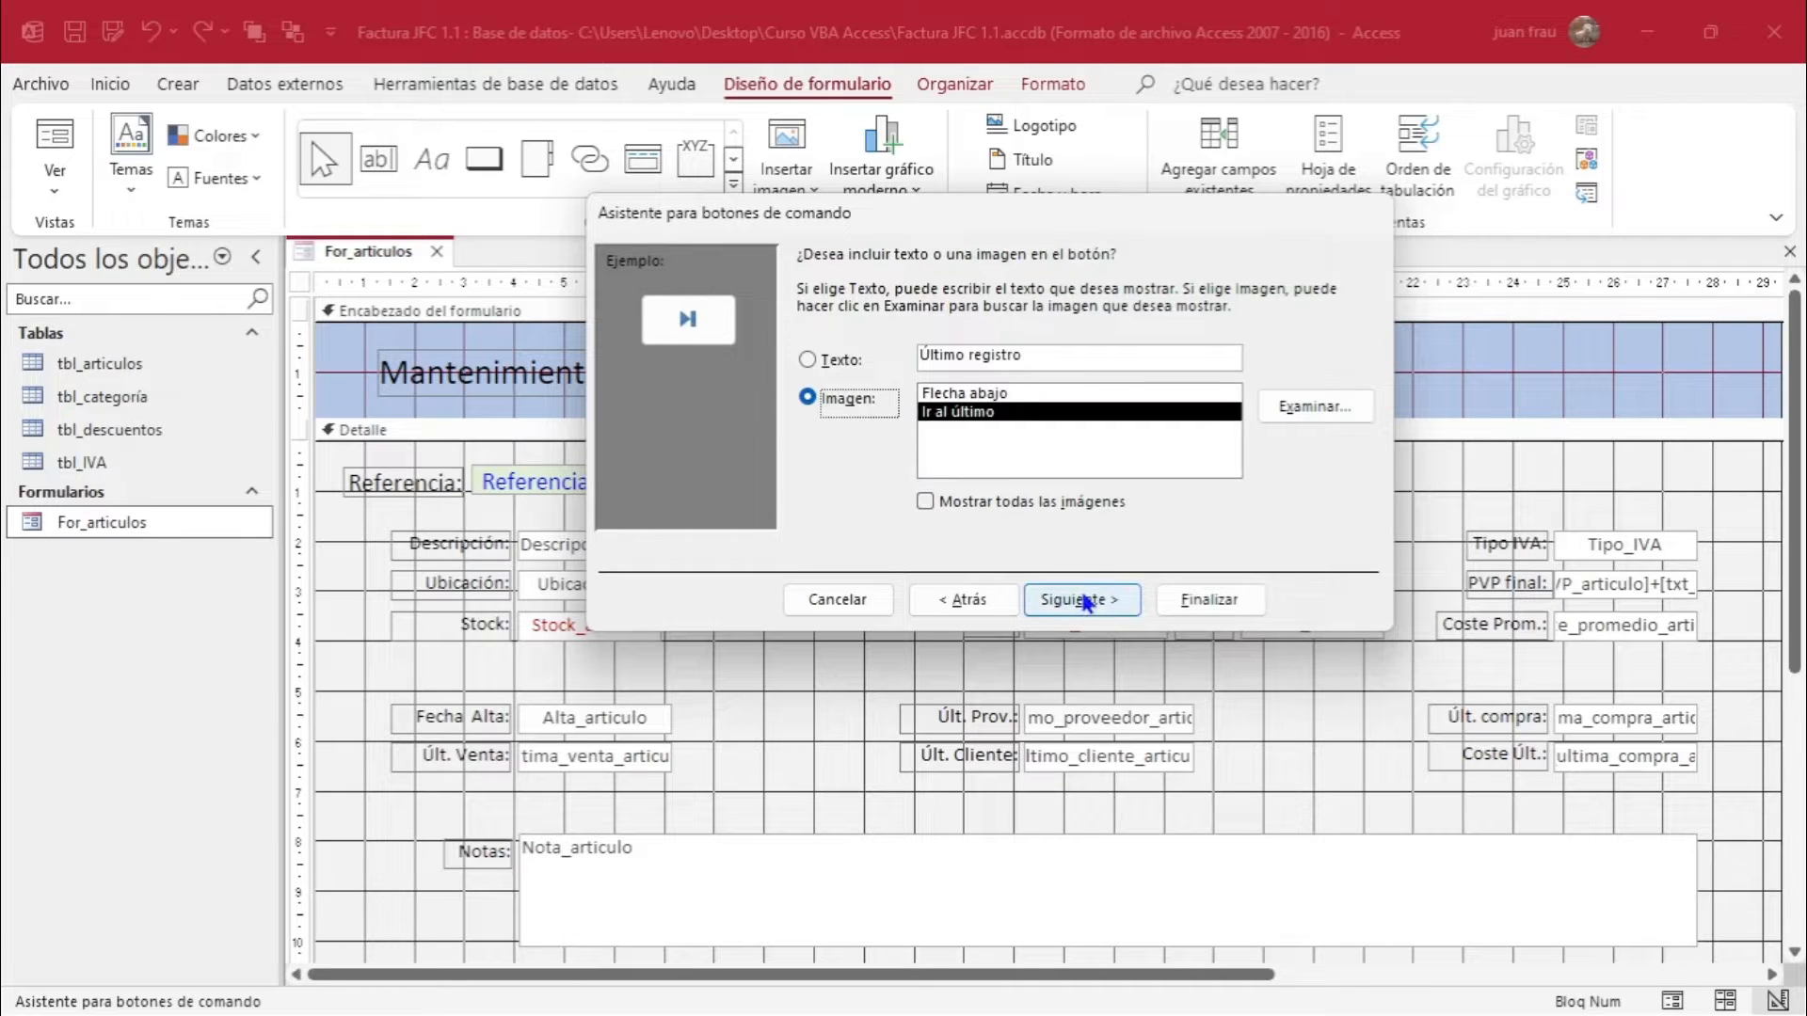
click(1081, 598)
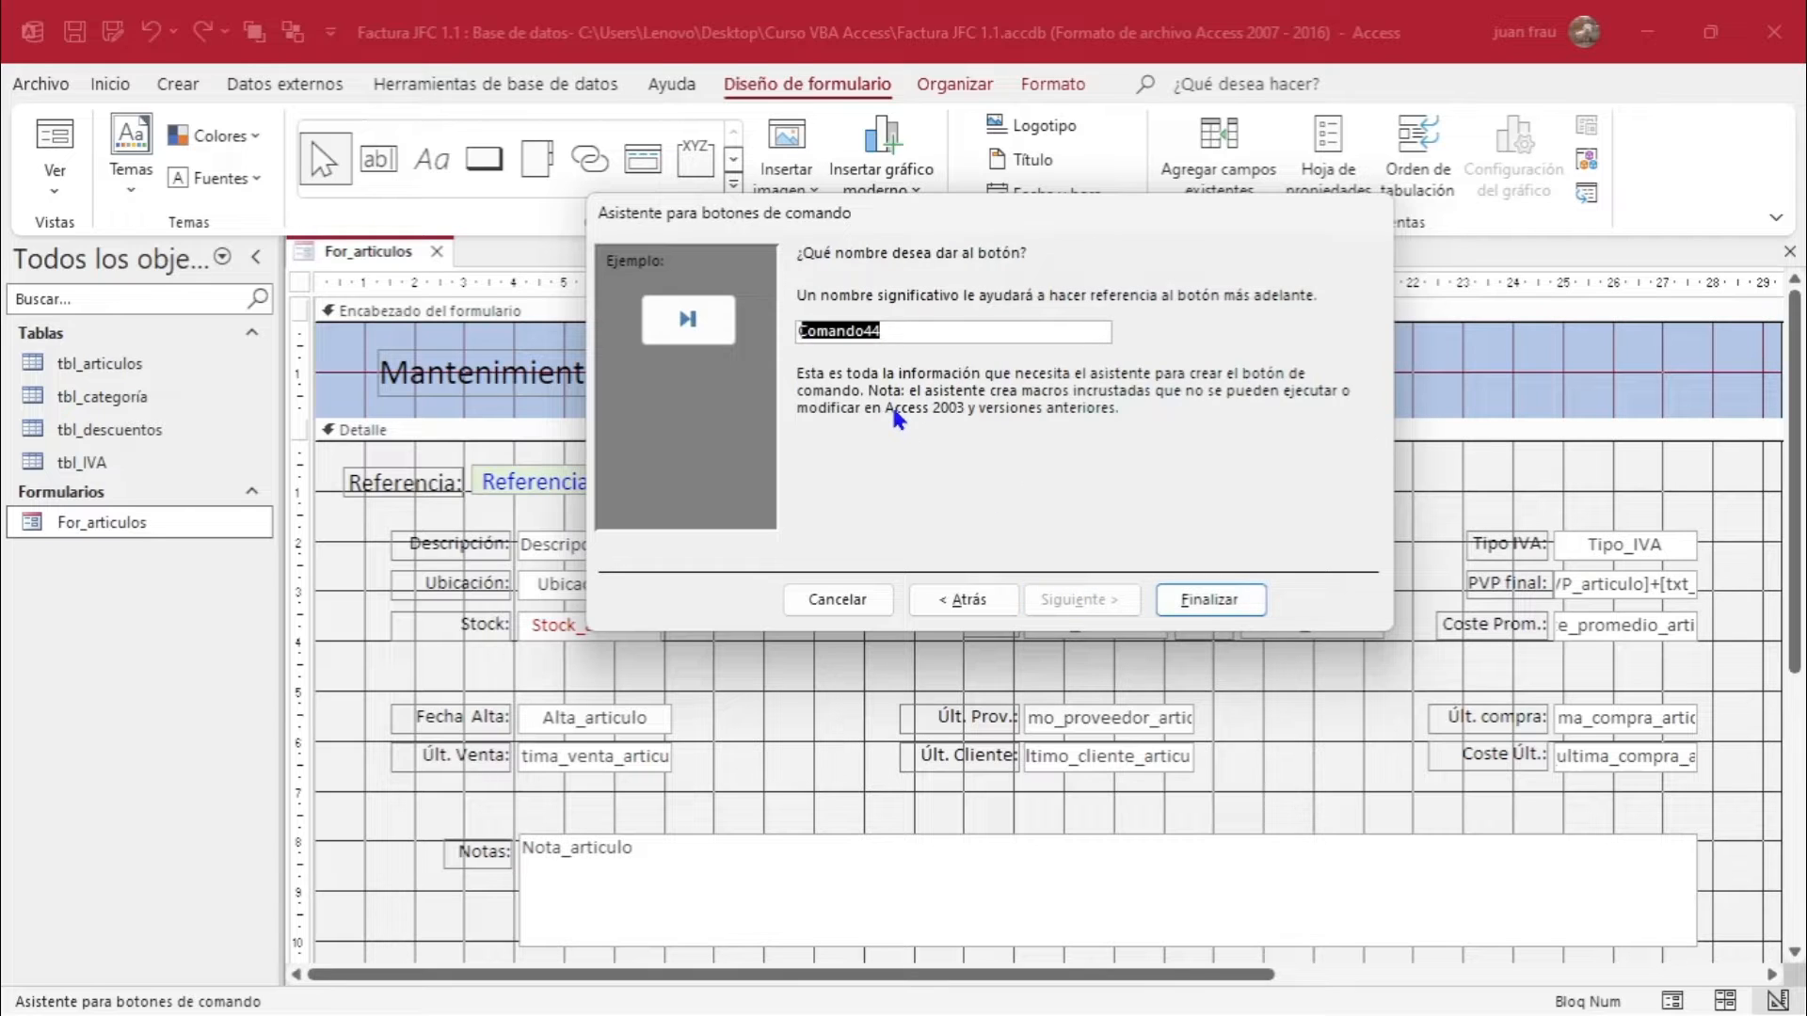
text(B)
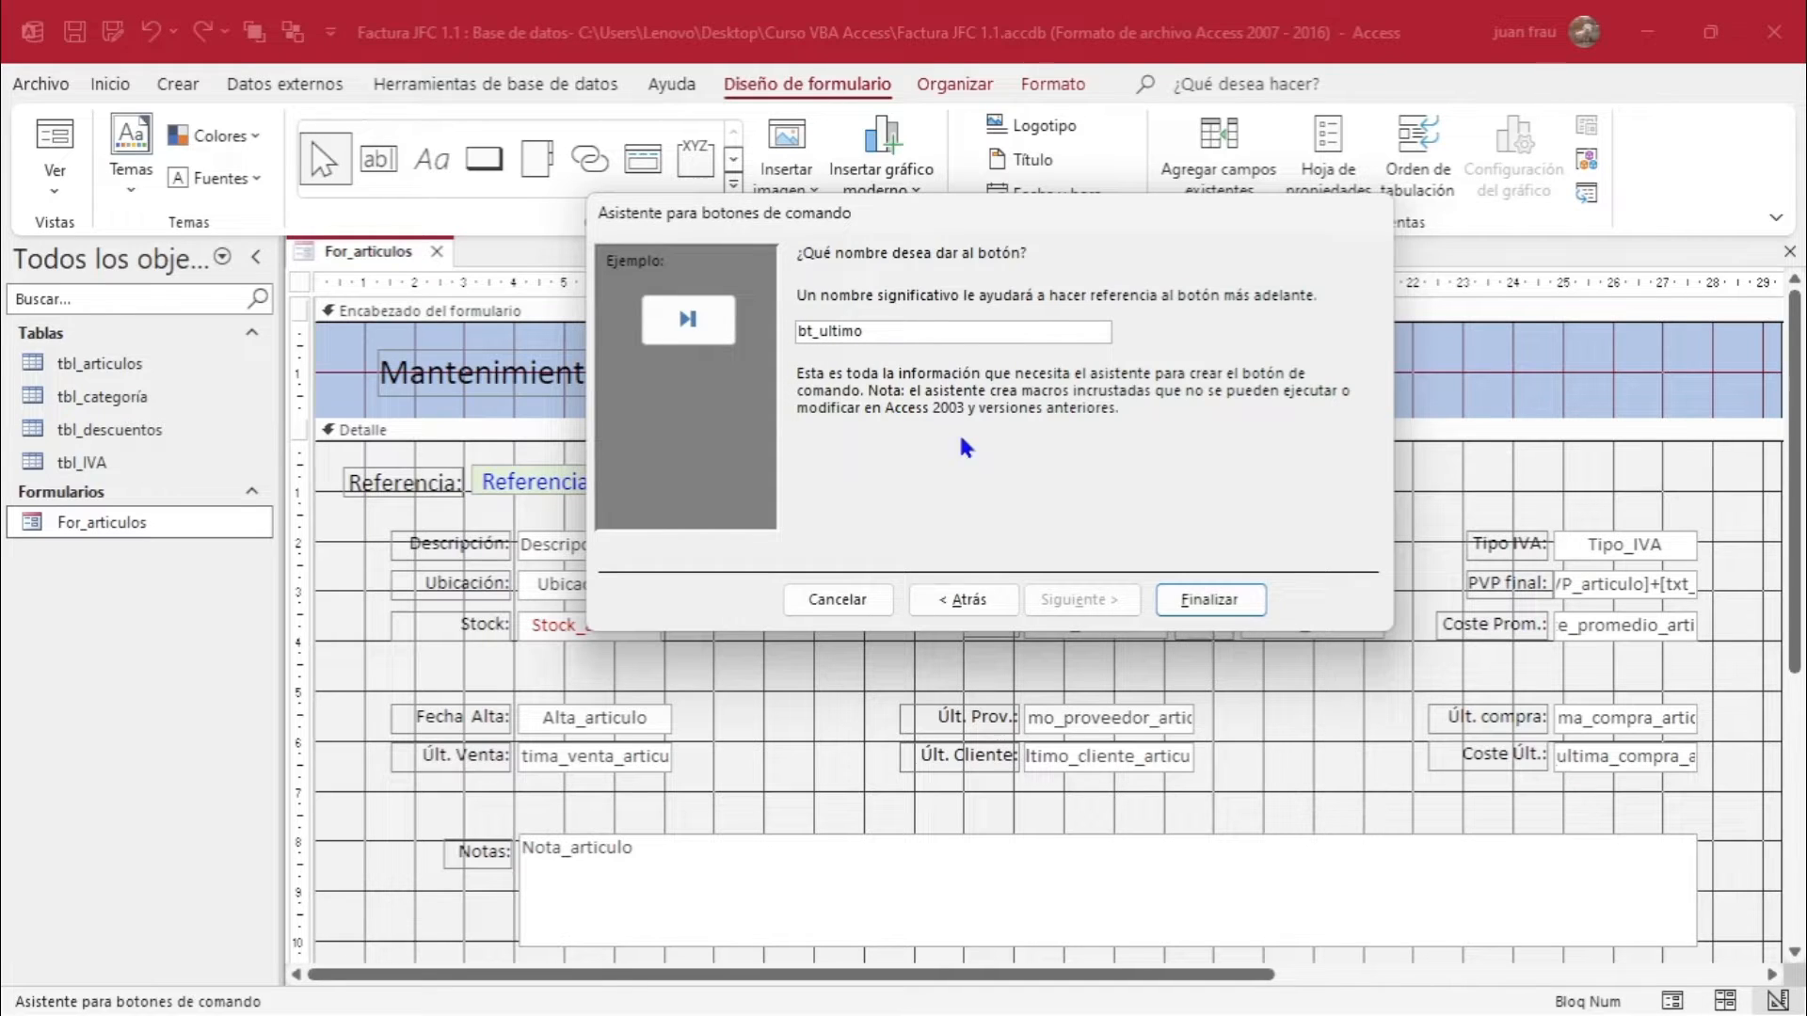
click(1201, 596)
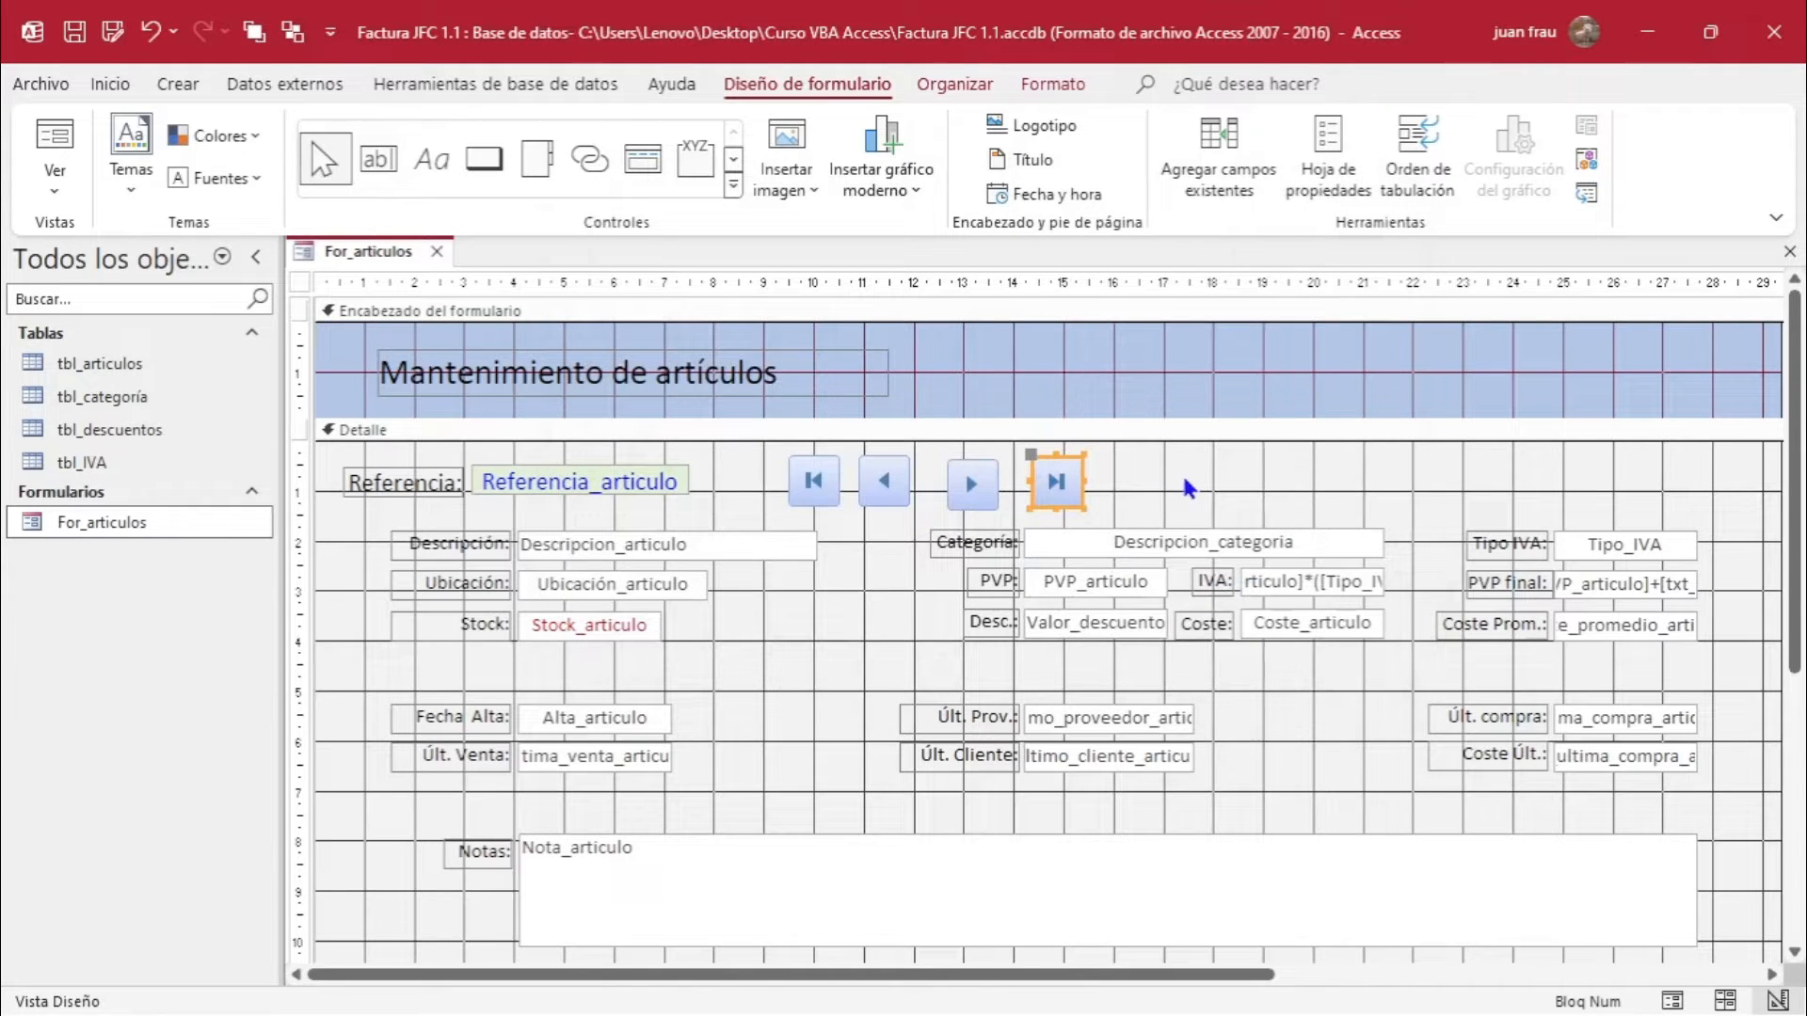
Align the four navigation buttons along their top edges.
drag(1173, 478, 767, 508)
click(955, 84)
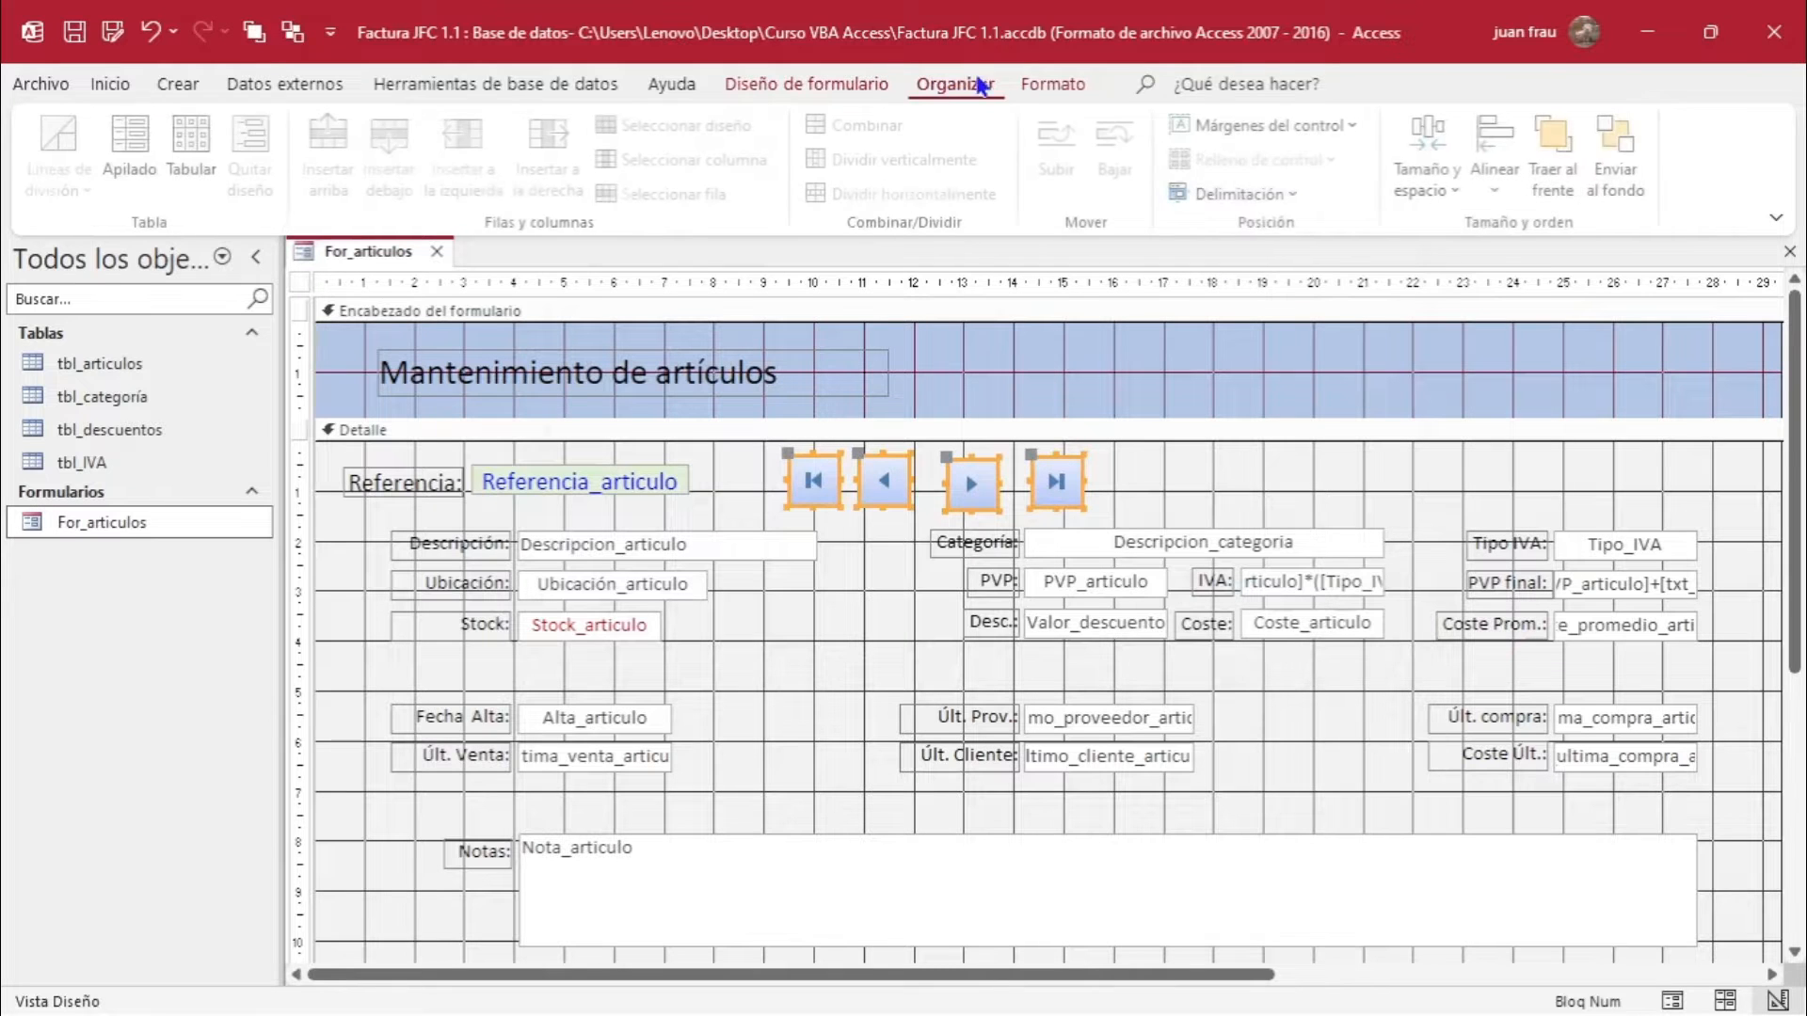
click(1490, 174)
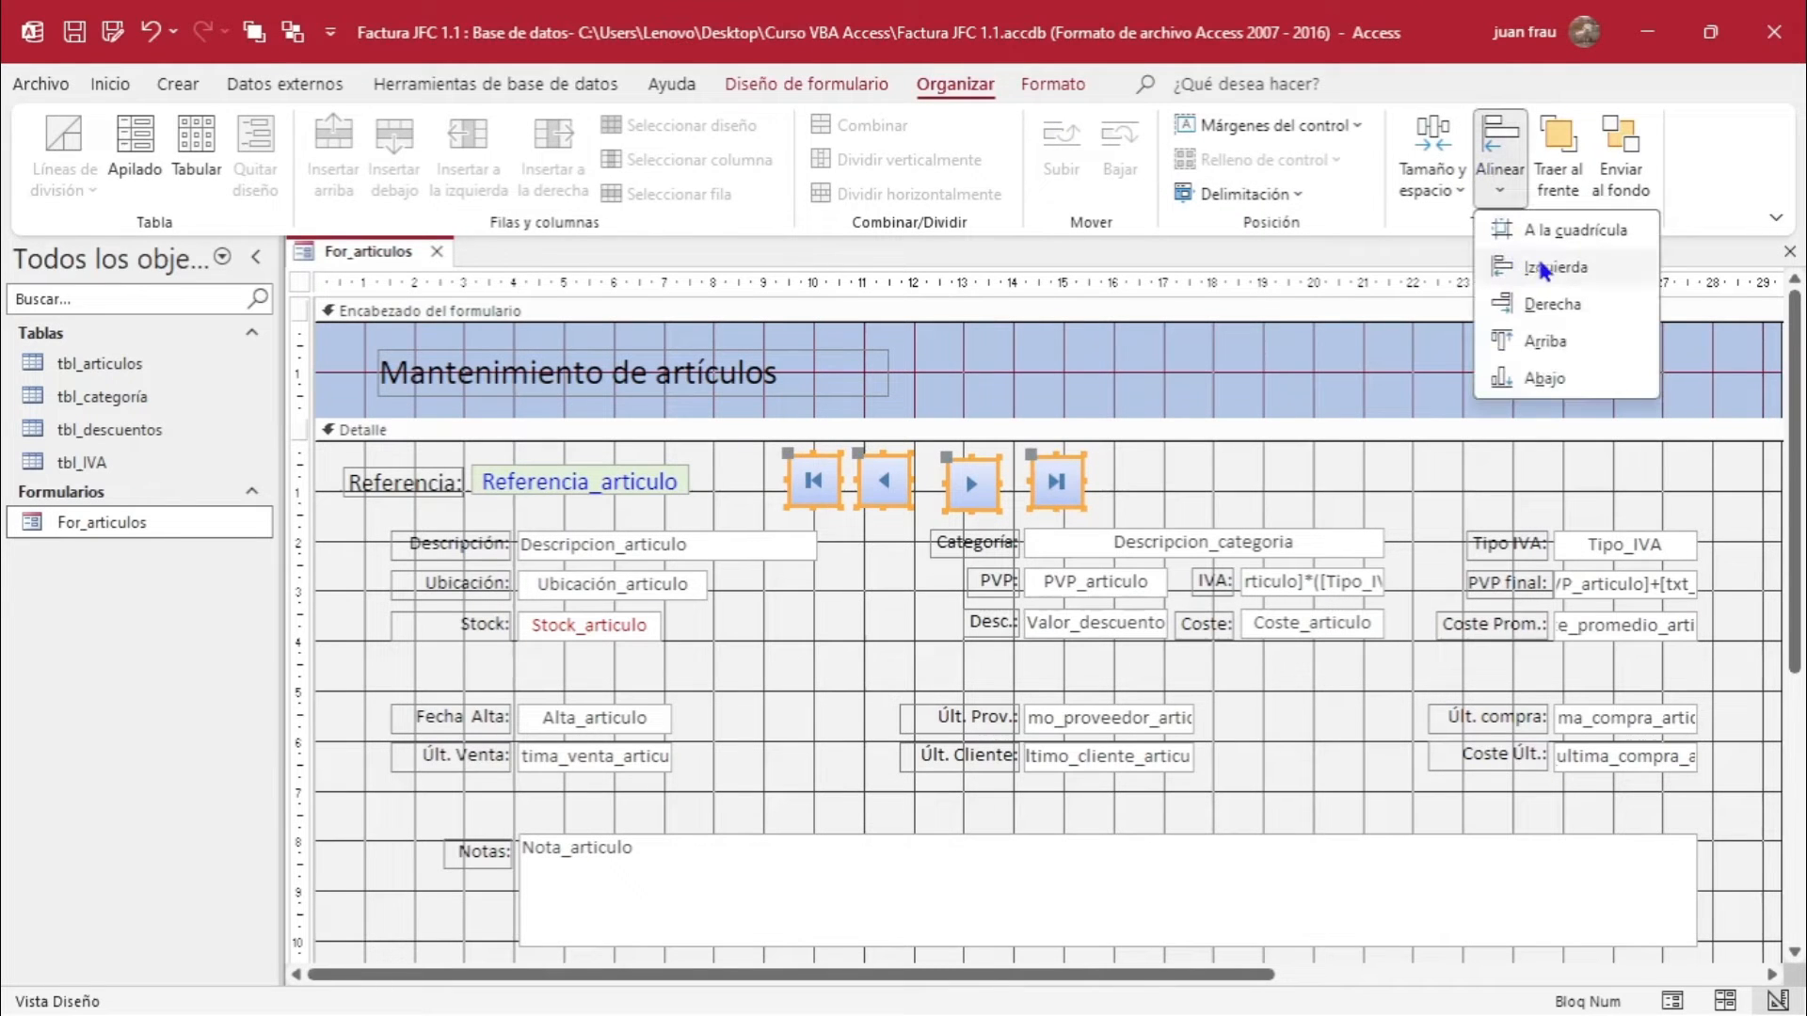
click(1558, 344)
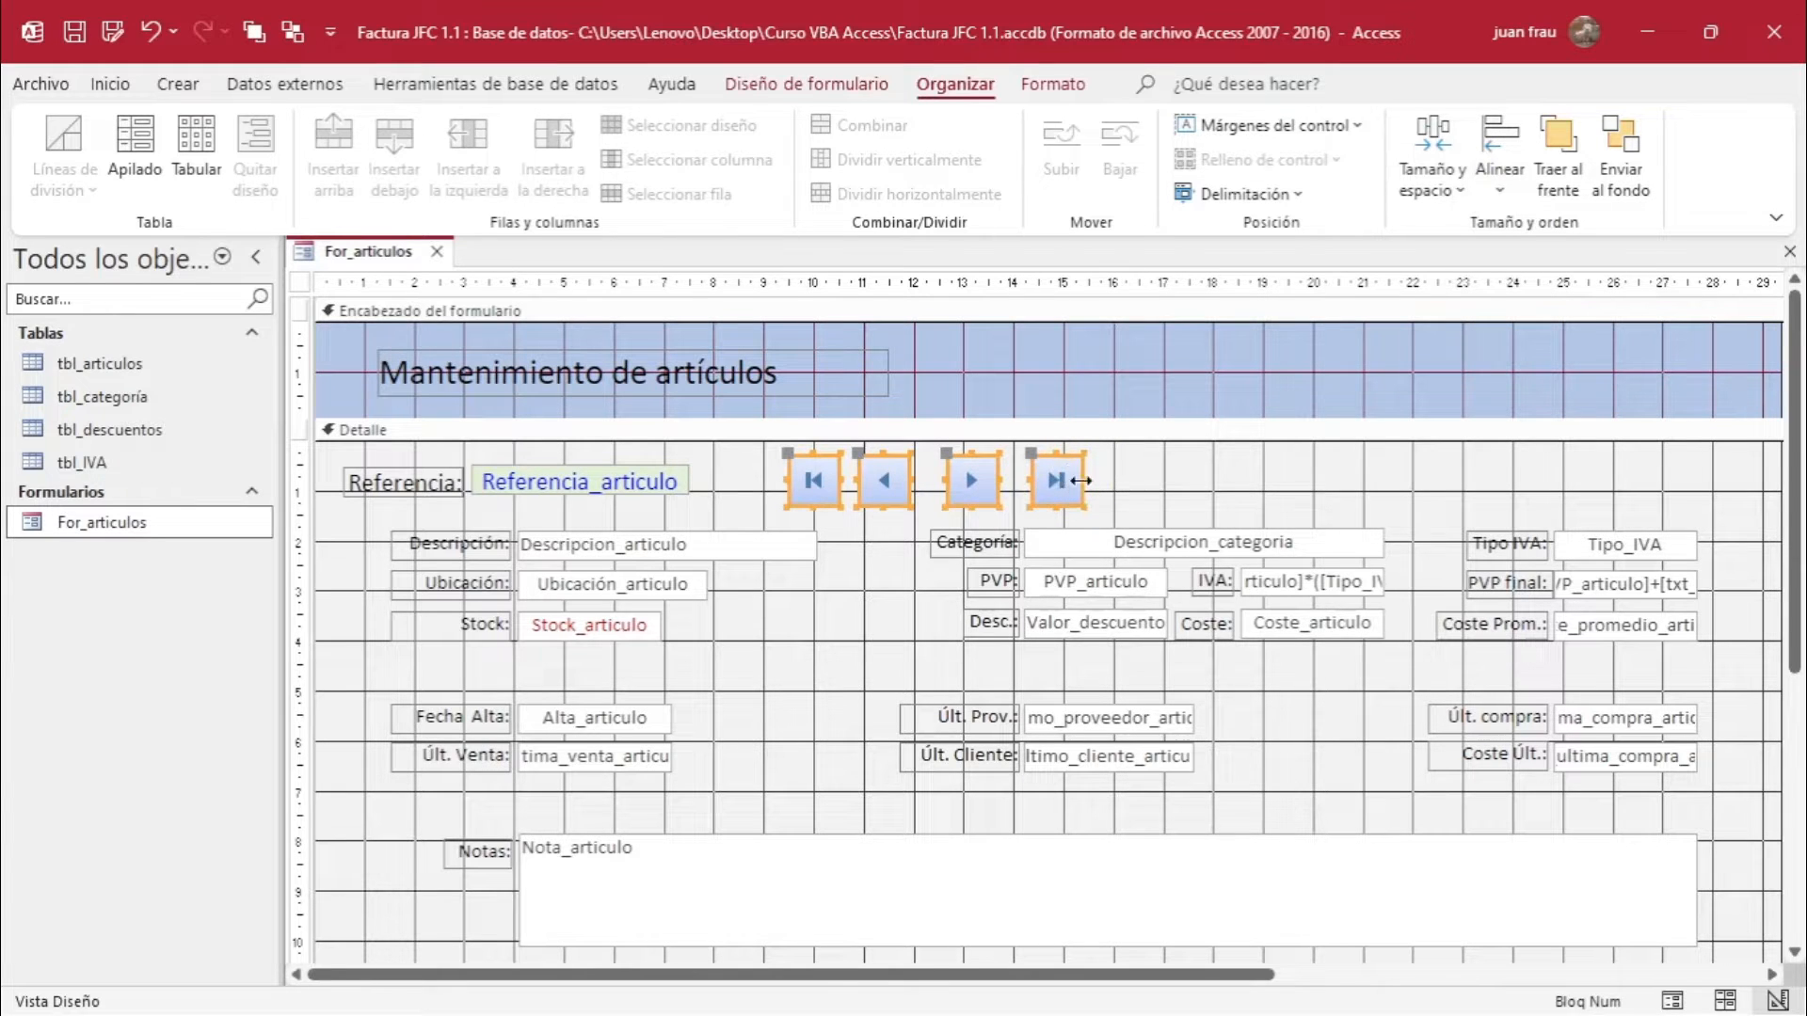
Make the four navigation buttons wider and shorter together, and increase their horizontal spacing by one increment.
mouse_move(1085, 481)
mouse_down()
mouse_move(1109, 481)
mouse_move(1069, 462)
mouse_up()
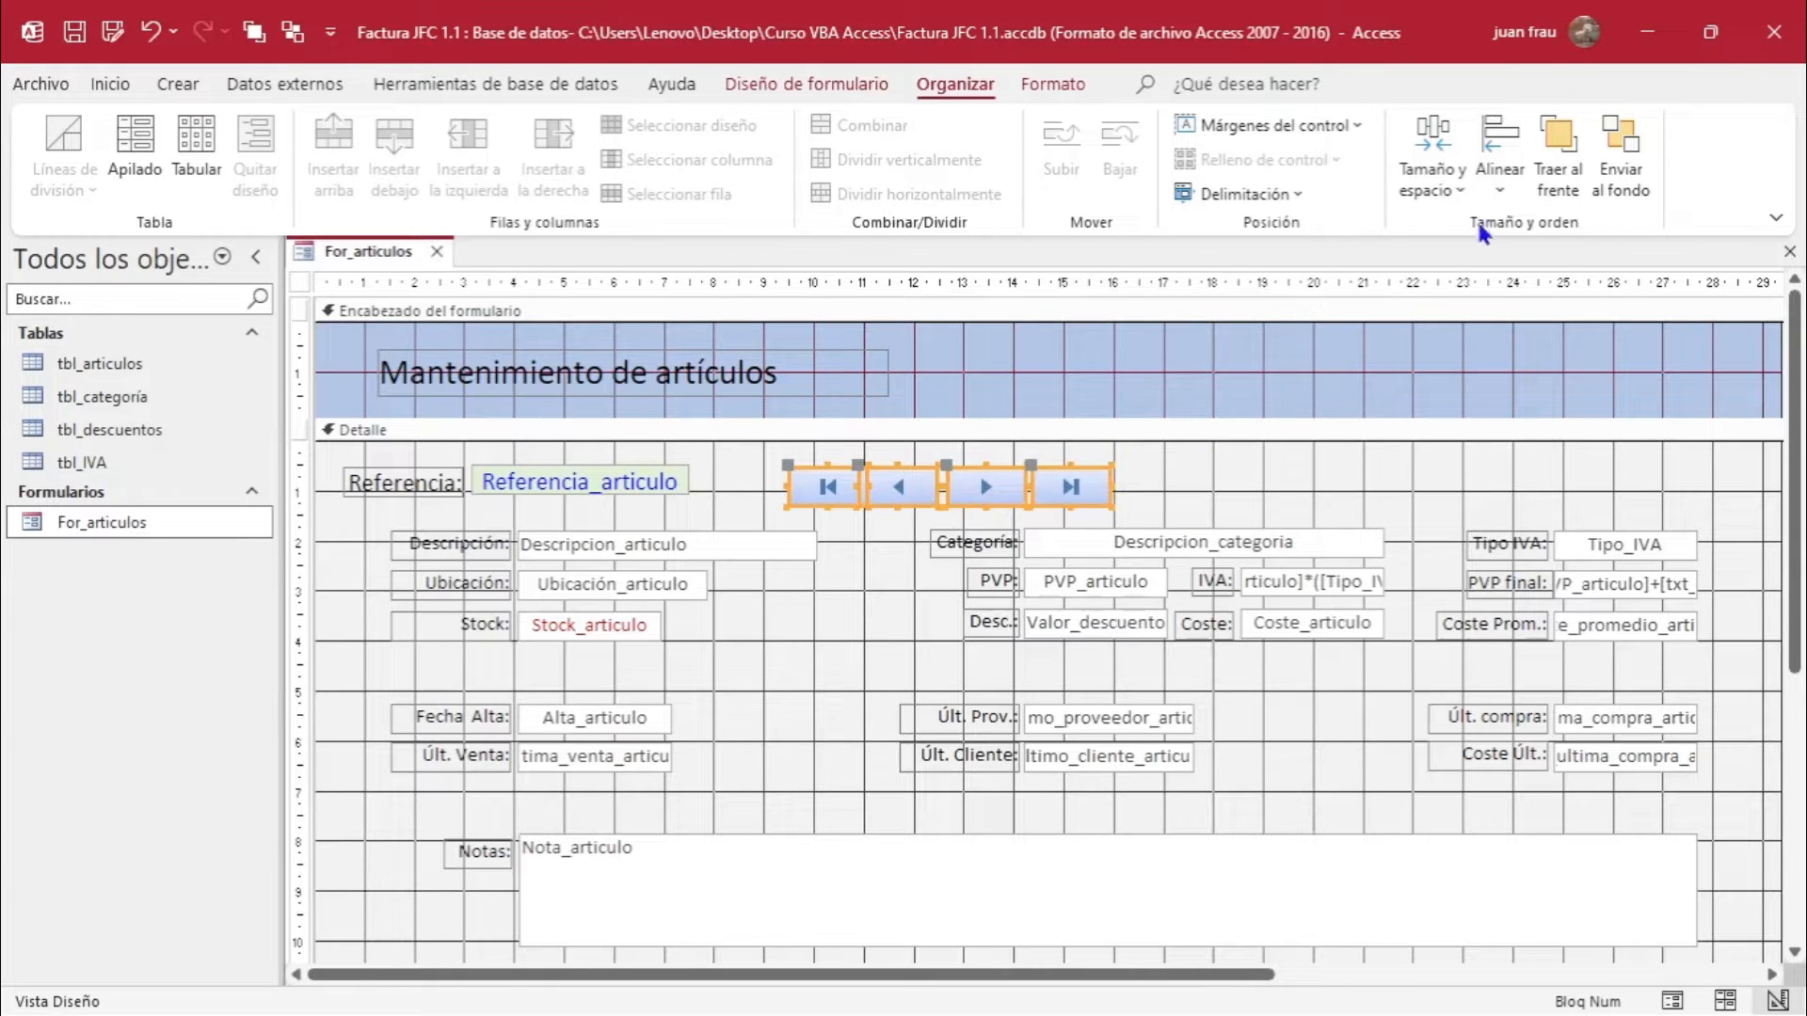
click(1450, 196)
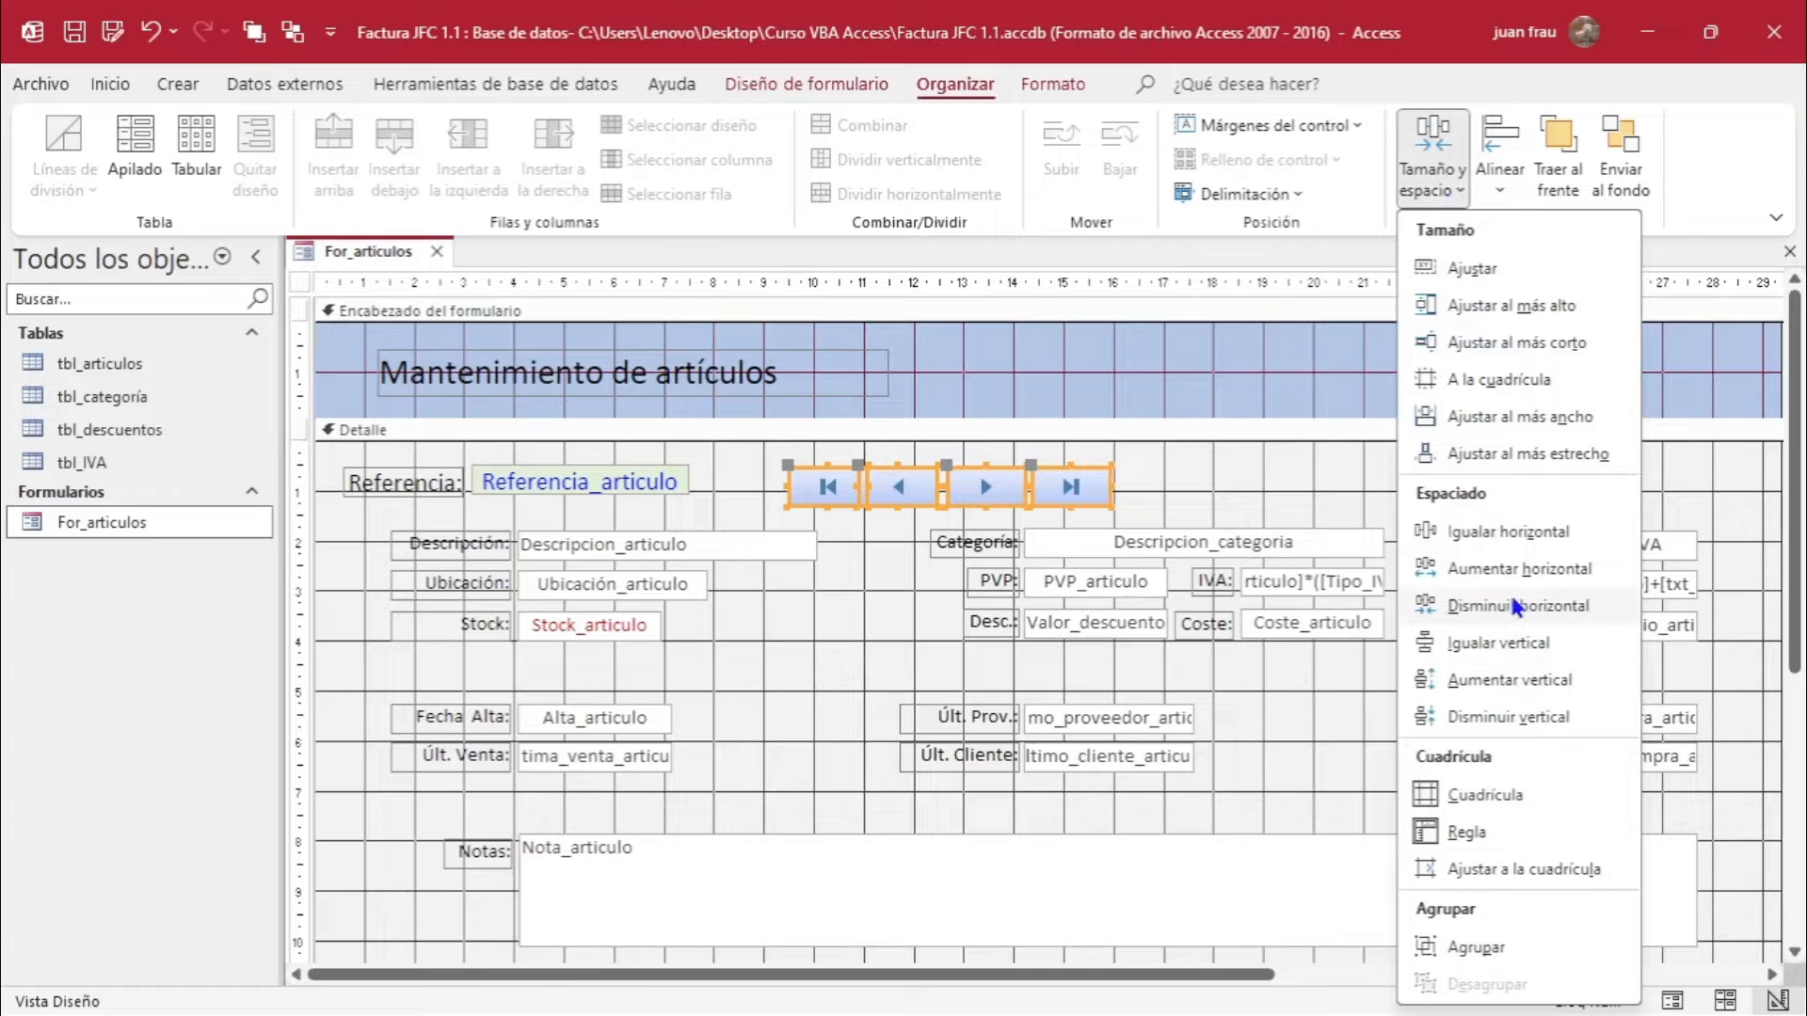
click(1510, 583)
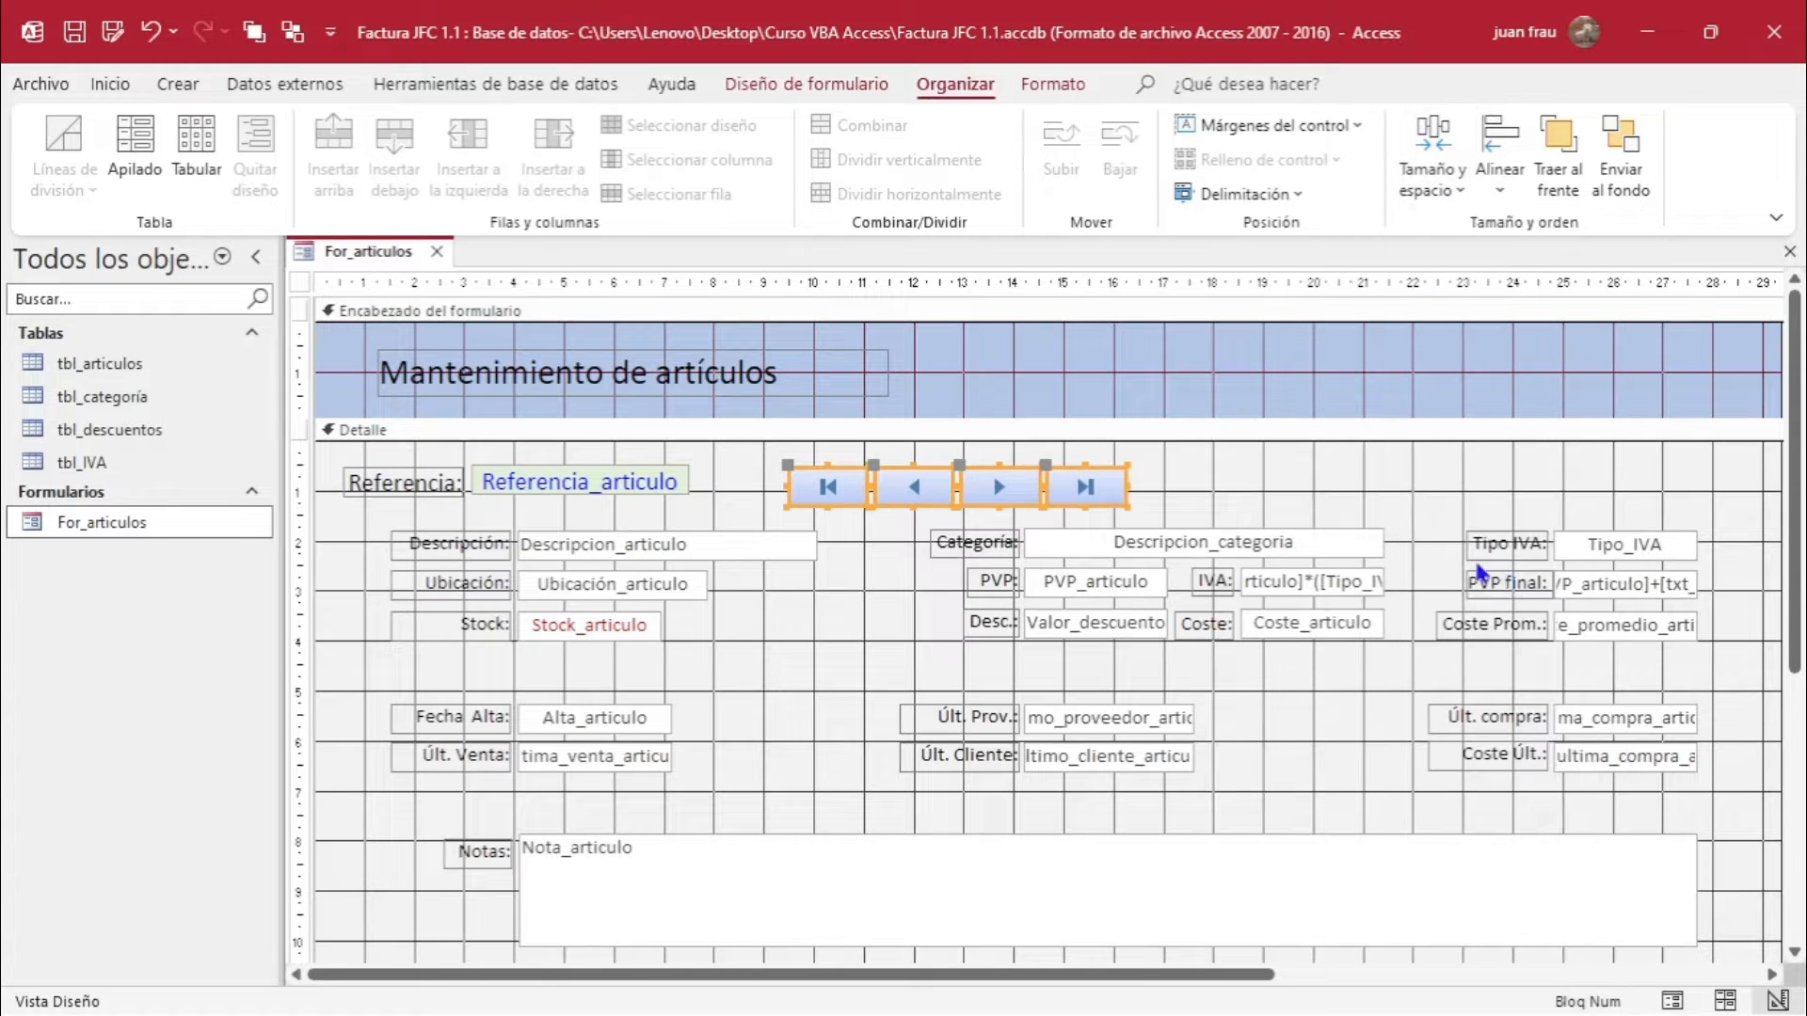
Move the row of four navigation buttons left and slightly up, closer to the Referencia field.
click(1252, 461)
drag(1254, 496, 753, 483)
drag(890, 494, 850, 487)
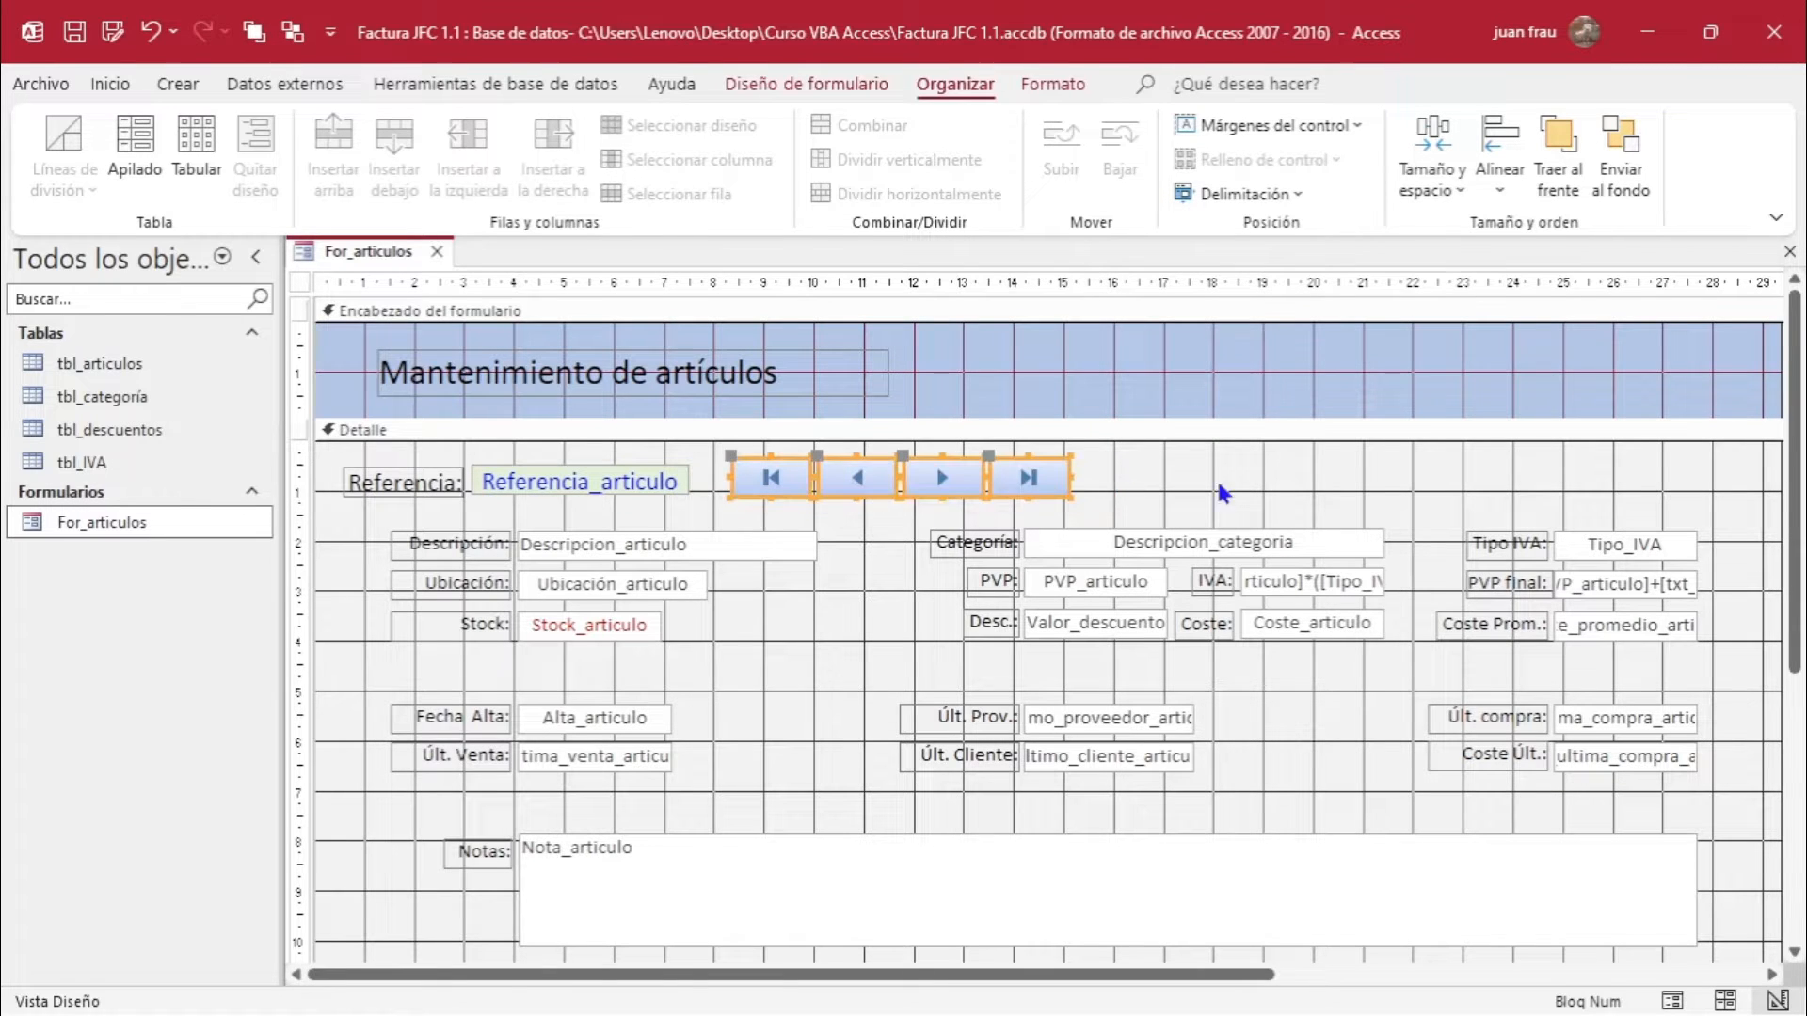
click(1244, 480)
Set the form's Botones de navegación property to No and close the property sheet.
scroll(1244, 482, down, 2)
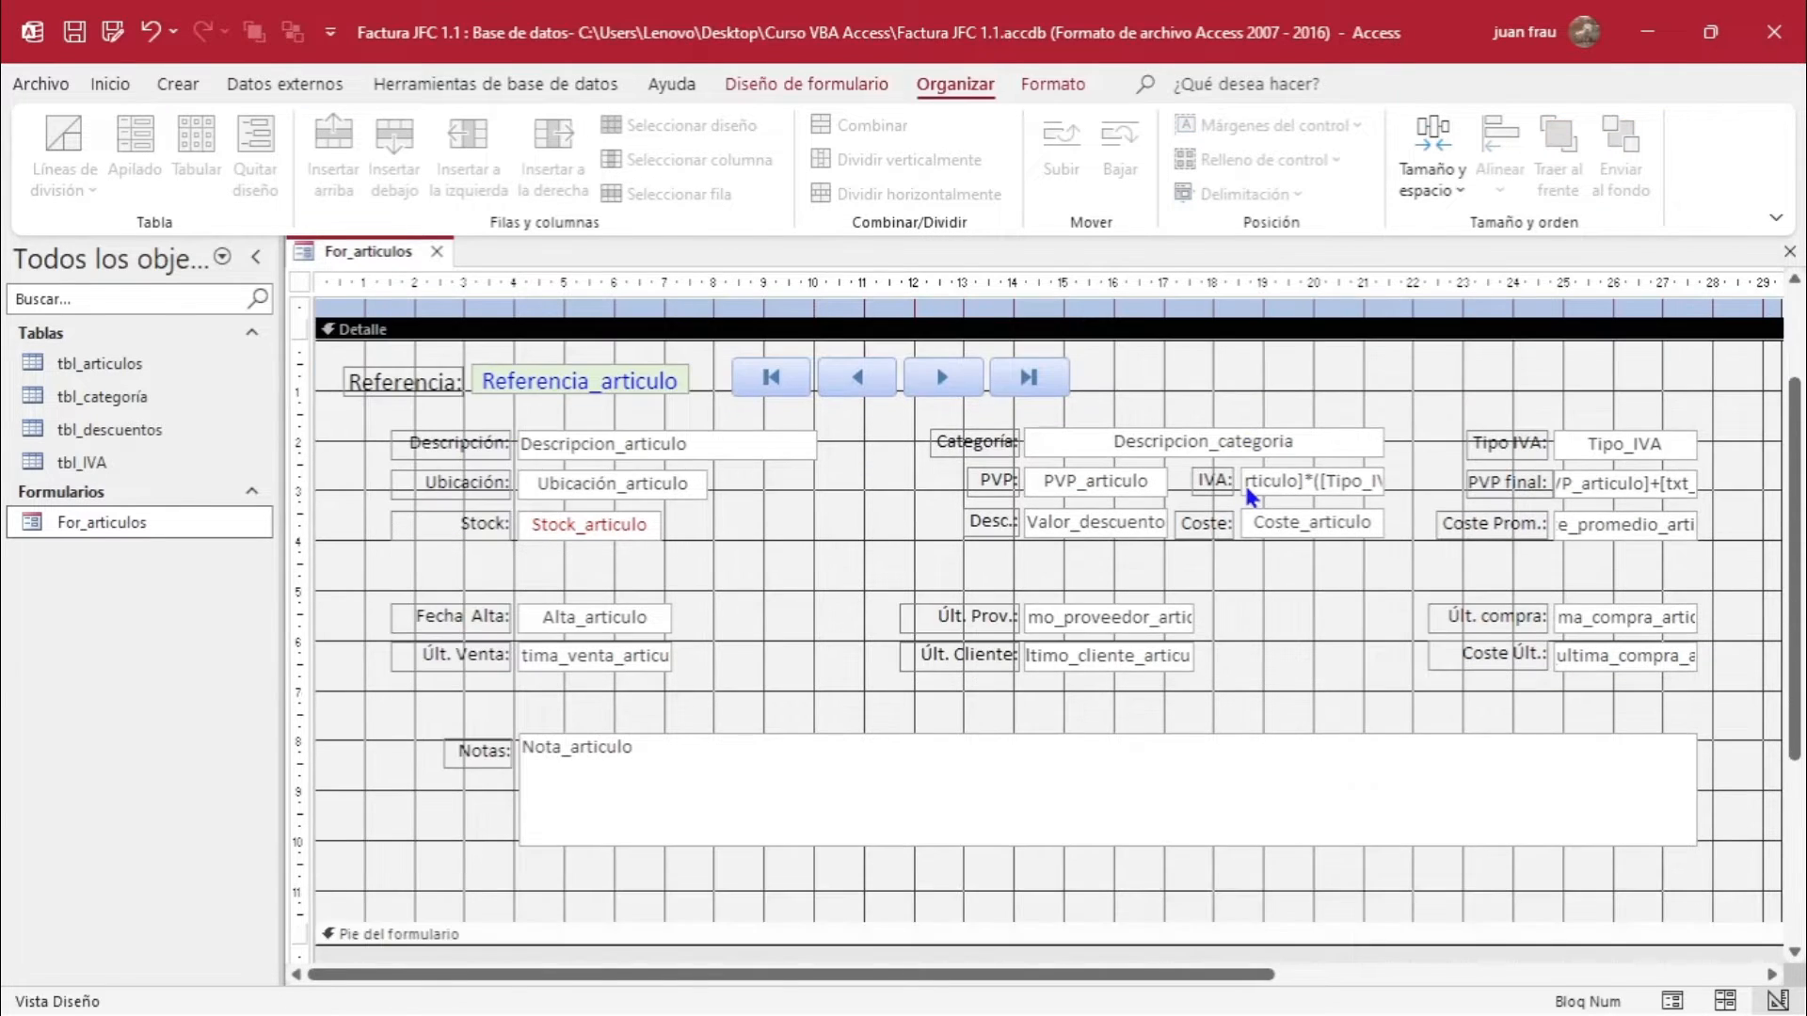
click(298, 282)
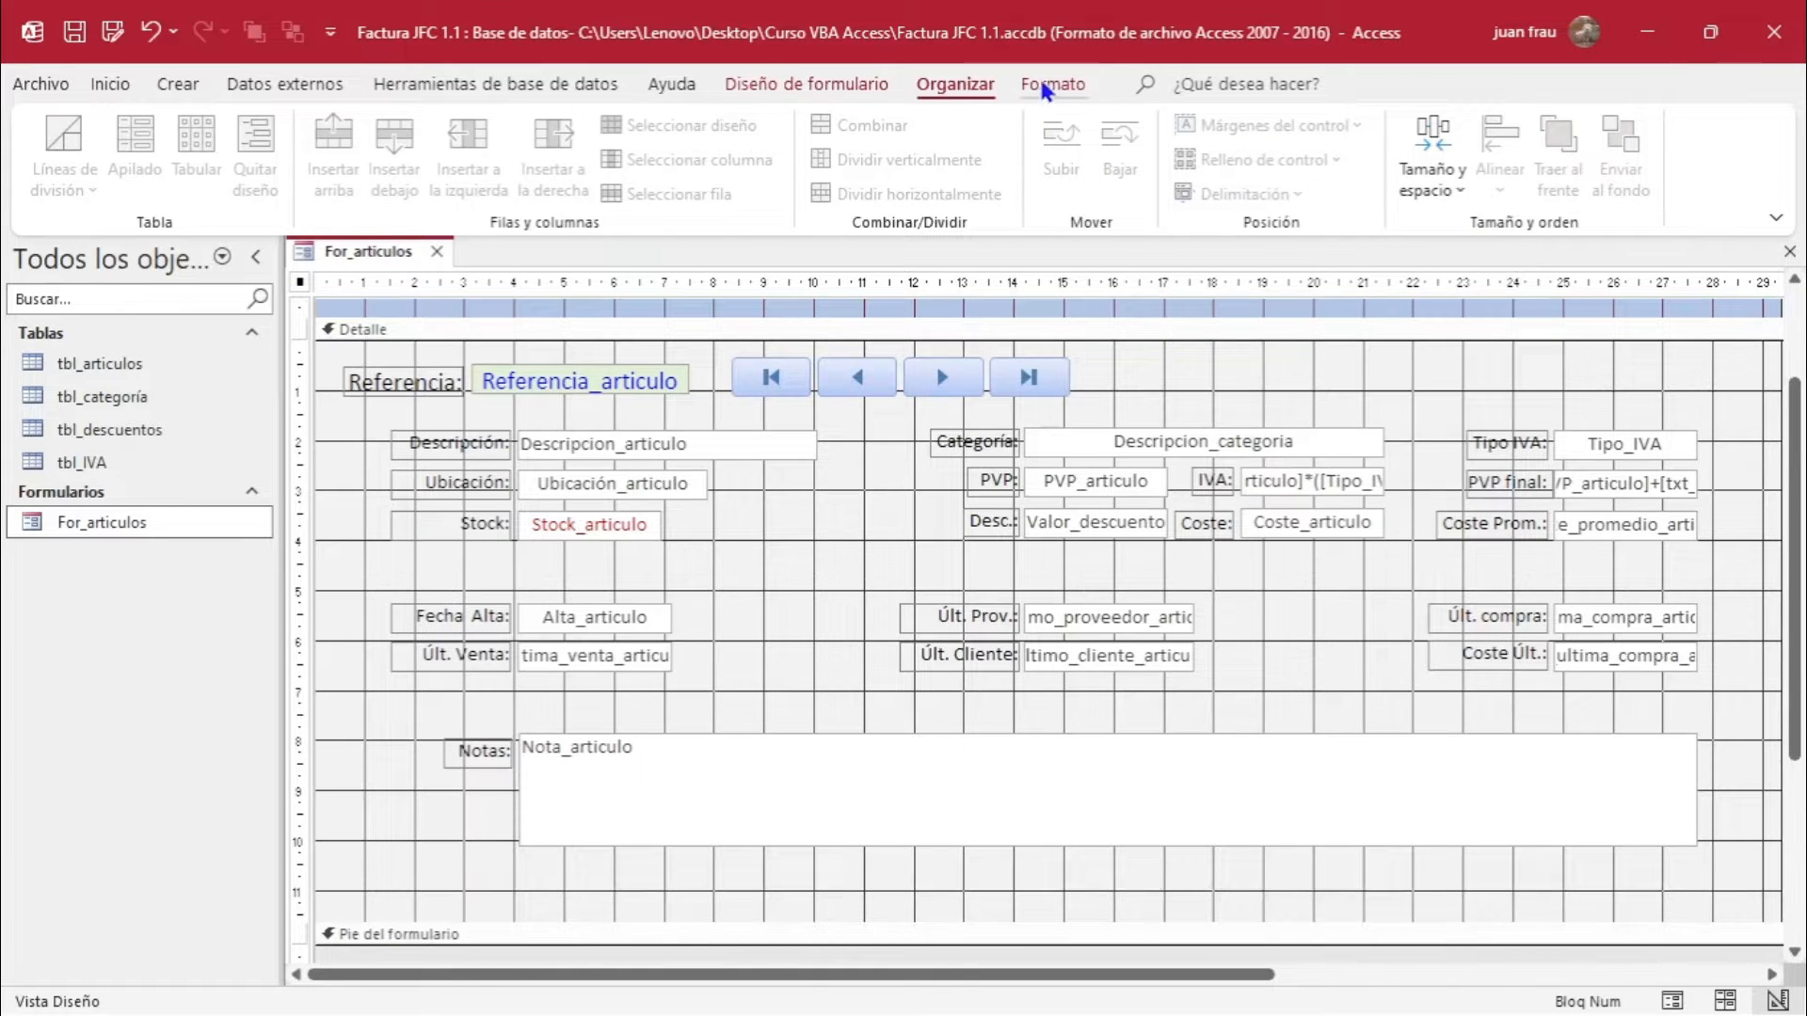
click(828, 89)
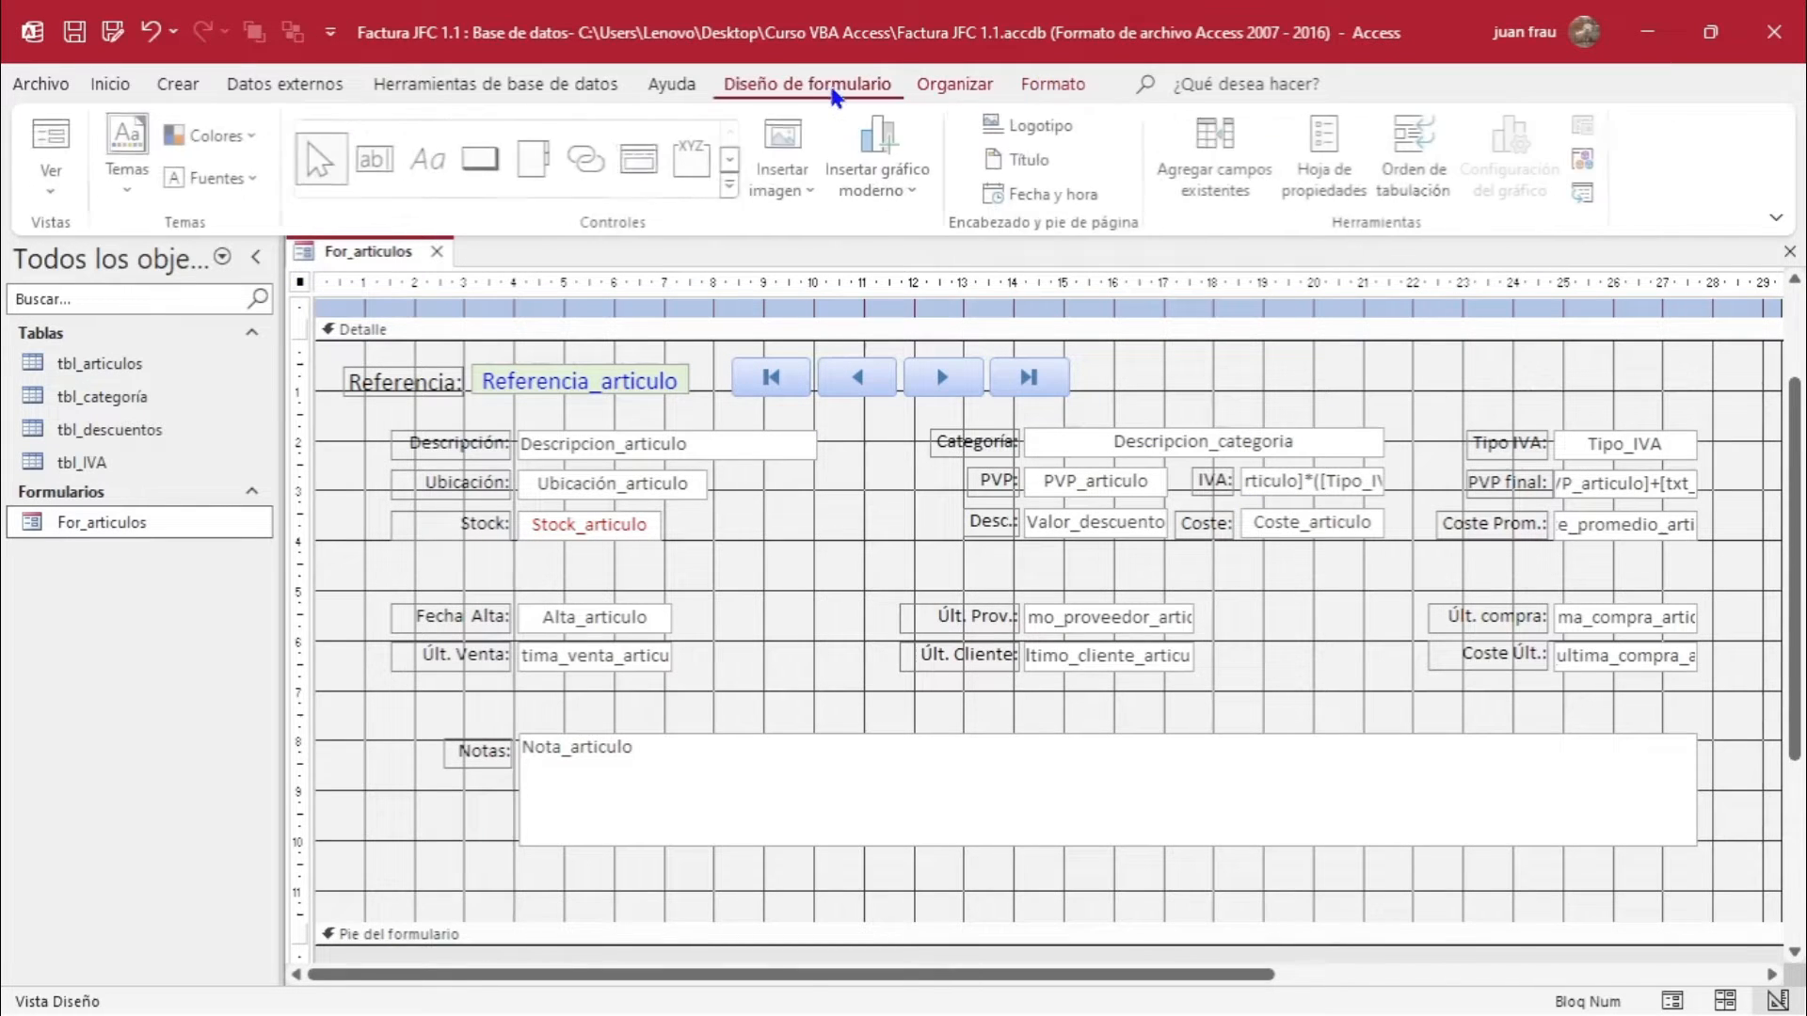
click(1332, 164)
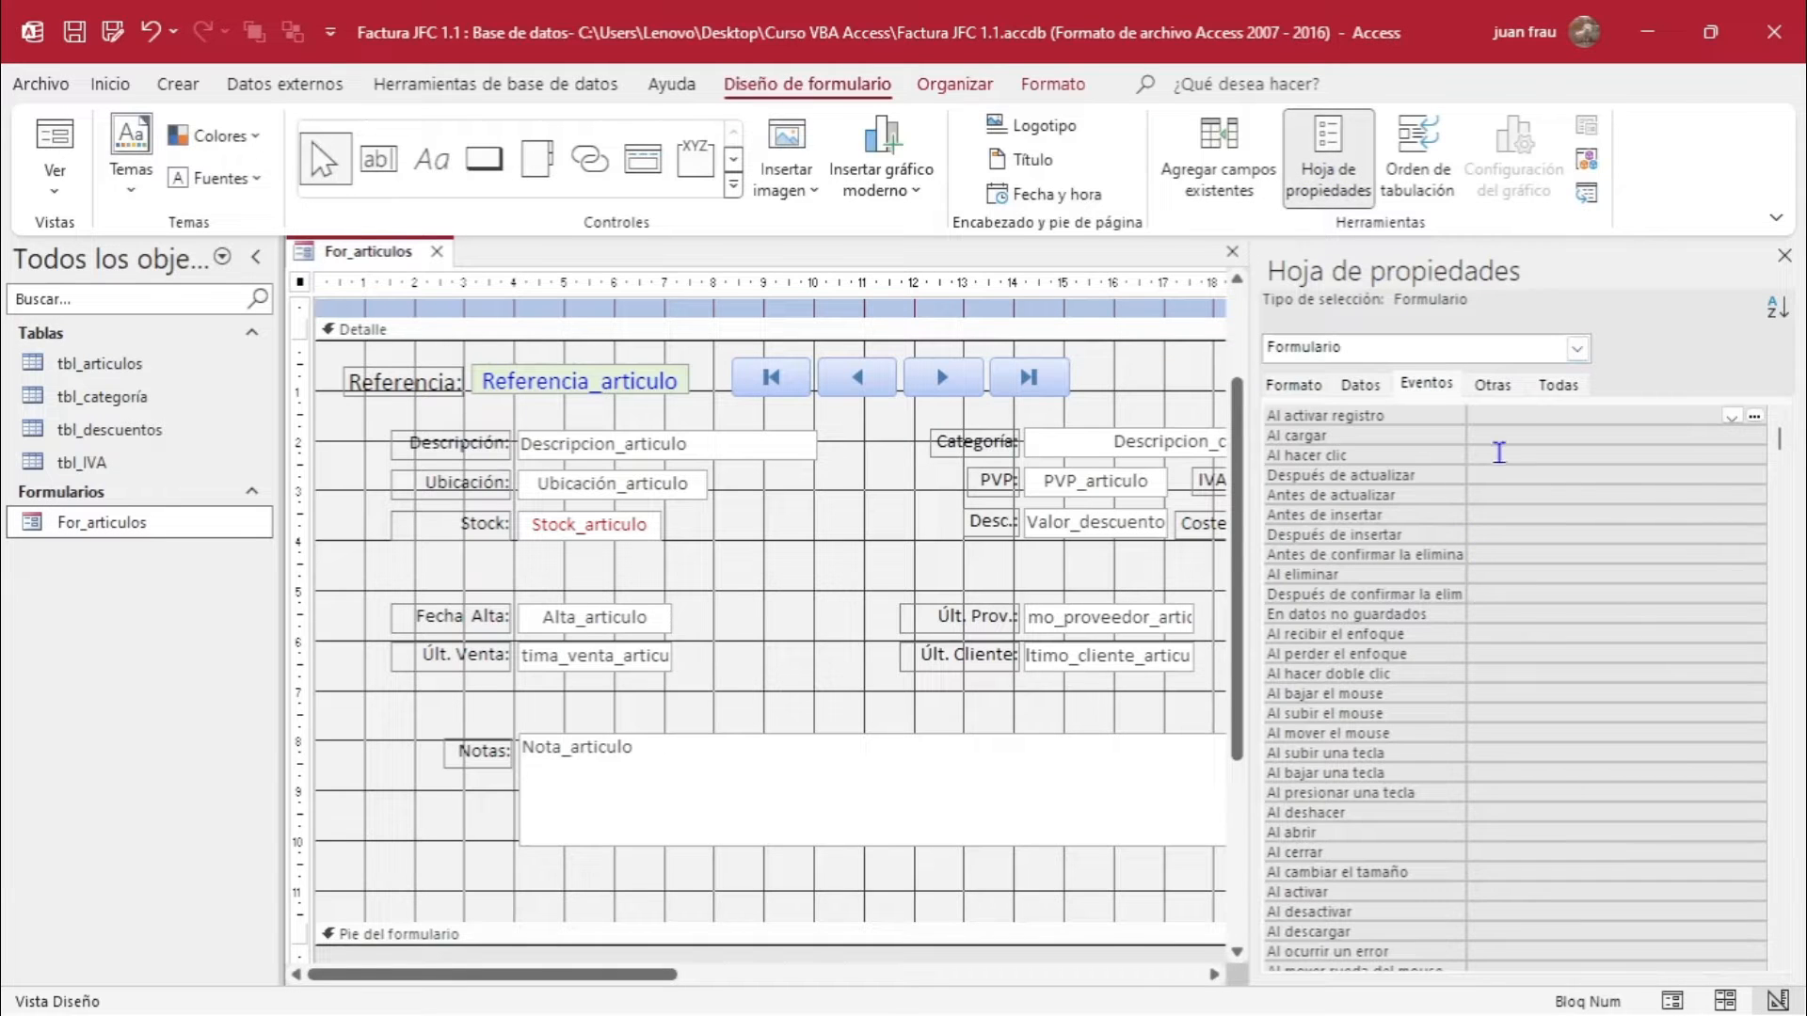
click(1561, 382)
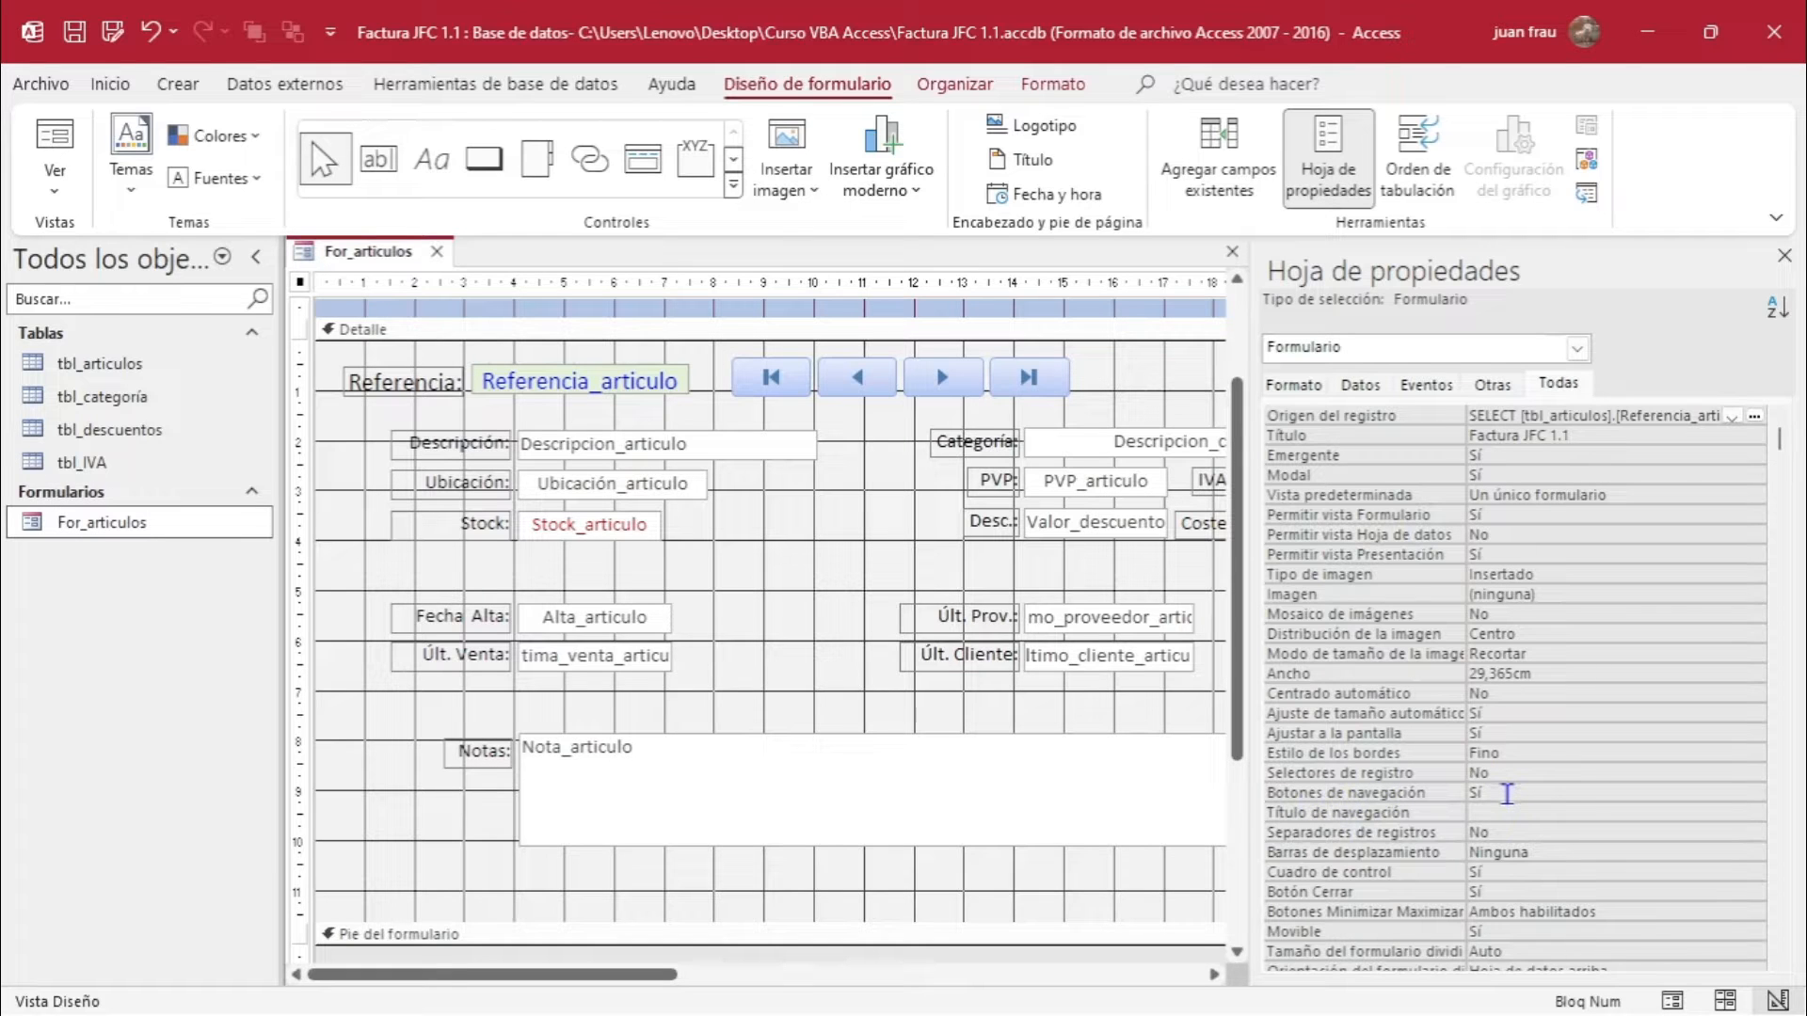
double_click(1507, 794)
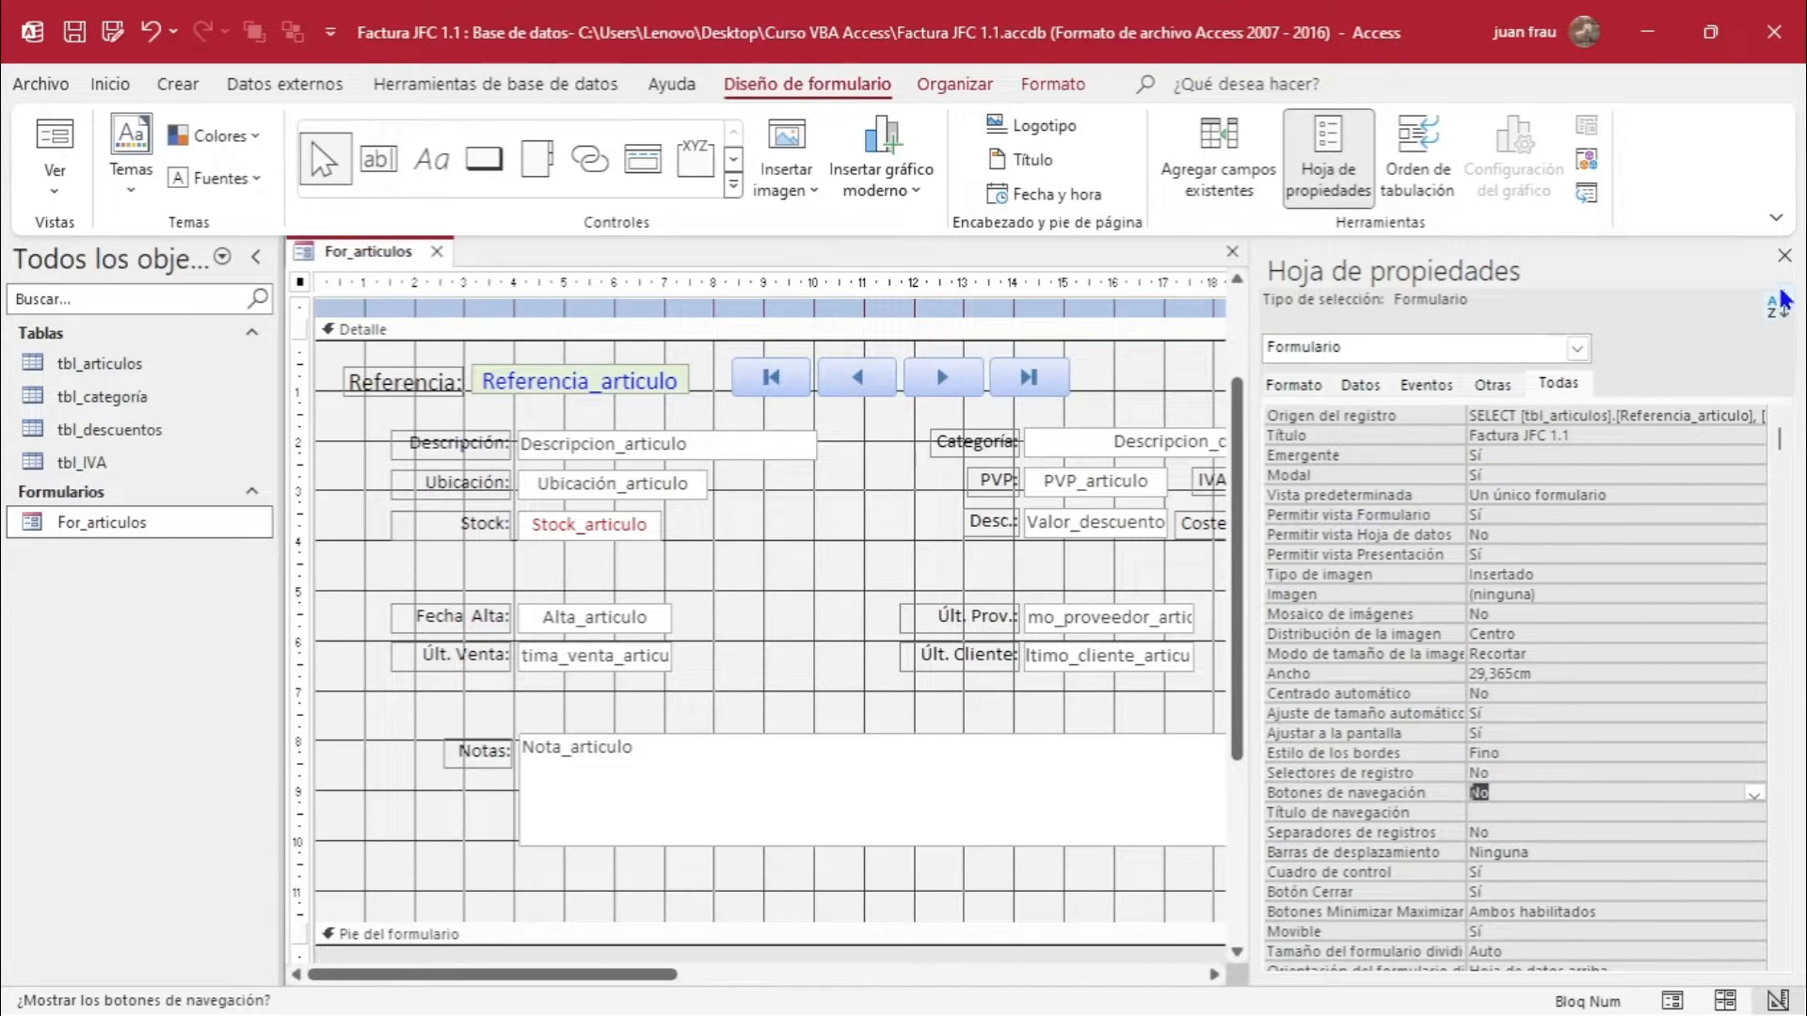
click(1784, 255)
Increase the horizontal spacing between the four navigation buttons by one more increment.
drag(1145, 388, 708, 379)
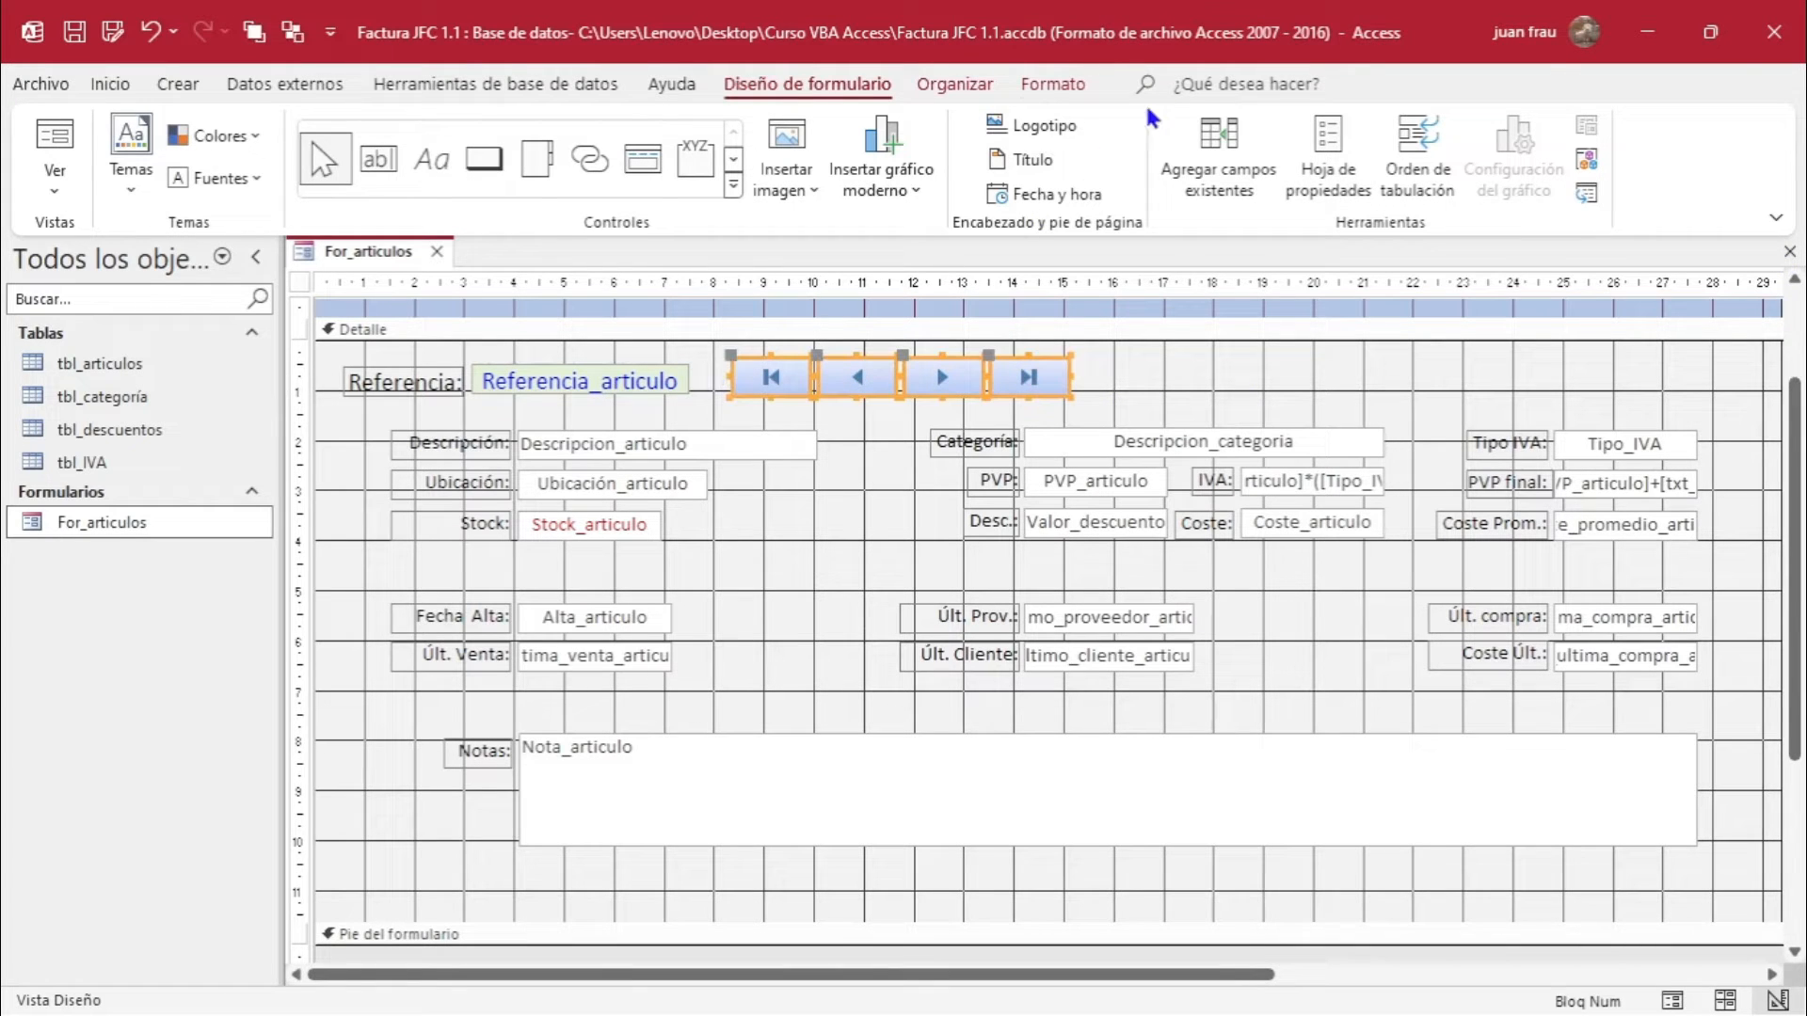
click(975, 87)
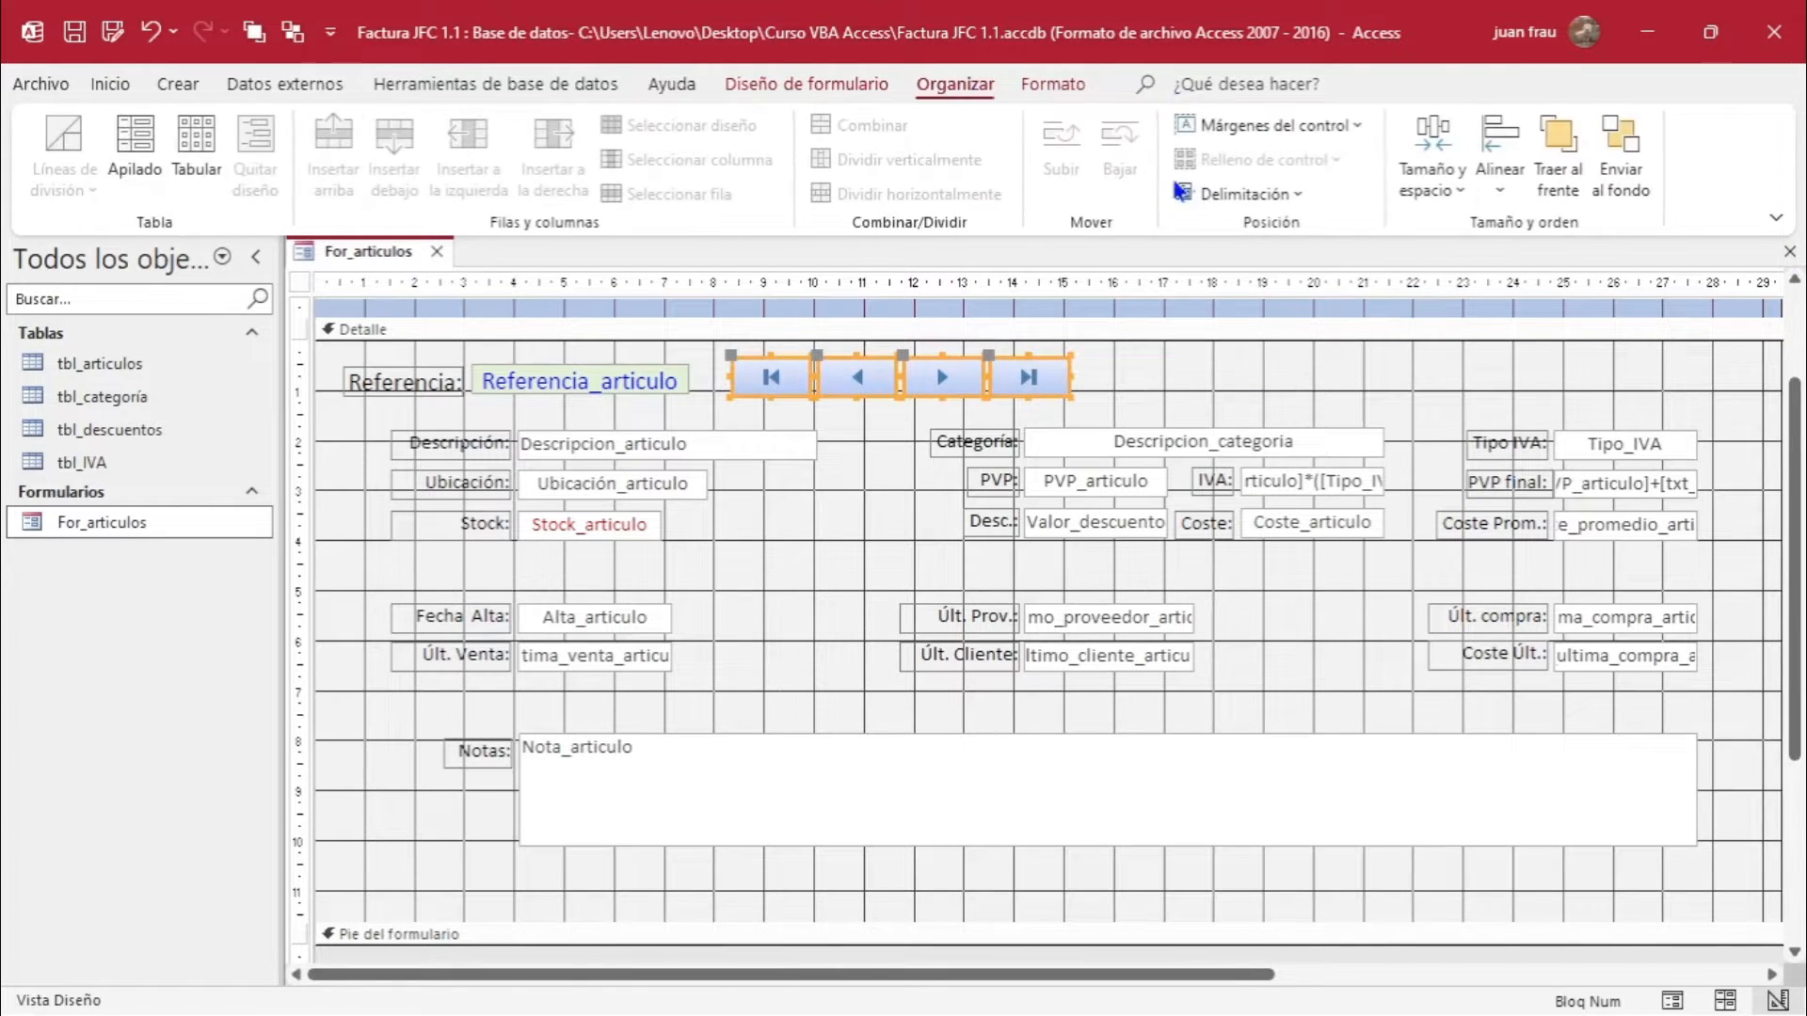
click(1426, 193)
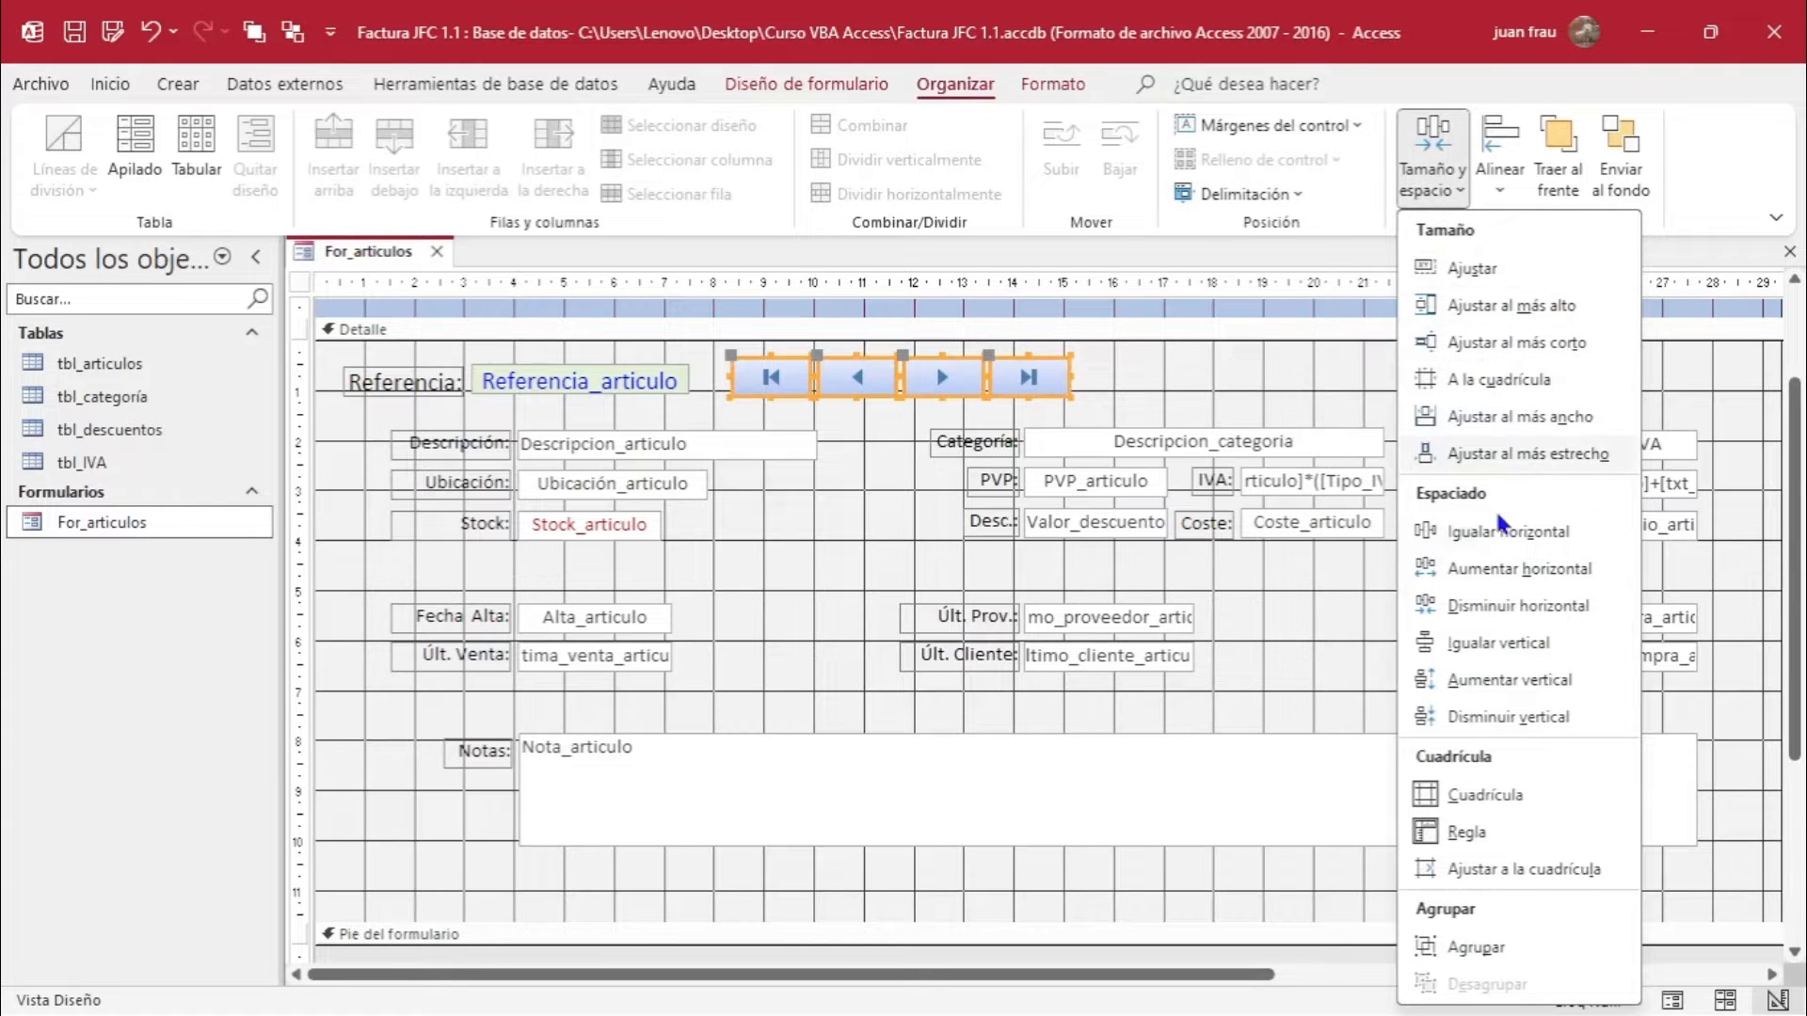
click(1516, 573)
click(1242, 414)
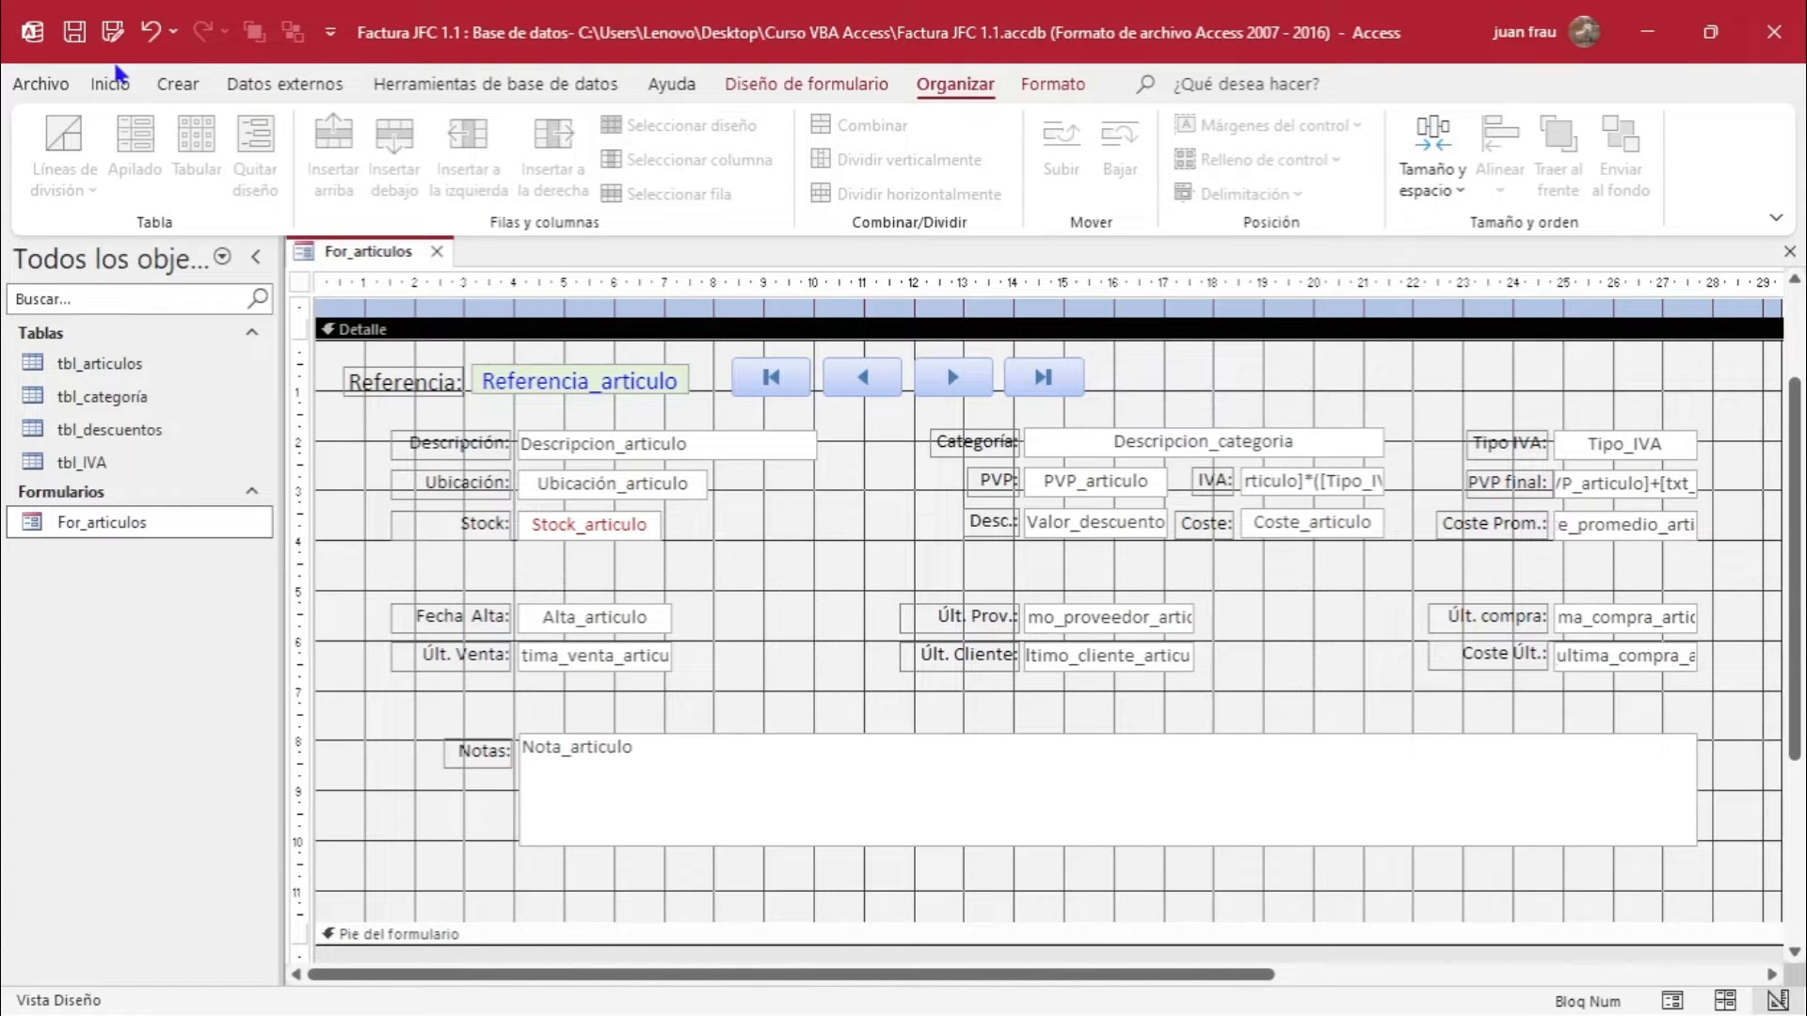
Show the form in form view and test the next-record button by stepping forward through several articles.
click(110, 84)
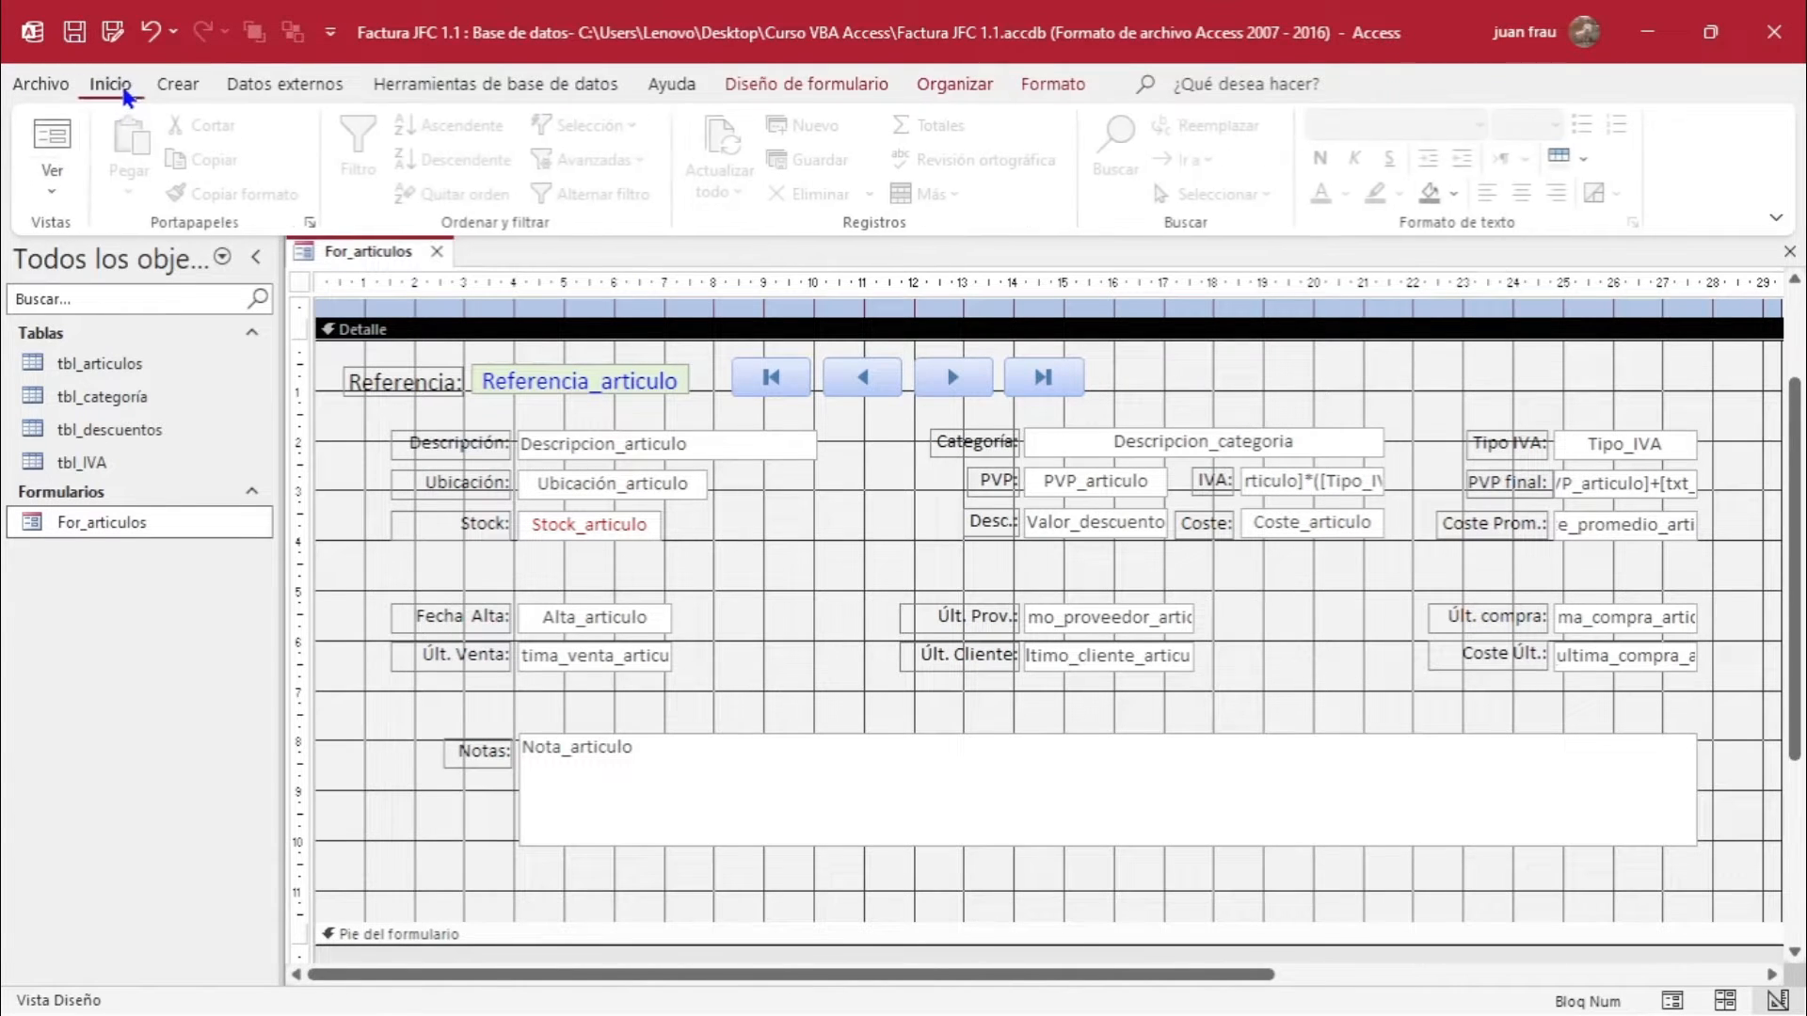
click(53, 143)
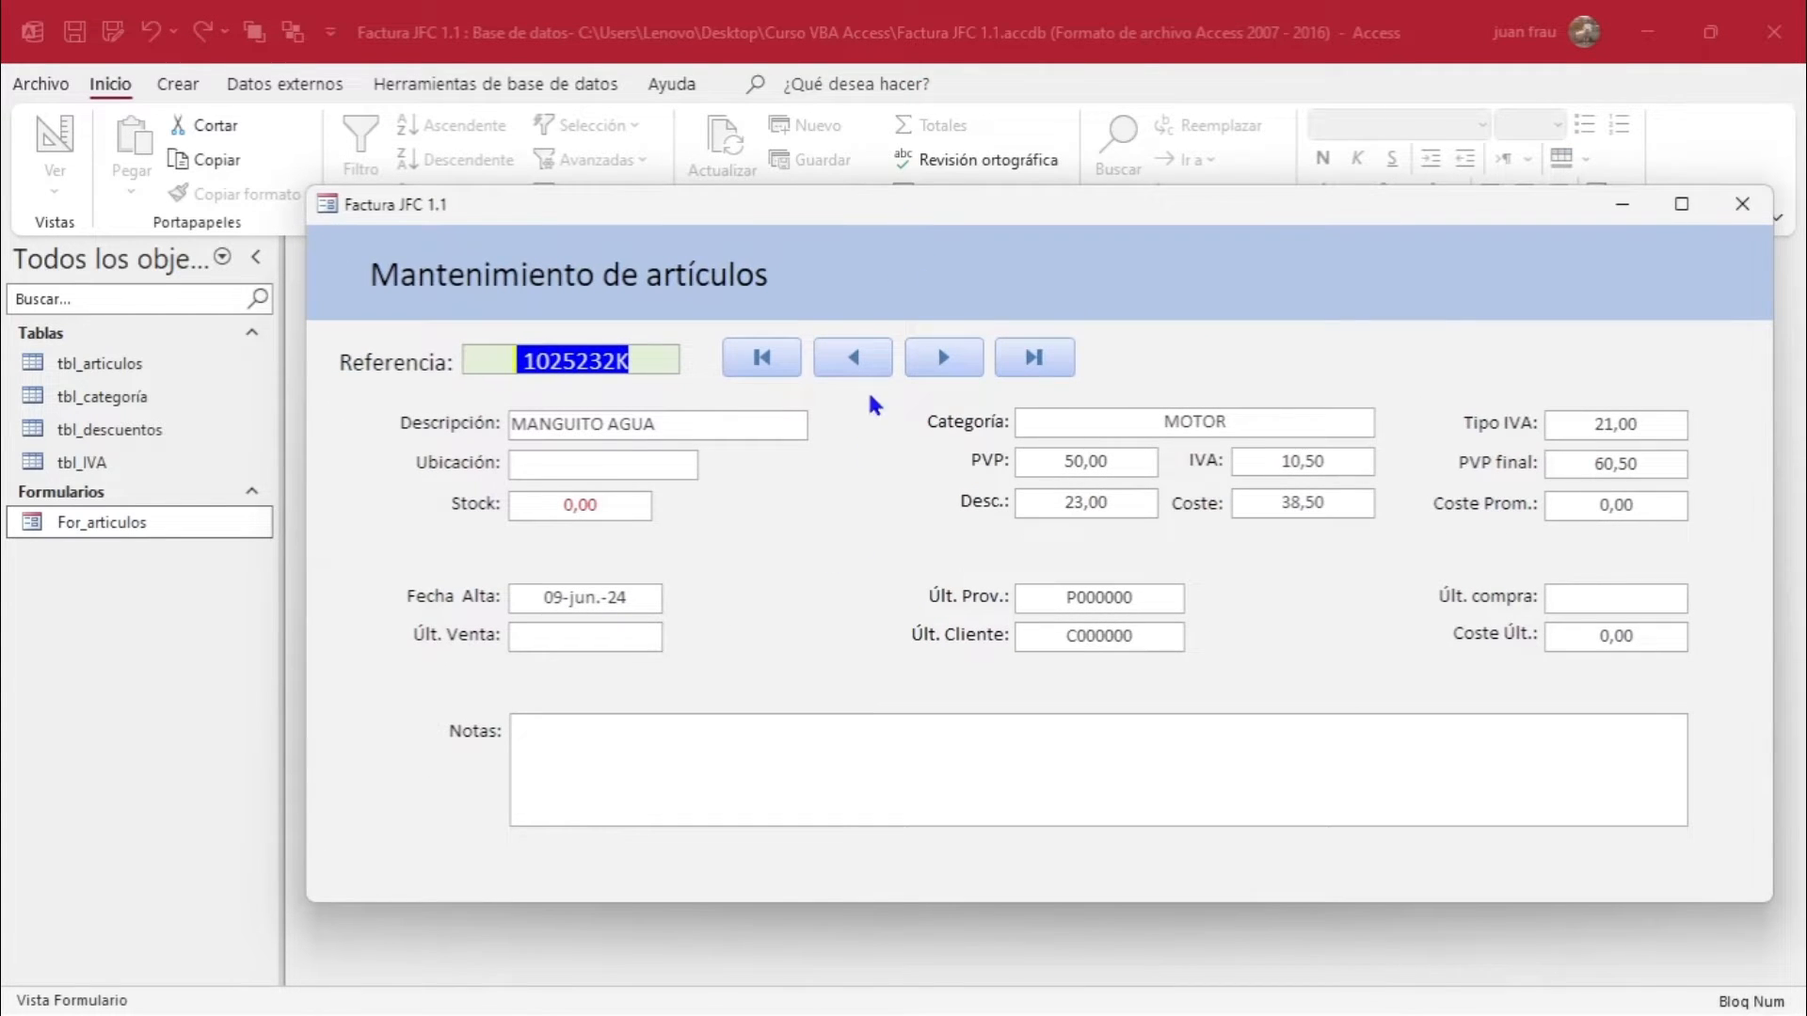
click(947, 362)
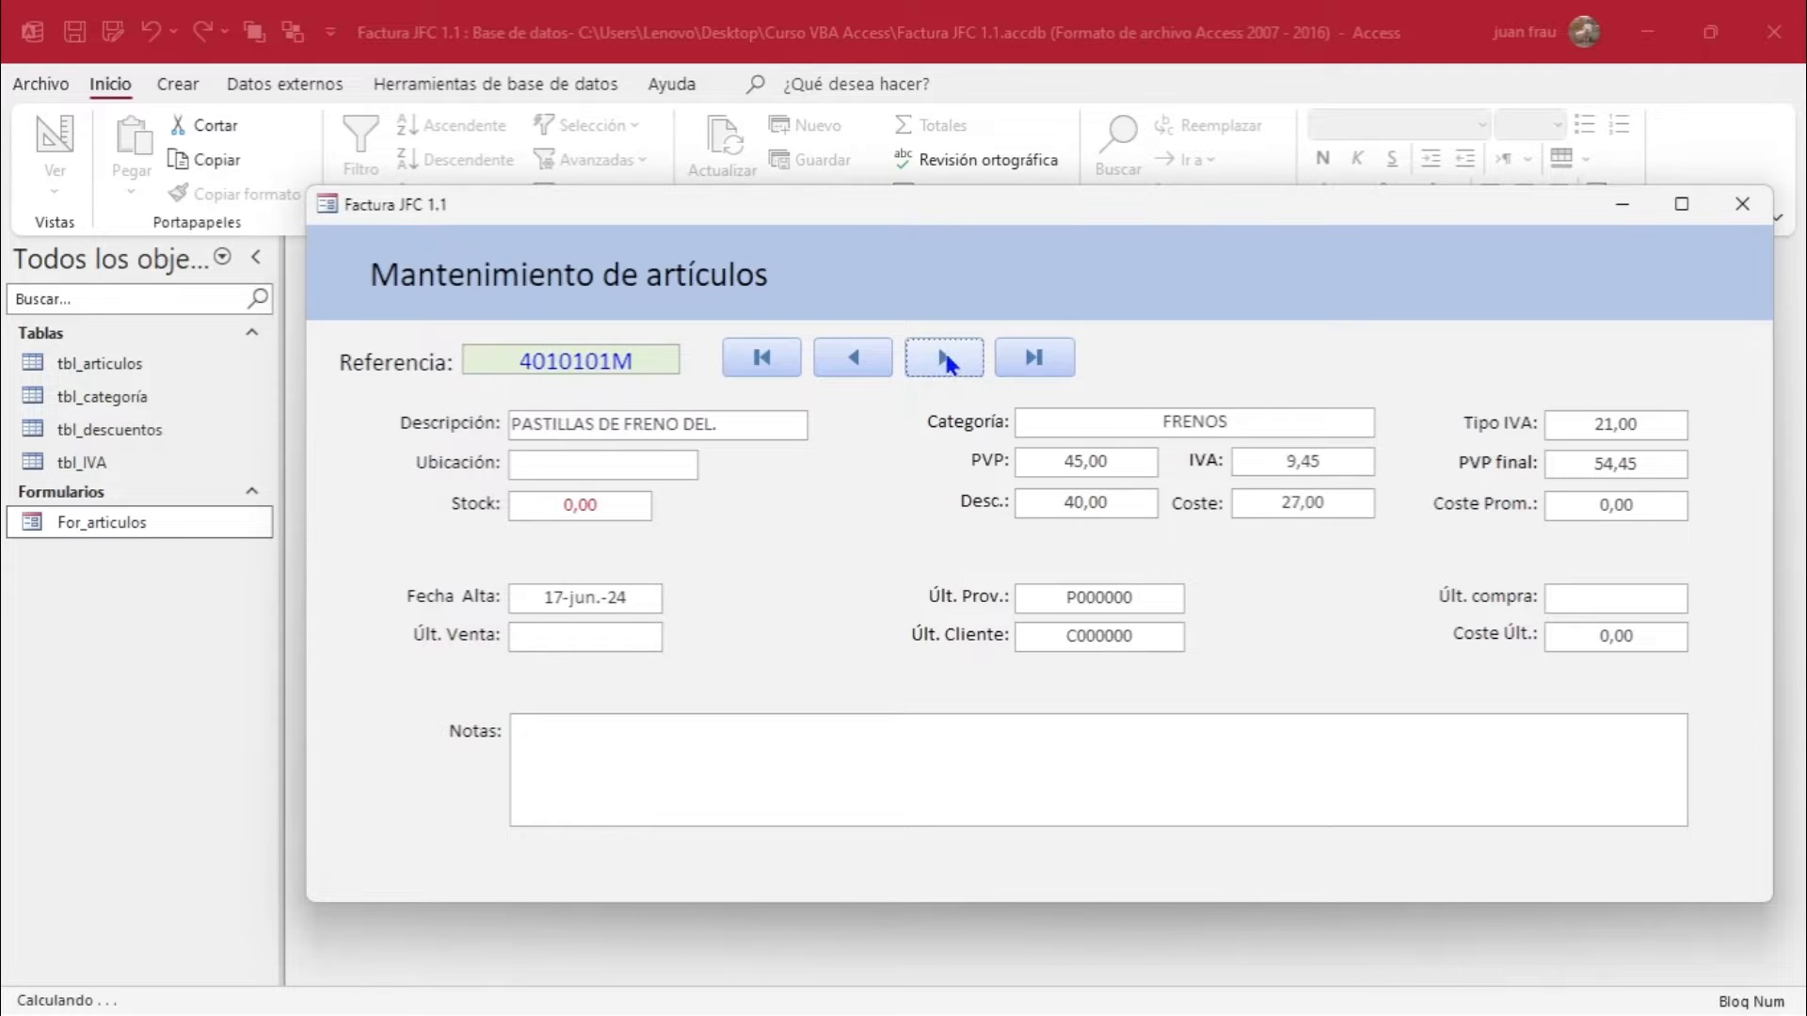
click(947, 363)
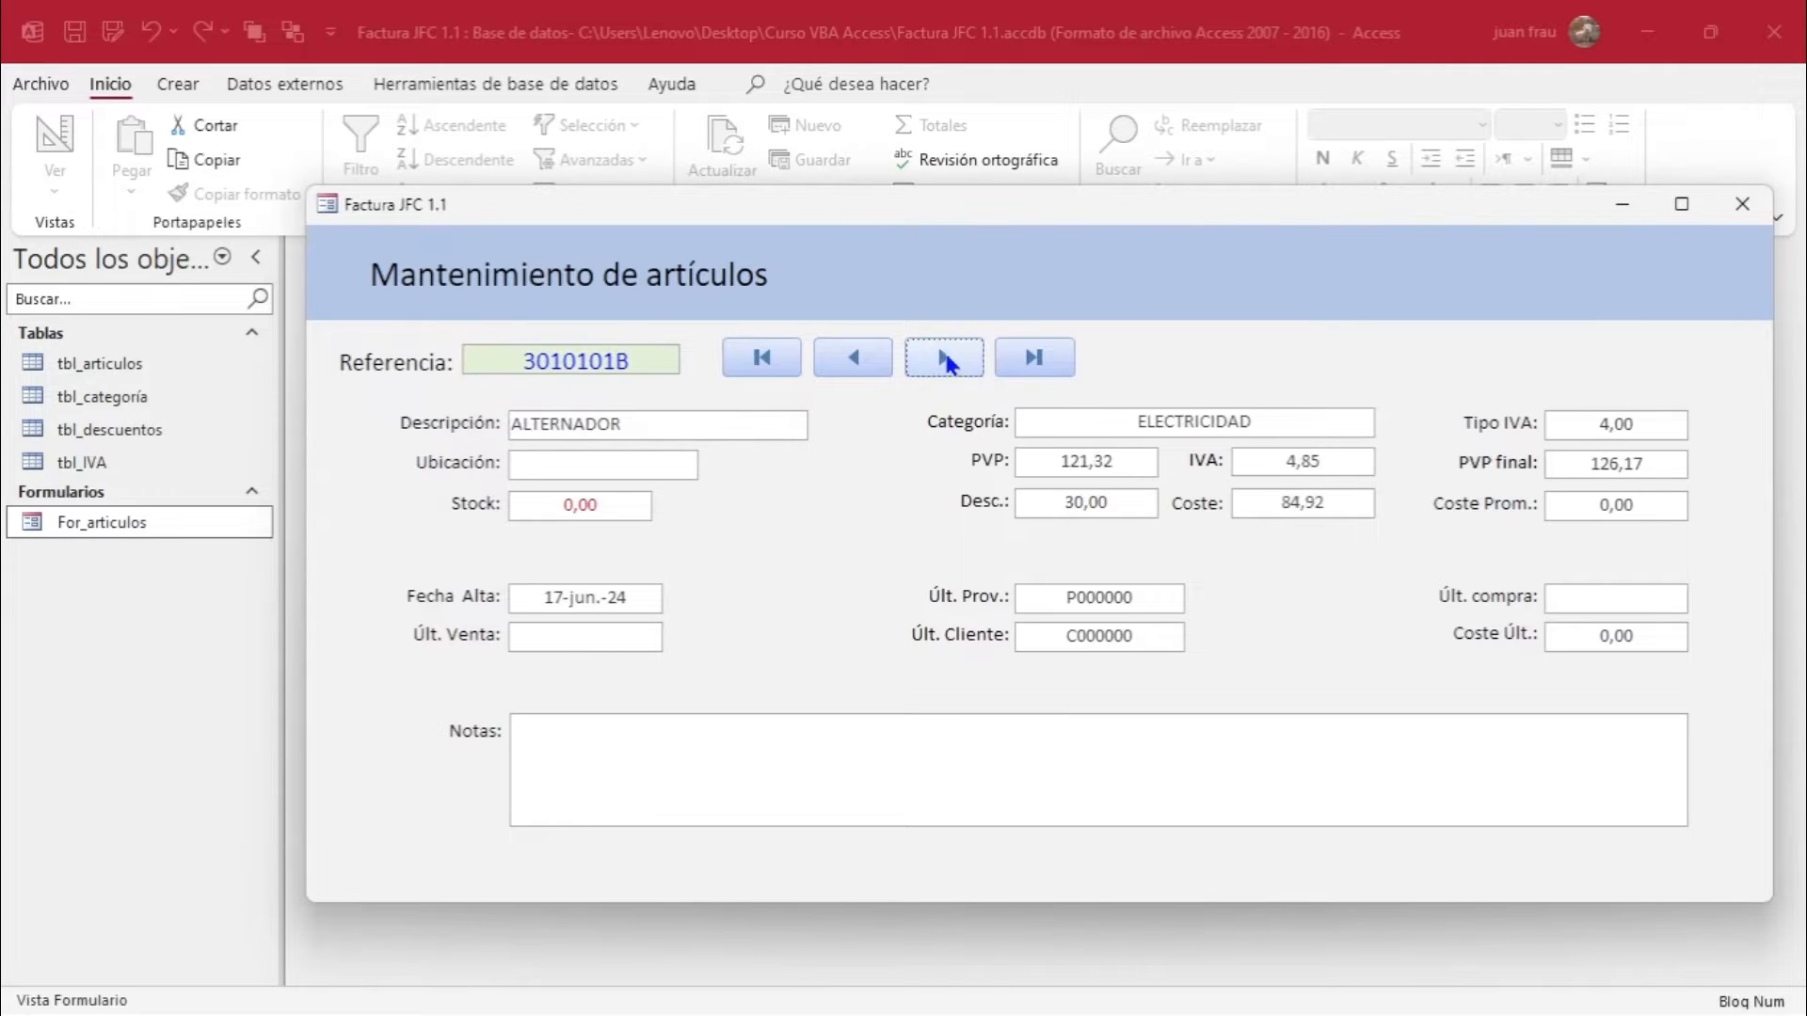
click(947, 363)
click(947, 363)
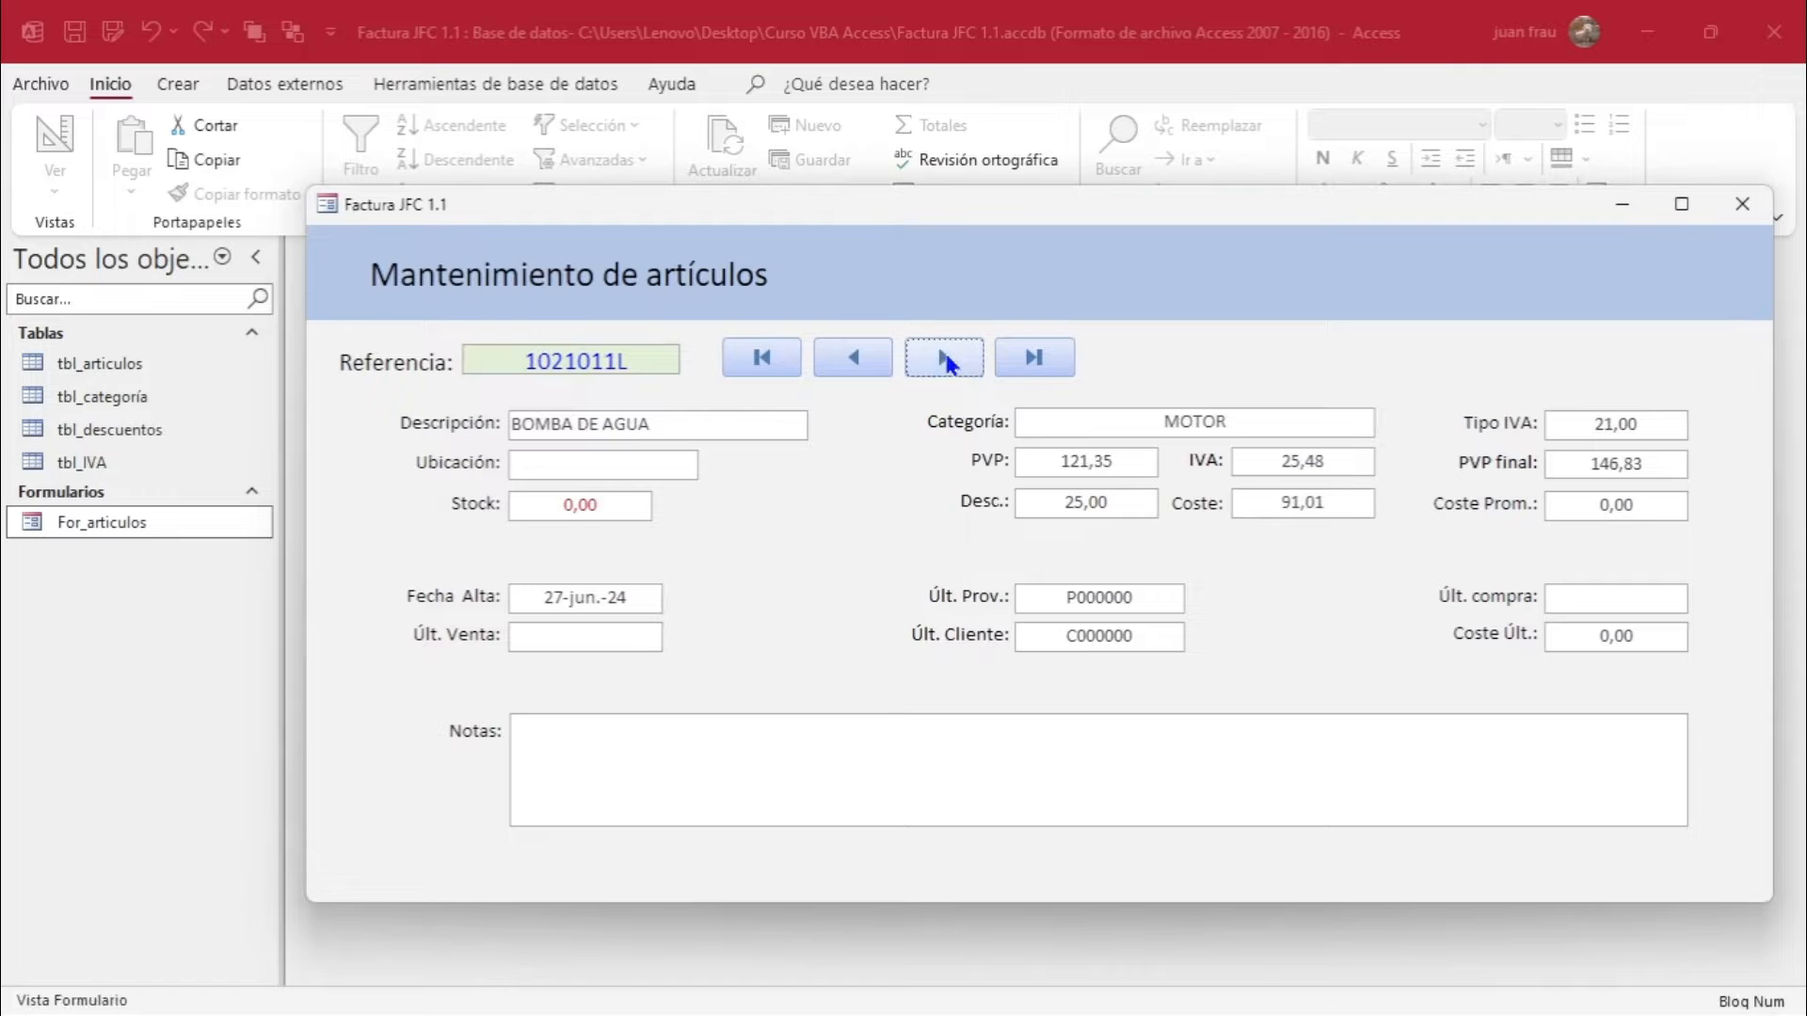
click(947, 363)
Test the last-record and first-record buttons, and step backward from the last article with the previous-record button.
click(1036, 359)
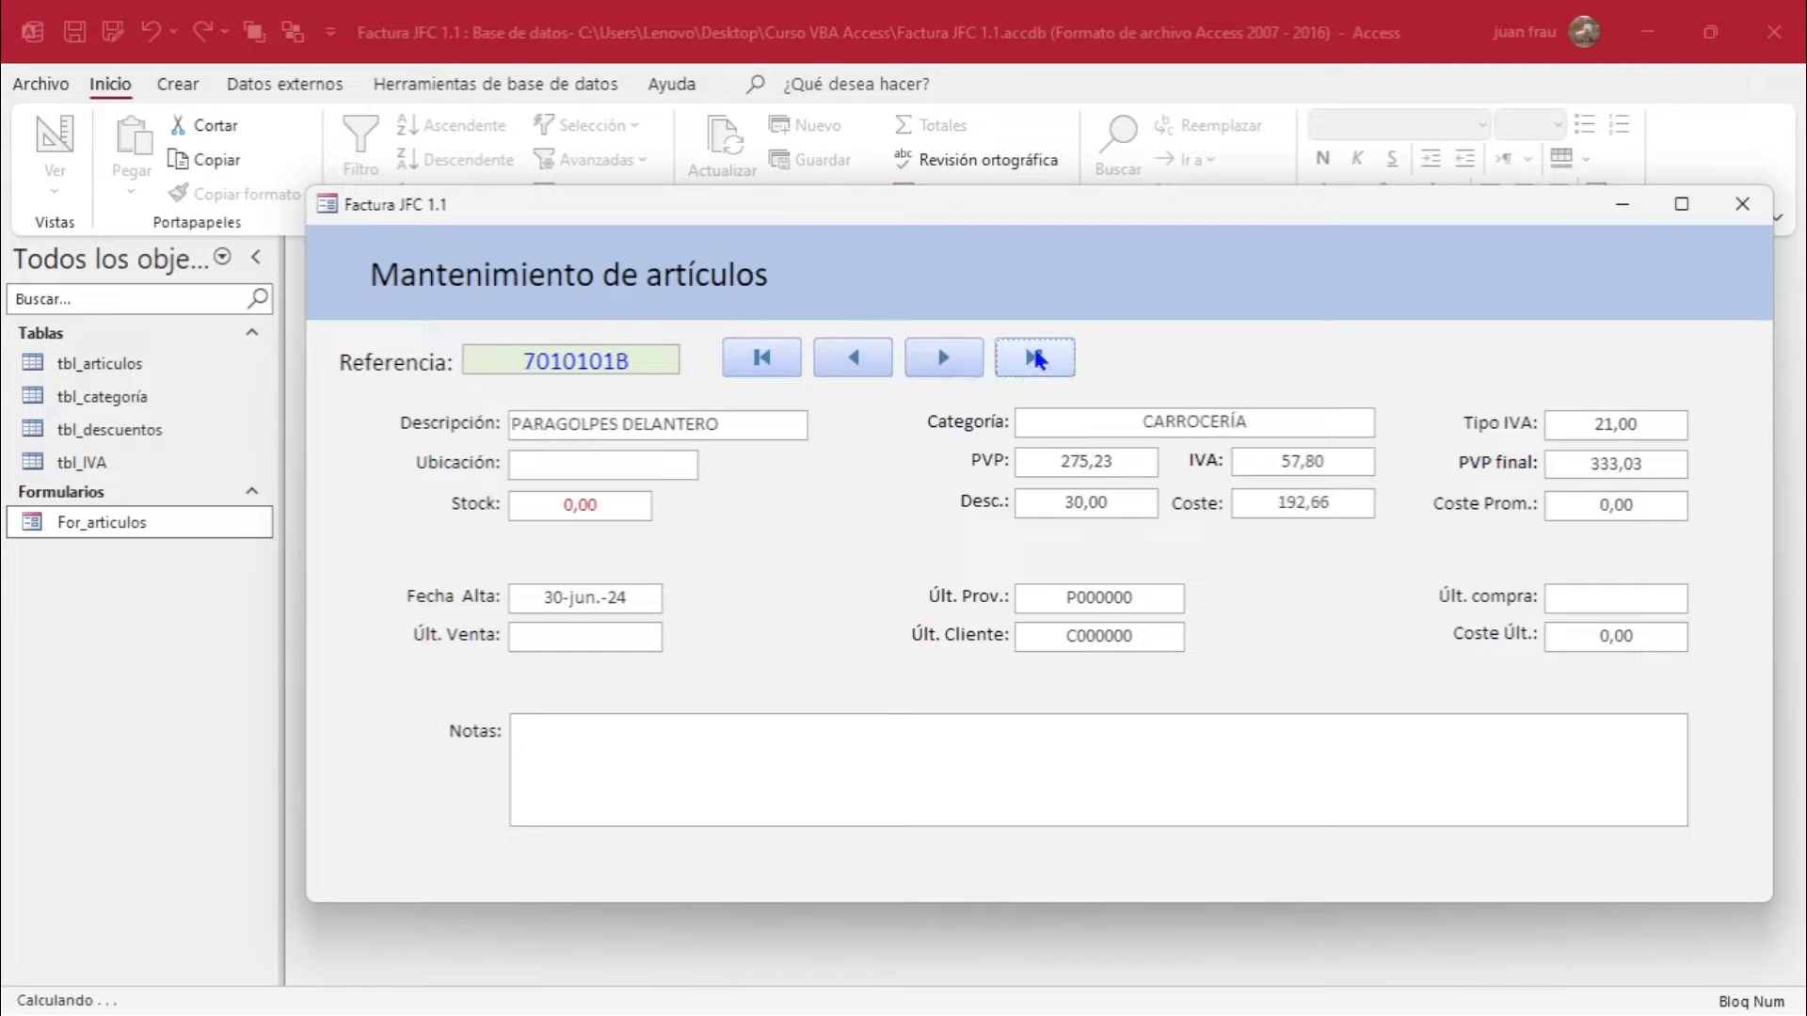
click(761, 362)
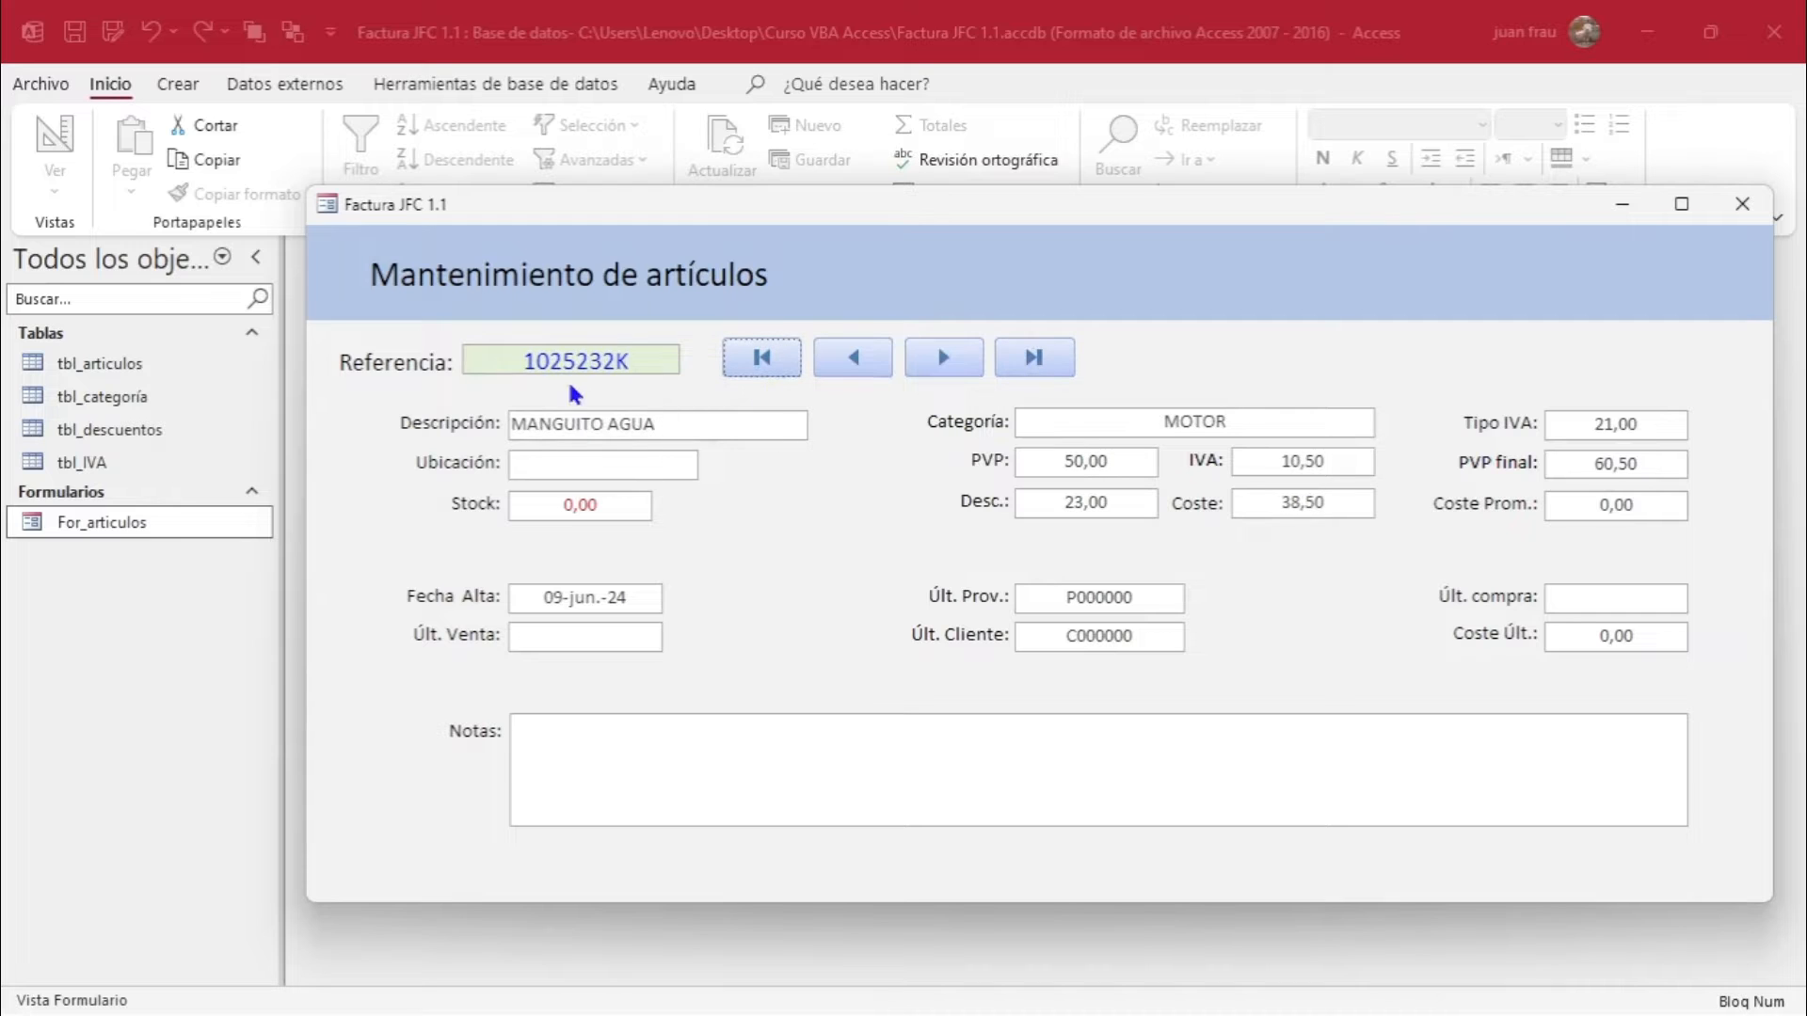
click(1039, 357)
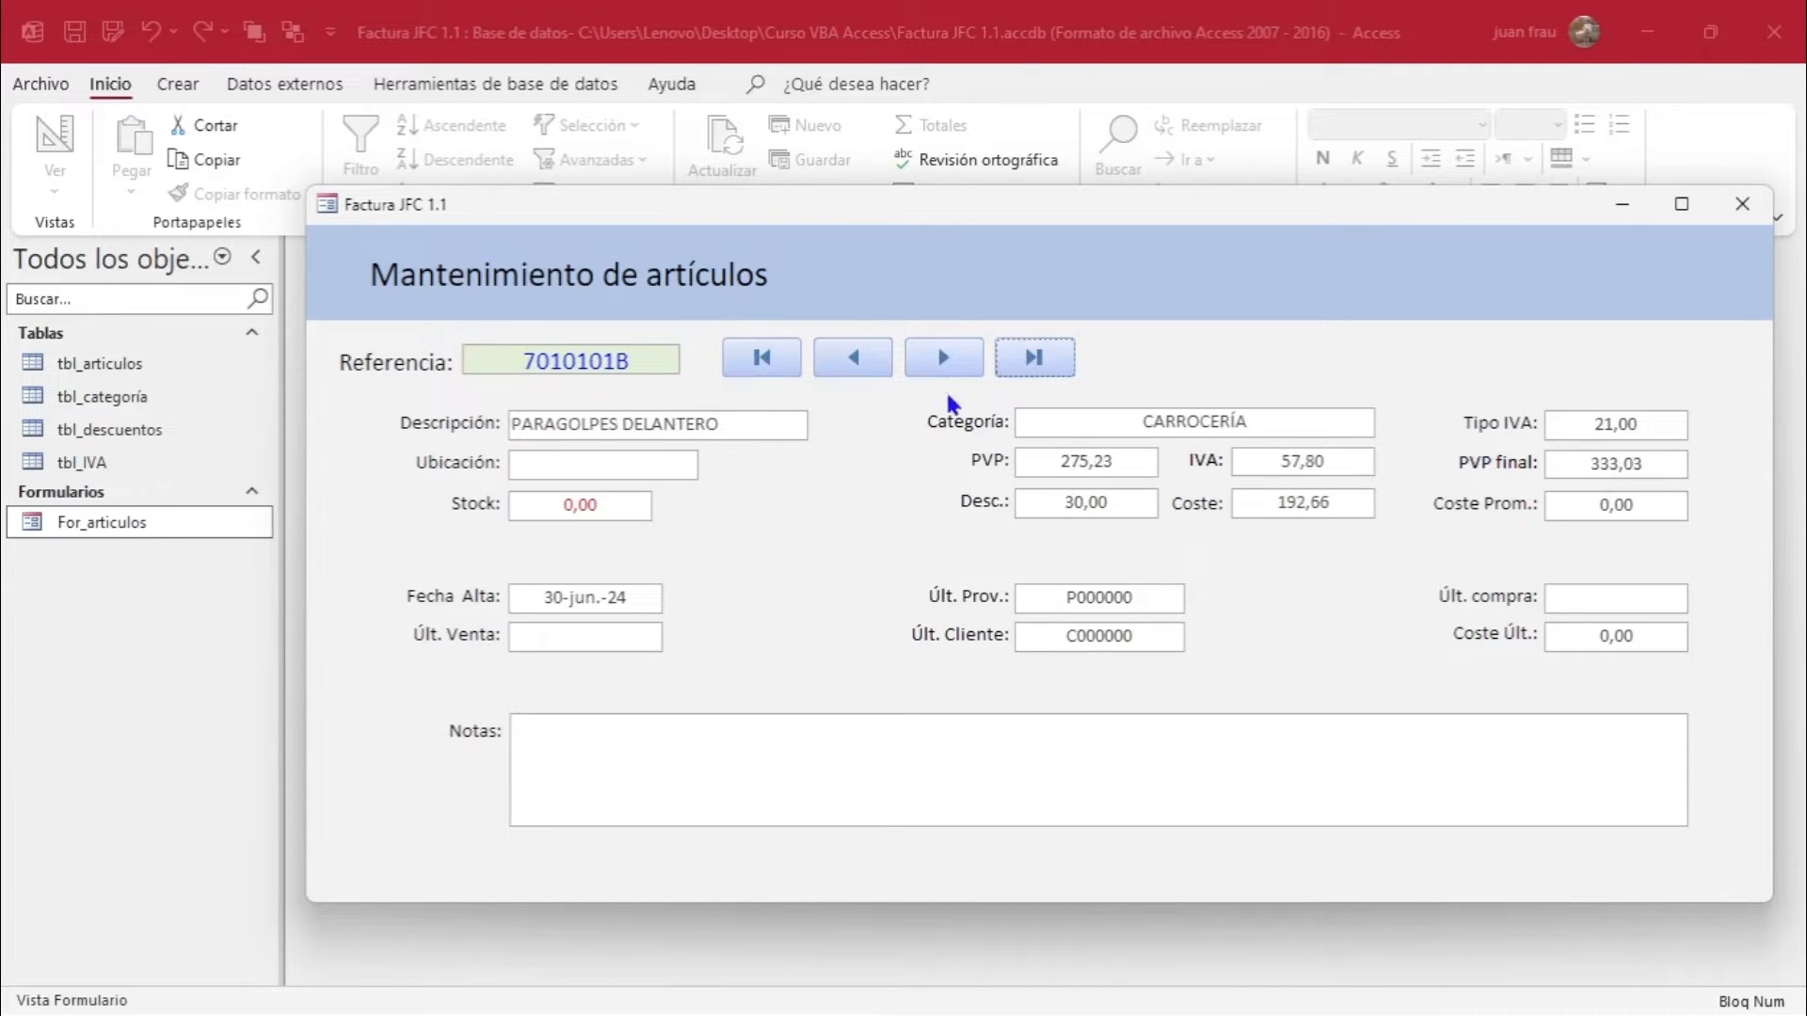
click(846, 359)
click(845, 360)
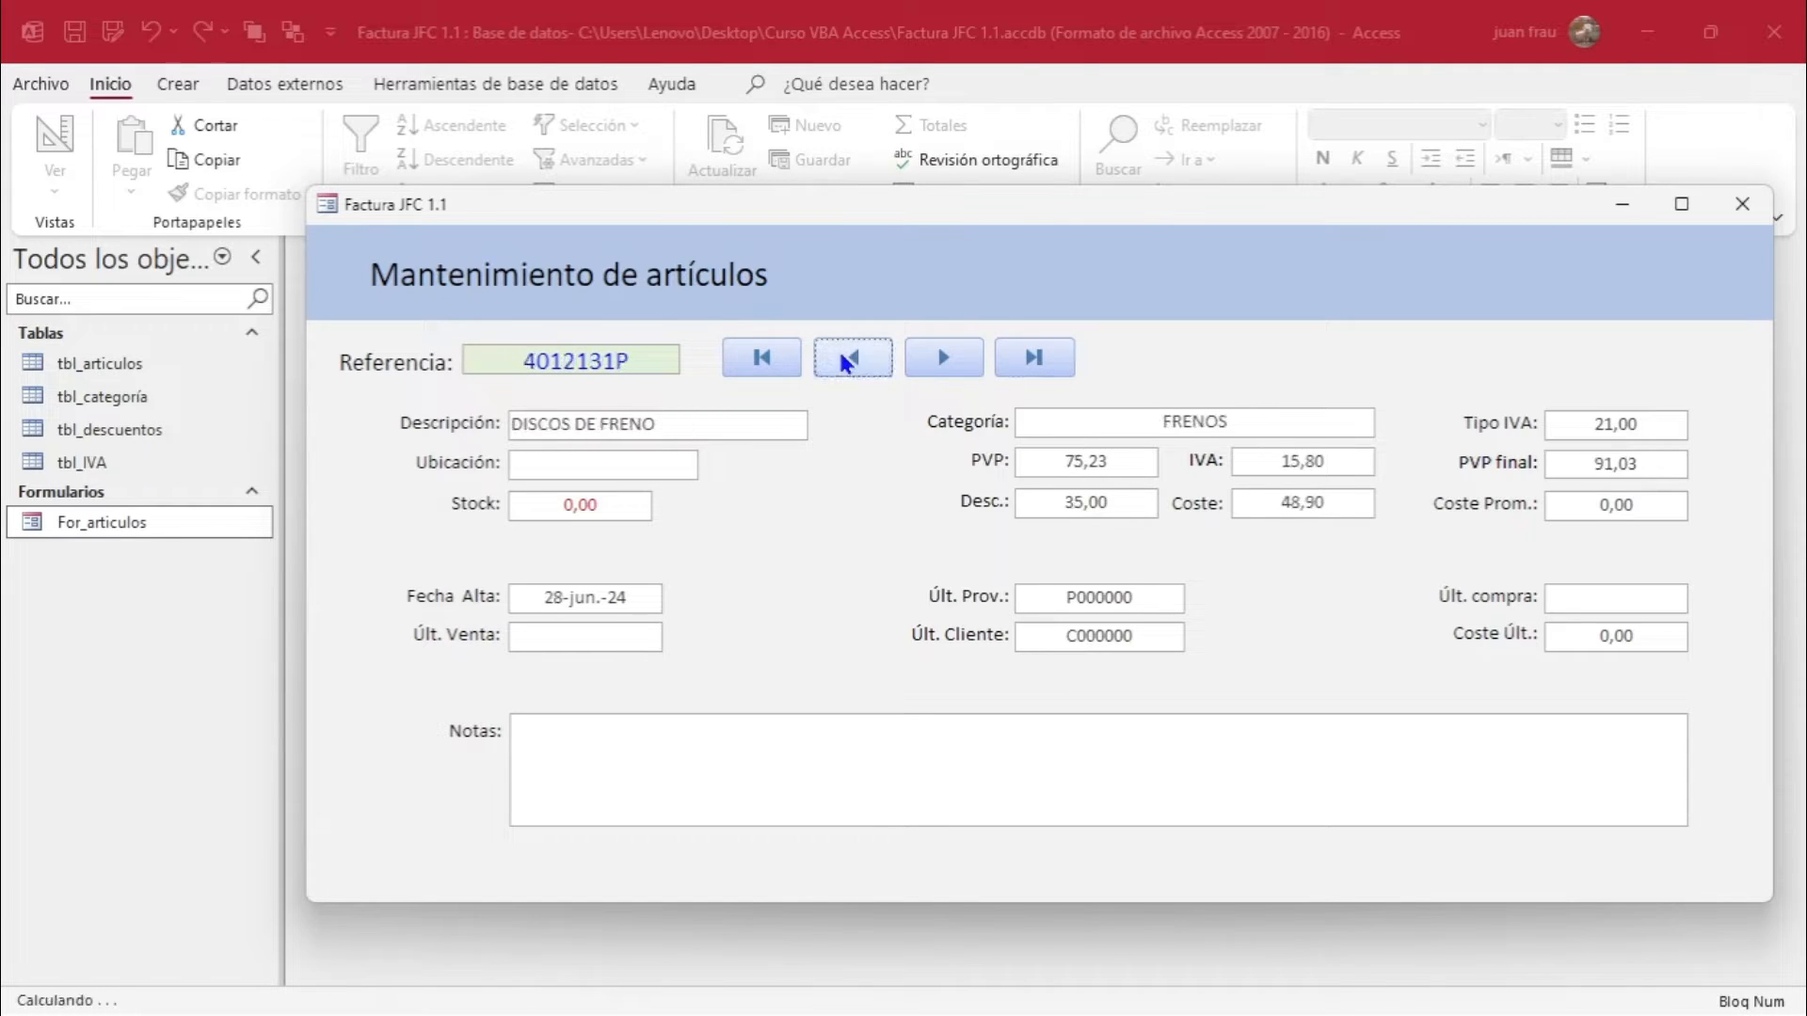
click(845, 359)
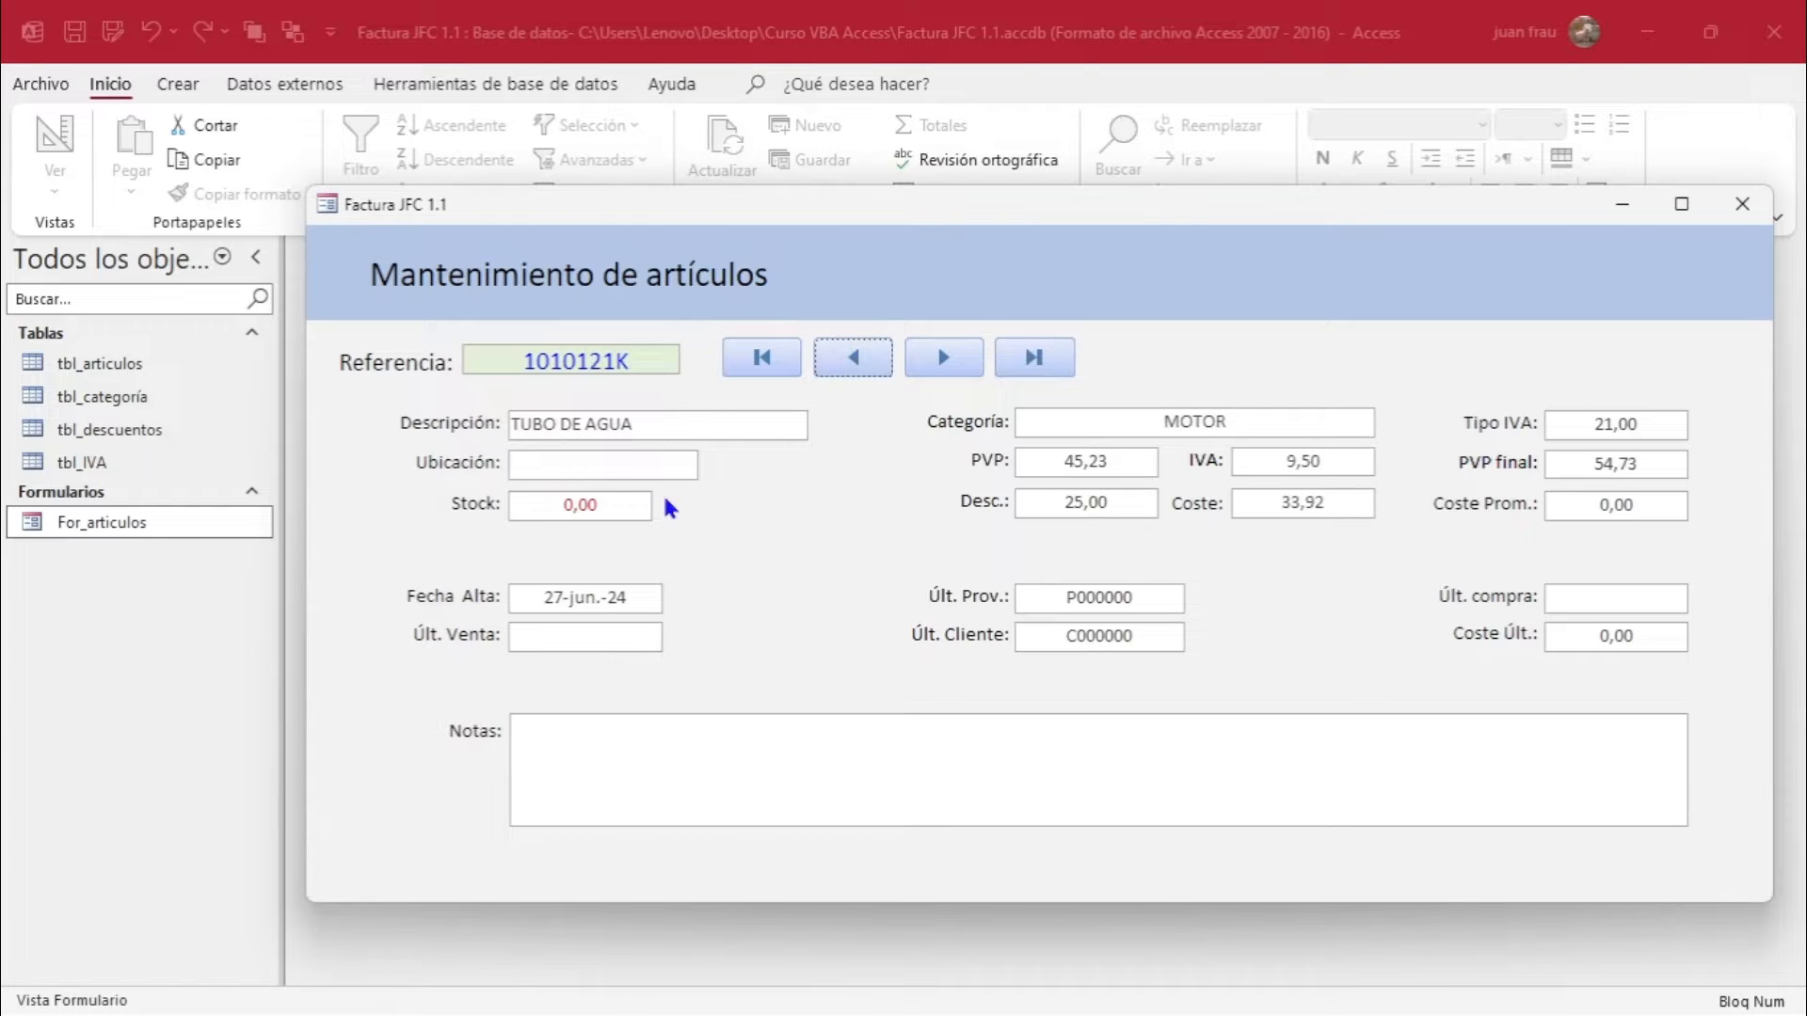
Go back to the first article record and switch the form to design view.
click(761, 362)
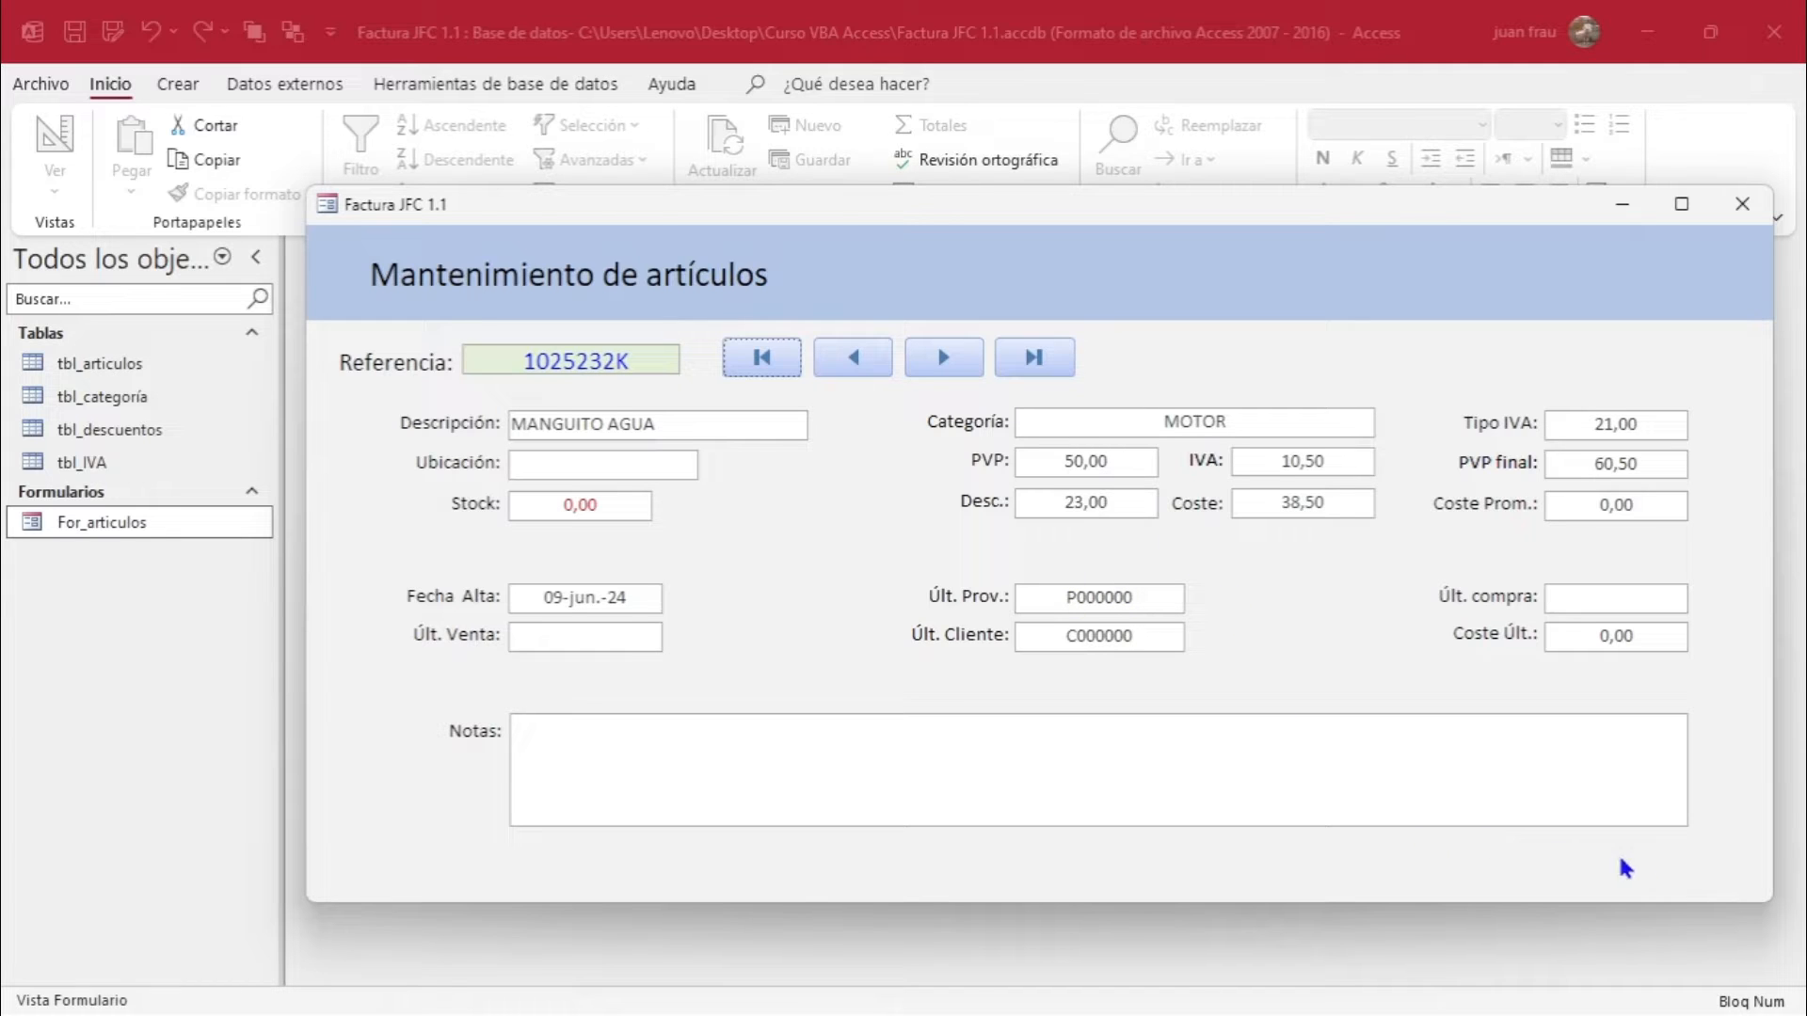
right_click(713, 199)
click(808, 374)
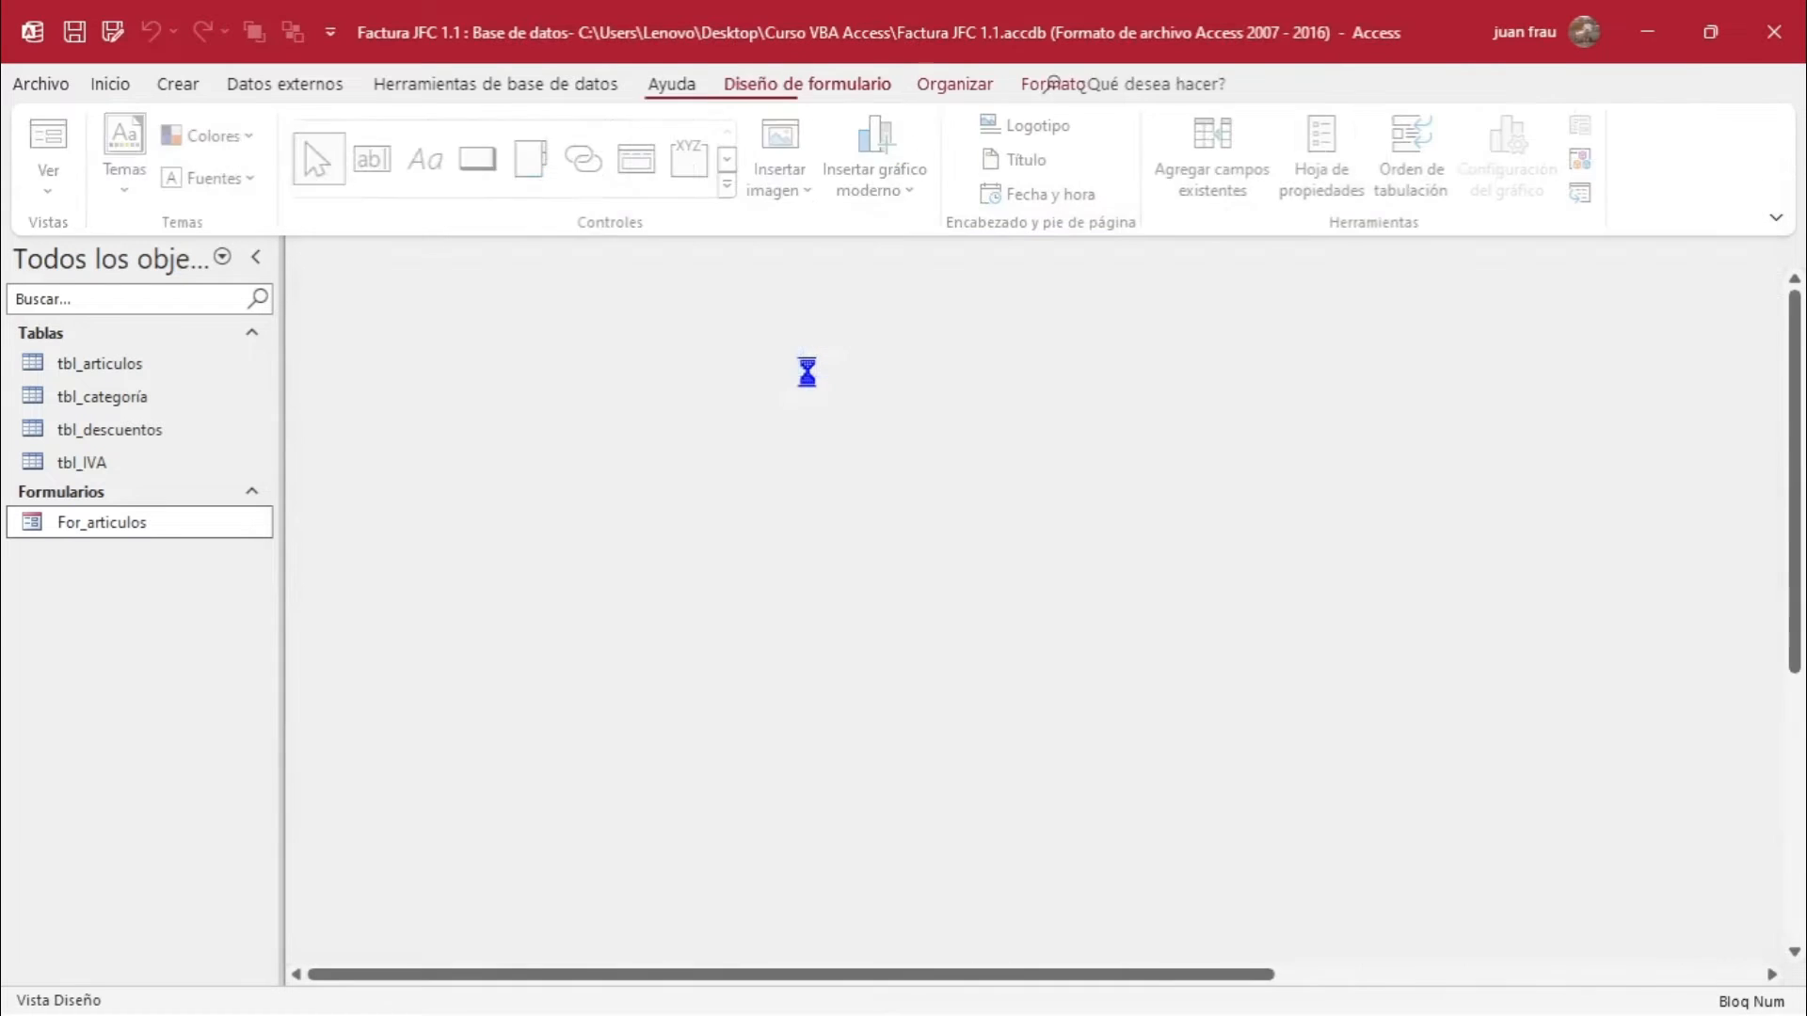
Add a command button below the right end of the Notas box, using the form operation Cerrar formulario.
click(485, 160)
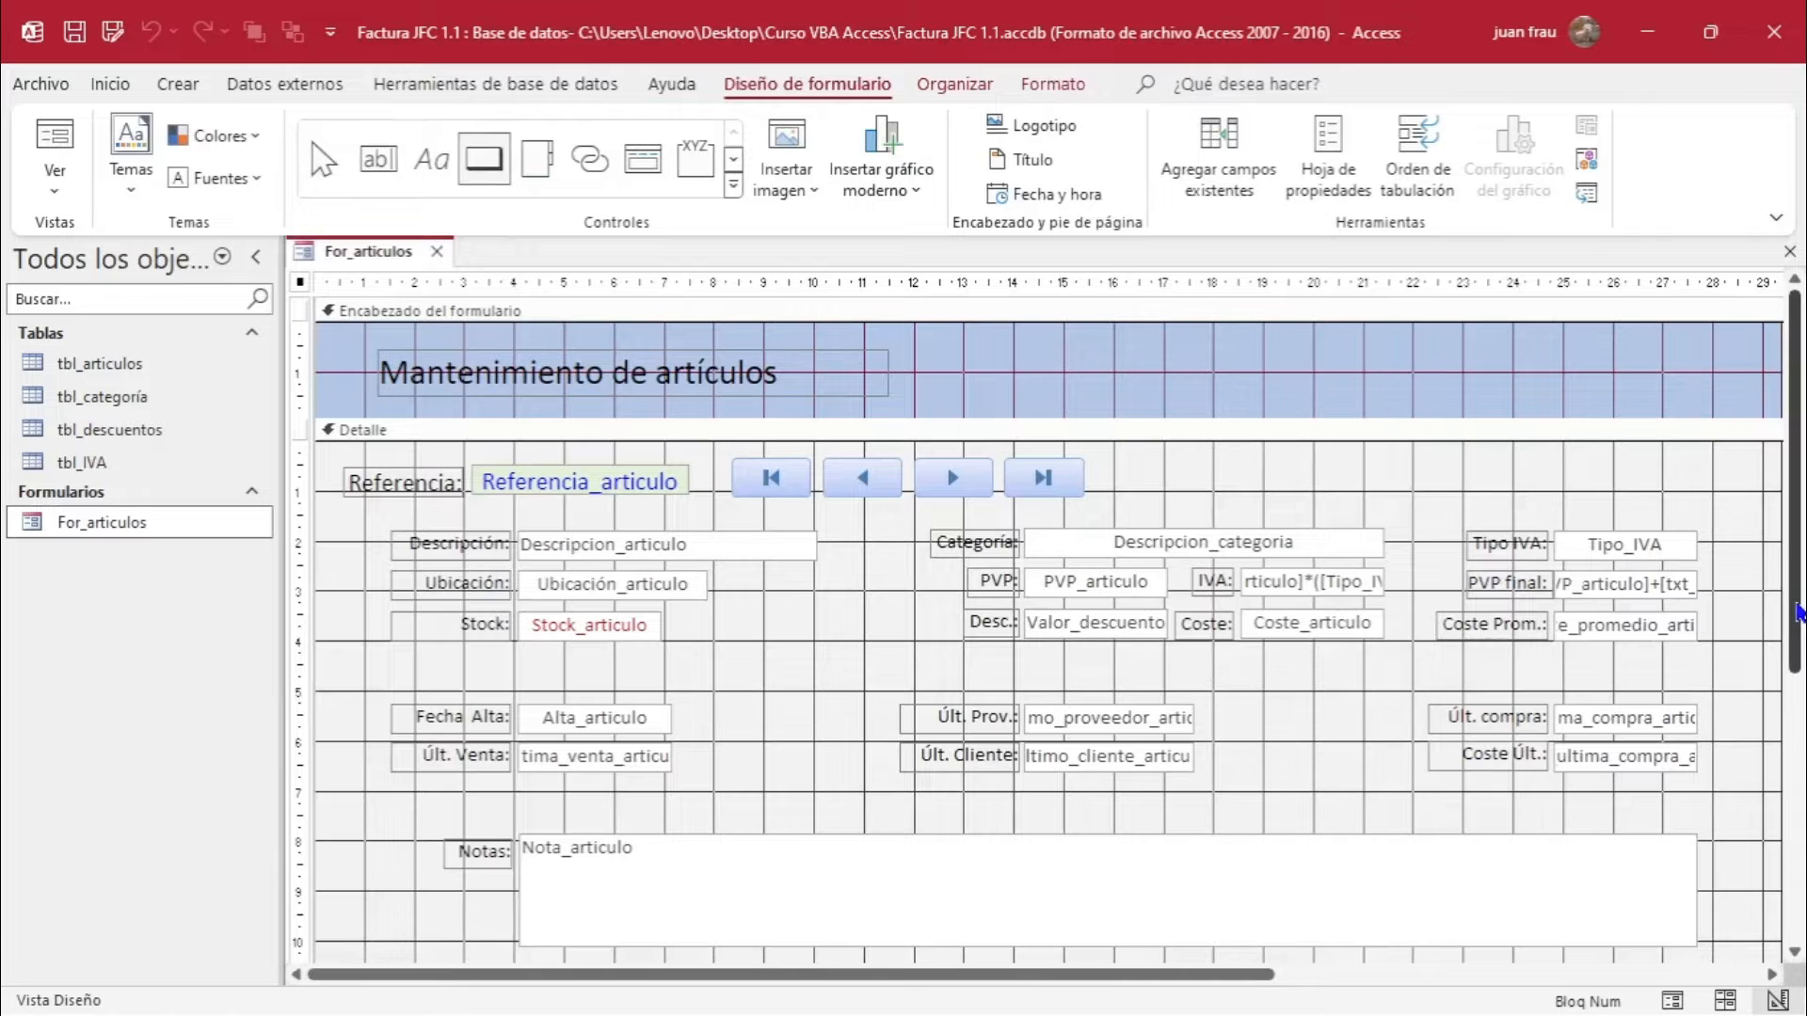
drag(1796, 610, 1796, 800)
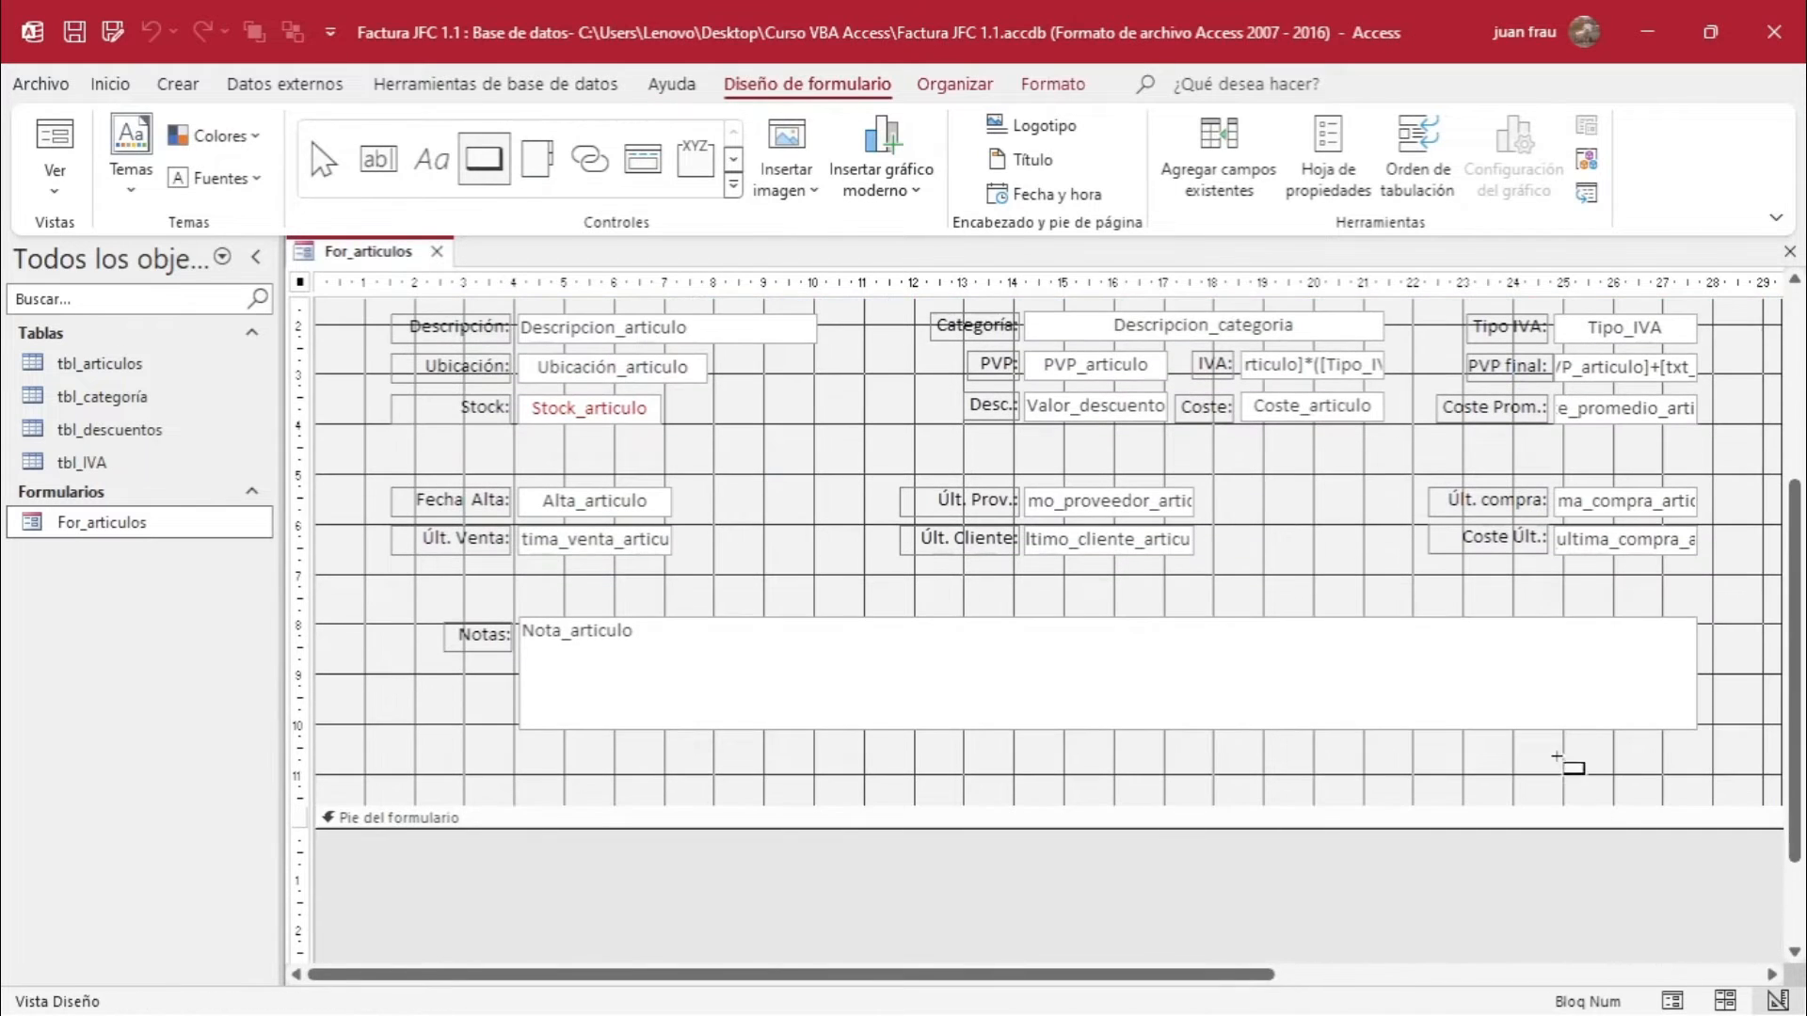
drag(1570, 746, 1691, 795)
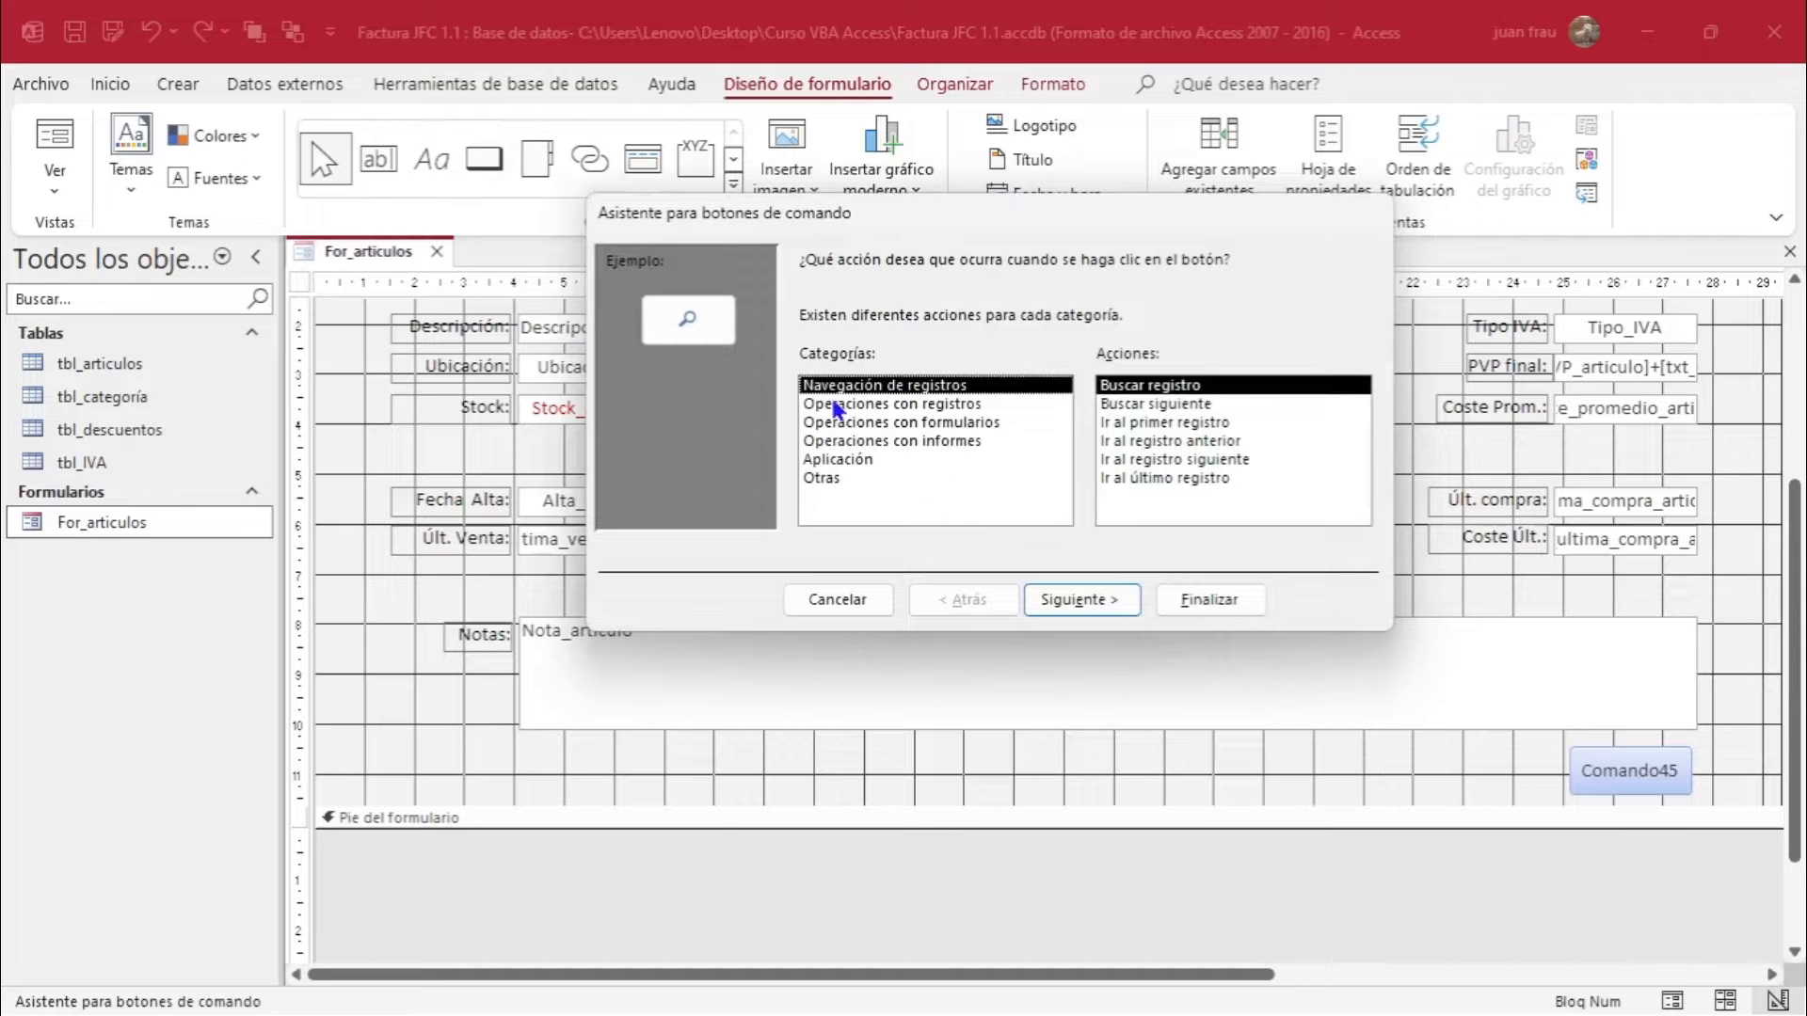
click(887, 426)
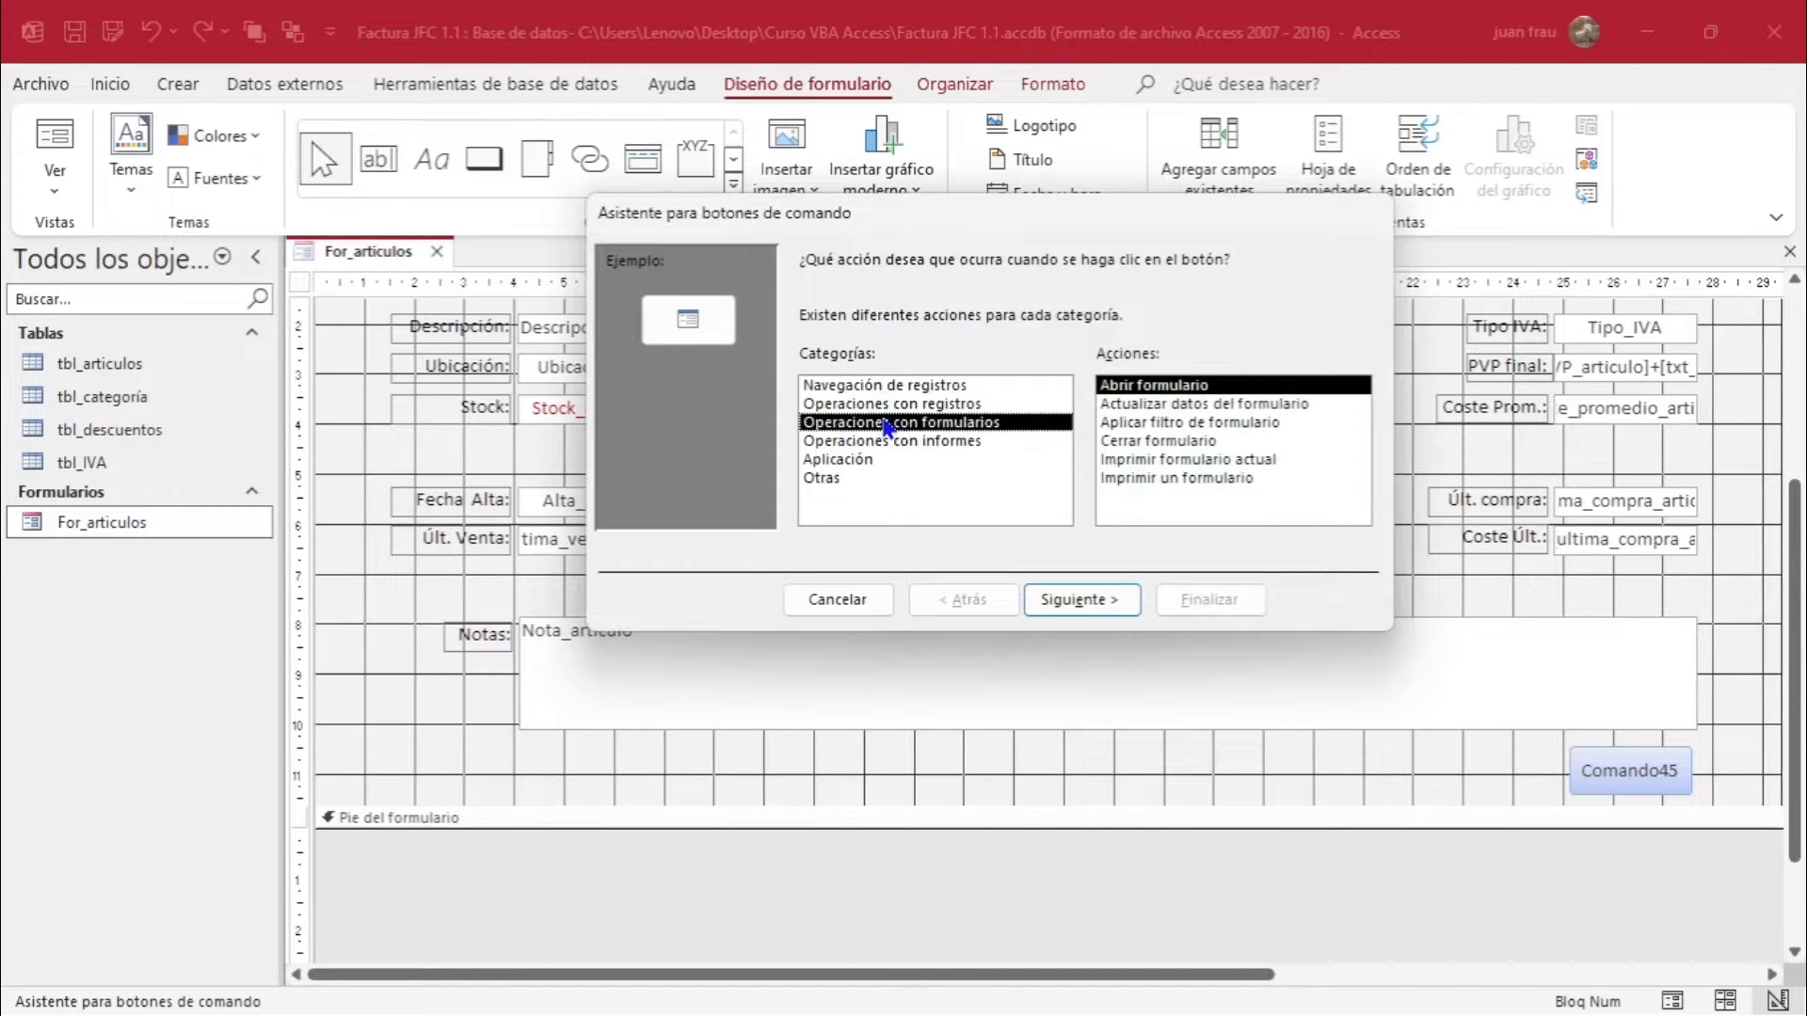
click(1182, 426)
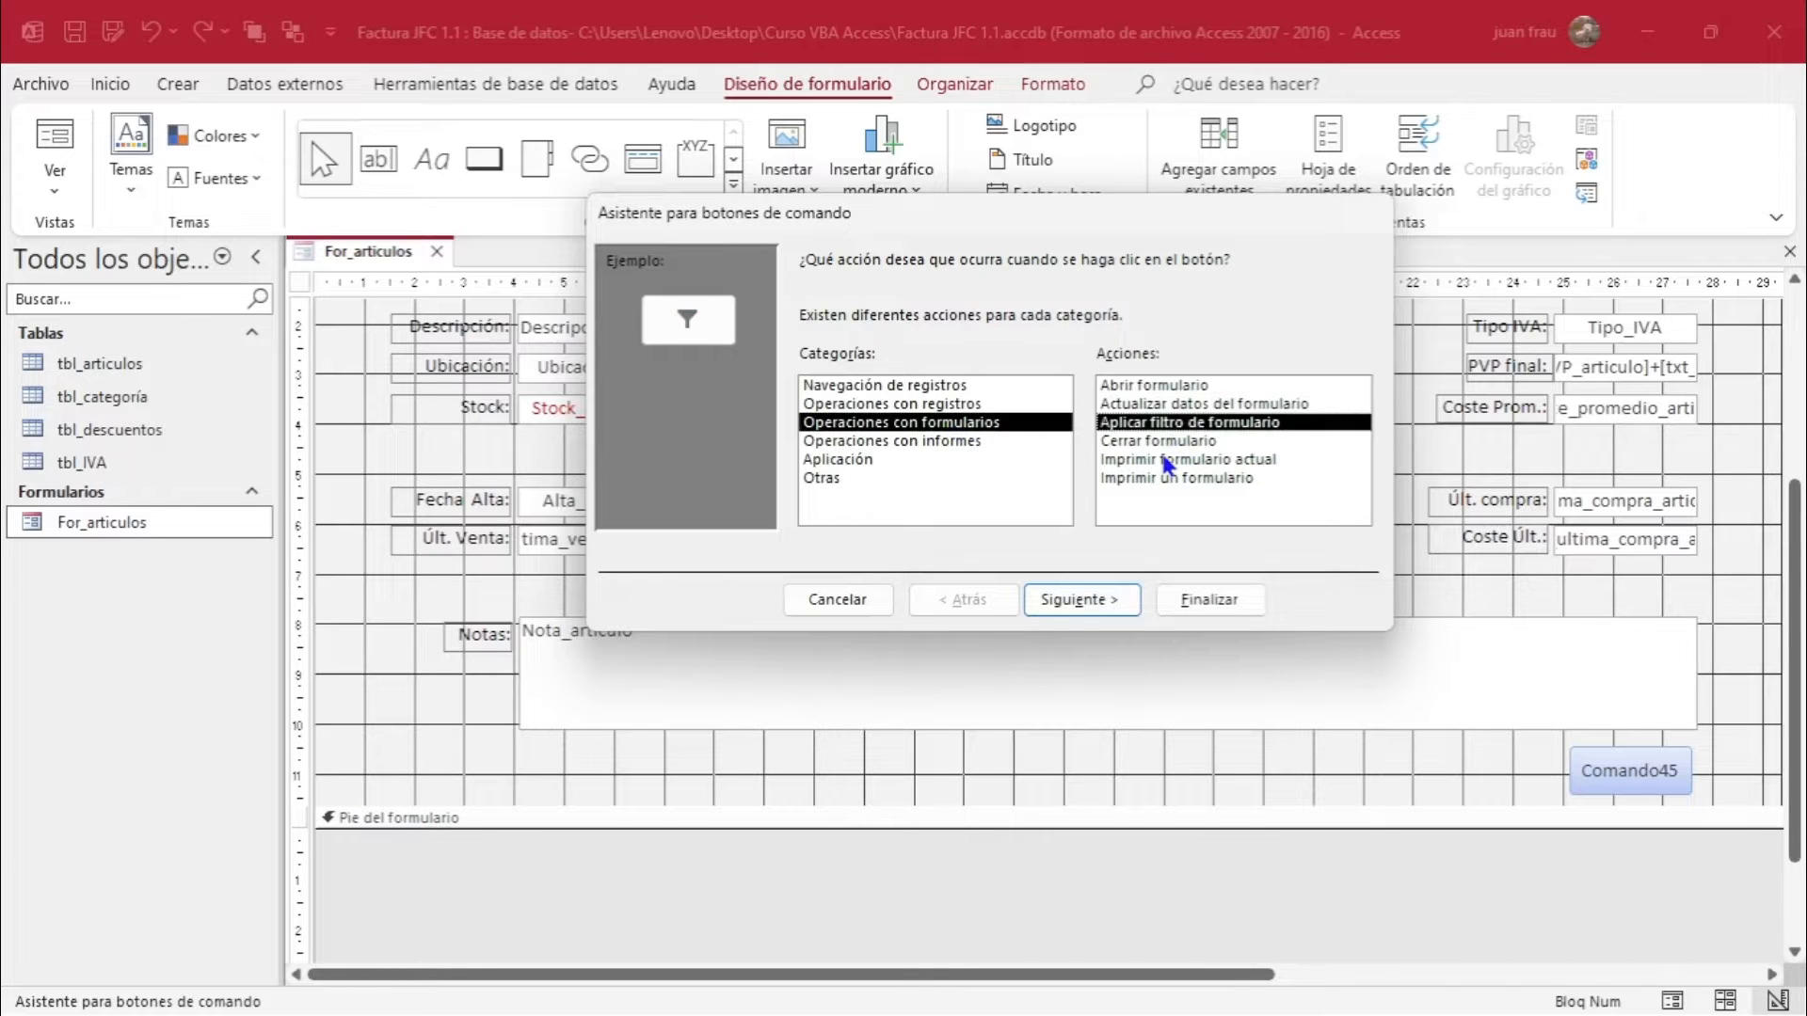
click(1167, 440)
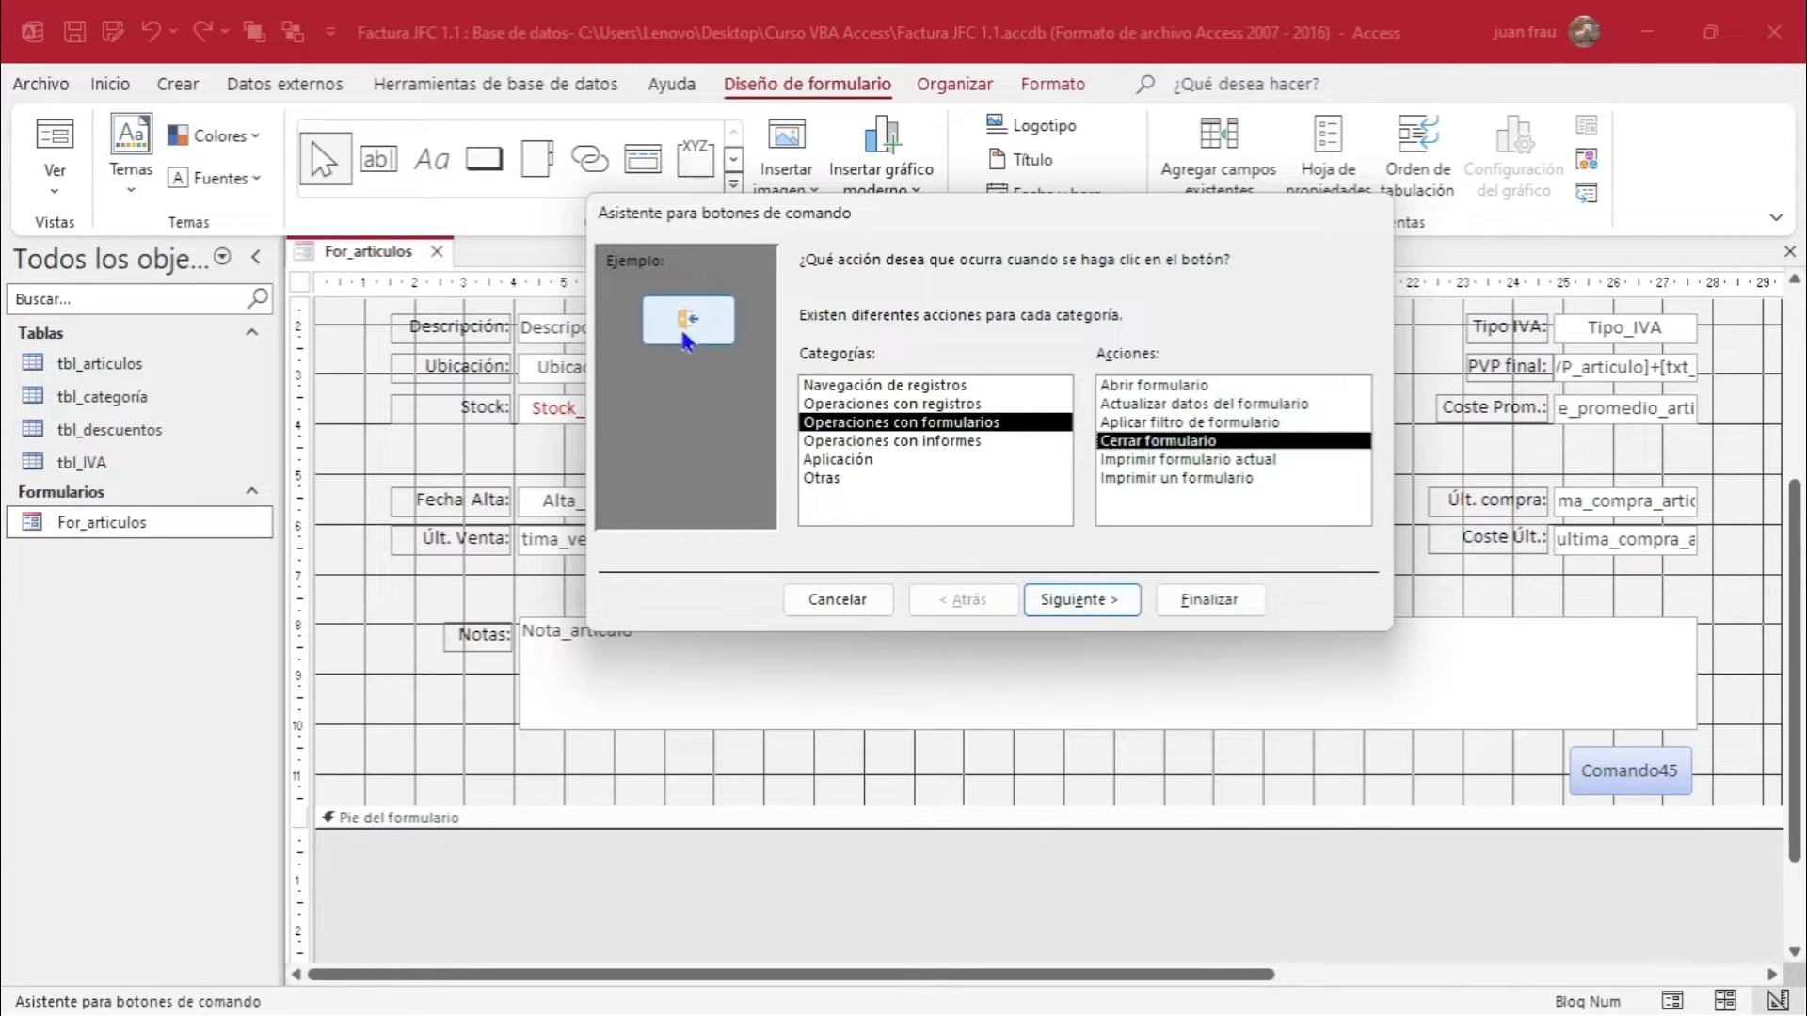
Give the close button the Salida image and the name bt_cerrar, and widen it to the right edge of the Notas box.
click(1075, 599)
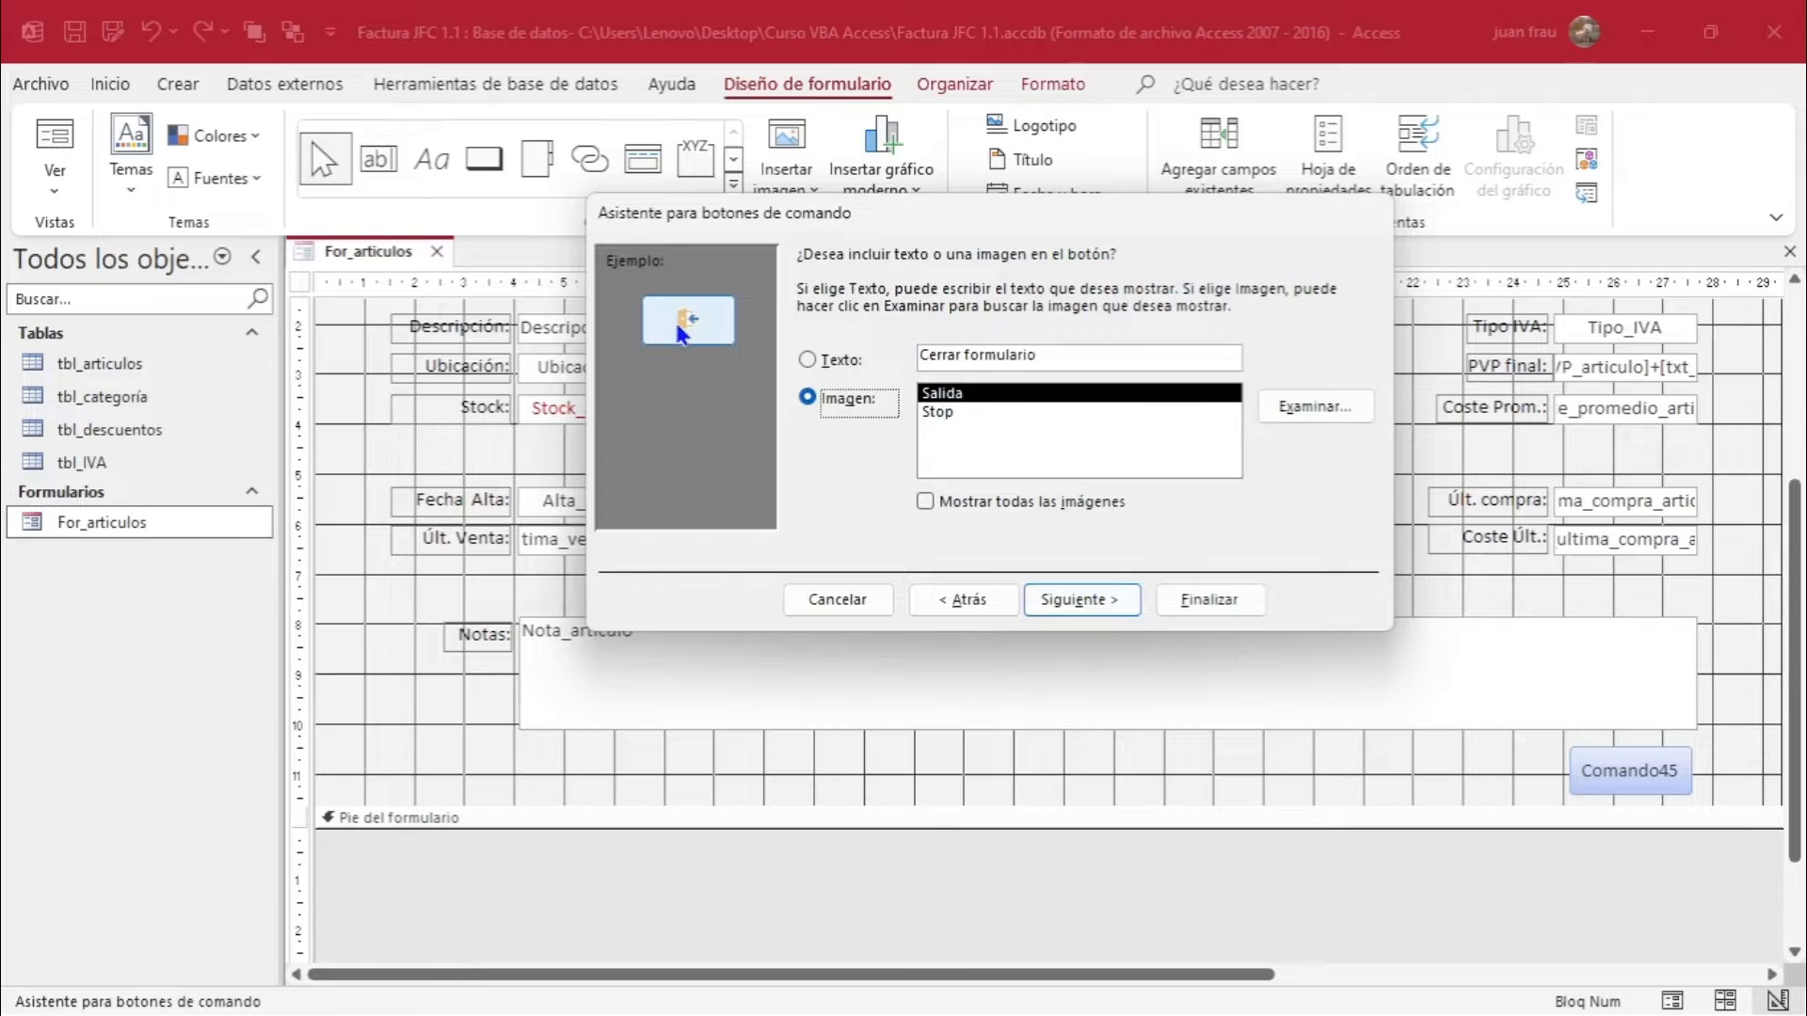
click(940, 414)
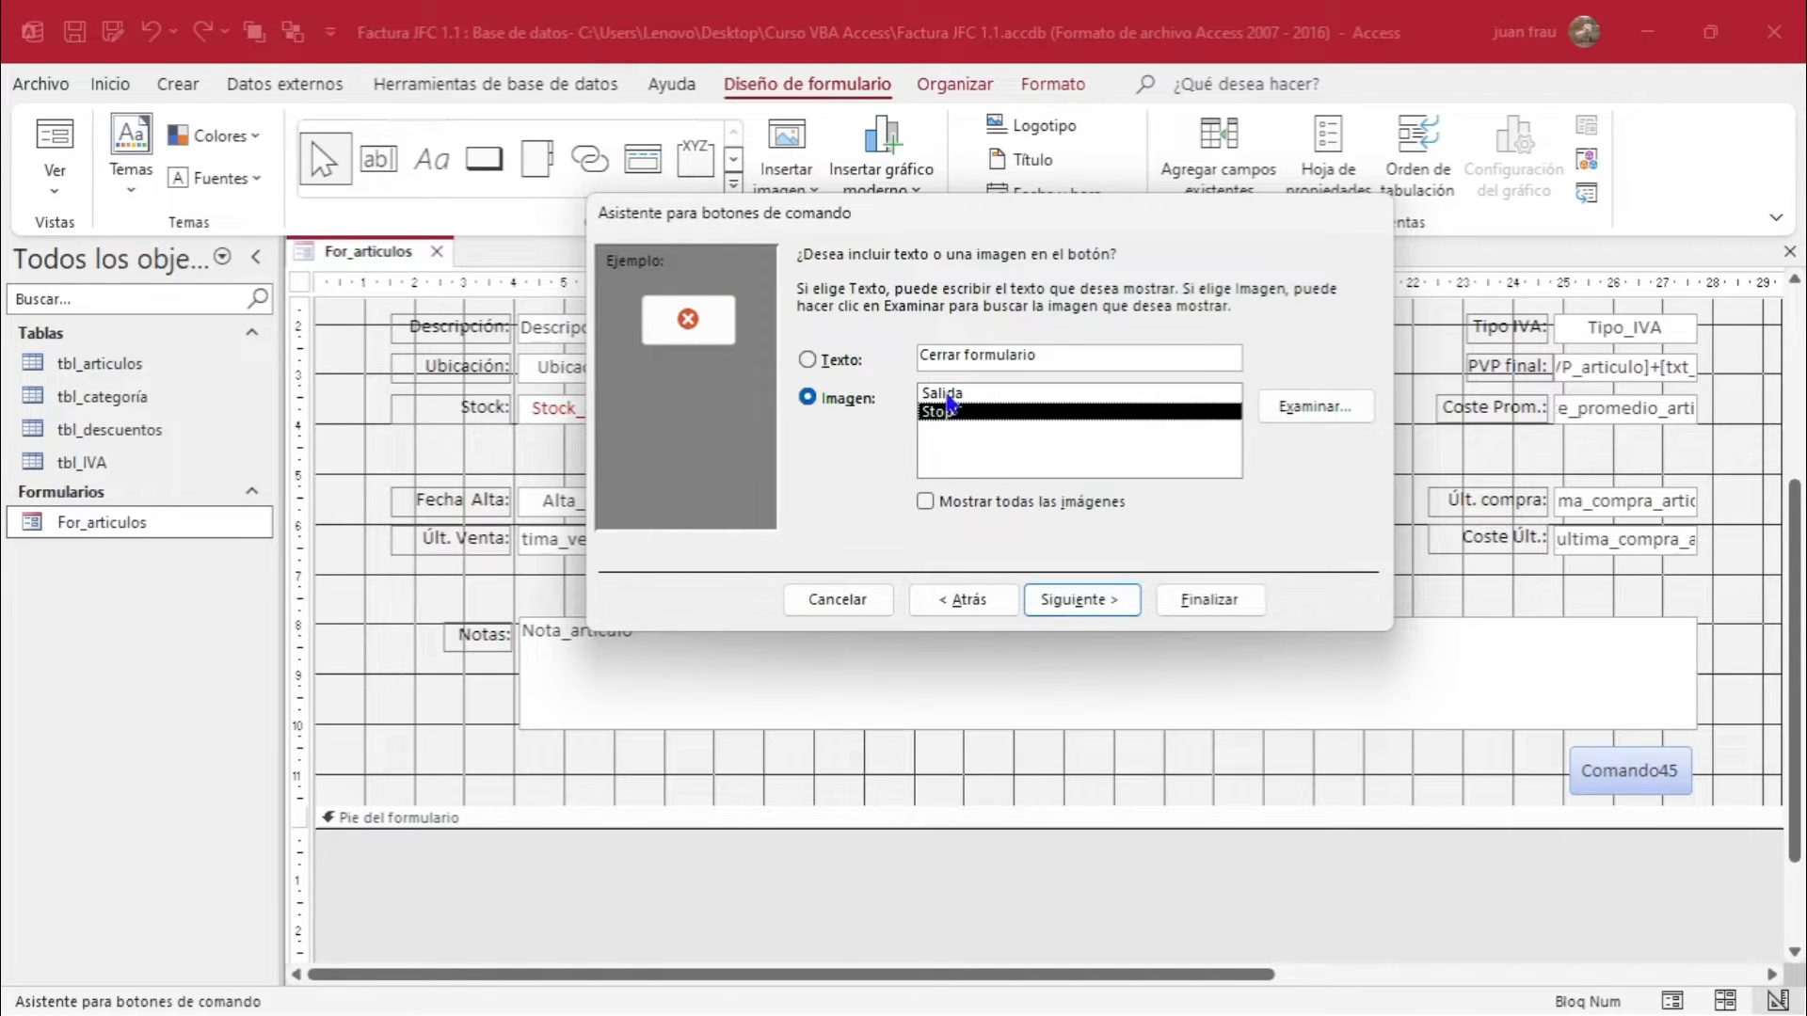
click(951, 395)
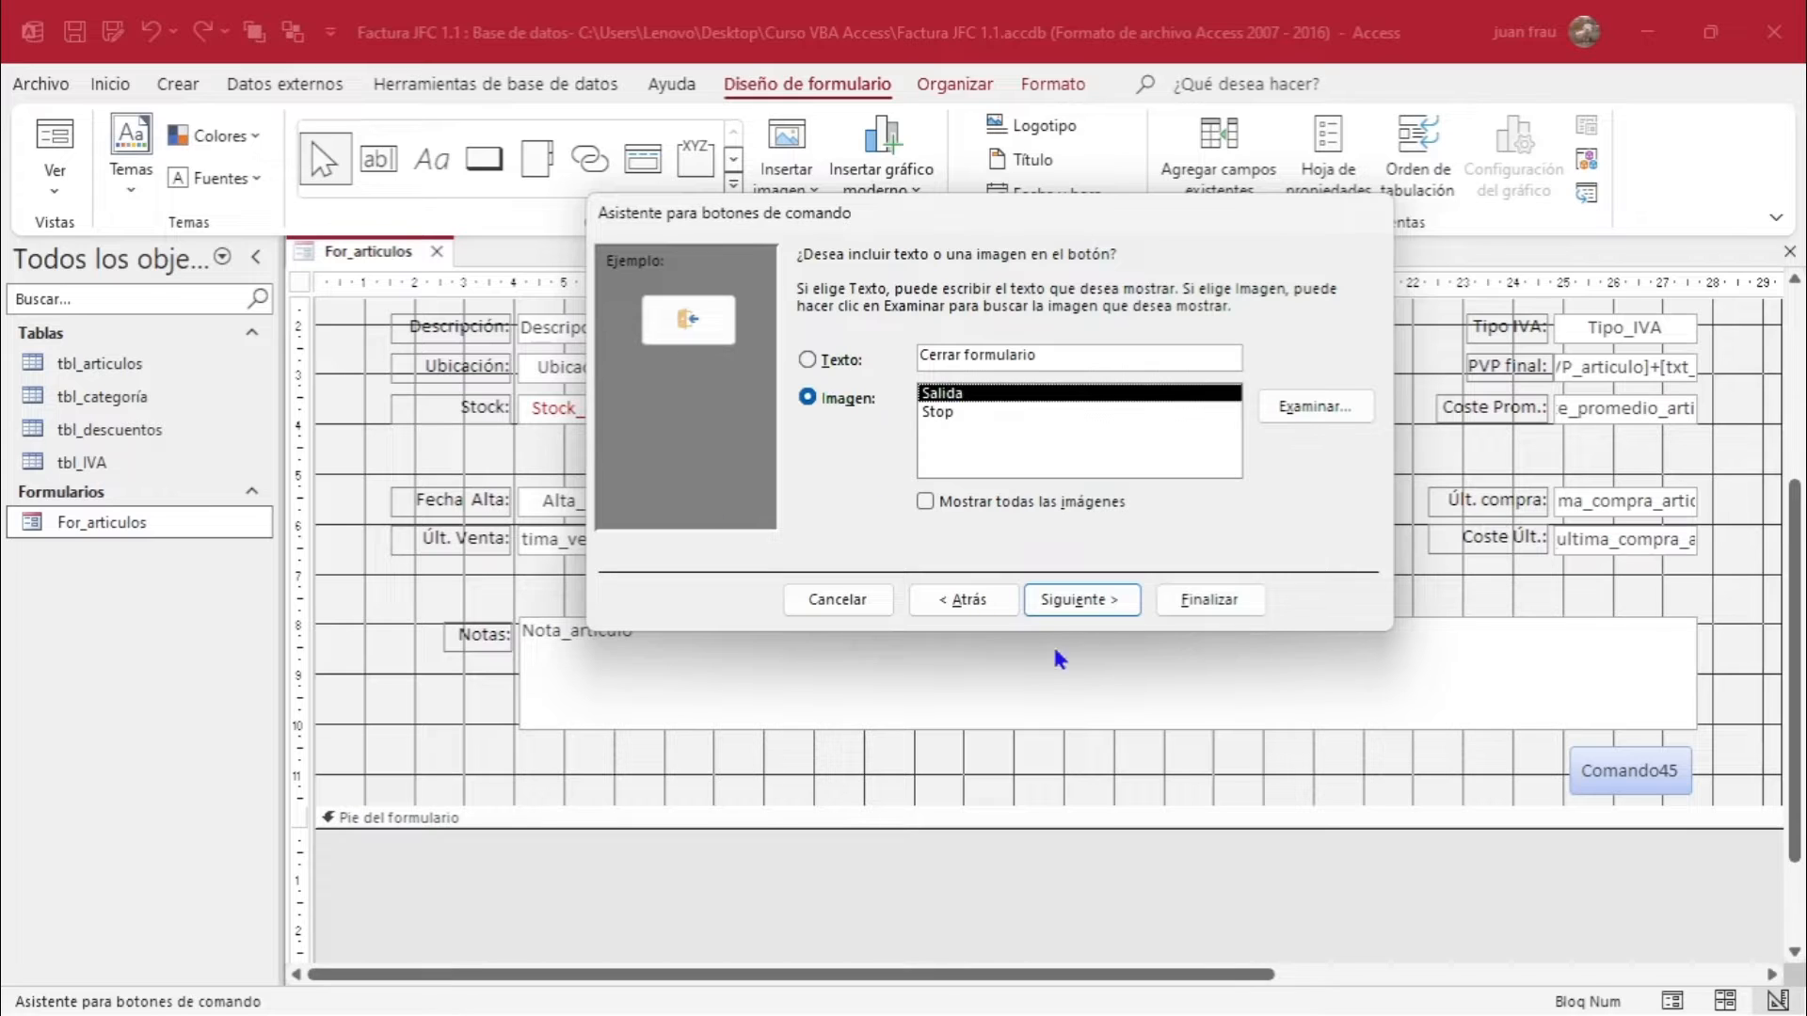
click(1097, 602)
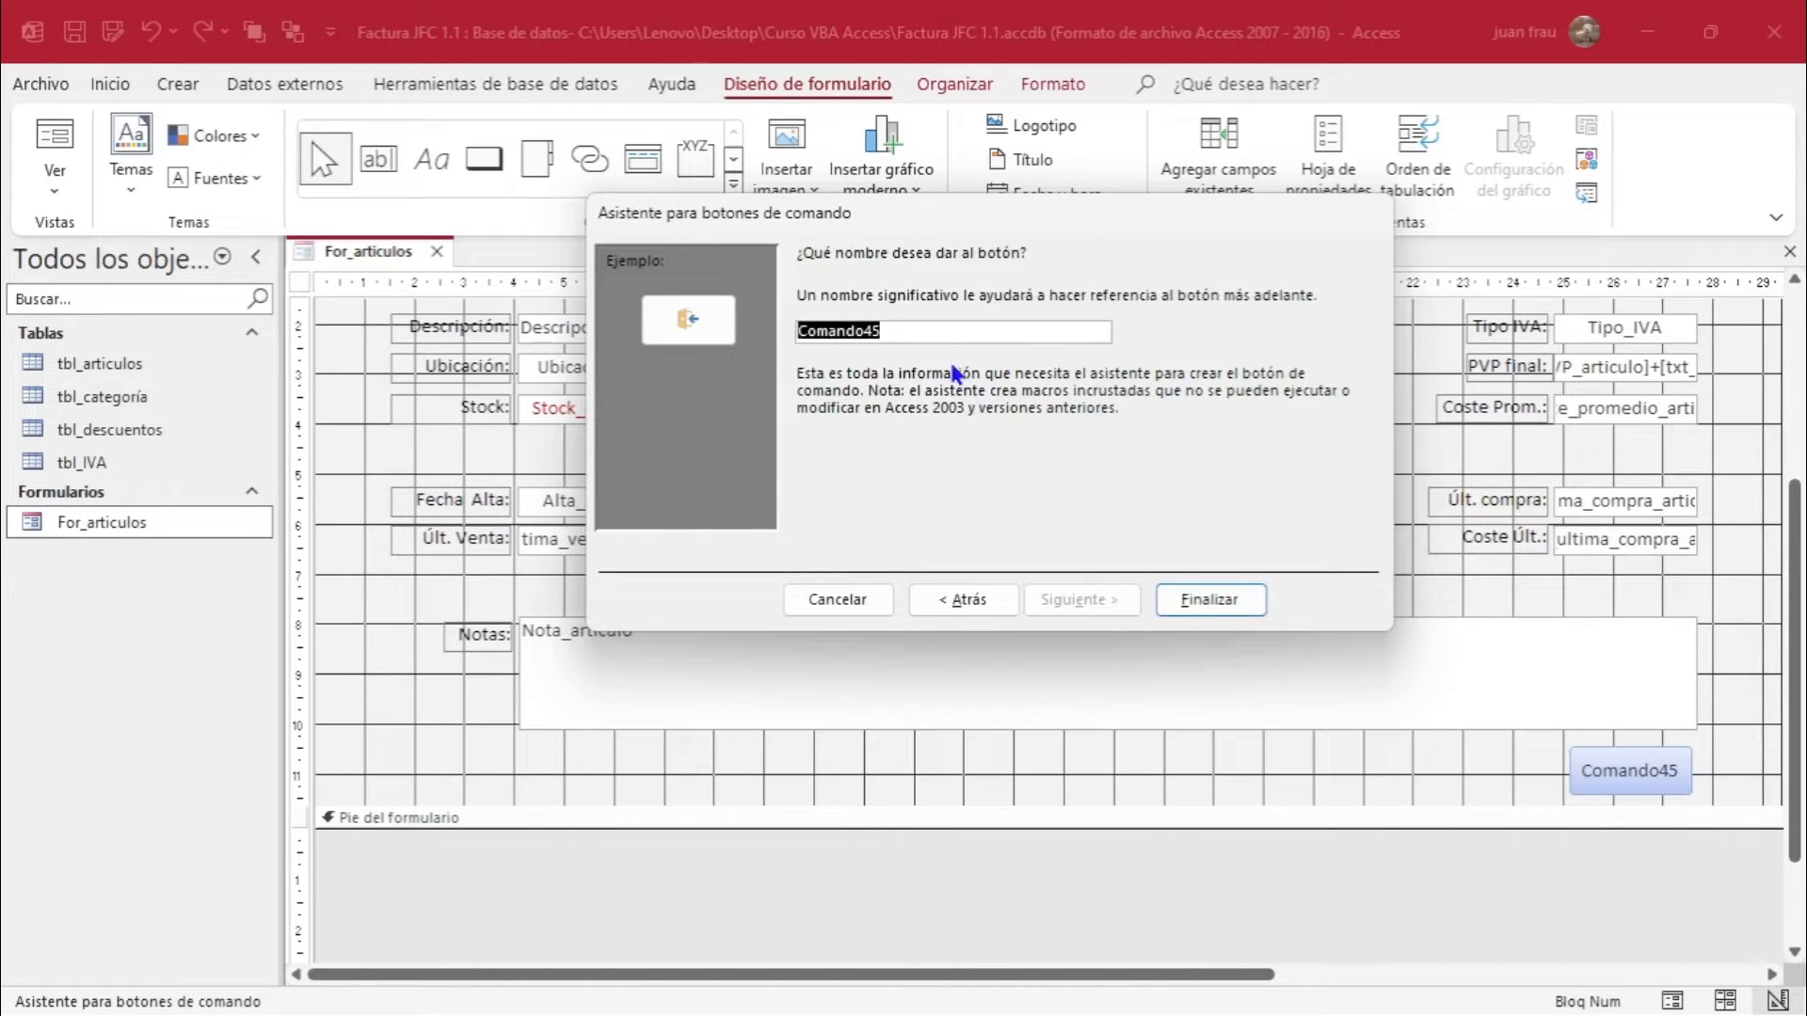
text(bt_cerrar)
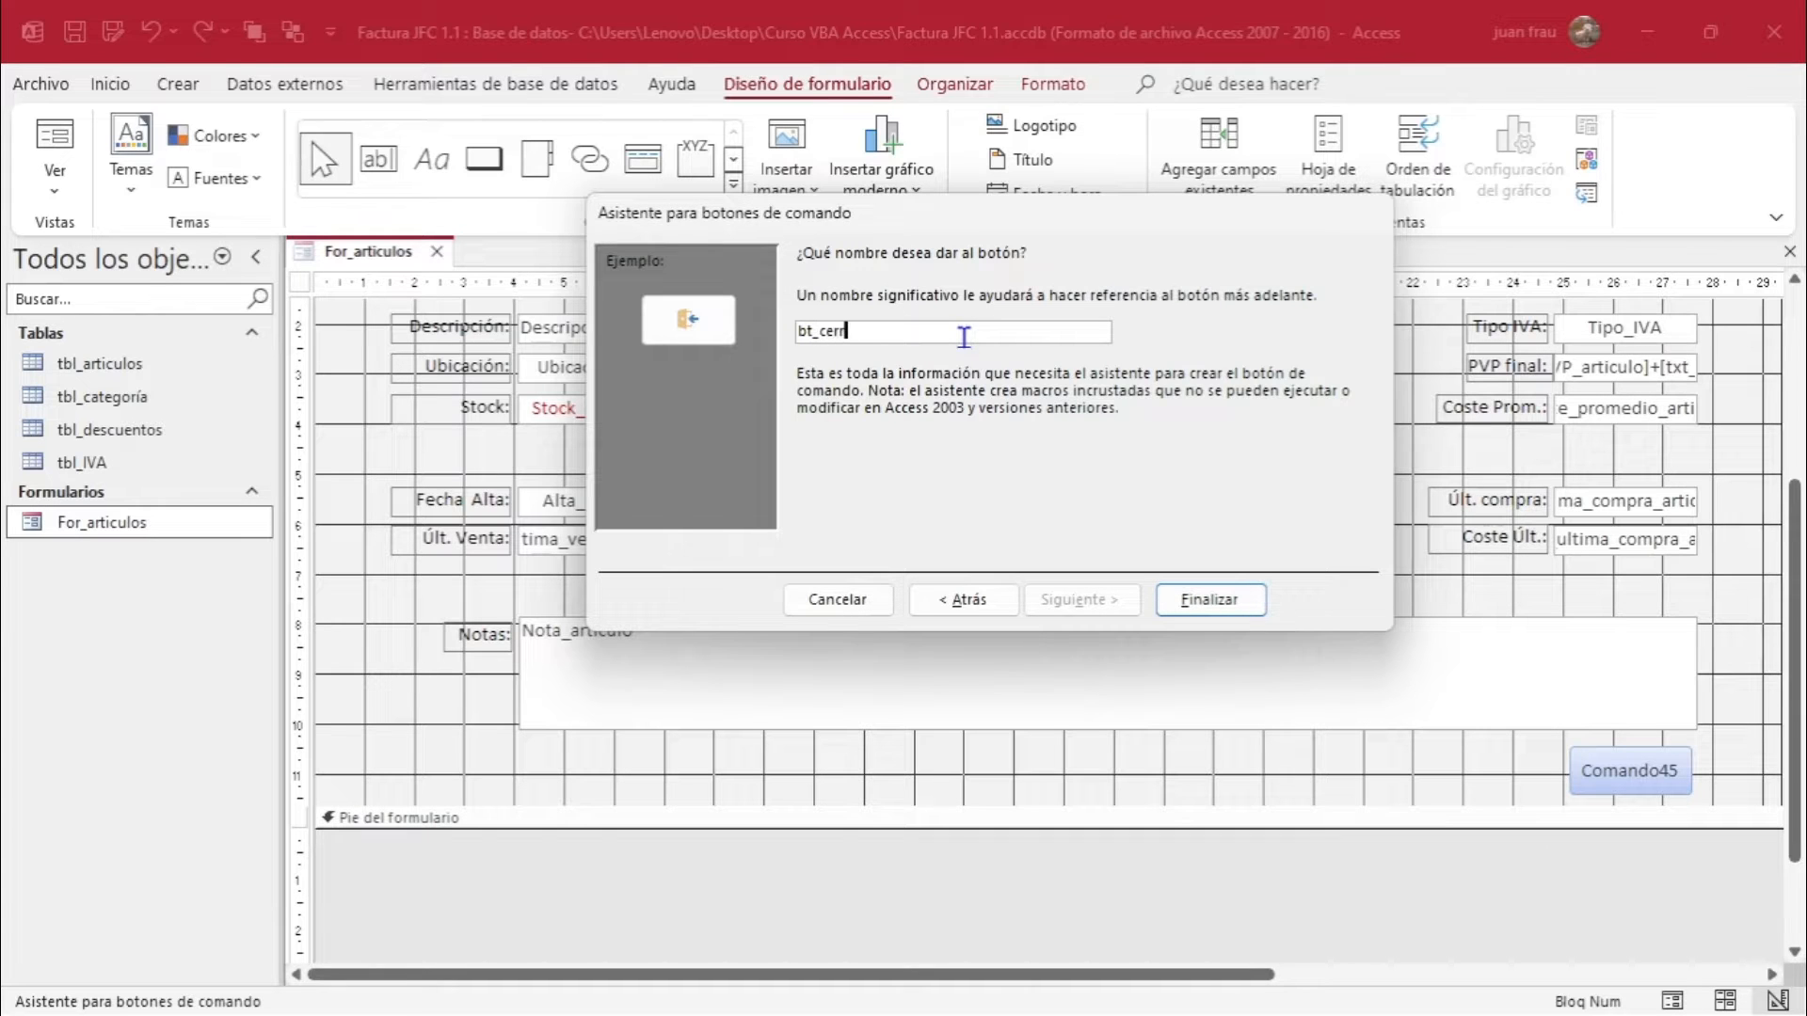
click(1219, 600)
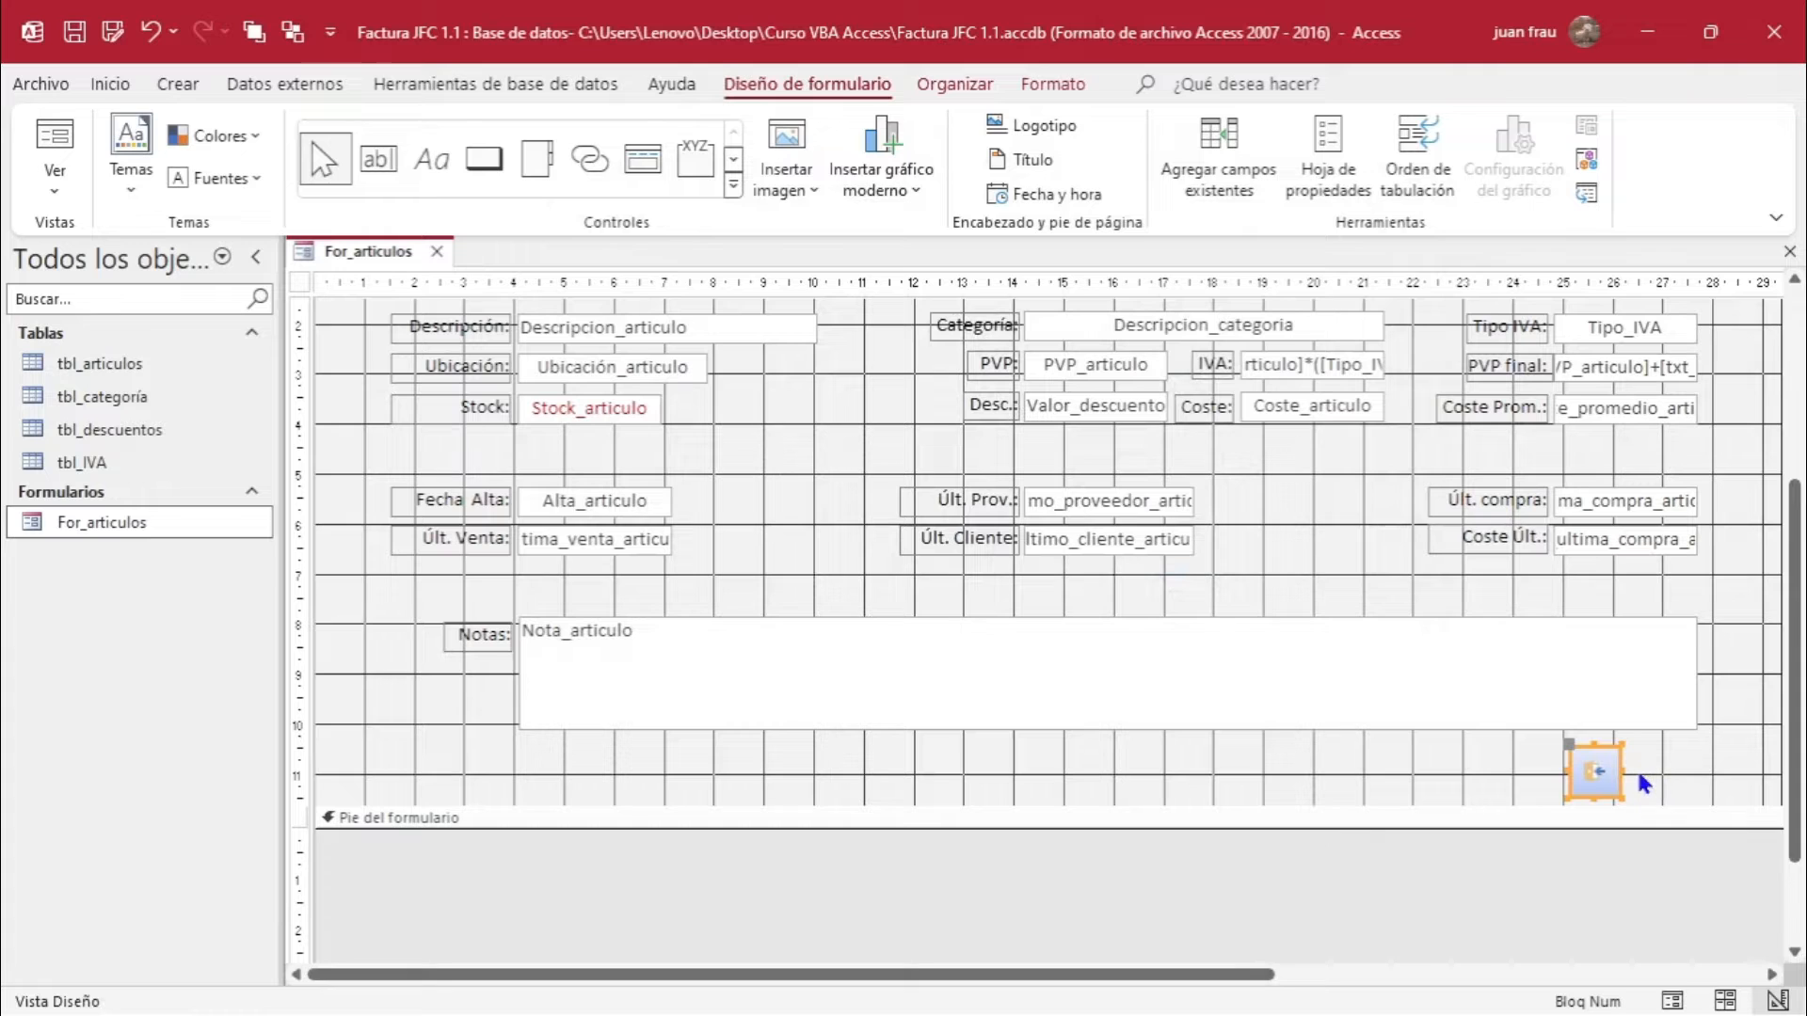
drag(1619, 767, 1695, 770)
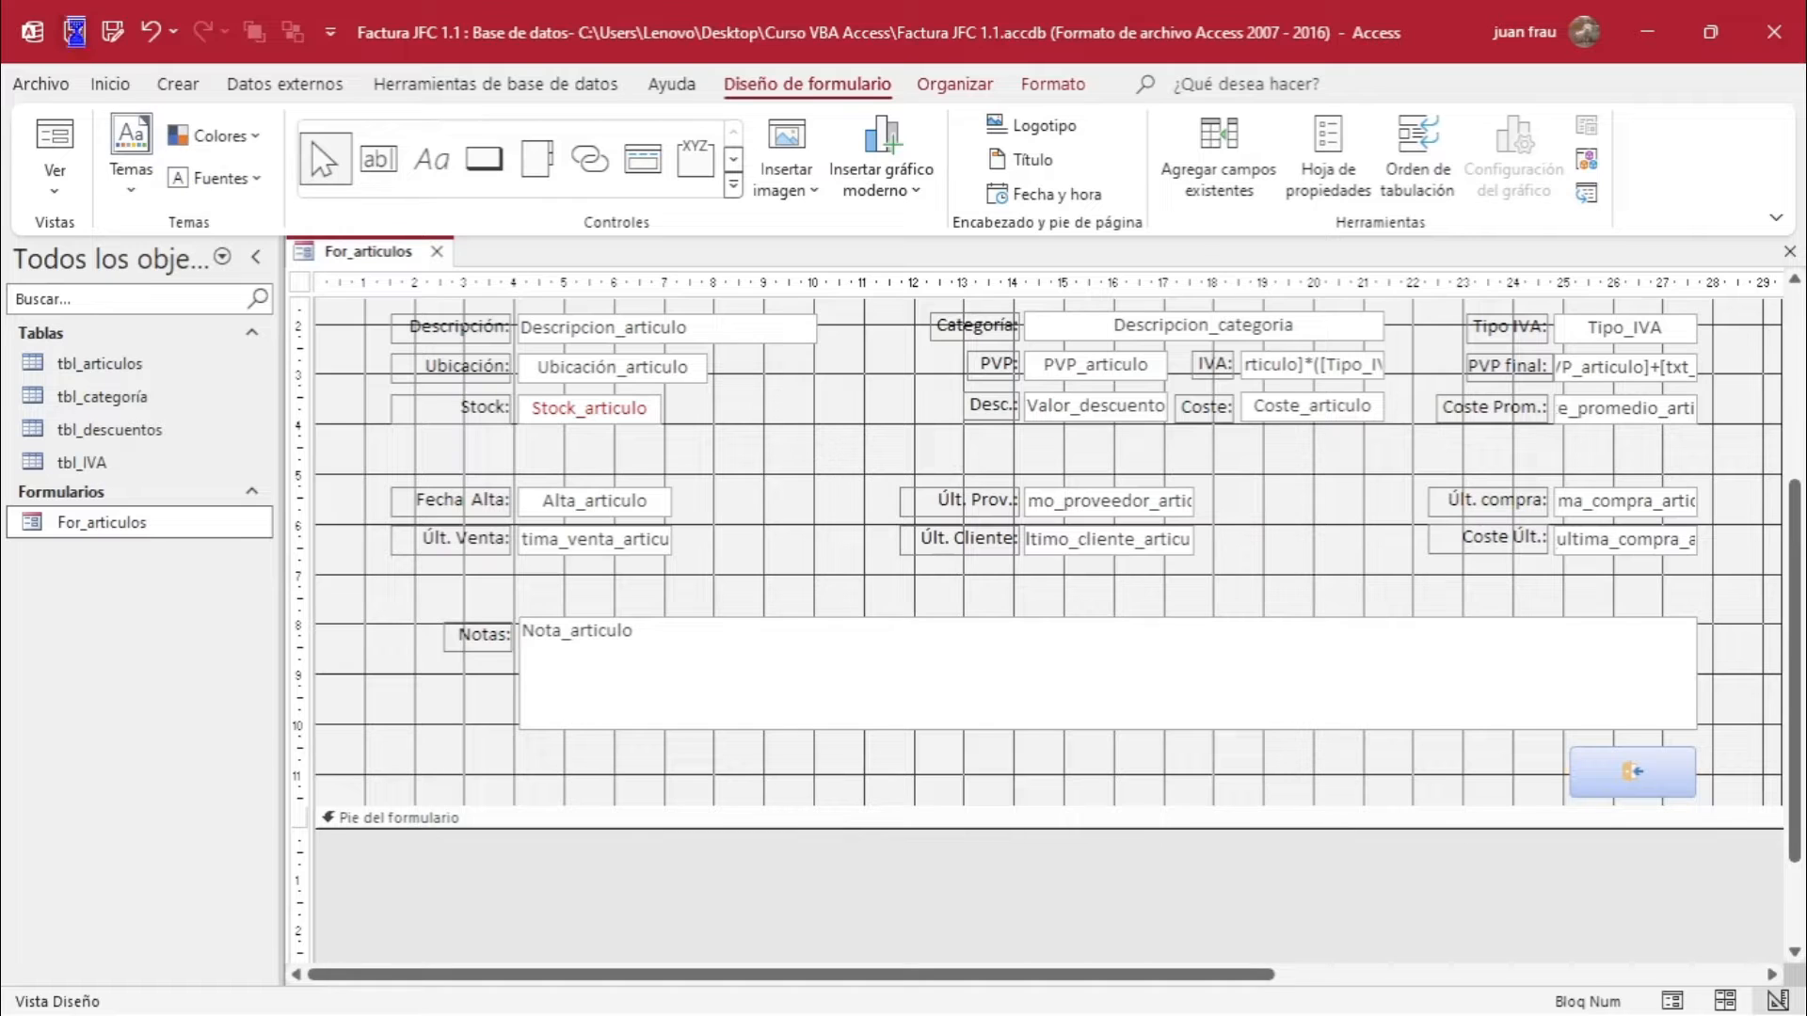
Show the form in form view and test the close-form button.
click(53, 138)
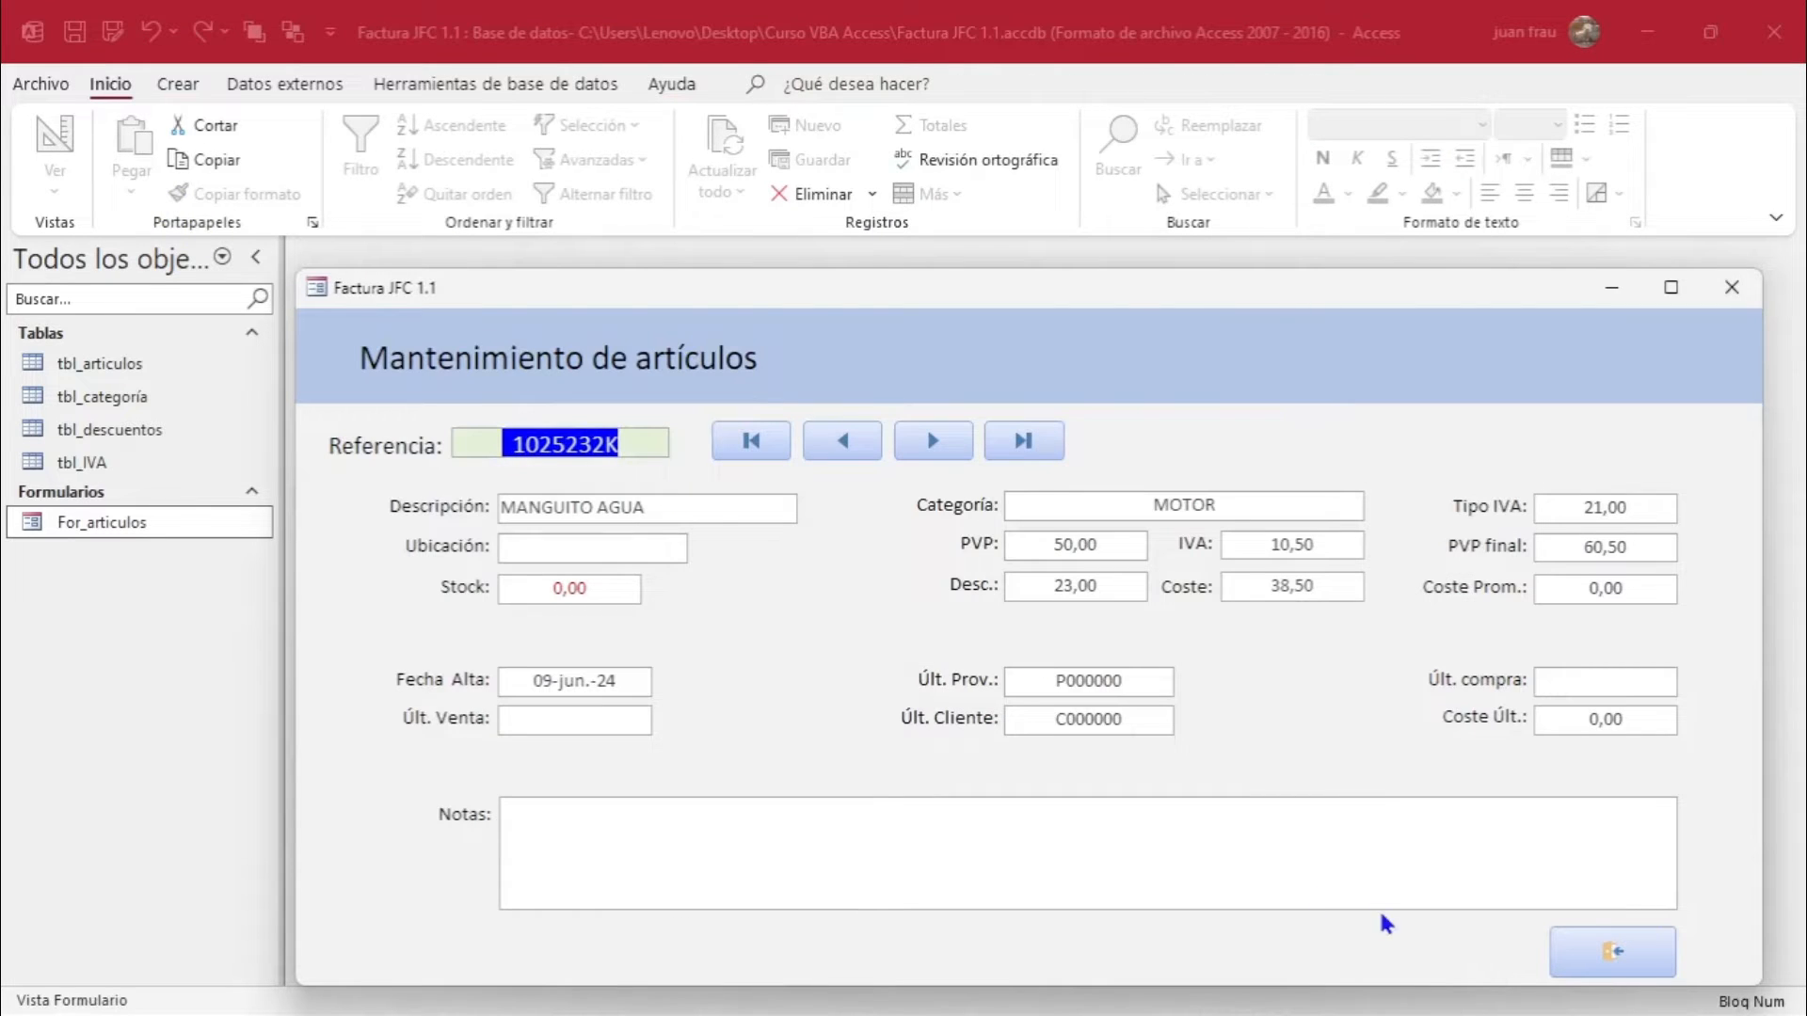
drag(1299, 284, 1271, 125)
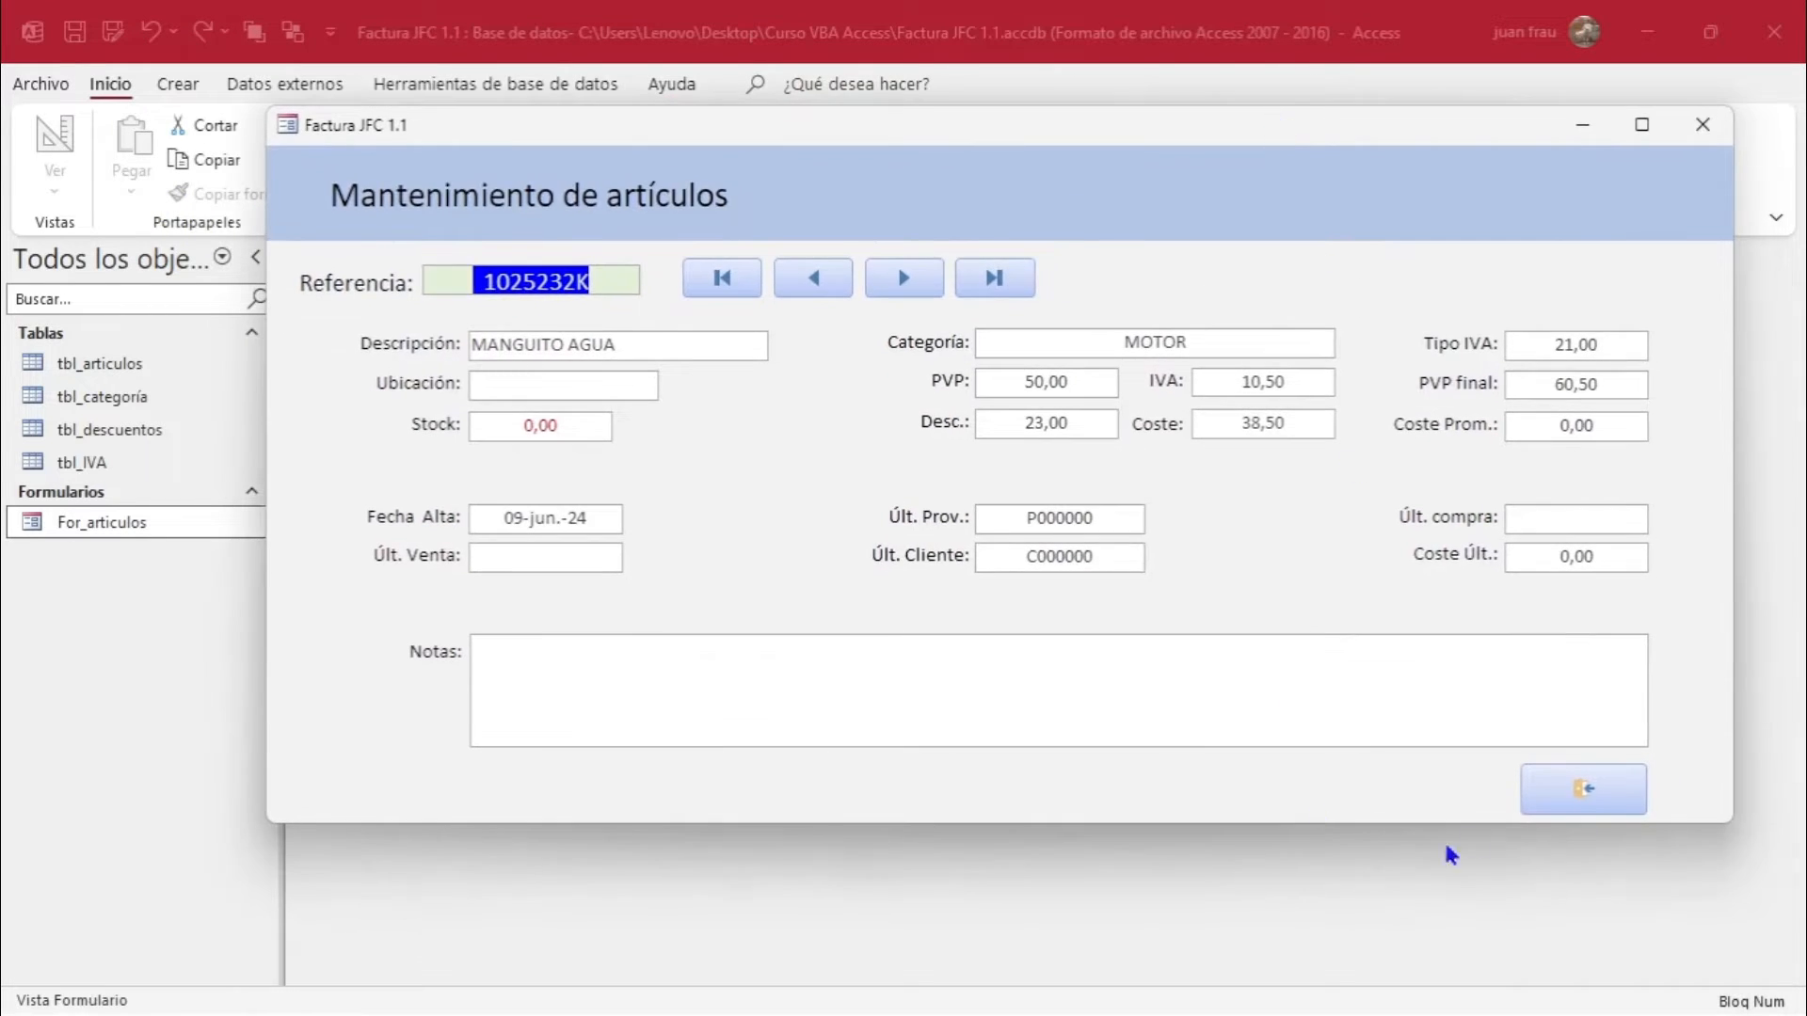
click(1585, 791)
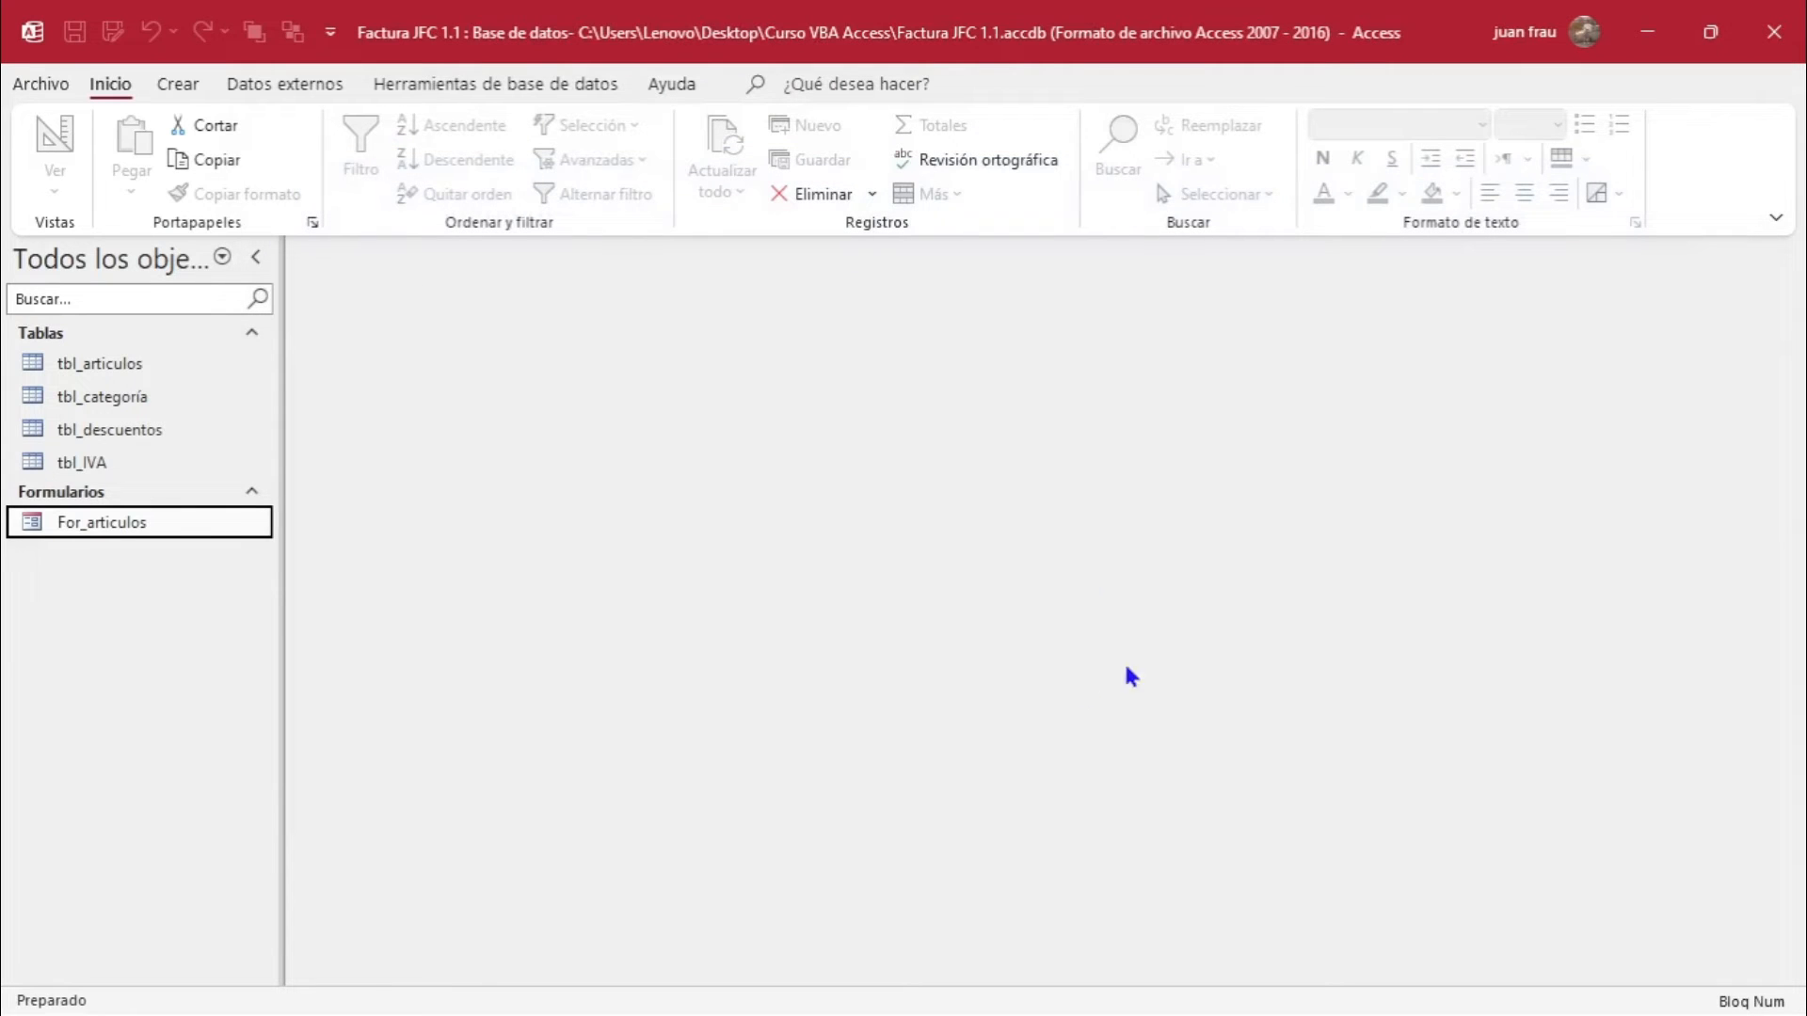
Reopen the For_articulos form, view it in form view and design view, and close it.
double_click(108, 521)
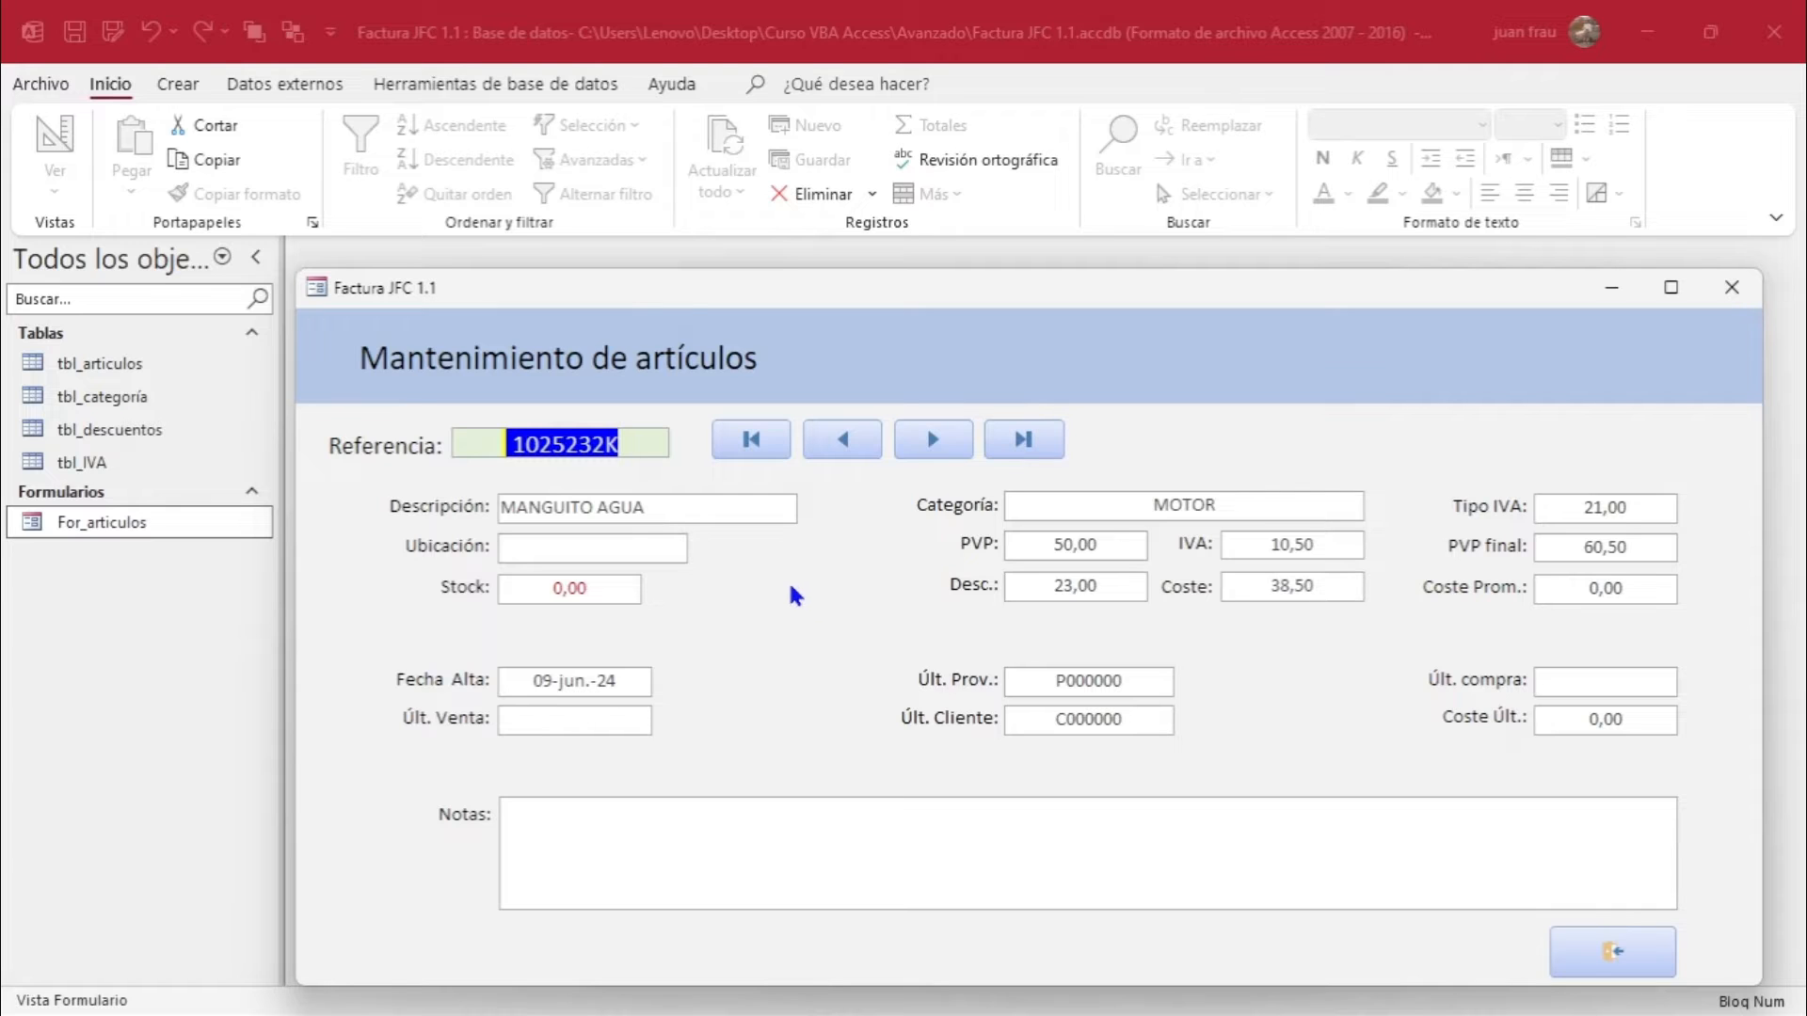
right_click(902, 292)
click(943, 463)
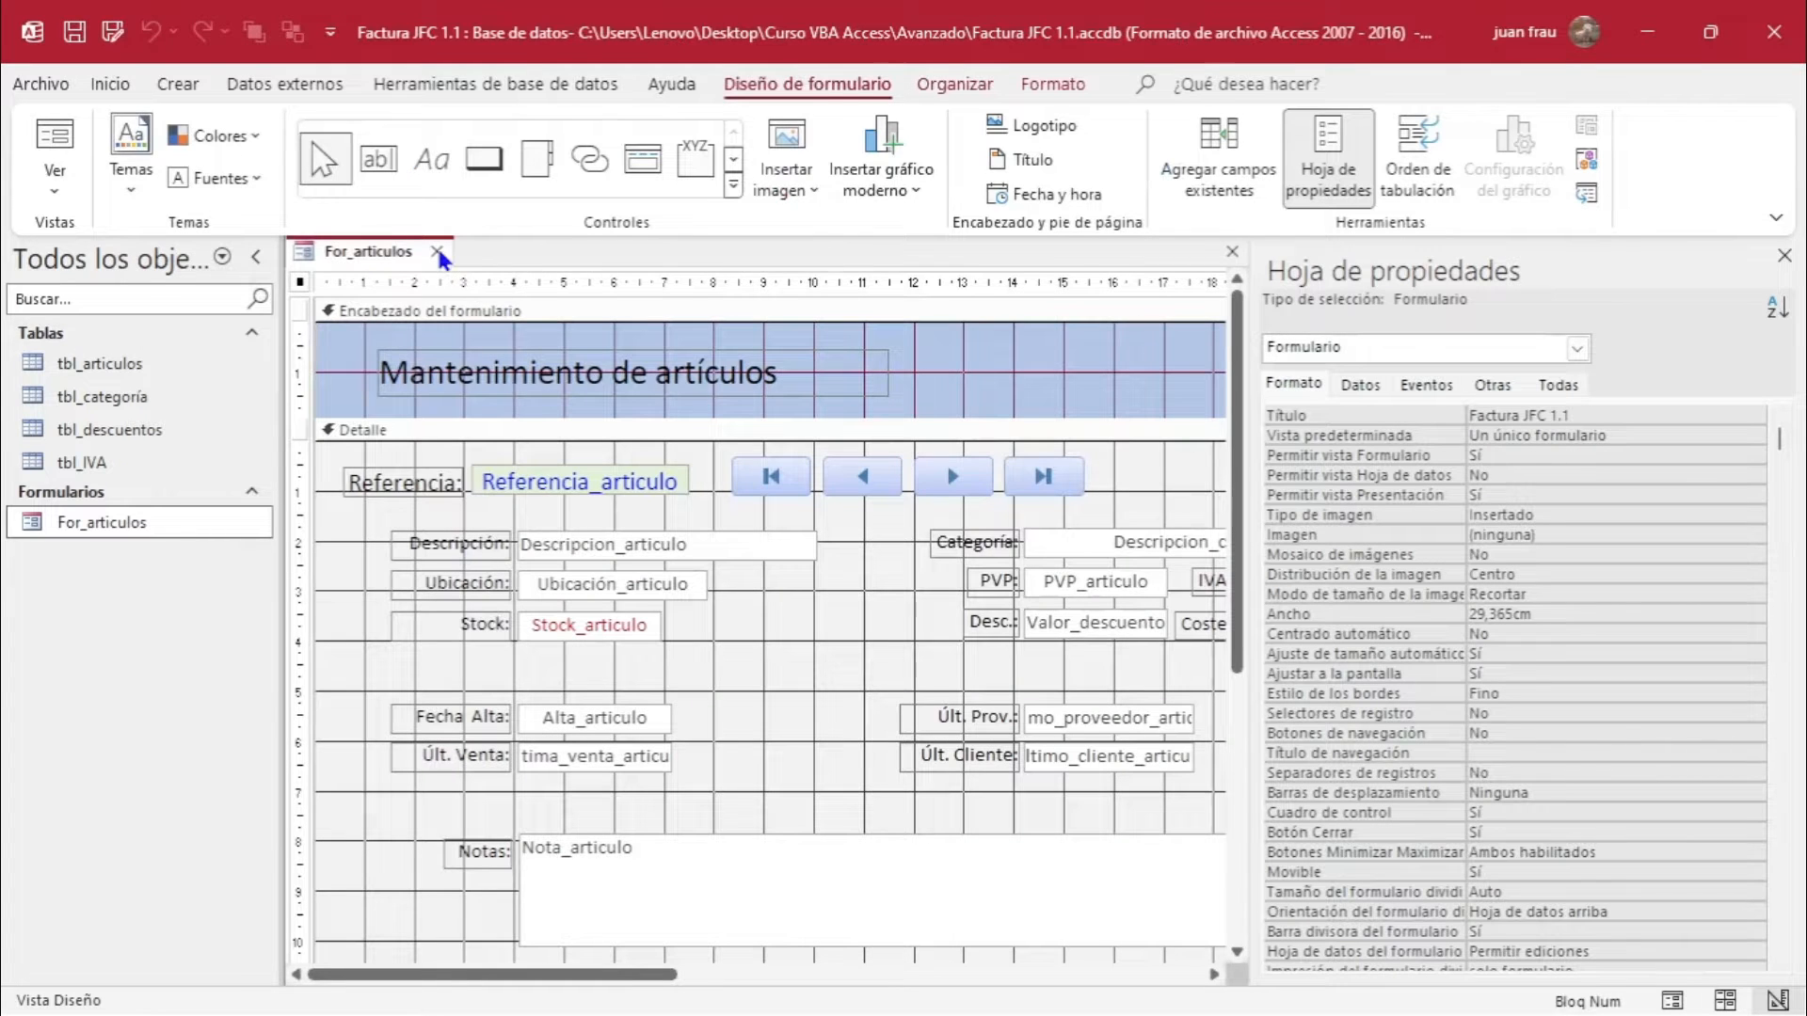
click(438, 252)
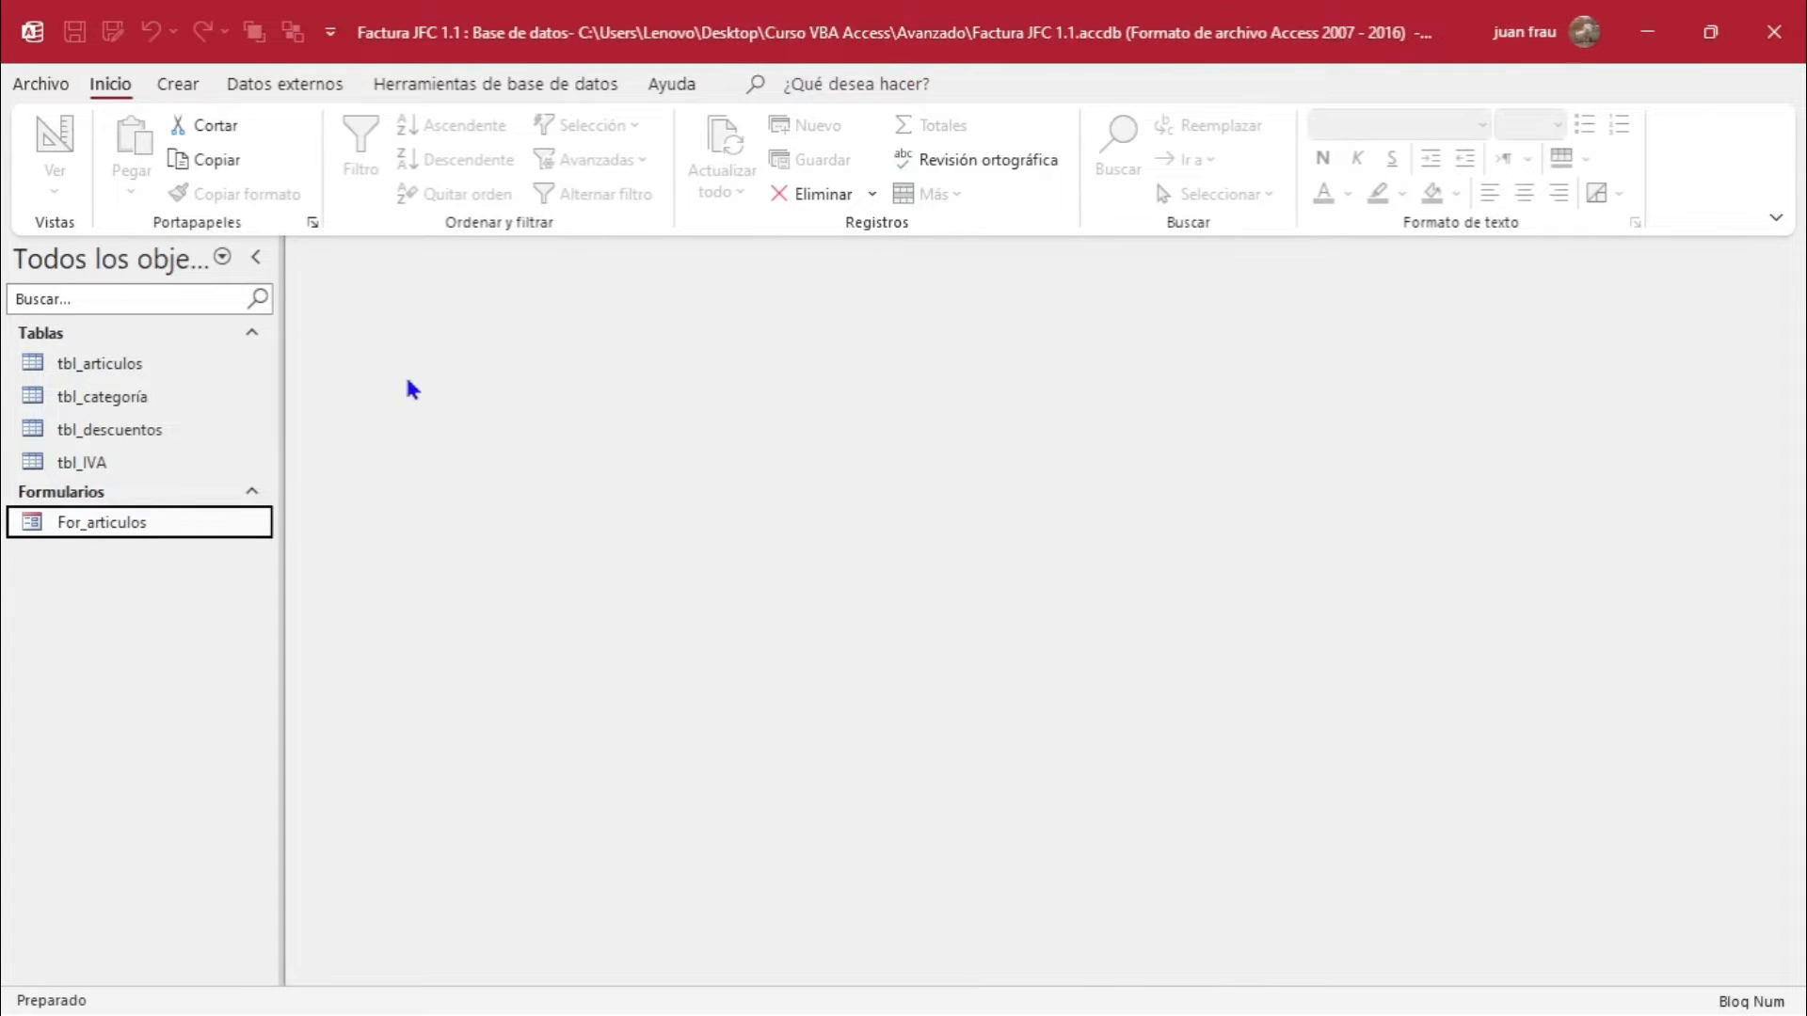
Open the tbl_articulos table and examine the options of the Find dialog, closing it without searching.
double_click(141, 364)
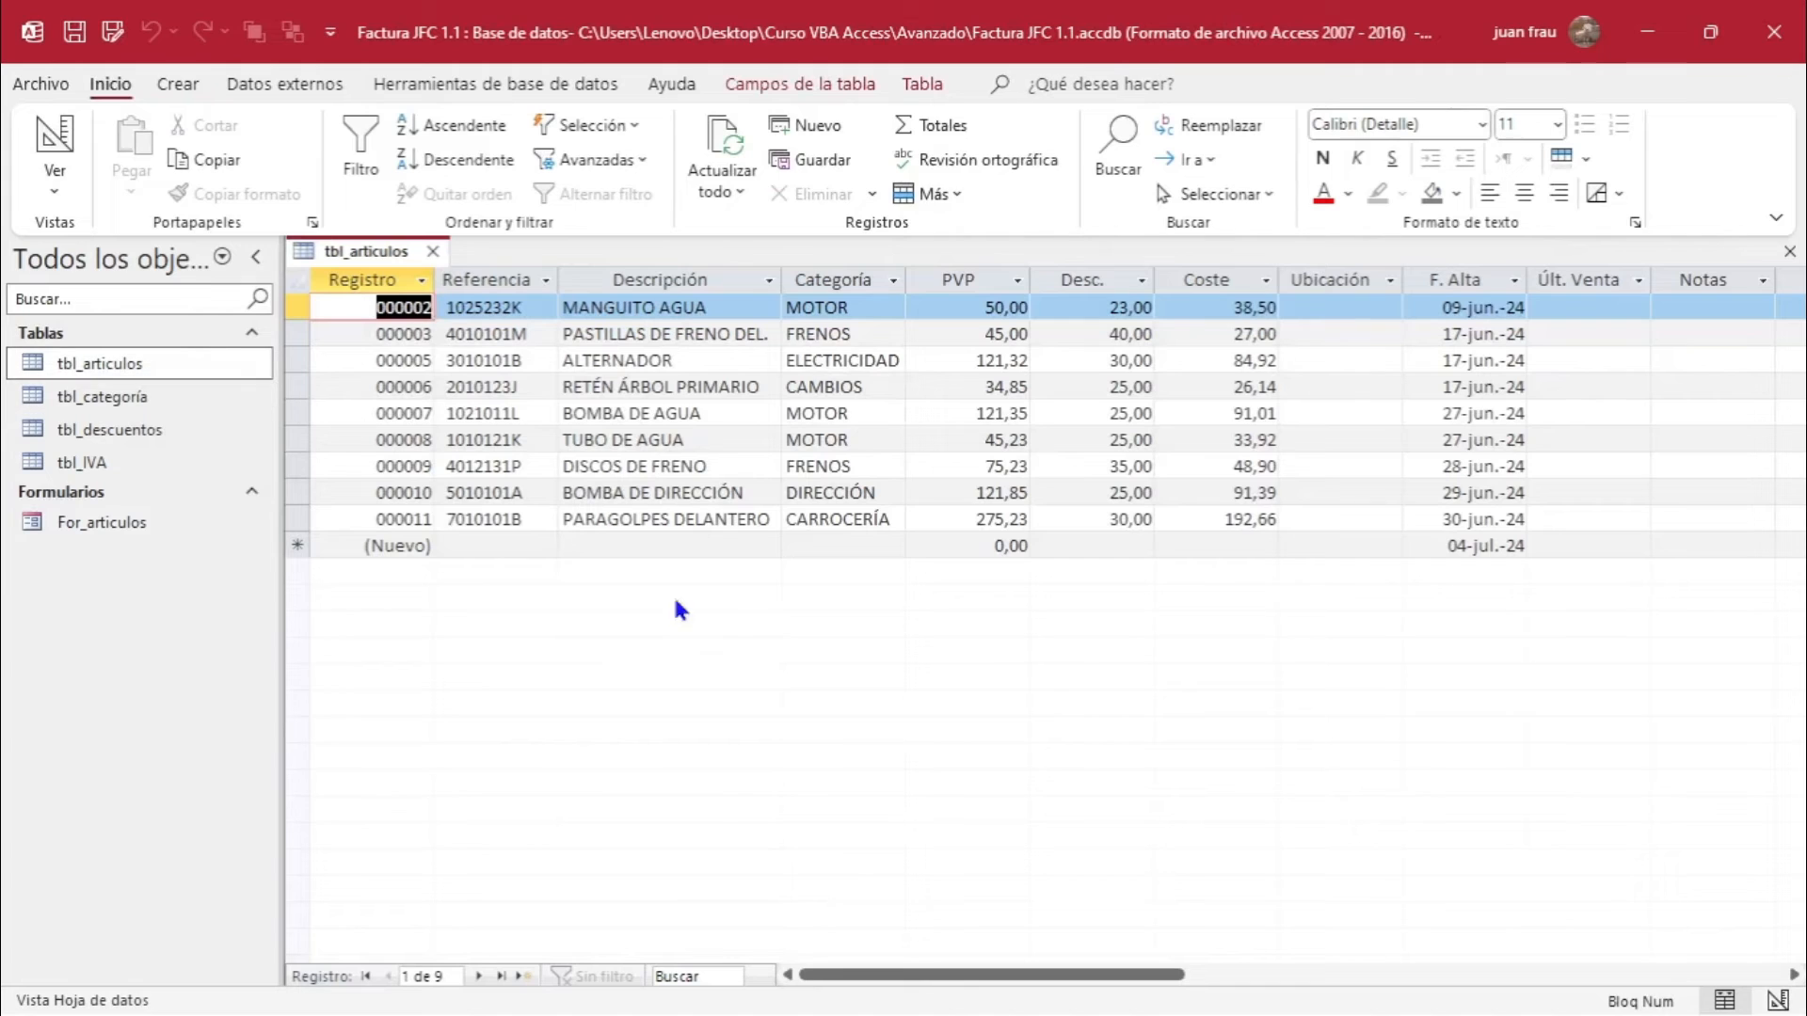
click(1120, 151)
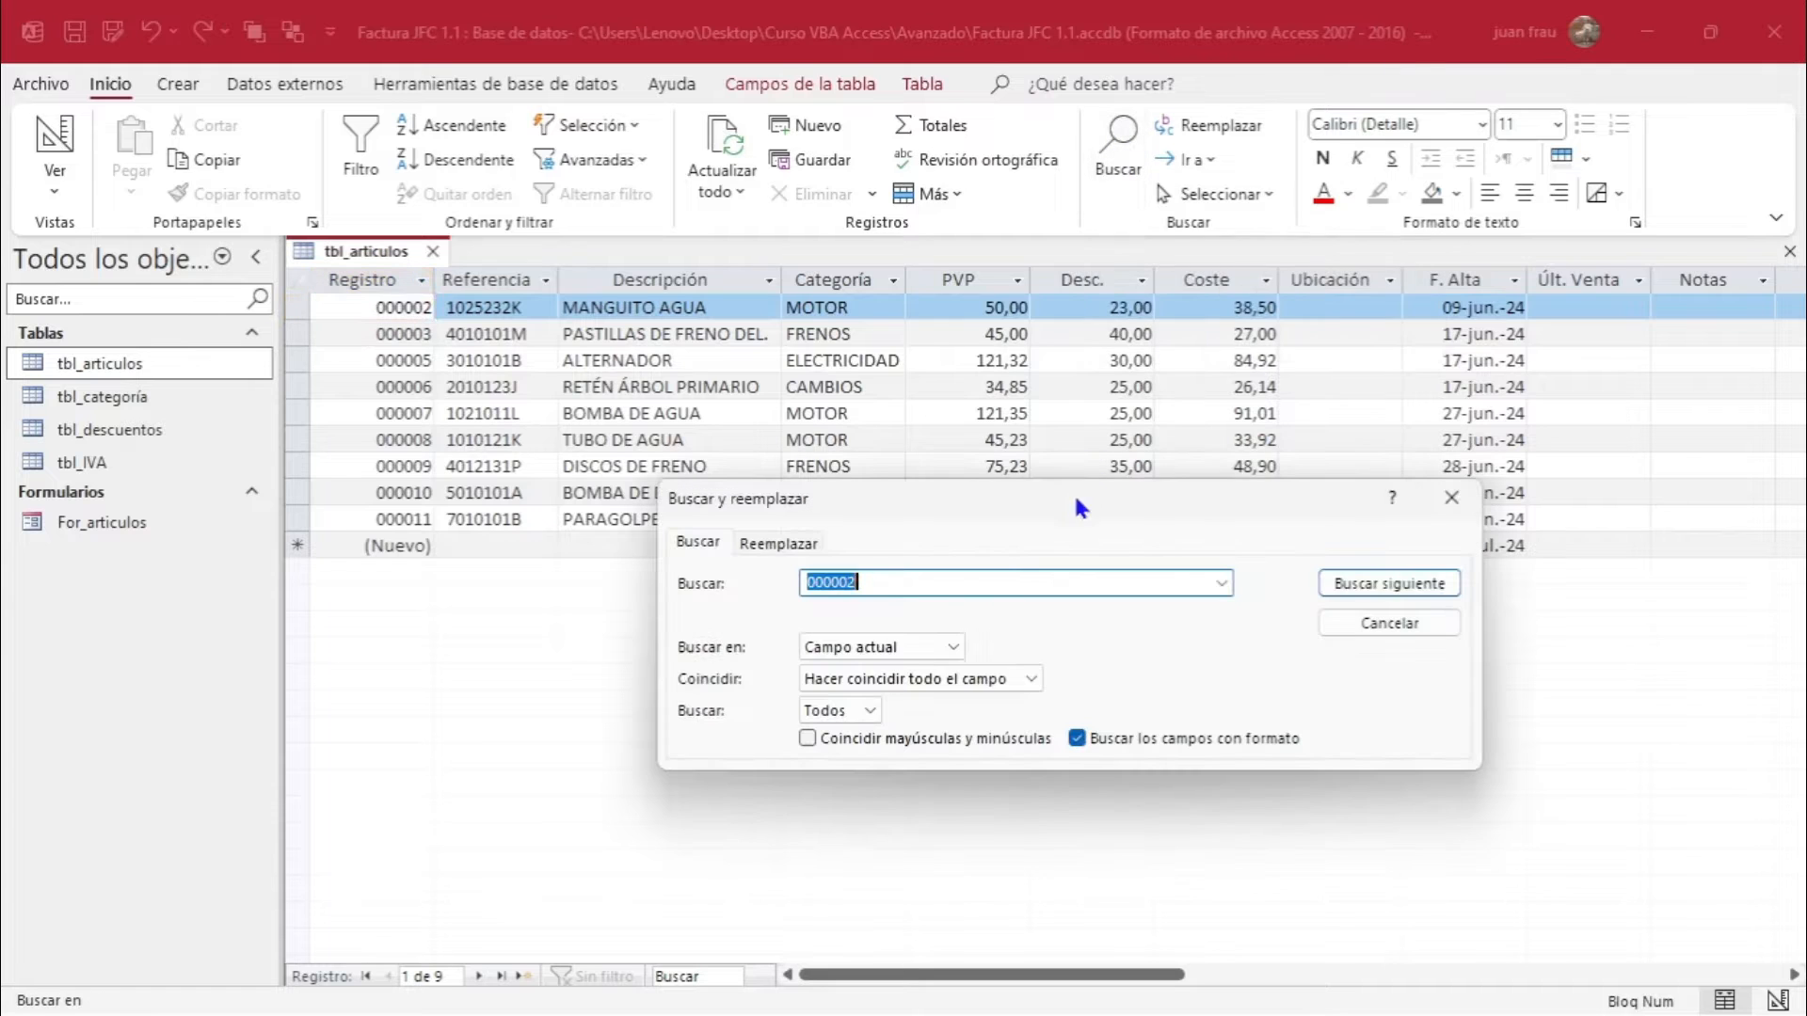
drag(995, 360, 970, 344)
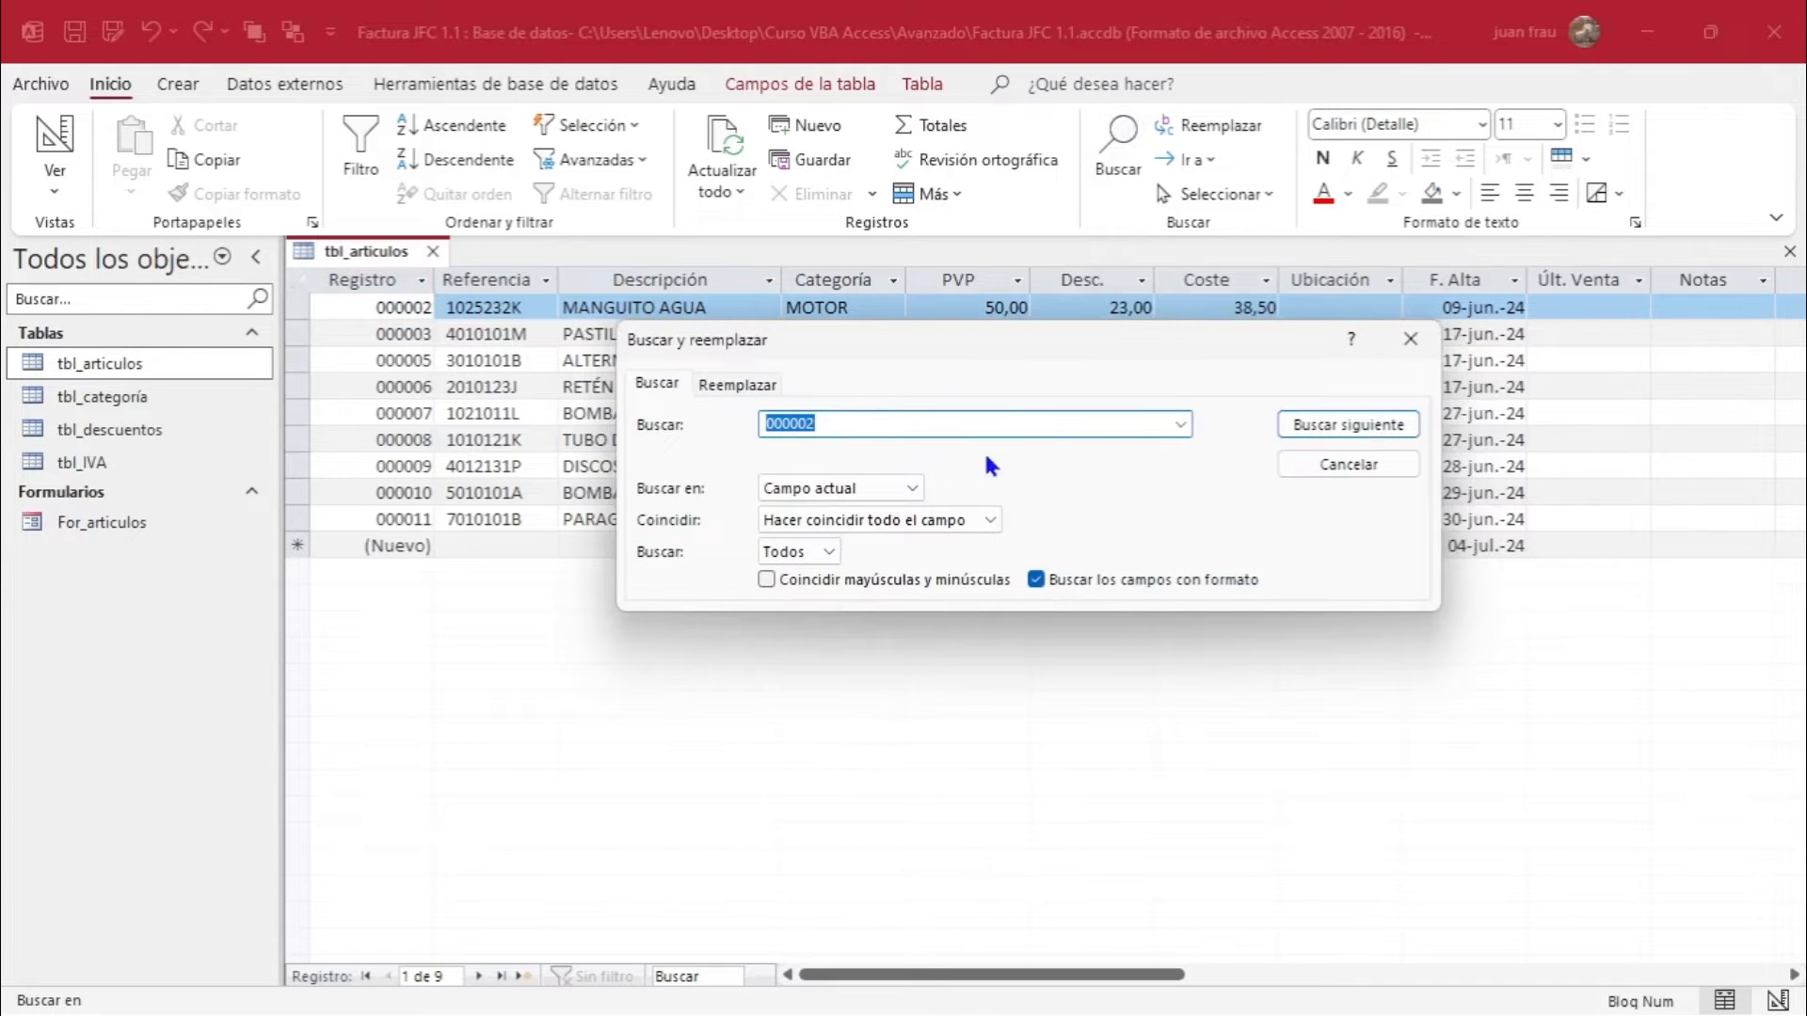
click(1349, 464)
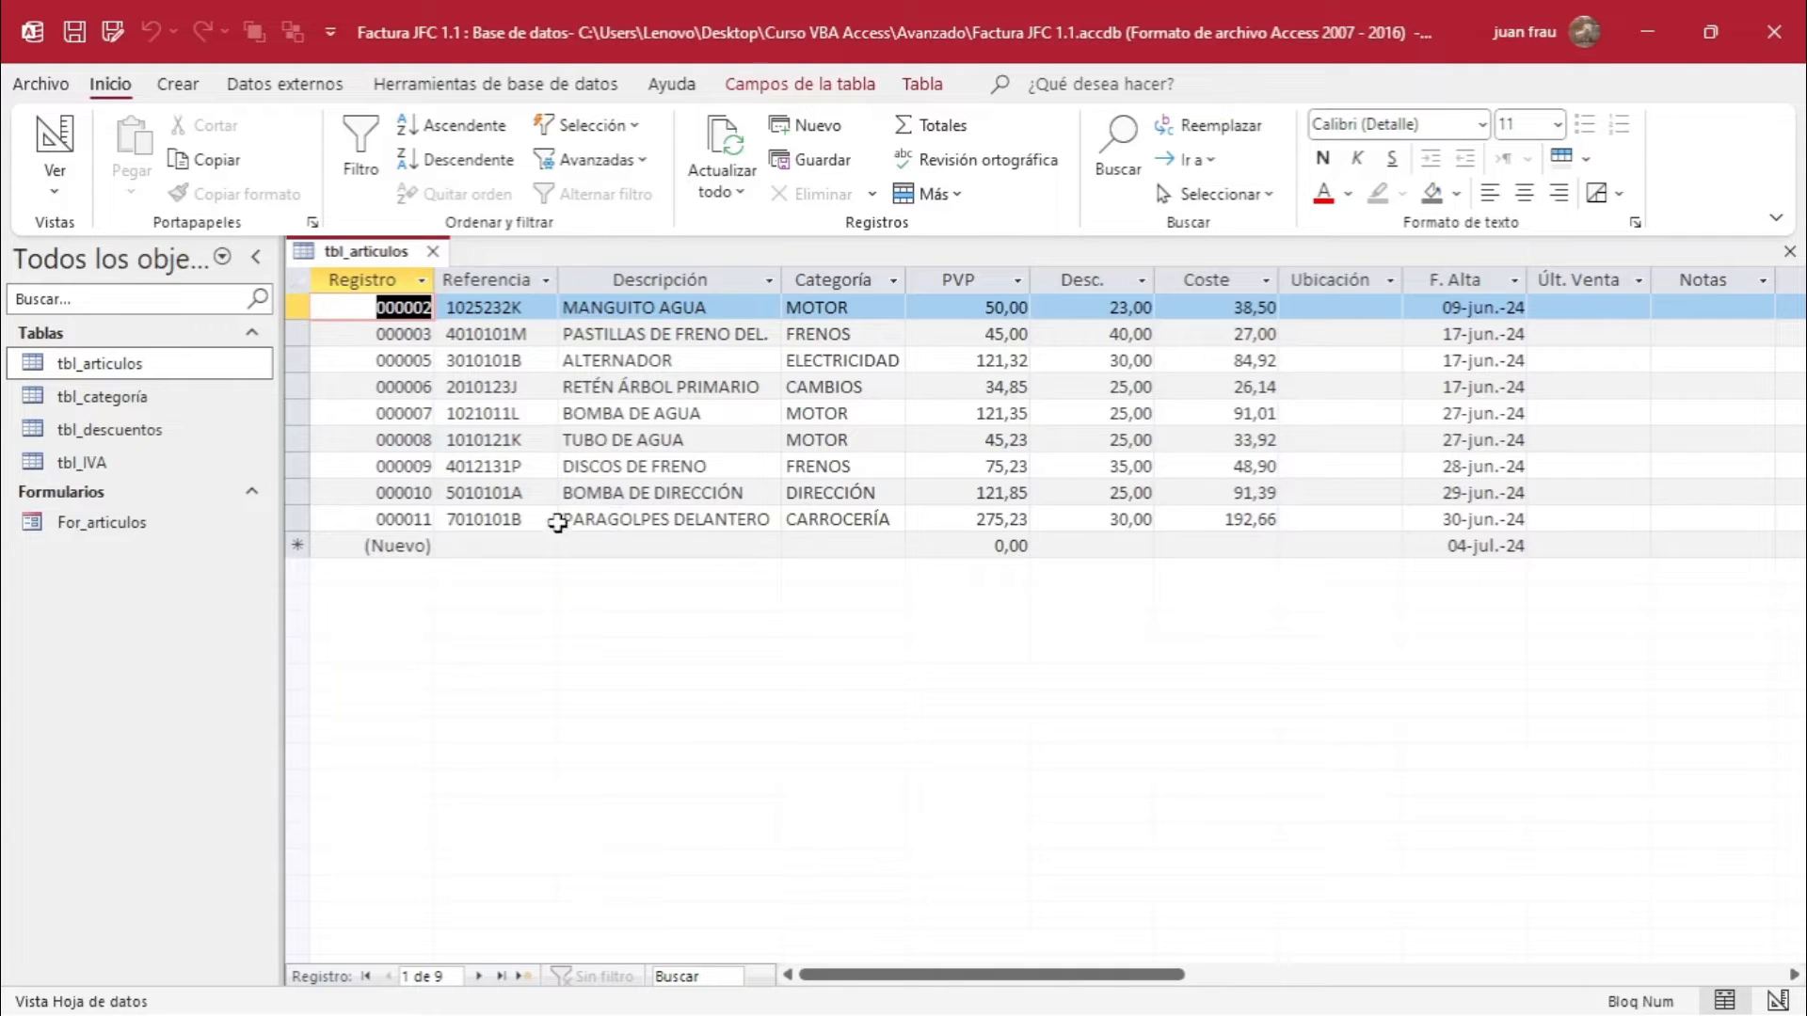
Search the Referencia field of the articles table for 1010121k, matching the whole field.
click(502, 308)
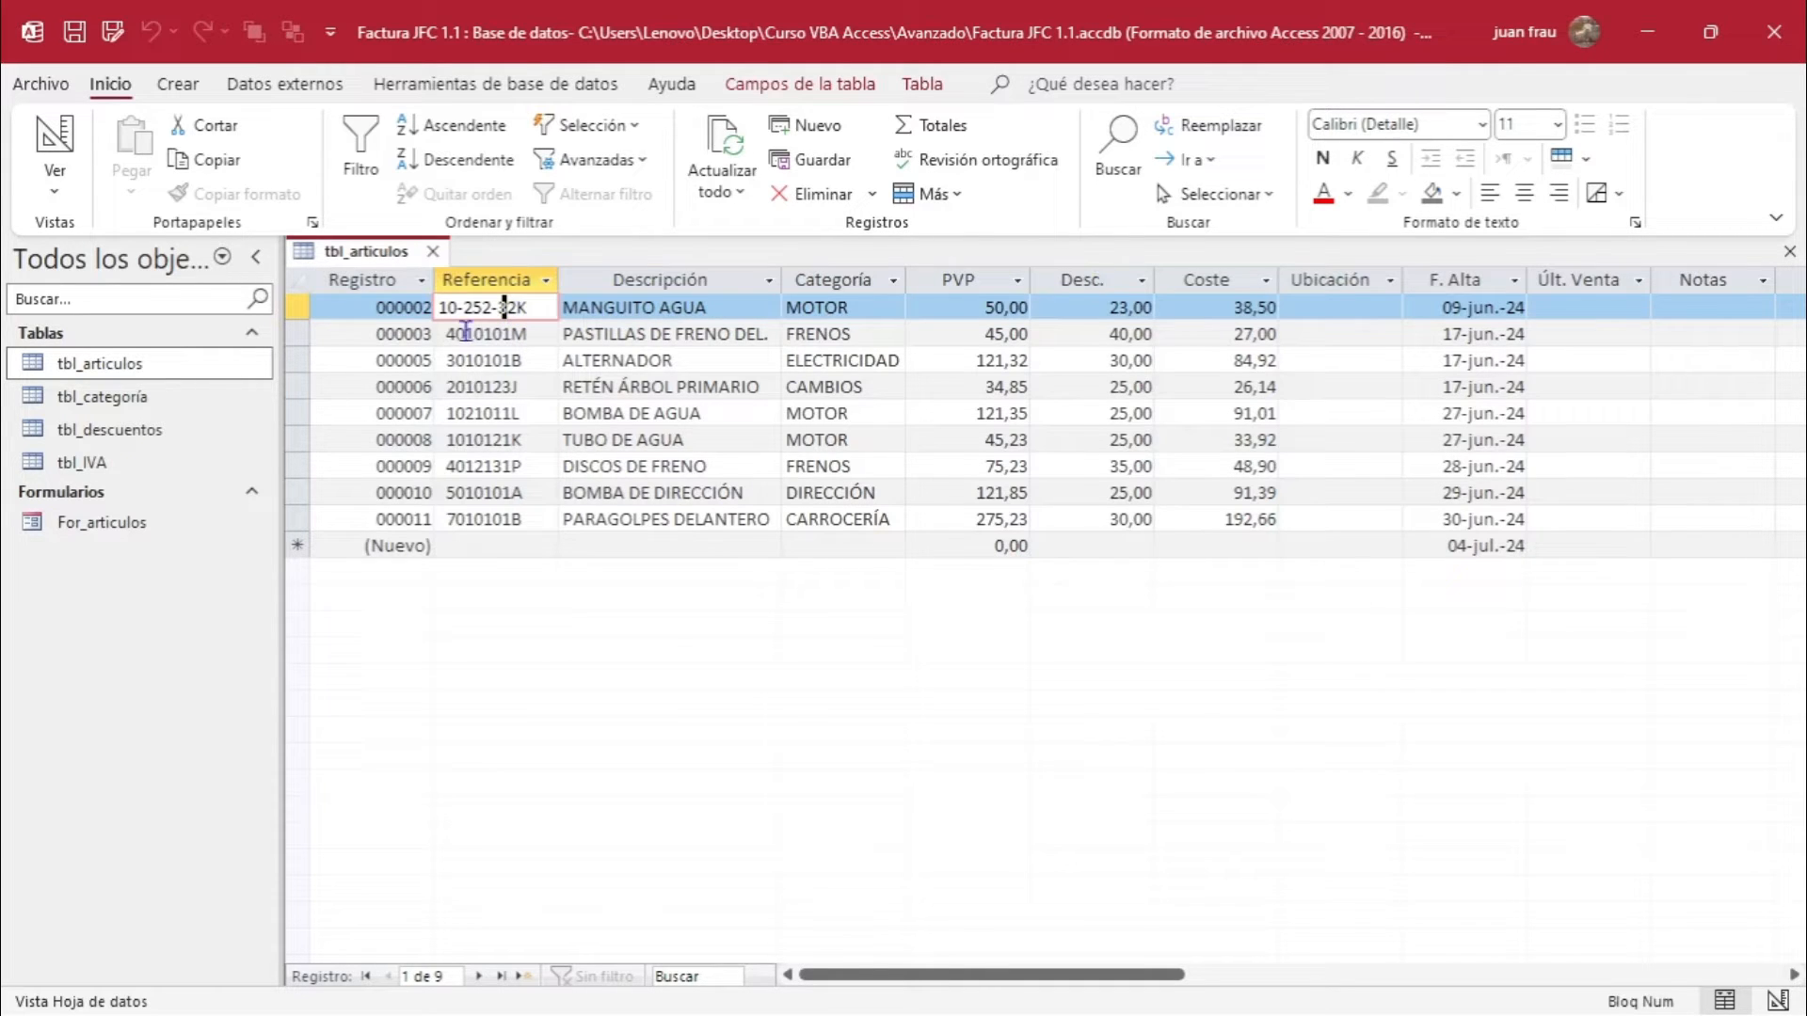
click(1107, 158)
drag(991, 351, 1095, 383)
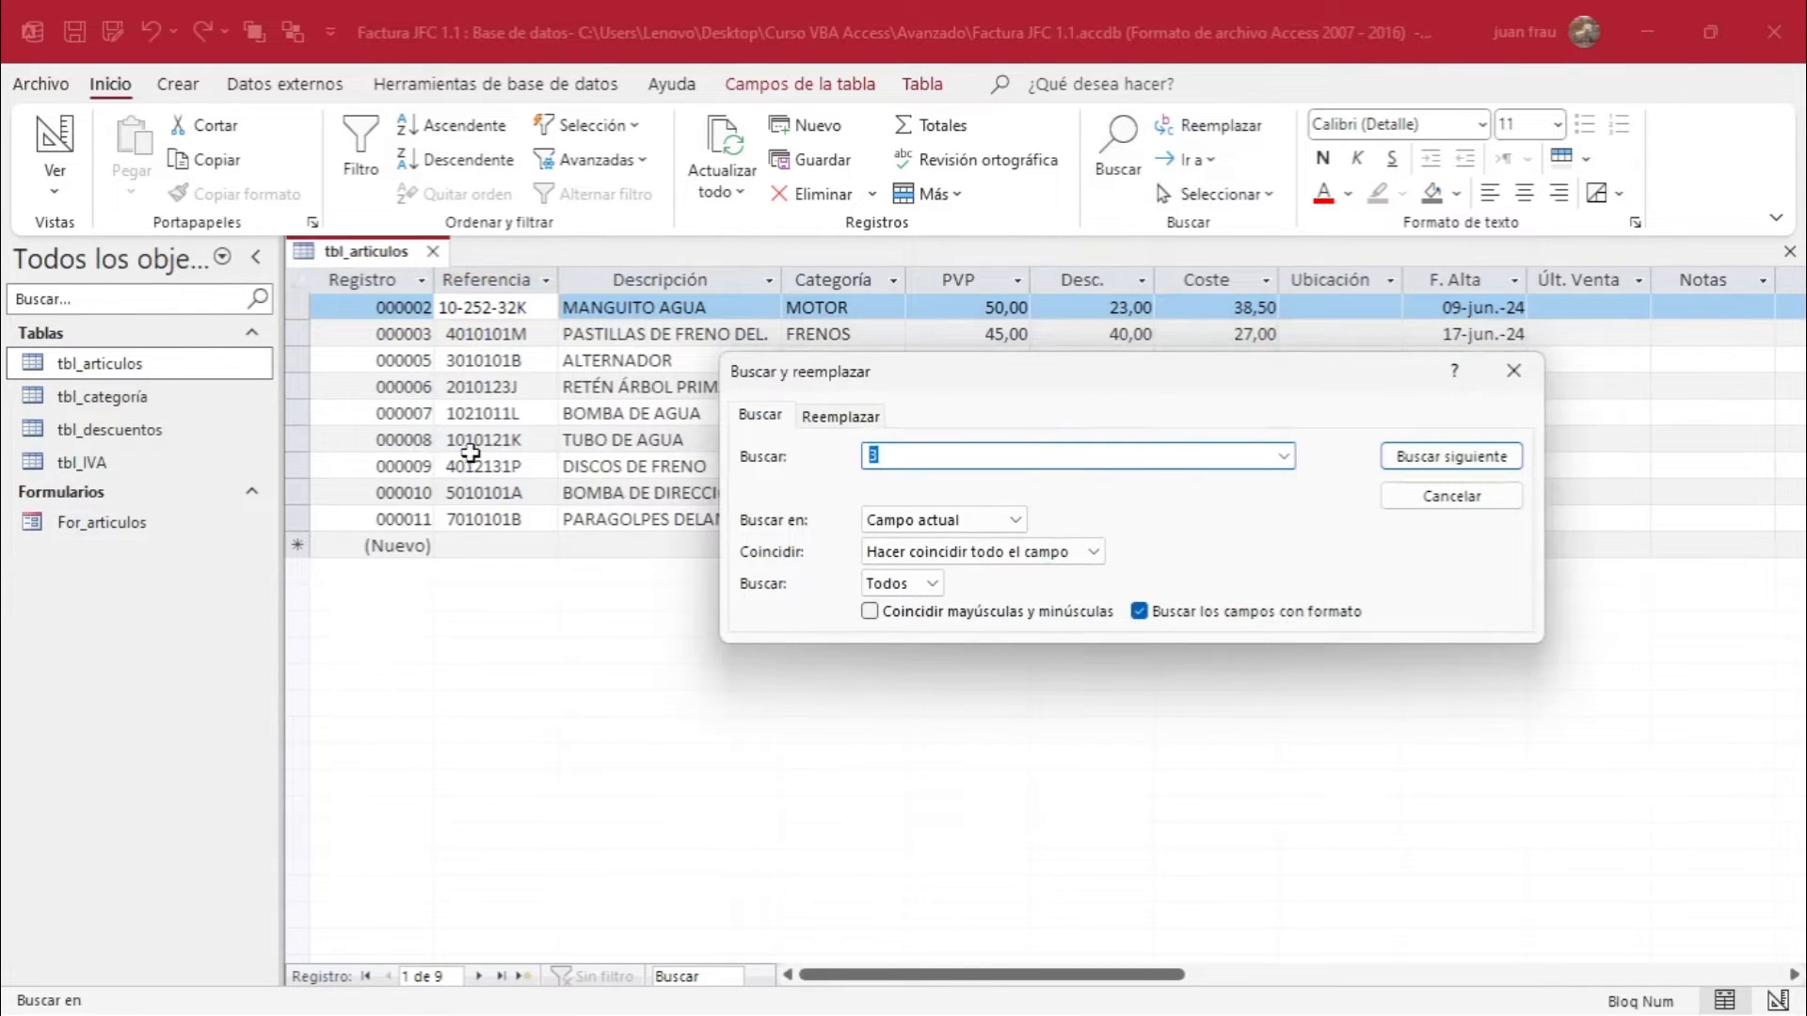
text(1010121k)
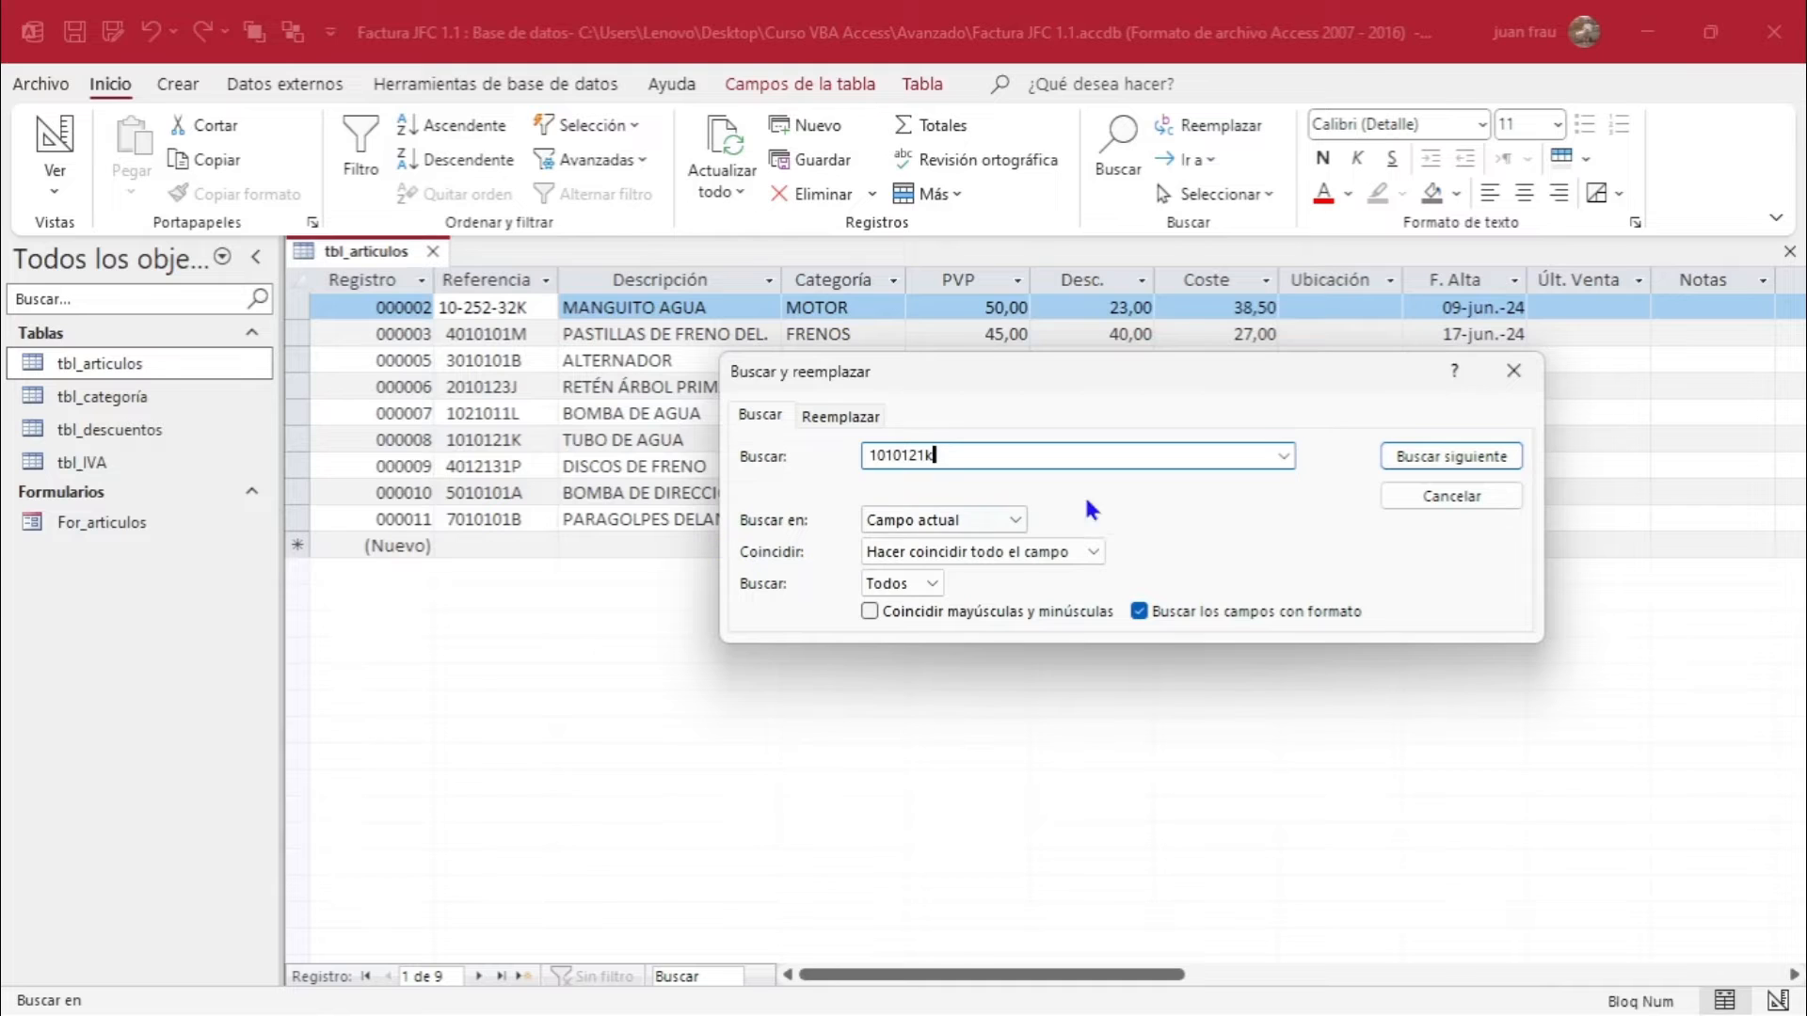
click(1402, 456)
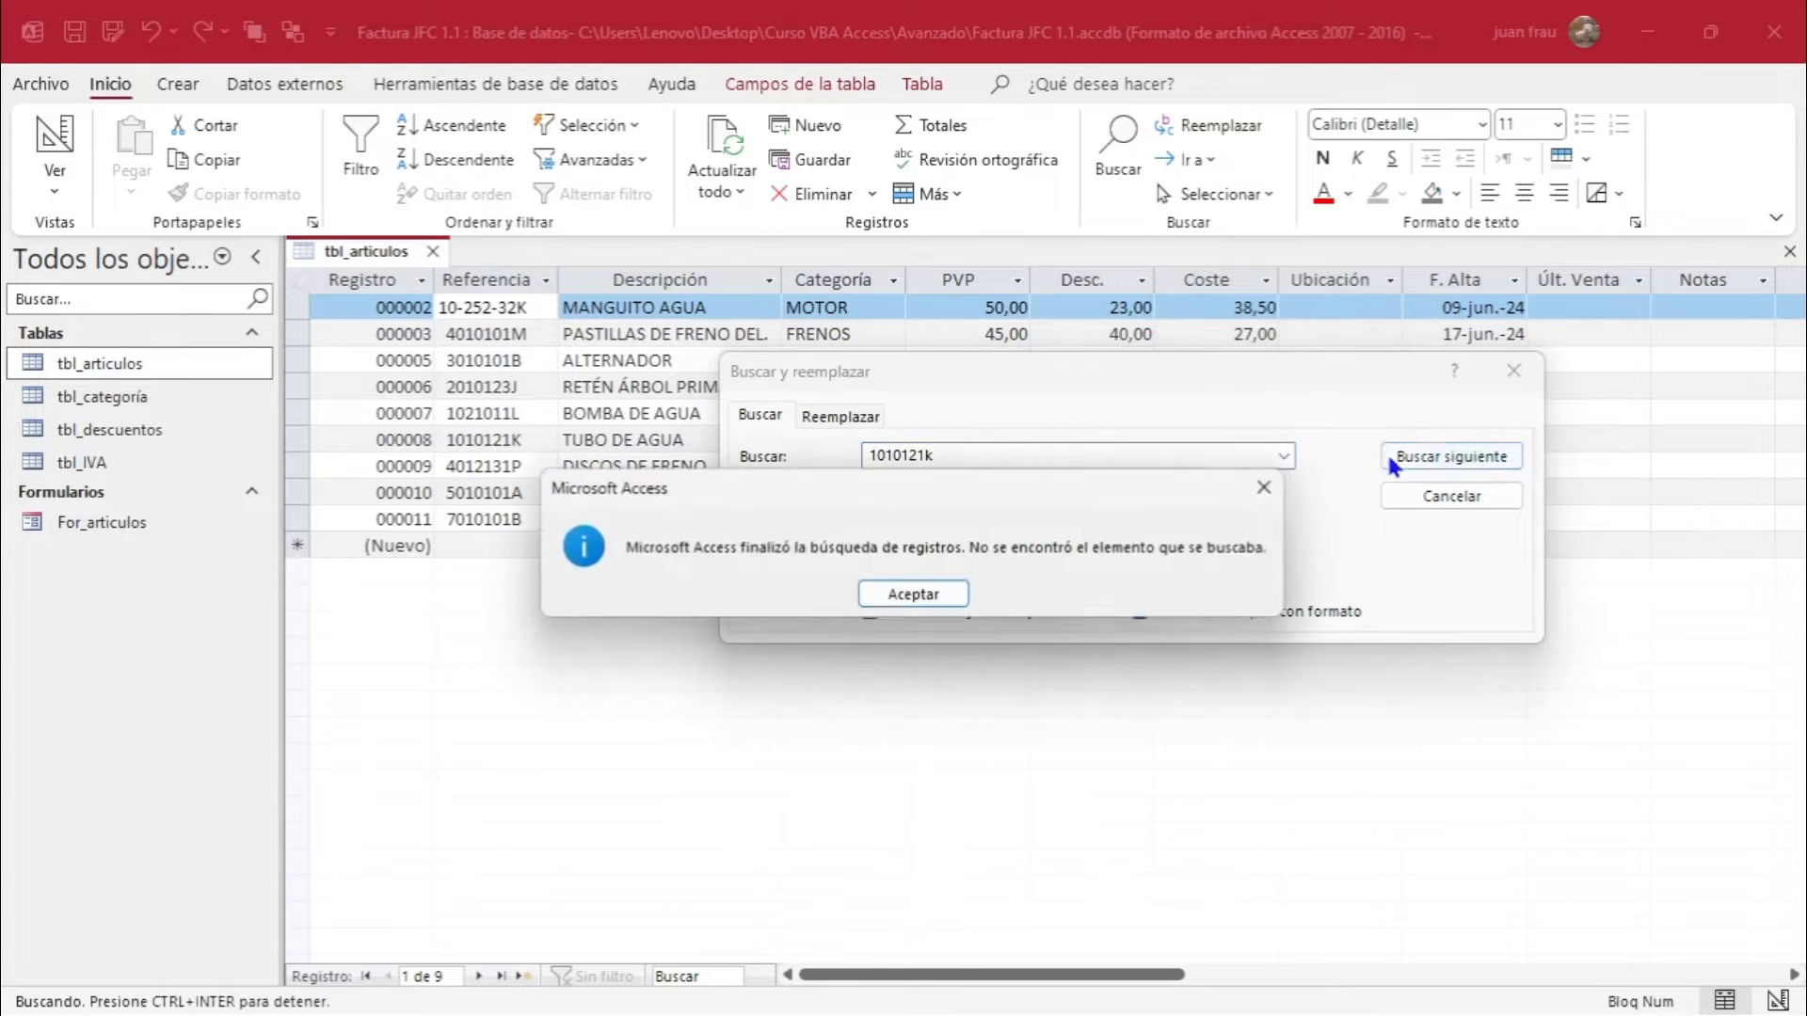
click(918, 594)
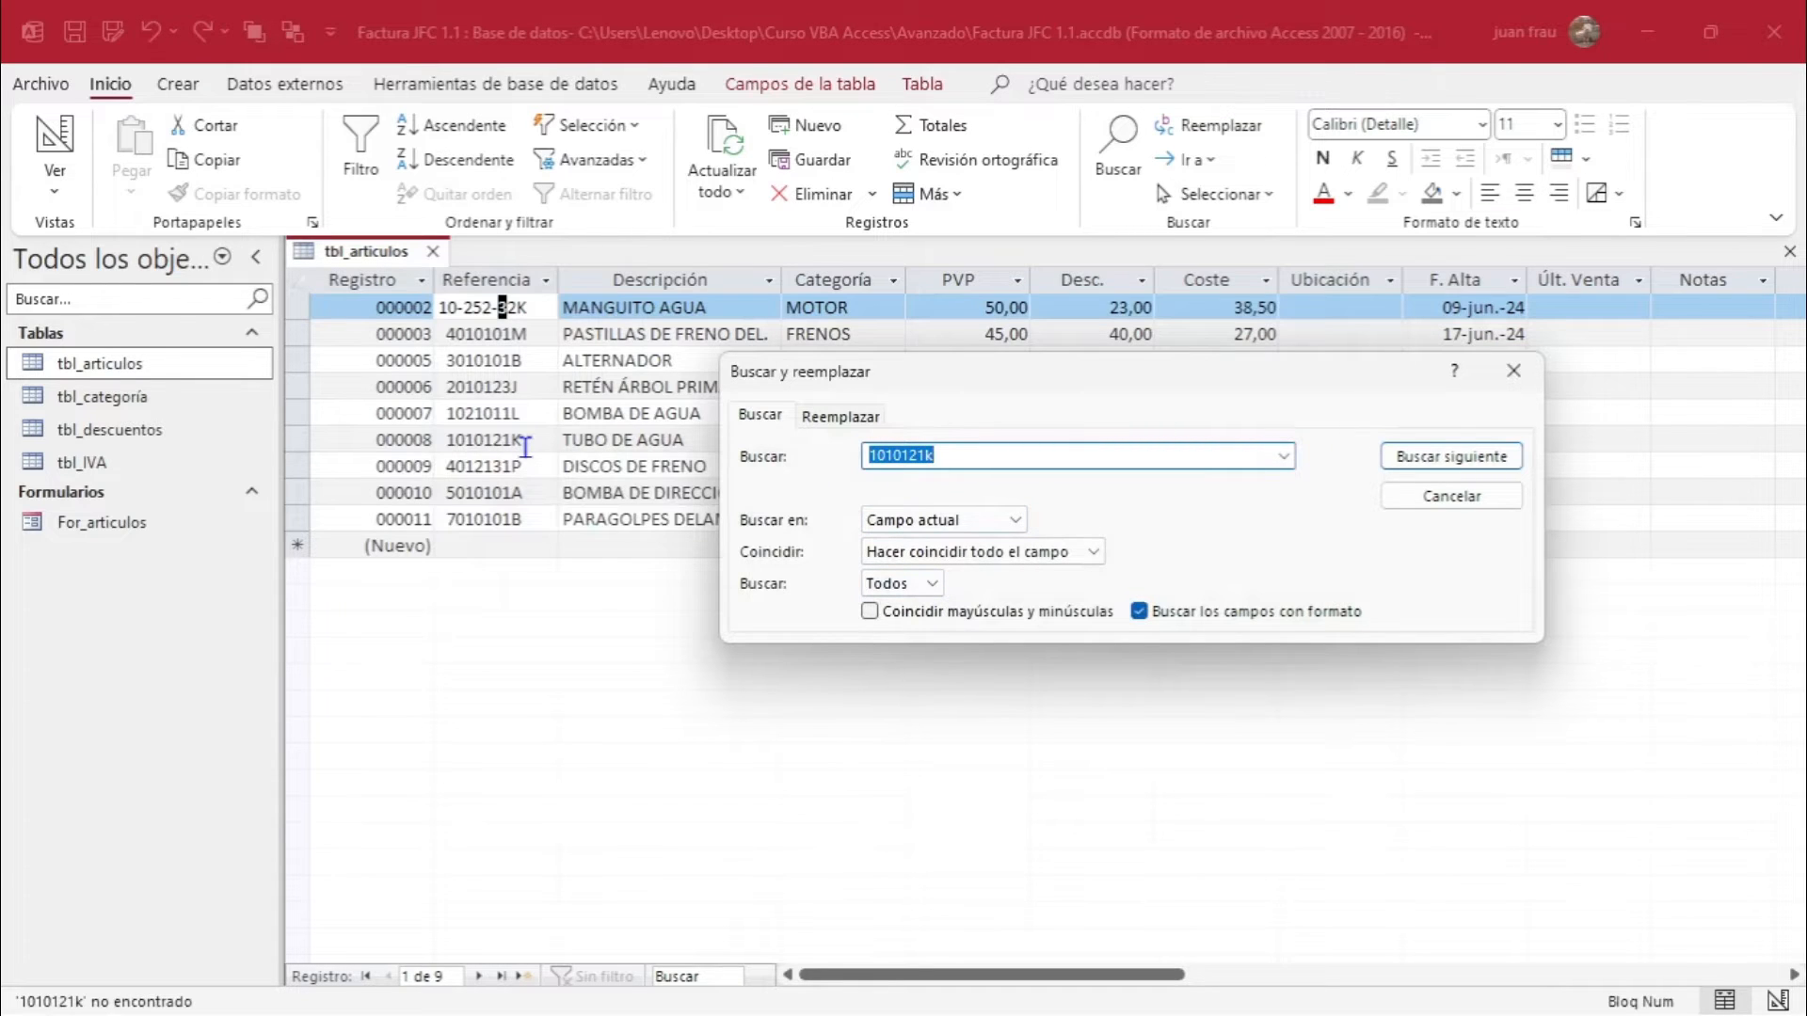
Repeat the reference search with leading spaces before 1010121k, and close the Find dialog.
click(870, 456)
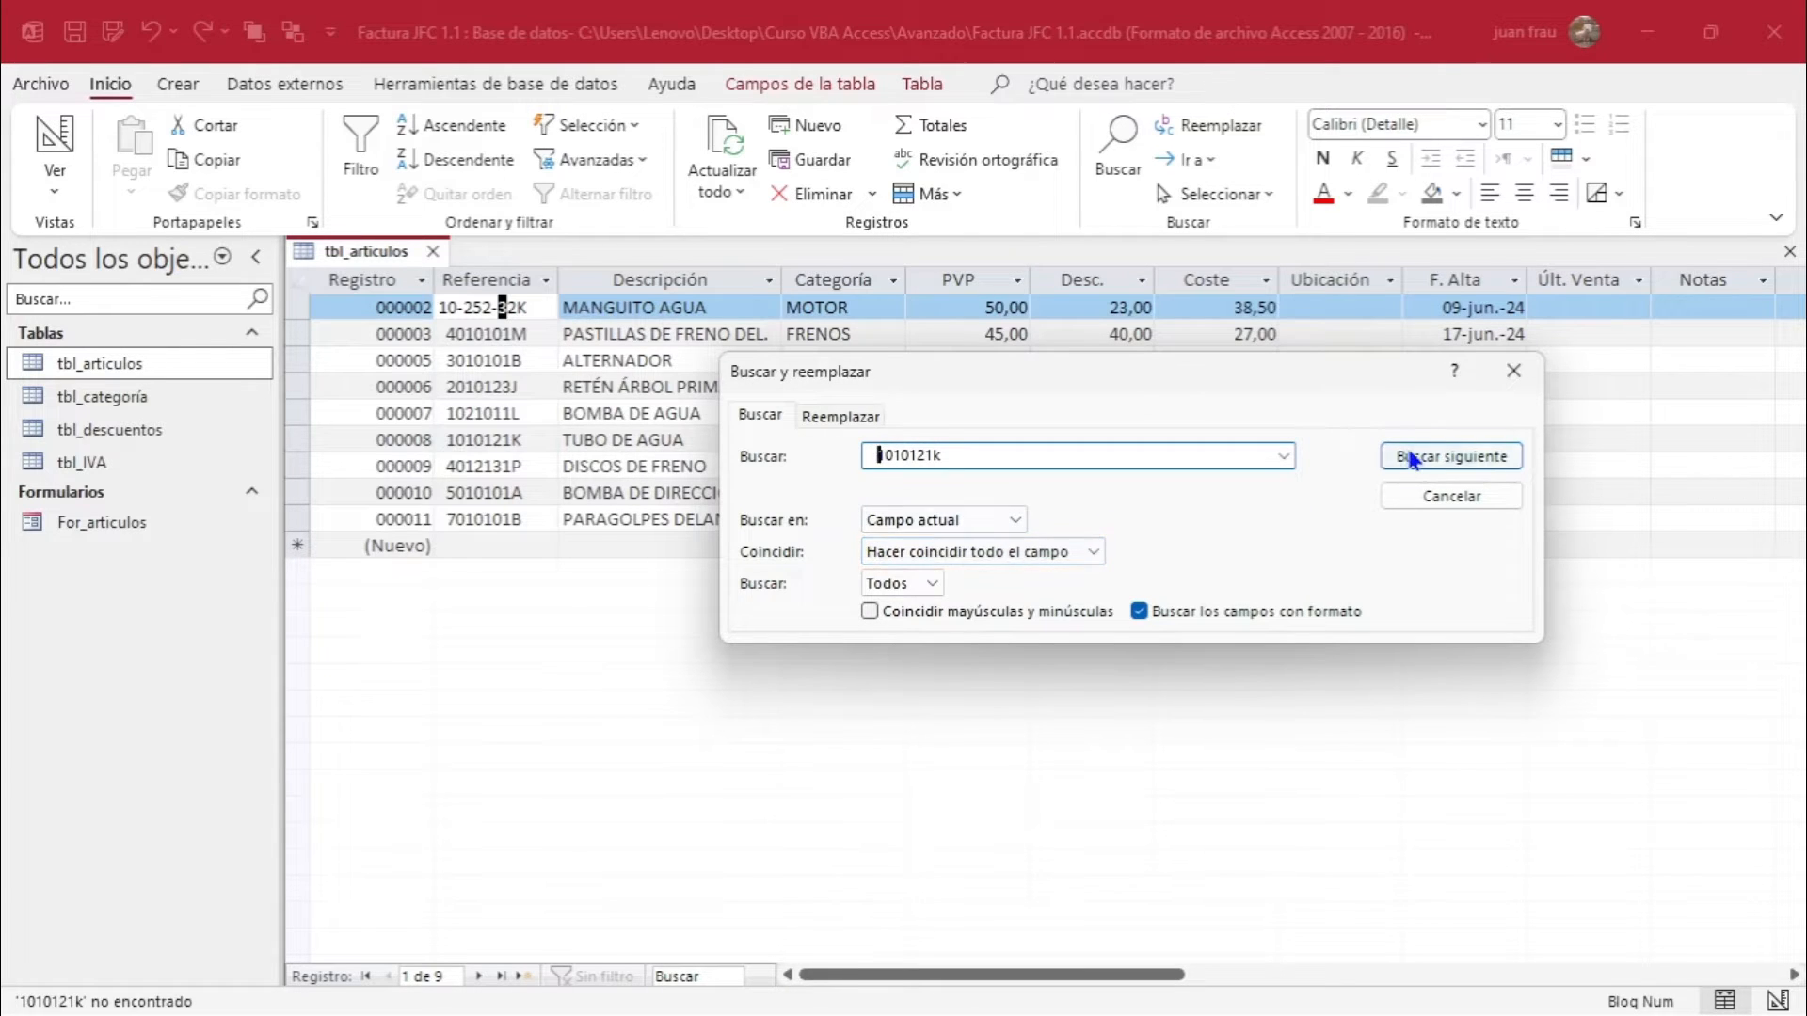
click(1452, 457)
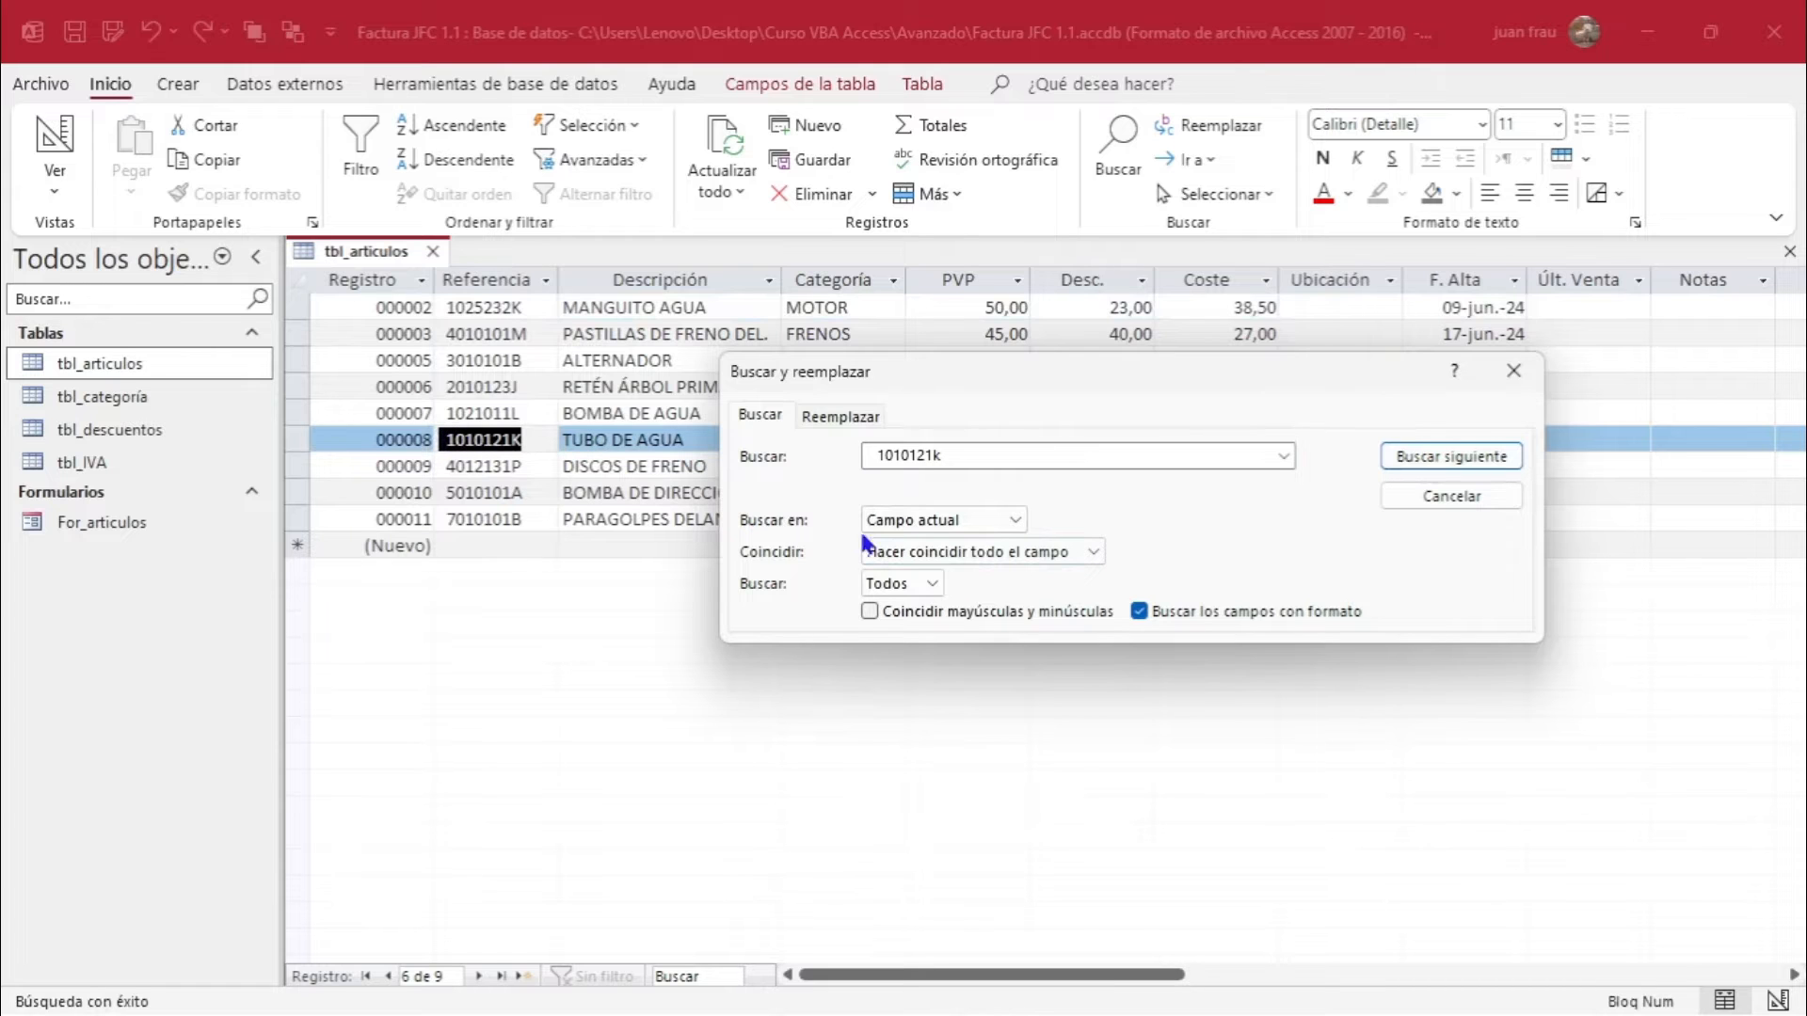
click(1420, 499)
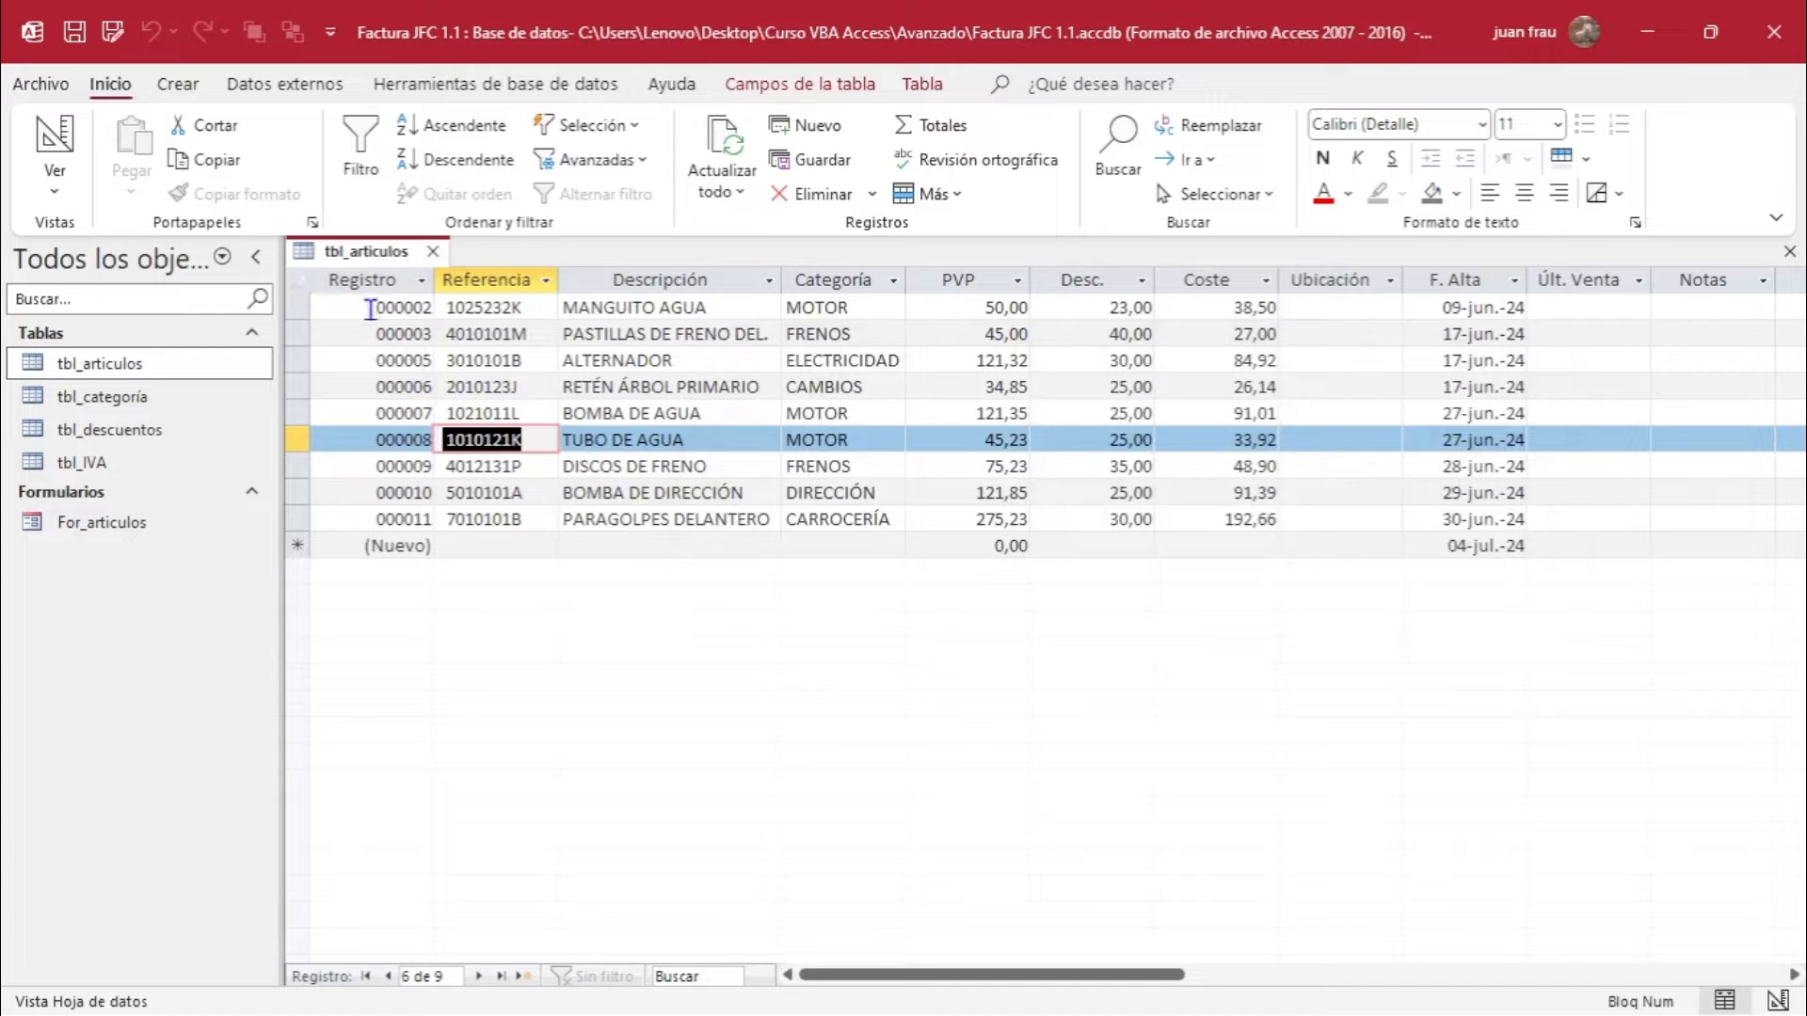
Switch tbl_articulos to design view and examine the format and input mask of the Referencia_articulo field.
right_click(363, 237)
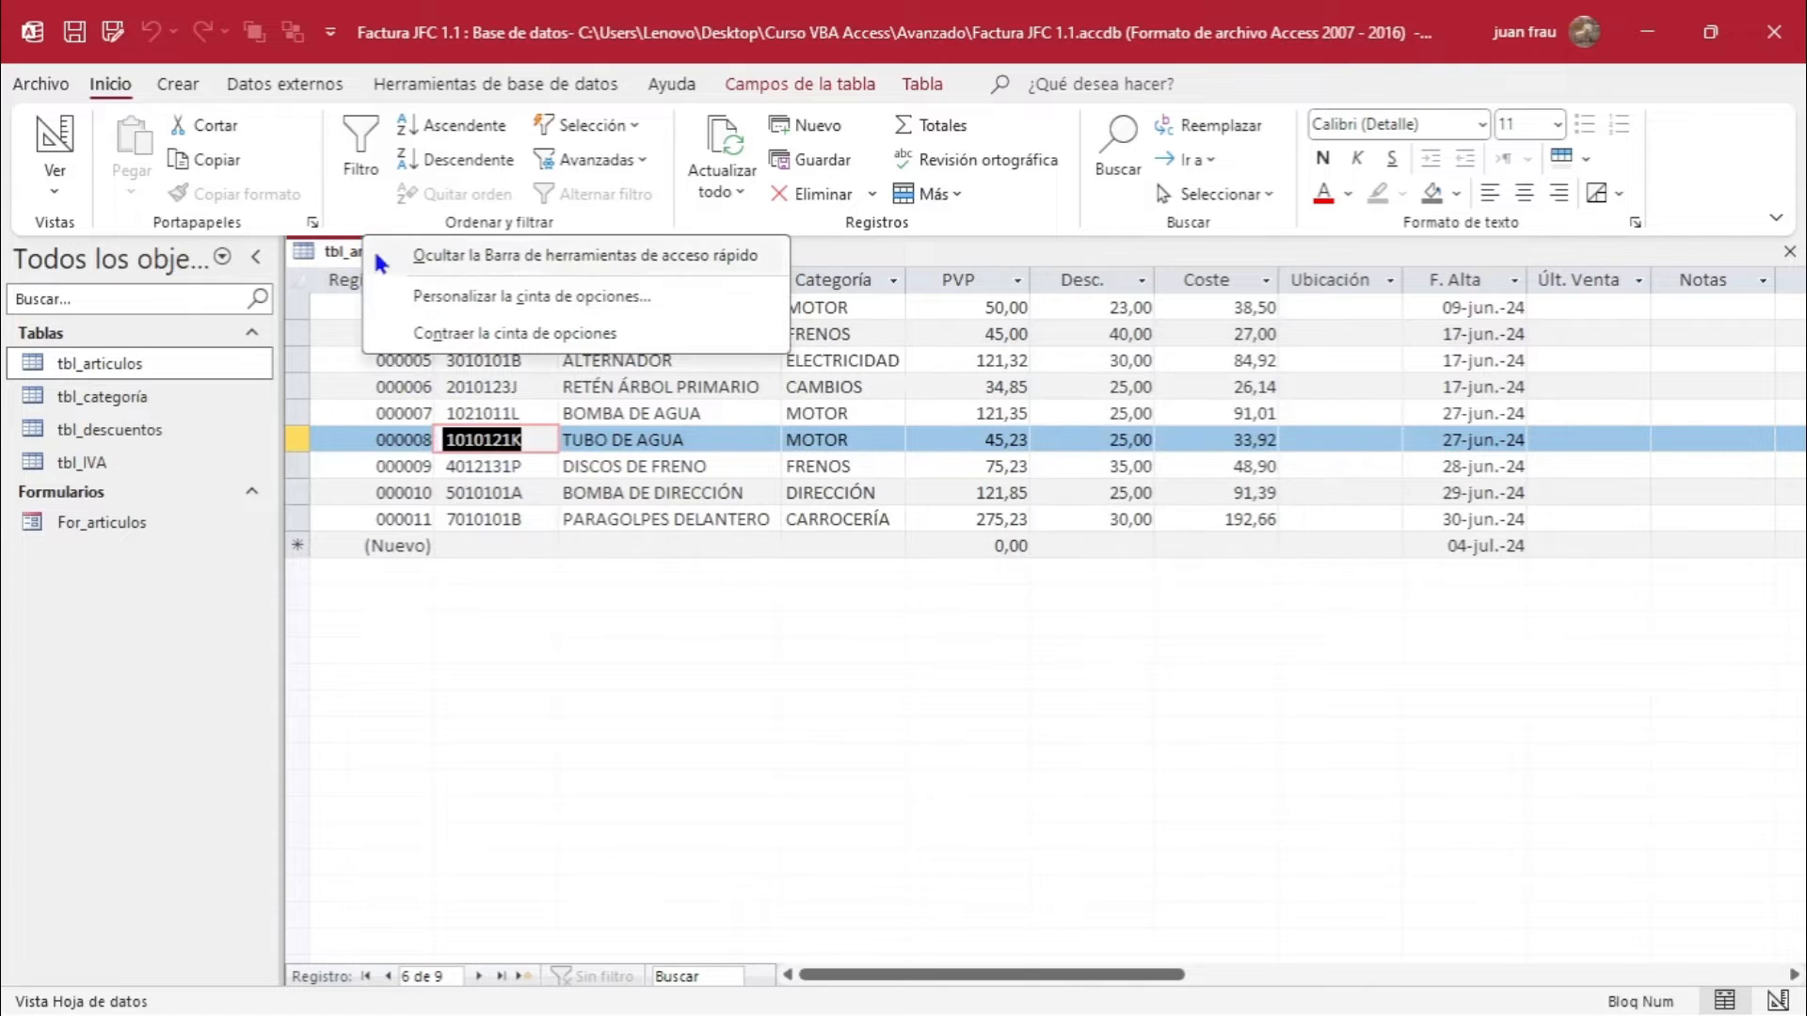
right_click(341, 247)
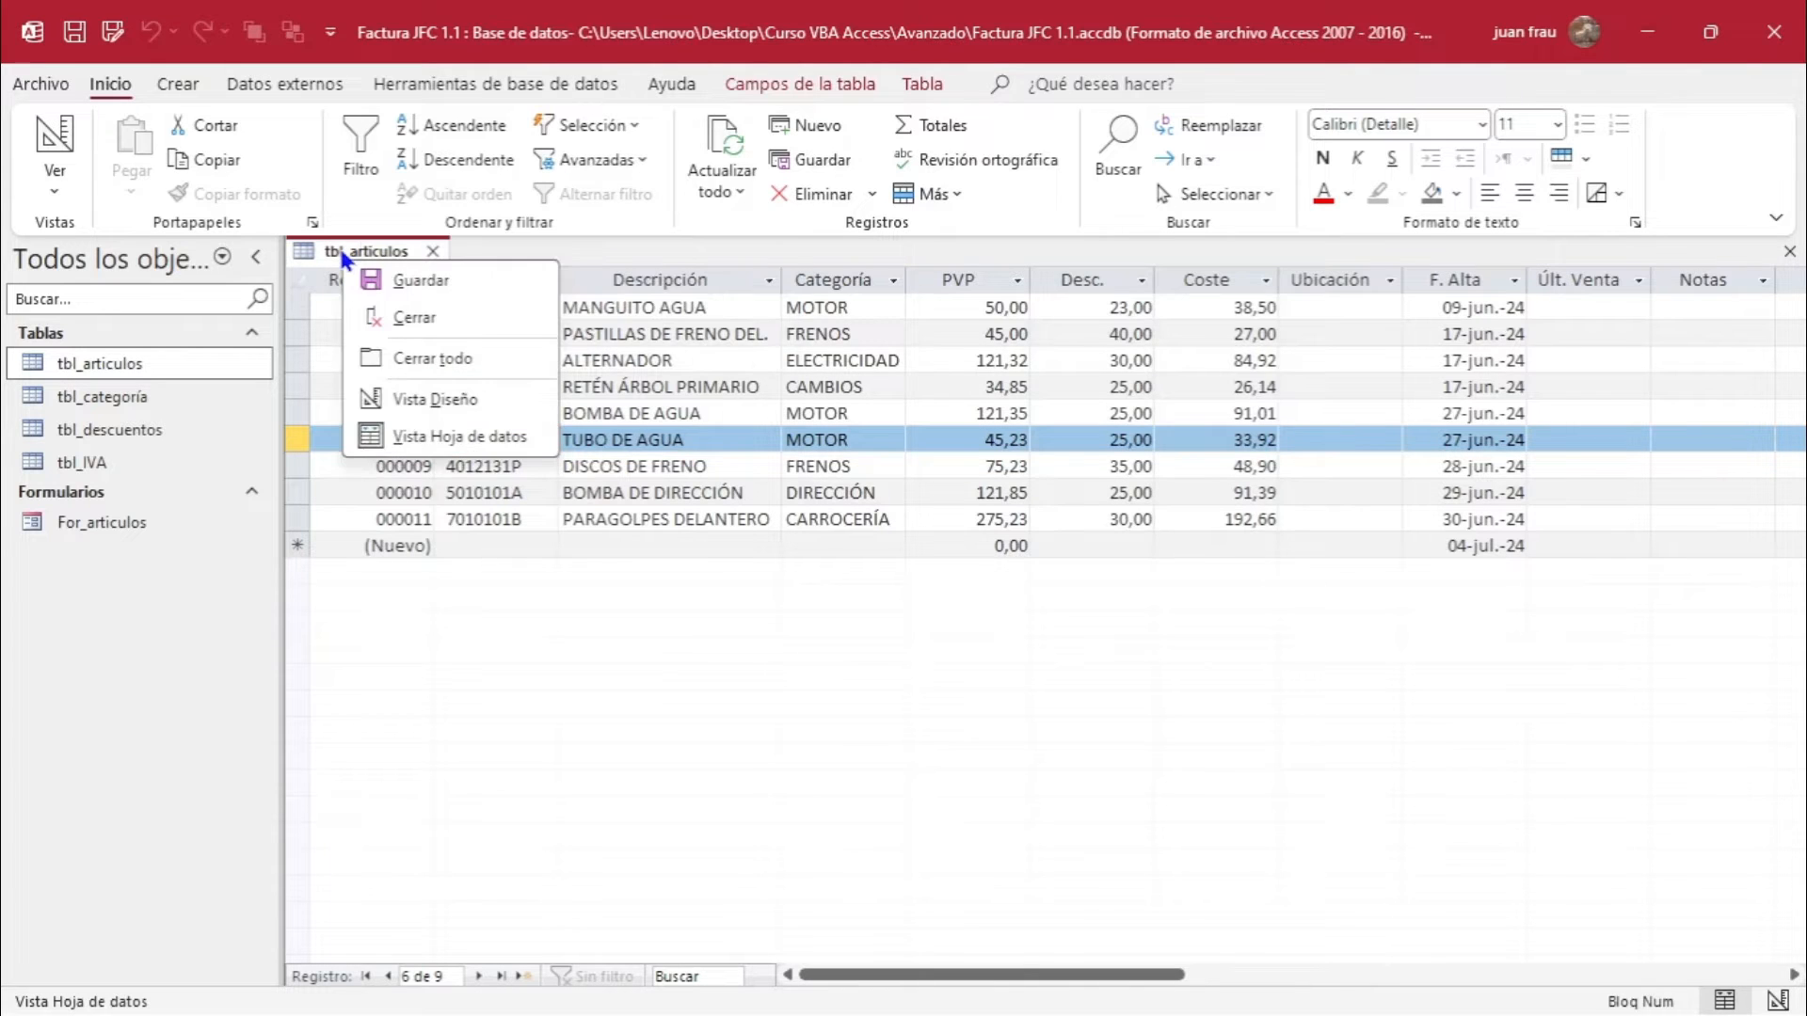
click(432, 402)
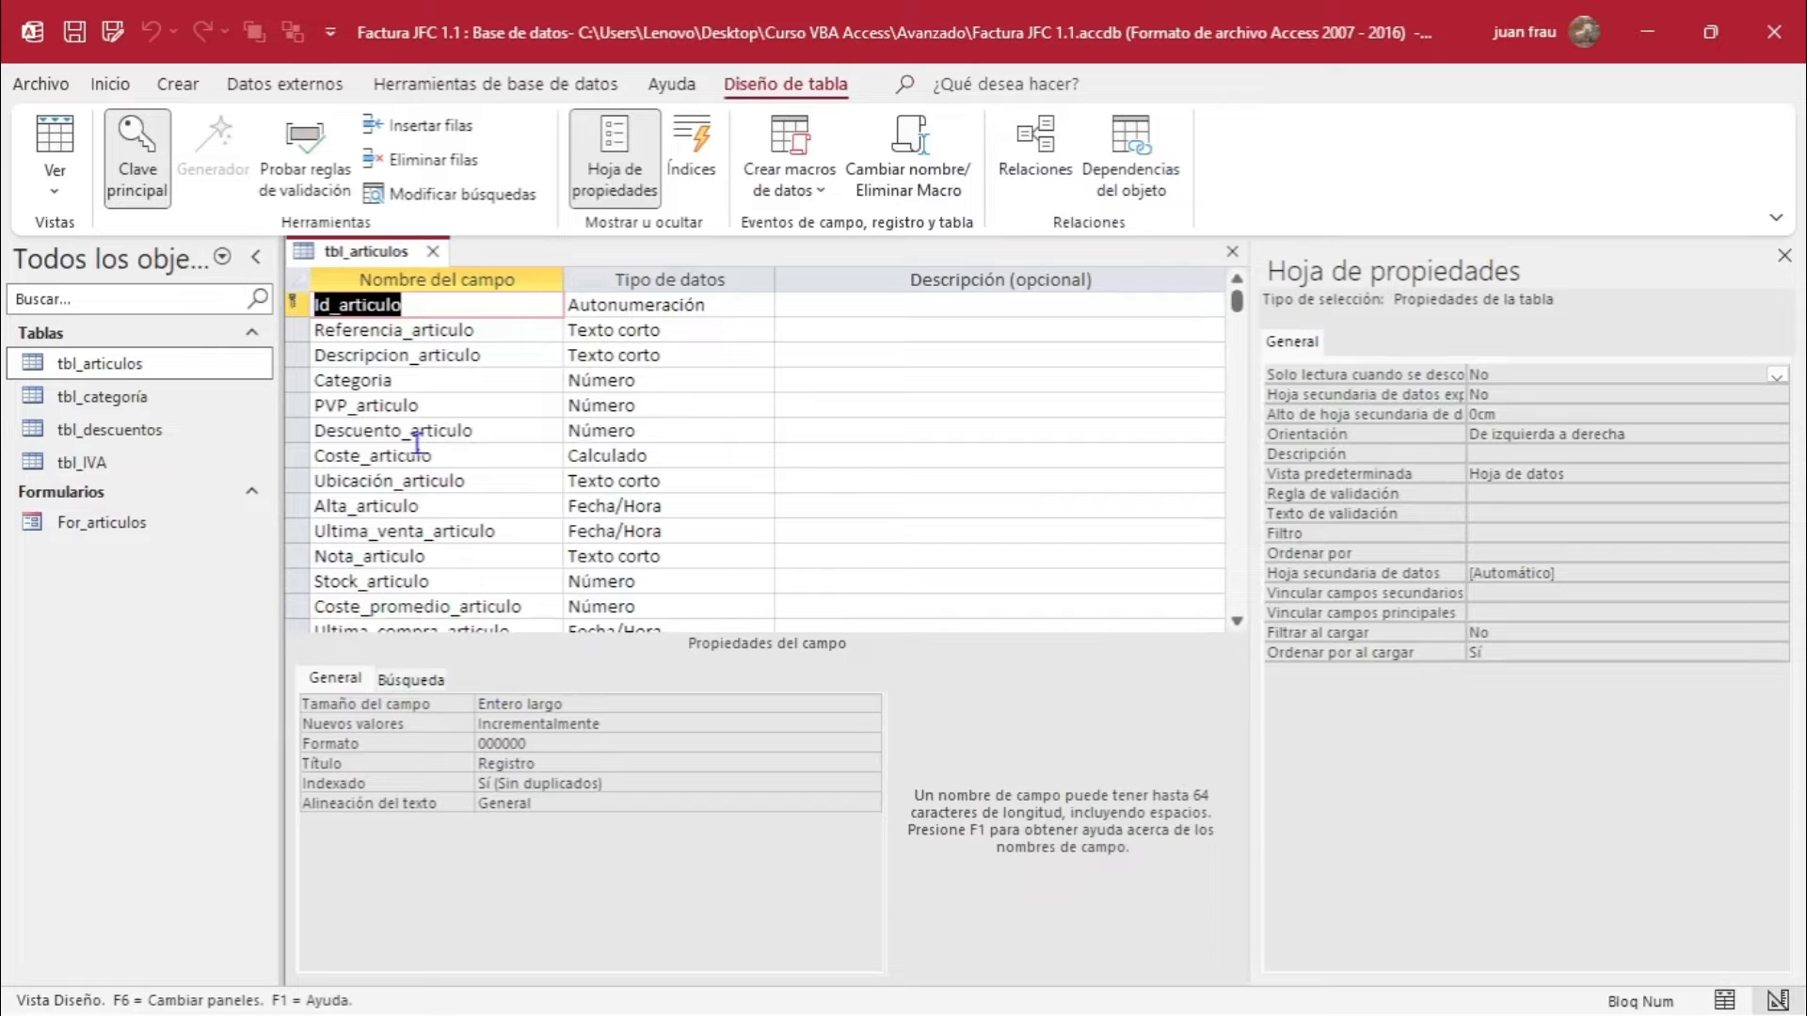
click(474, 331)
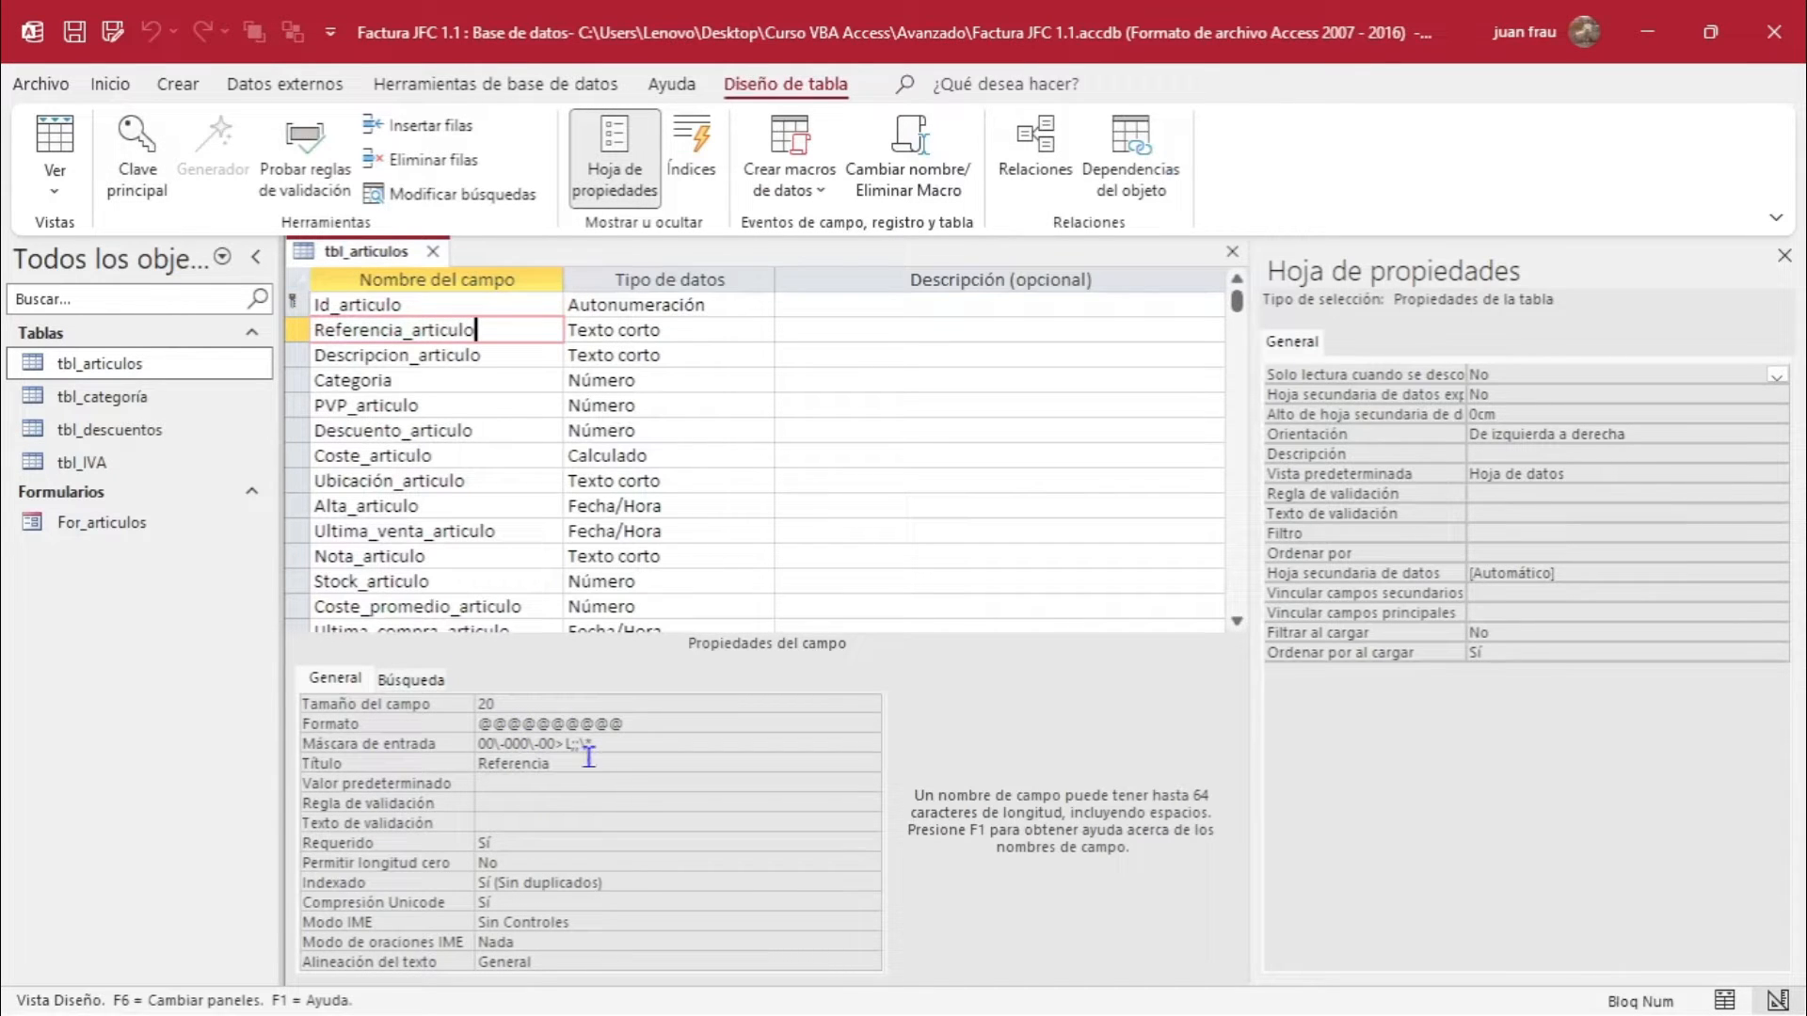
Examine the input mask of the Referencia_articulo field in the enlarged Zoom window, closing it without changes.
click(638, 745)
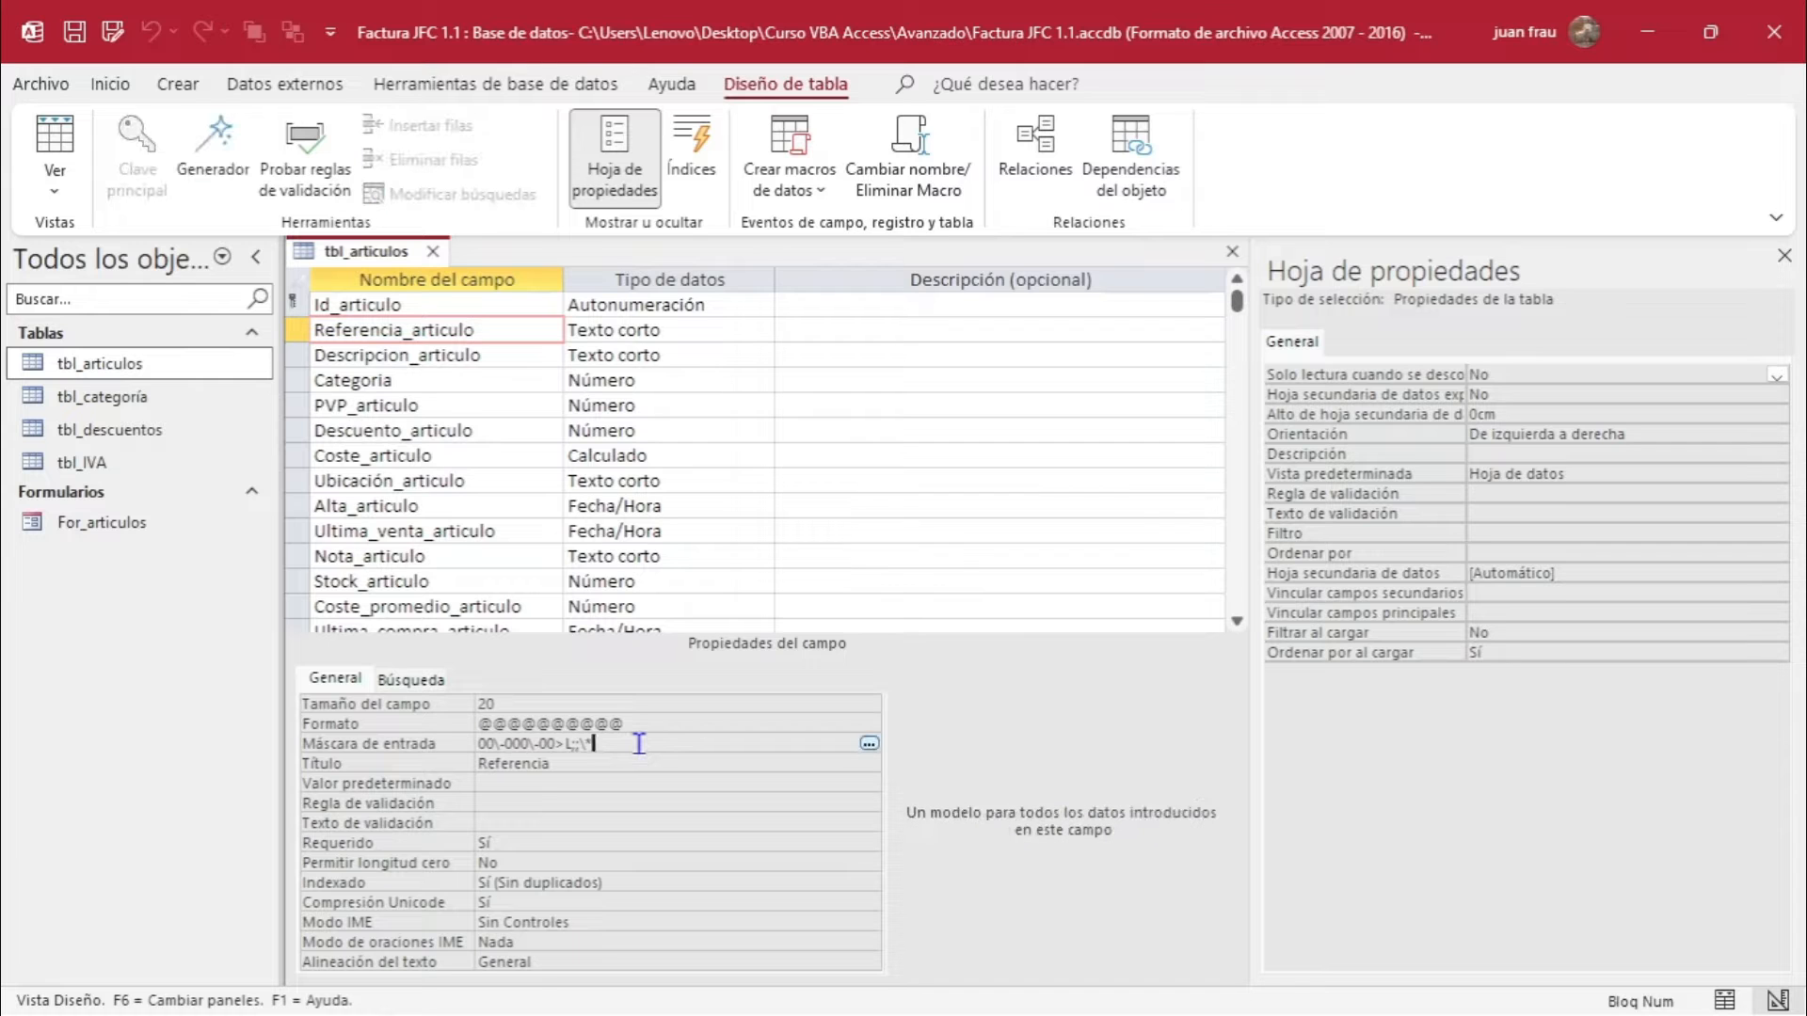
right_click(638, 744)
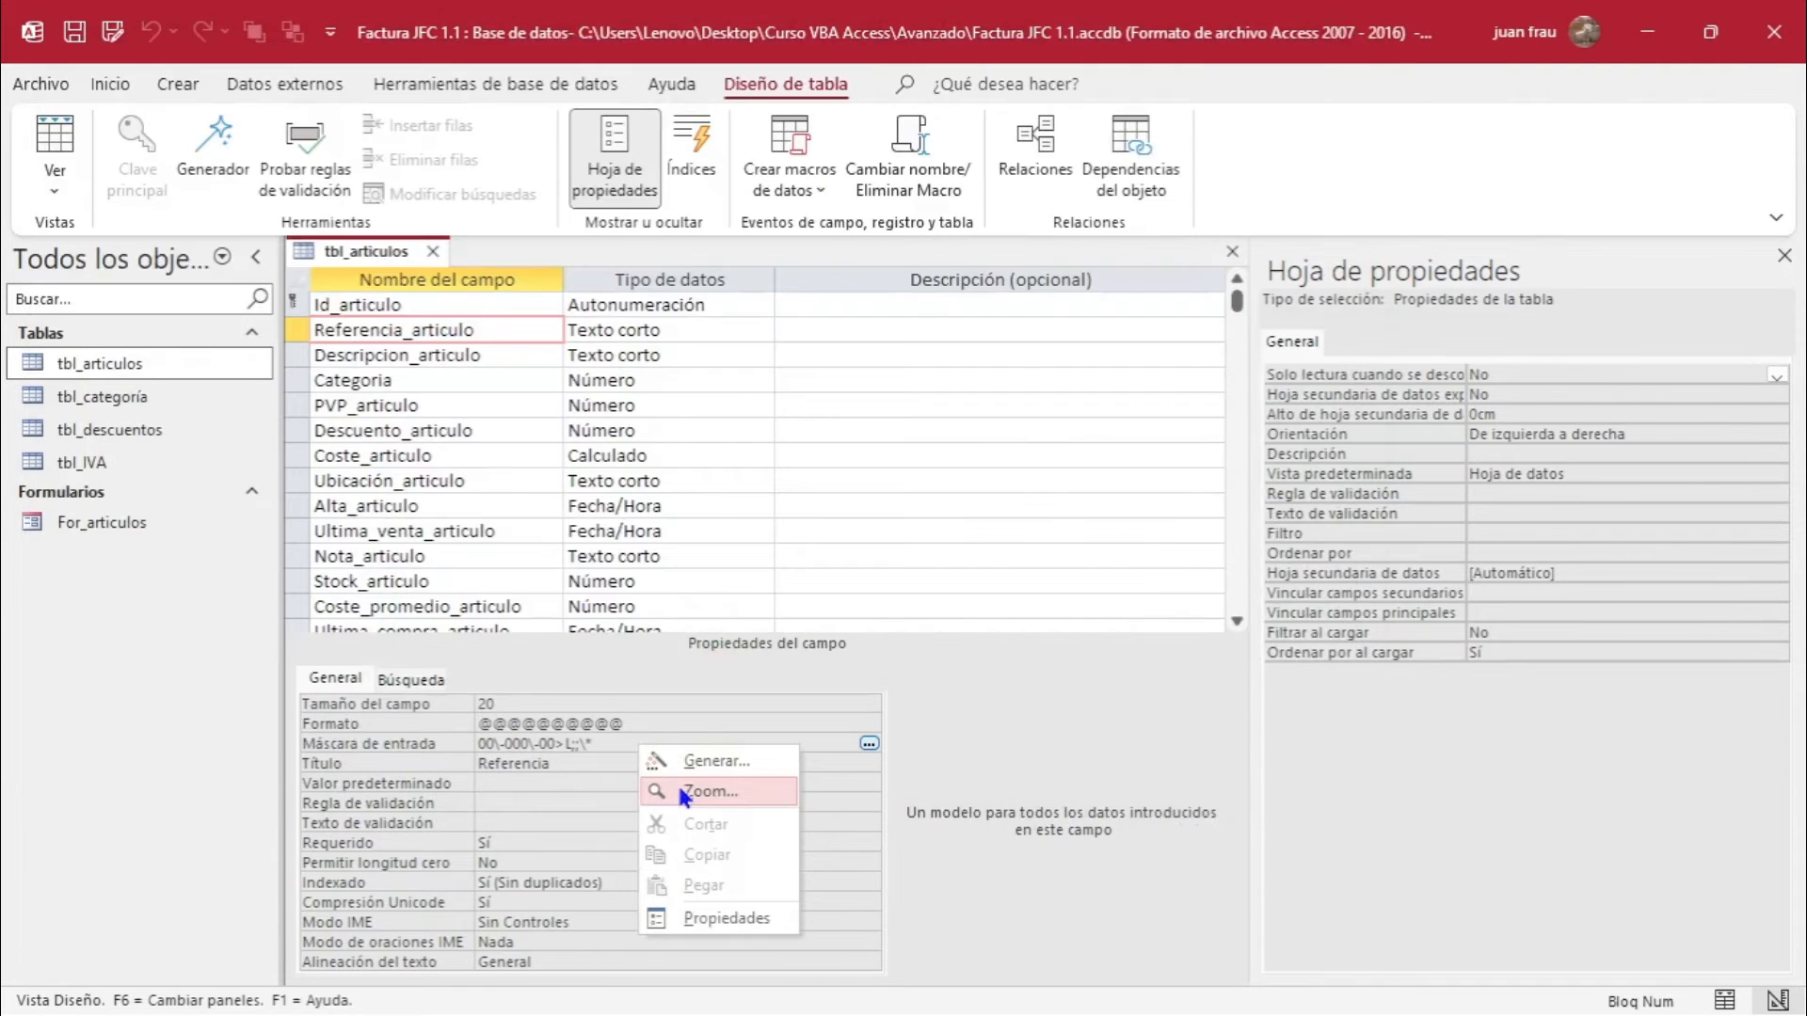
click(676, 781)
drag(857, 341, 839, 418)
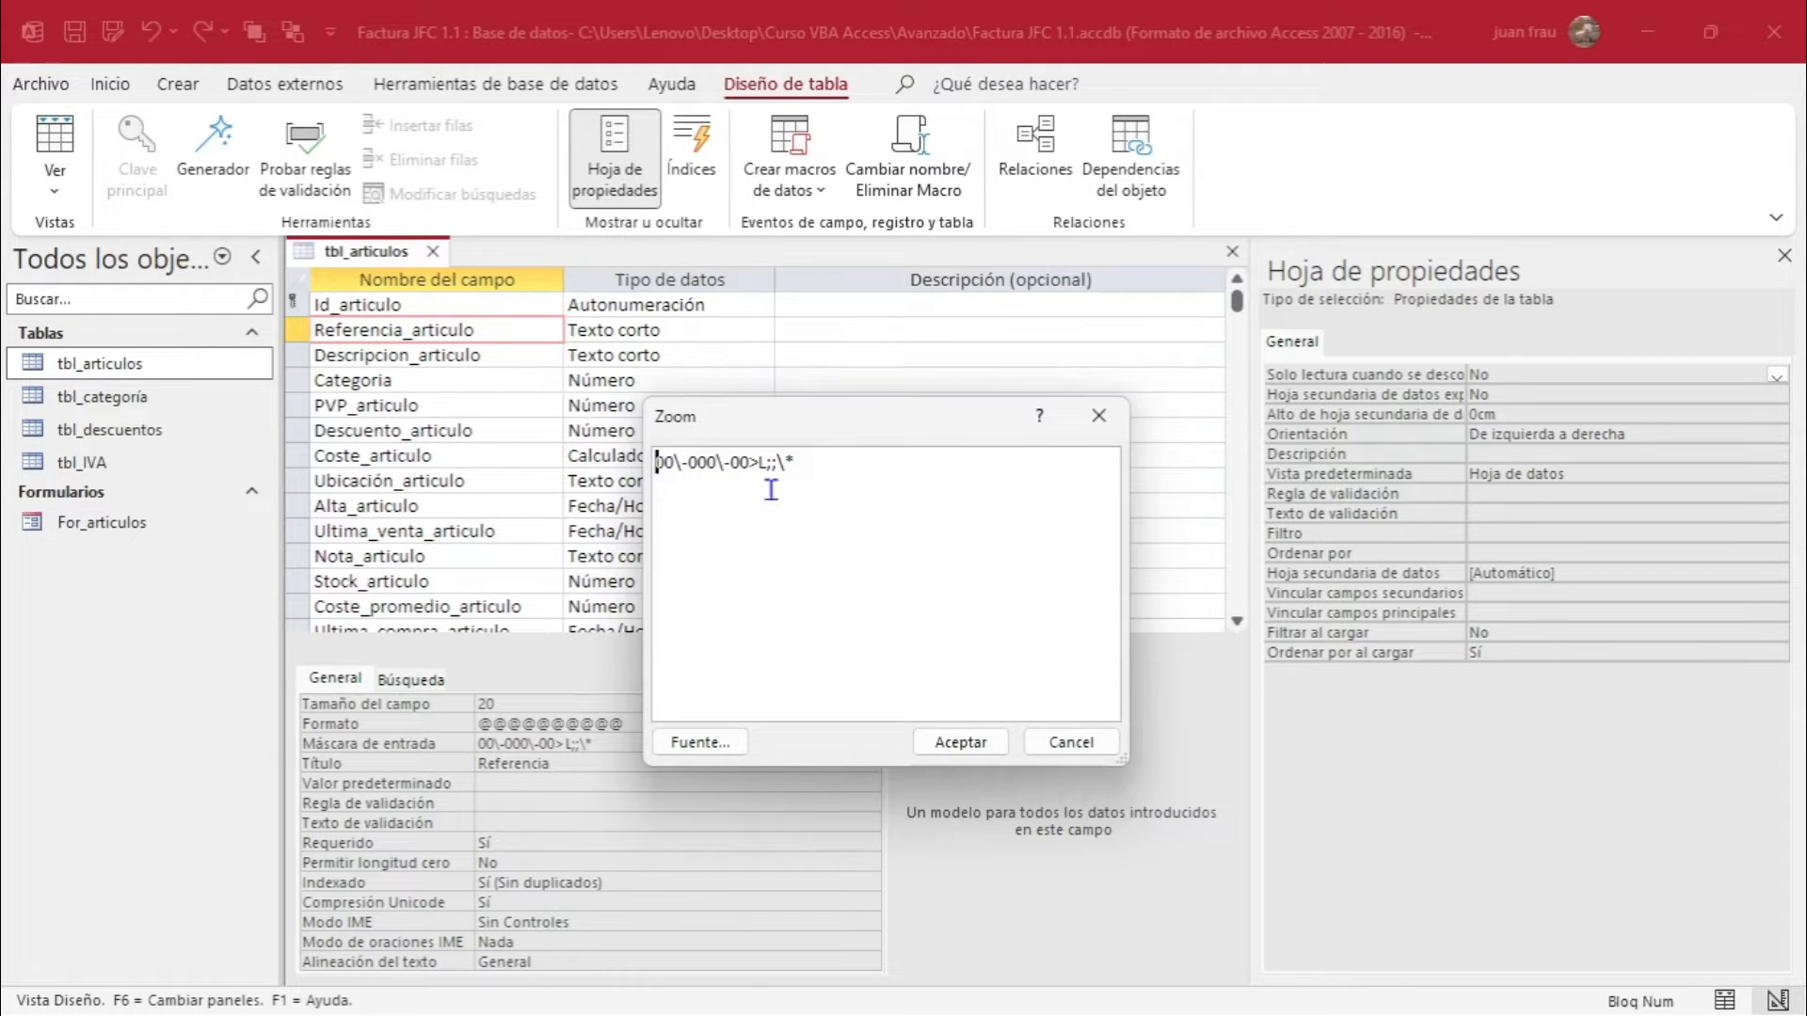
click(1071, 743)
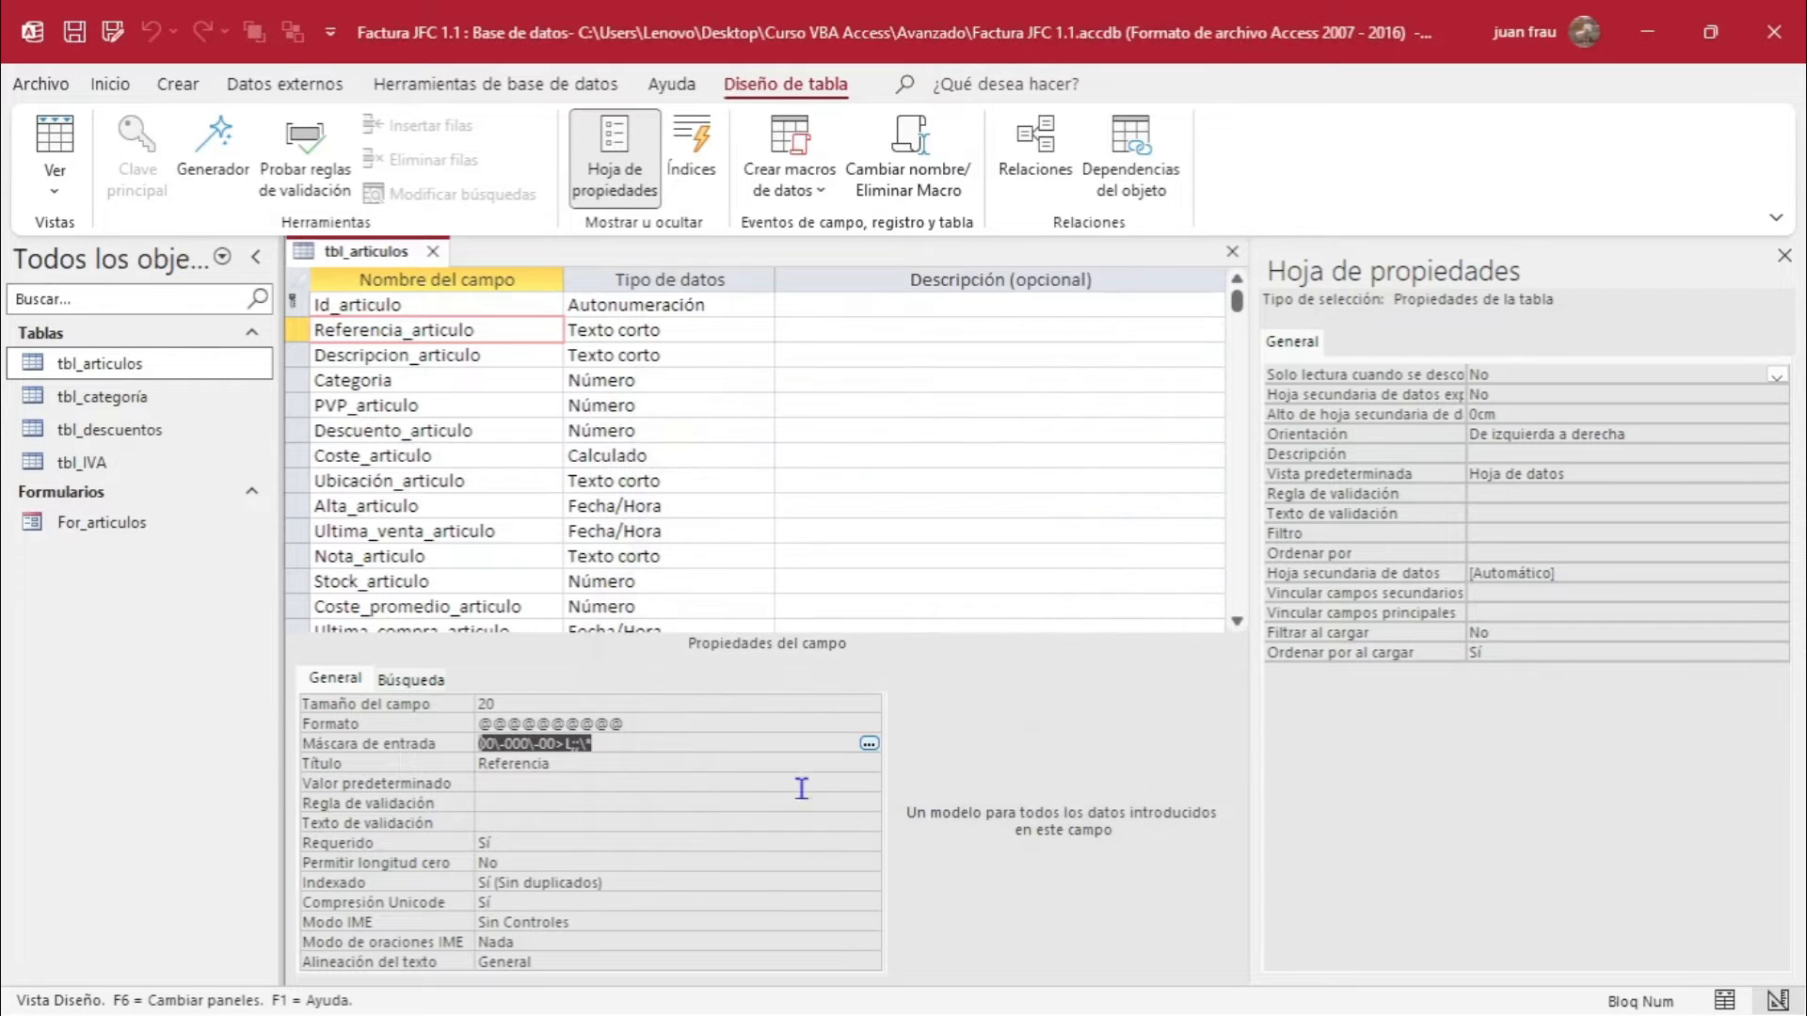
Compare the number of @ characters in the Referencia_articulo format with the characters defined by its zoomed input mask.
click(682, 724)
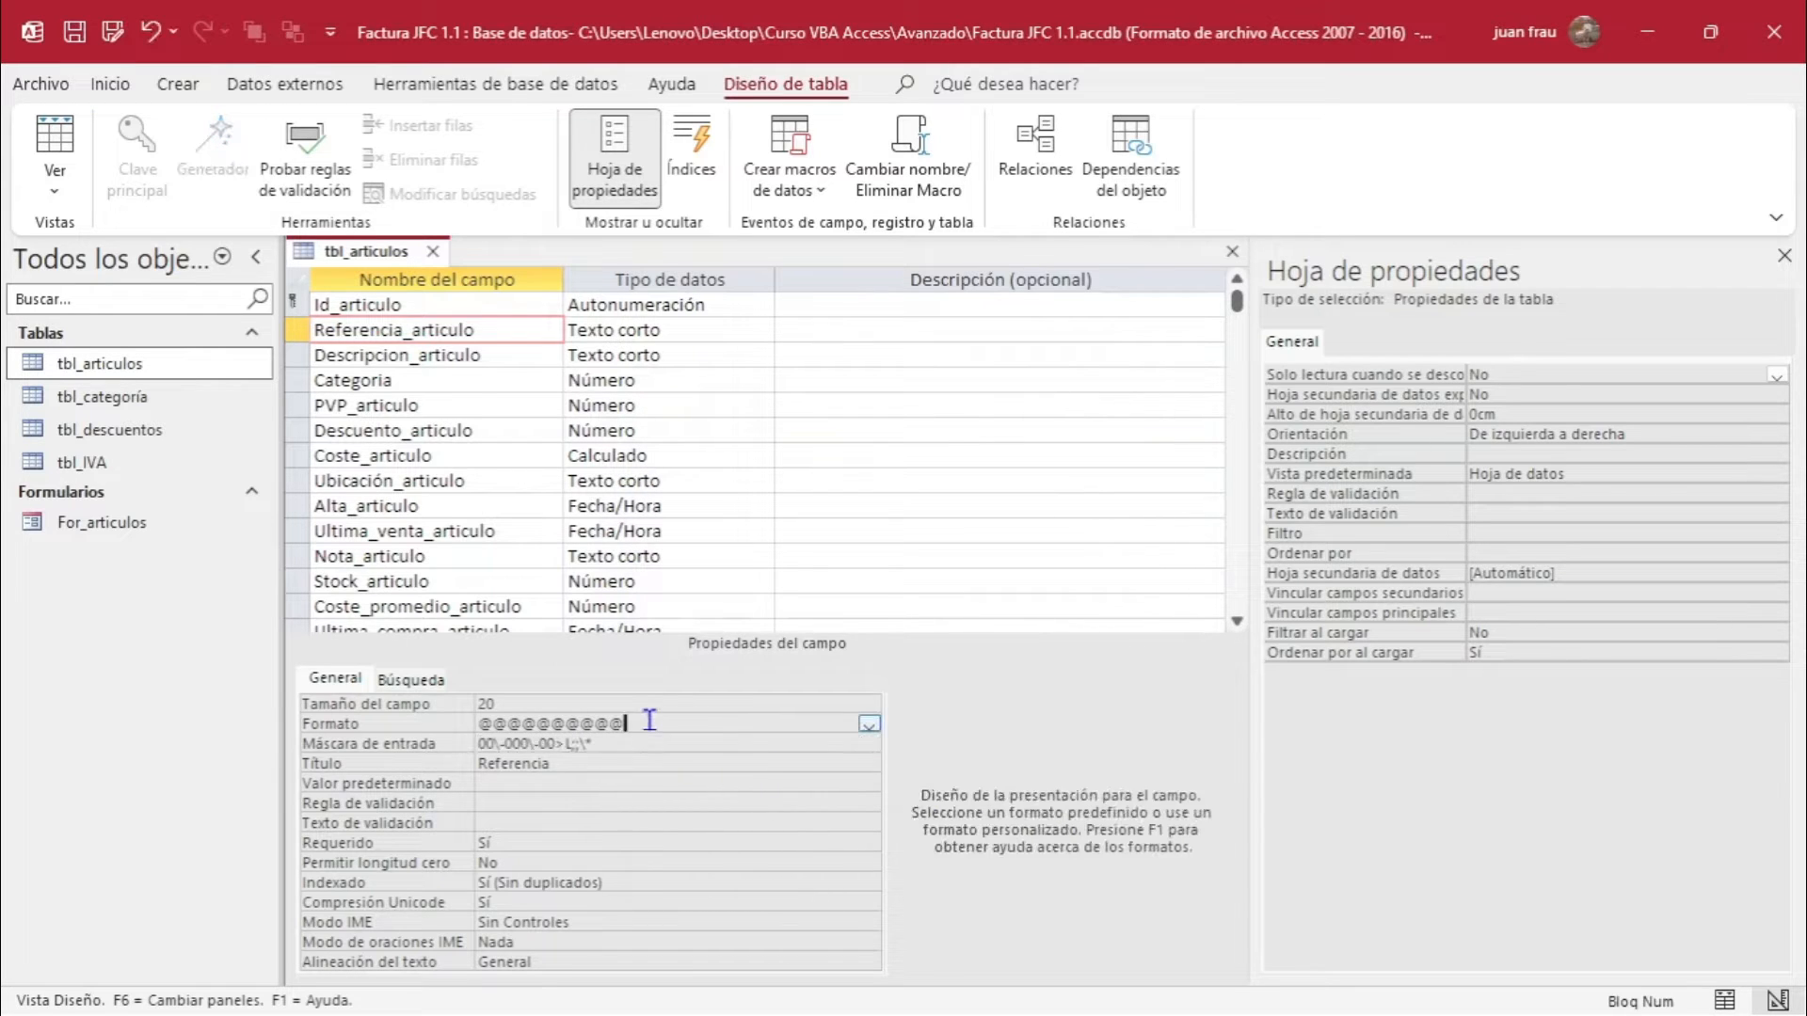
drag(645, 723, 473, 724)
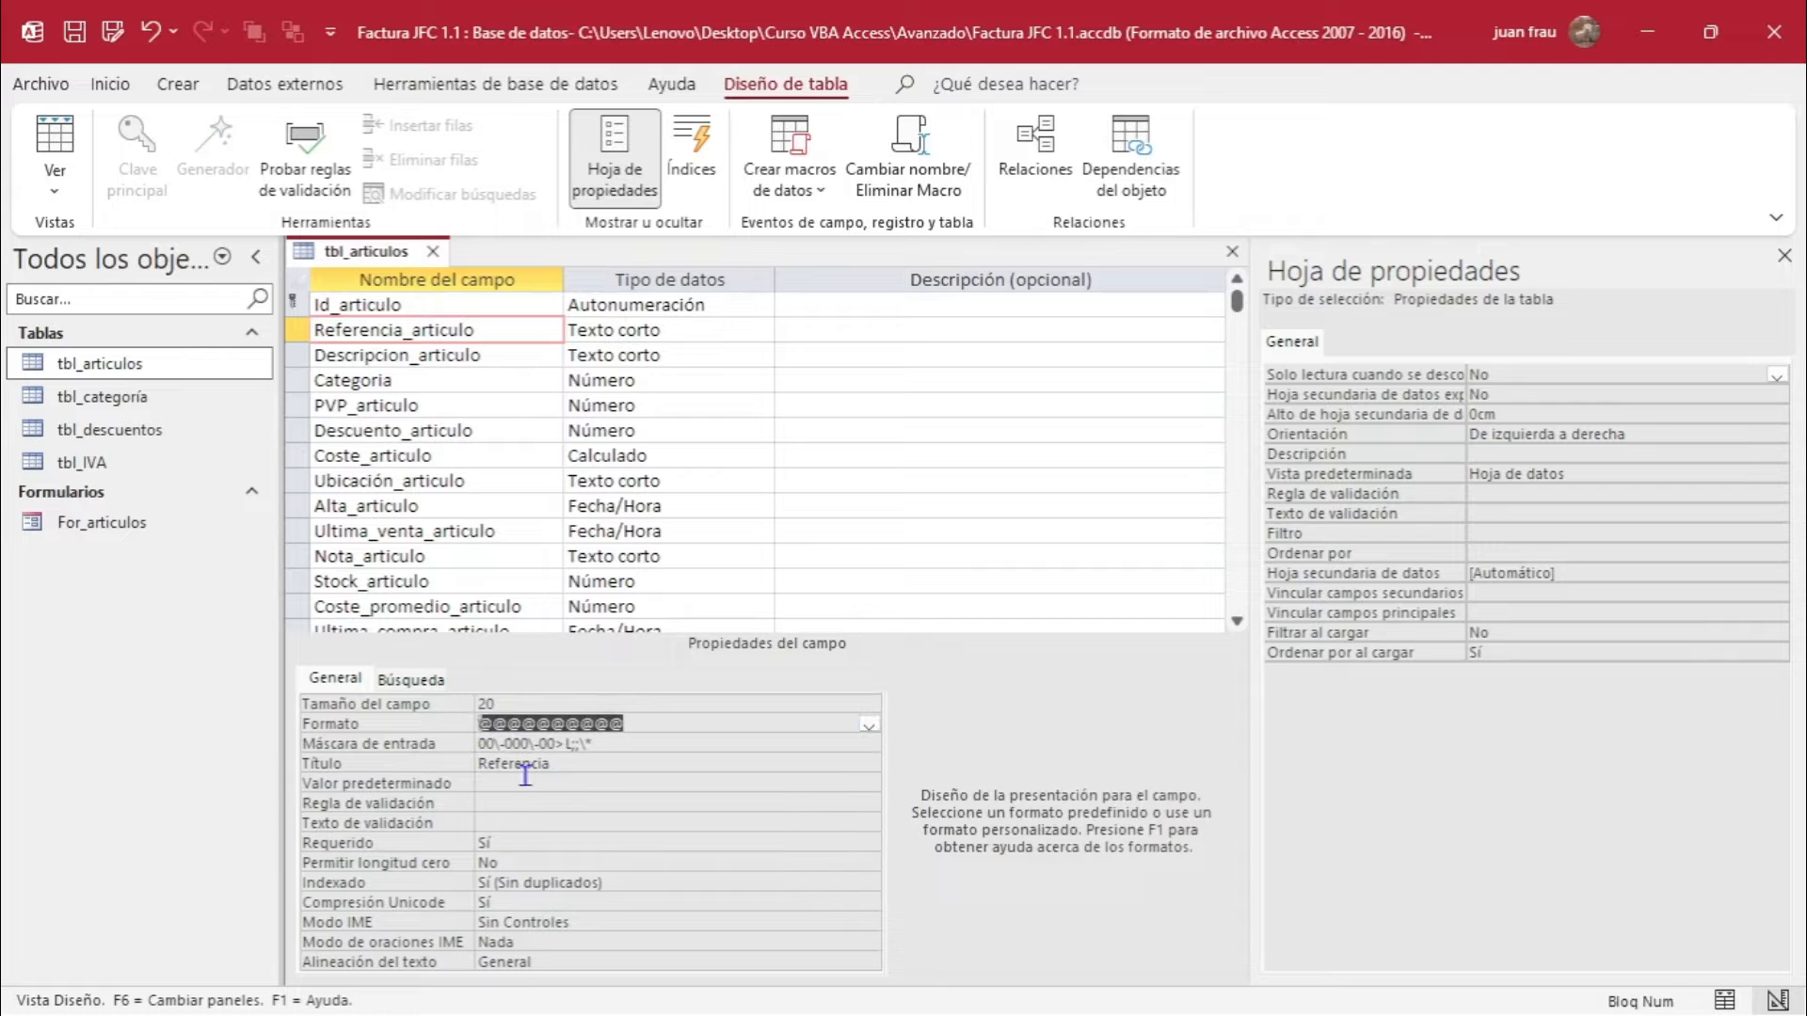
click(632, 747)
right_click(632, 746)
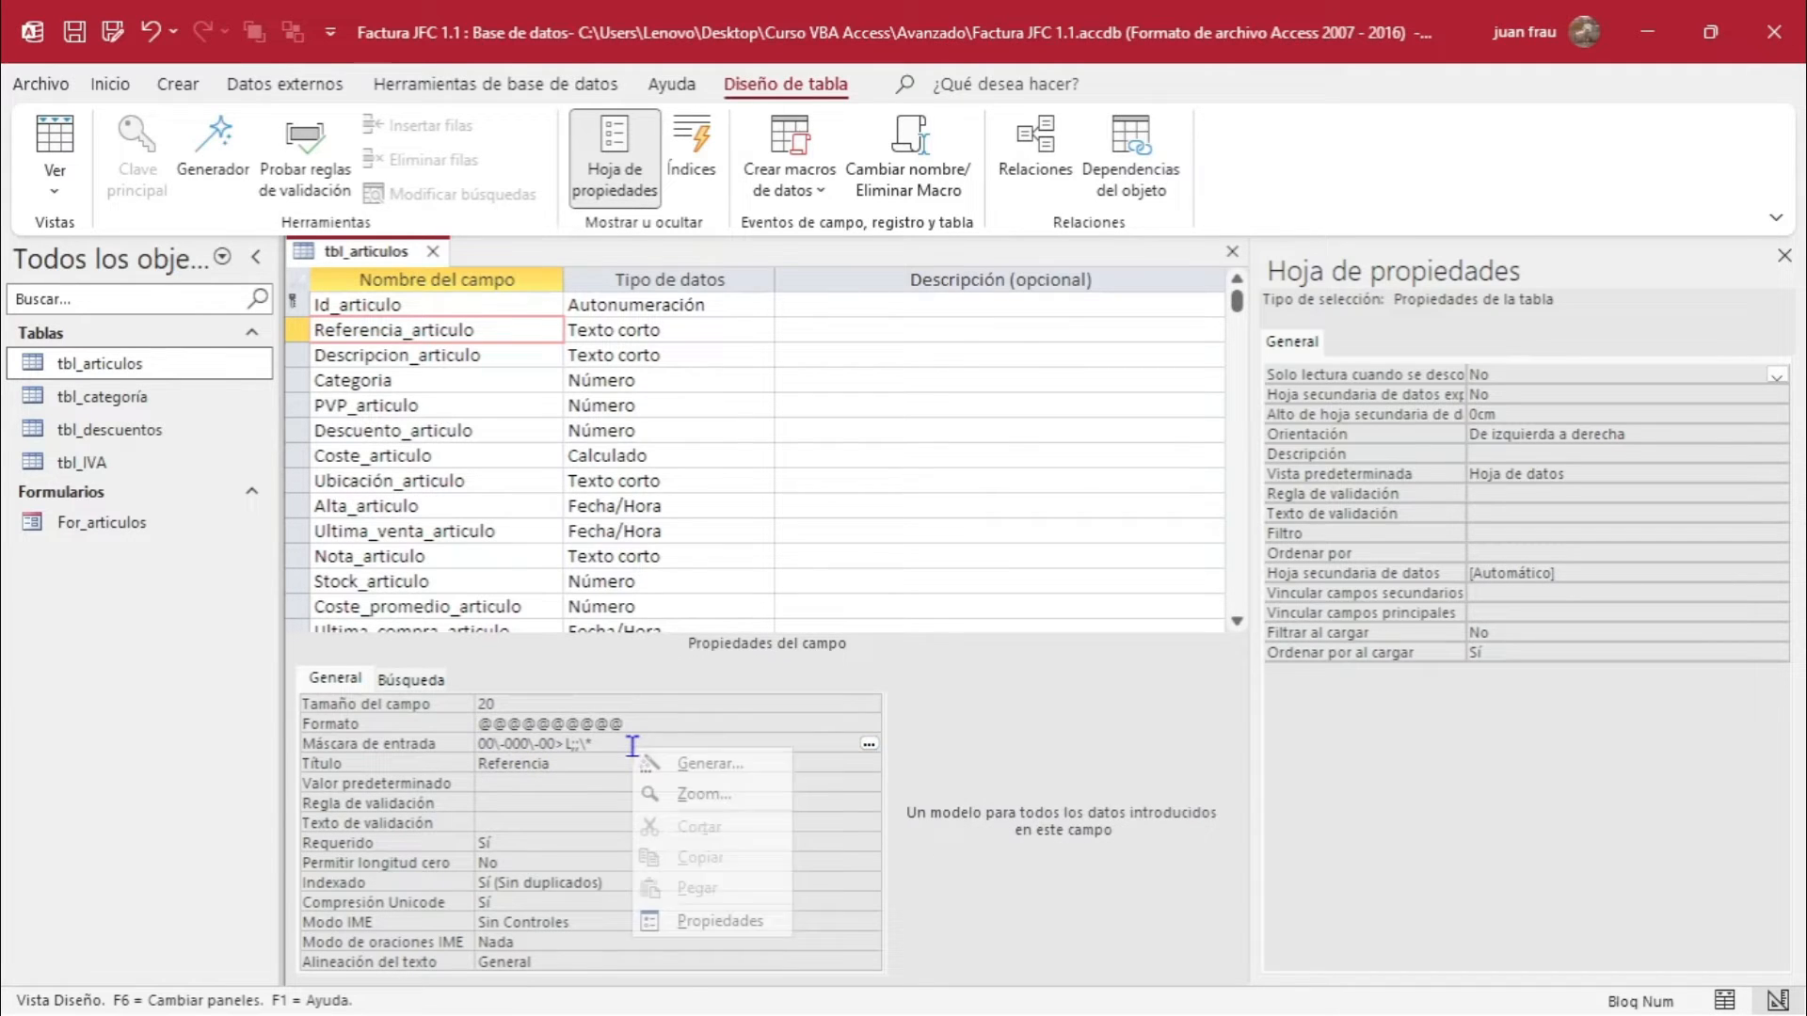
click(681, 796)
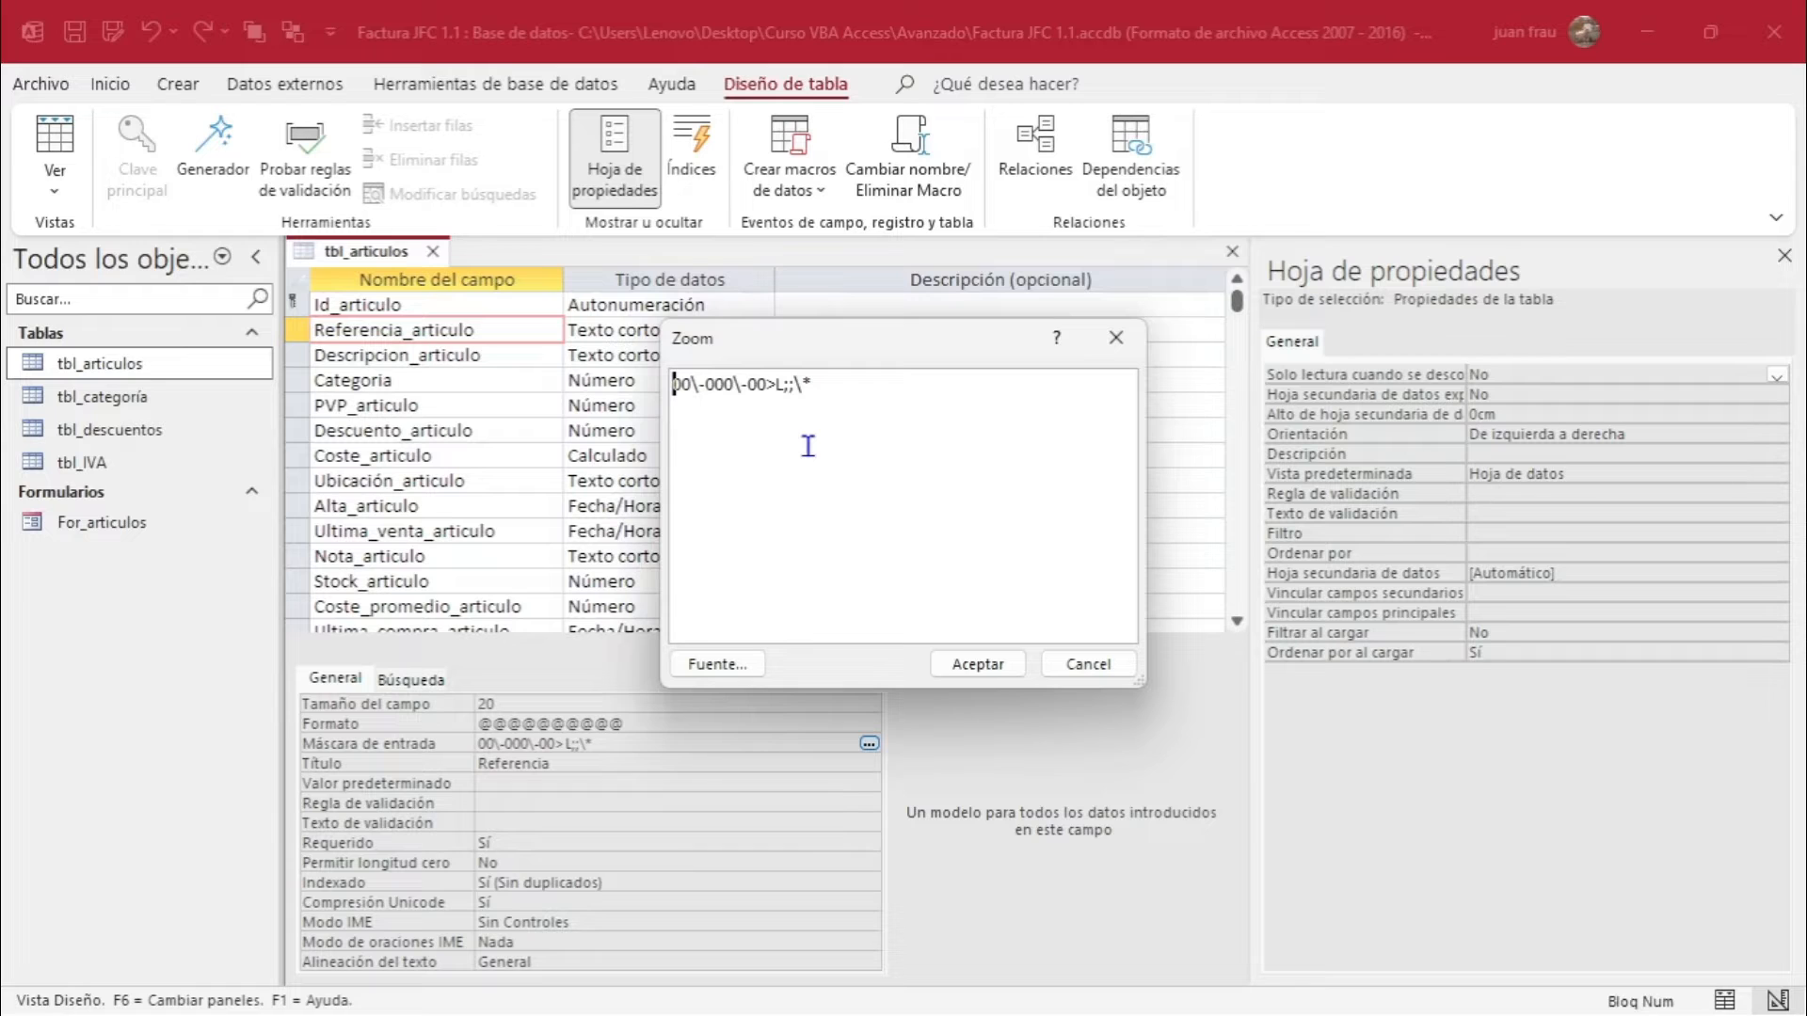
click(1087, 664)
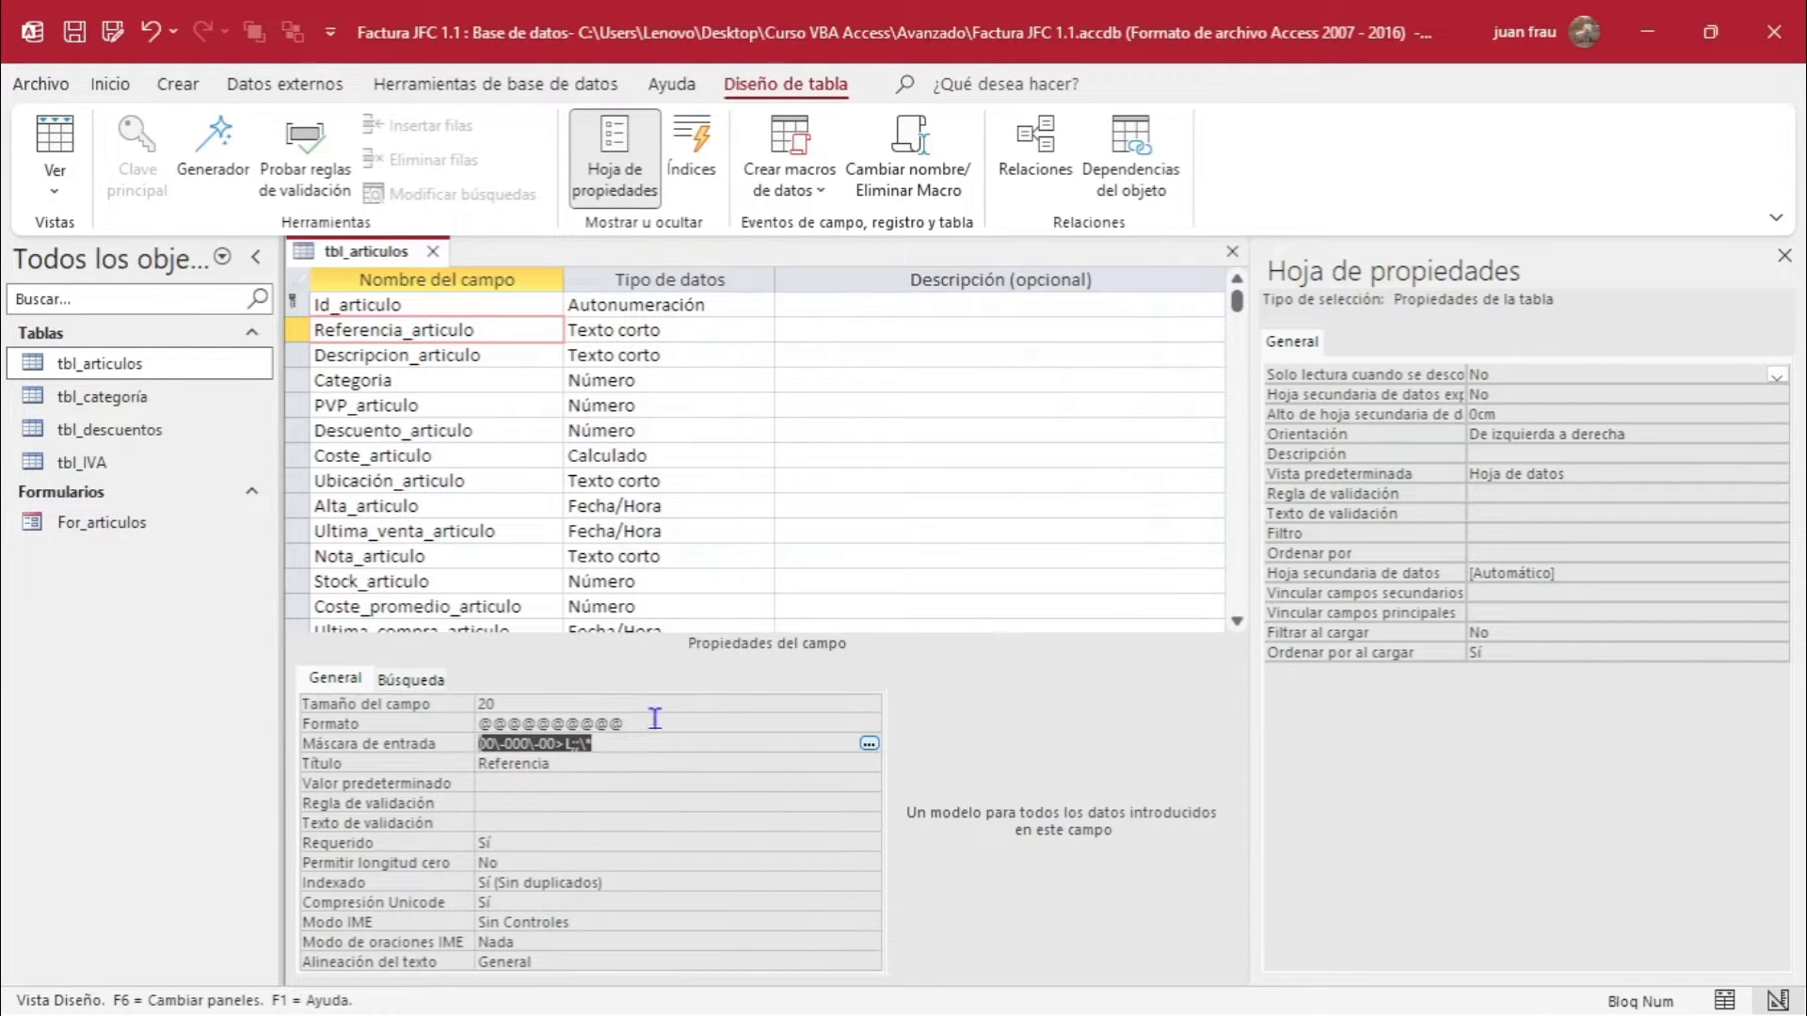
Shorten the format of the Referencia_articulo field to @@@@@@@@ and save the tbl_articulos table.
drag(655, 719, 469, 723)
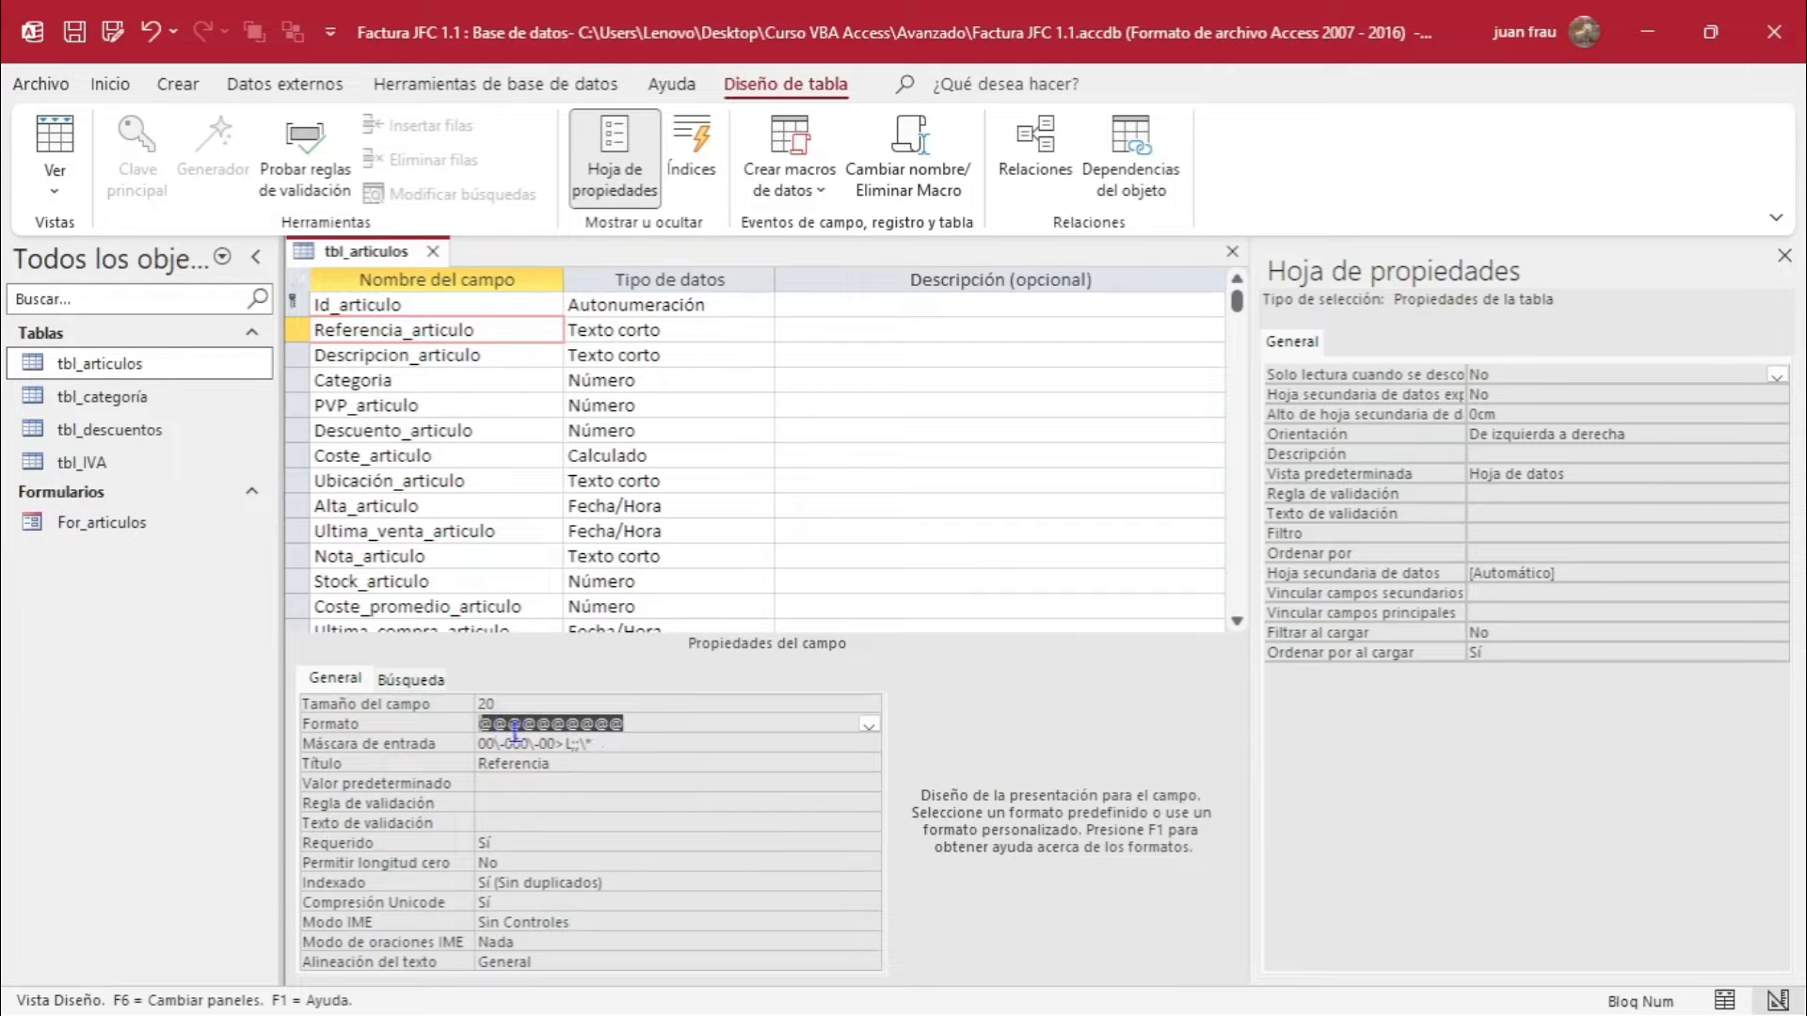
click(658, 721)
drag(658, 724, 595, 727)
key(BackSpace)
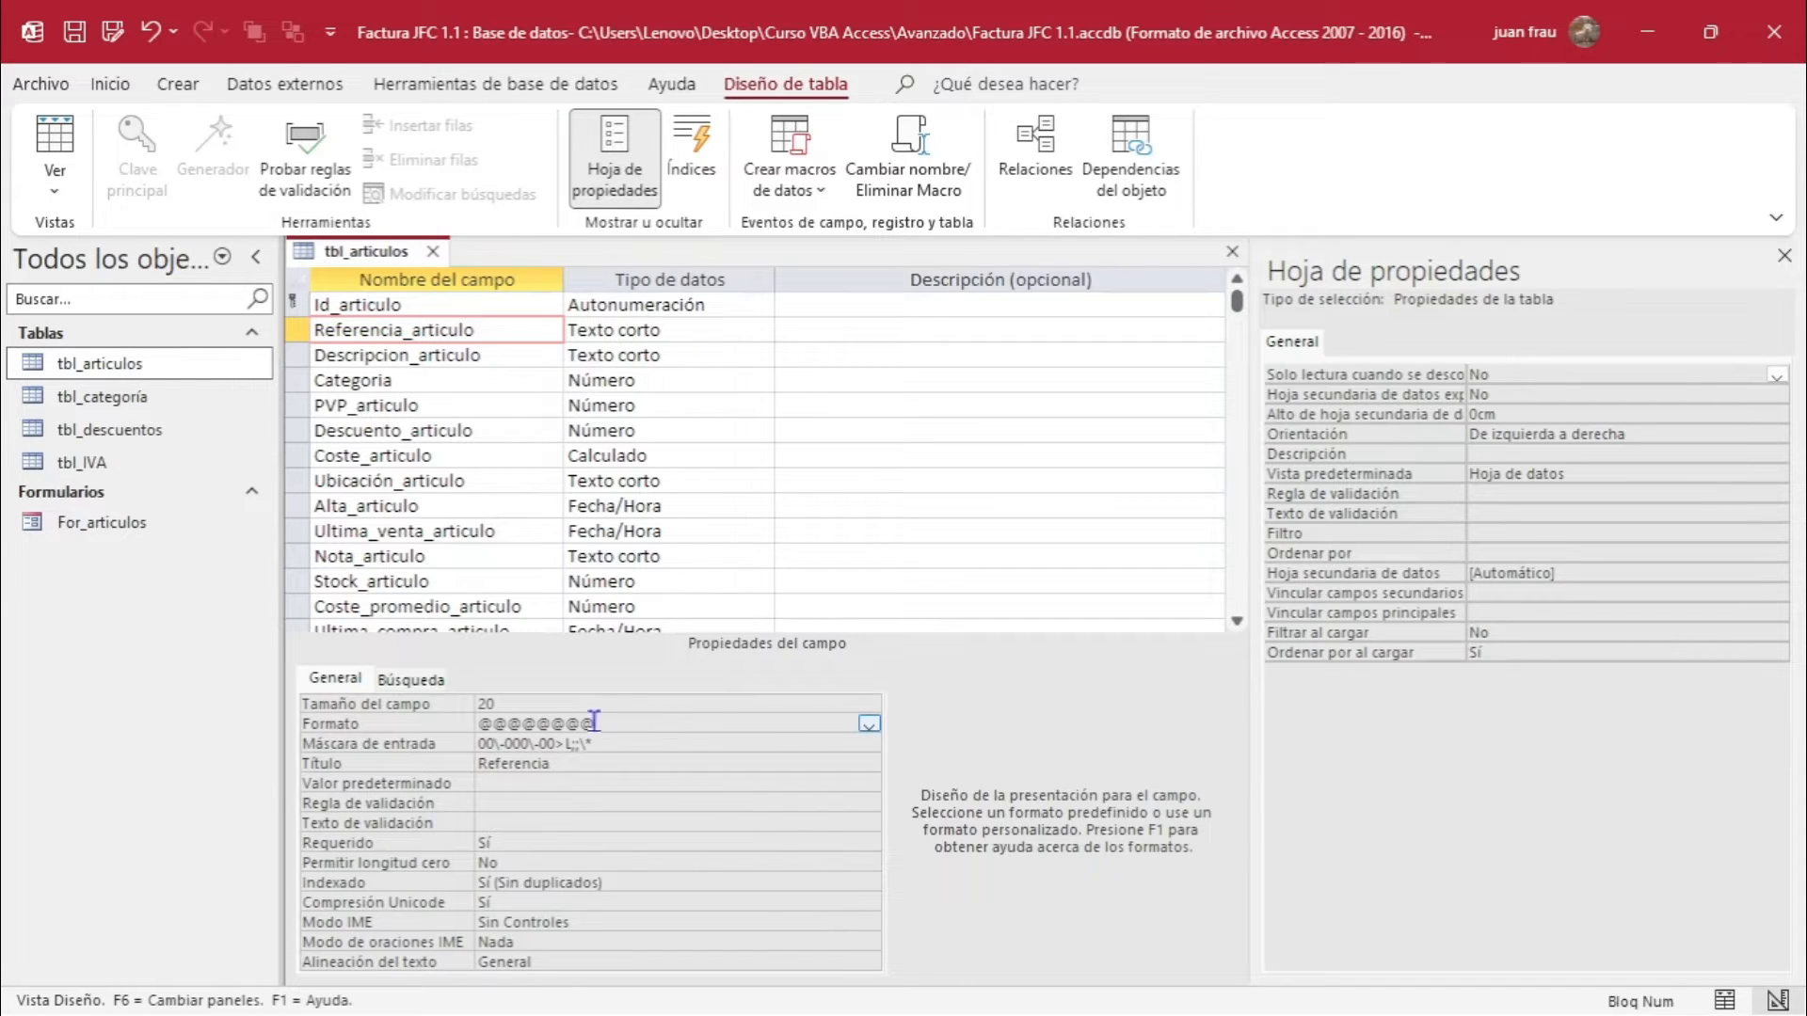
click(565, 748)
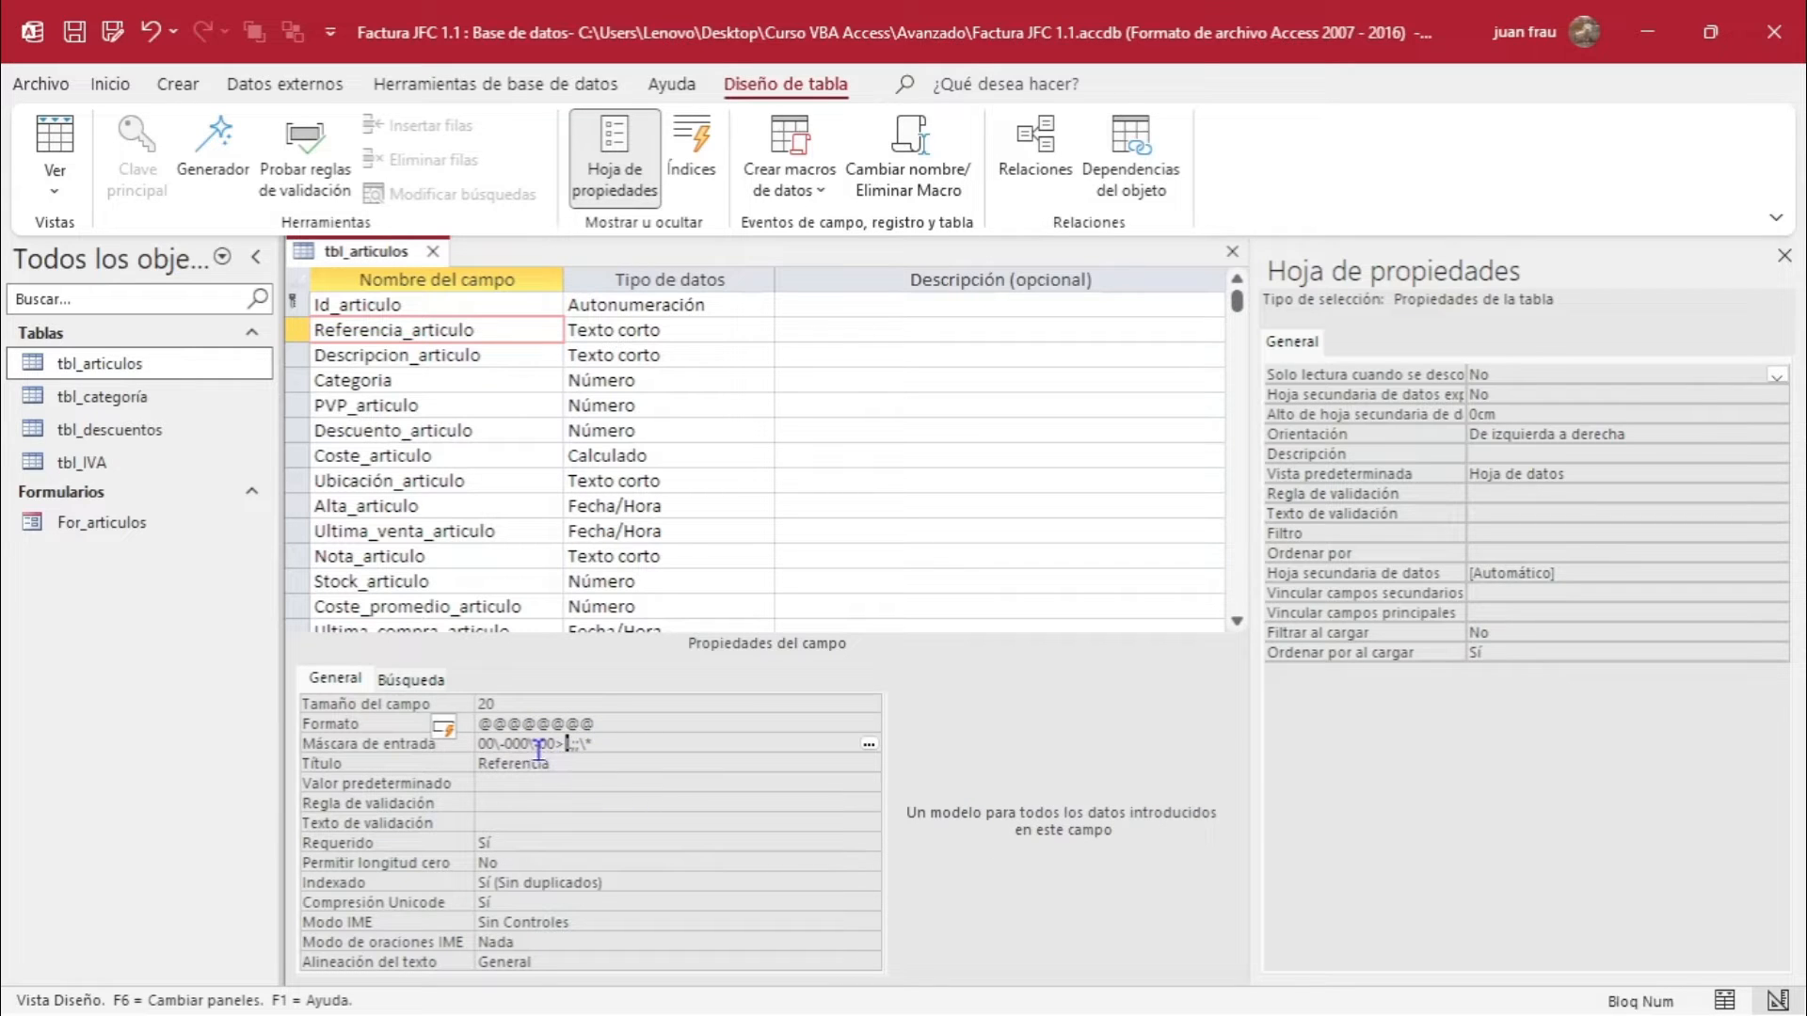
click(75, 31)
Open tbl_articulos in datasheet view and search the Referencia field for 4012131p, matching the whole field, closing the Find dialog.
double_click(176, 363)
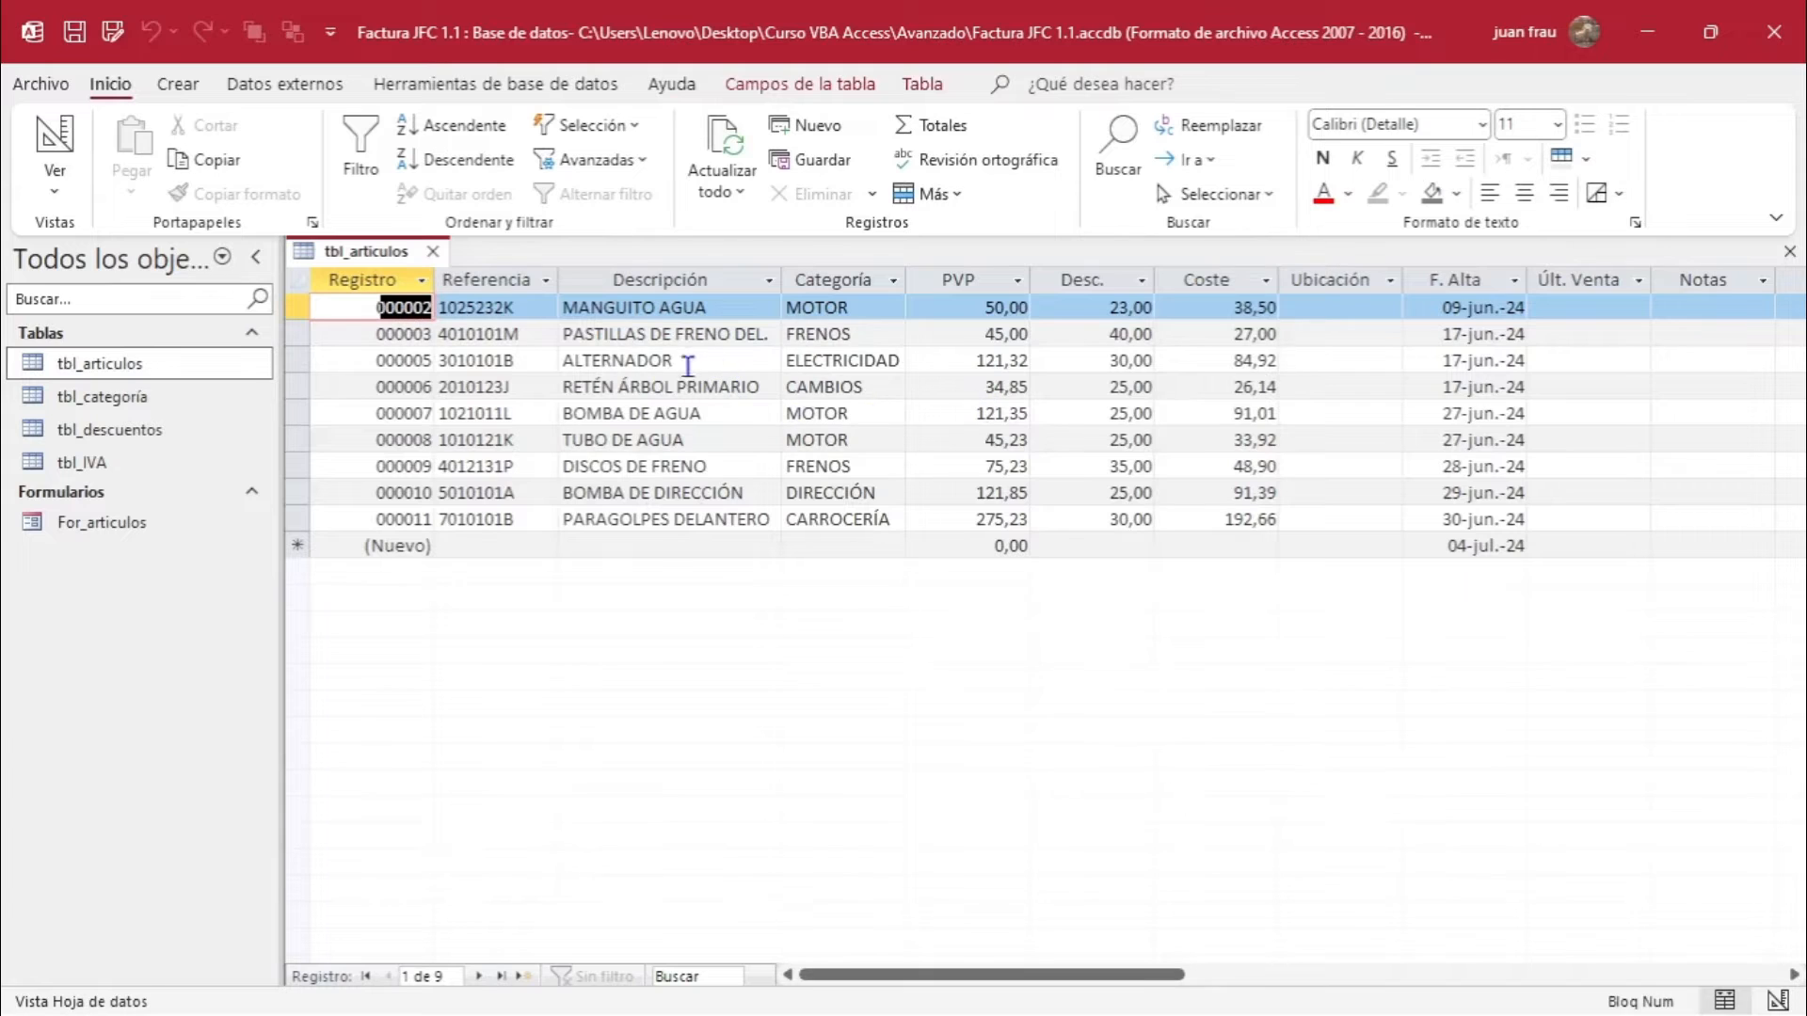
click(544, 309)
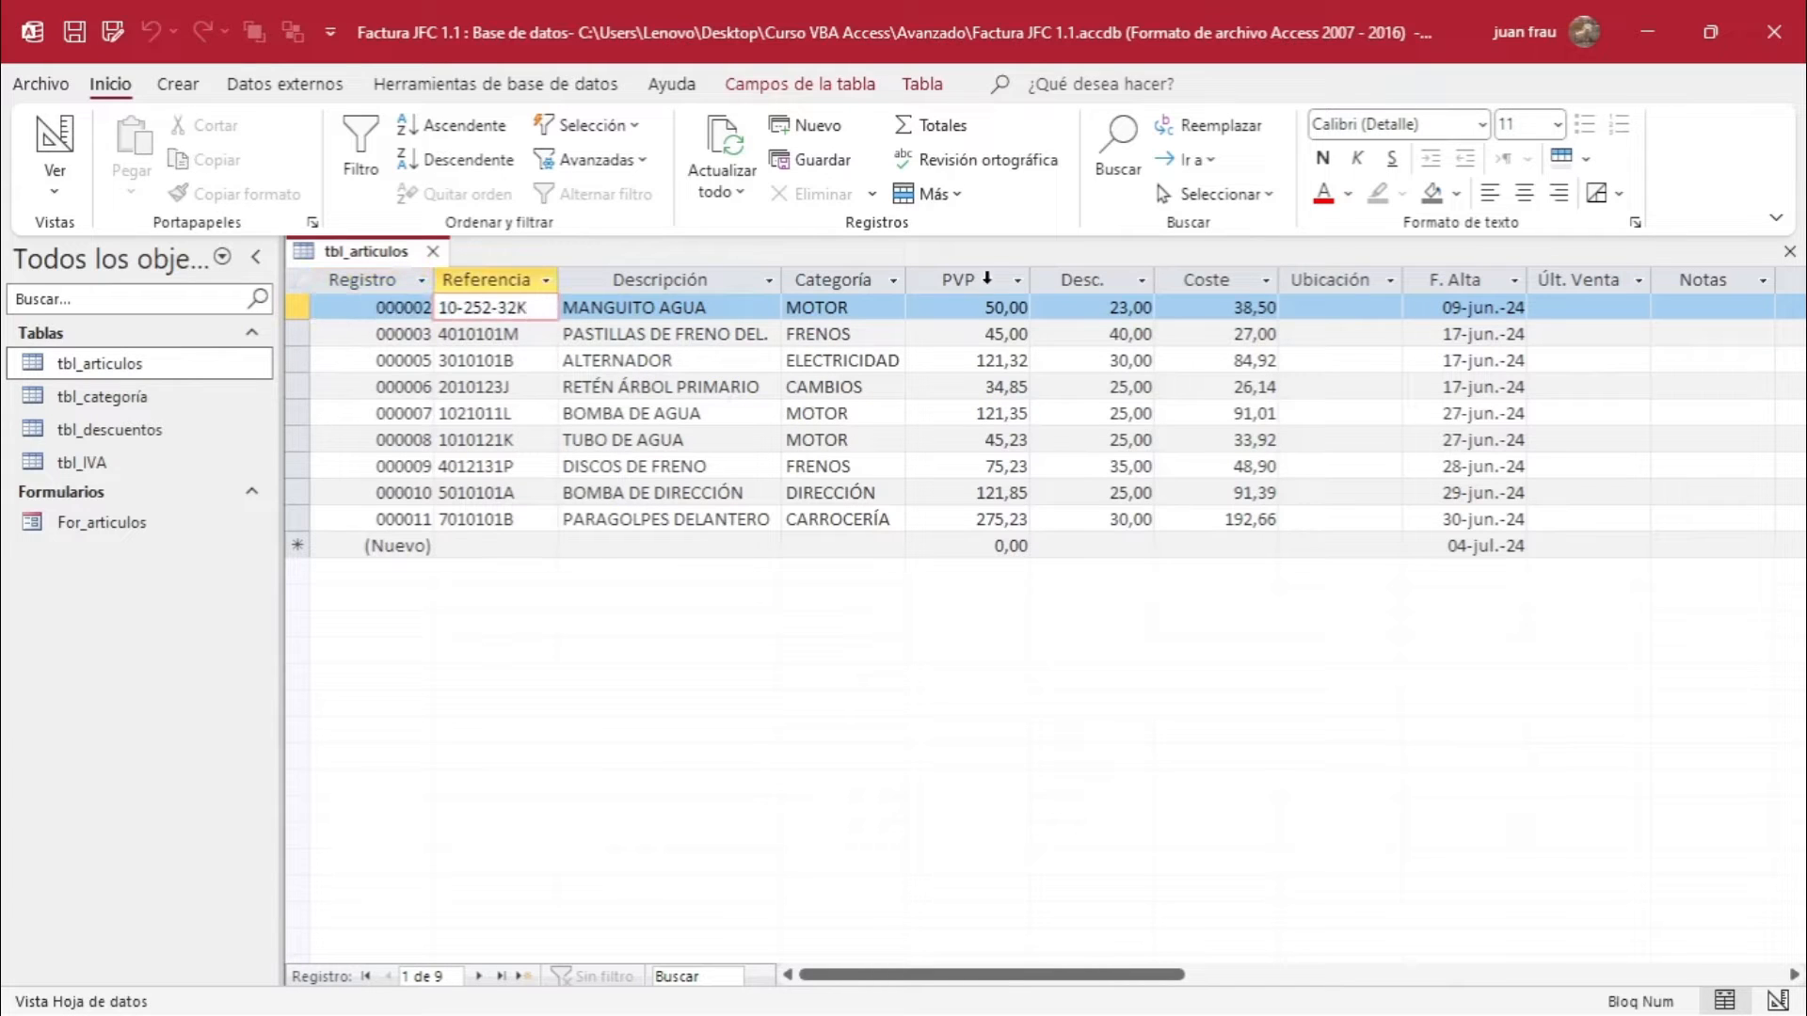
click(1097, 162)
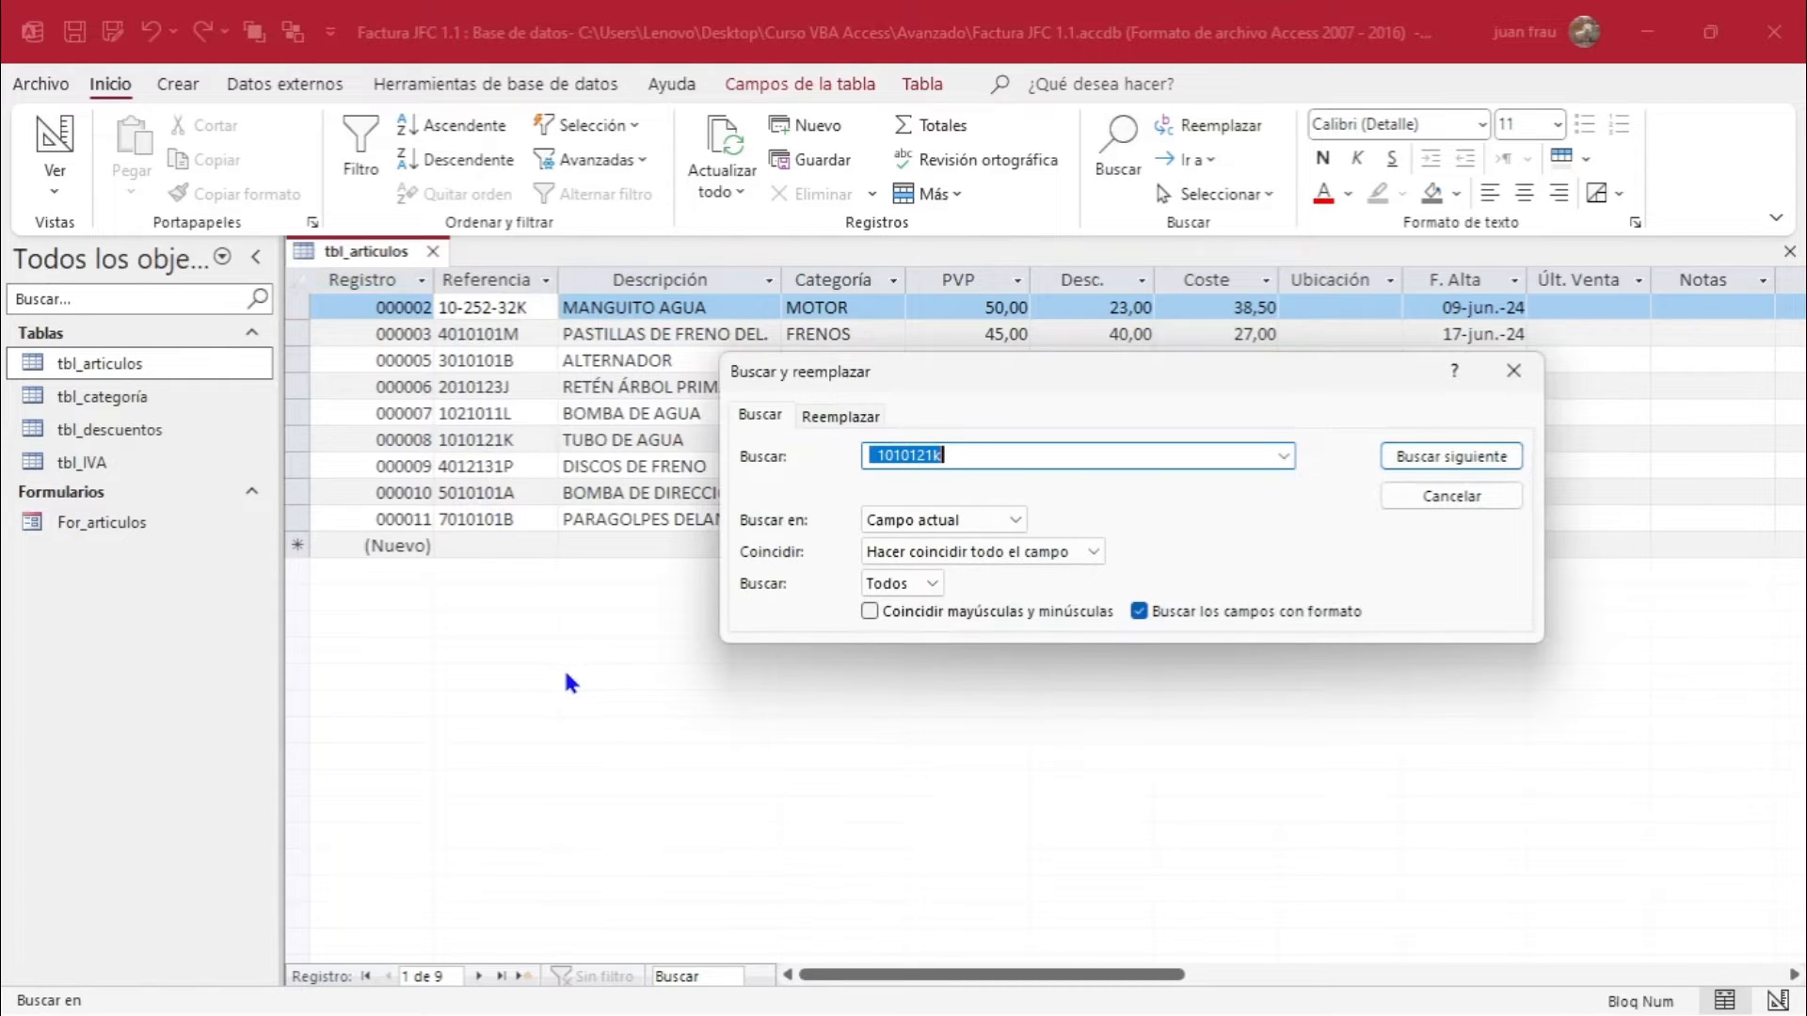
text(40)
click(1448, 468)
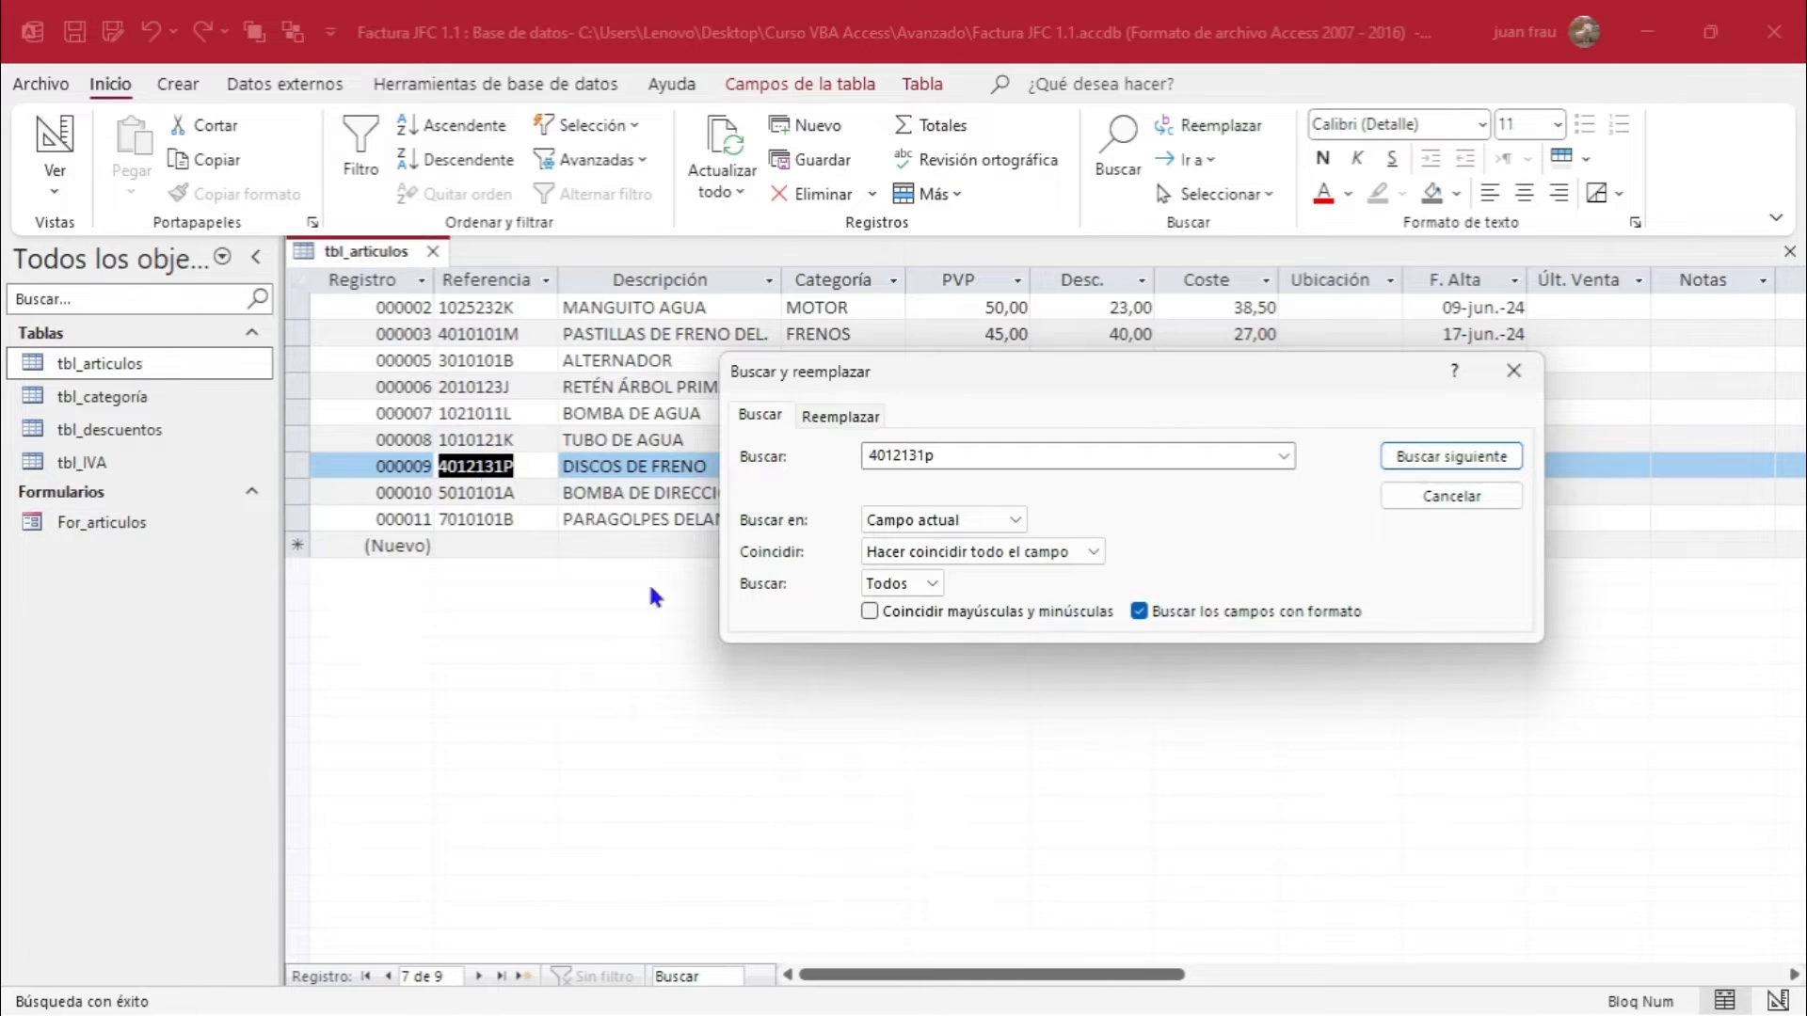
click(1450, 496)
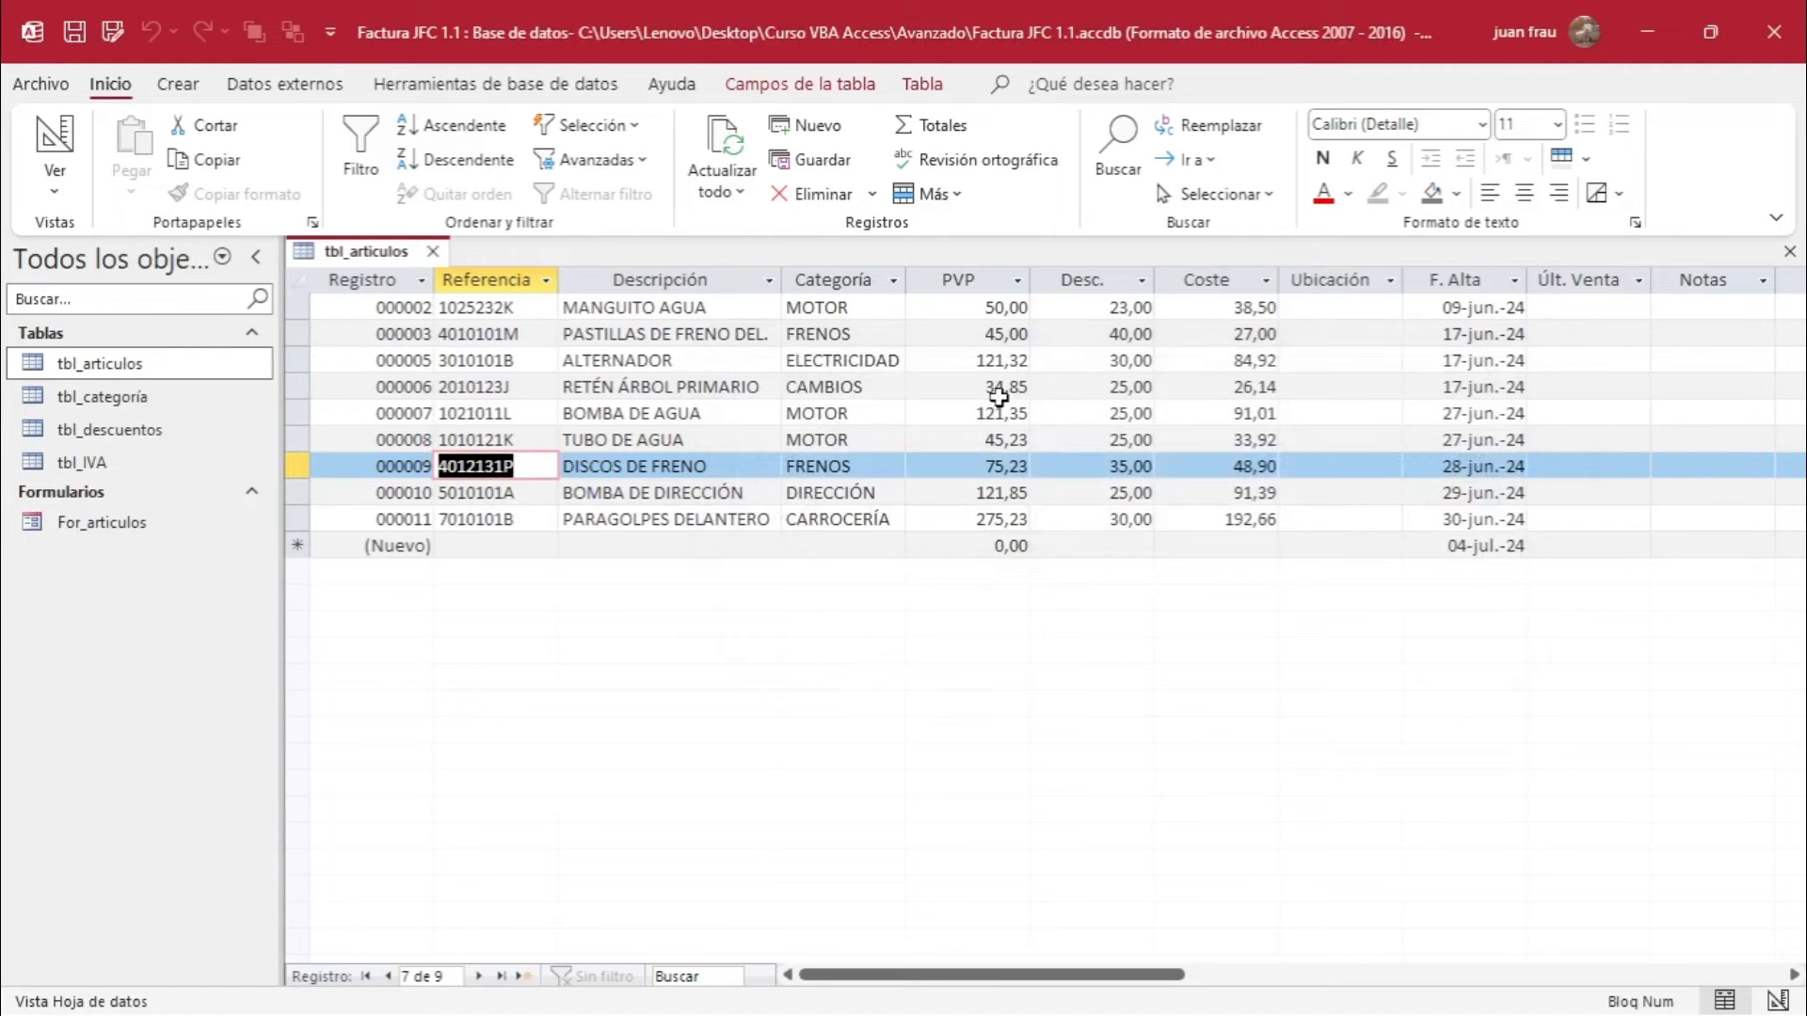
Repeat the Referencia search with 4012131P, closing the Find dialog and the tbl_articulos table.
click(1116, 164)
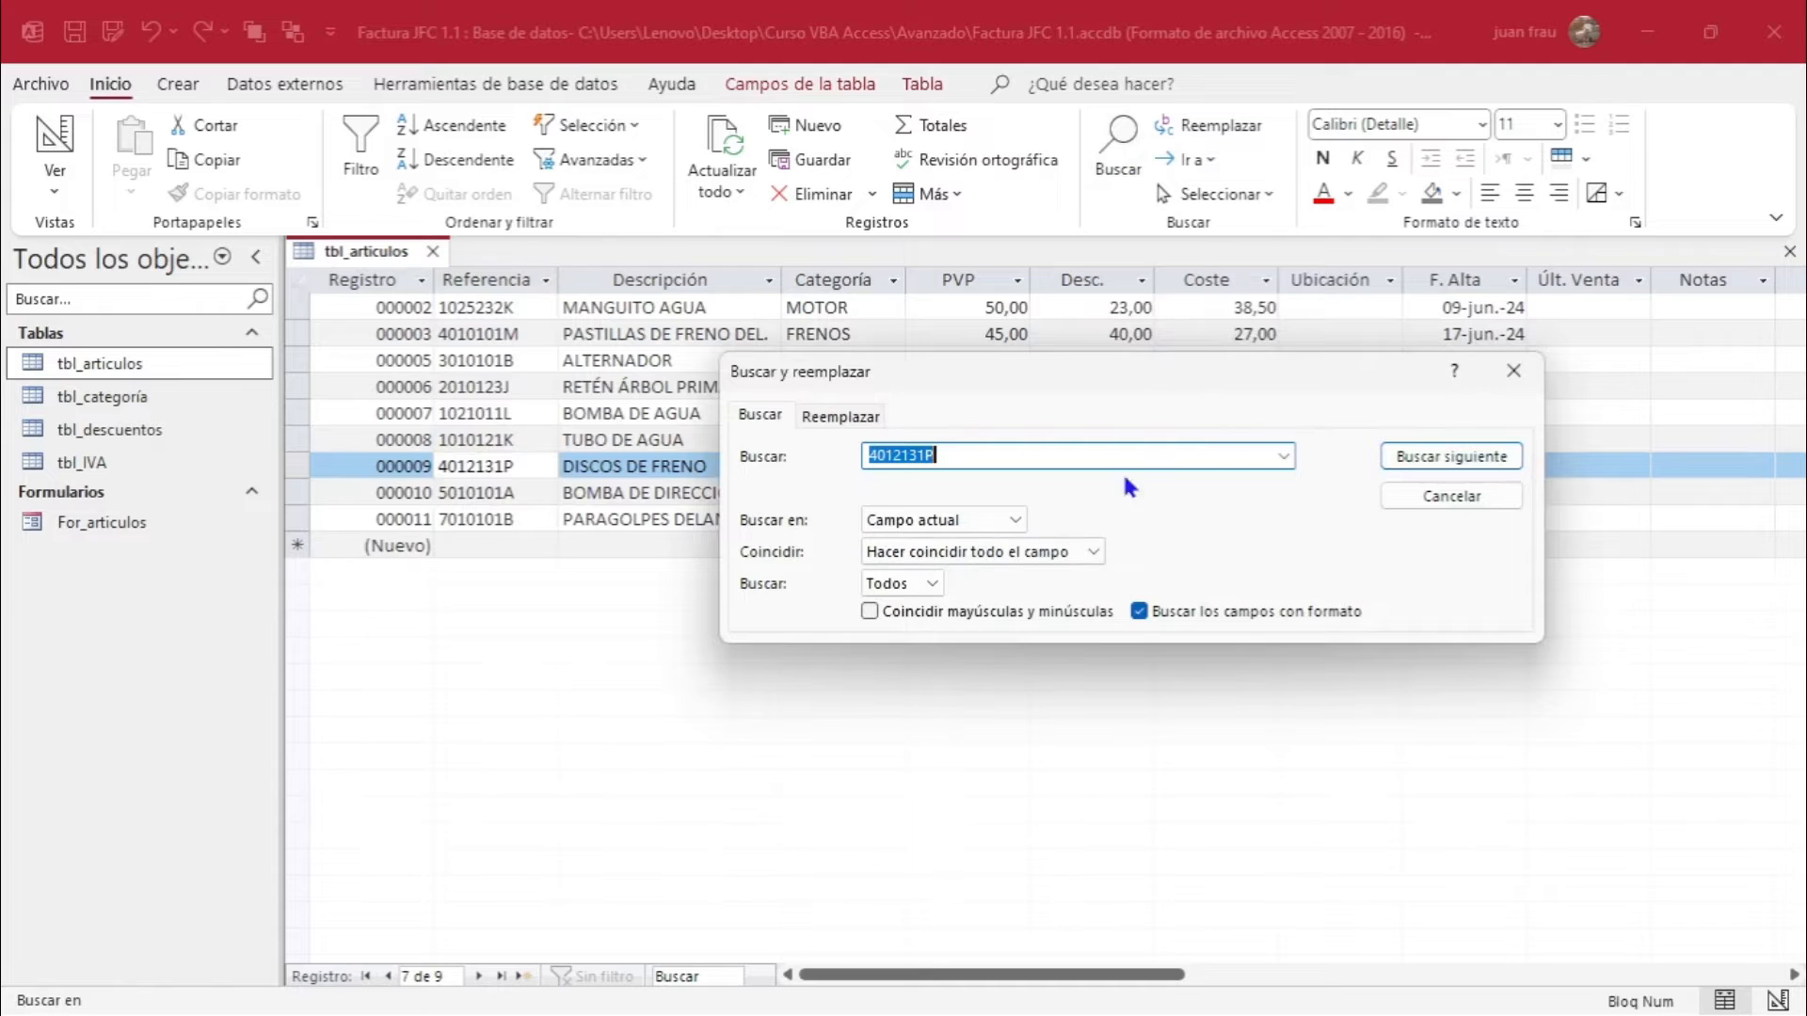
click(1451, 456)
click(1451, 496)
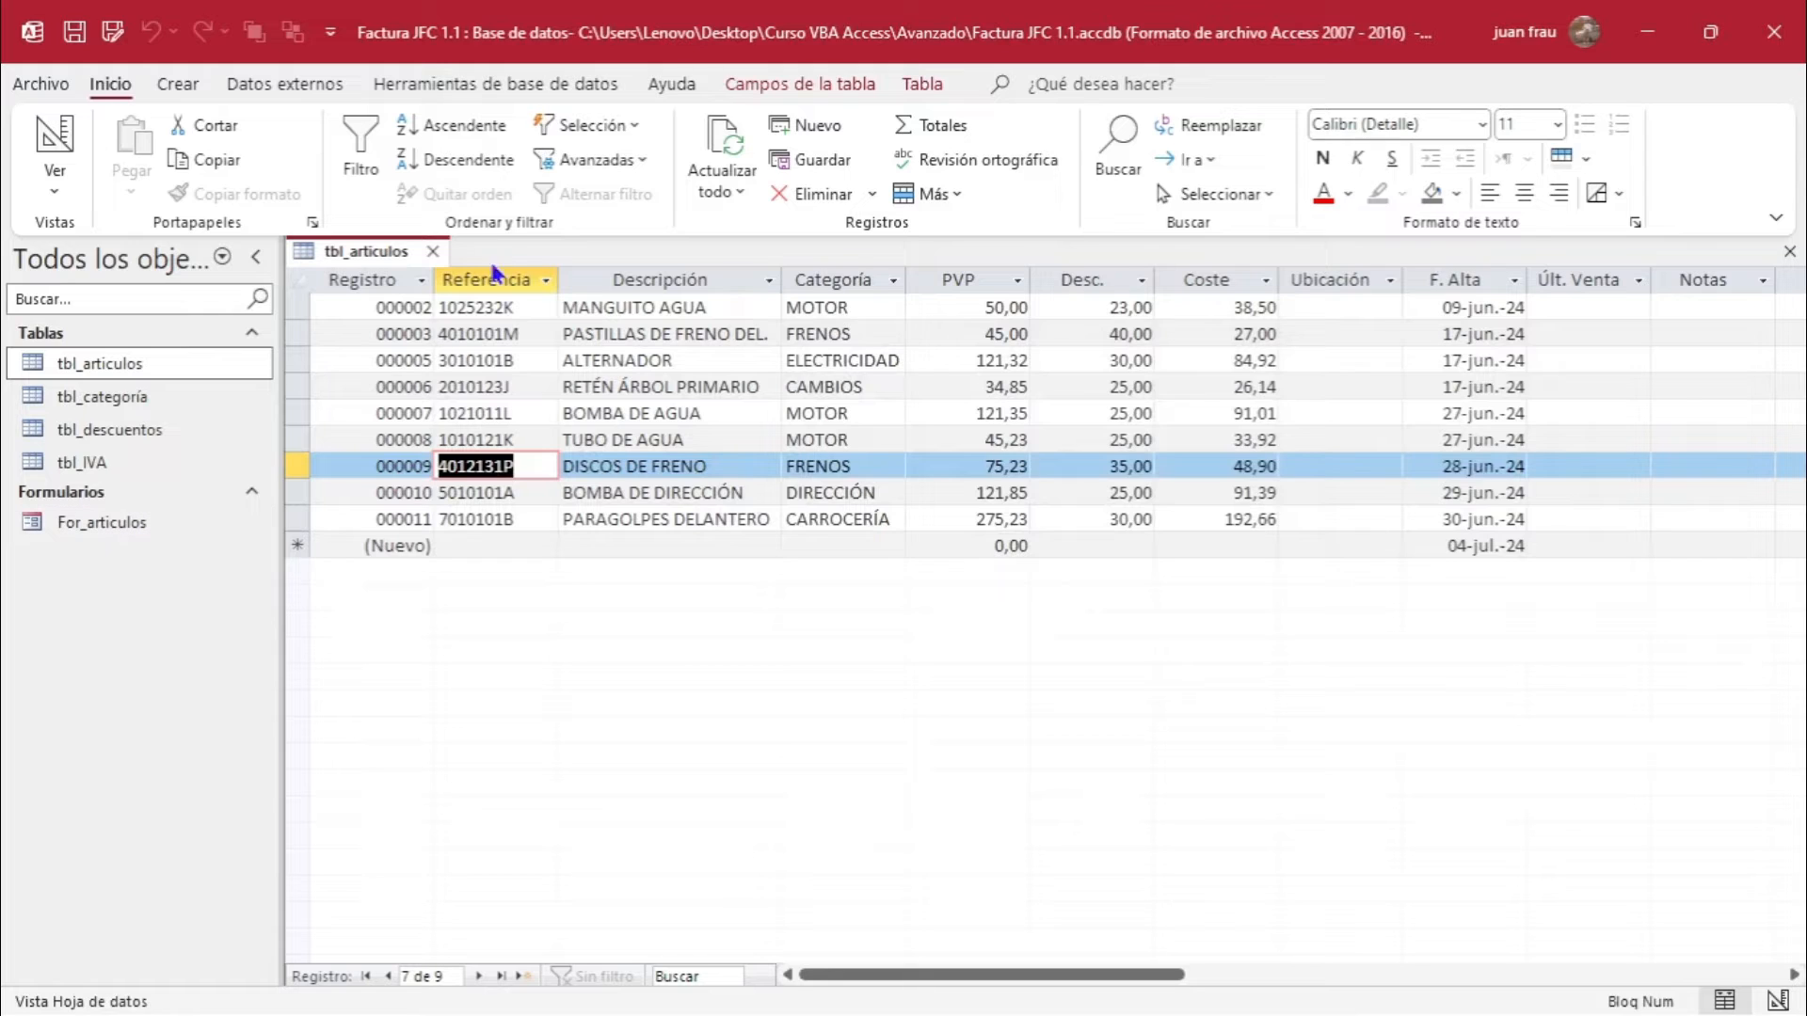
click(433, 253)
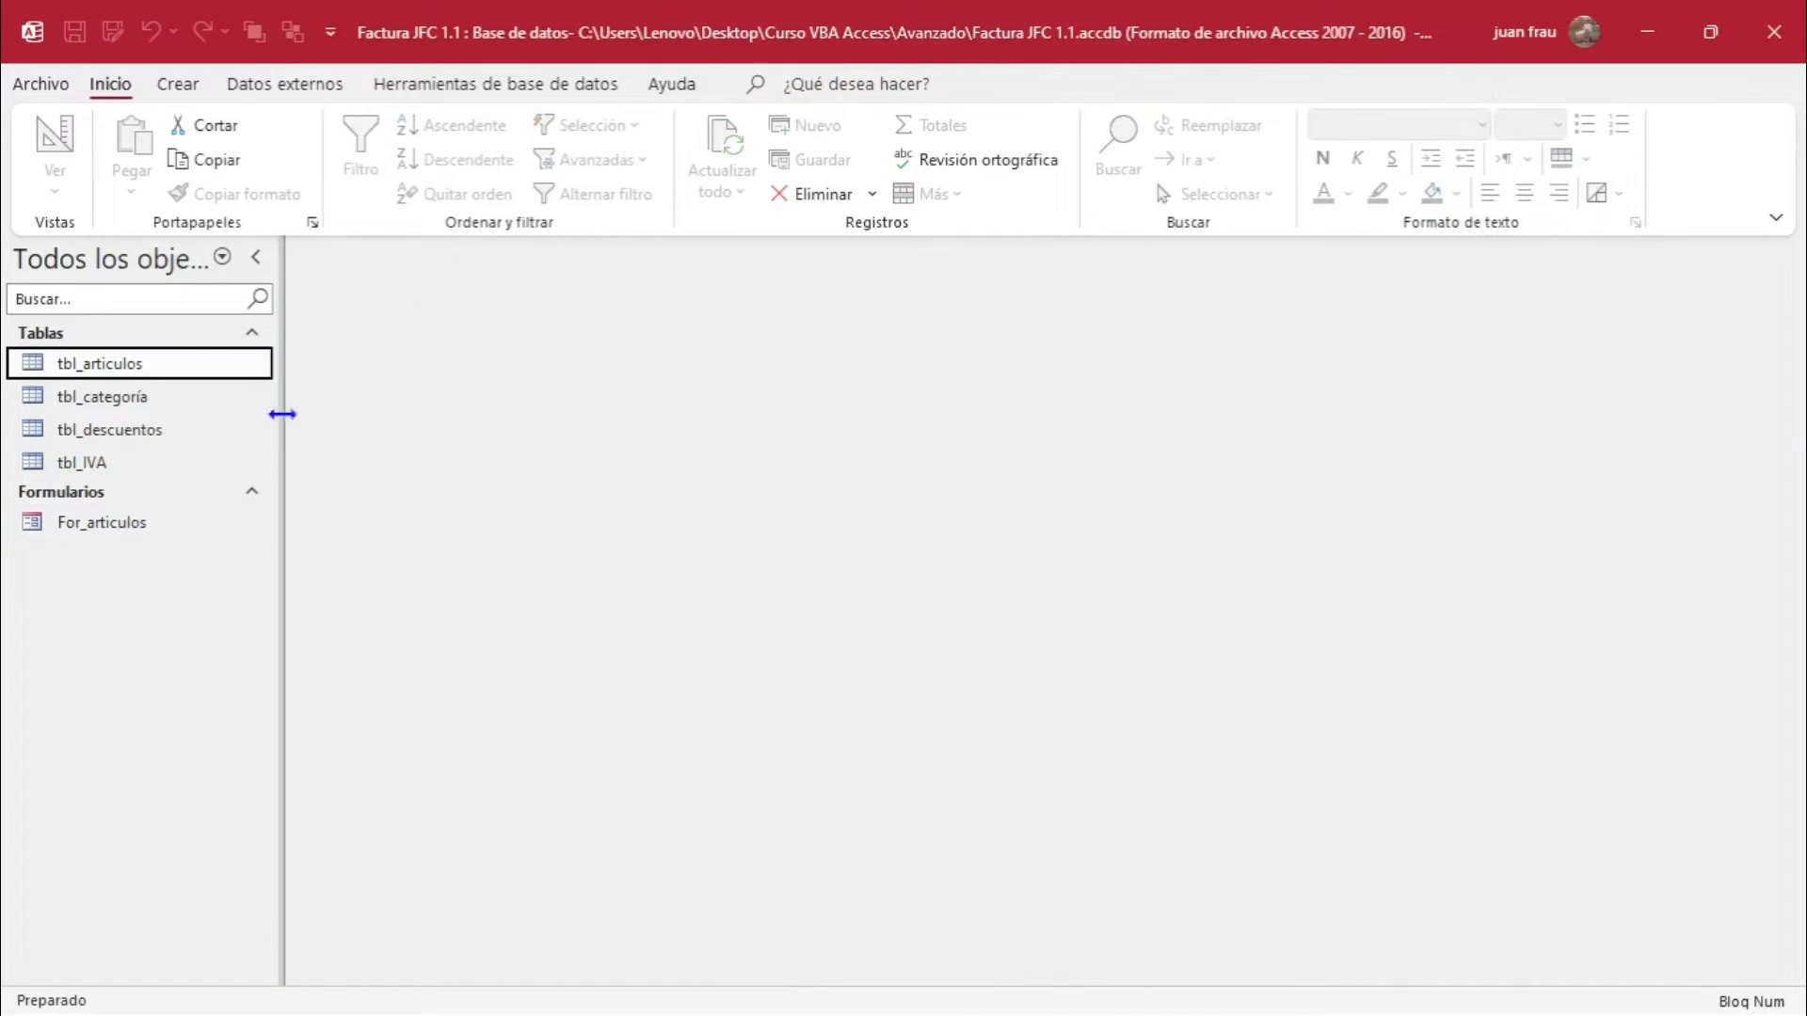
Open For_articulos in design view and remove the surplus @ characters from the format of the Referencia_articulo text box.
right_click(136, 526)
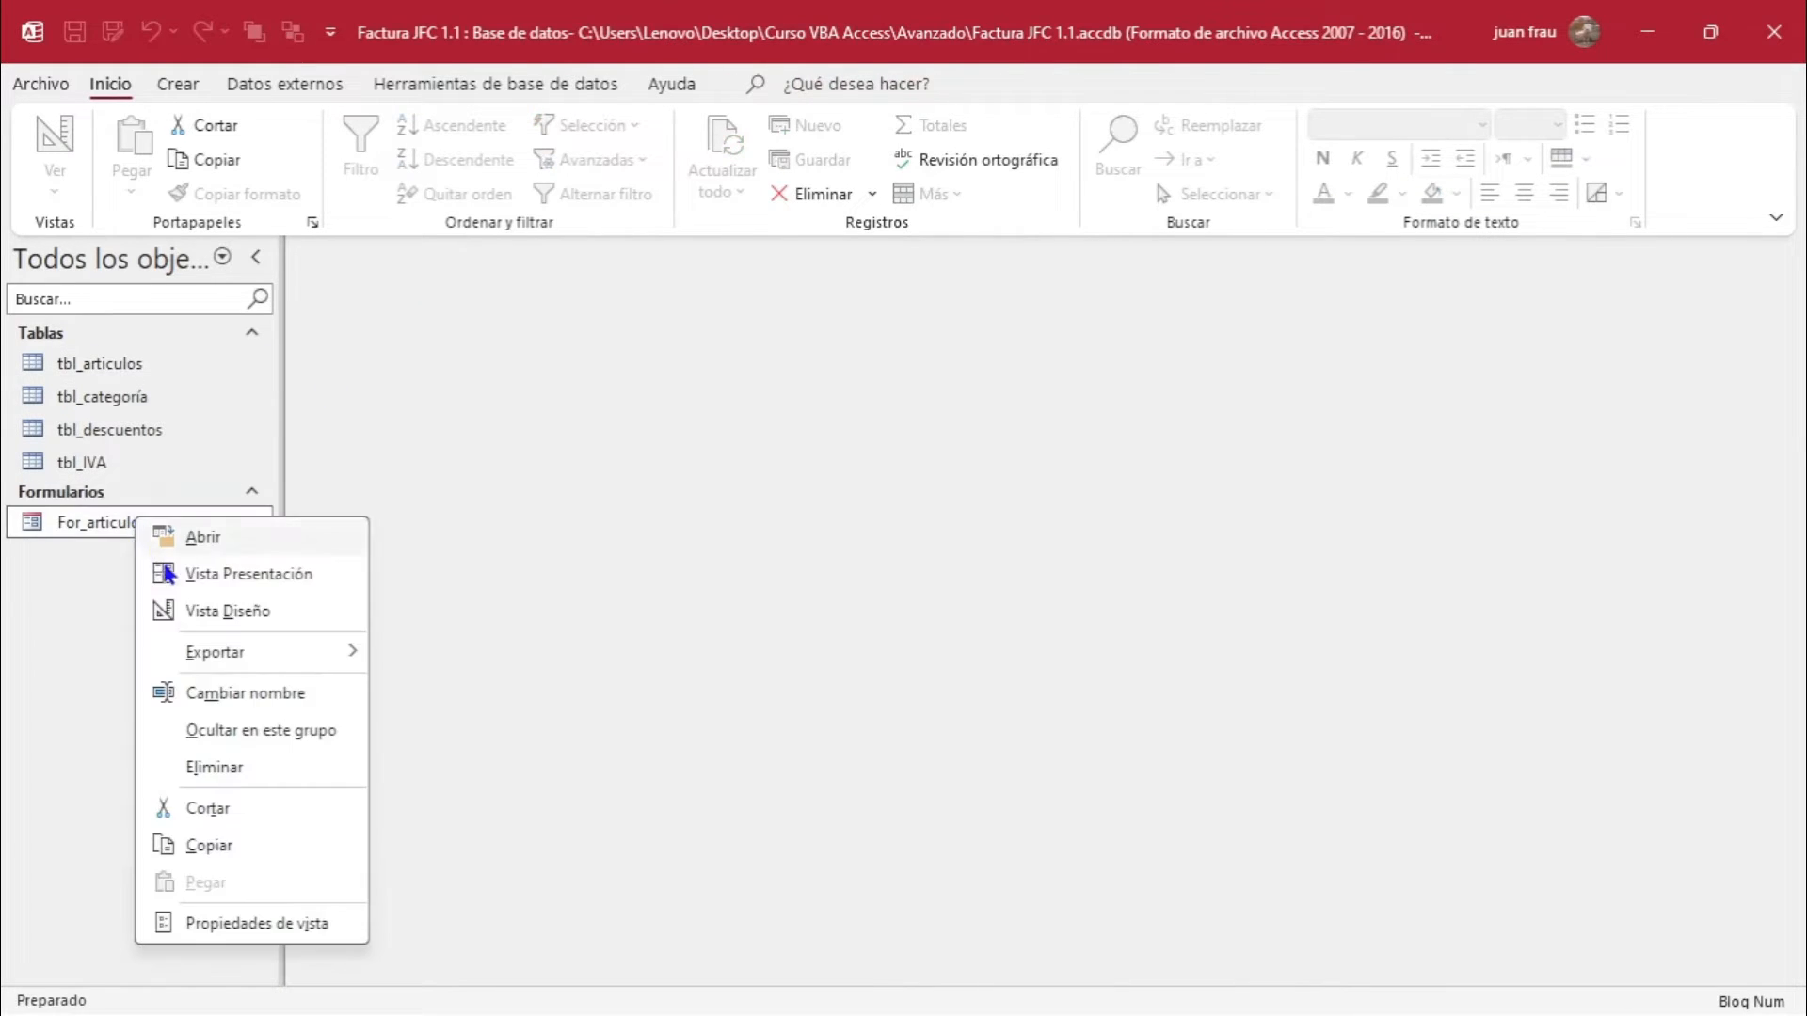
click(226, 611)
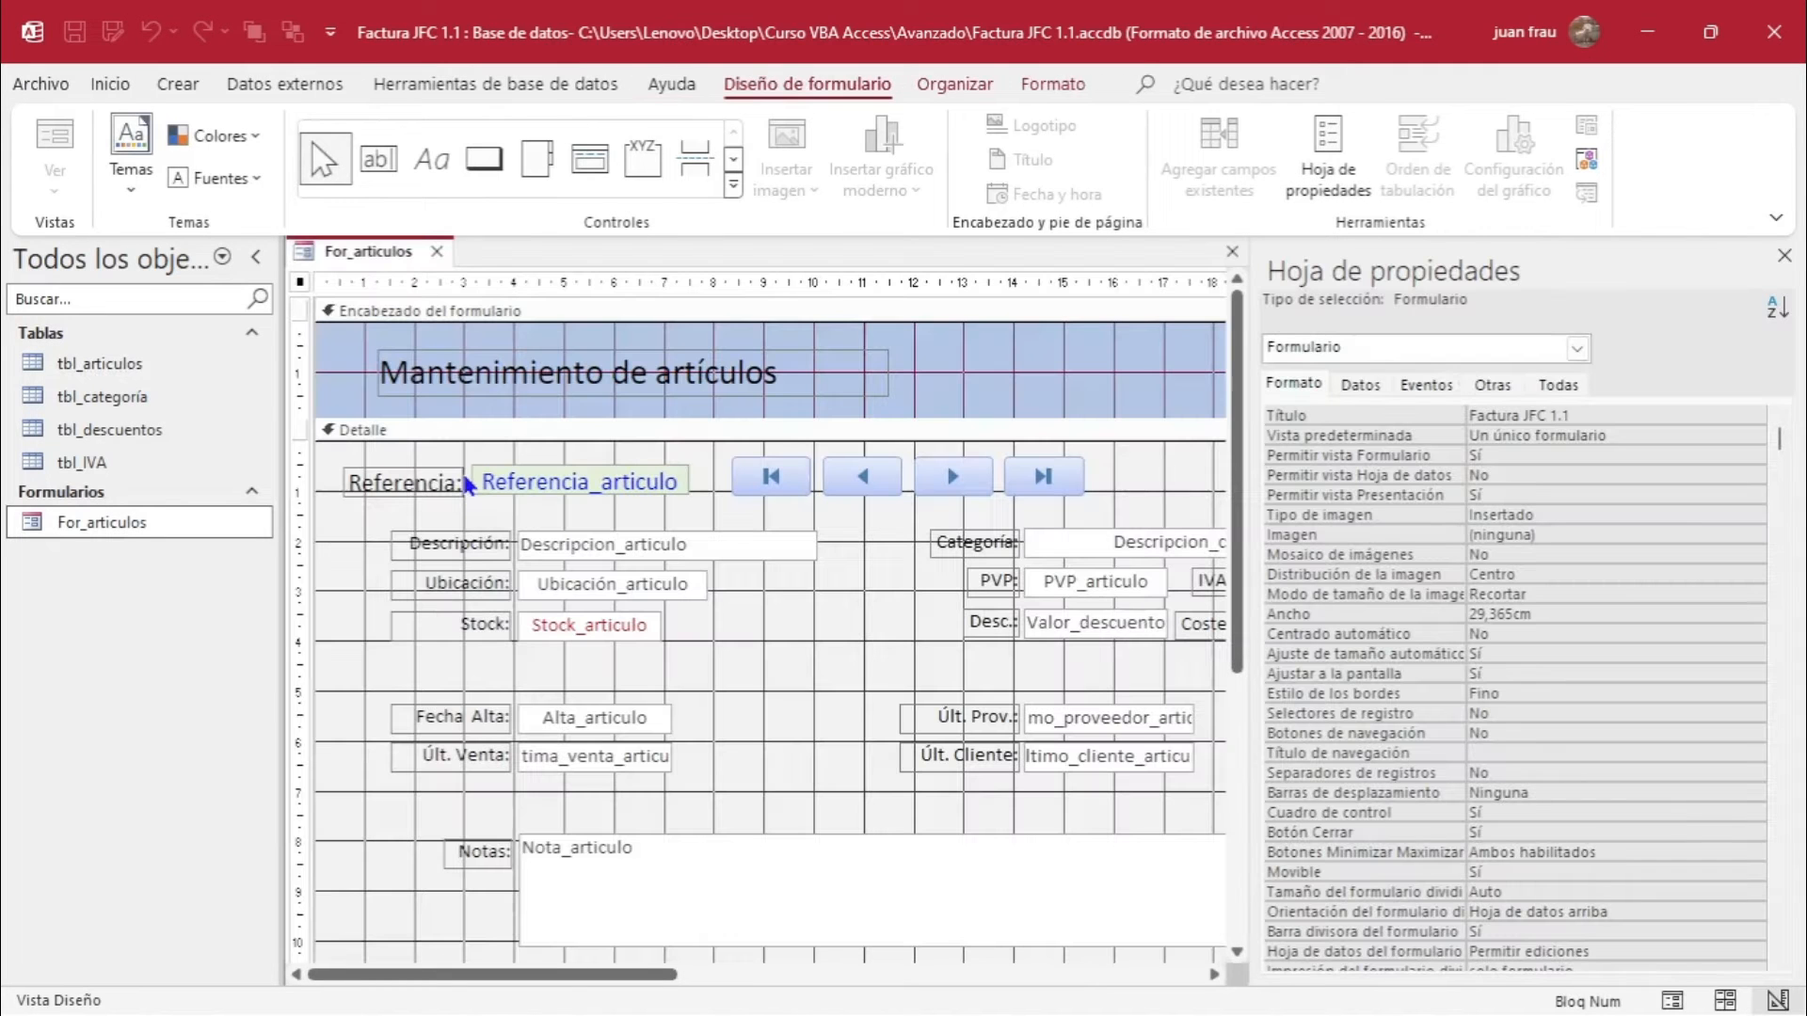
click(610, 550)
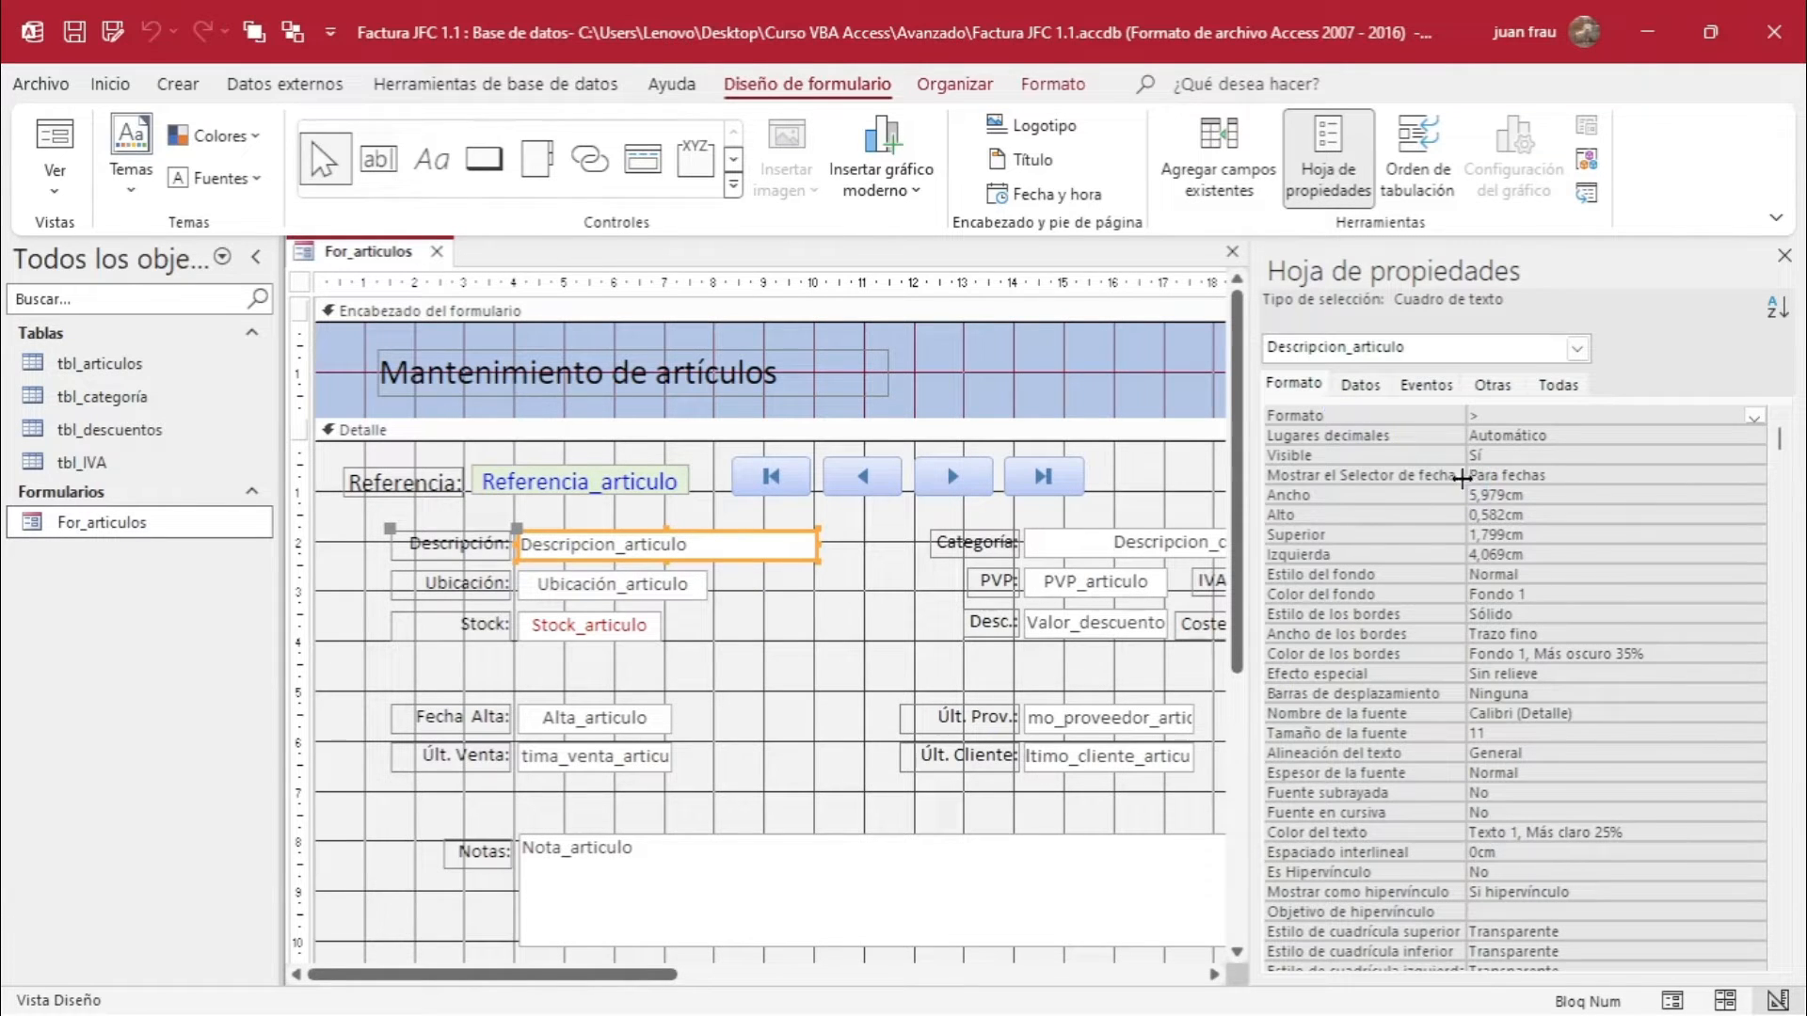
click(643, 490)
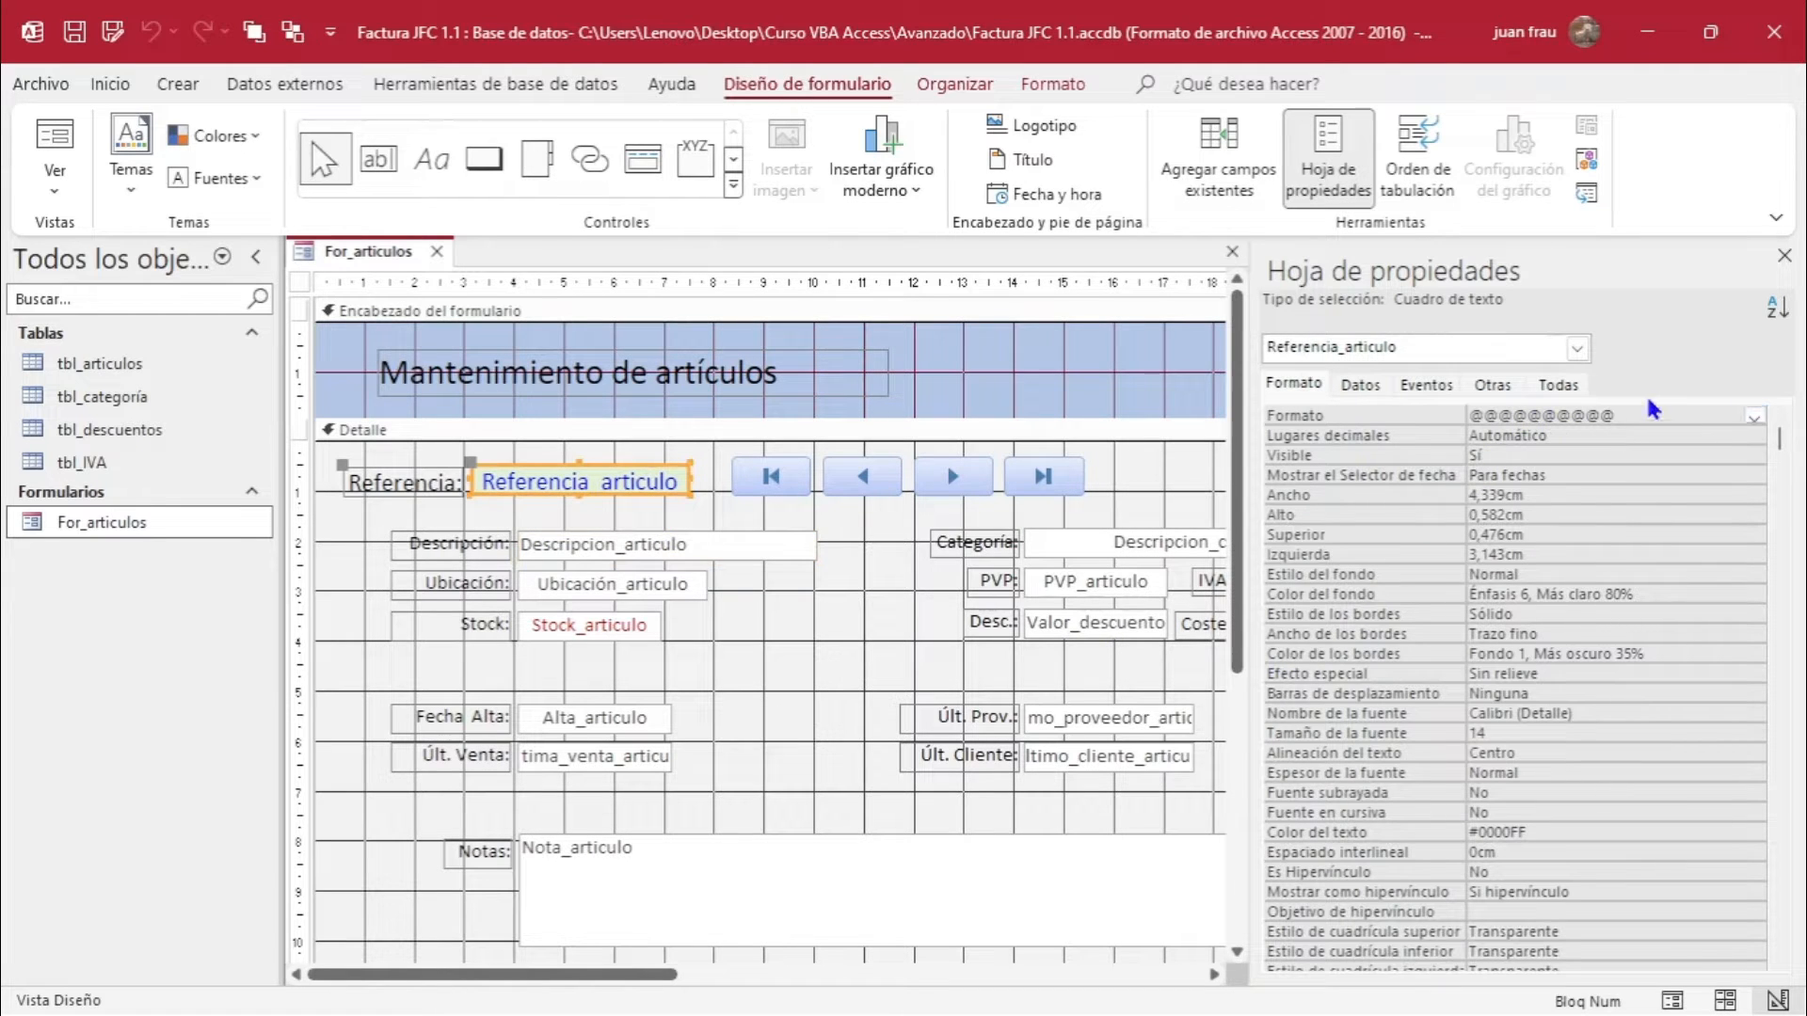
drag(1633, 415, 1464, 415)
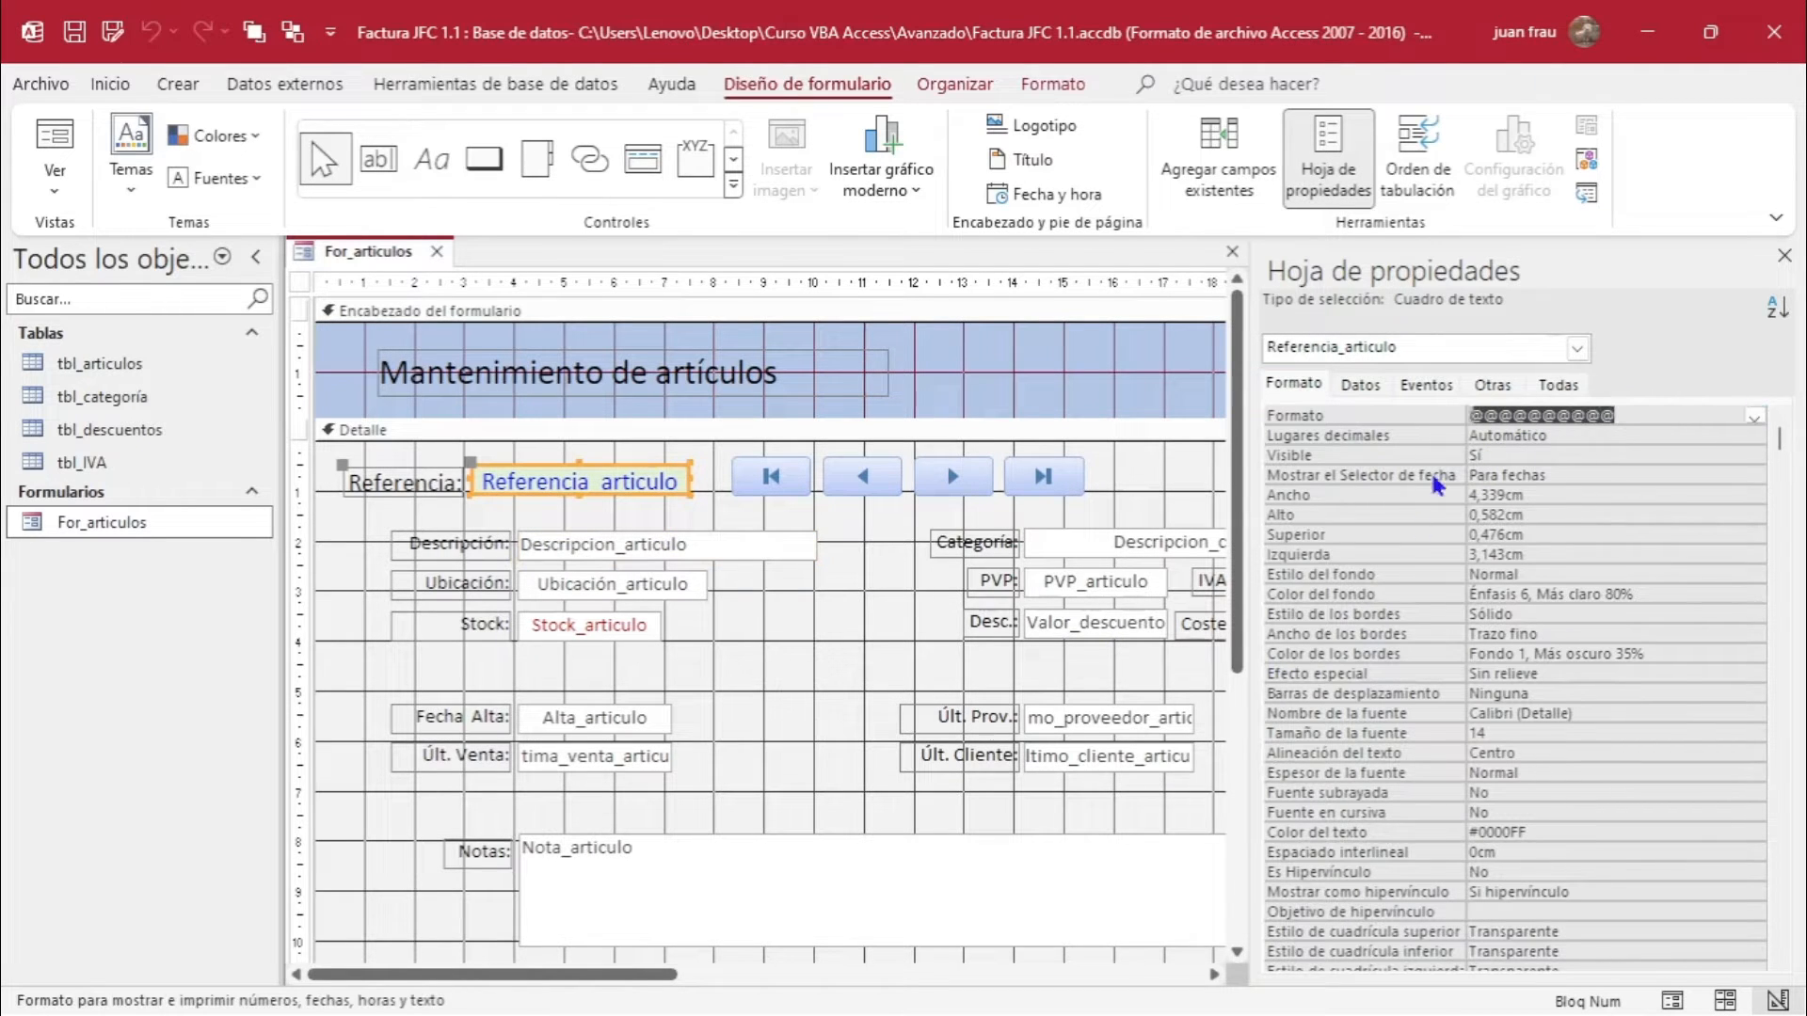
click(1655, 414)
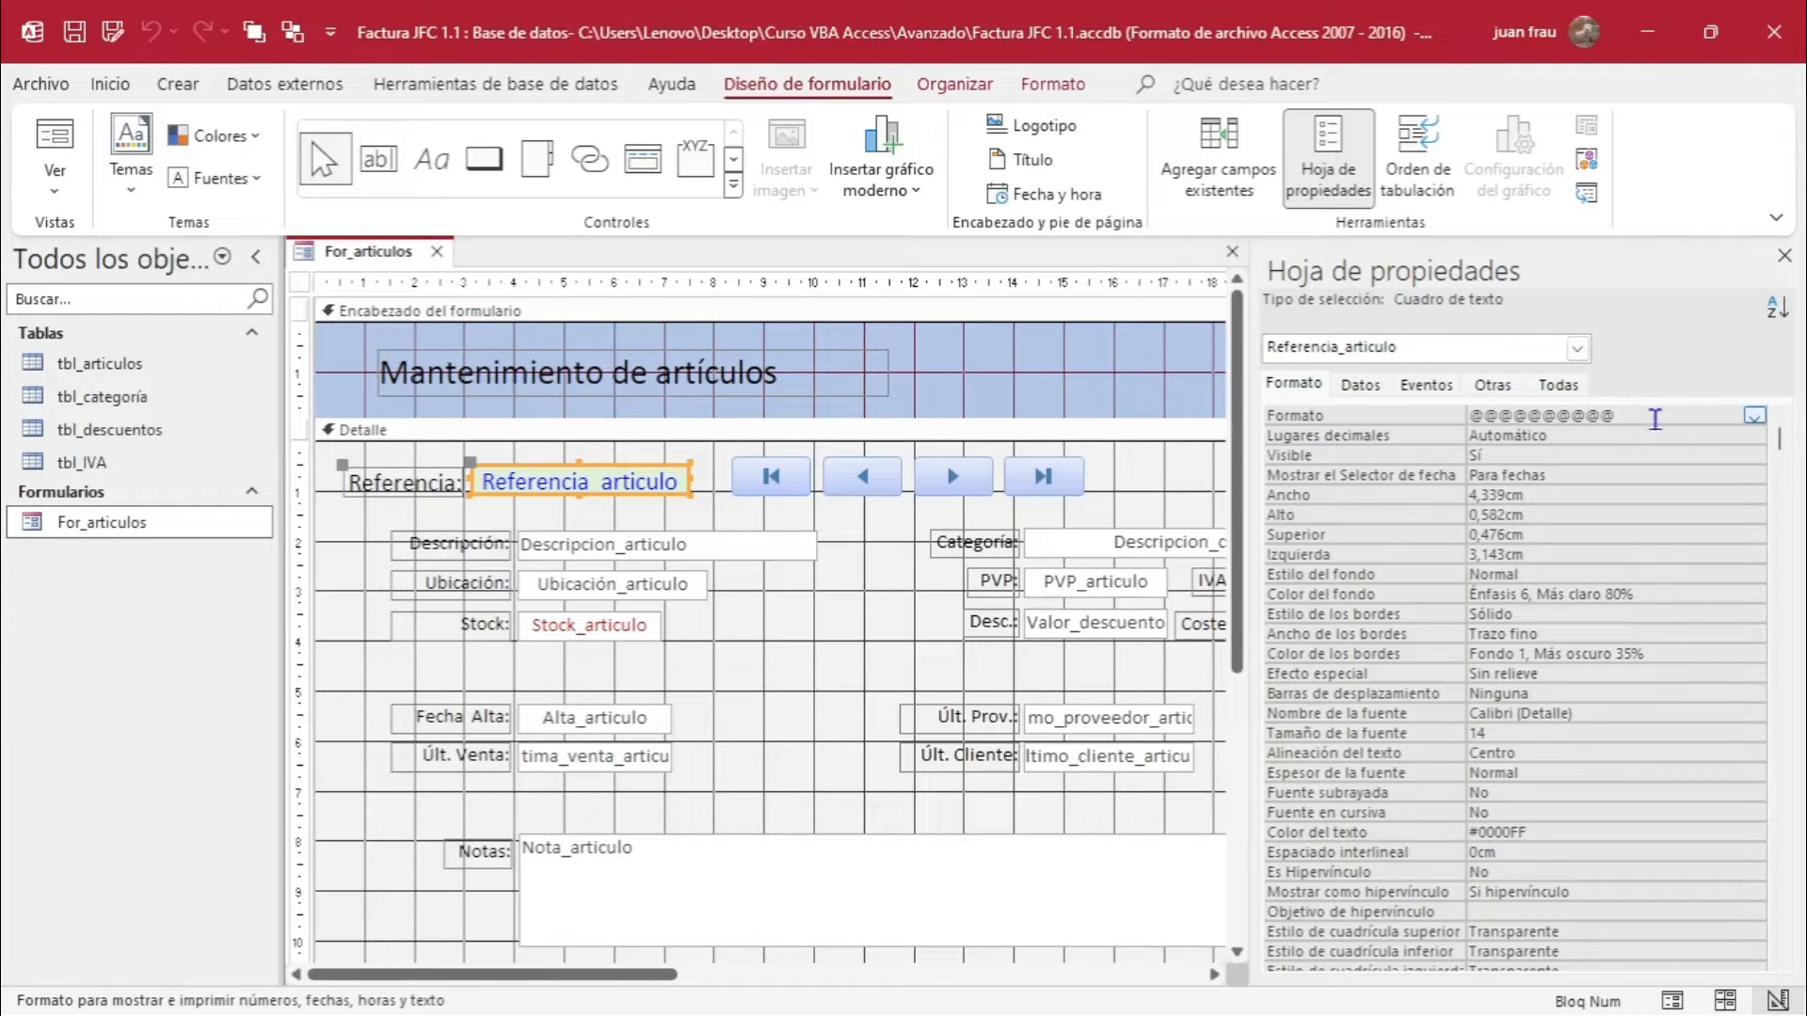
drag(1591, 425, 1591, 411)
key(BackSpace)
Review the data properties of the Referencia_articulo text box, including its input mask, and close the property sheet.
click(1361, 385)
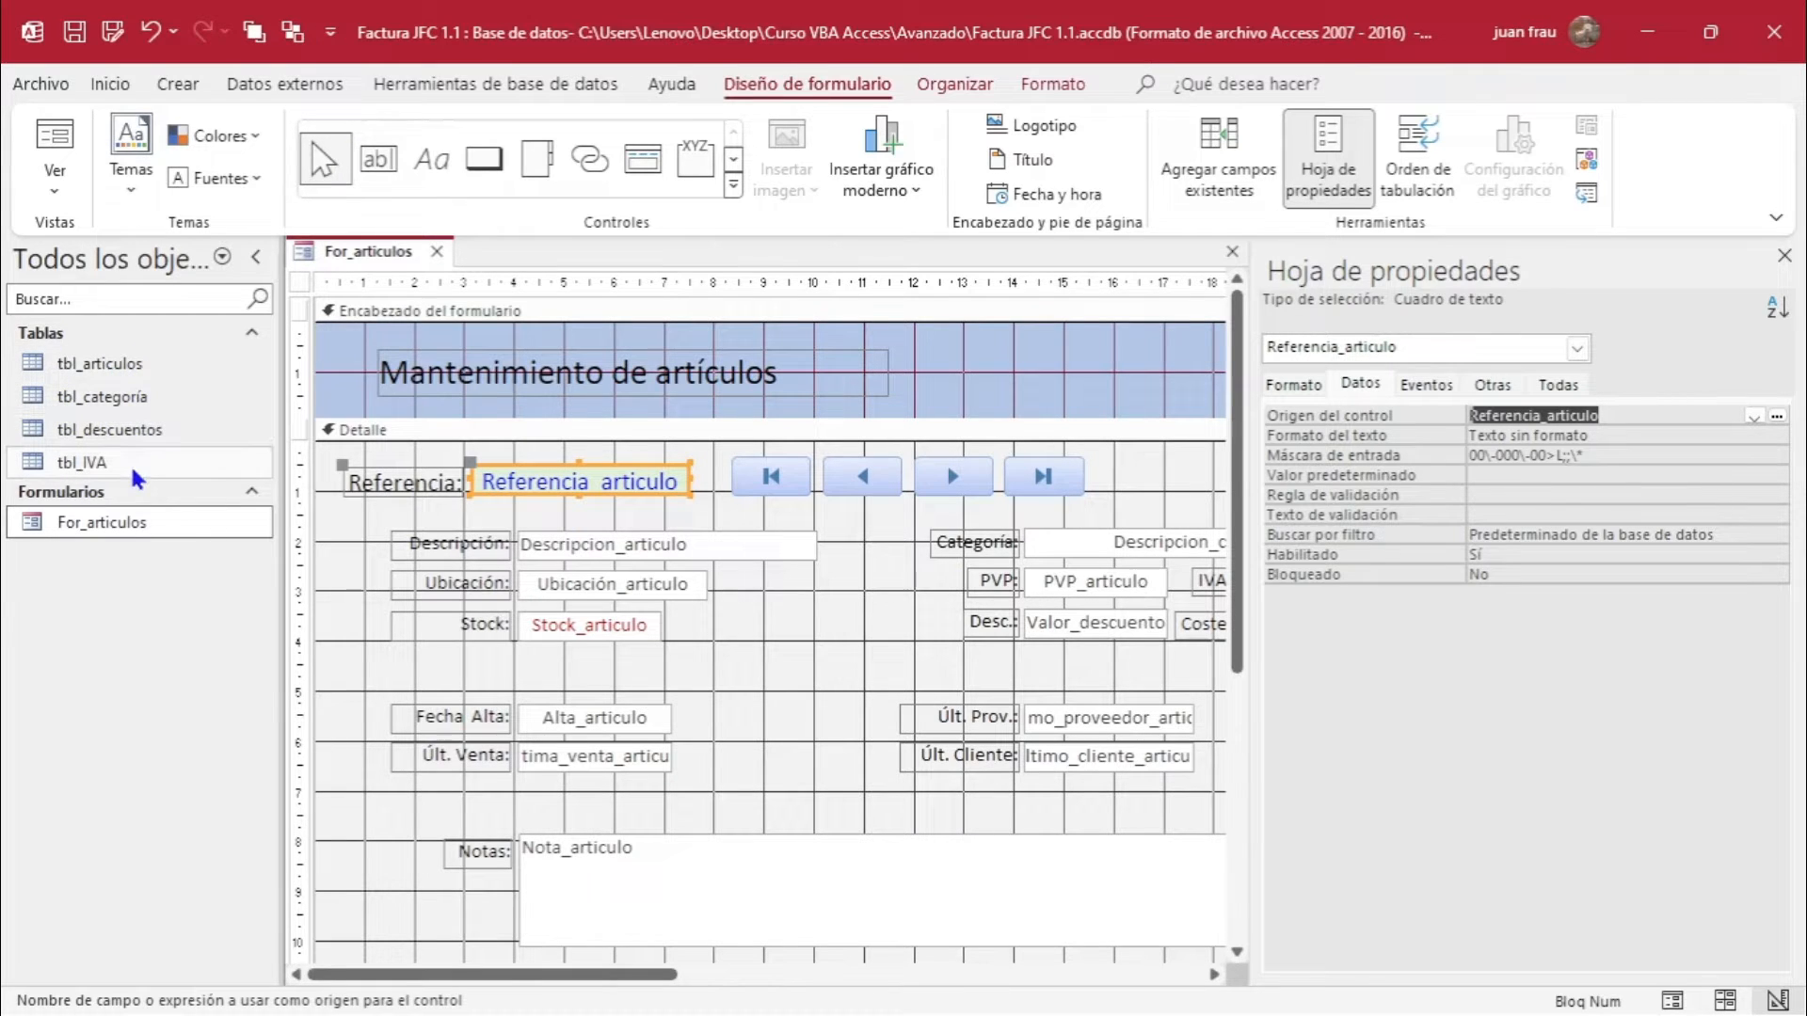
click(824, 661)
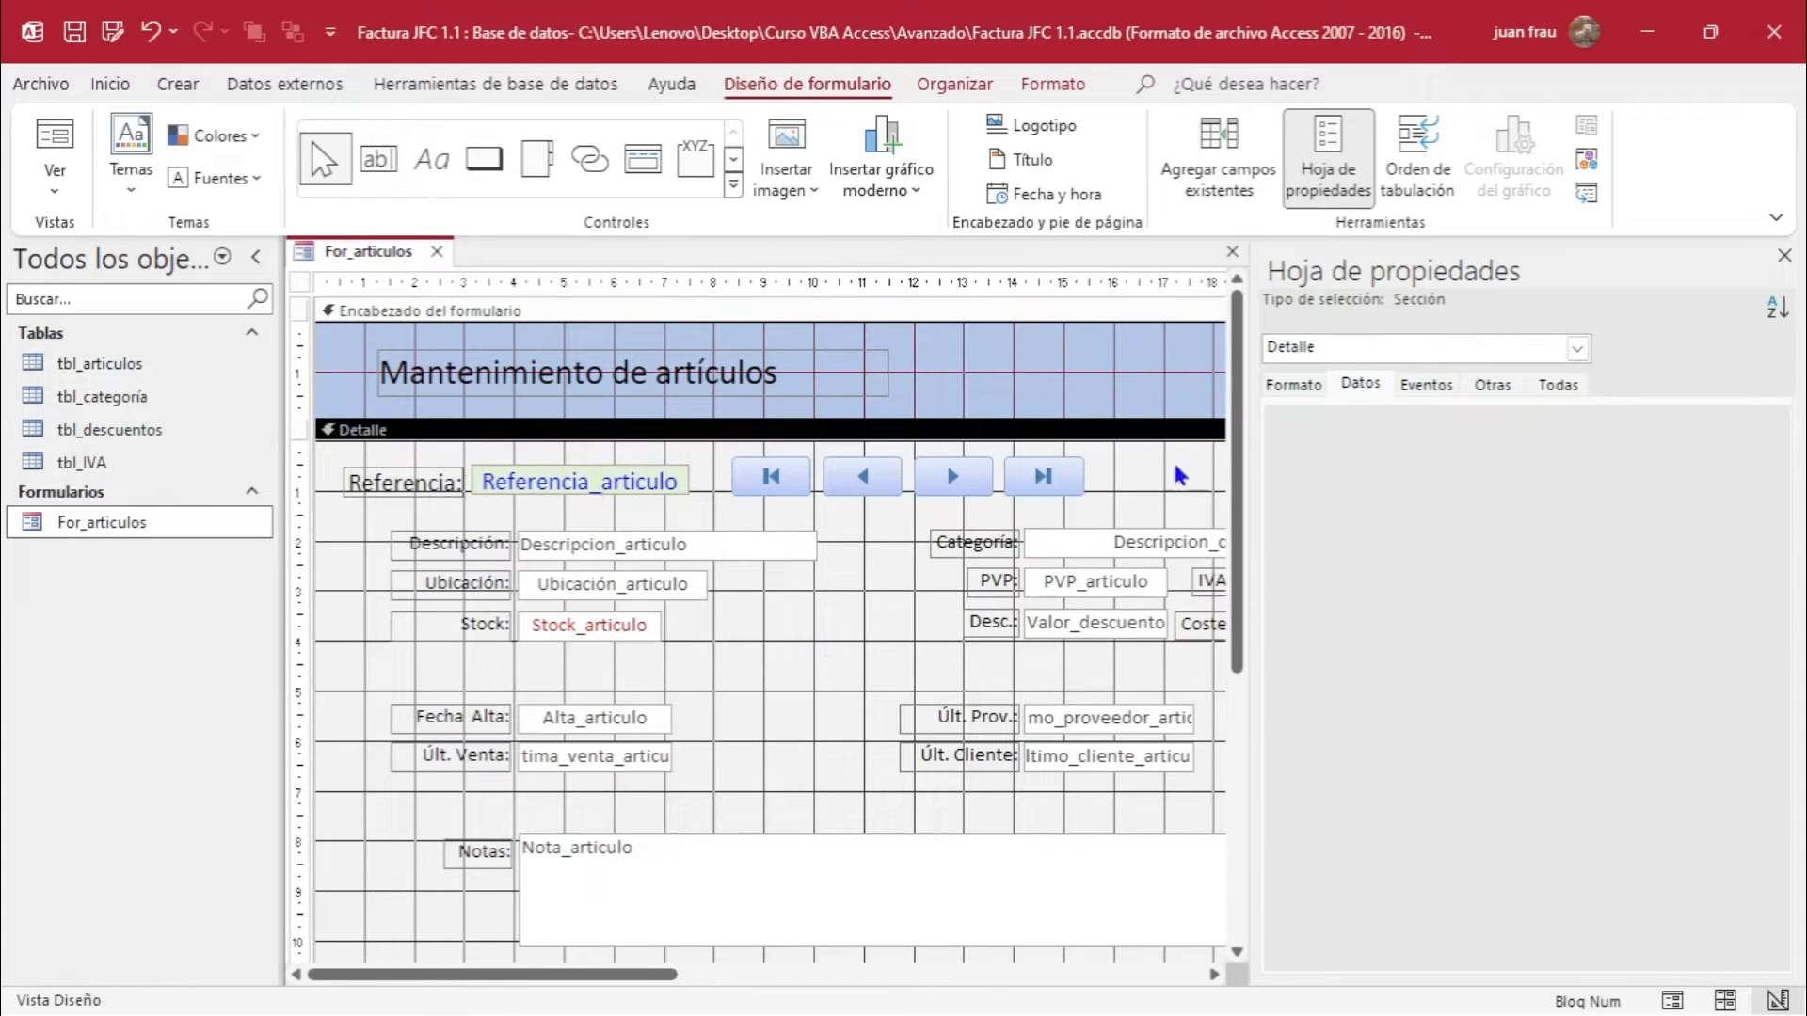
click(1782, 258)
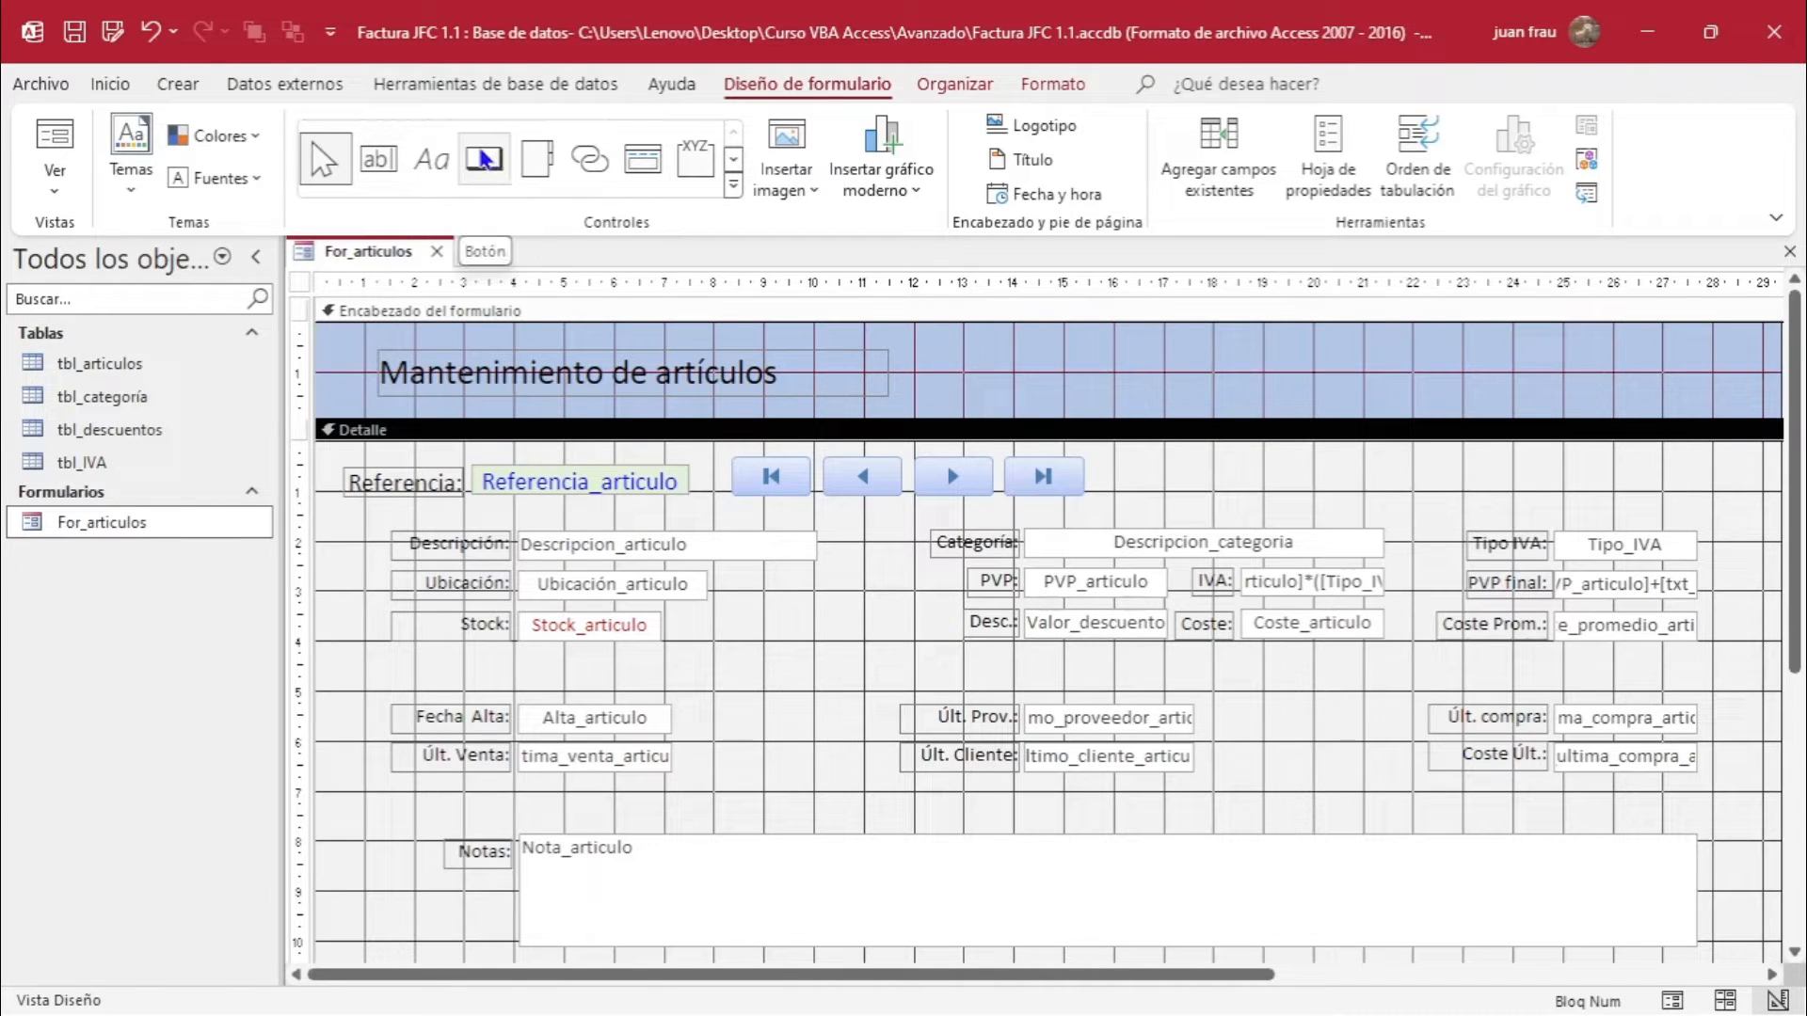
Add a command button beside the last-record button with the Buscar registro action, the Prismáticos image and the name bt_buscar.
click(485, 160)
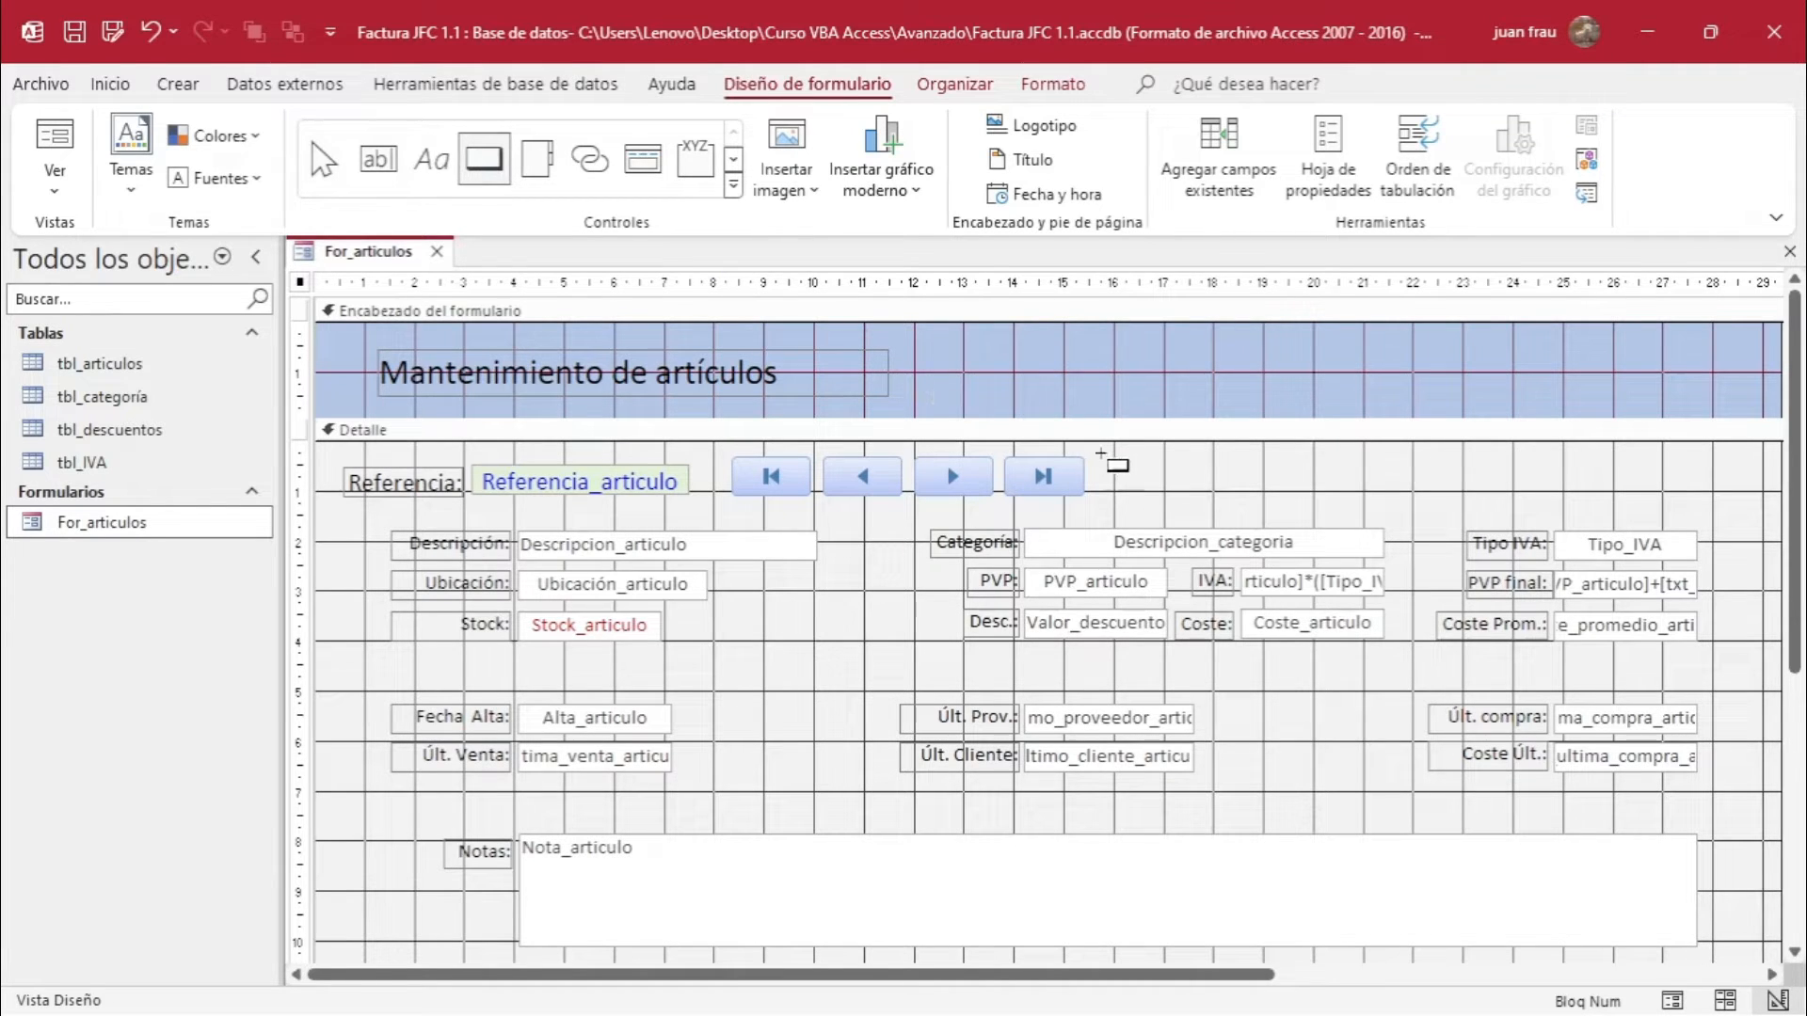
drag(1123, 463, 1206, 494)
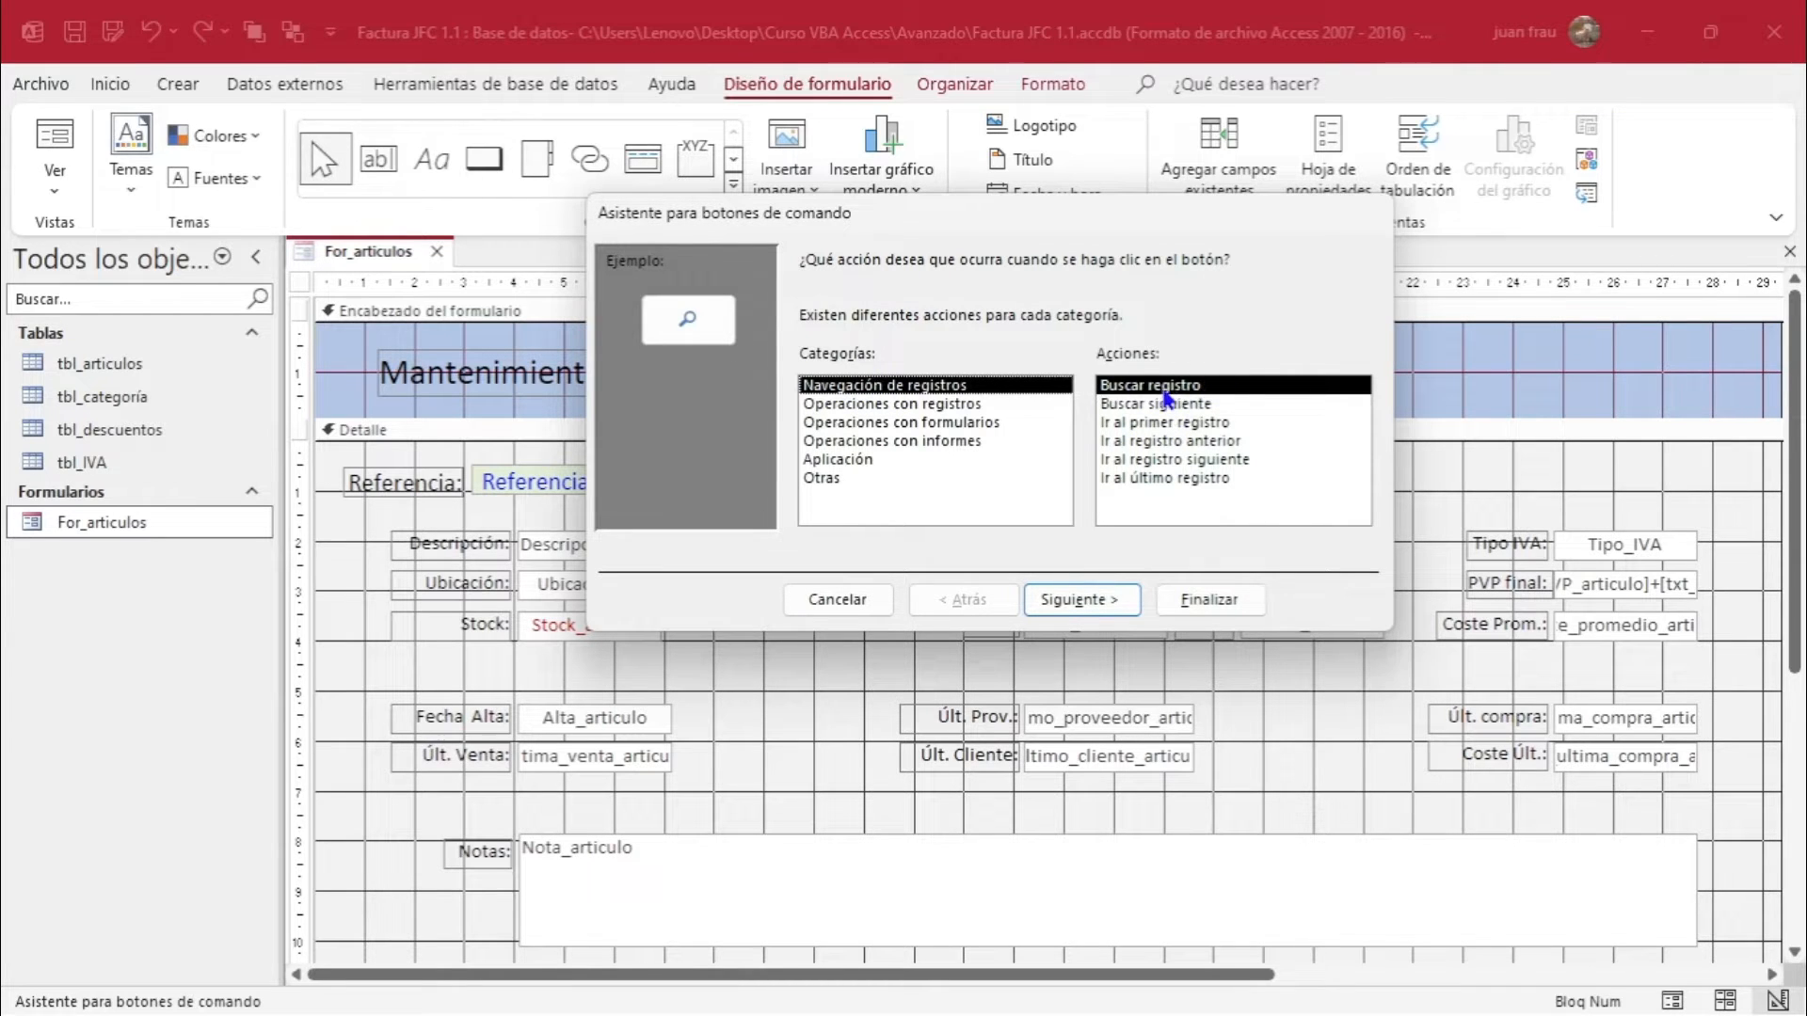
click(1064, 602)
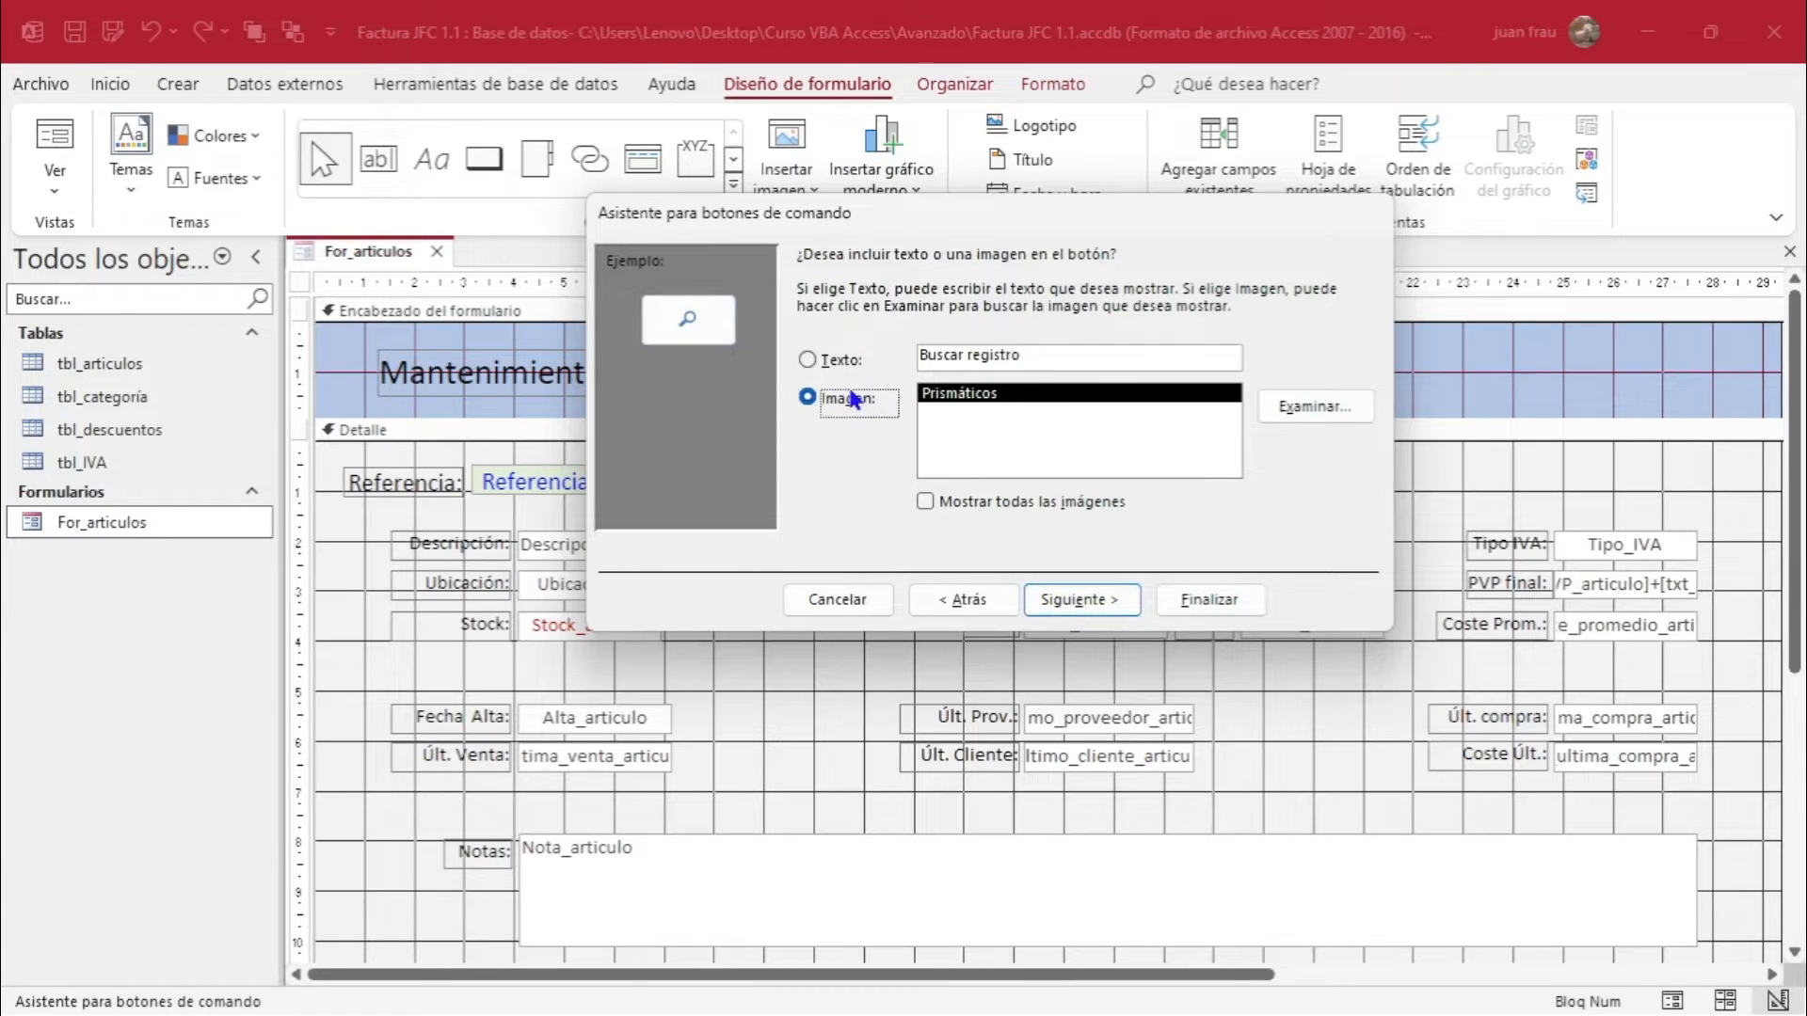
click(1063, 601)
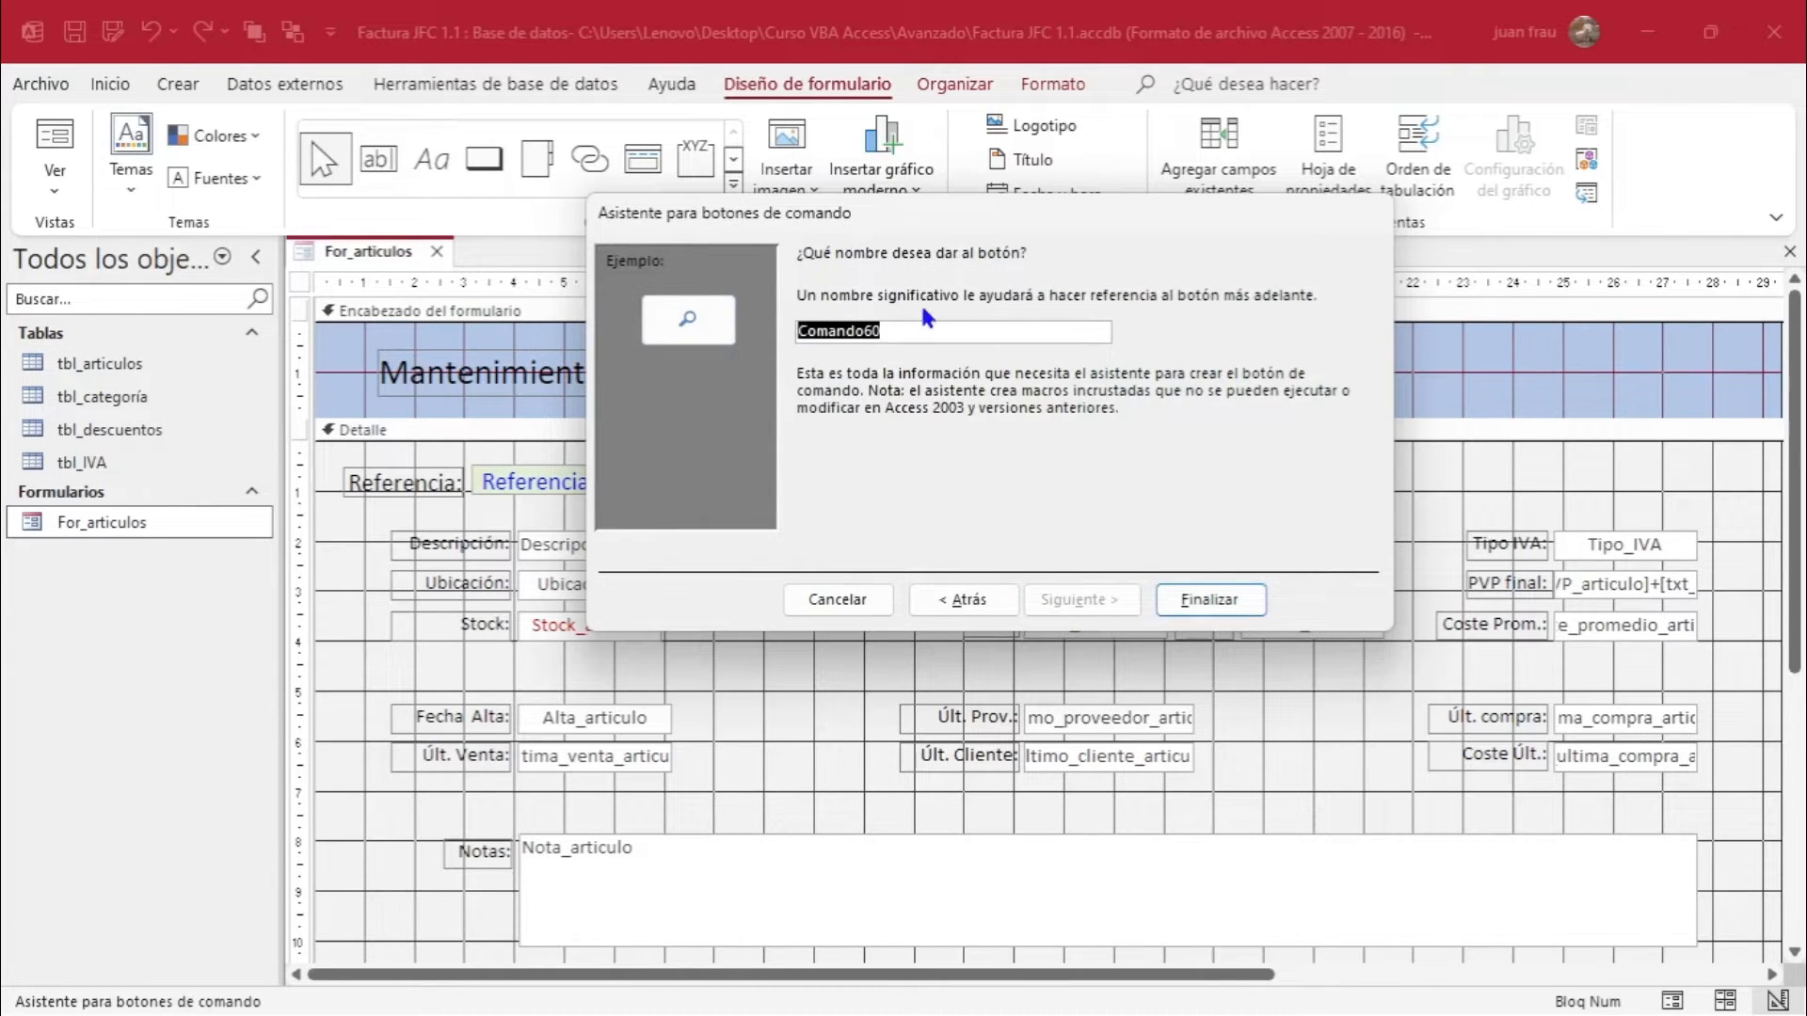
text(bt_buscar)
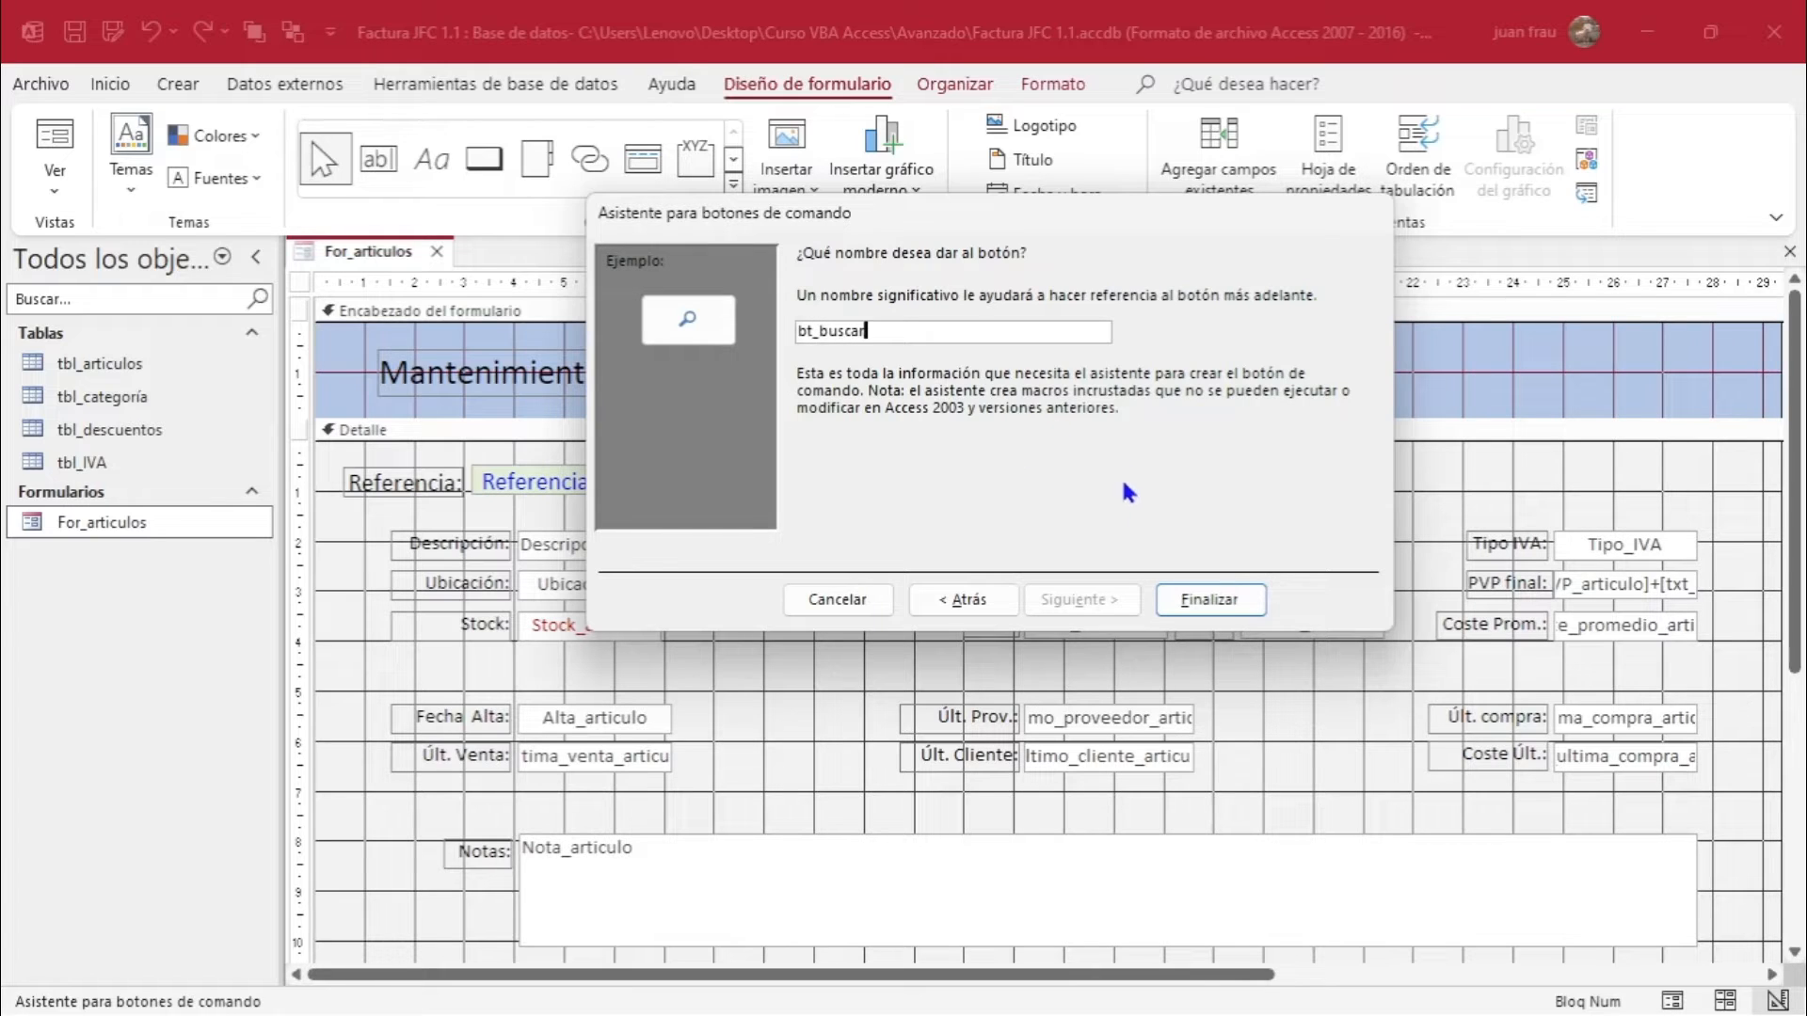
click(1204, 602)
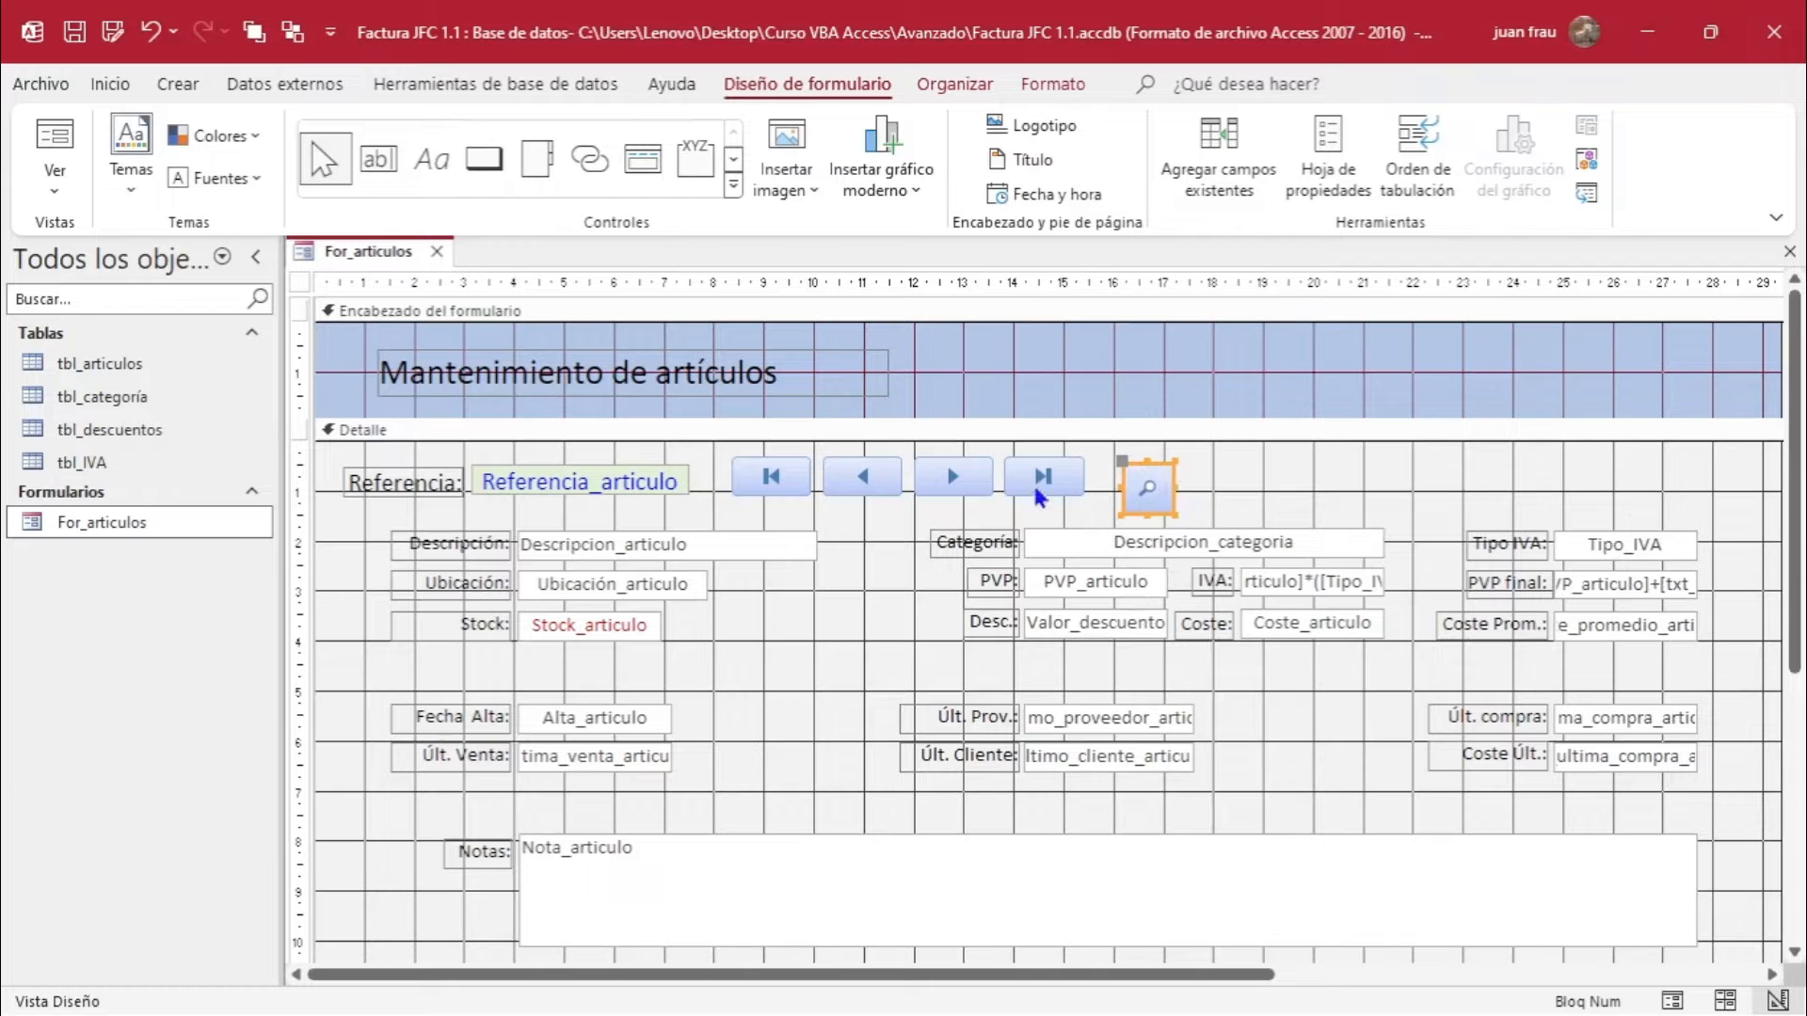
Match the search button's size to the four navigation buttons using Ajustar al más ancho and Ajustar al más corto.
drag(713, 480, 1186, 499)
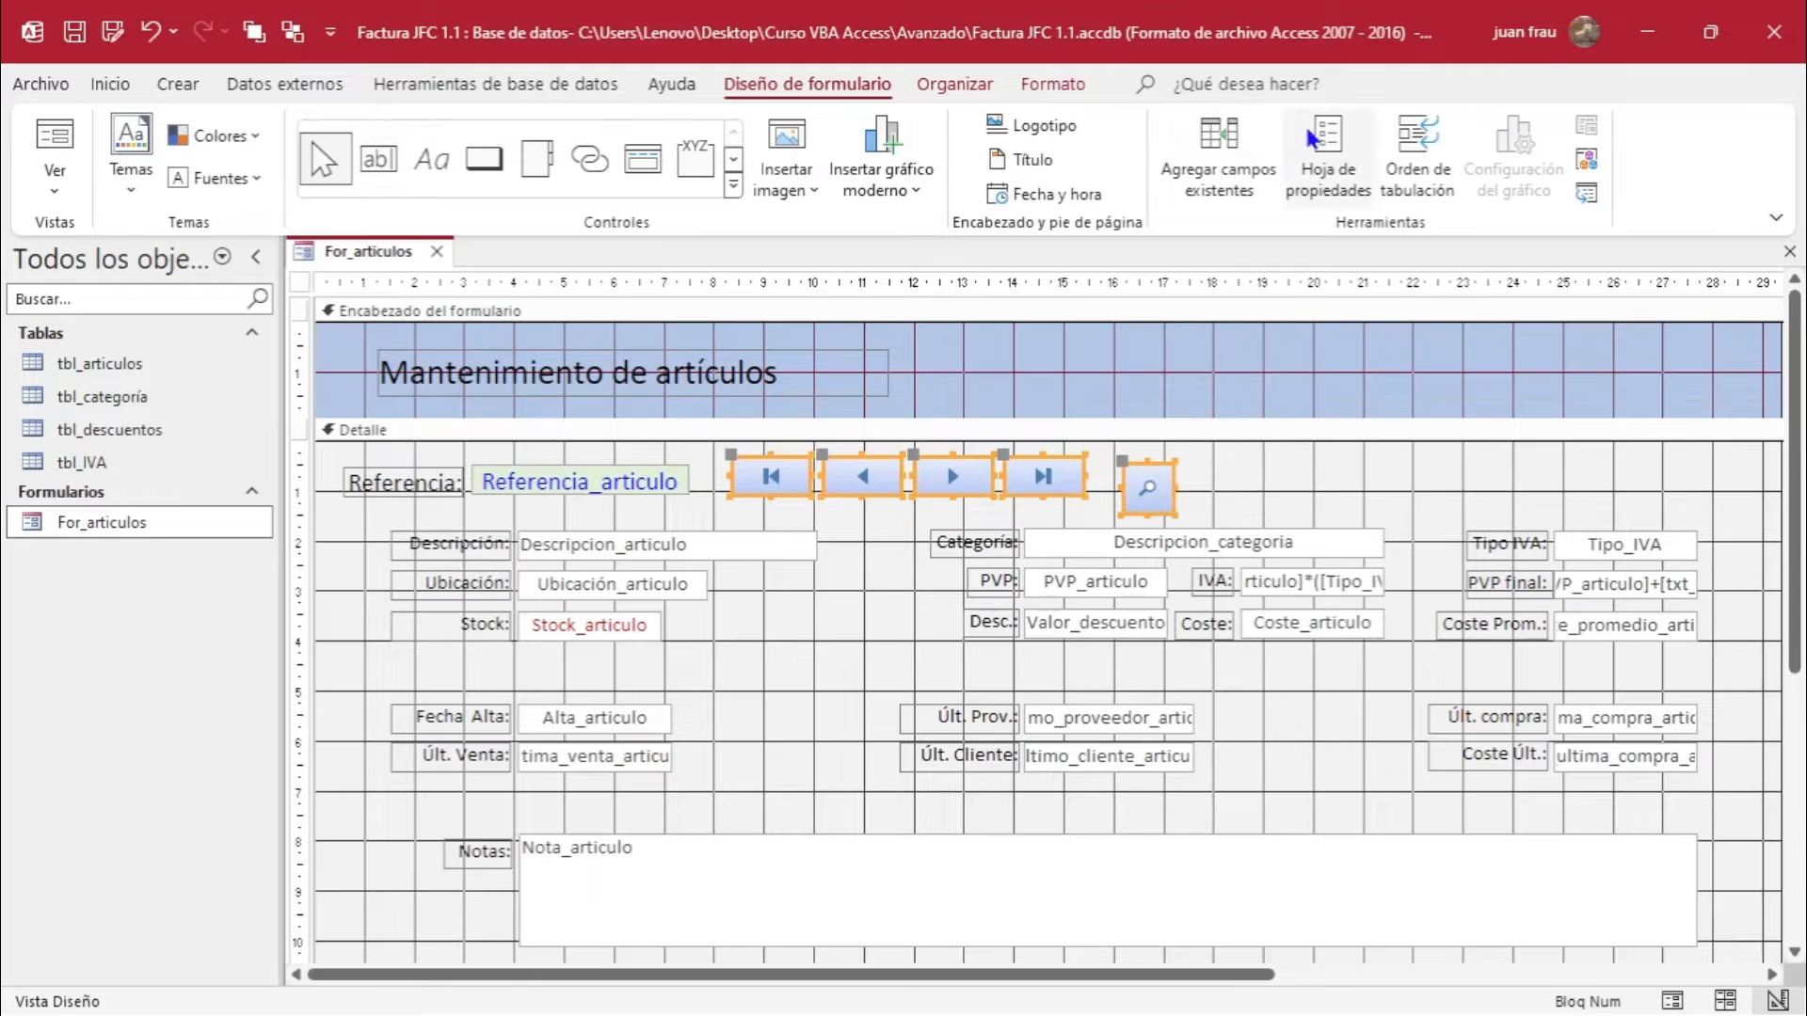
click(954, 87)
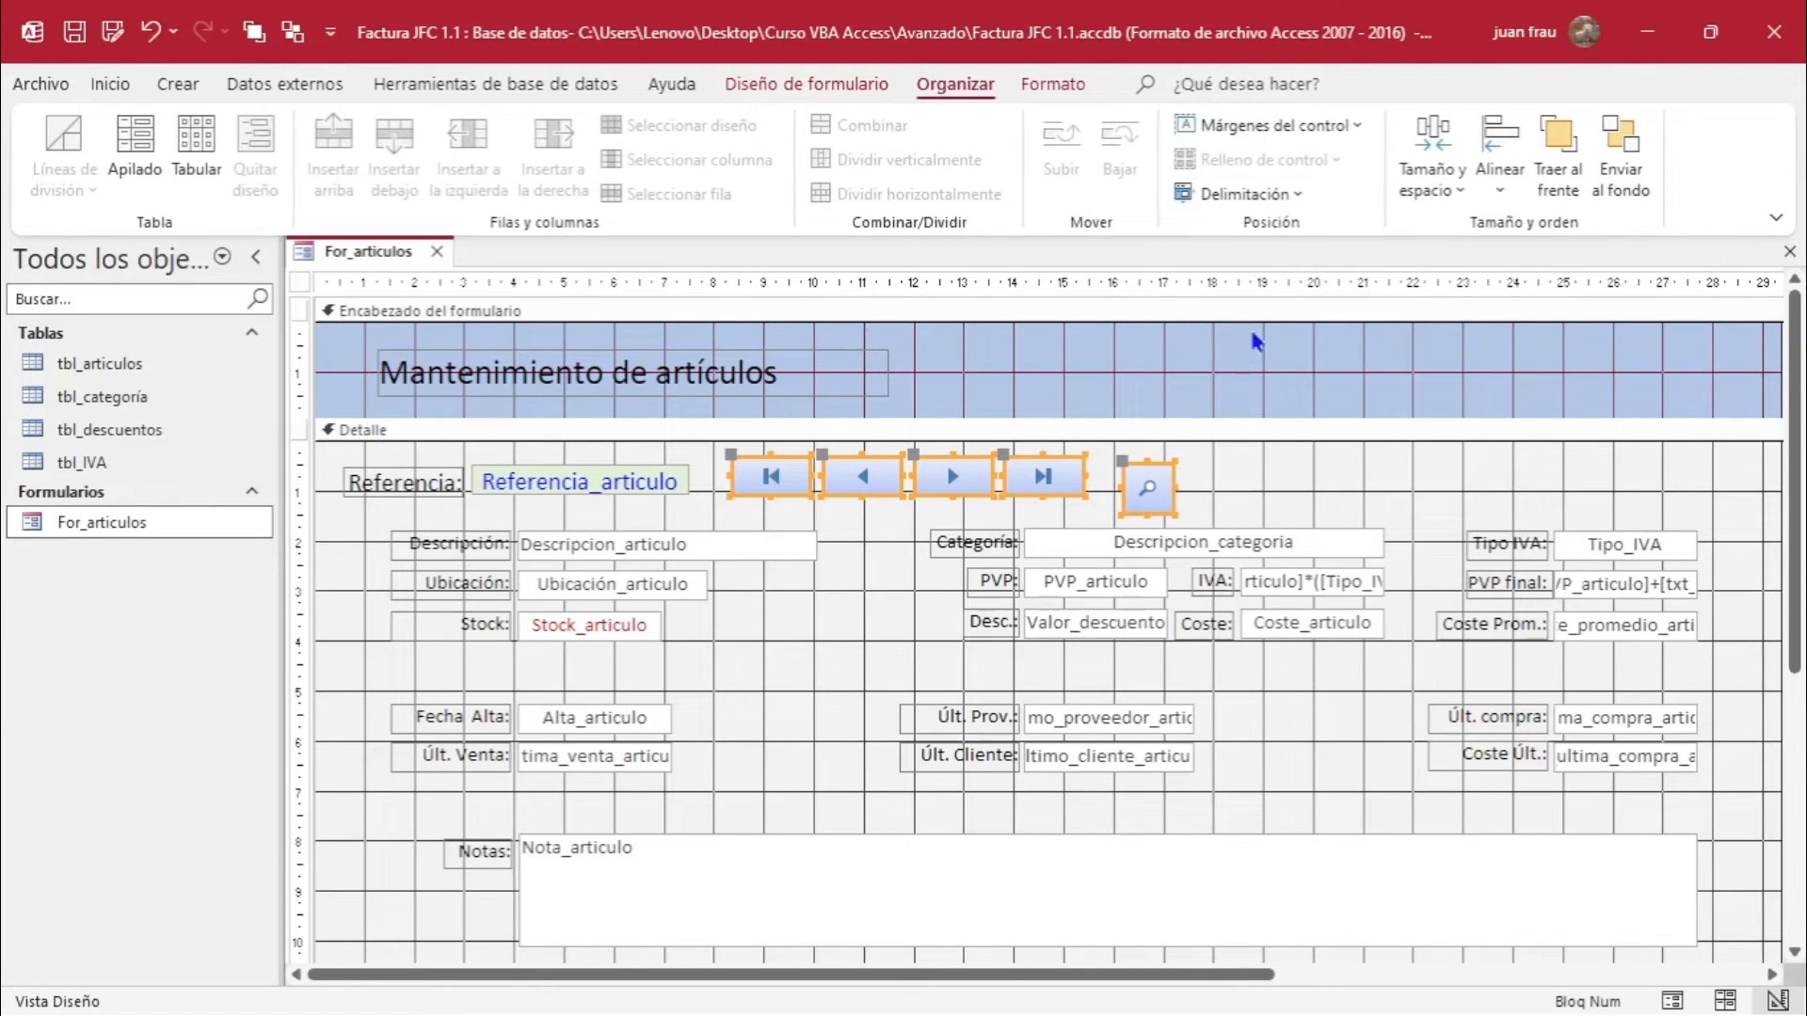
click(1432, 188)
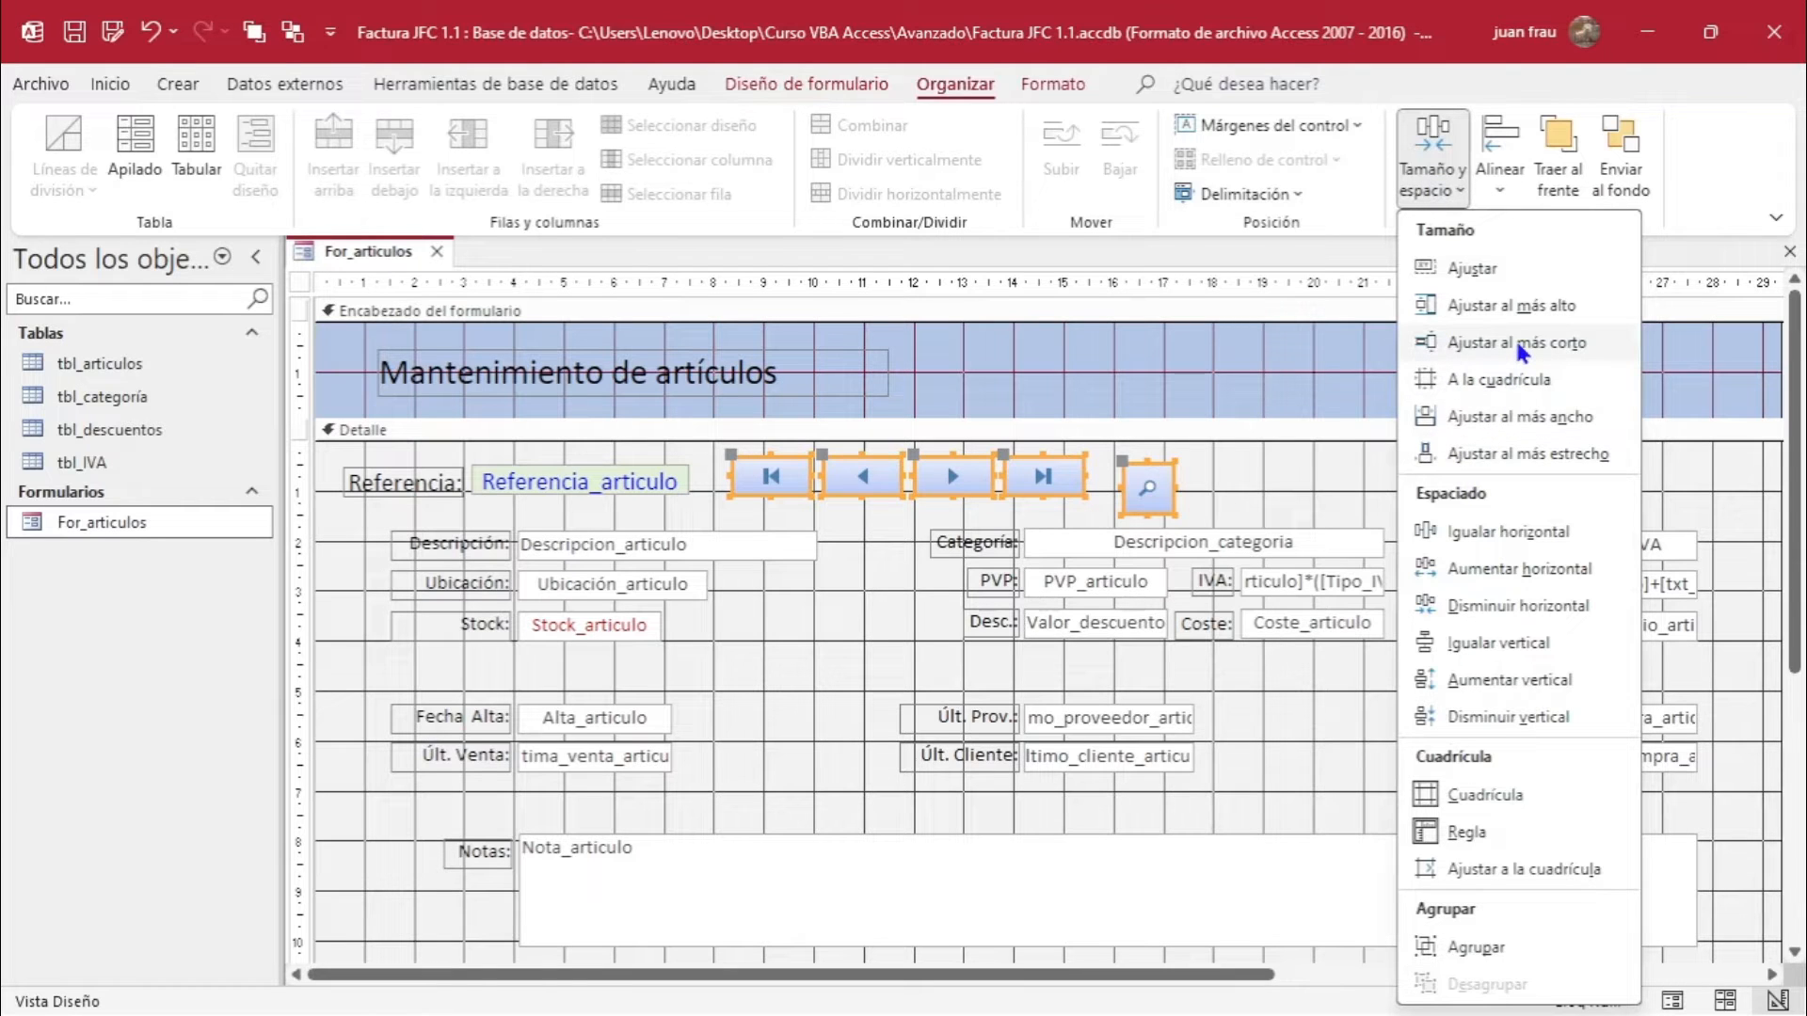
click(1527, 411)
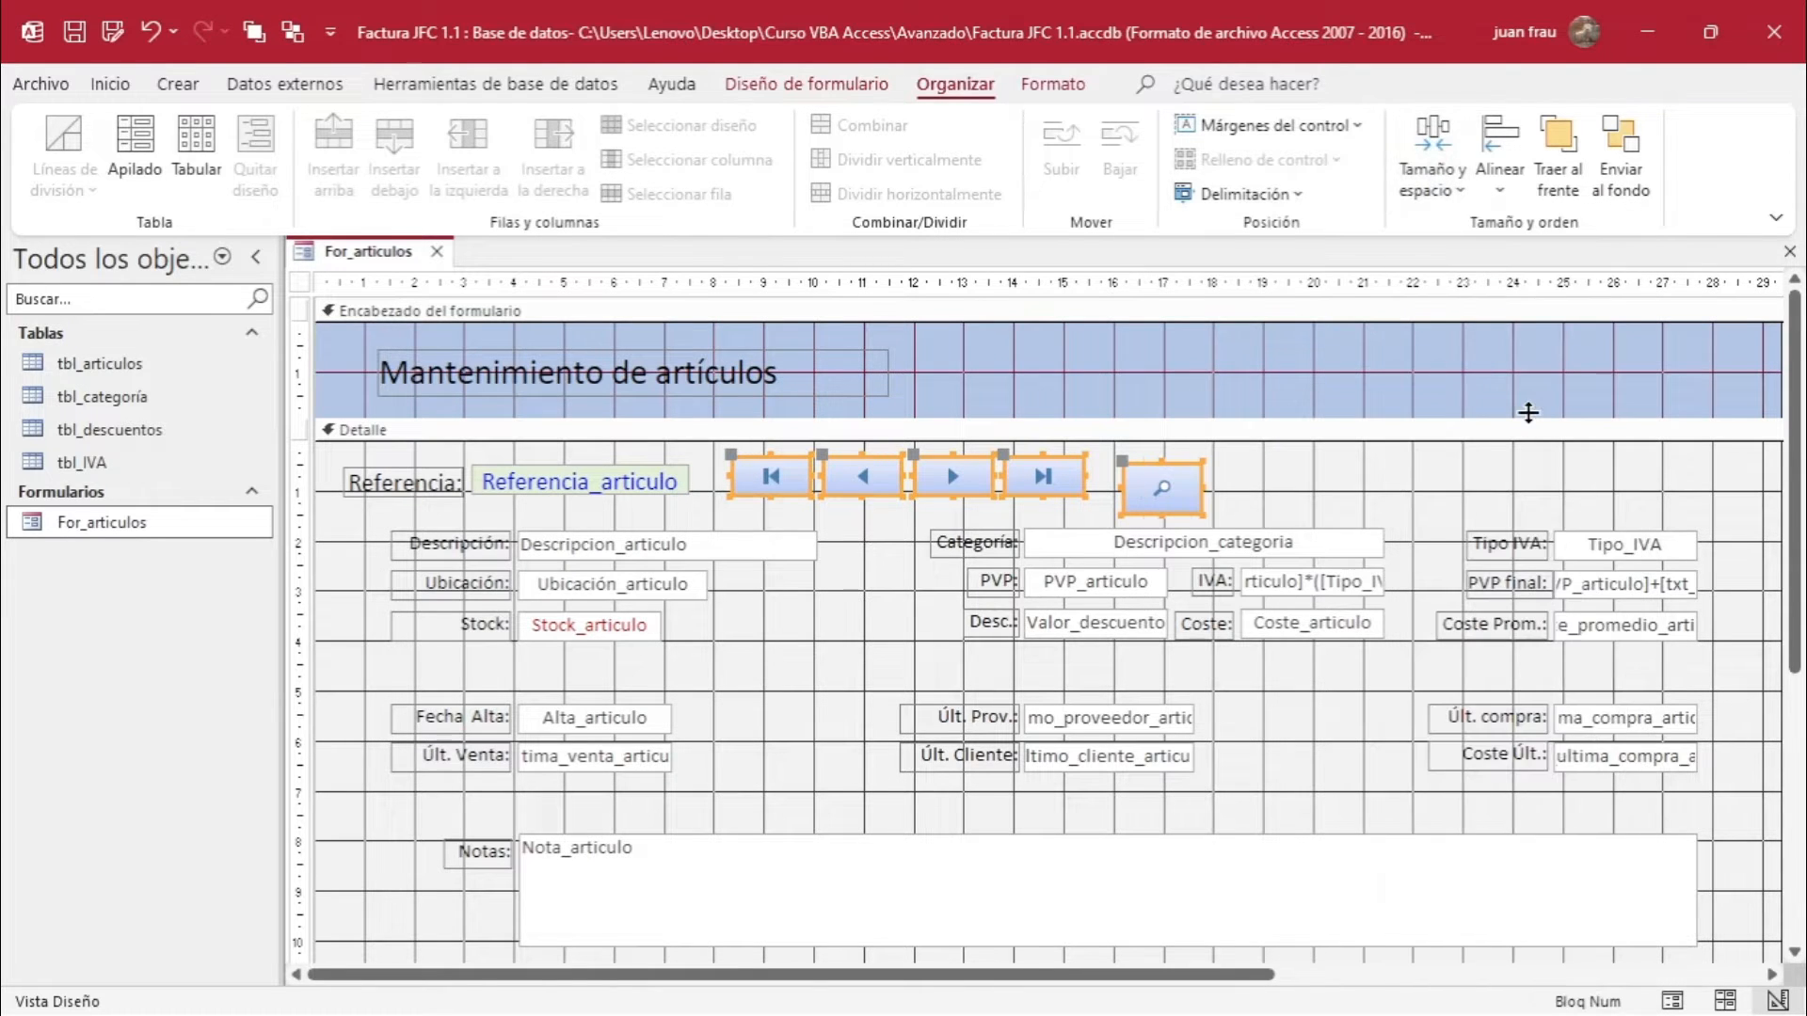
click(1450, 185)
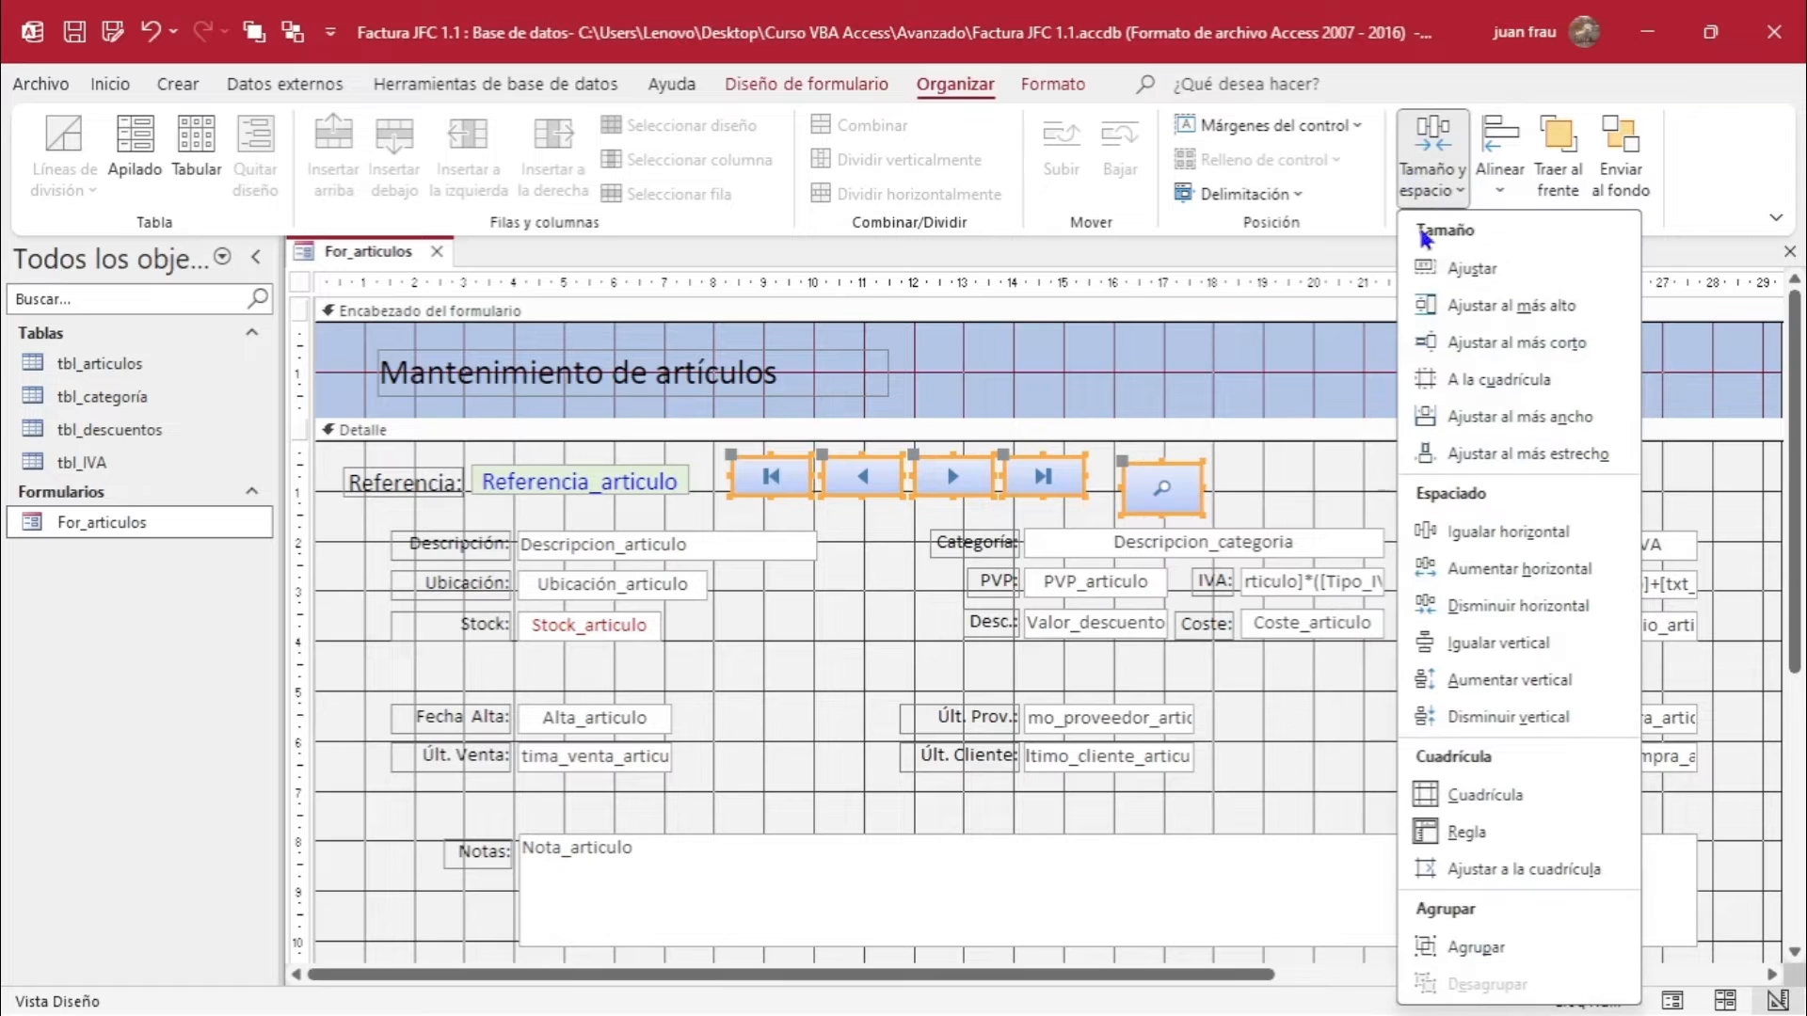
click(1515, 454)
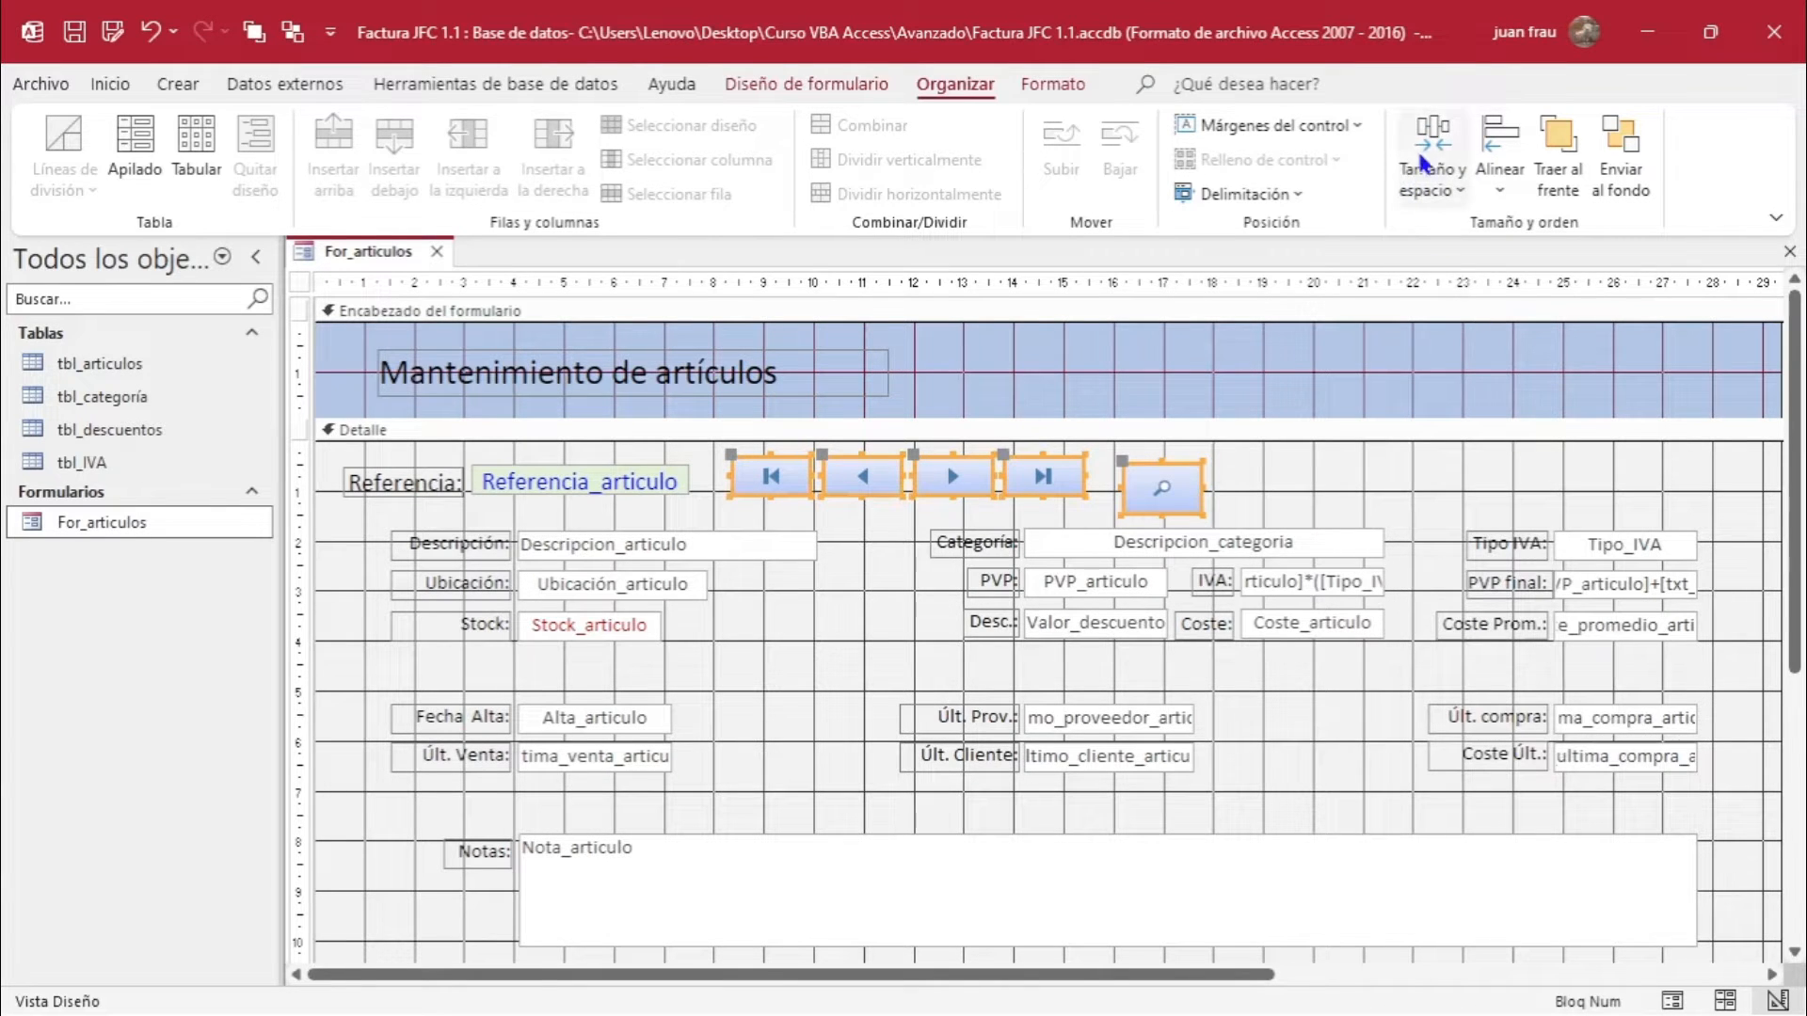
click(1435, 179)
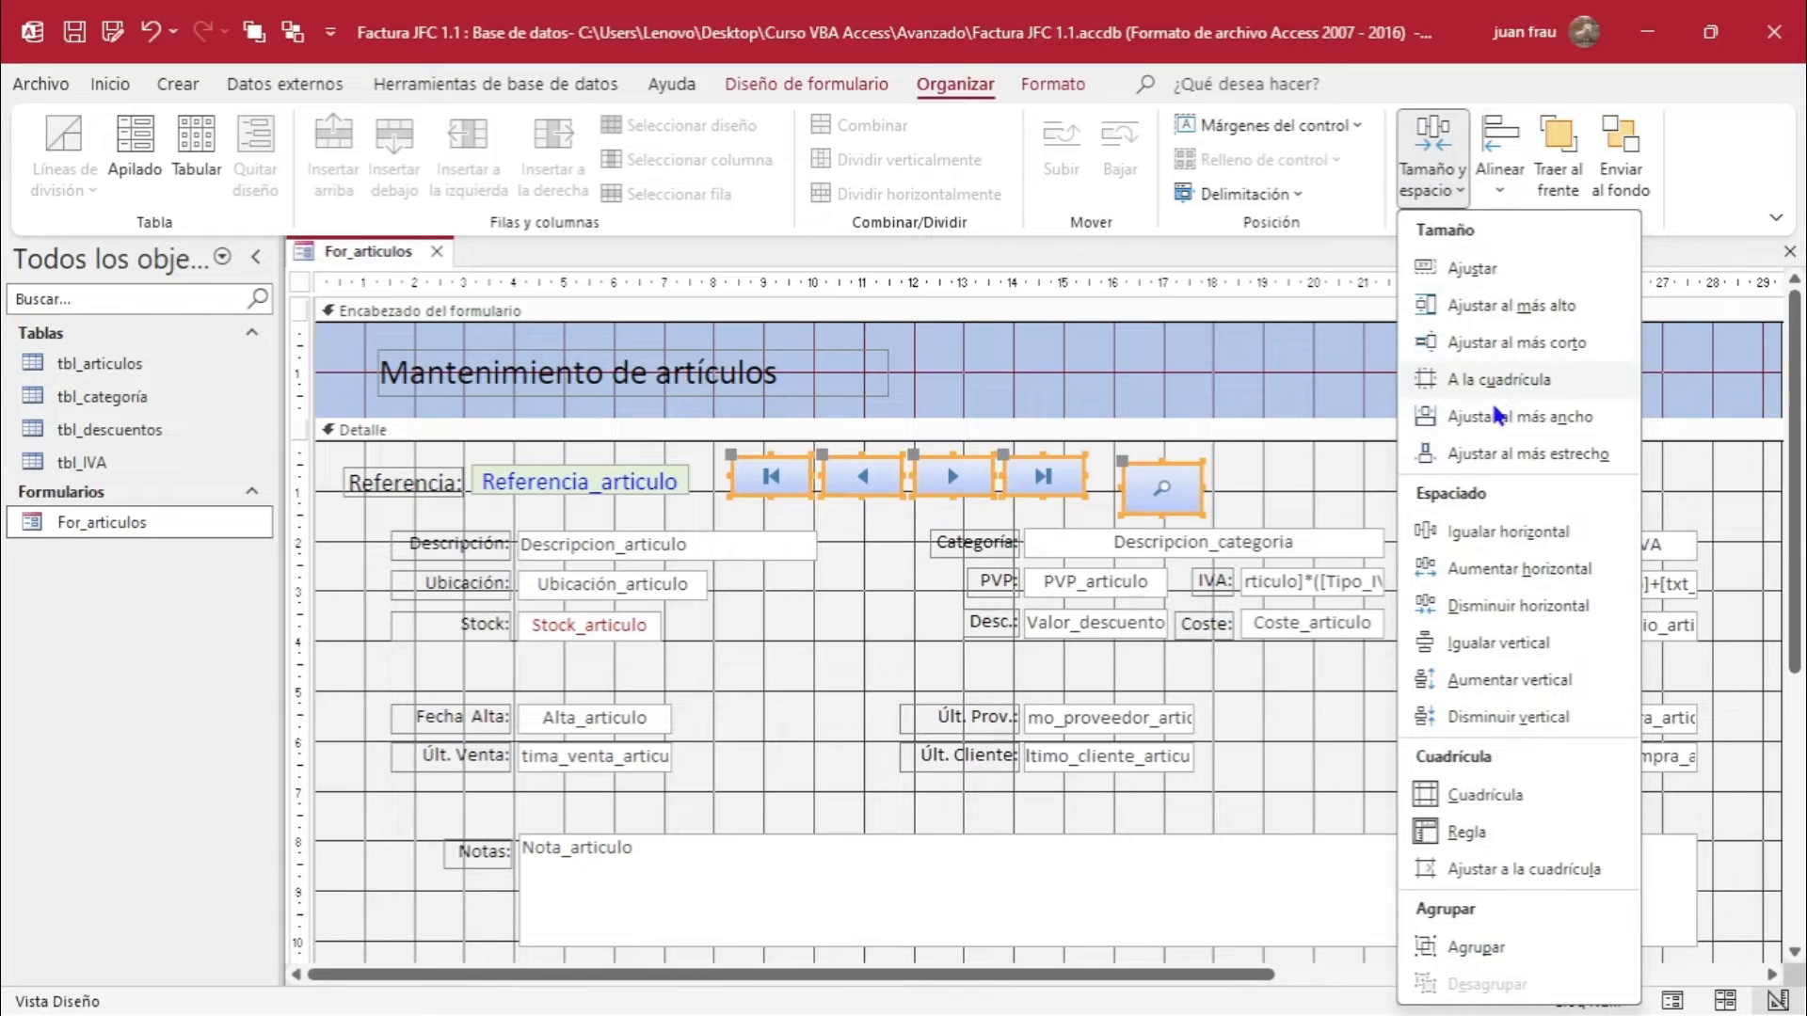
click(1510, 337)
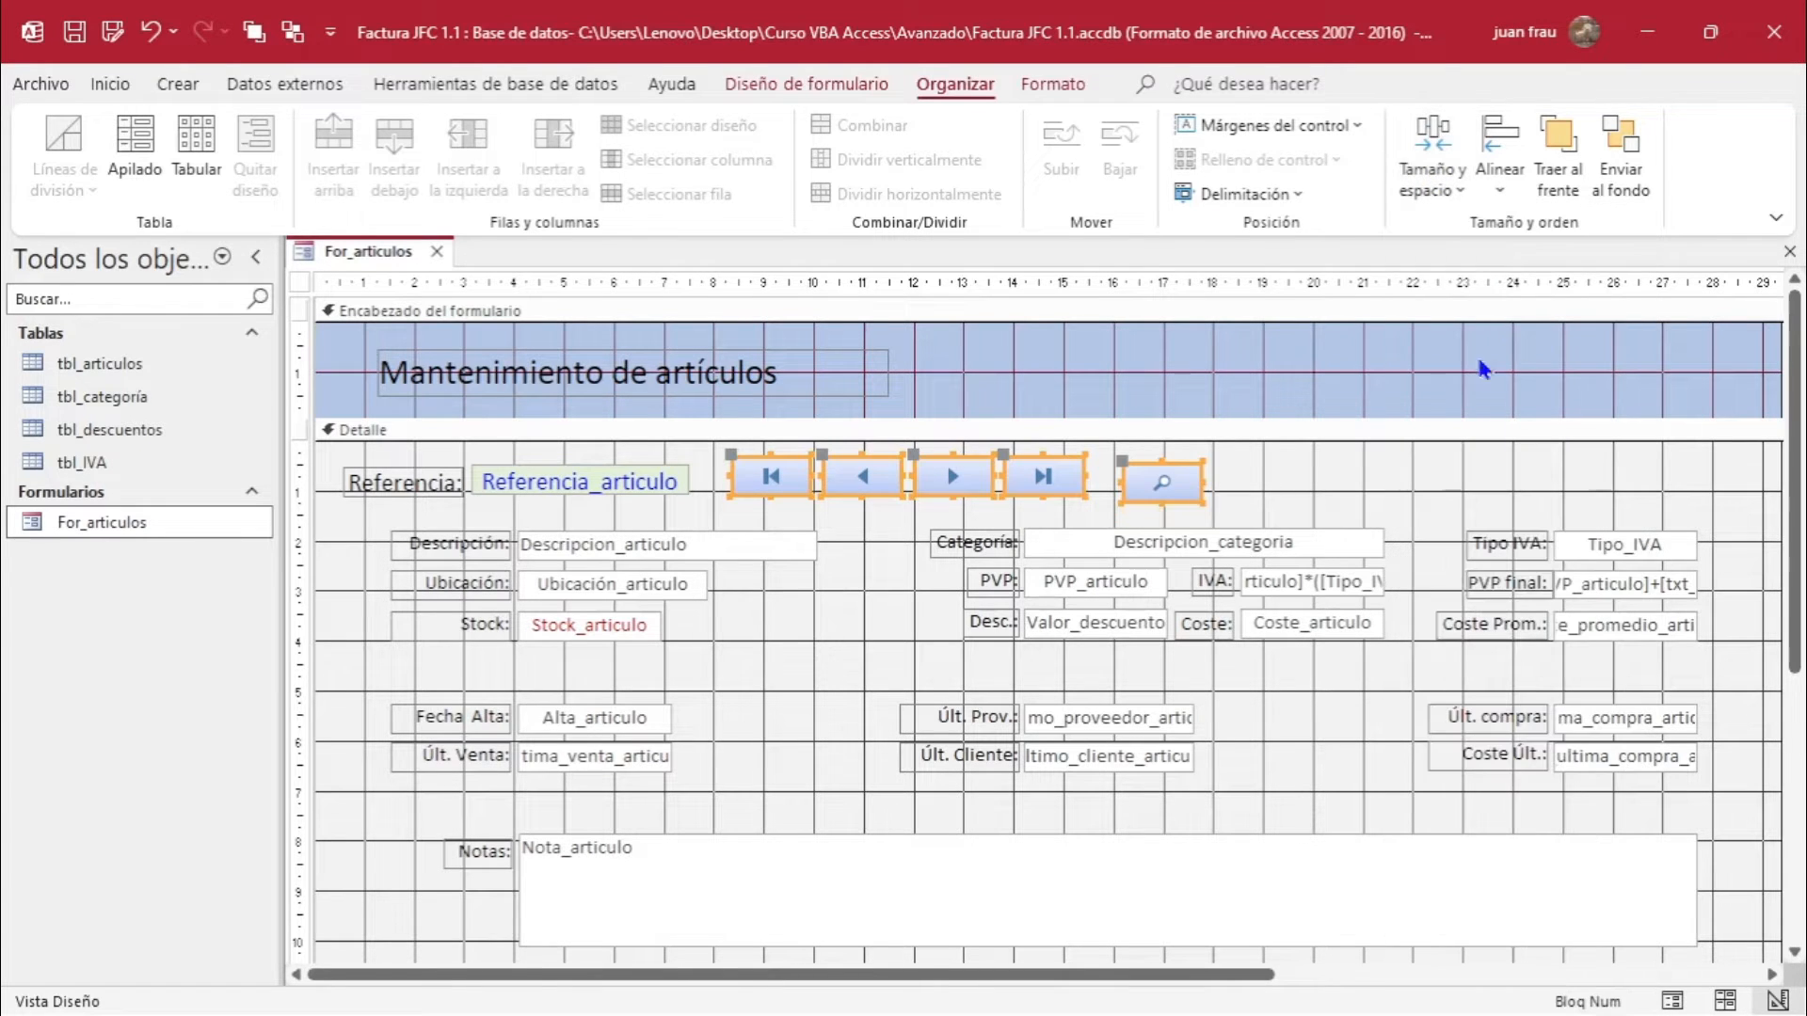
Align the top edges of the search button and the four navigation buttons, clearing the selection.
click(1500, 160)
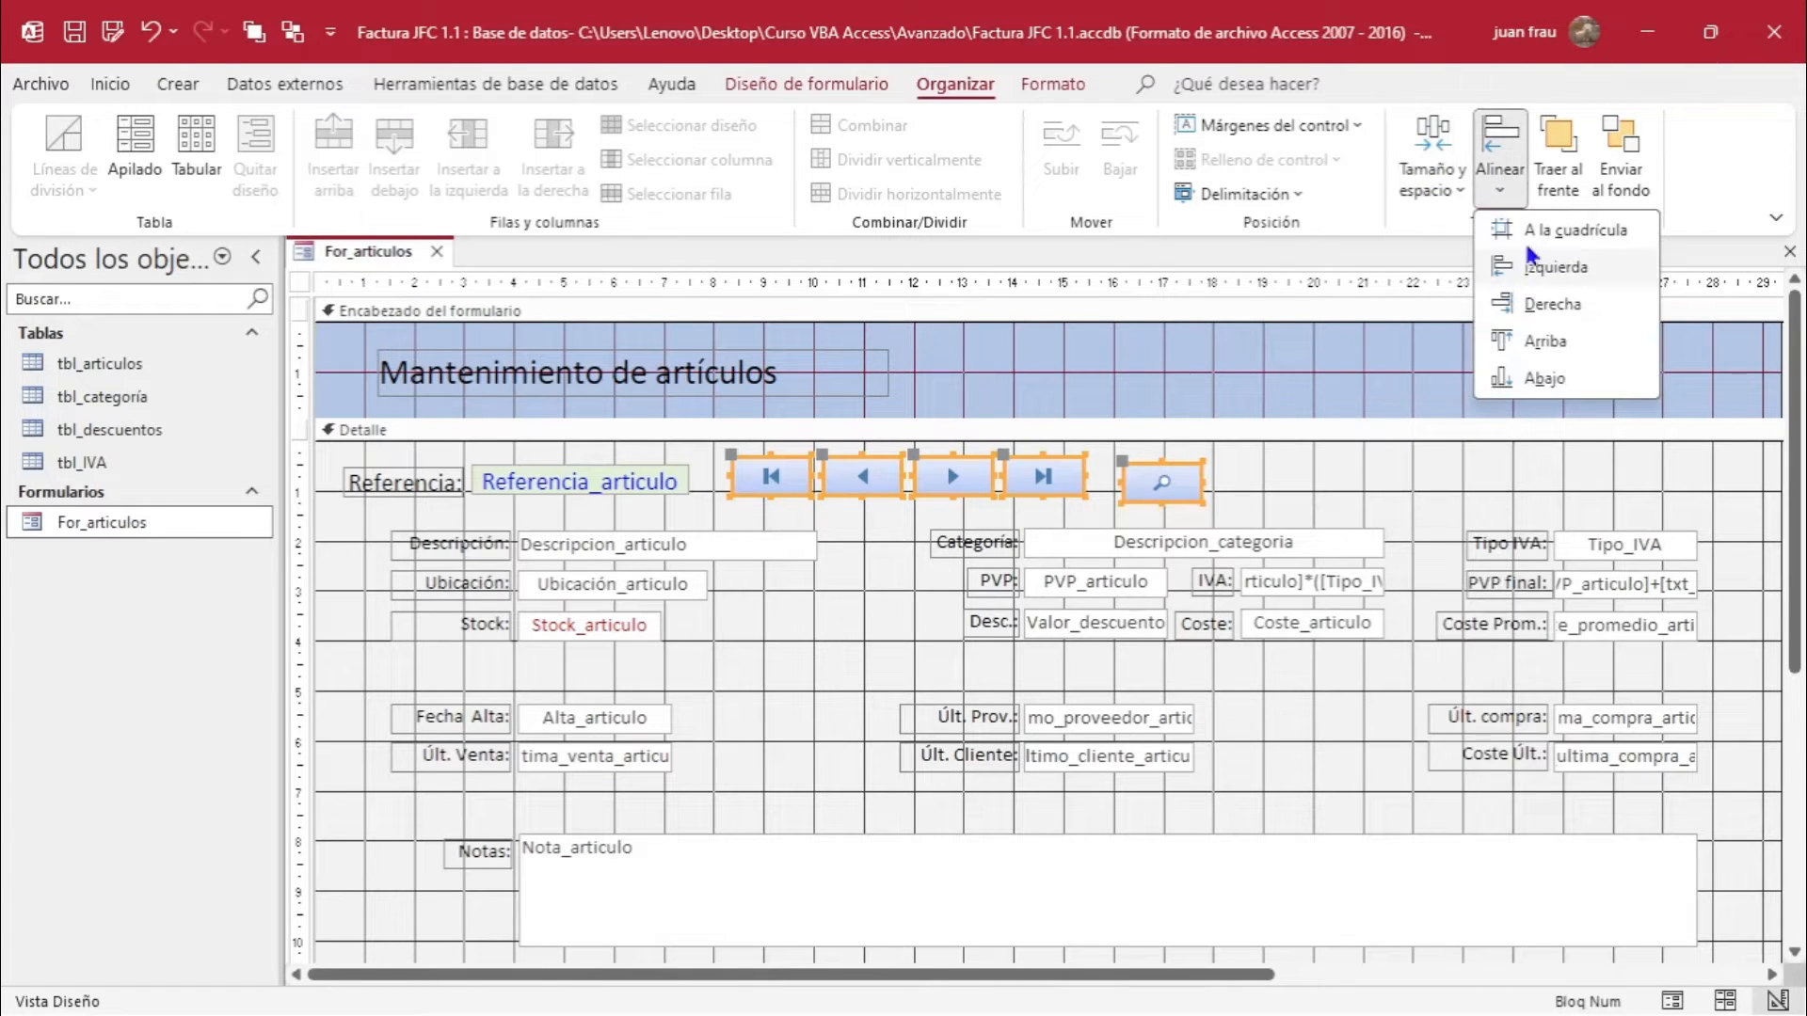
click(1543, 340)
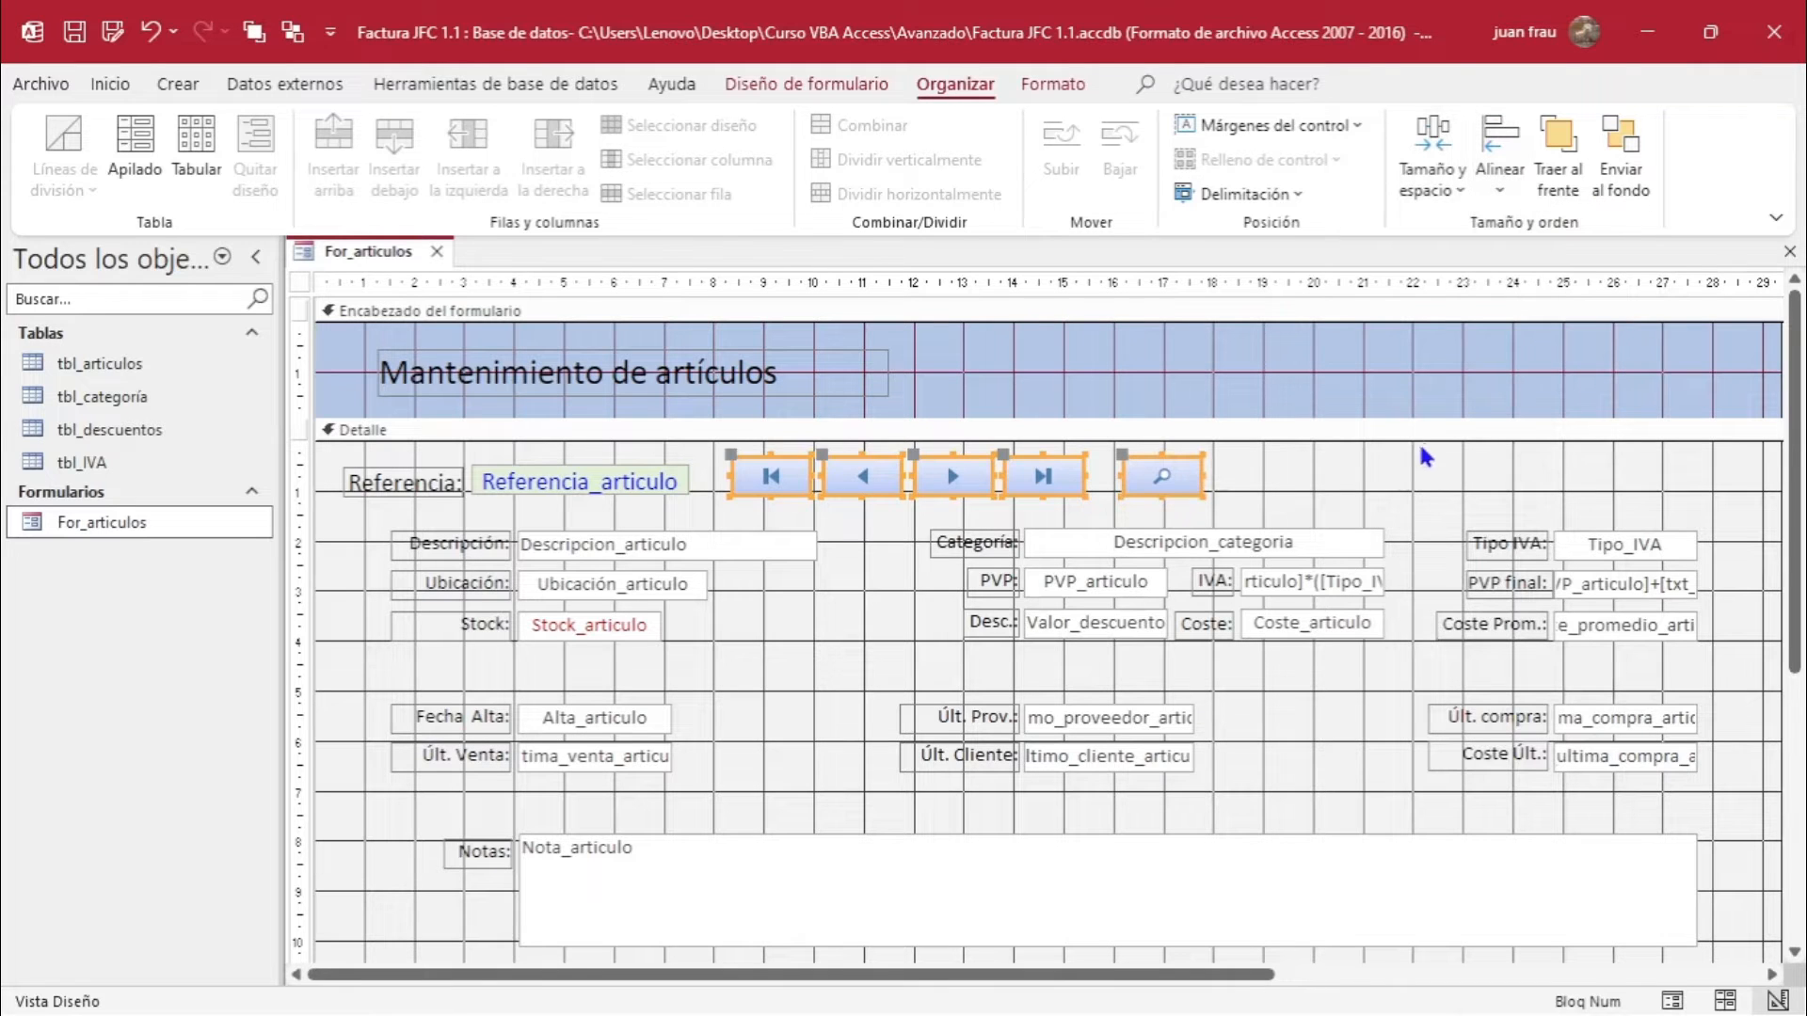
click(1415, 448)
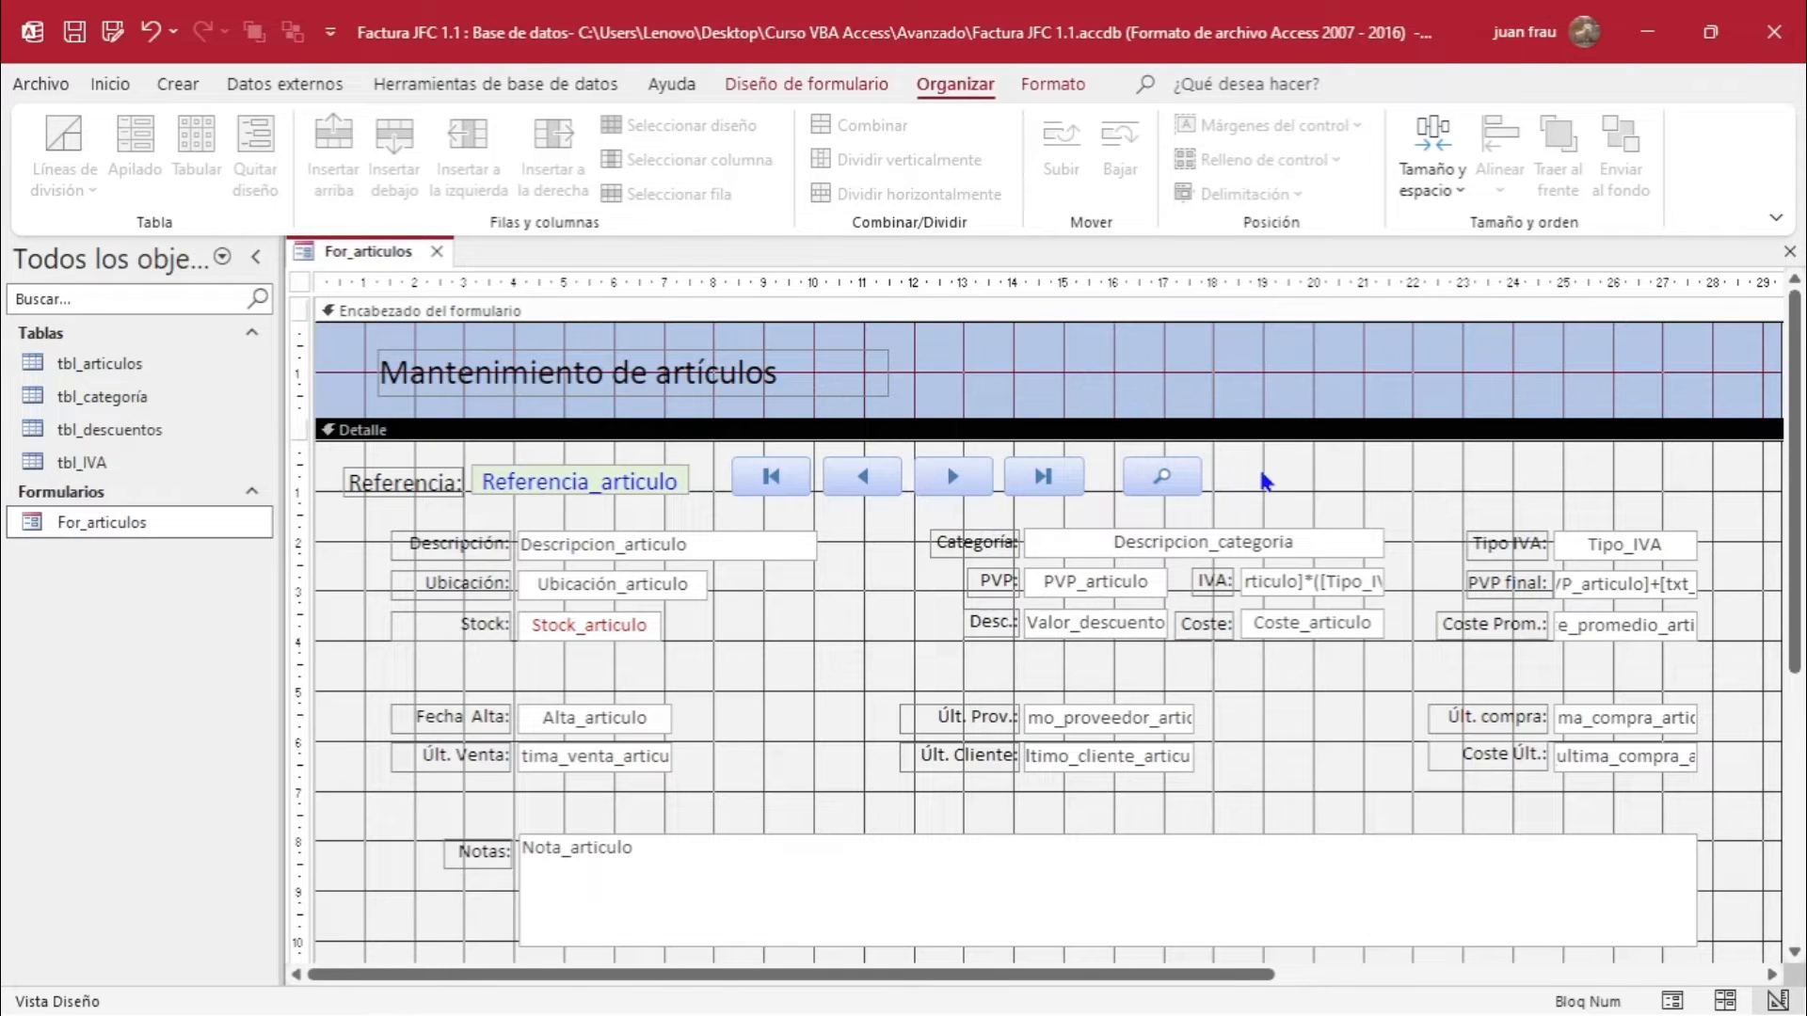
Switch the article form to form view and open its record search, keeping the search direction on Todos.
click(110, 83)
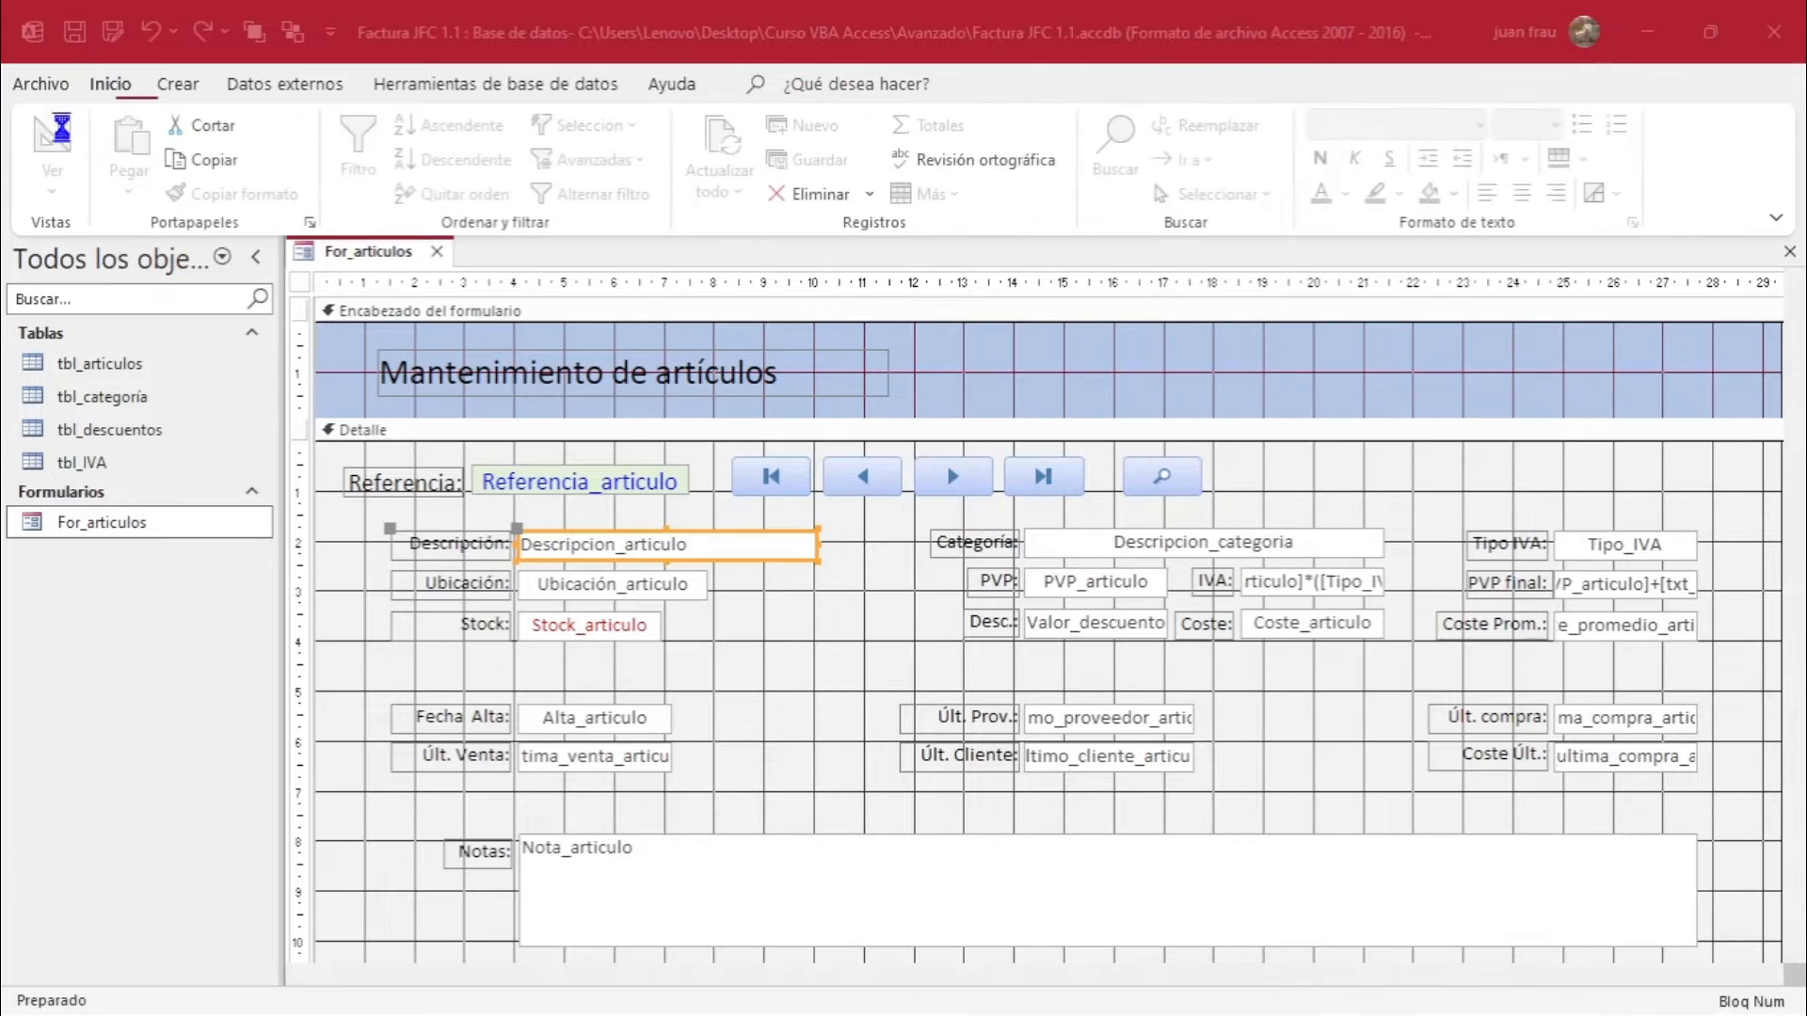
click(61, 137)
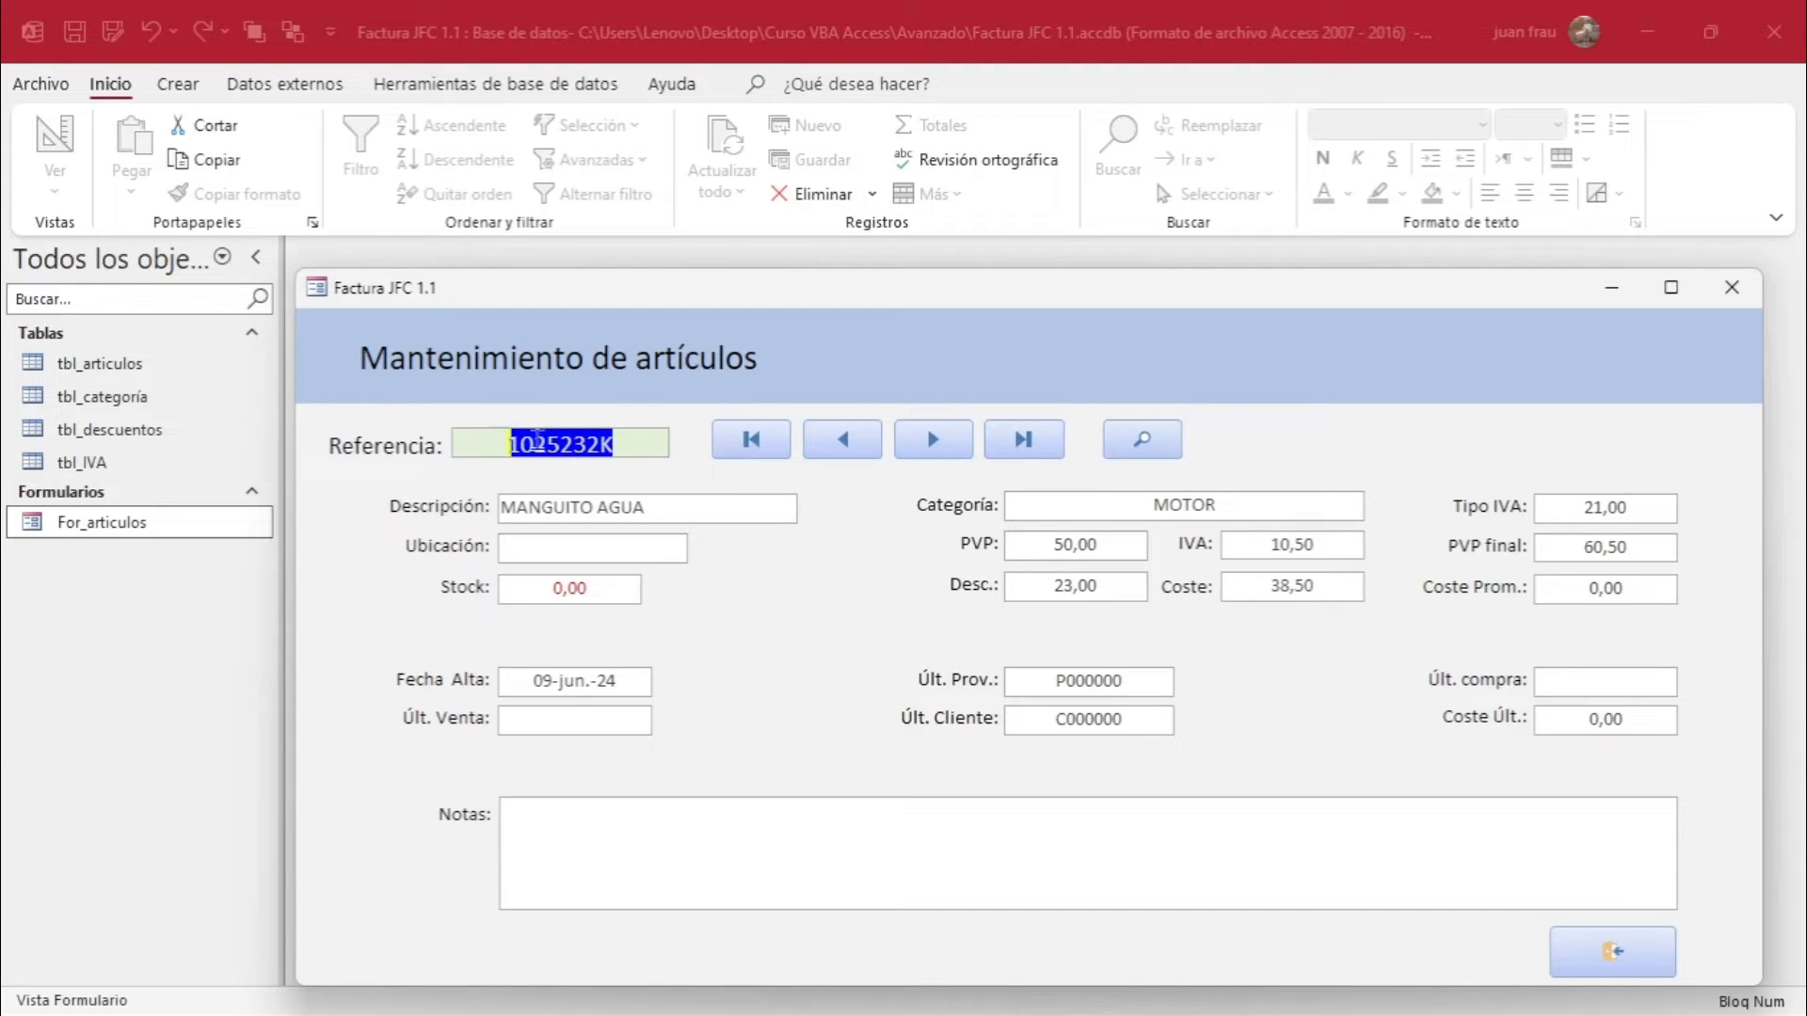
click(1141, 439)
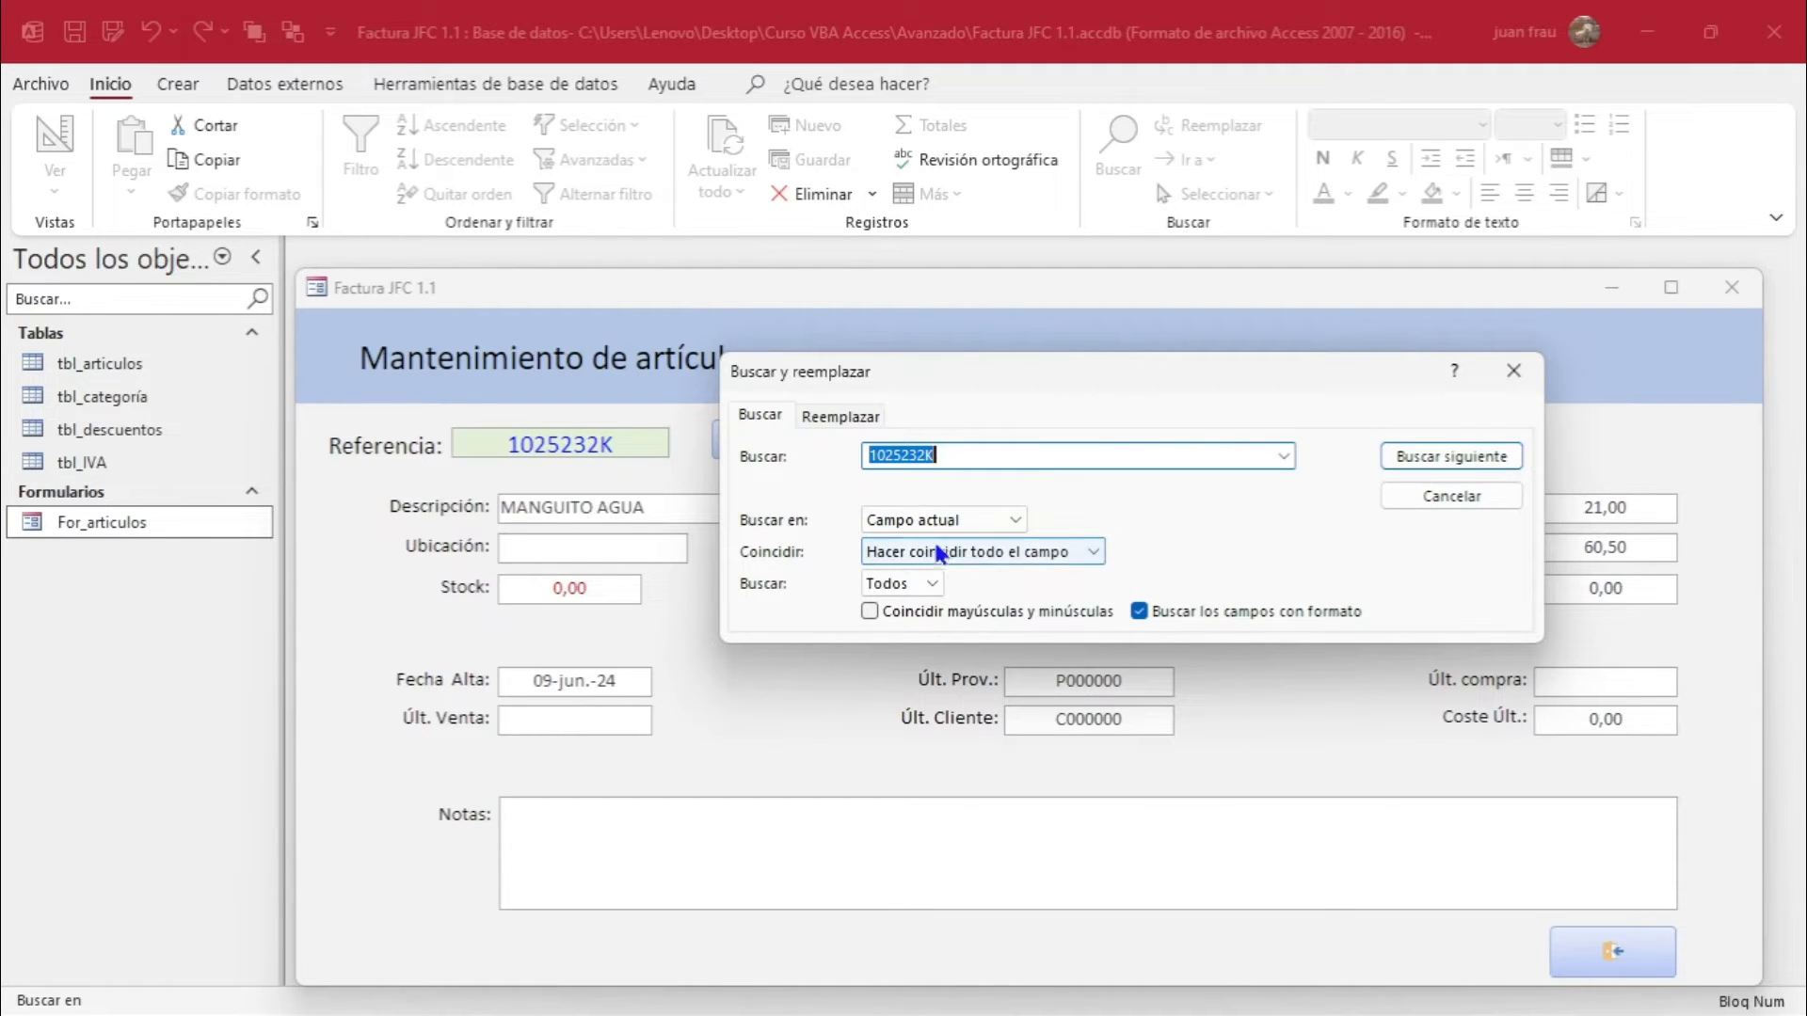
click(937, 585)
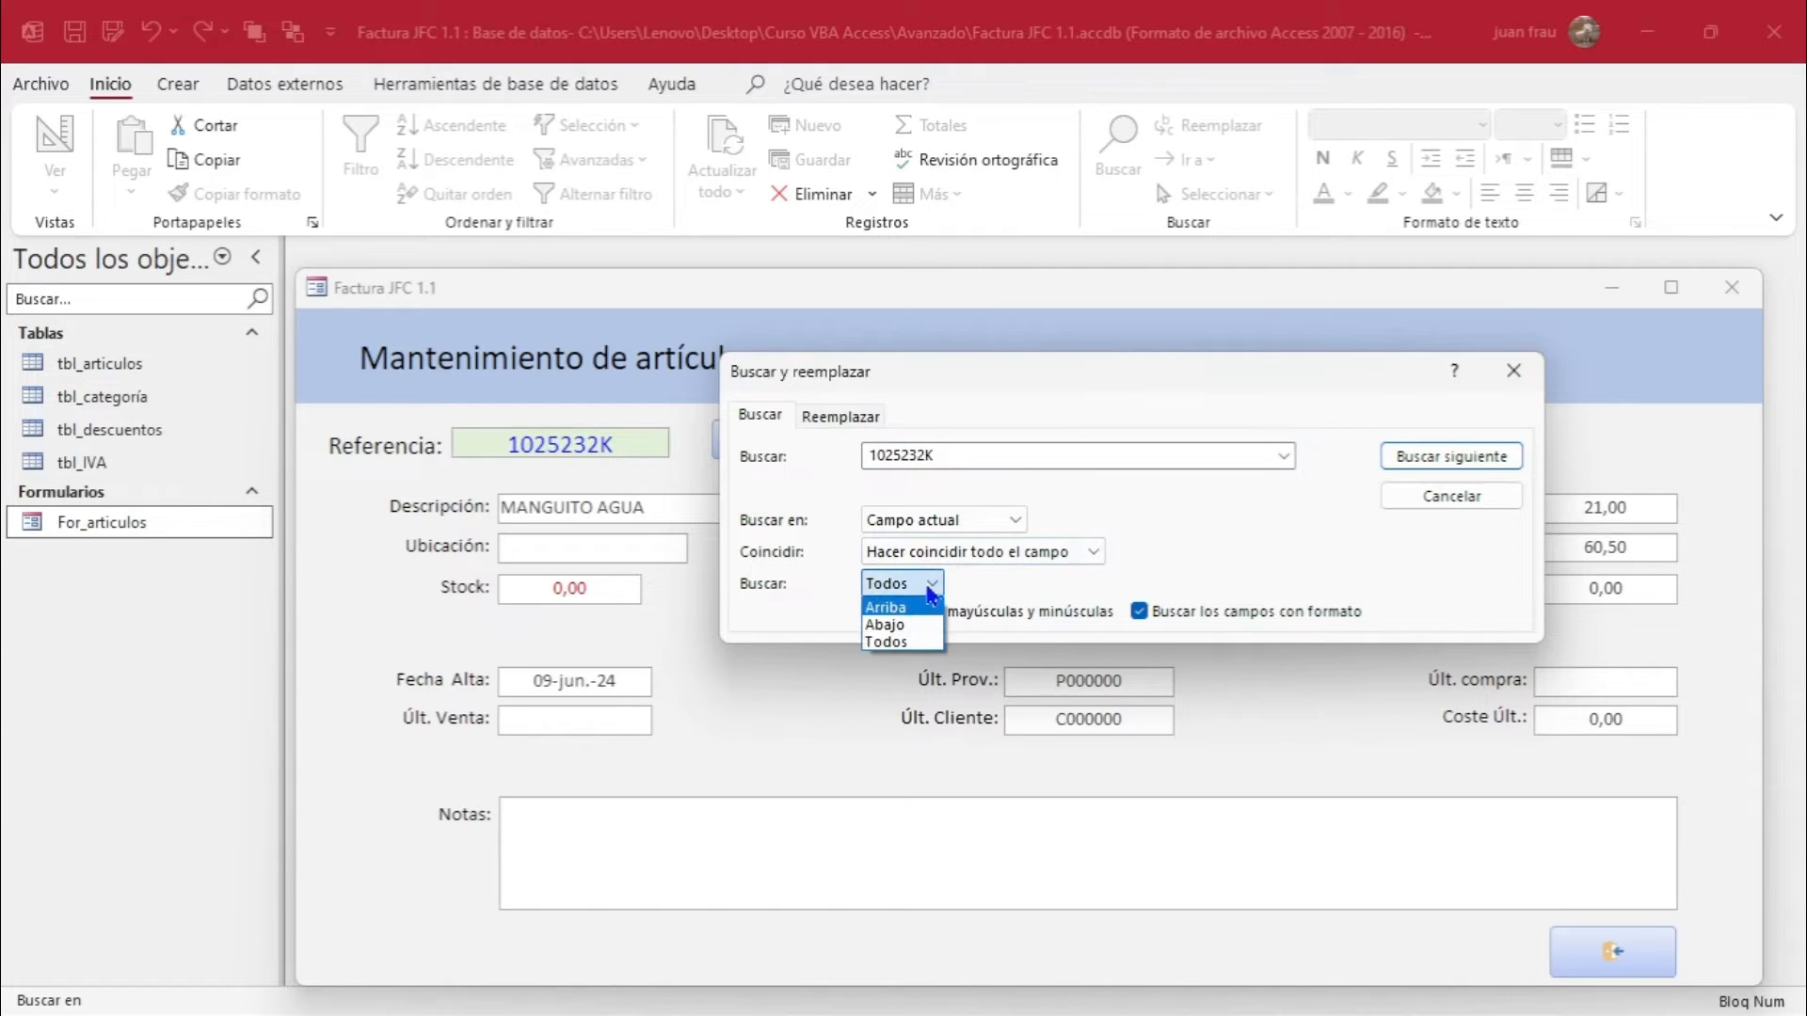
click(938, 586)
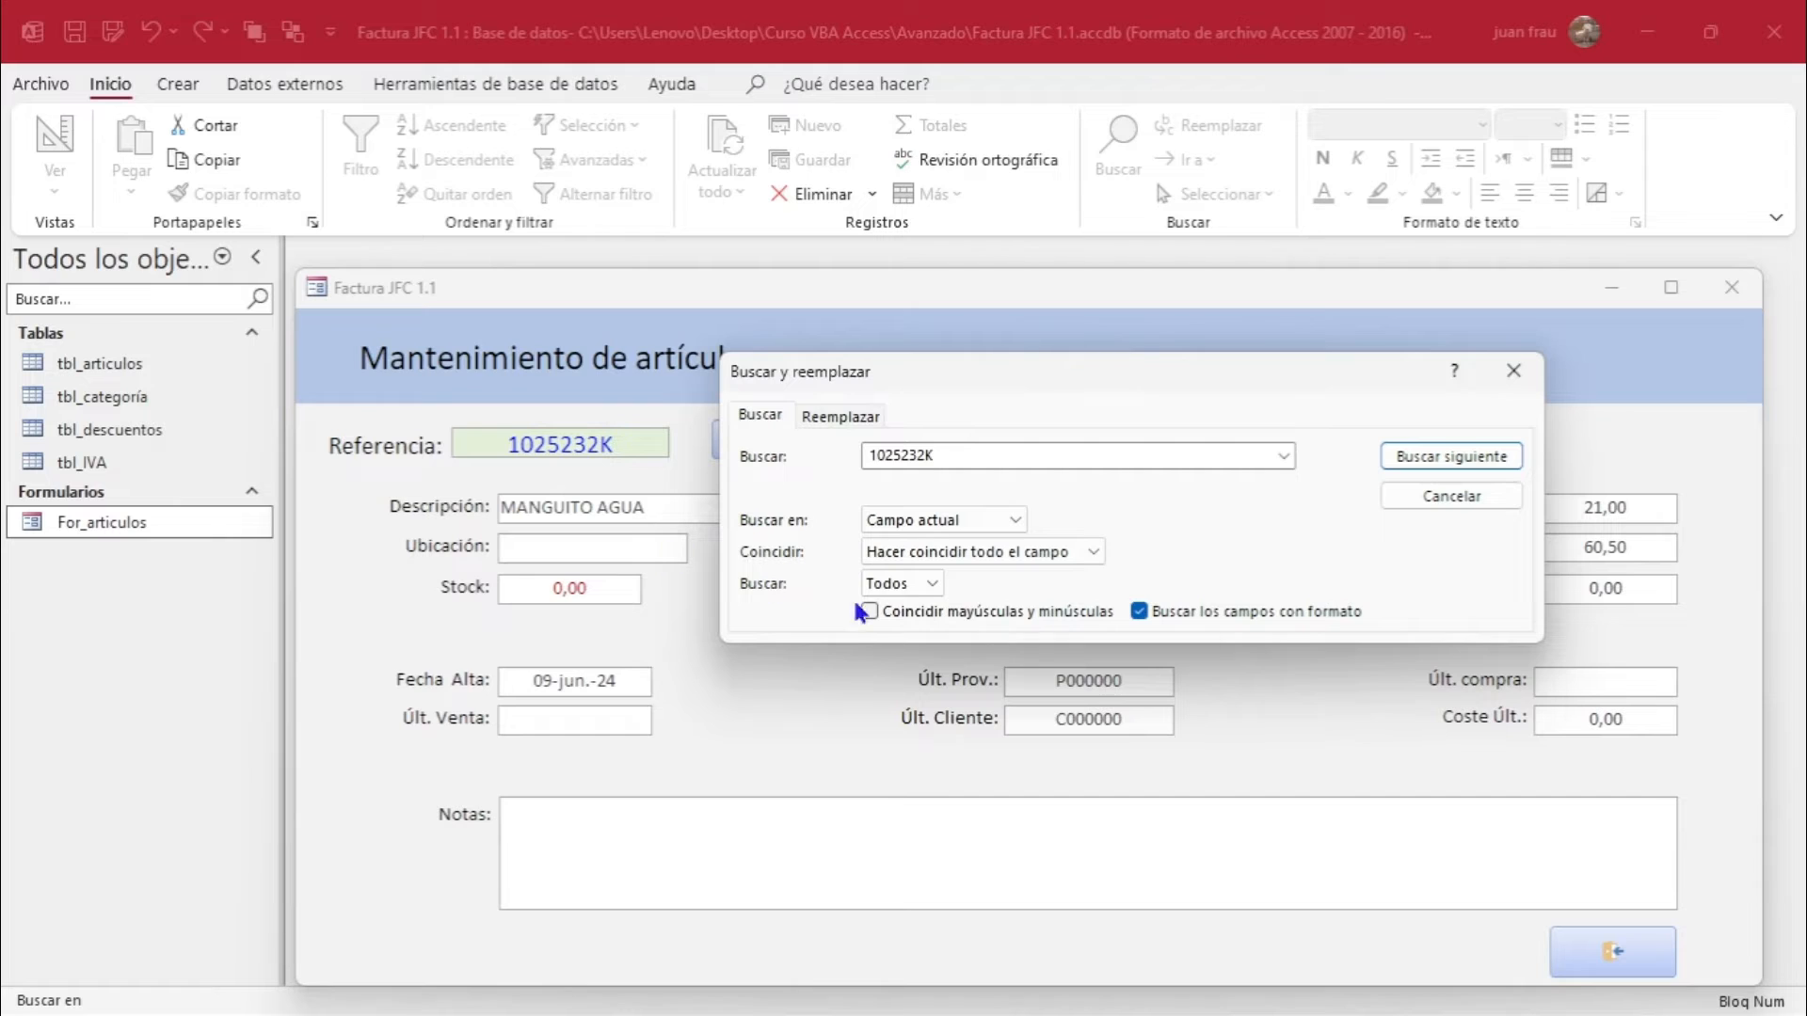
click(930, 584)
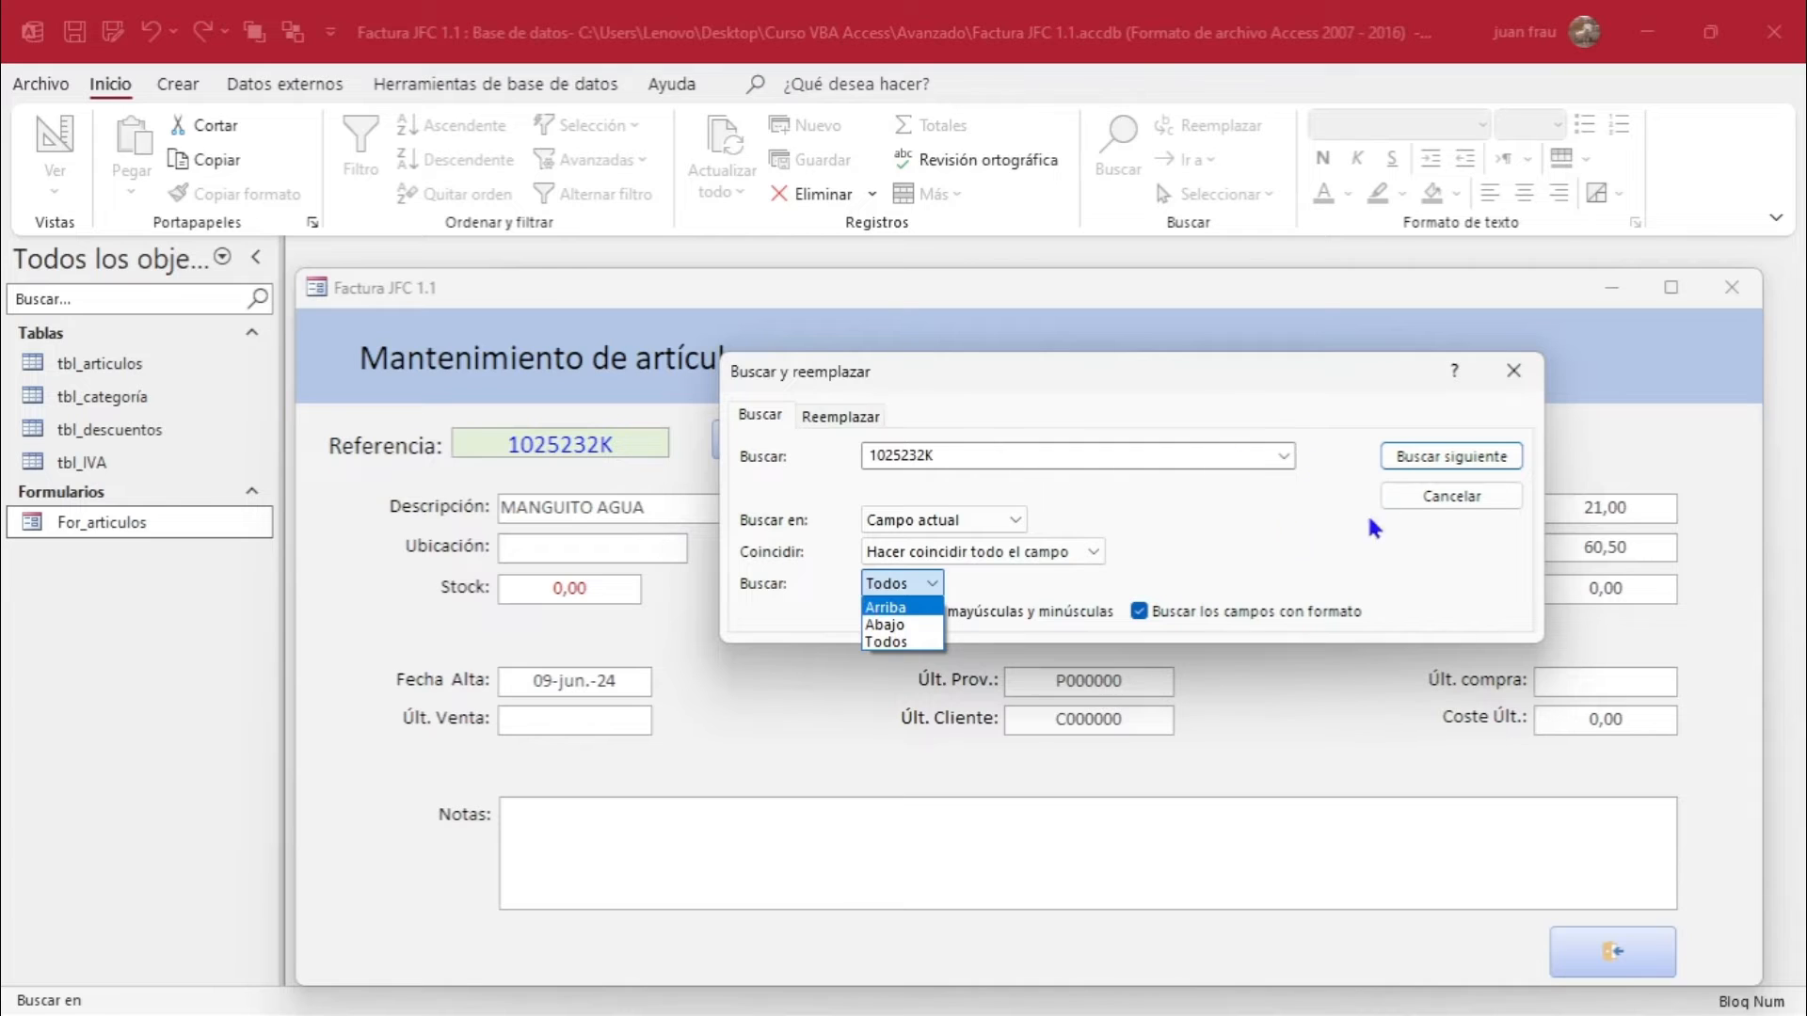
click(917, 642)
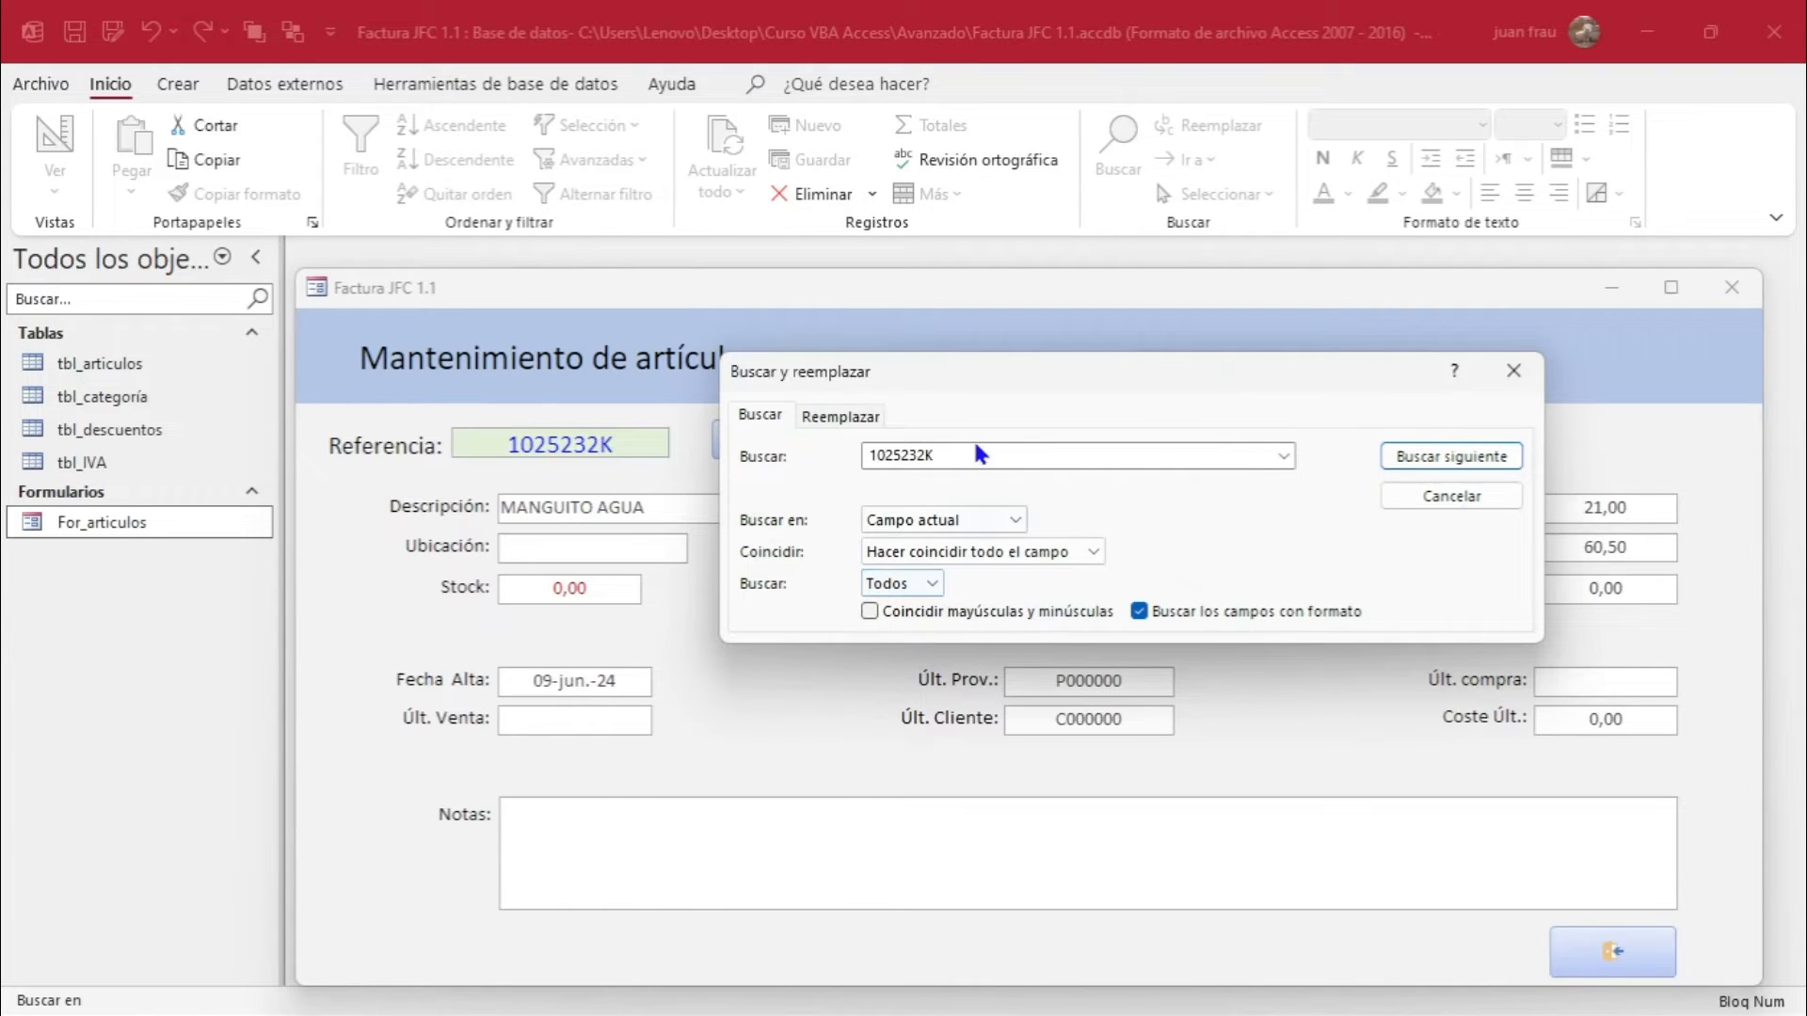
Search the current field for reference 1010121k and move the Find dialog clear of the form's buttons.
drag(969, 455, 850, 455)
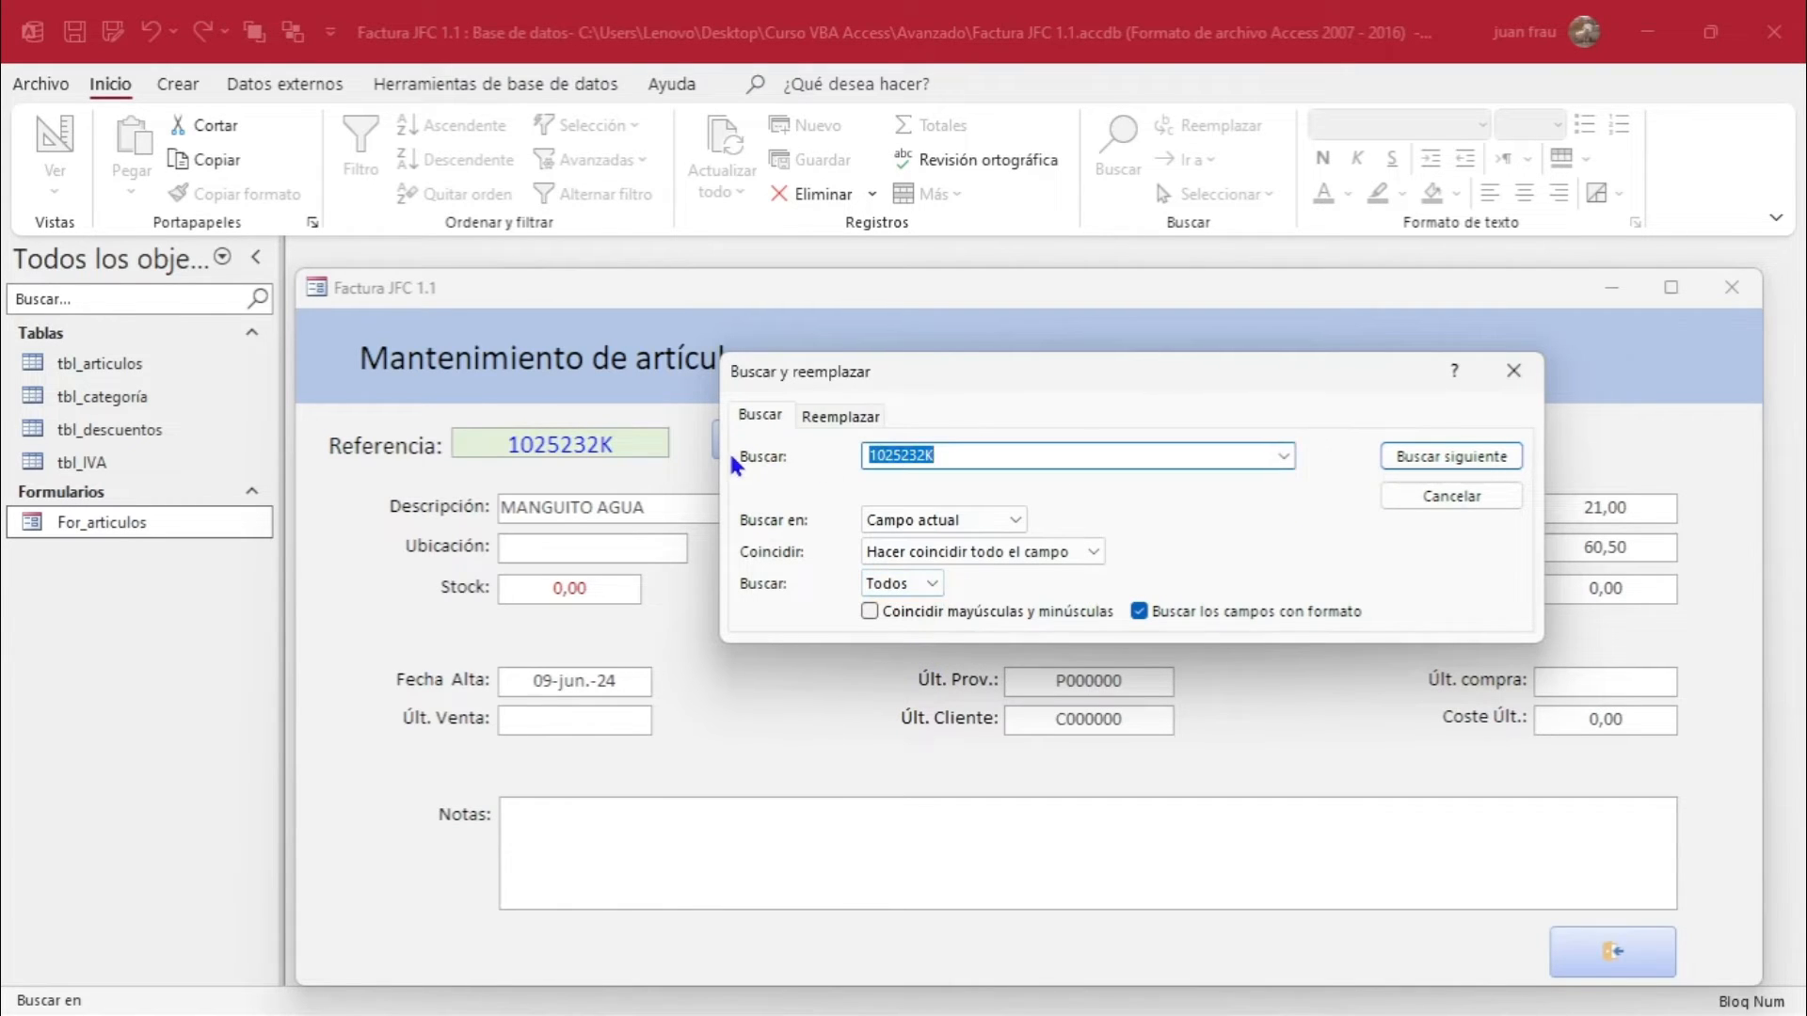
text(1010121k)
click(1502, 469)
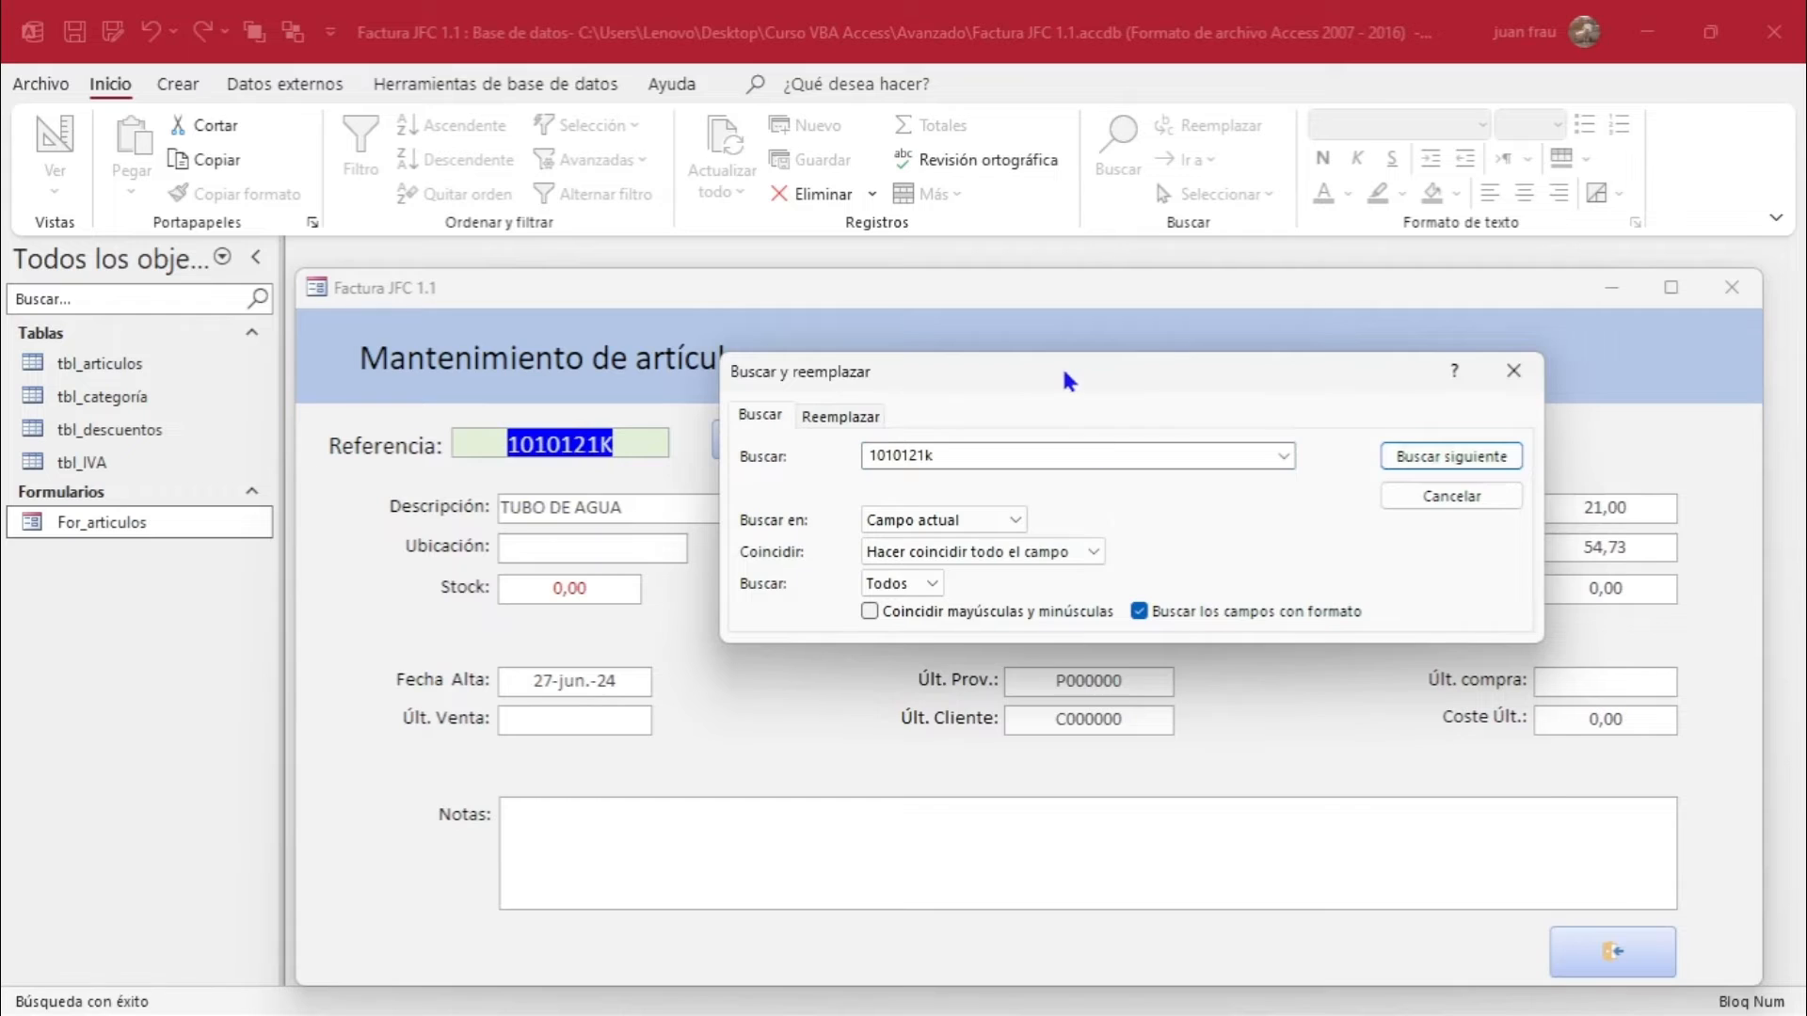
drag(1063, 376, 805, 569)
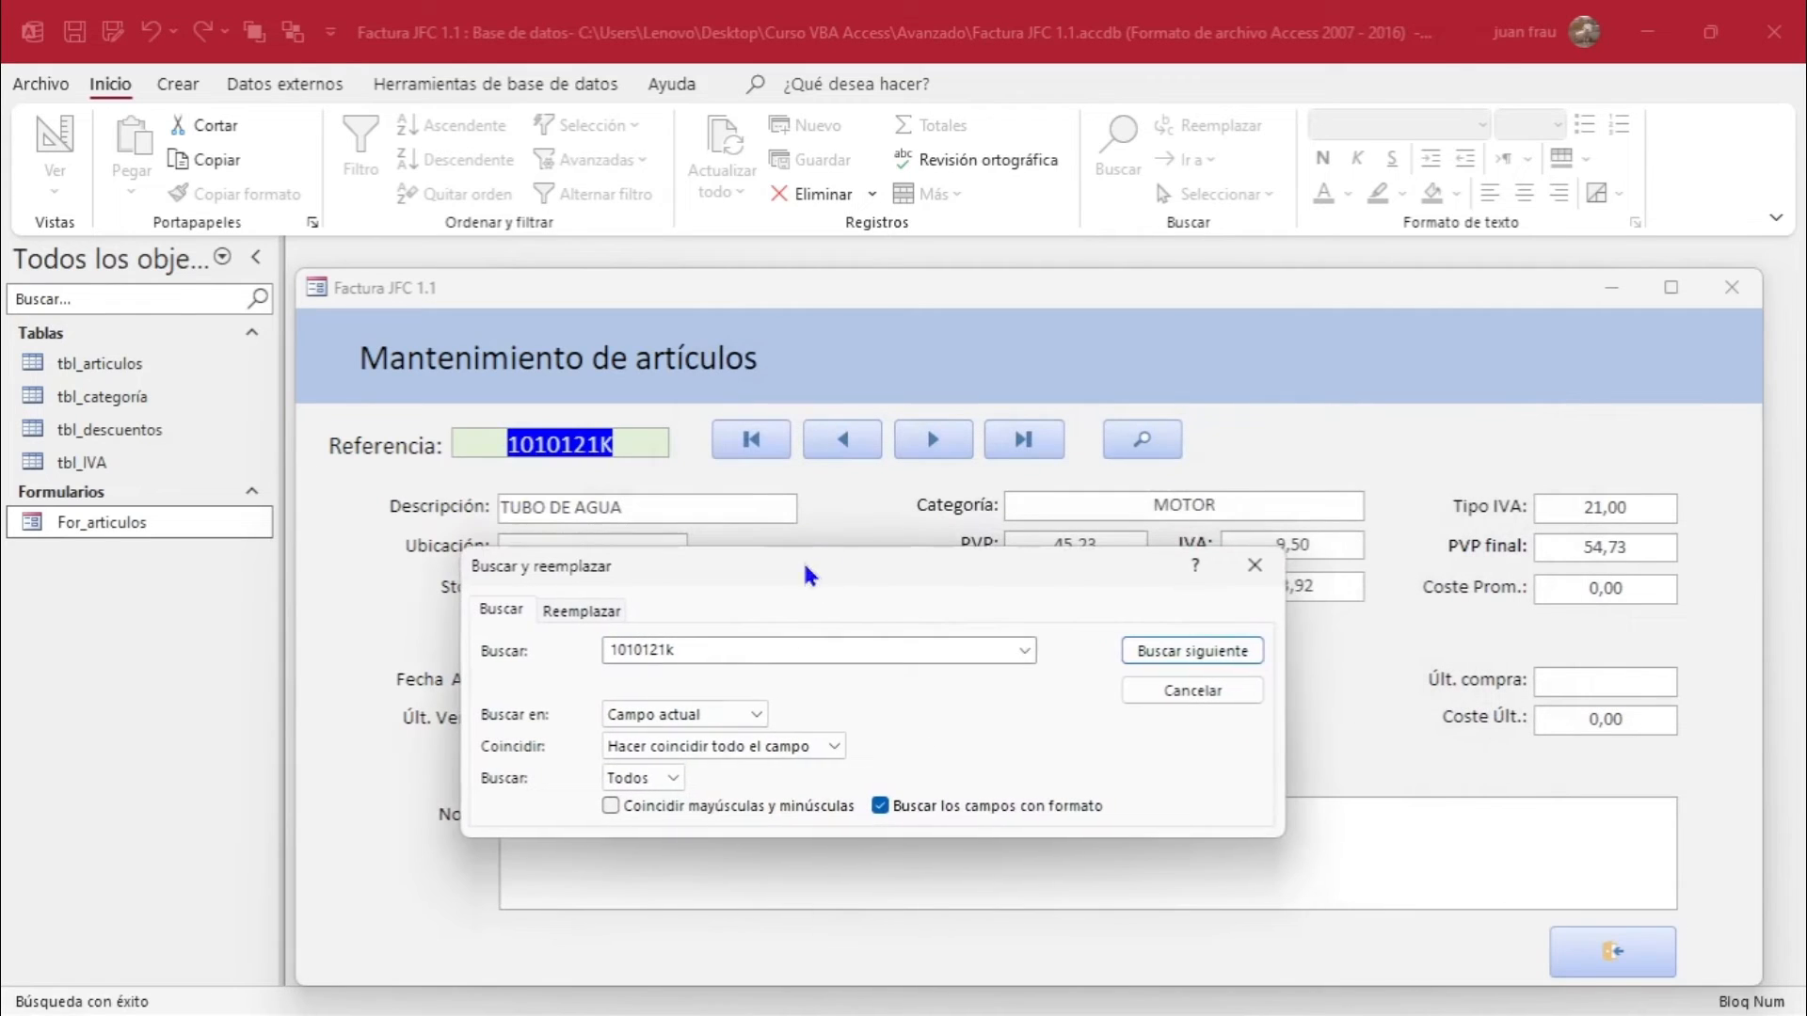
Search for cambios in Documento actual matching Cualquier parte del campo, and close the Find dialog.
click(755, 717)
click(668, 746)
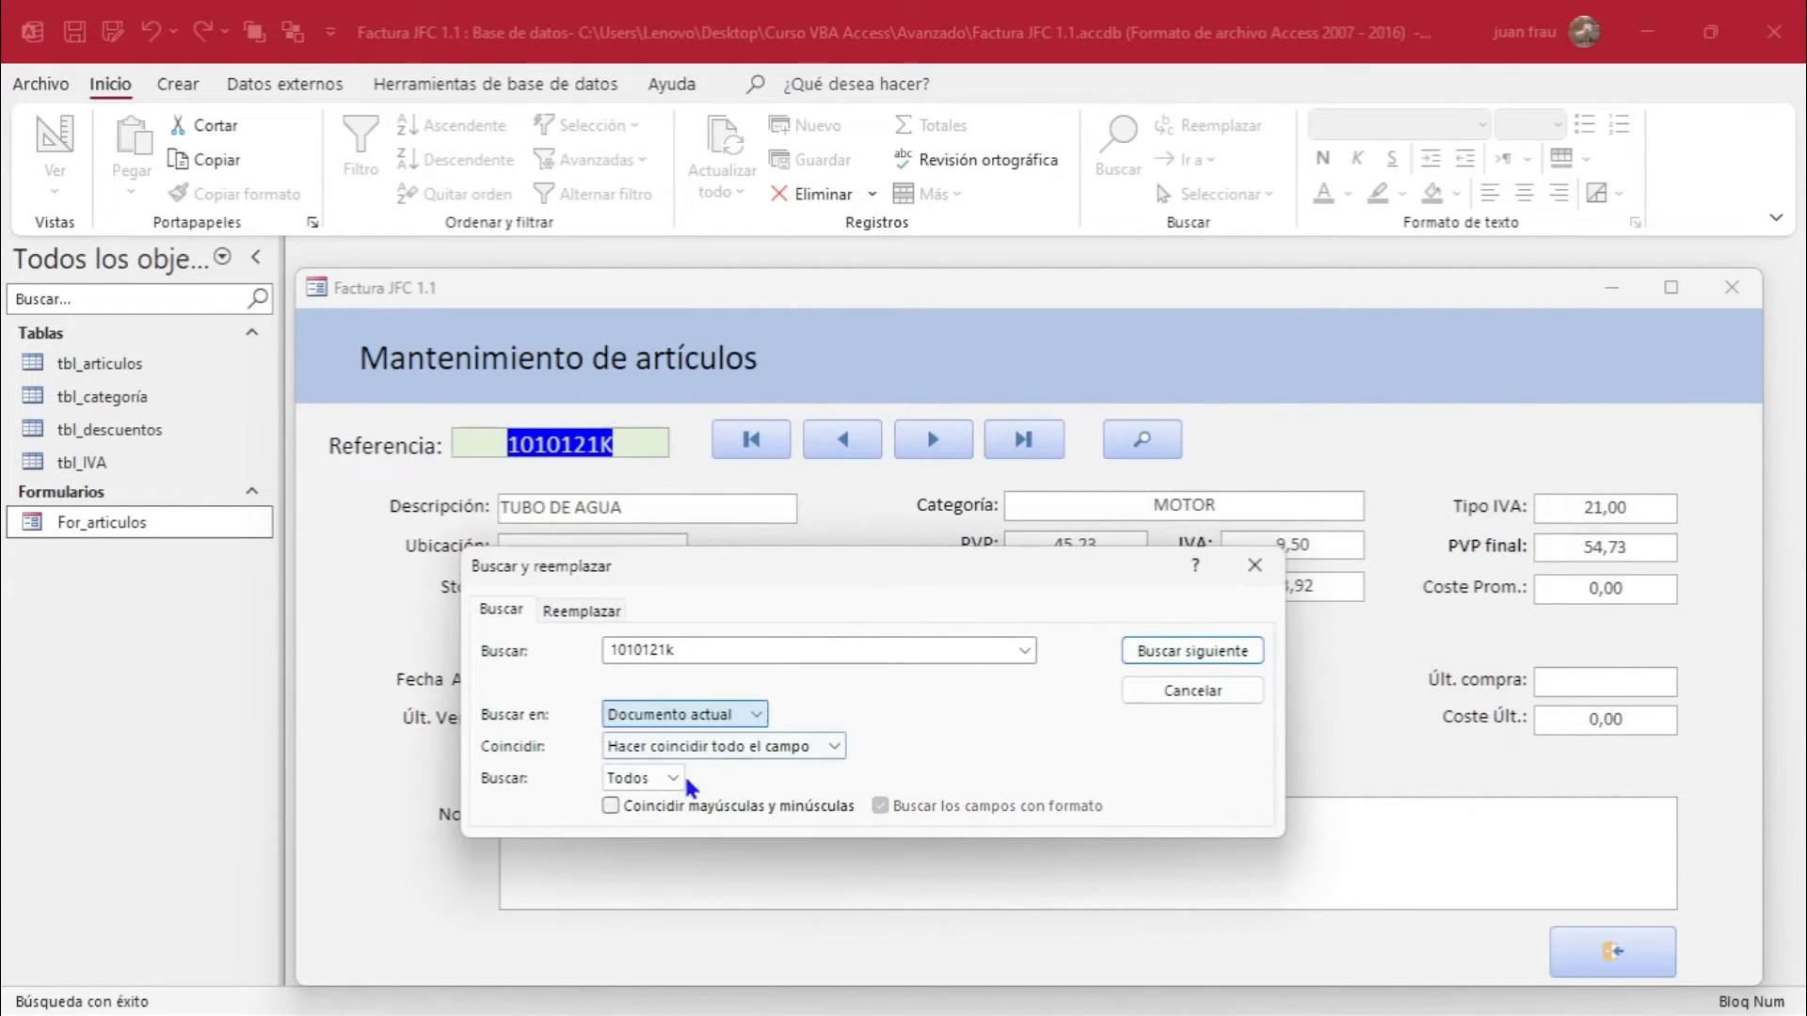
click(832, 746)
click(741, 783)
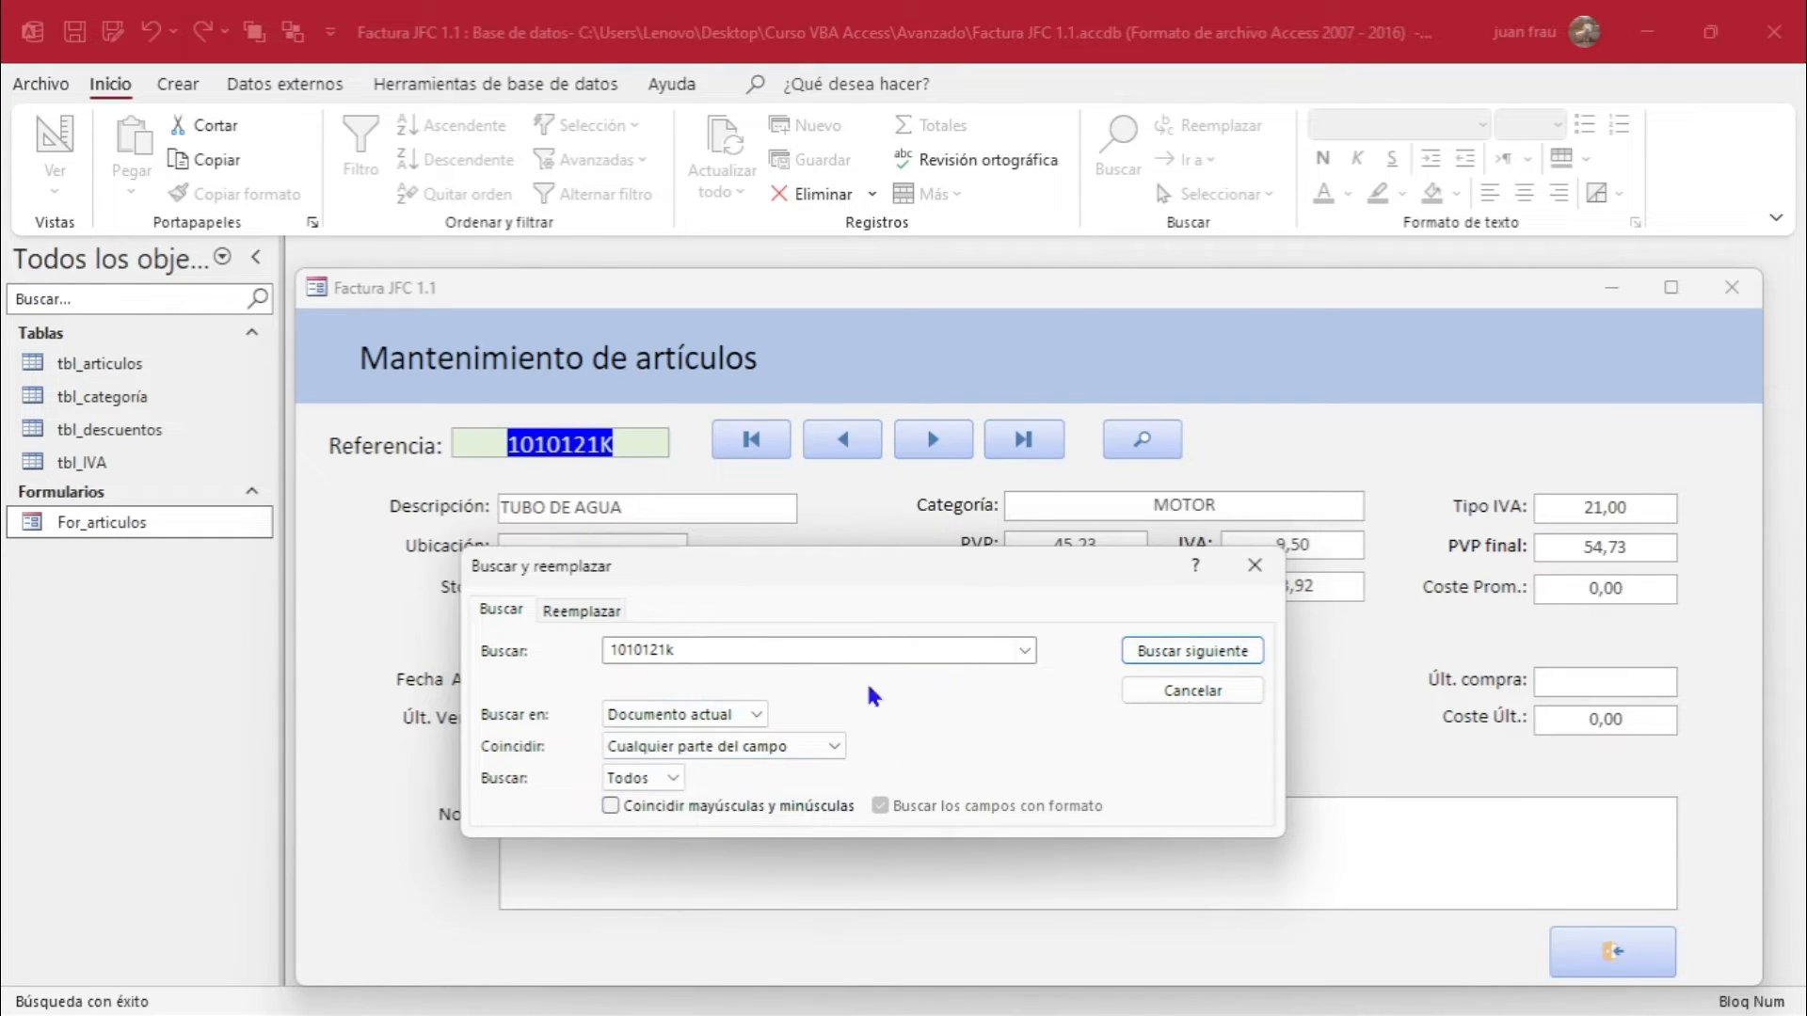
double_click(708, 649)
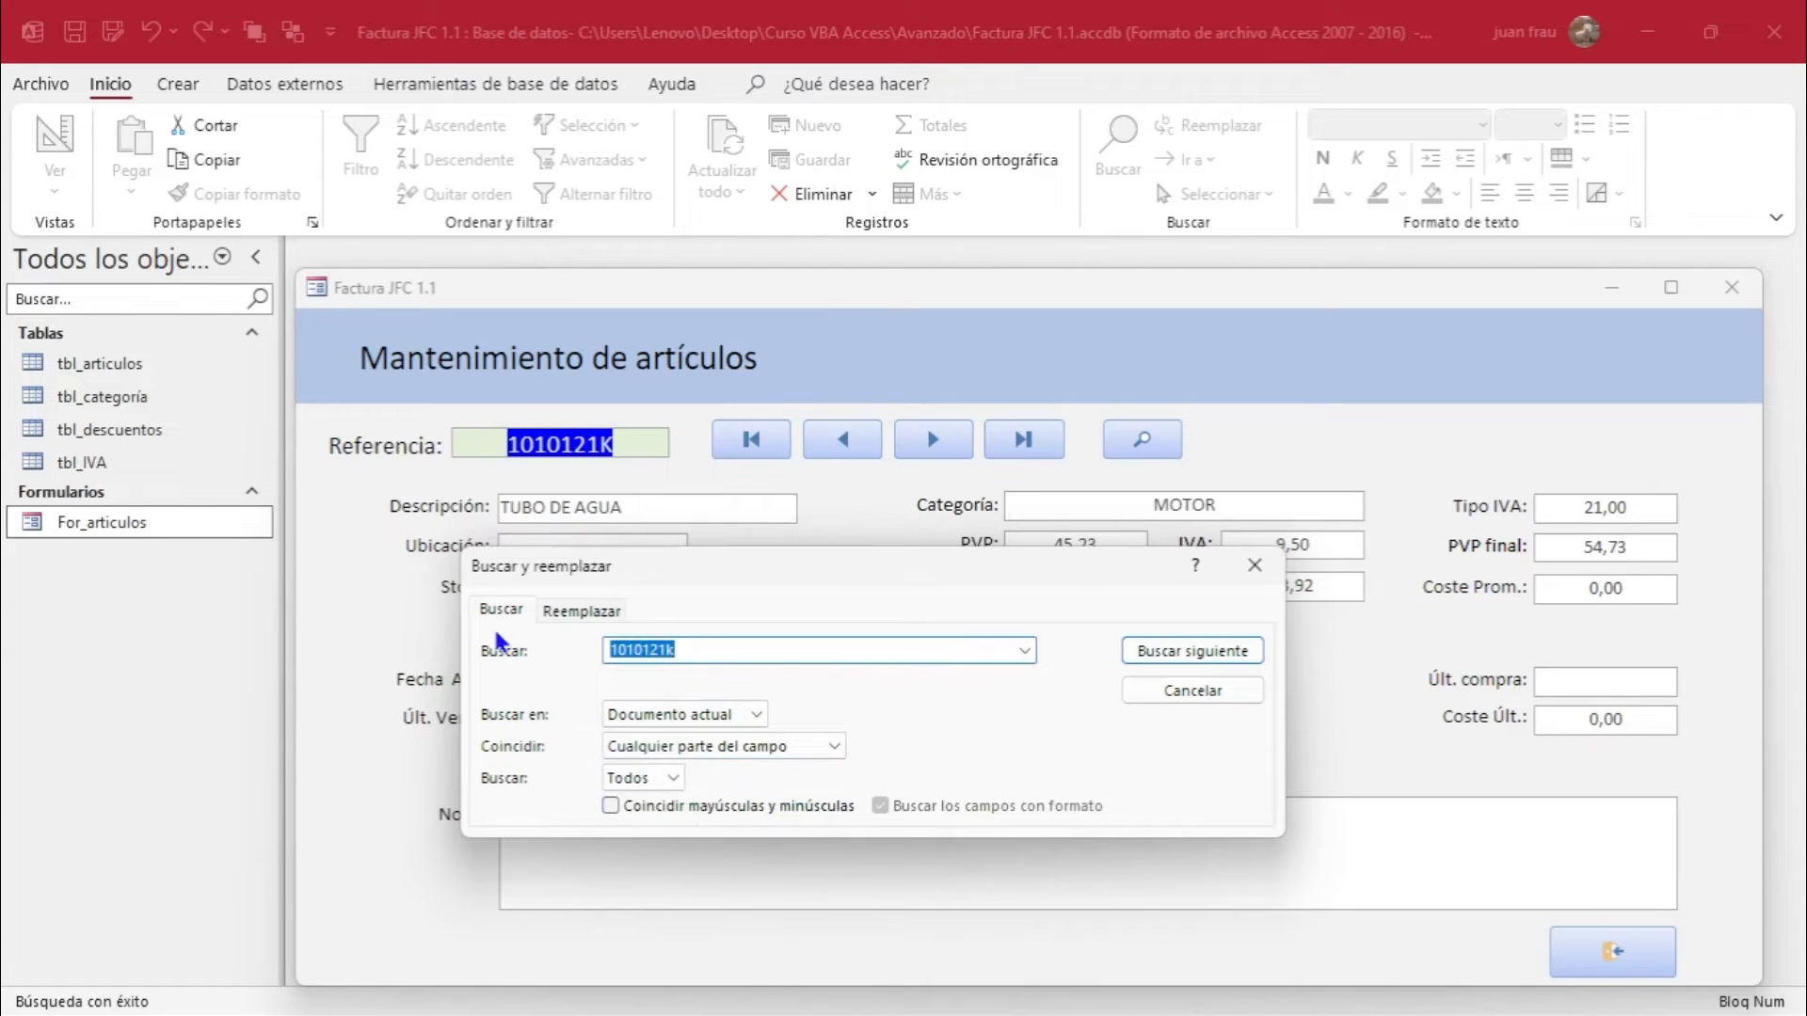
text(cambios)
click(1174, 651)
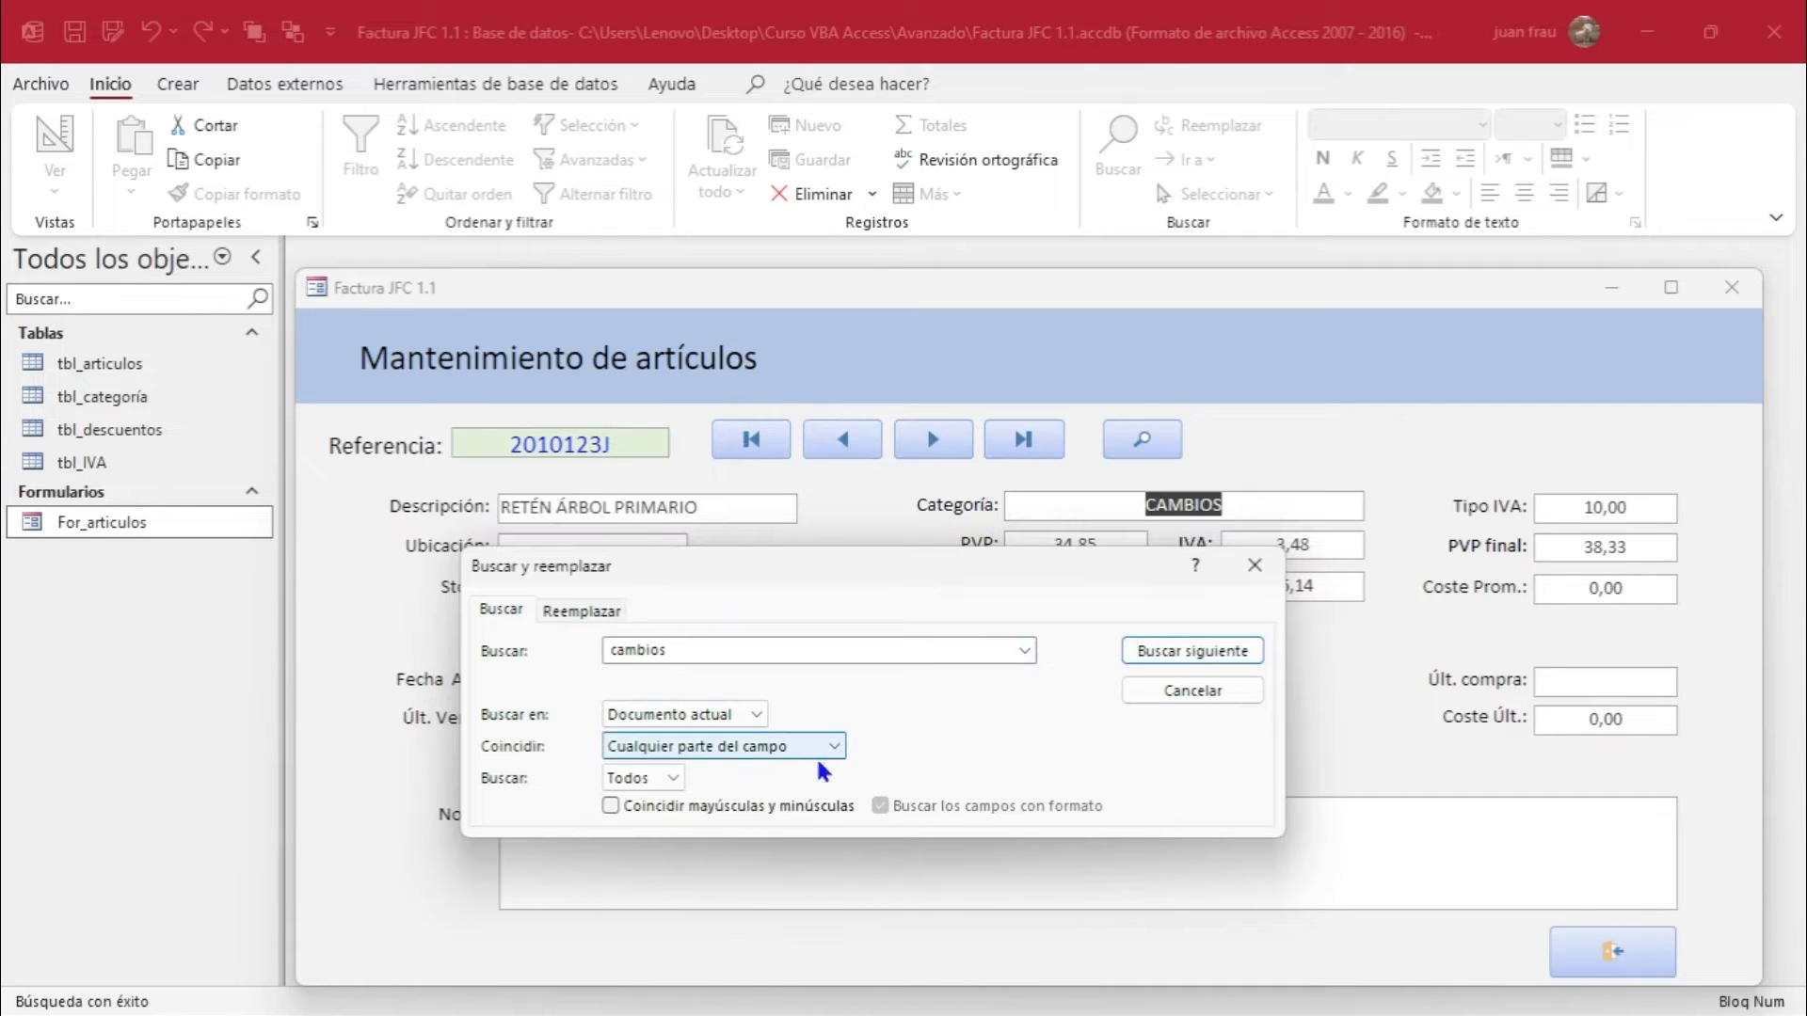
click(1193, 690)
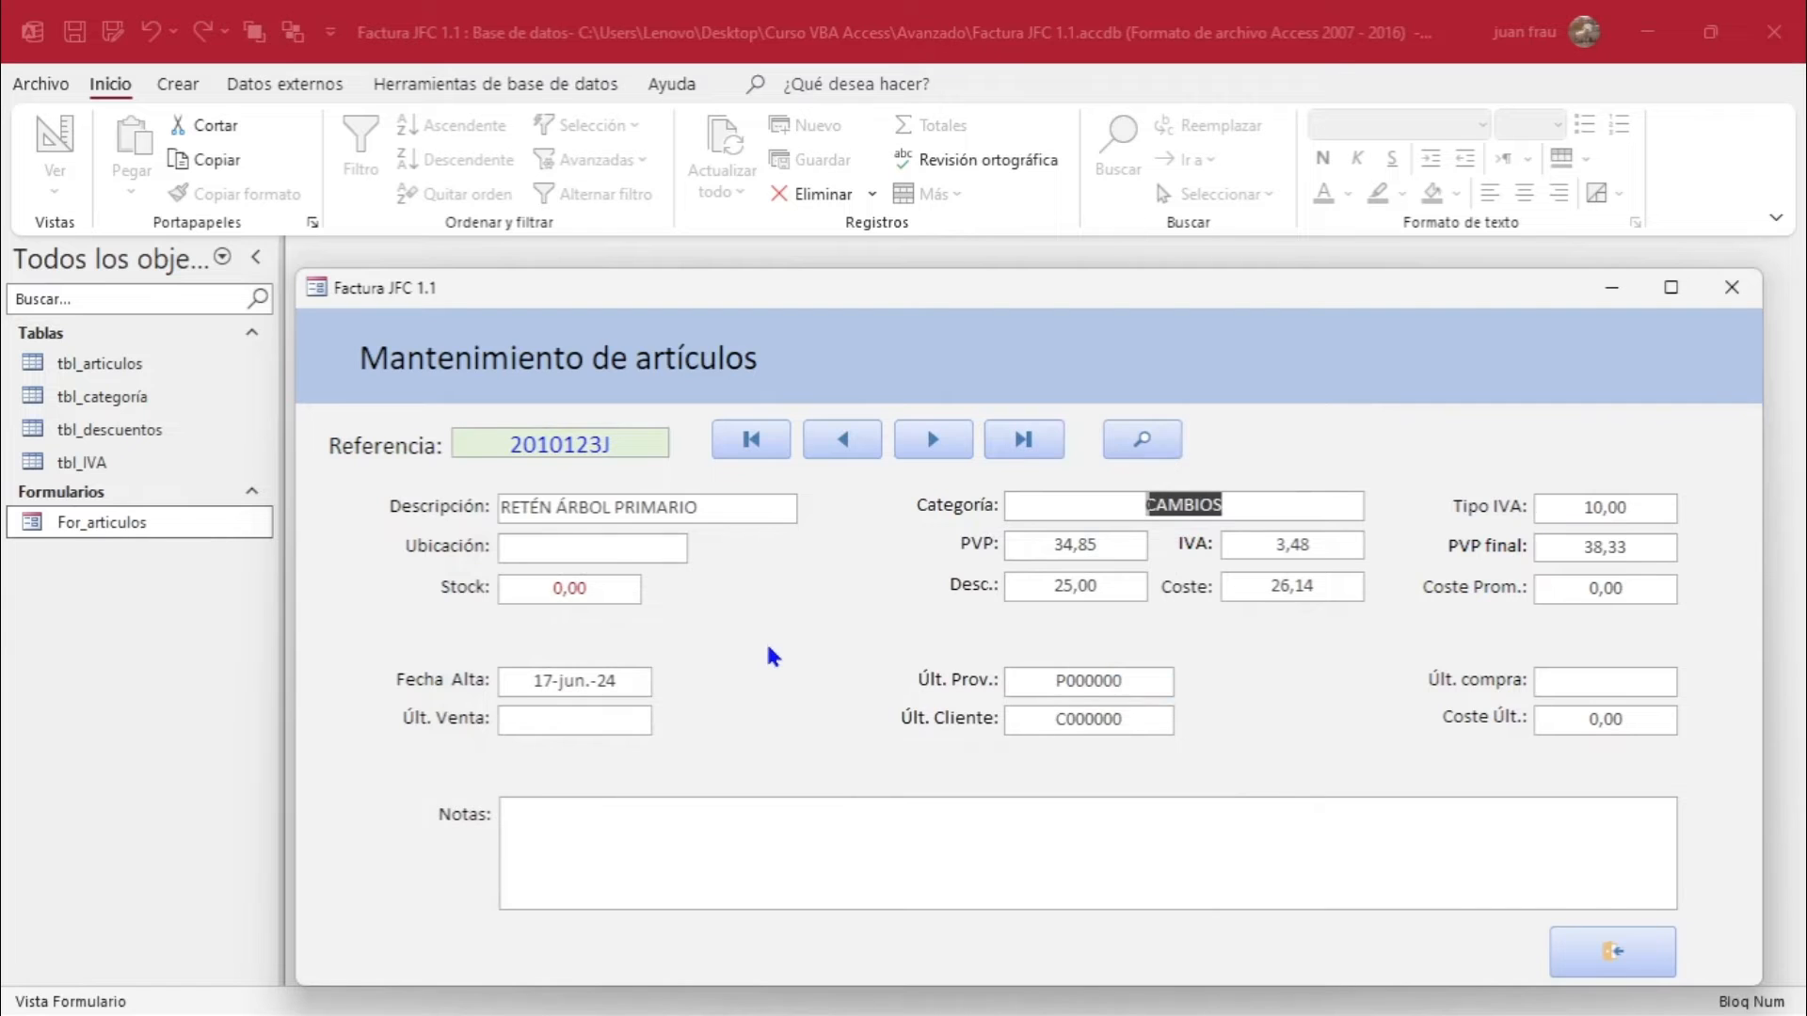
Return the form to design view and add an unbound combo box above the Tipo IVA field, cancelling its wizard.
right_click(885, 284)
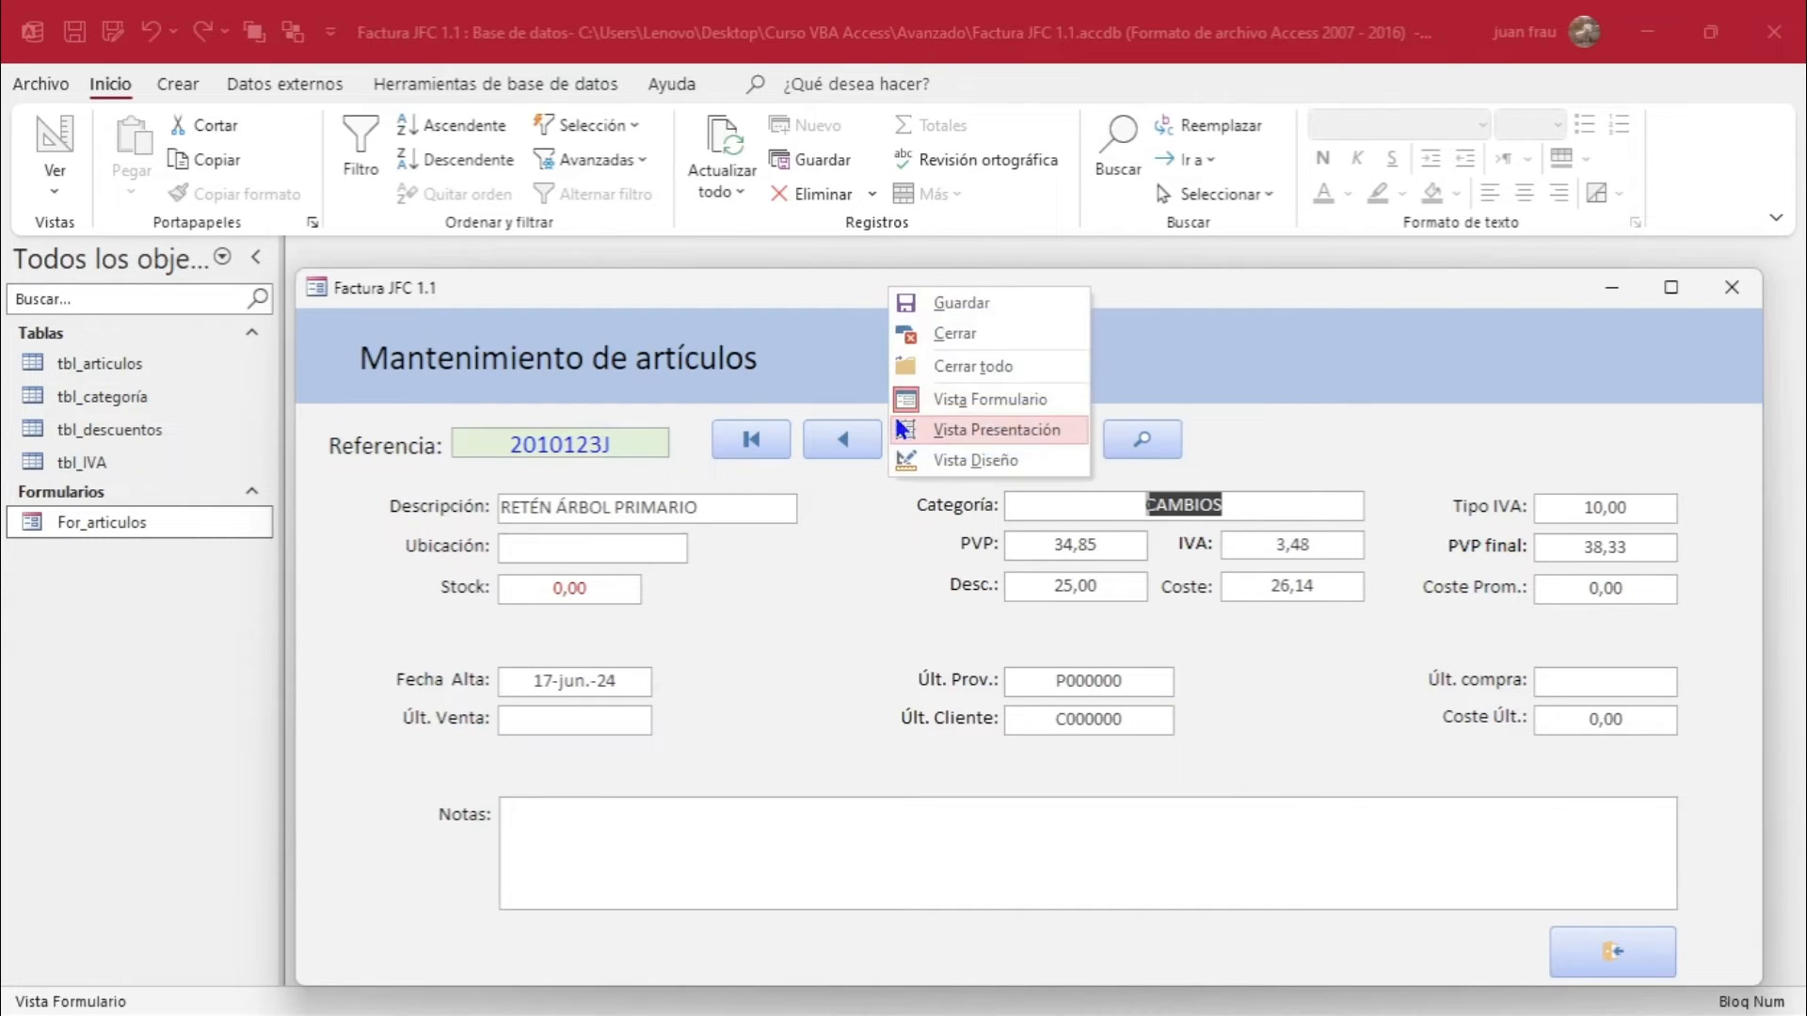
click(947, 460)
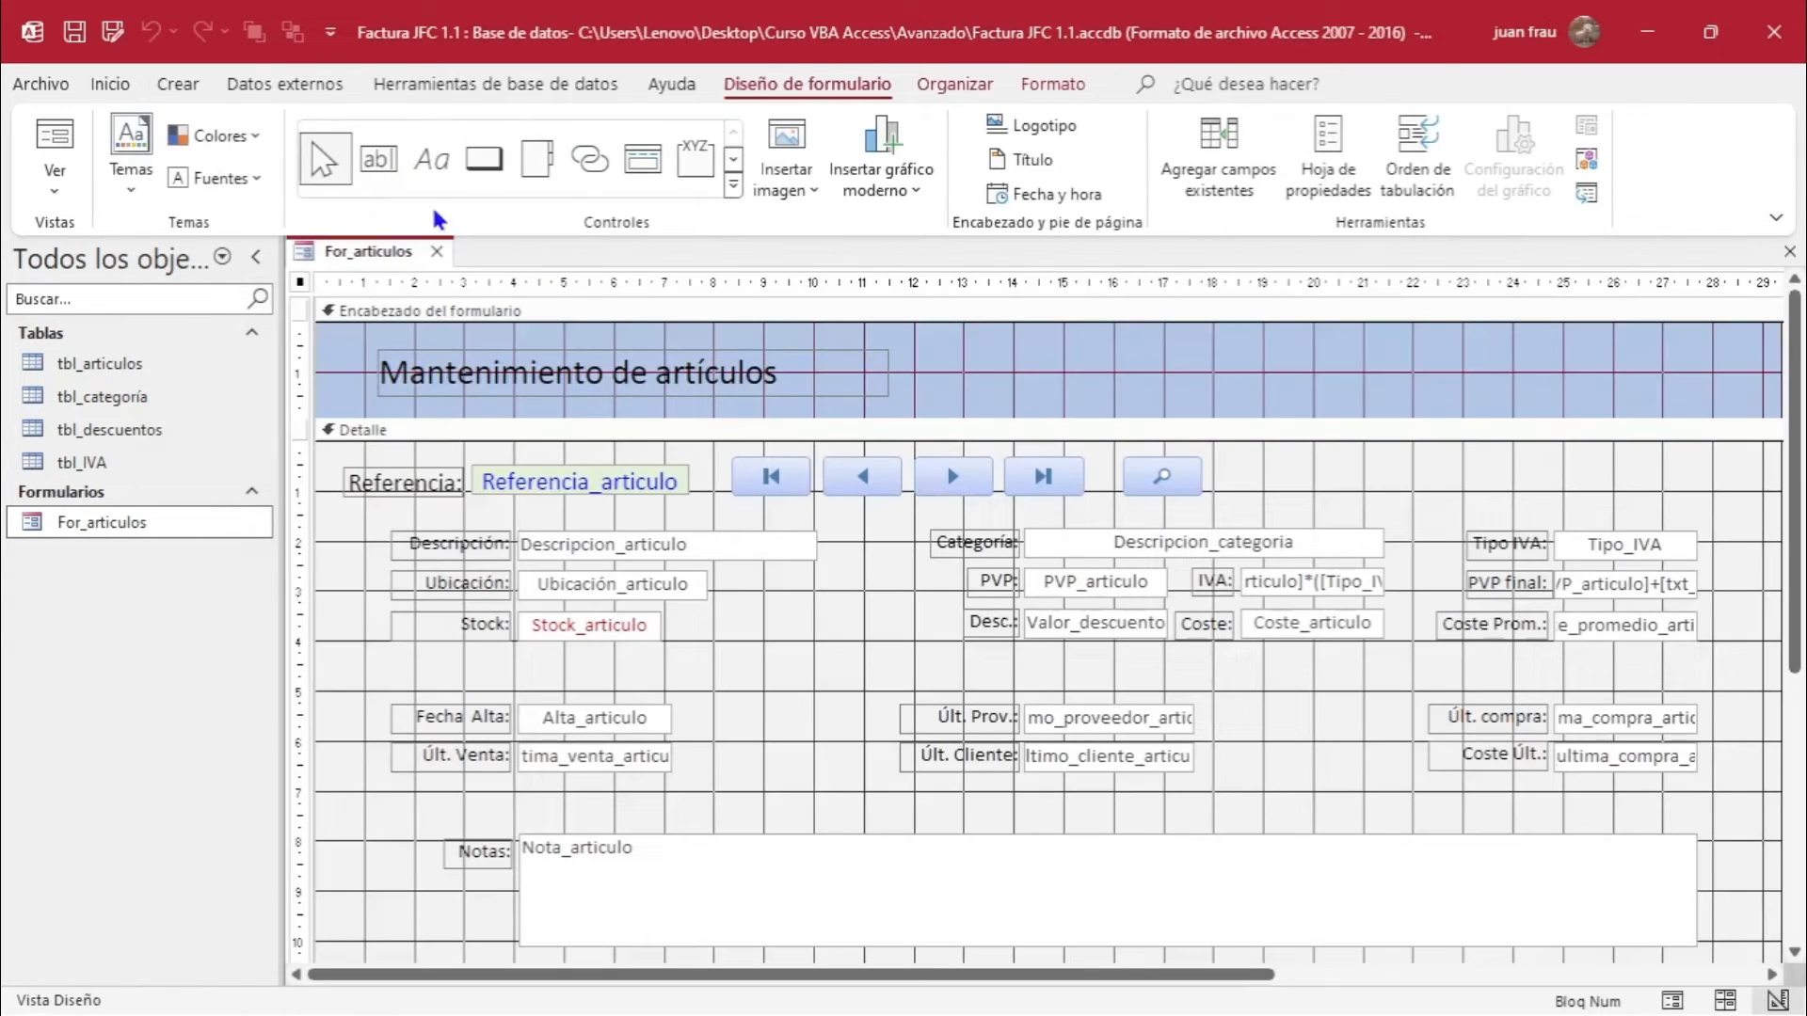
click(732, 166)
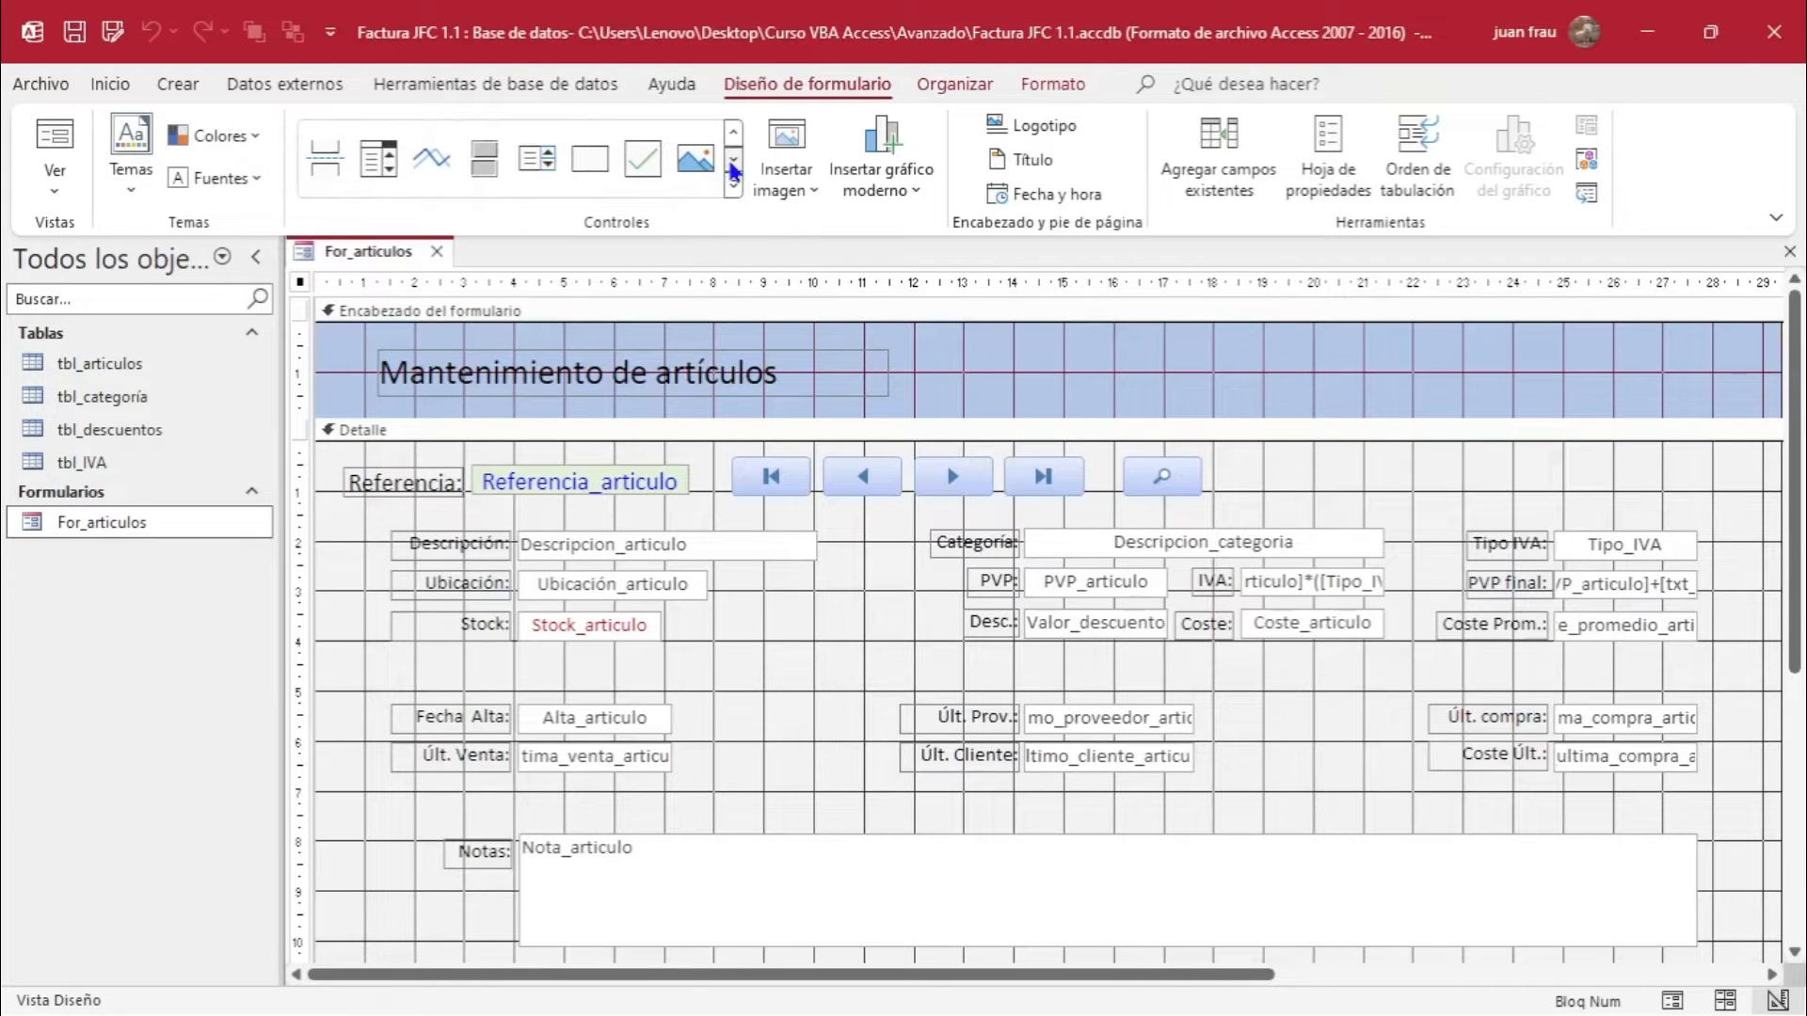
click(379, 165)
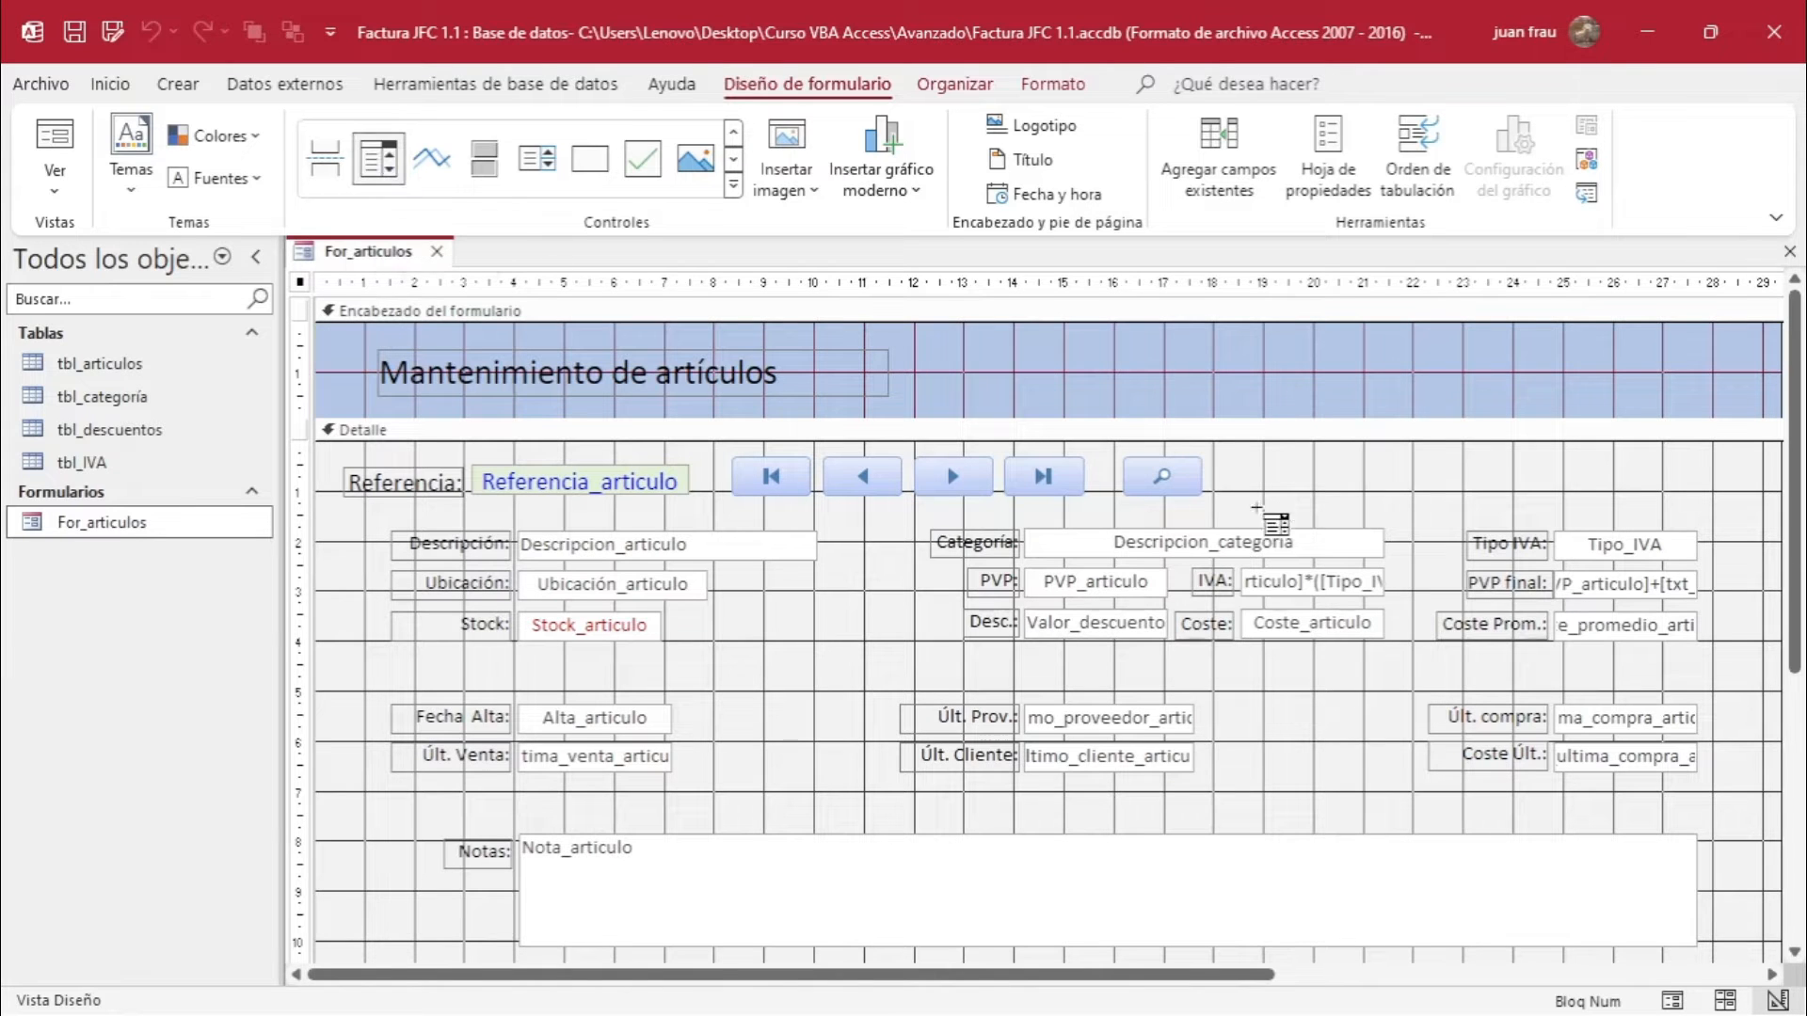
drag(1426, 465, 1634, 492)
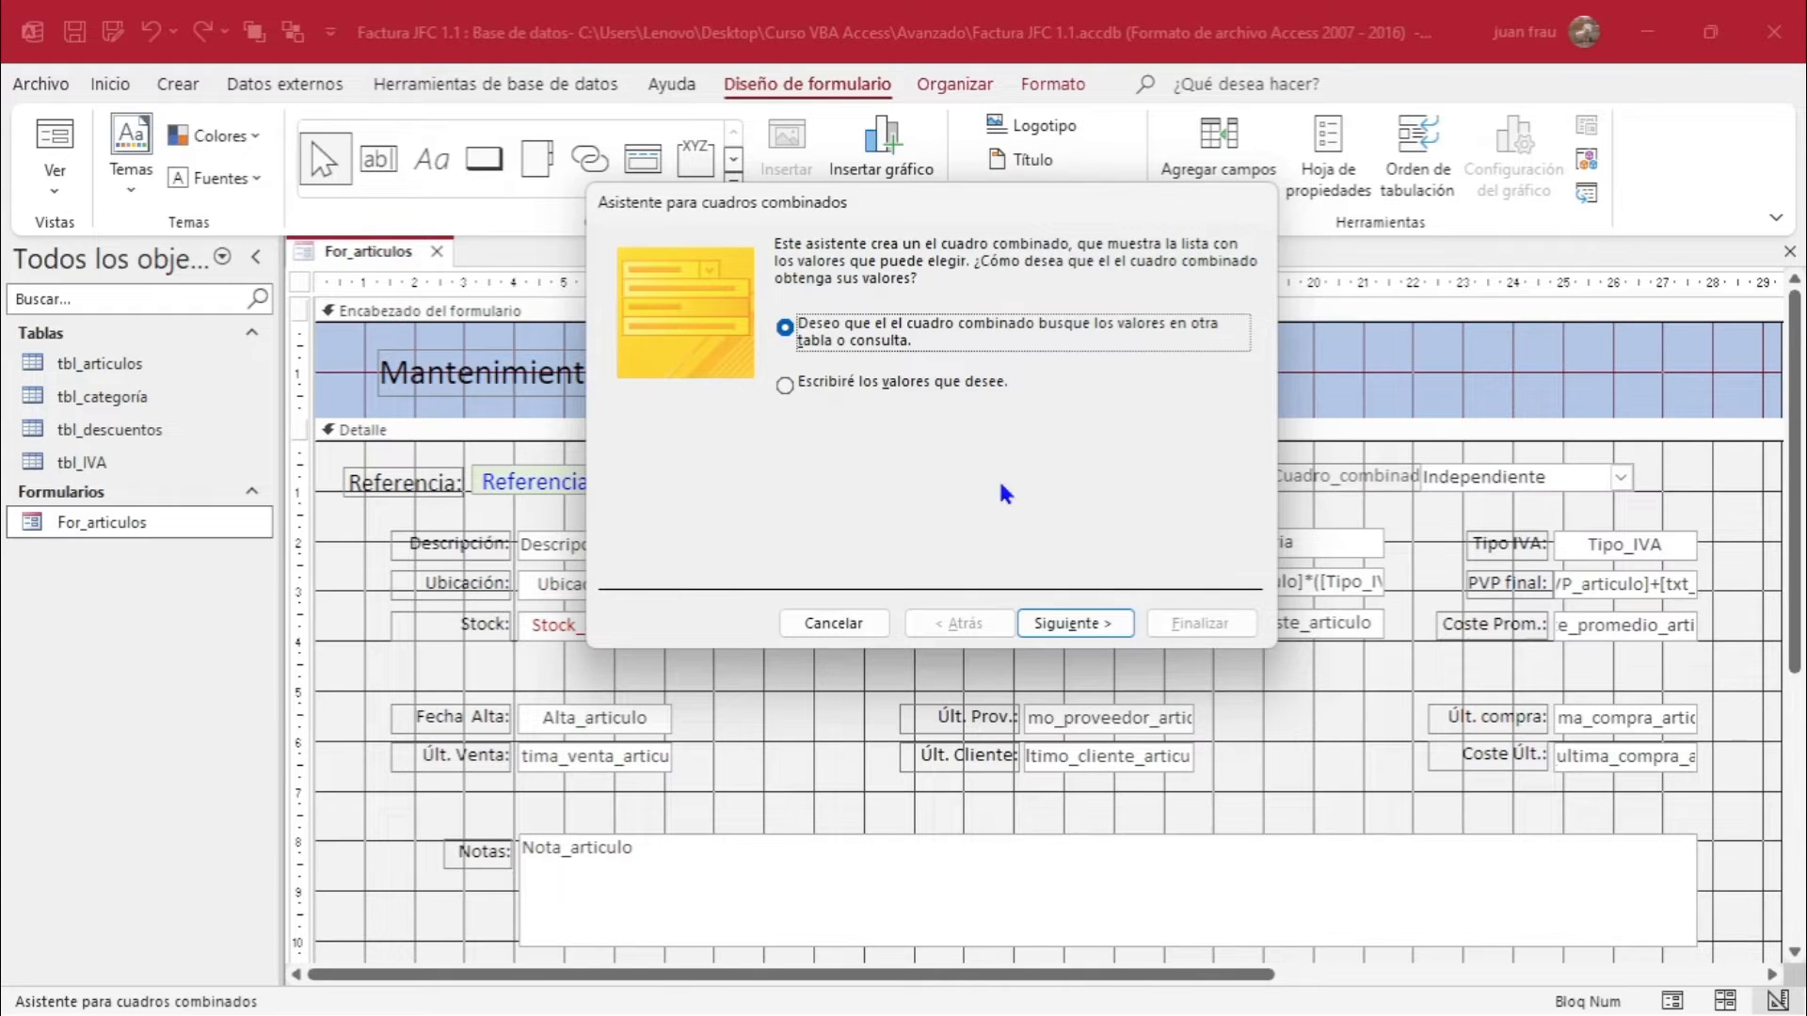
click(856, 625)
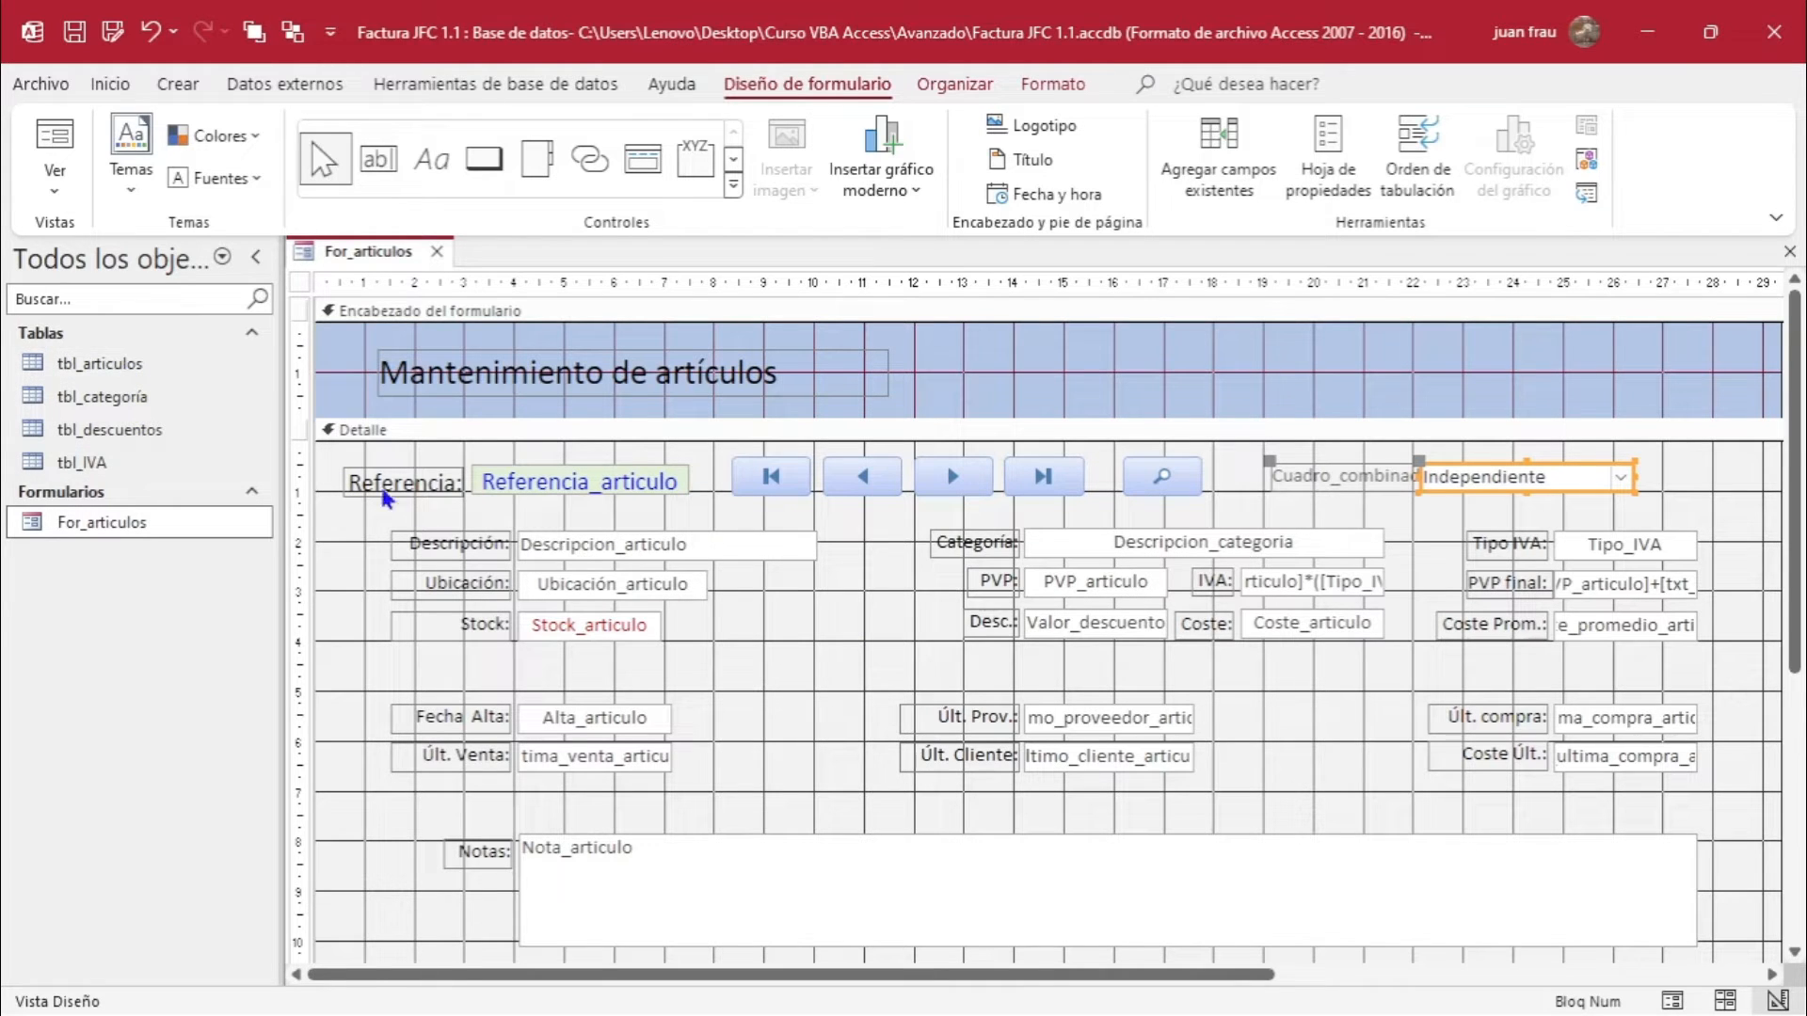
click(580, 489)
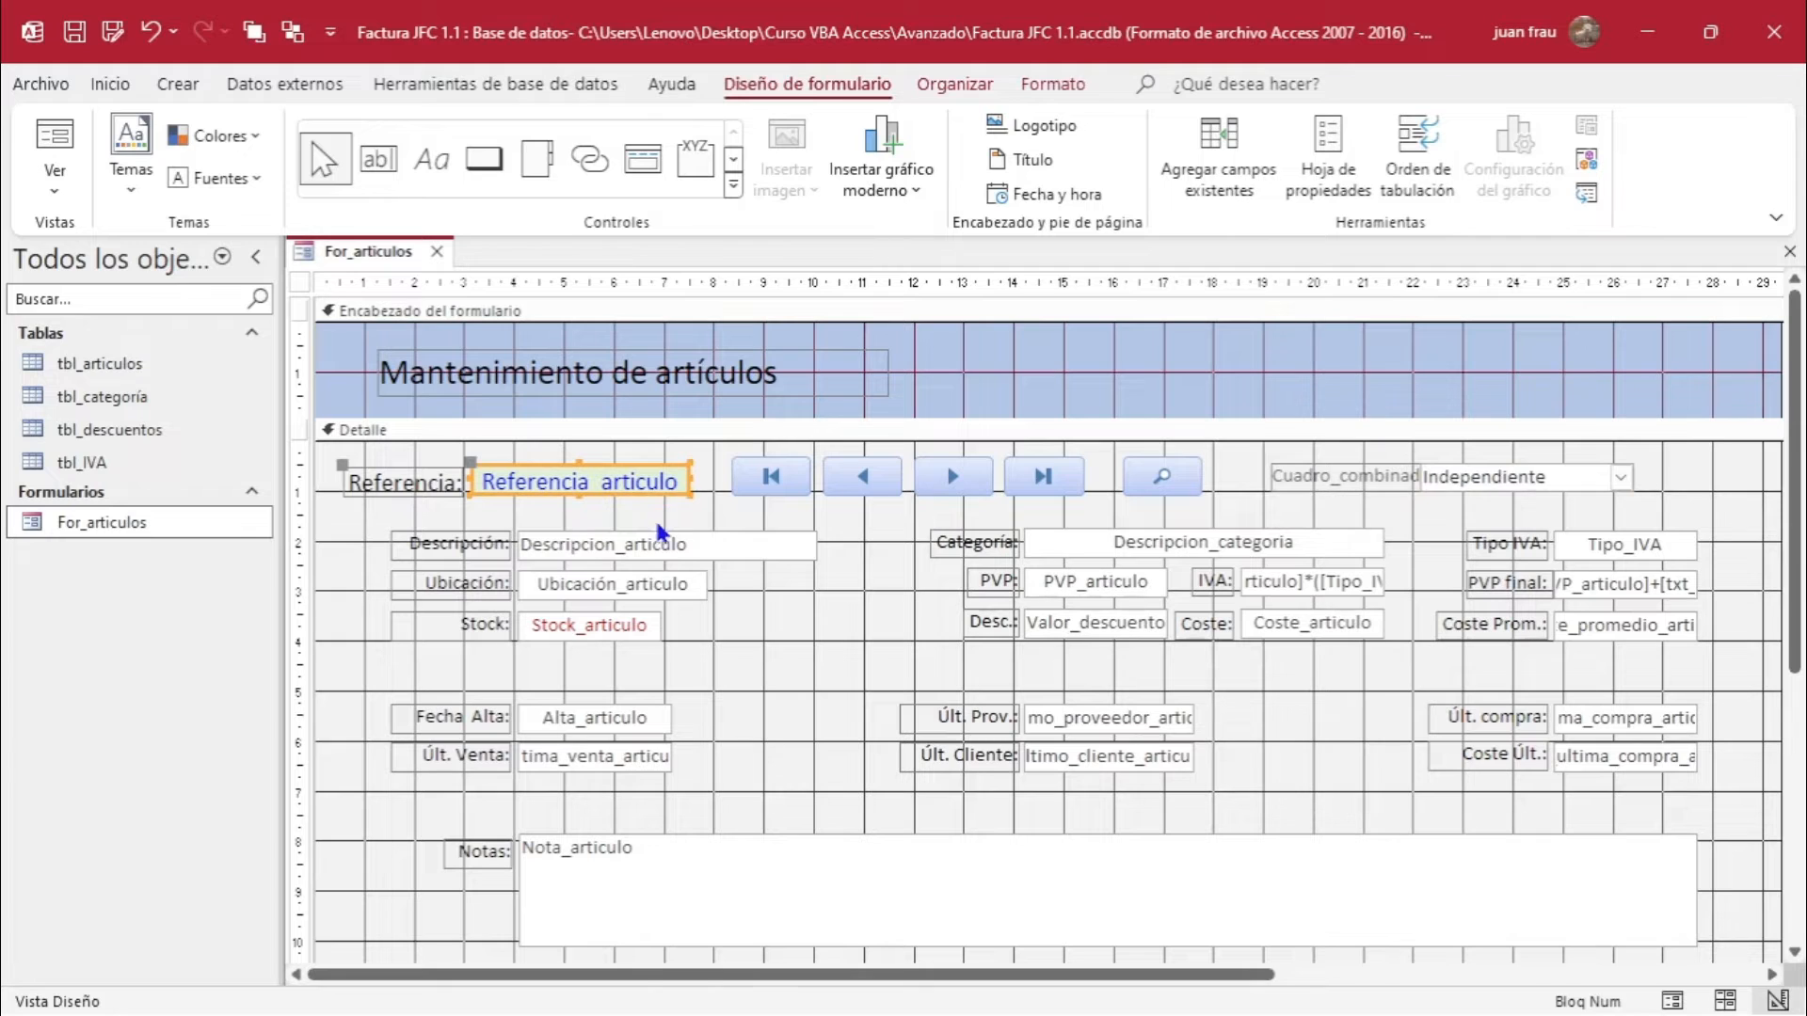
click(631, 560)
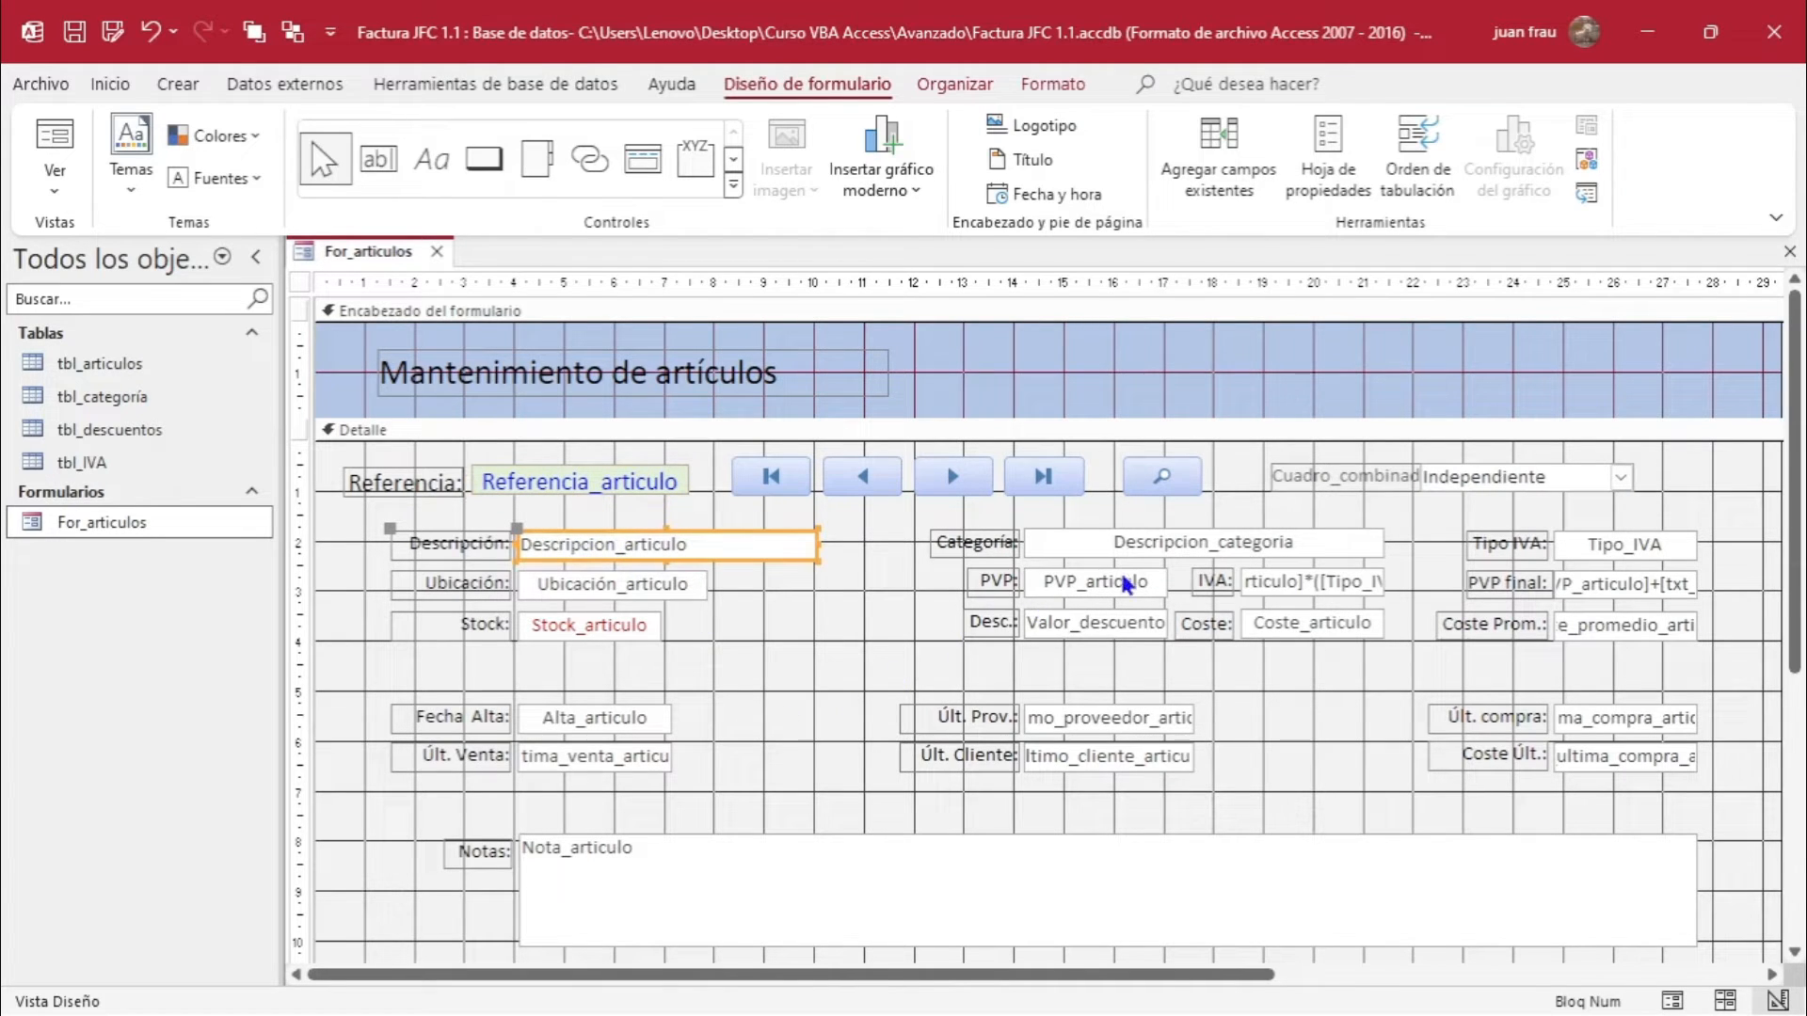
click(1172, 544)
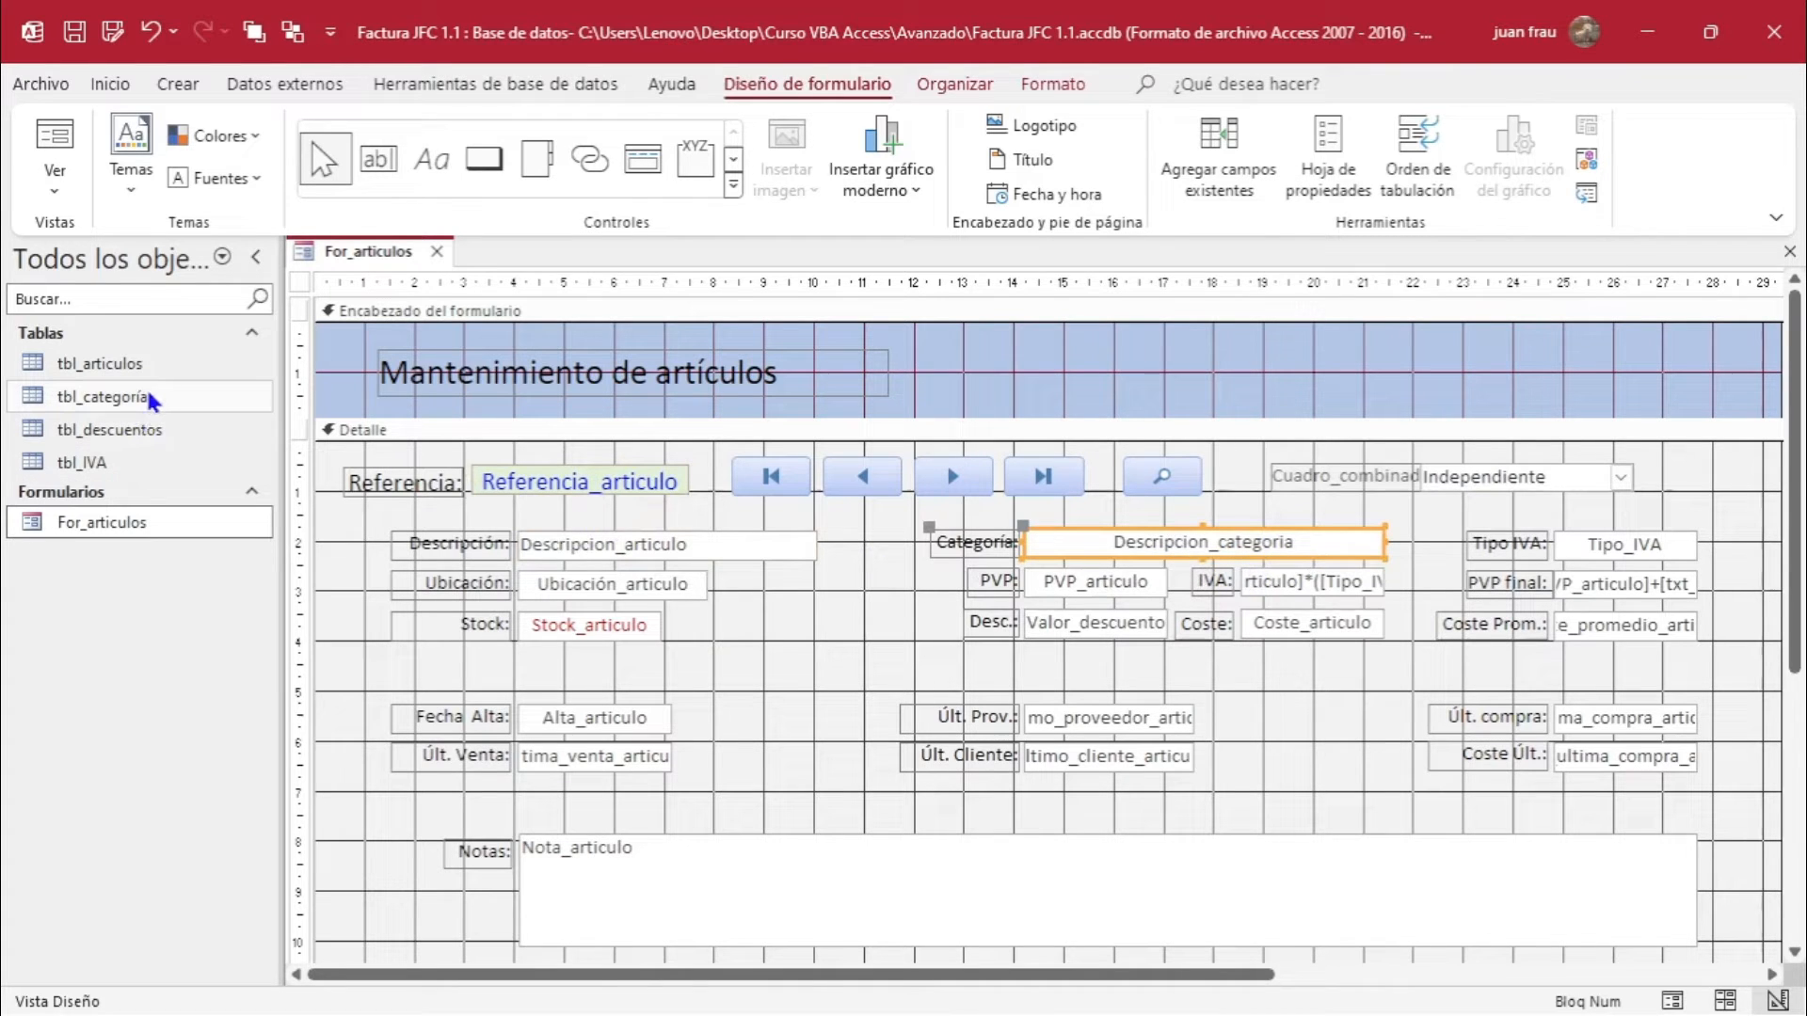
Delete the unbound combo box above the Tipo IVA field.
click(1640, 552)
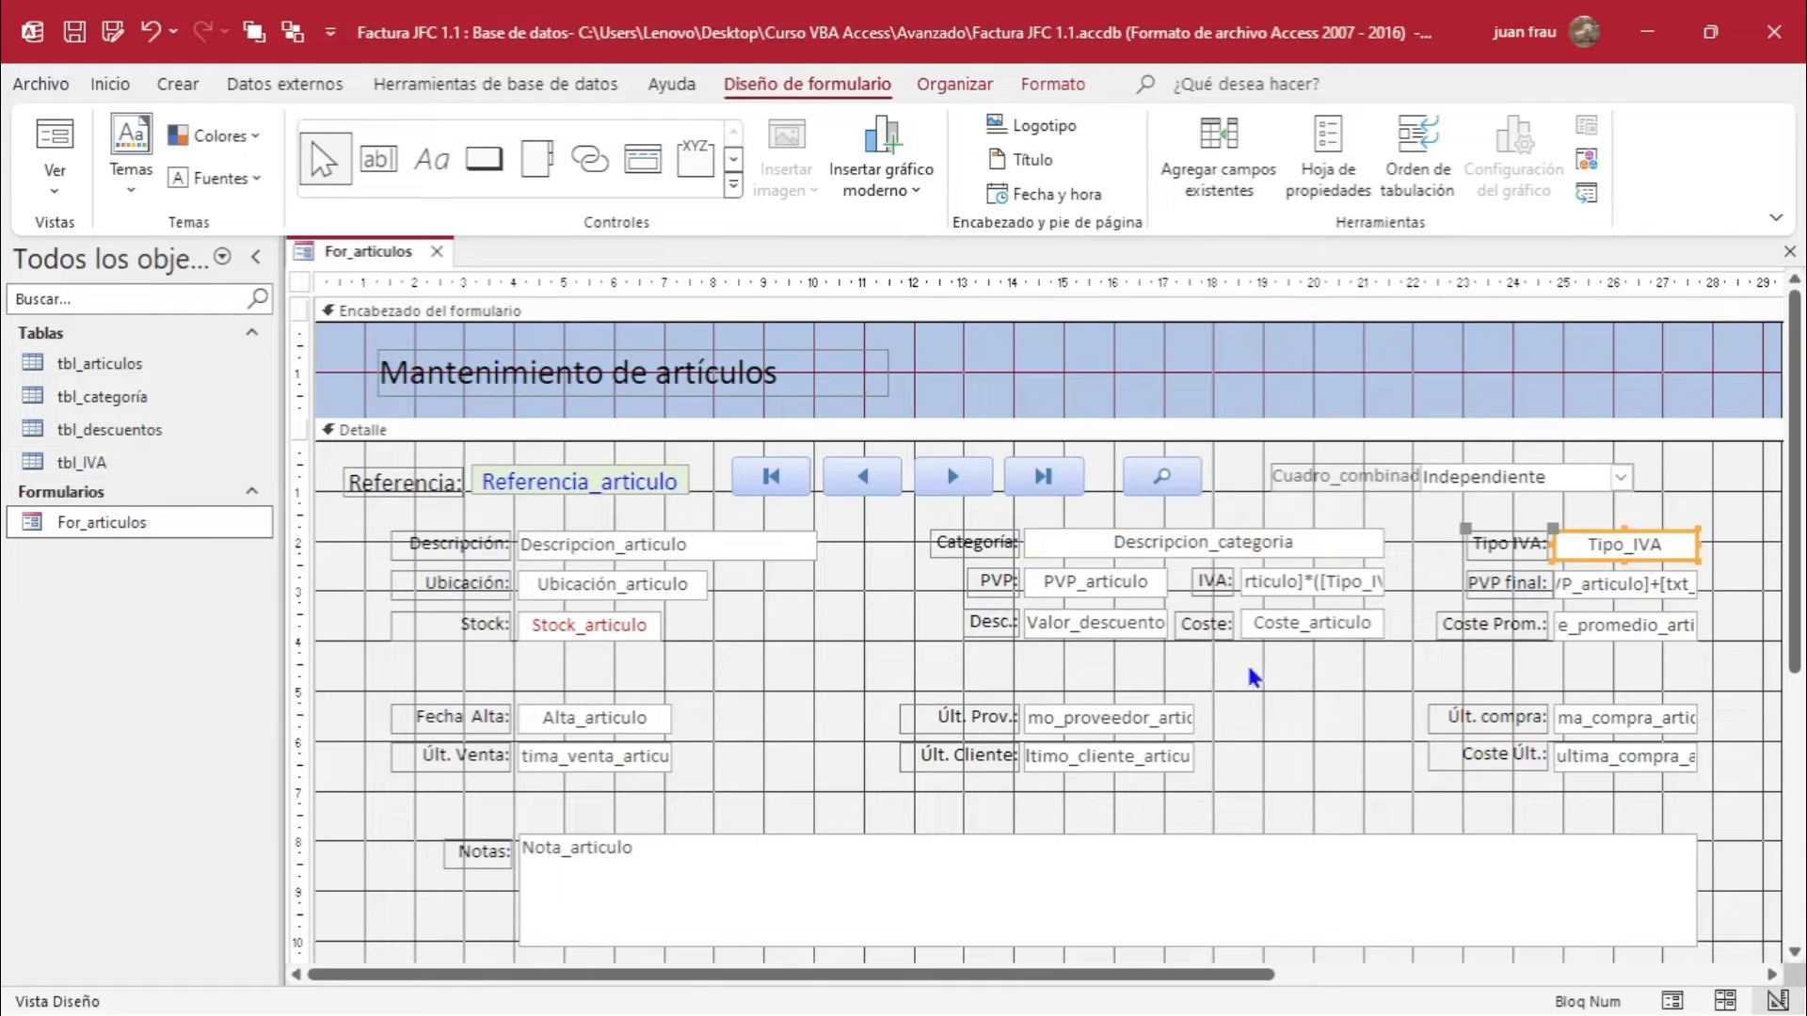
click(1097, 627)
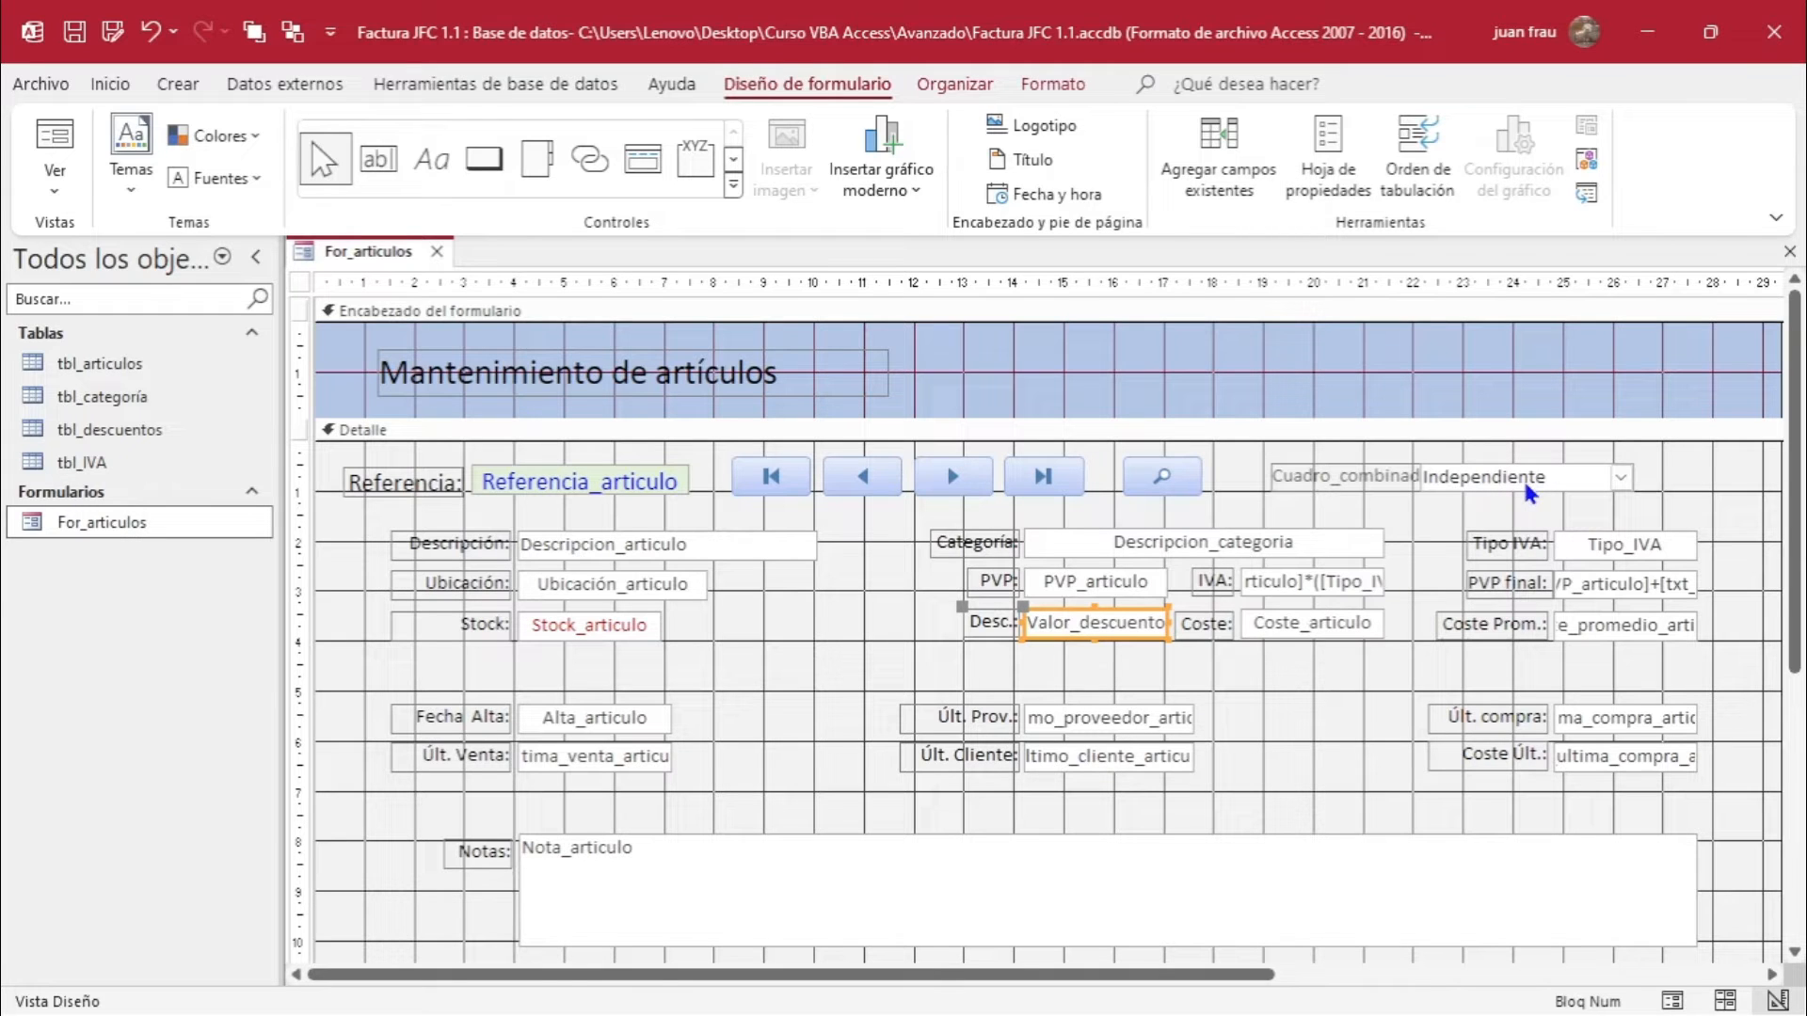
click(1292, 665)
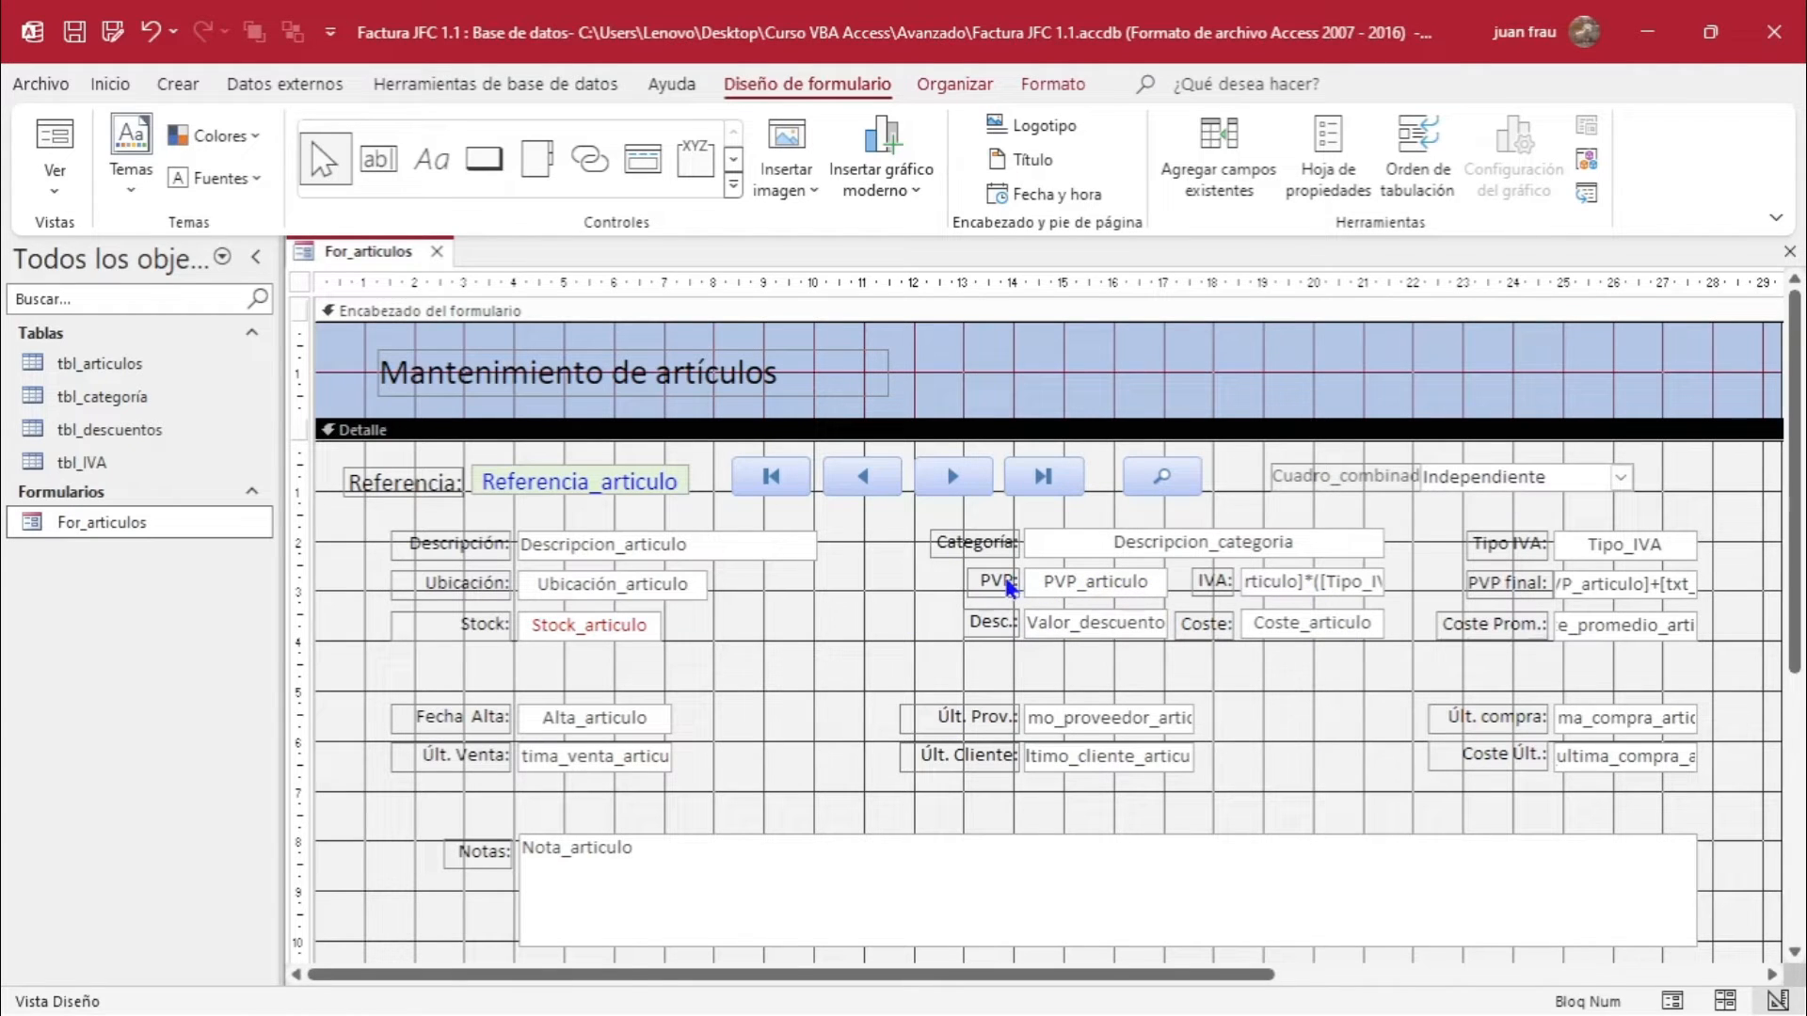
click(1540, 484)
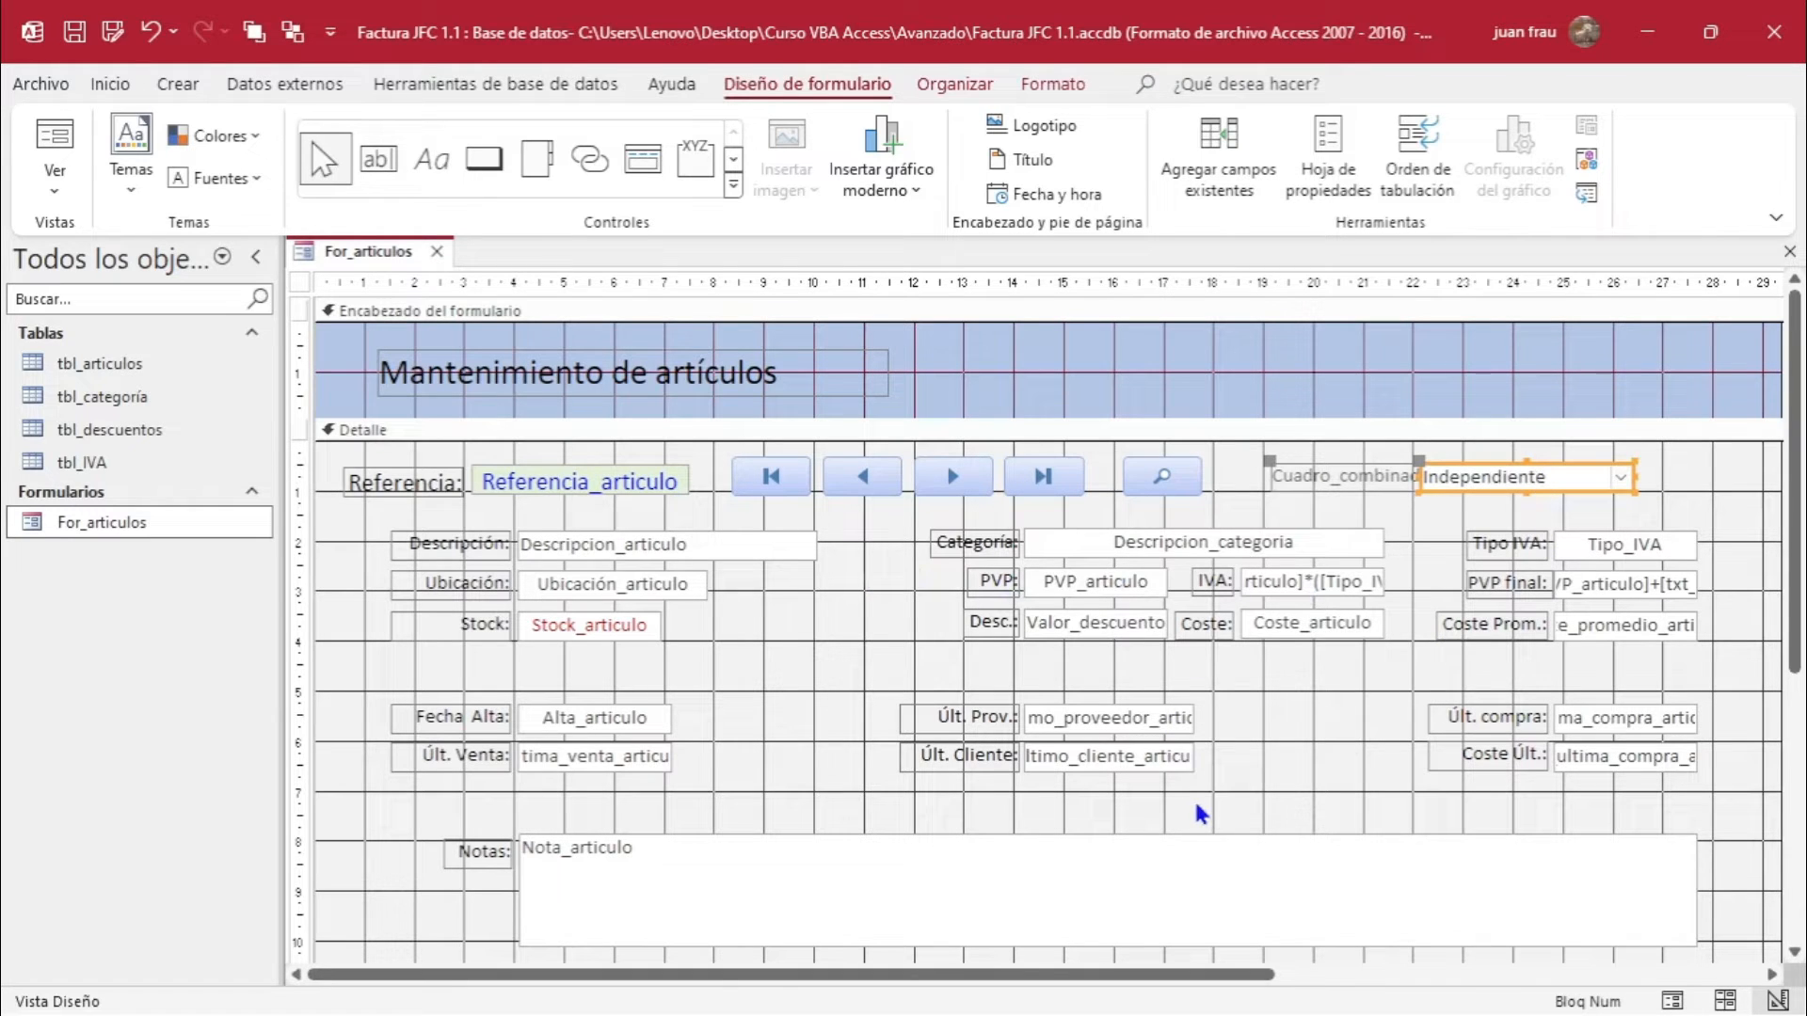
key(Delete)
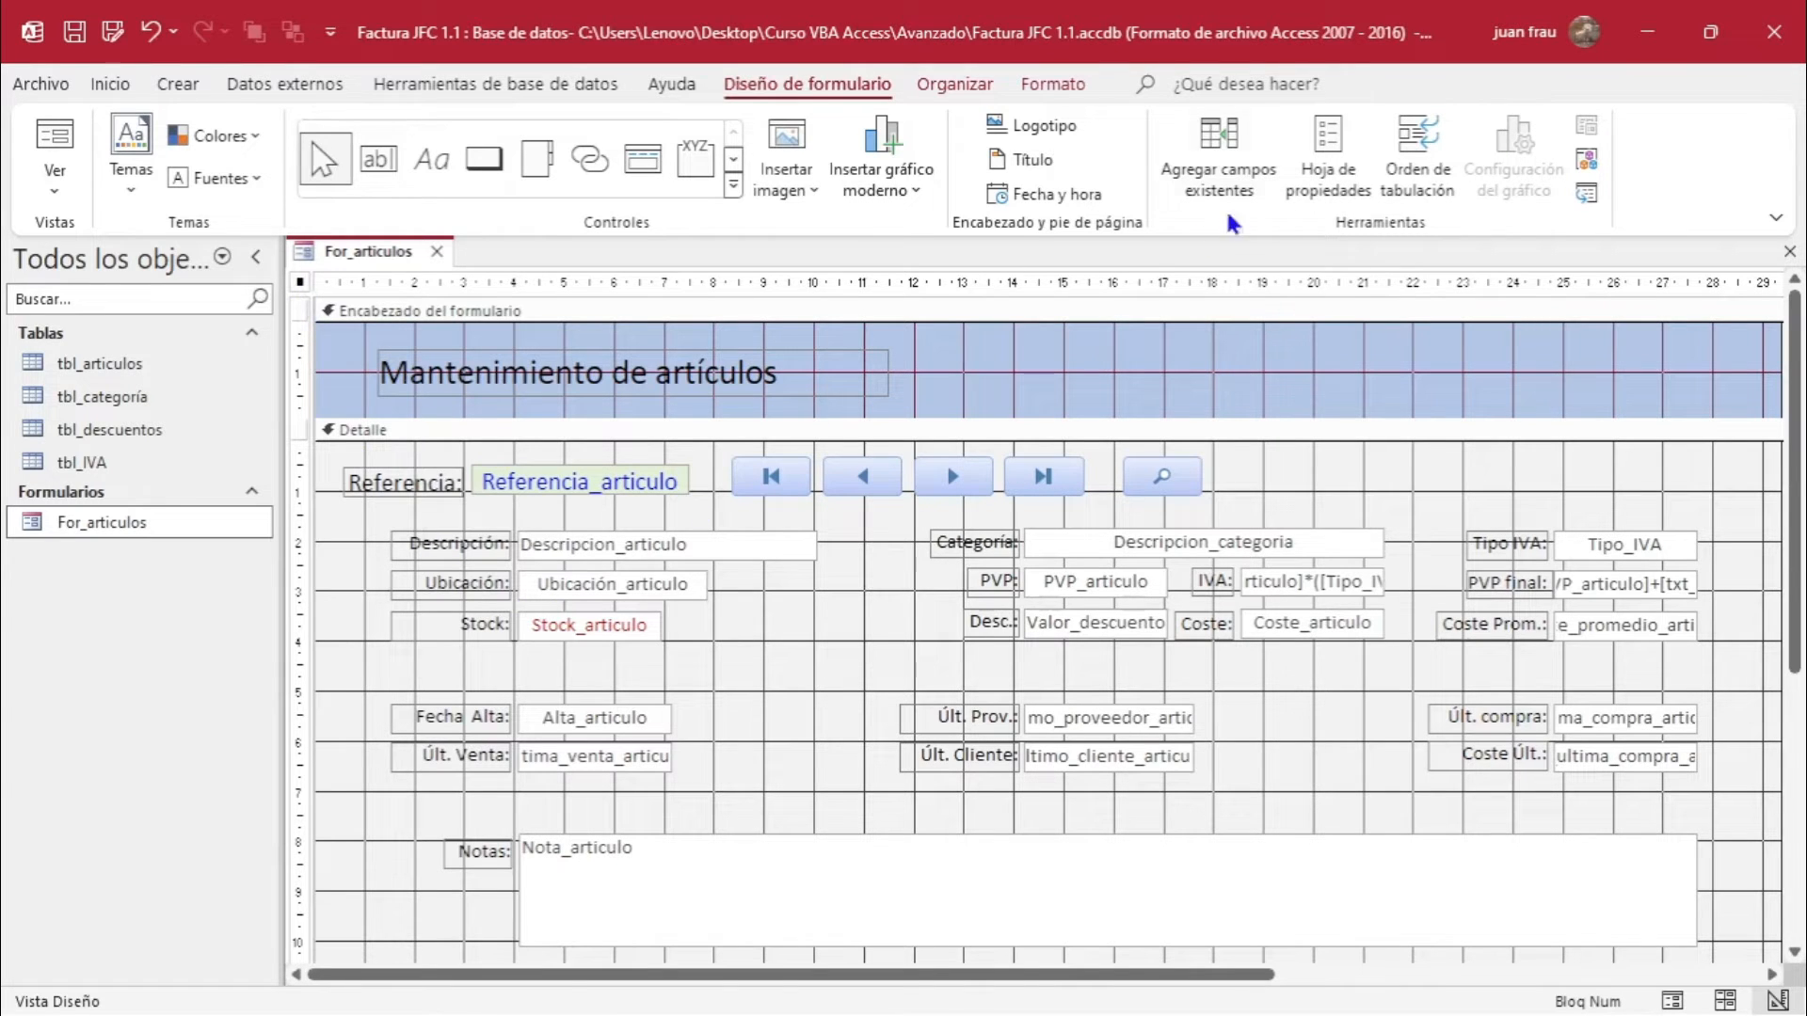
Open the article form's Origen del registro in the query builder.
click(1328, 160)
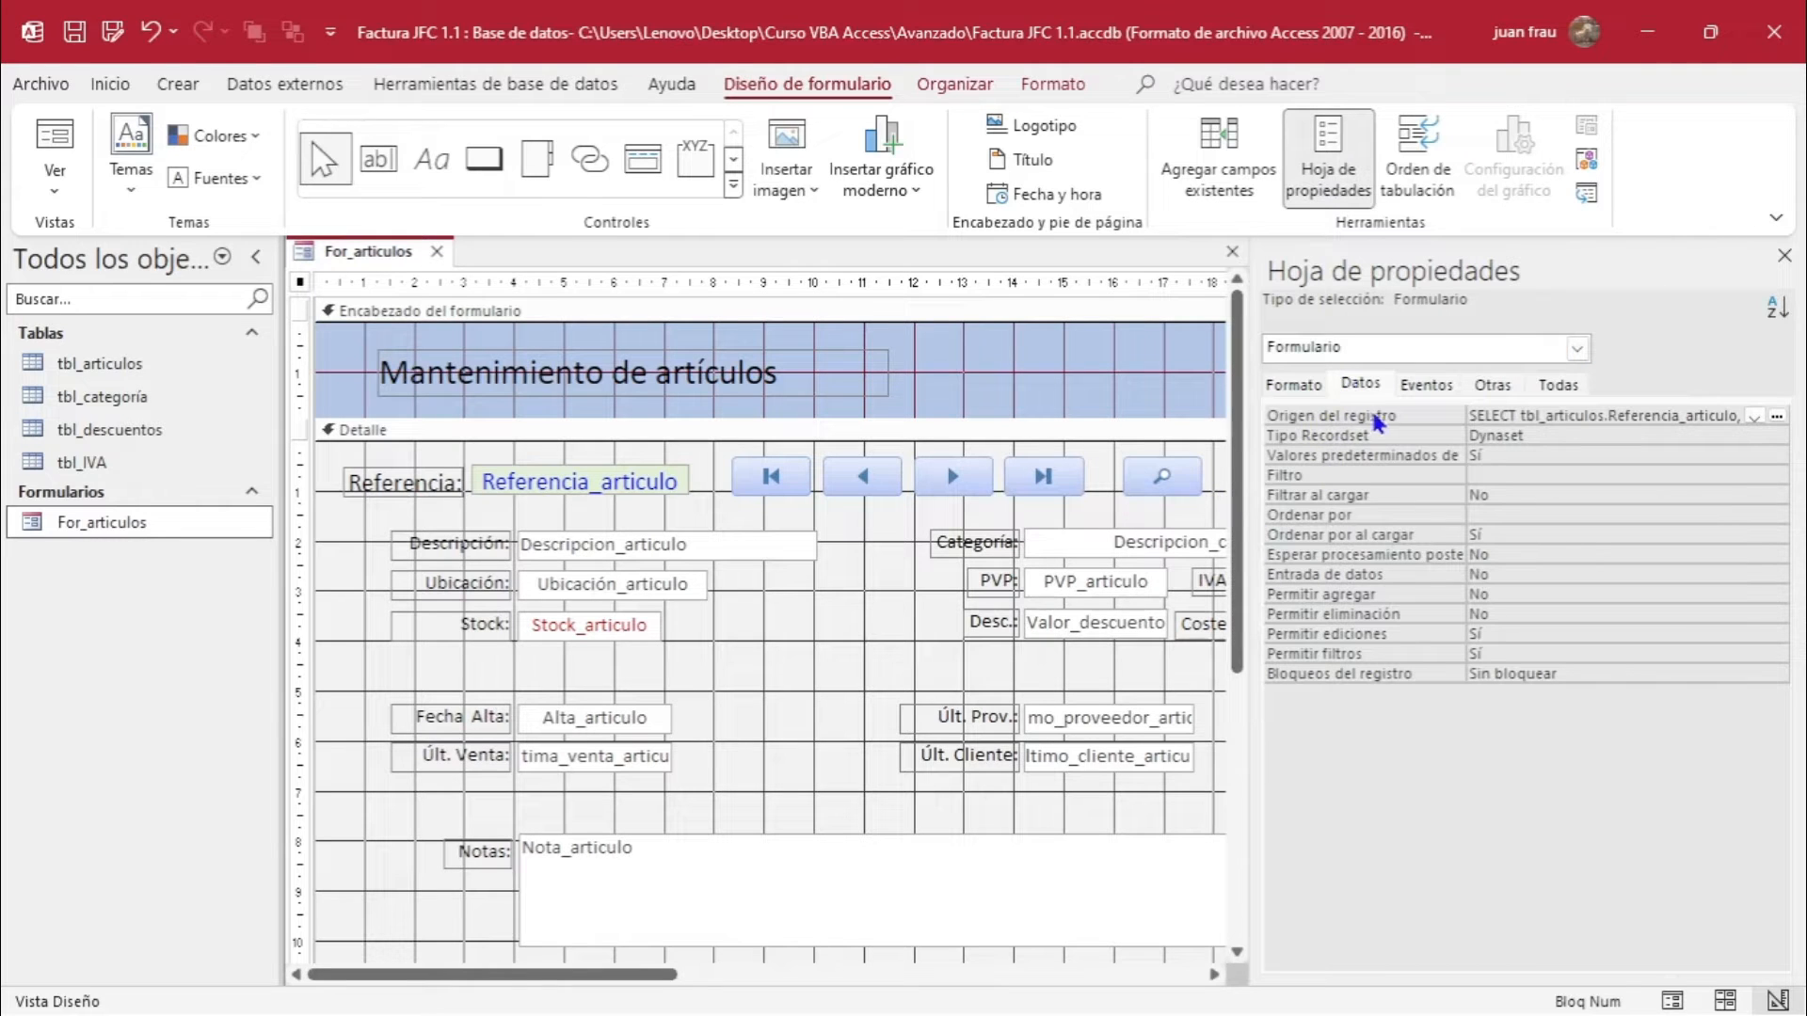
click(1525, 415)
drag(1610, 416, 1770, 418)
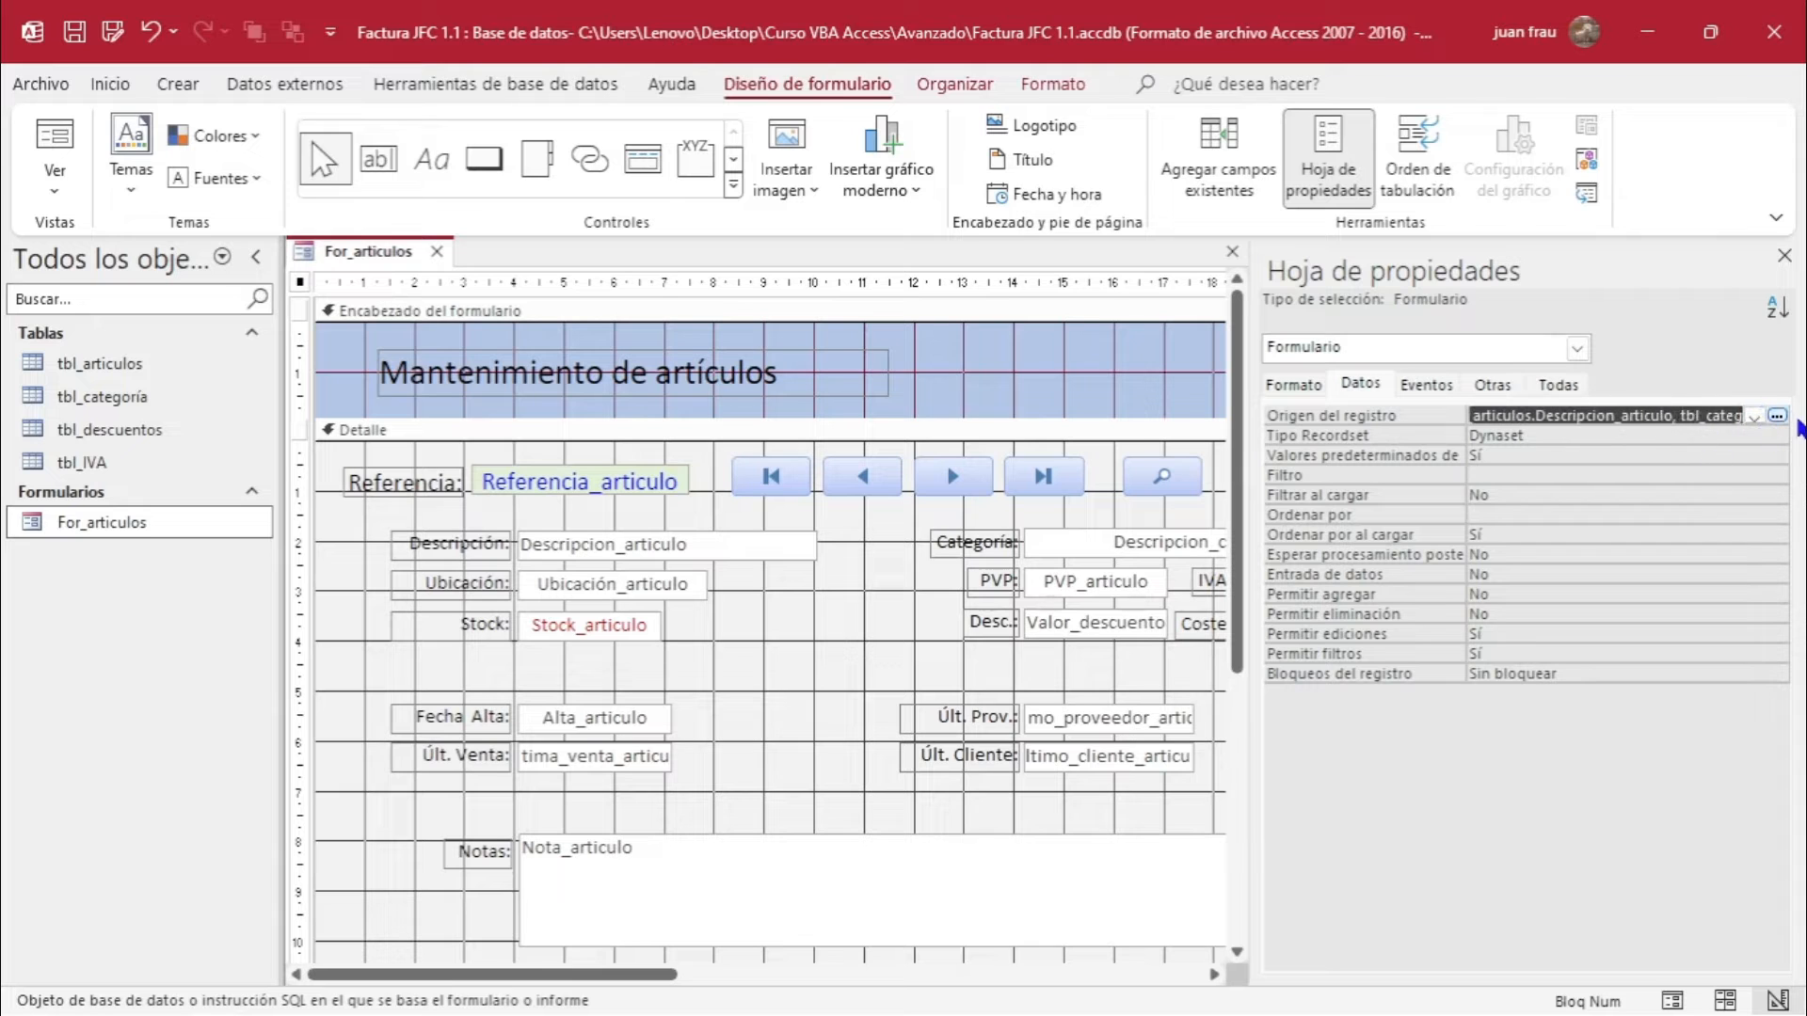
click(1777, 416)
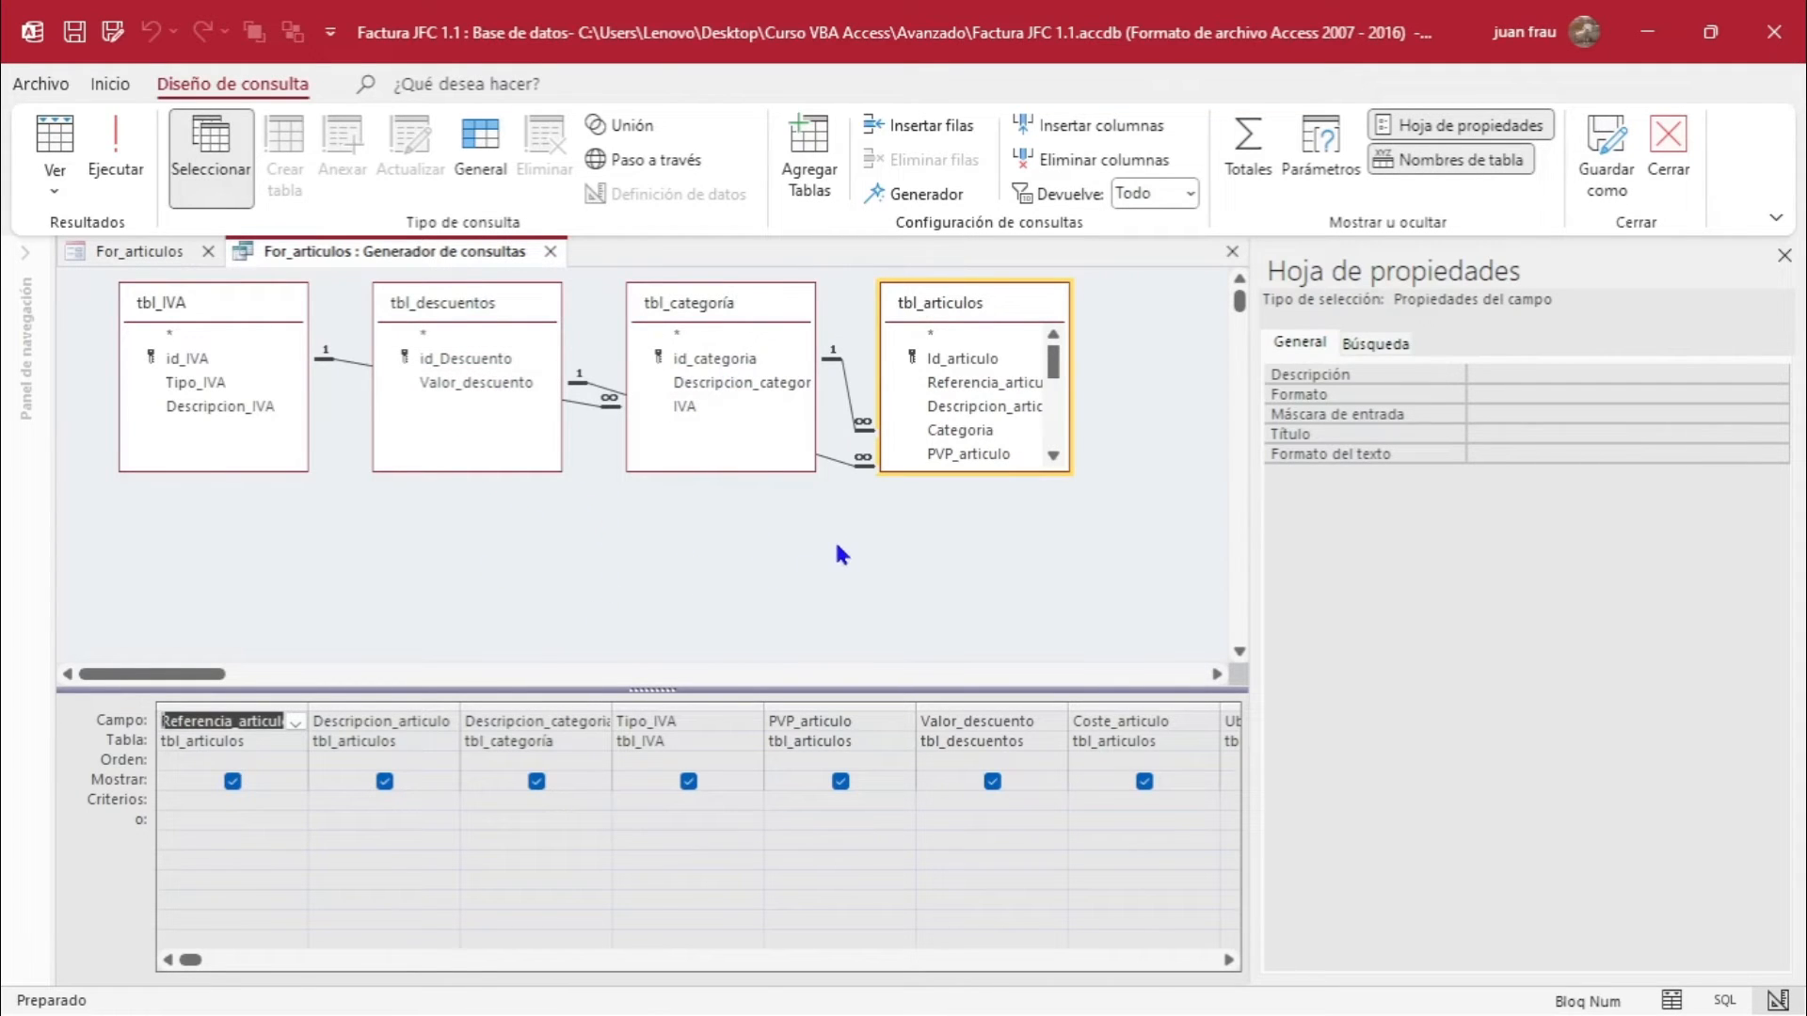
Inspect the SQL statement behind the form's record source, return to the query design and close the property sheet.
click(55, 193)
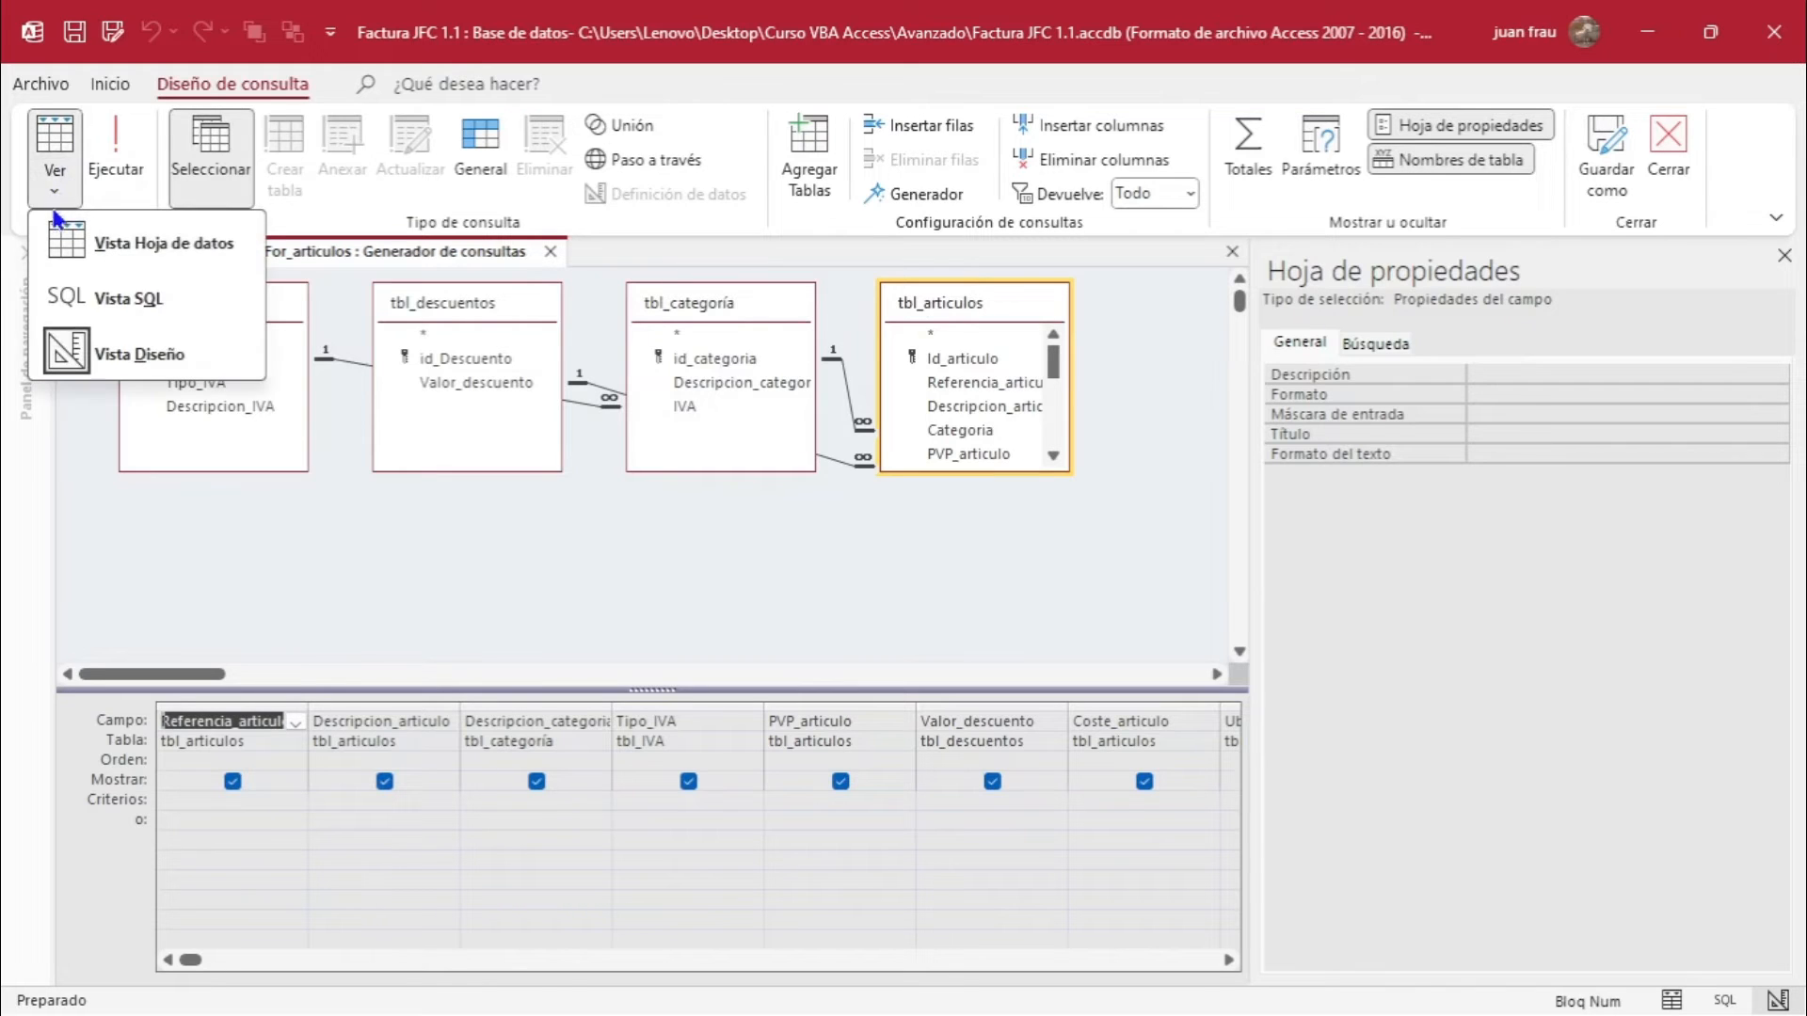
click(117, 310)
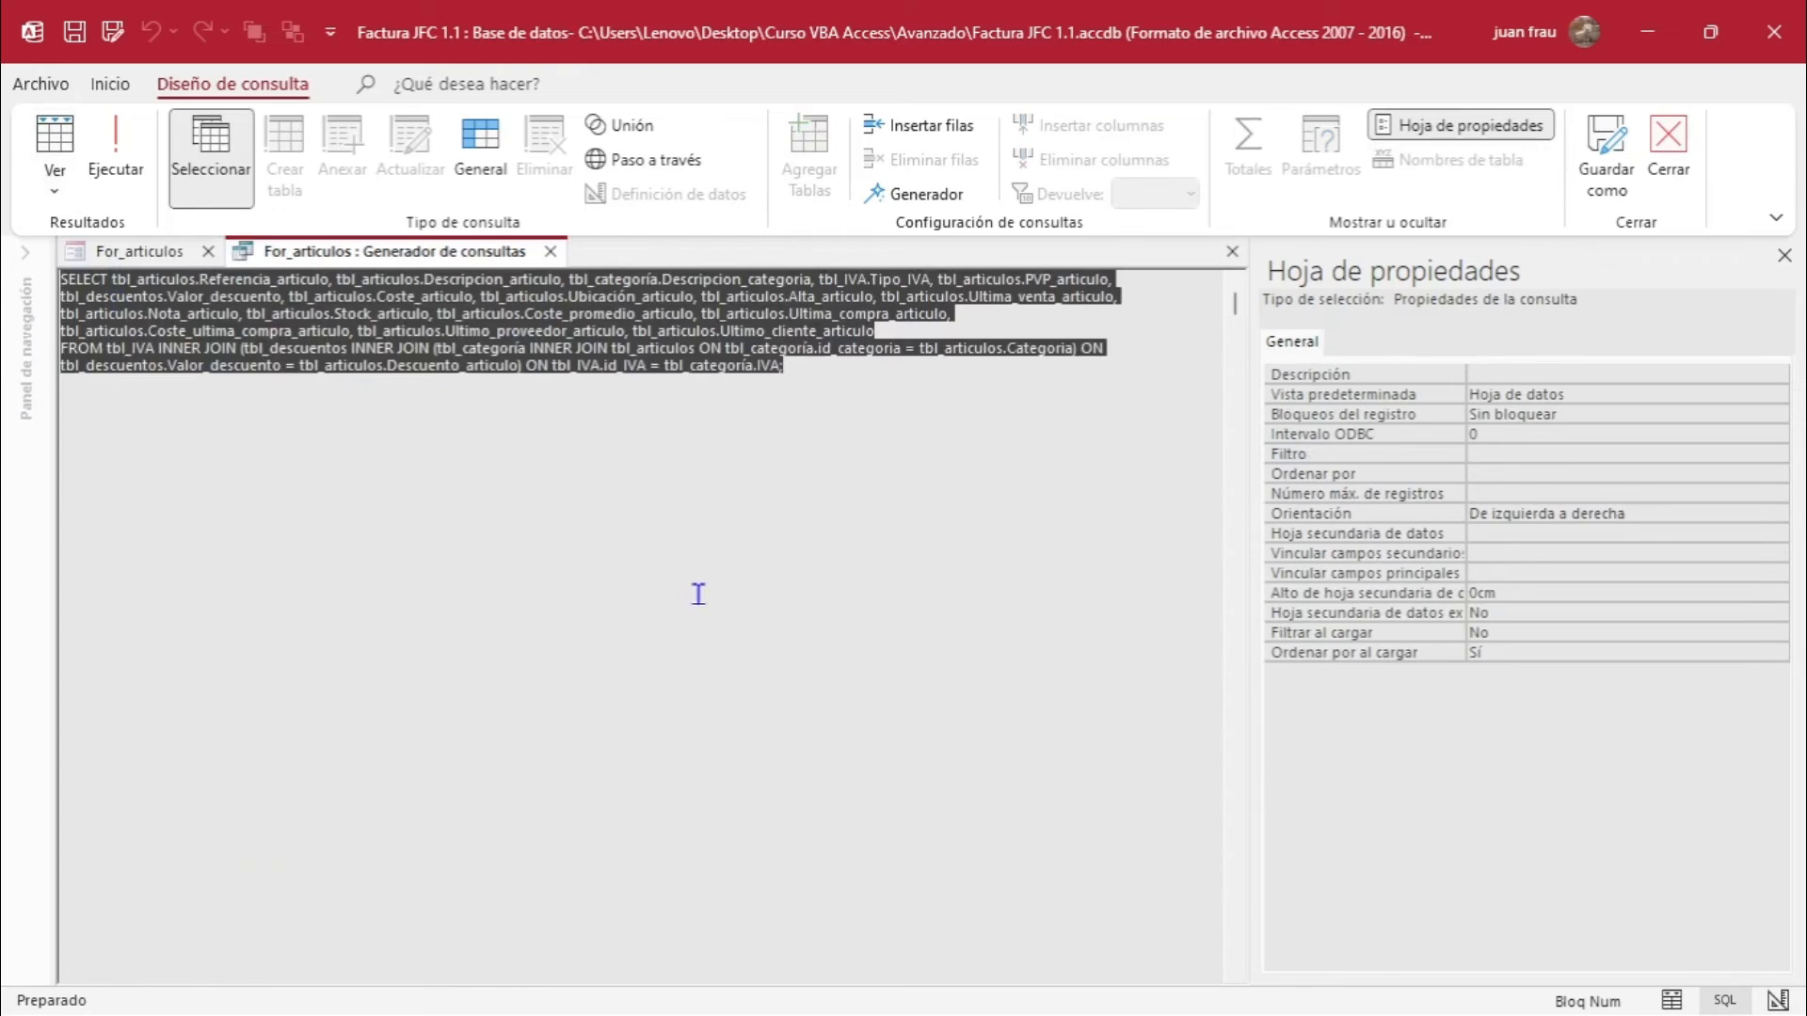
click(528, 457)
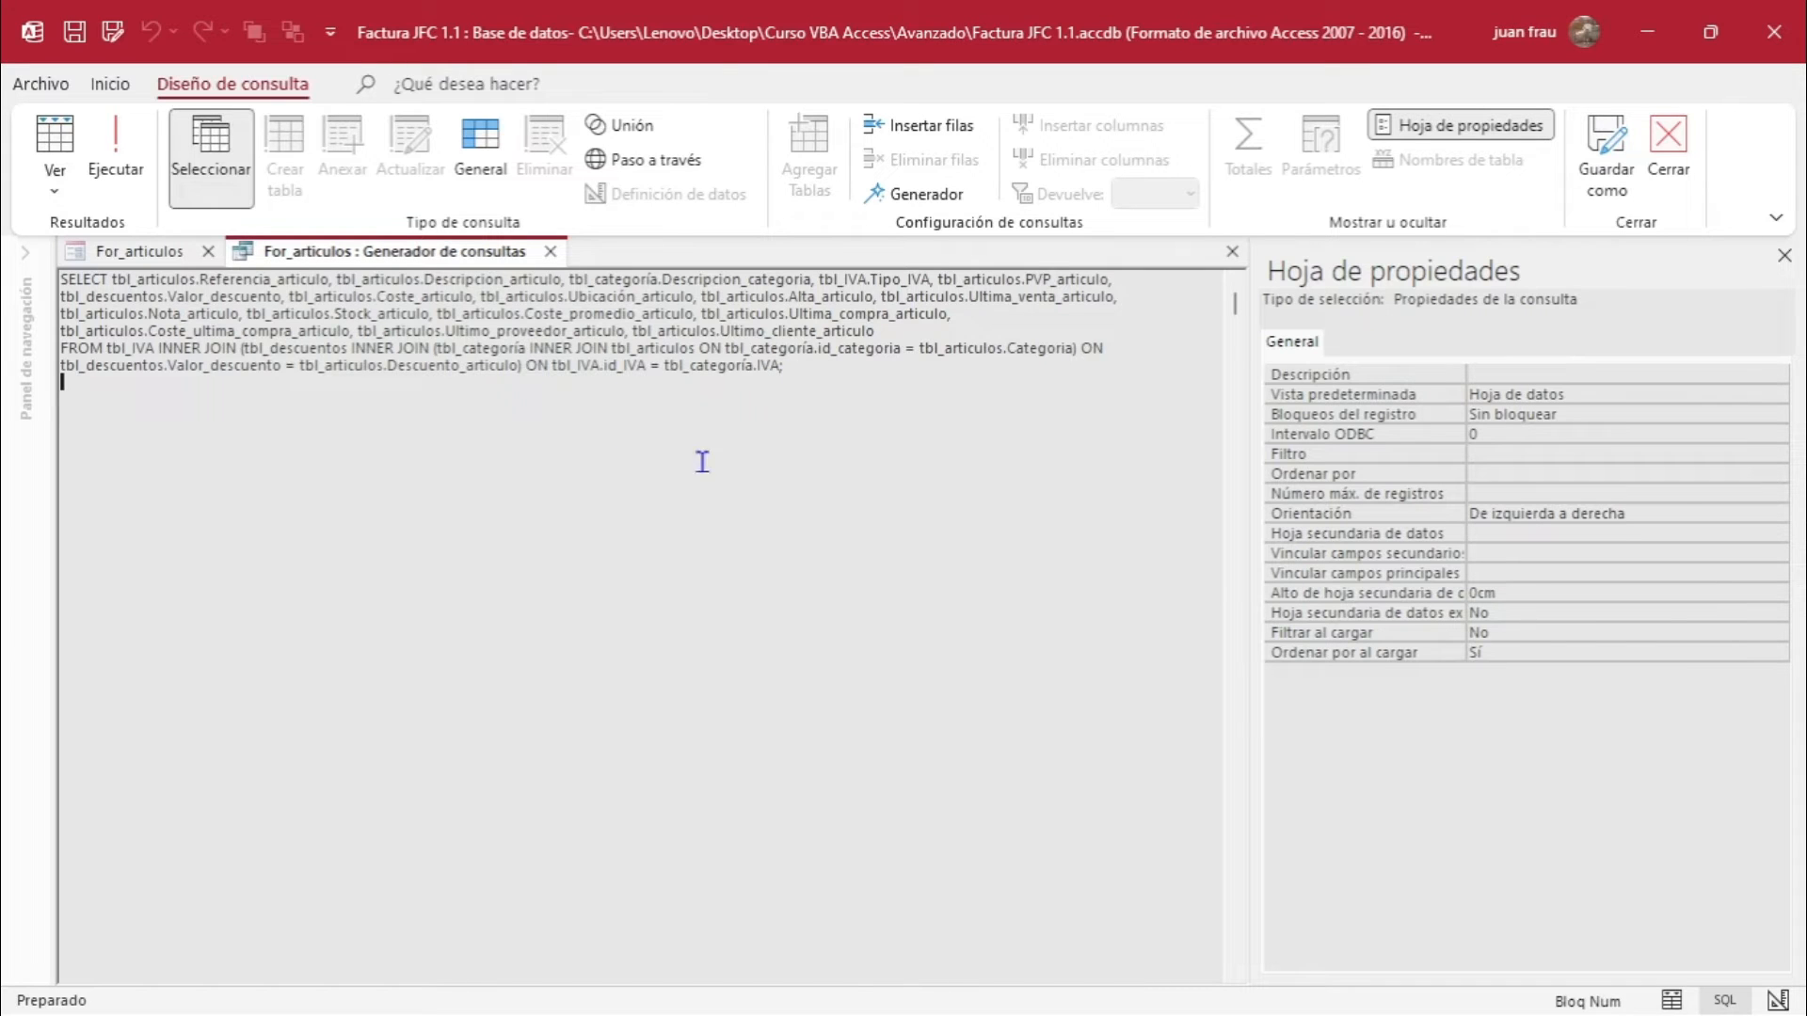
click(69, 191)
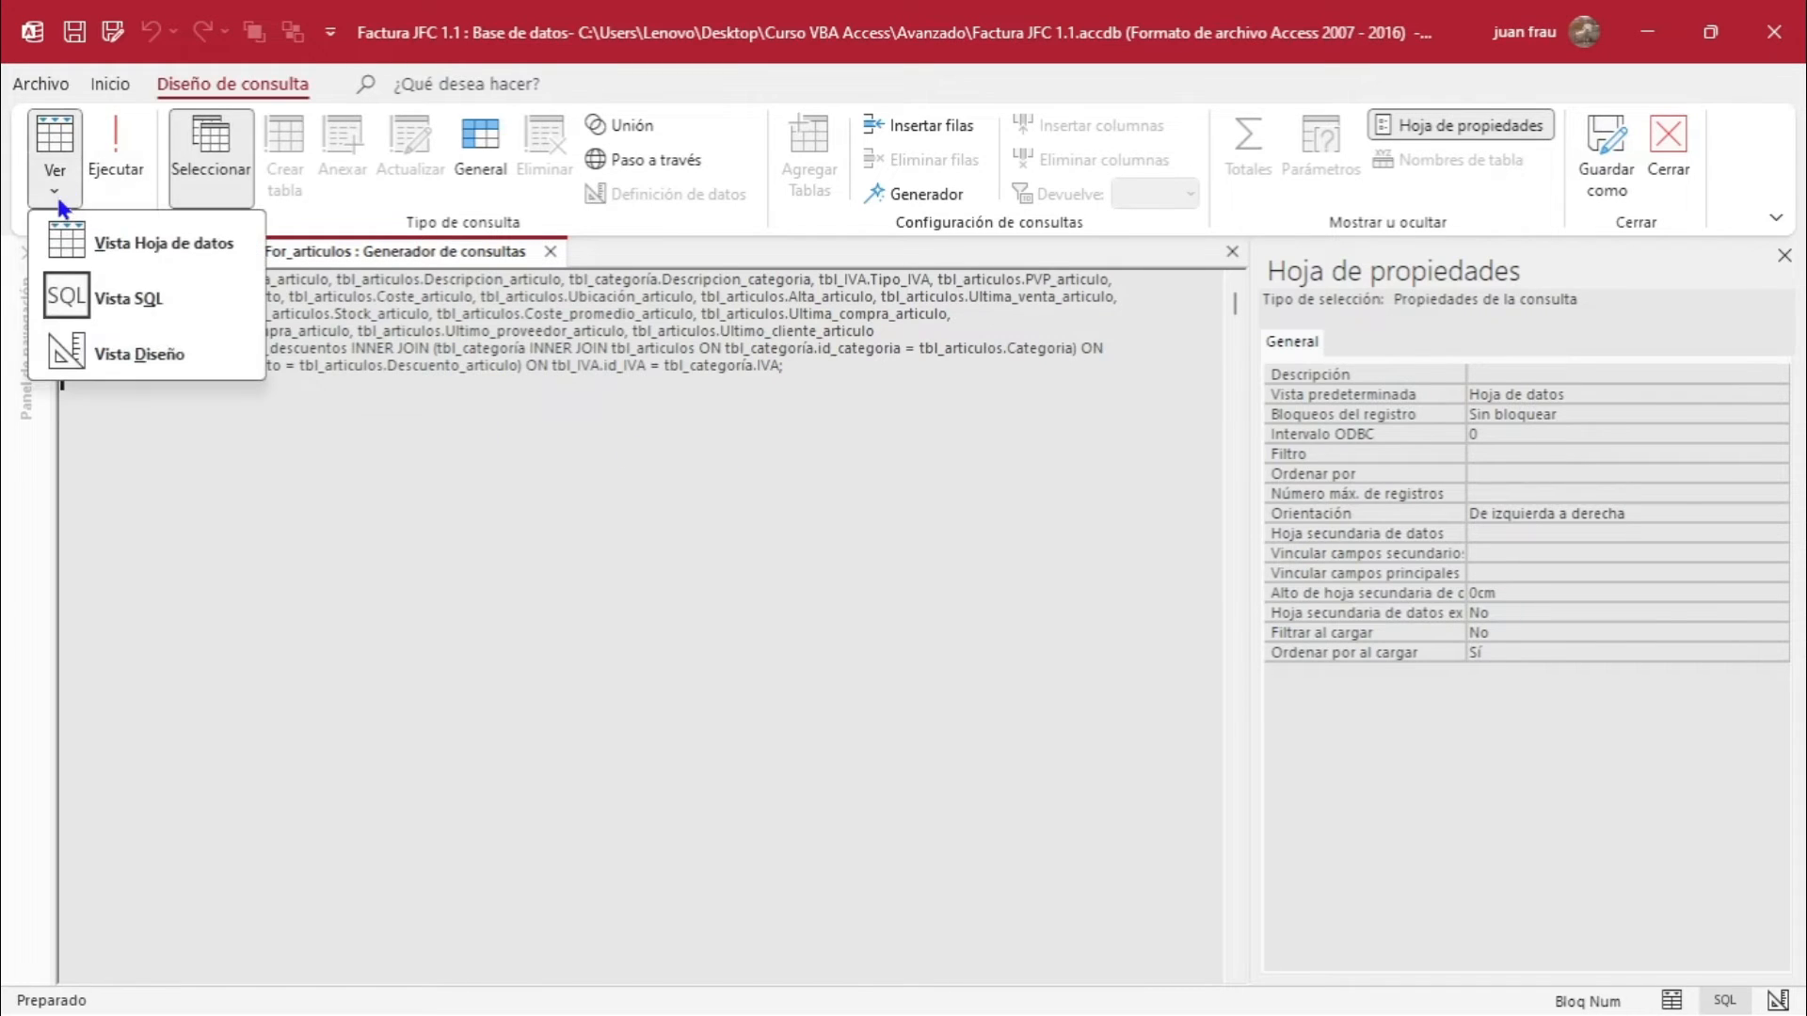
click(73, 352)
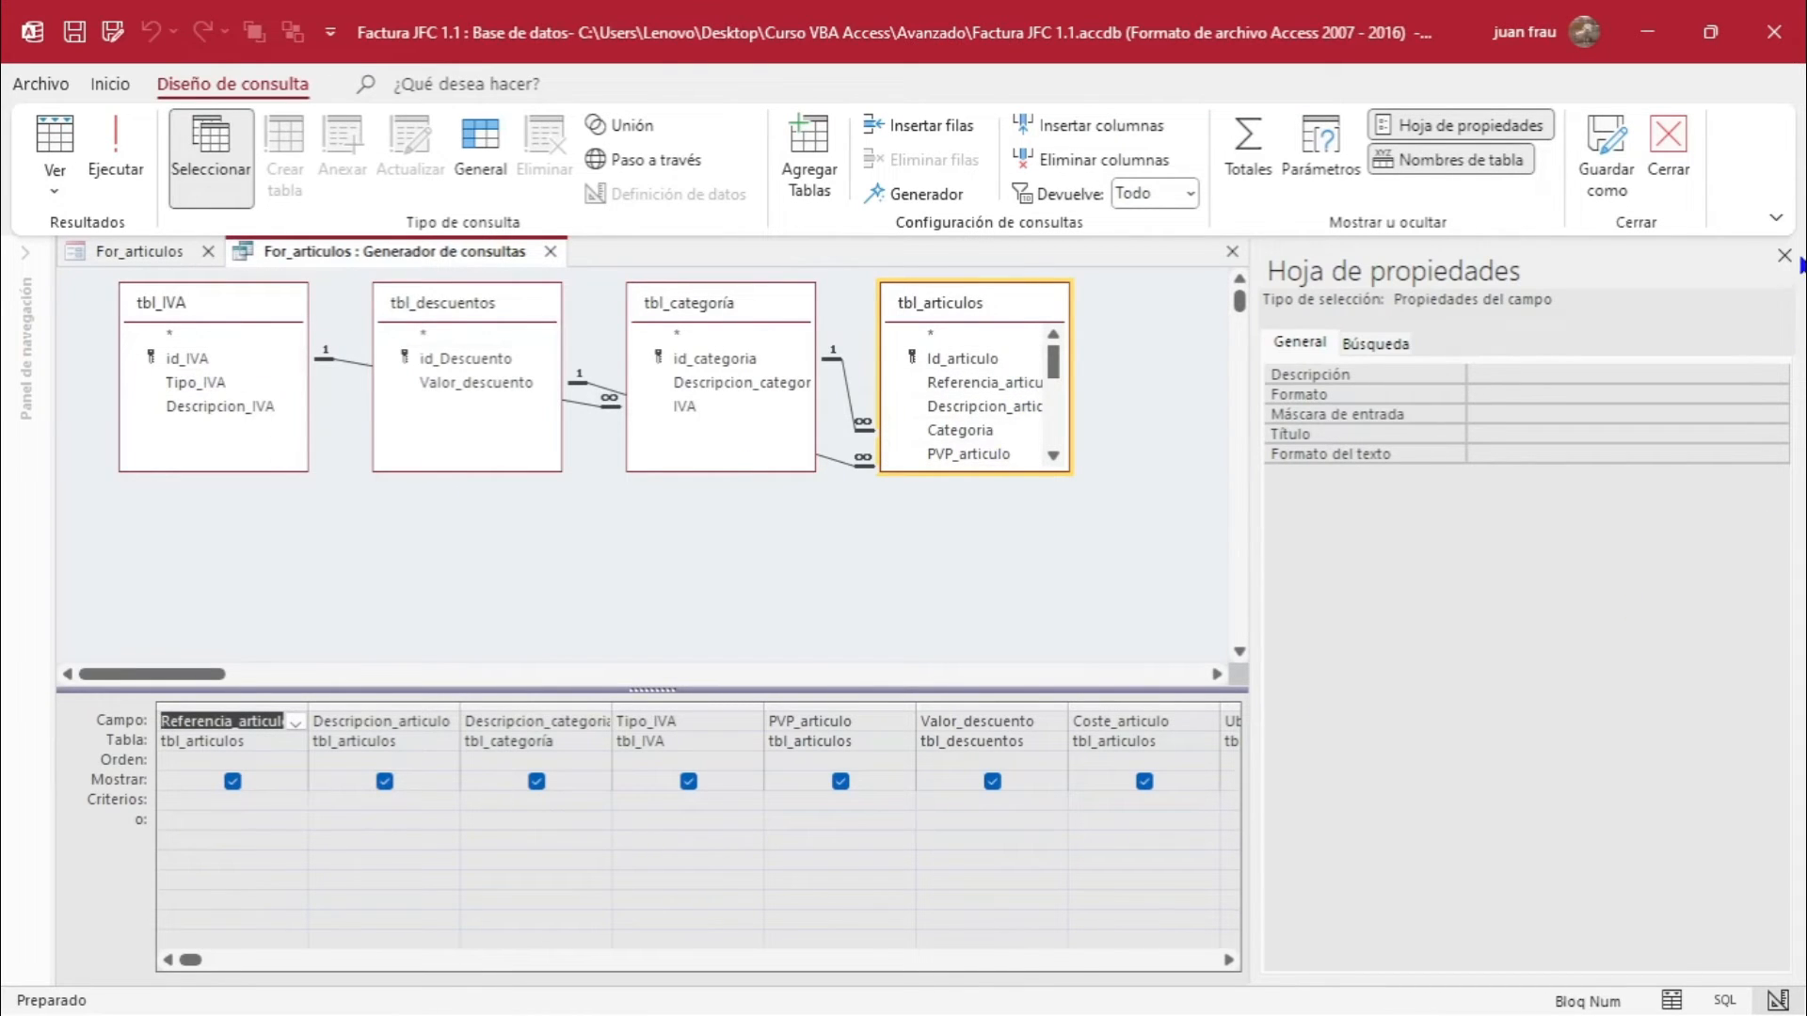
click(1784, 255)
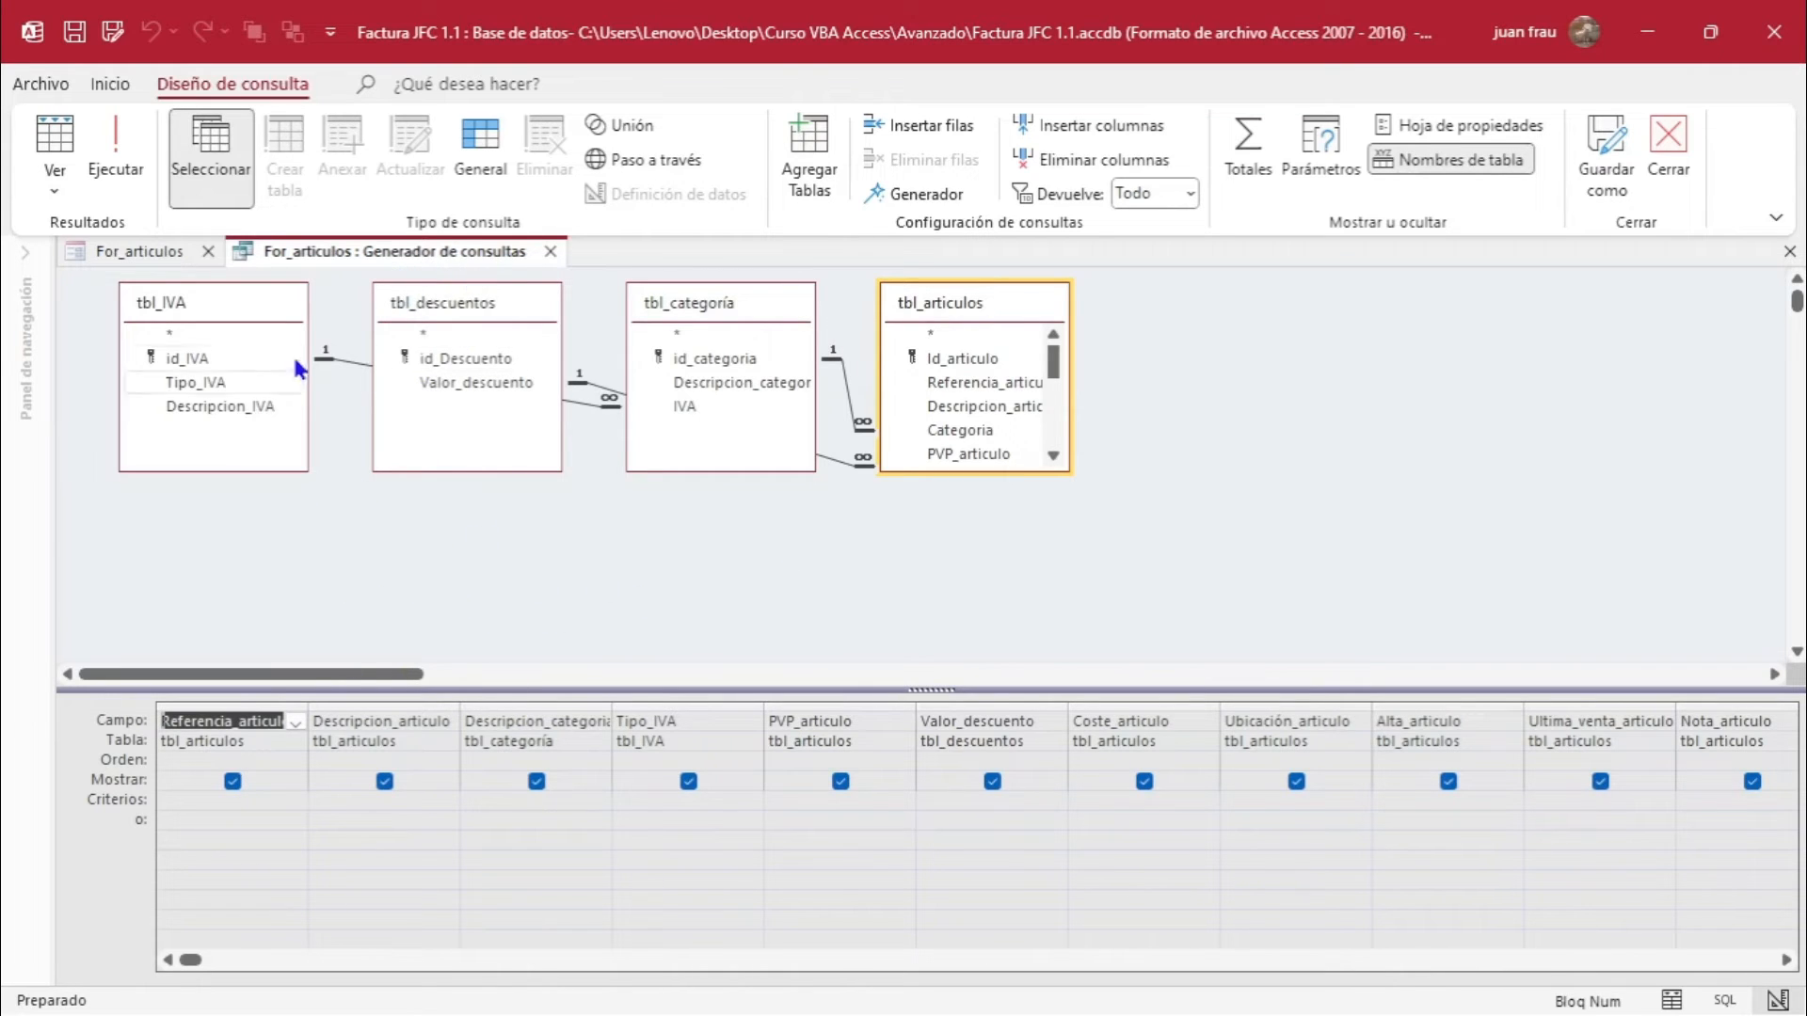
Run the query to examine its Categoría, IVA and Descuento columns, and return to the query design.
click(117, 165)
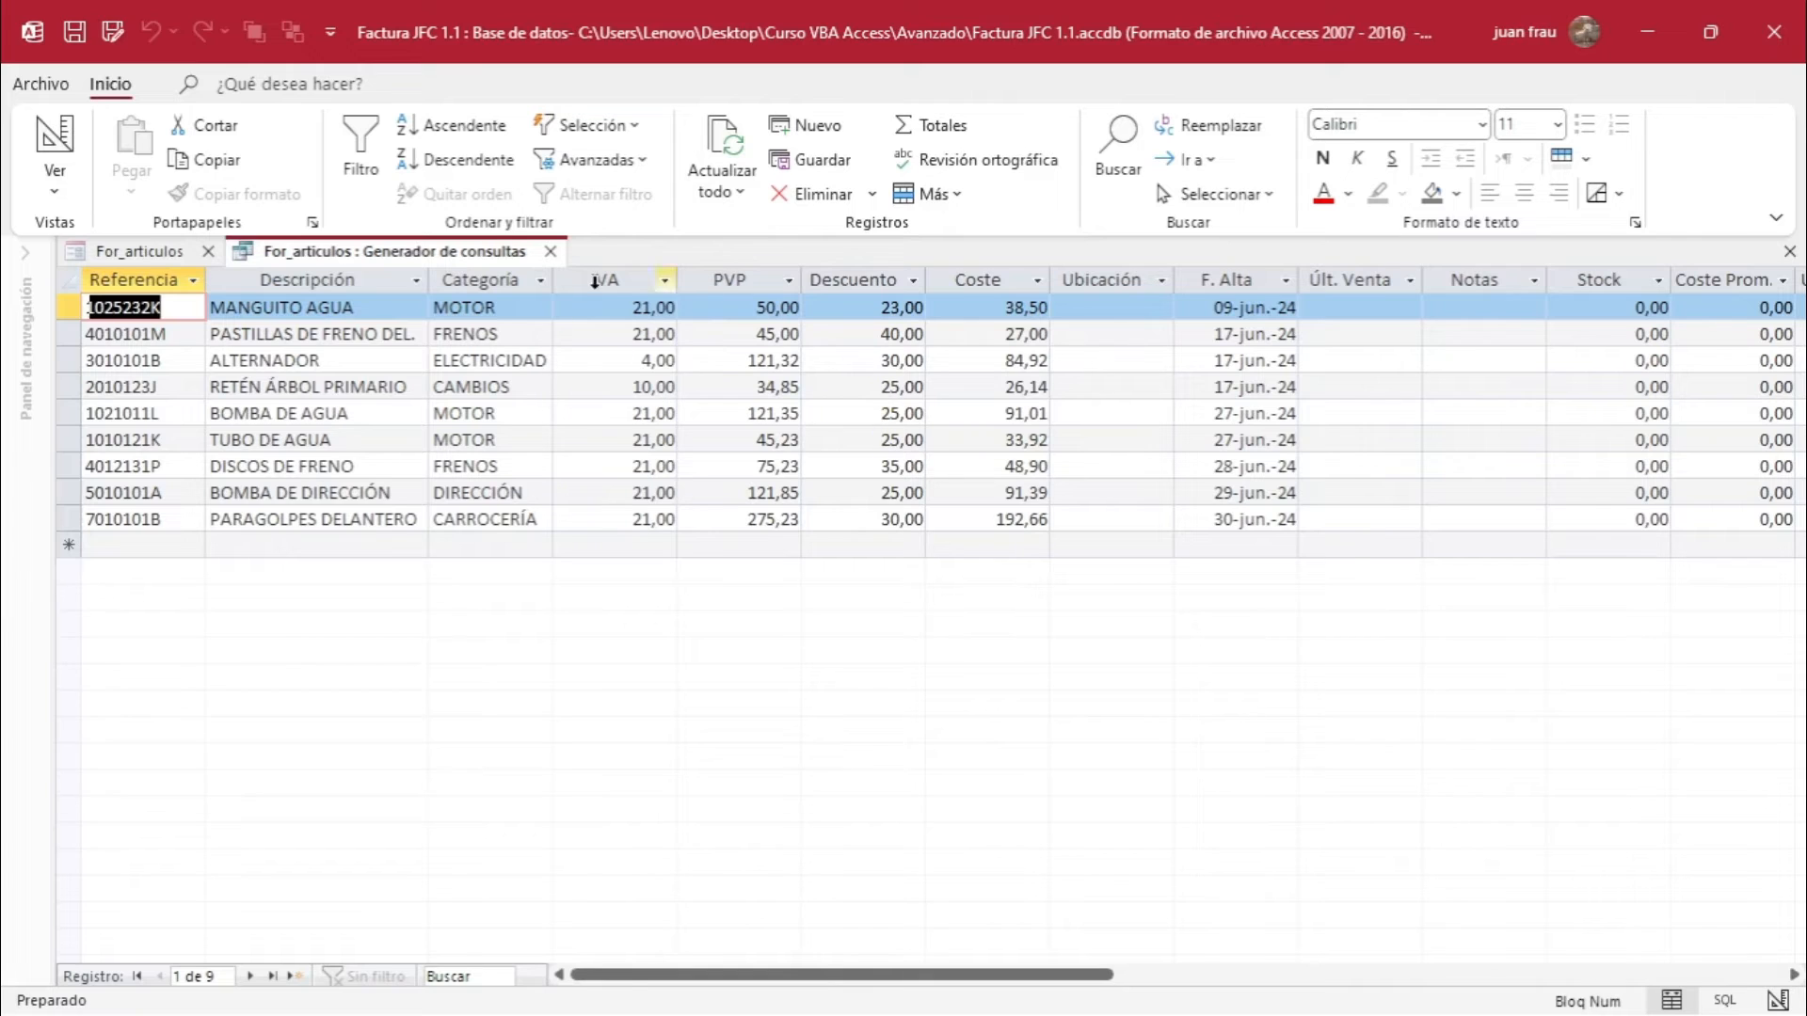
click(506, 275)
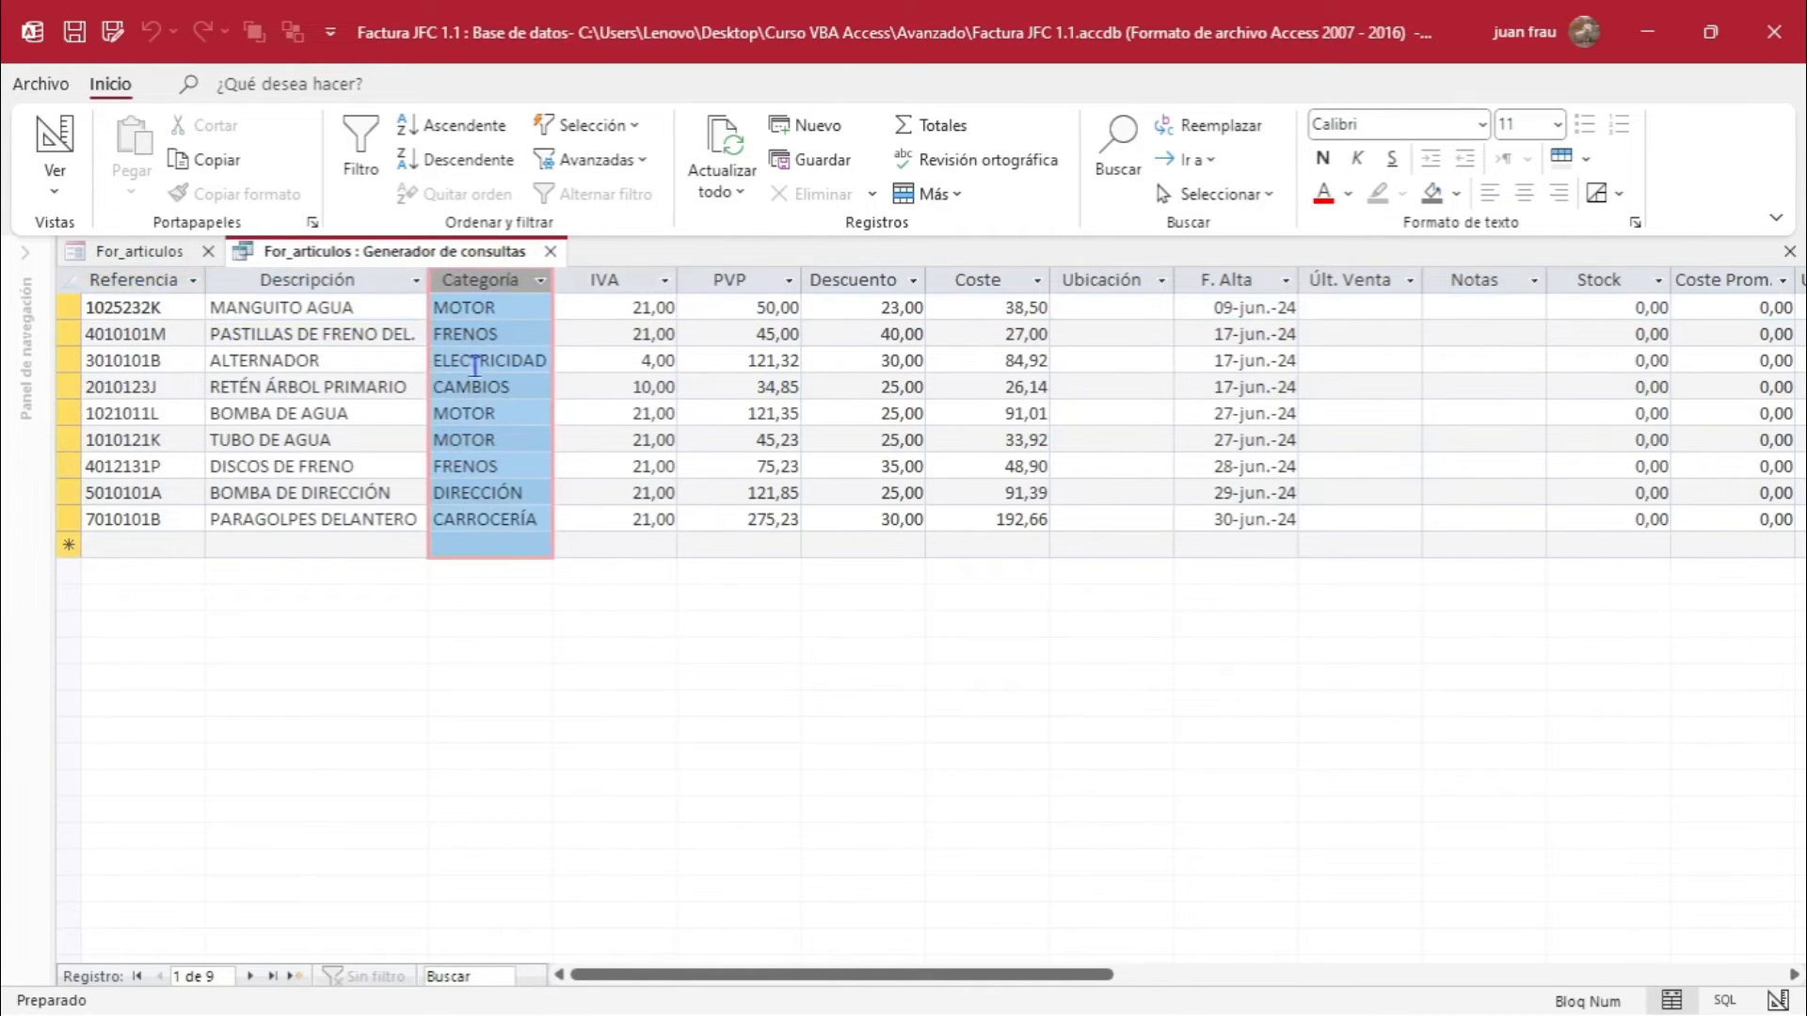
click(617, 268)
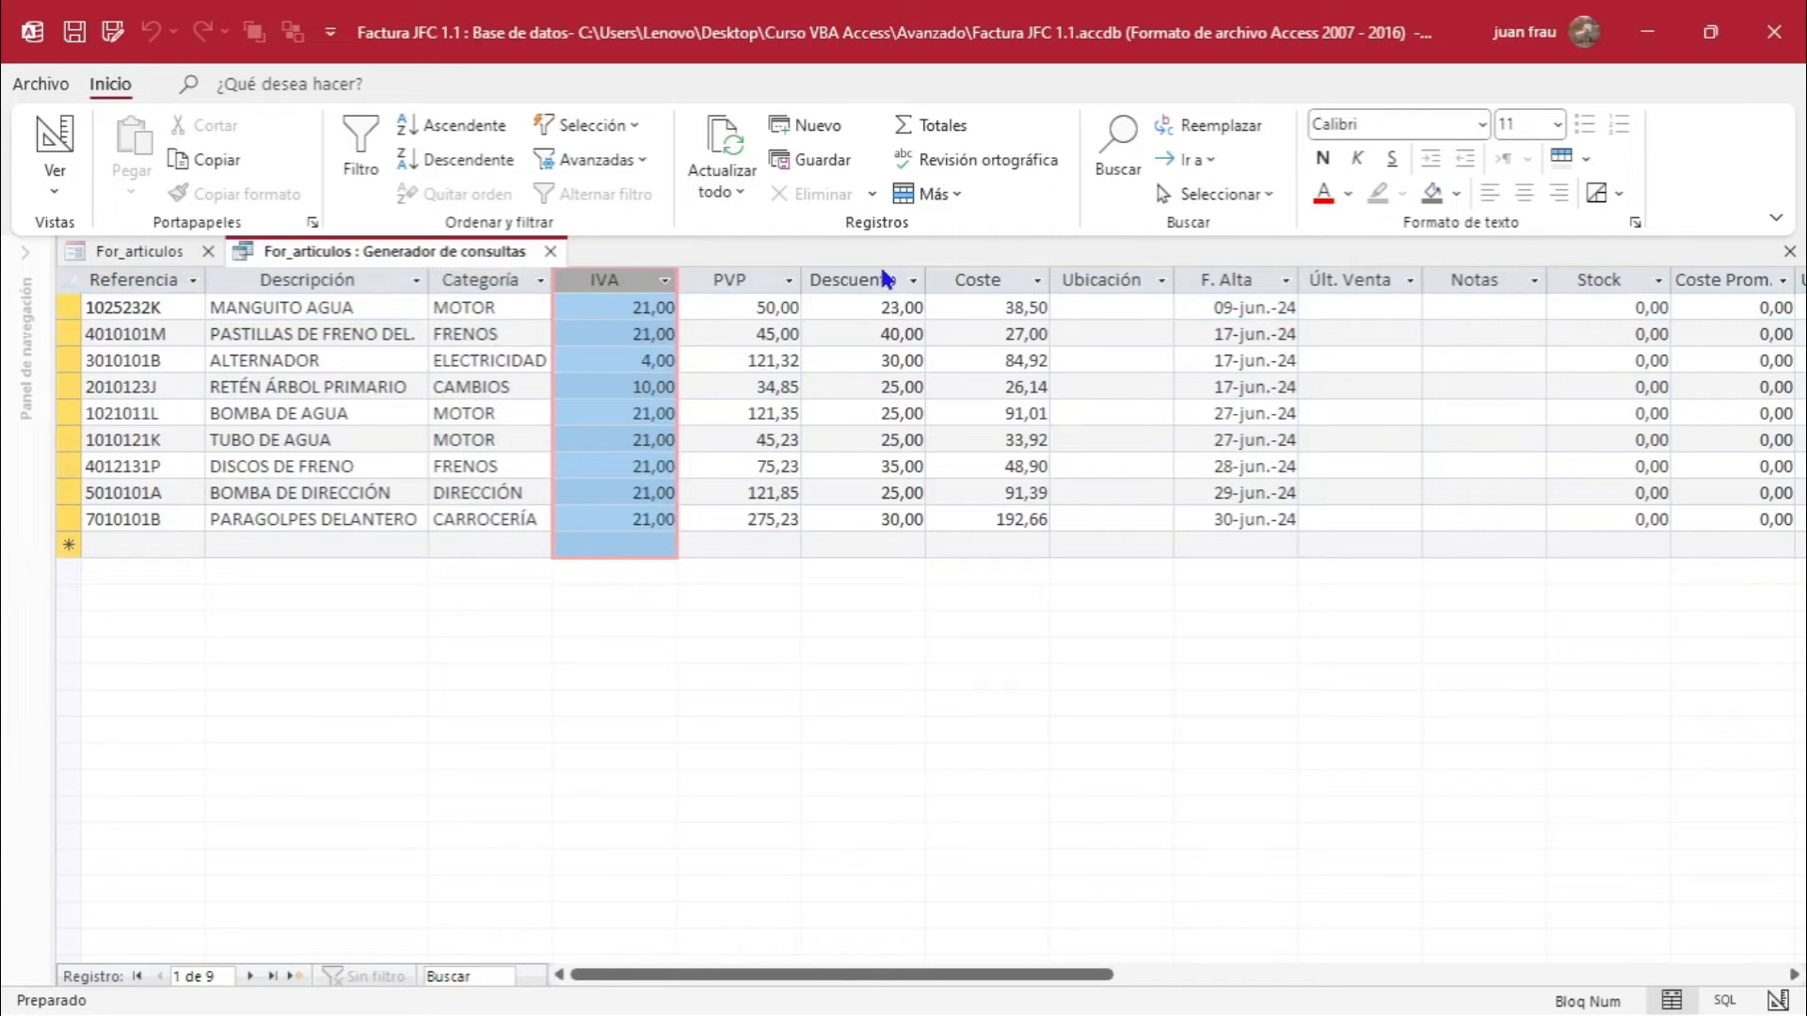
click(838, 275)
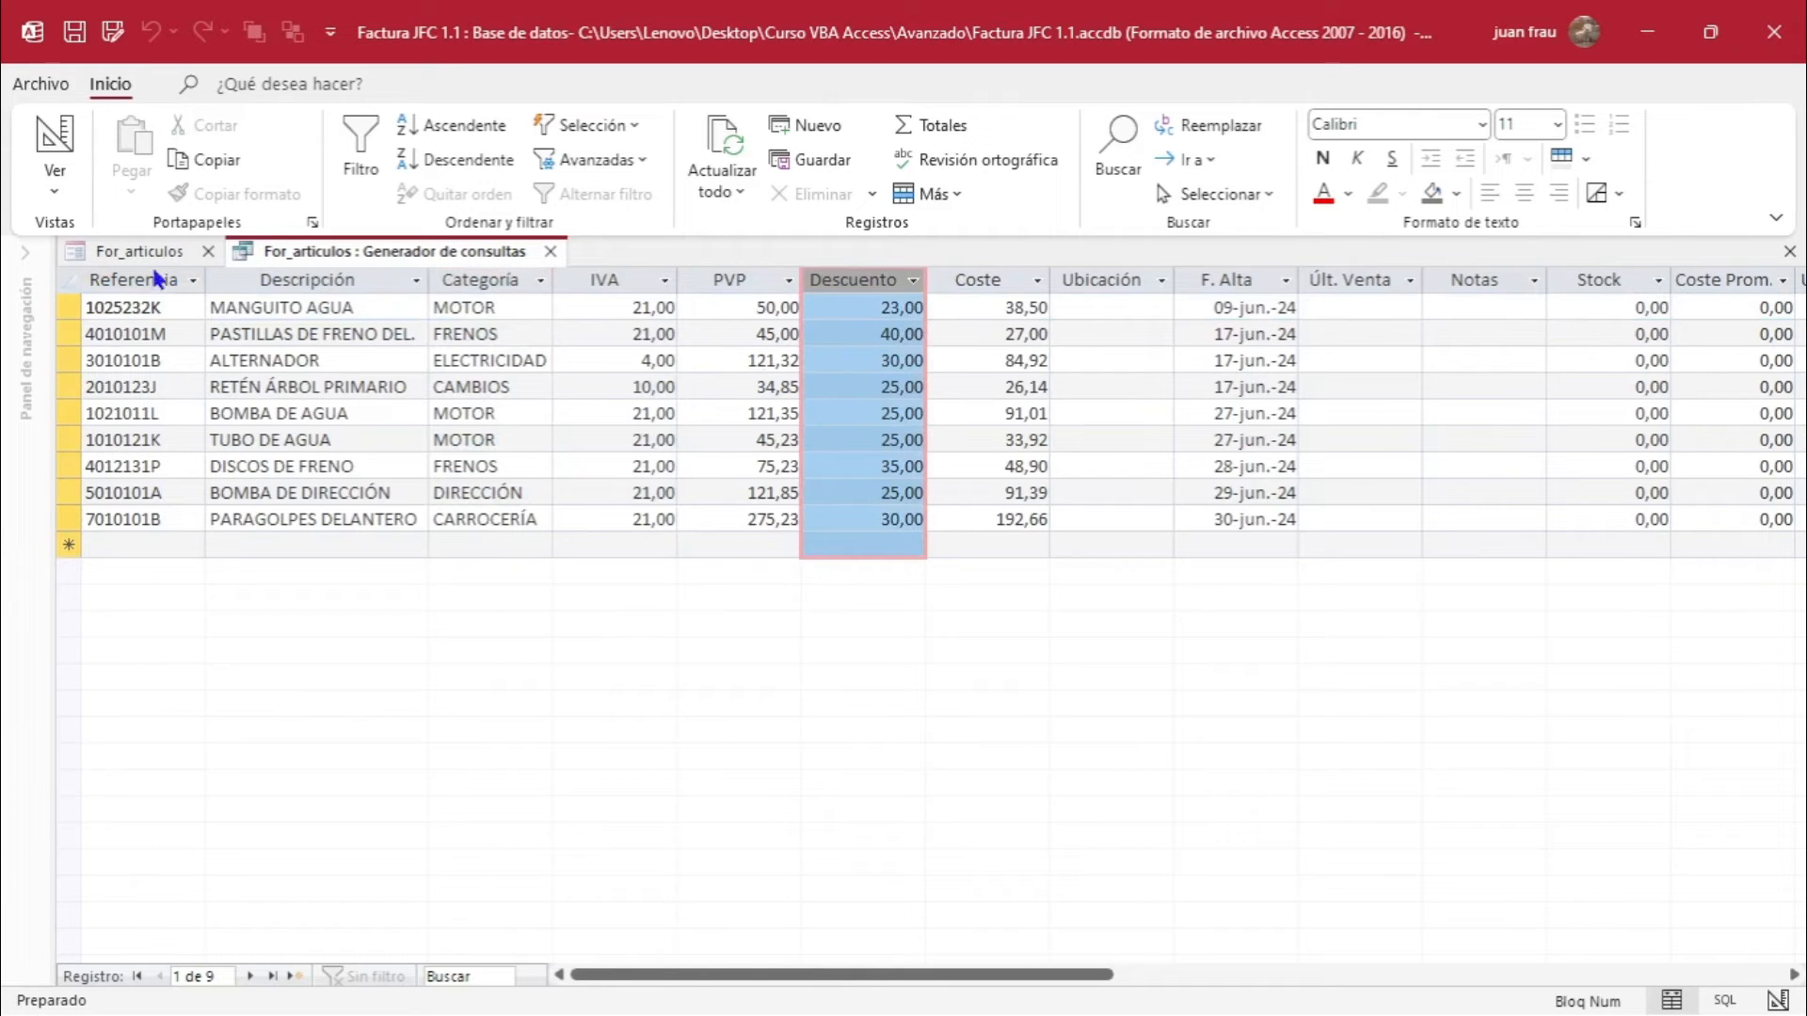
click(44, 139)
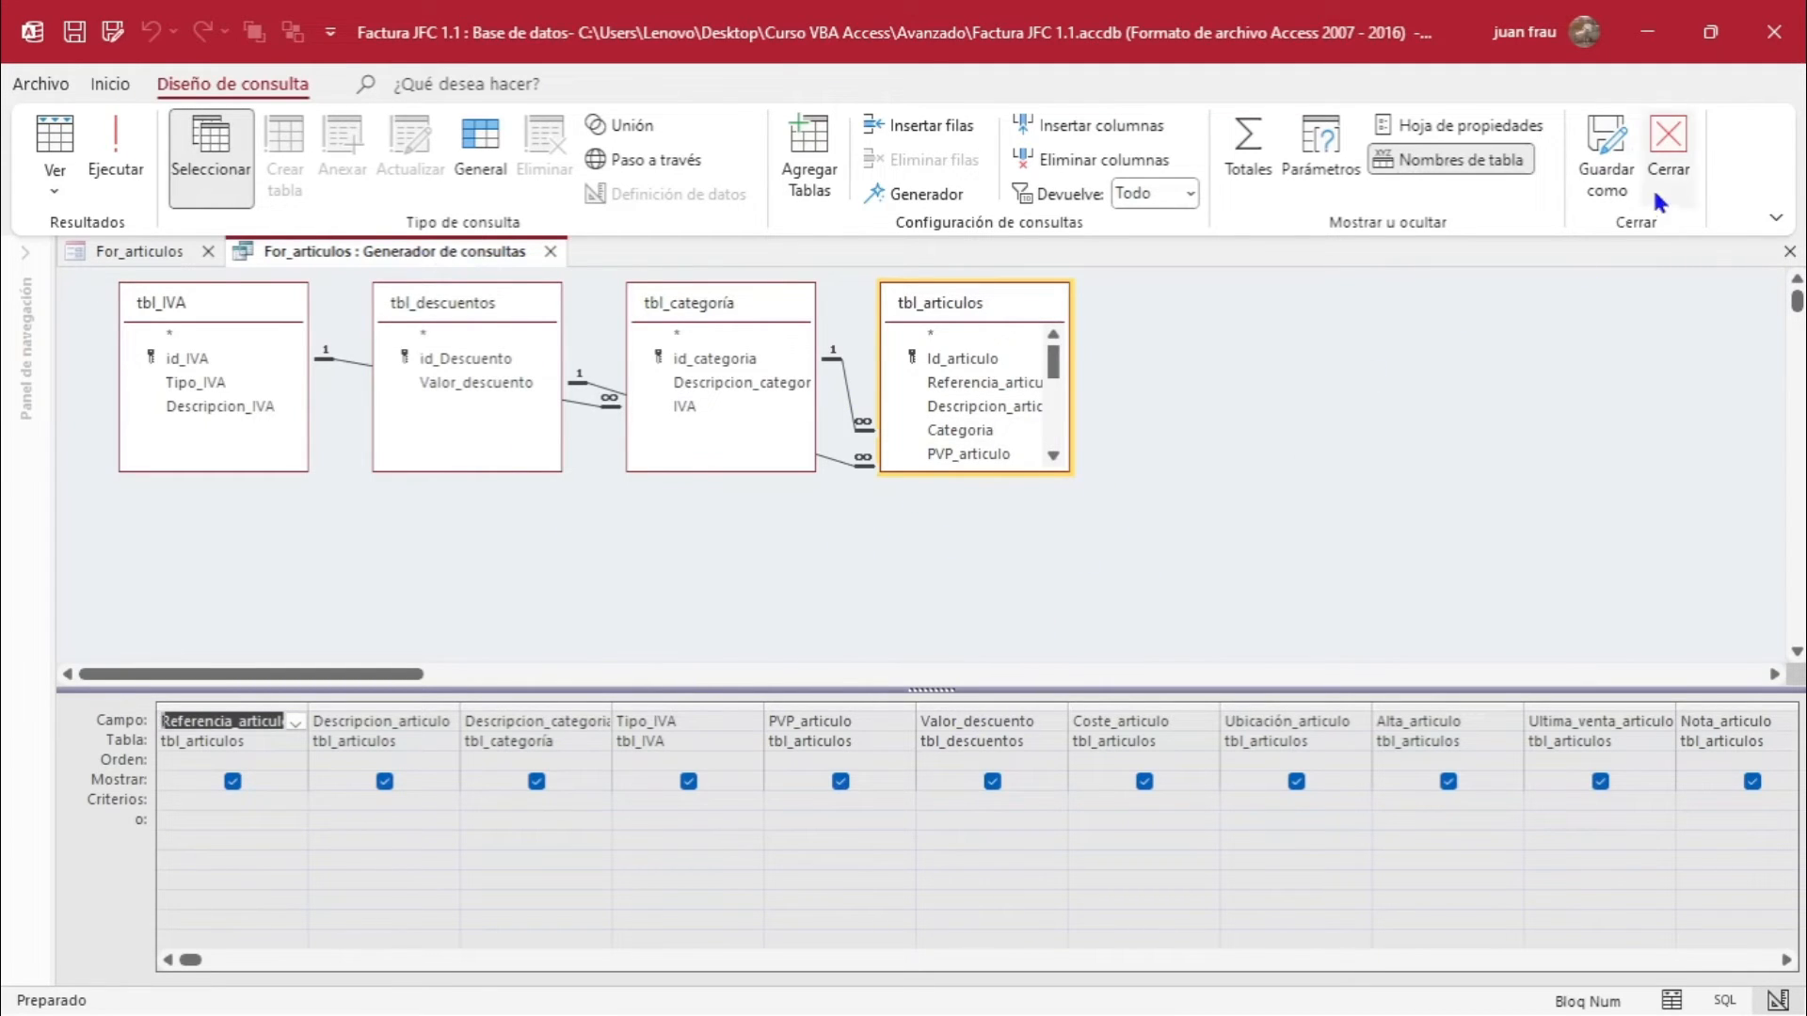
Save the query as con_articulos and close the query builder, accepting the update of the form's record source property.
click(1603, 150)
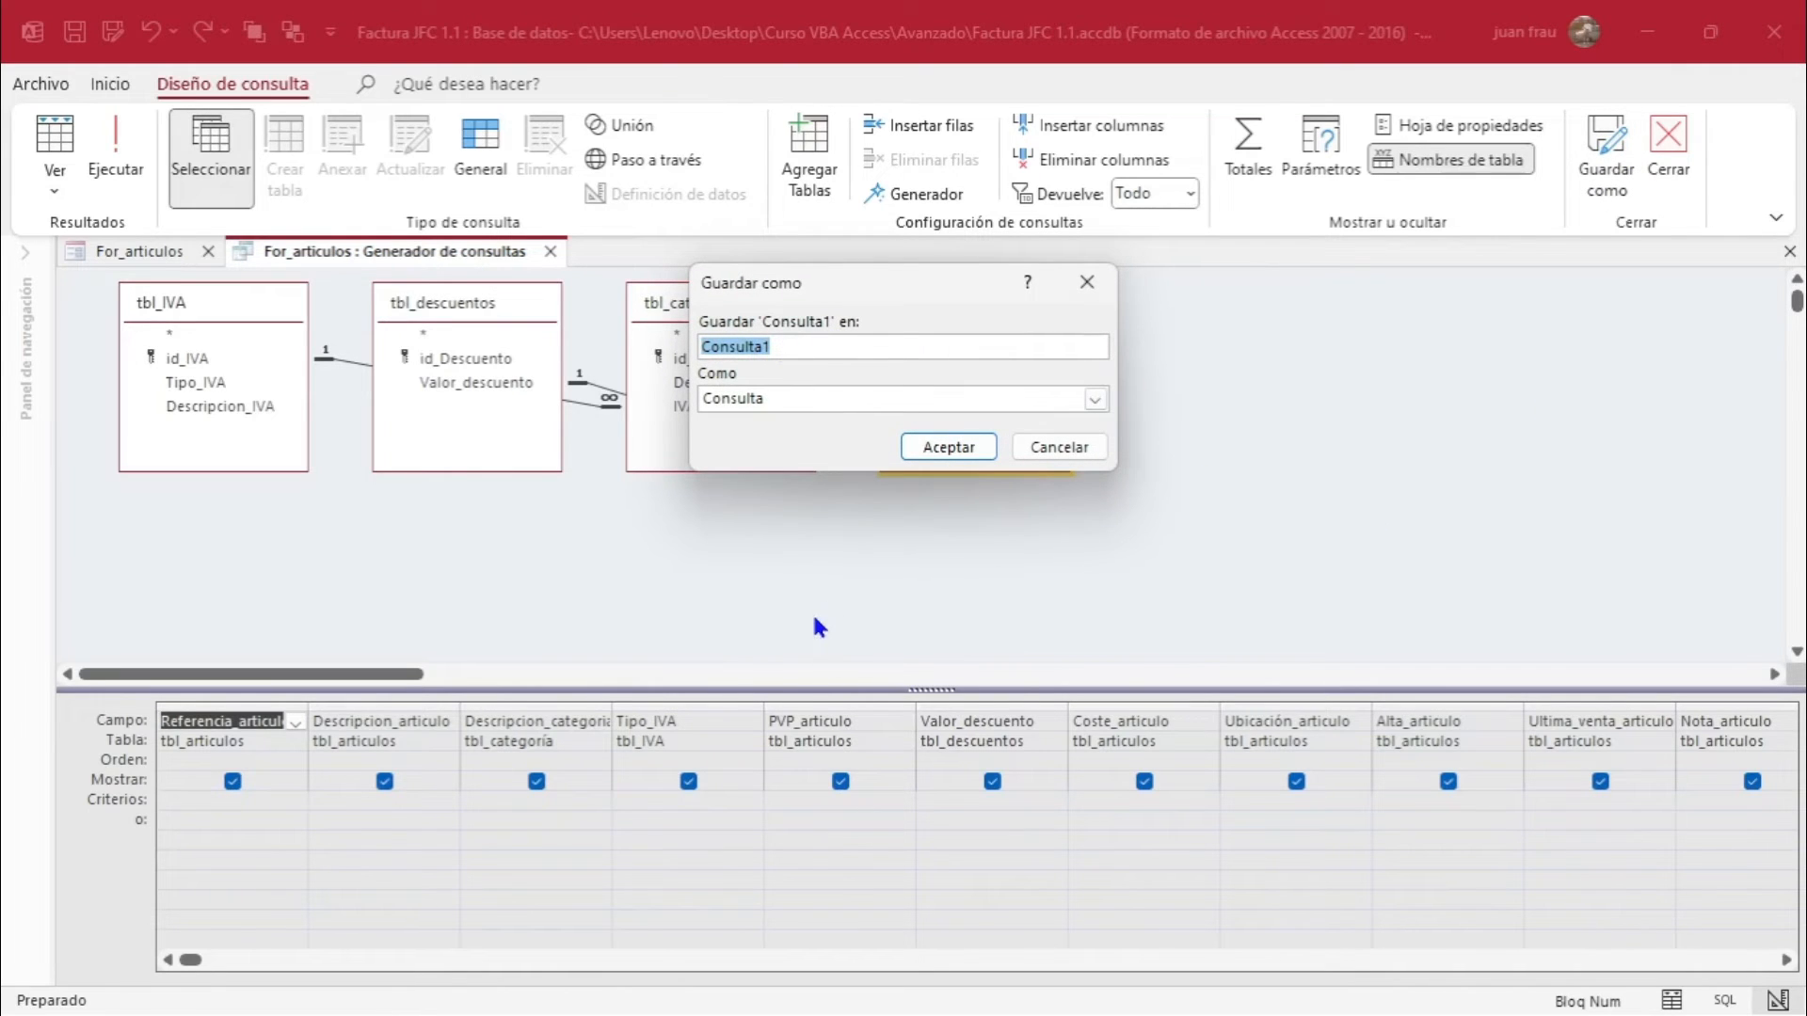
text(con_articulos)
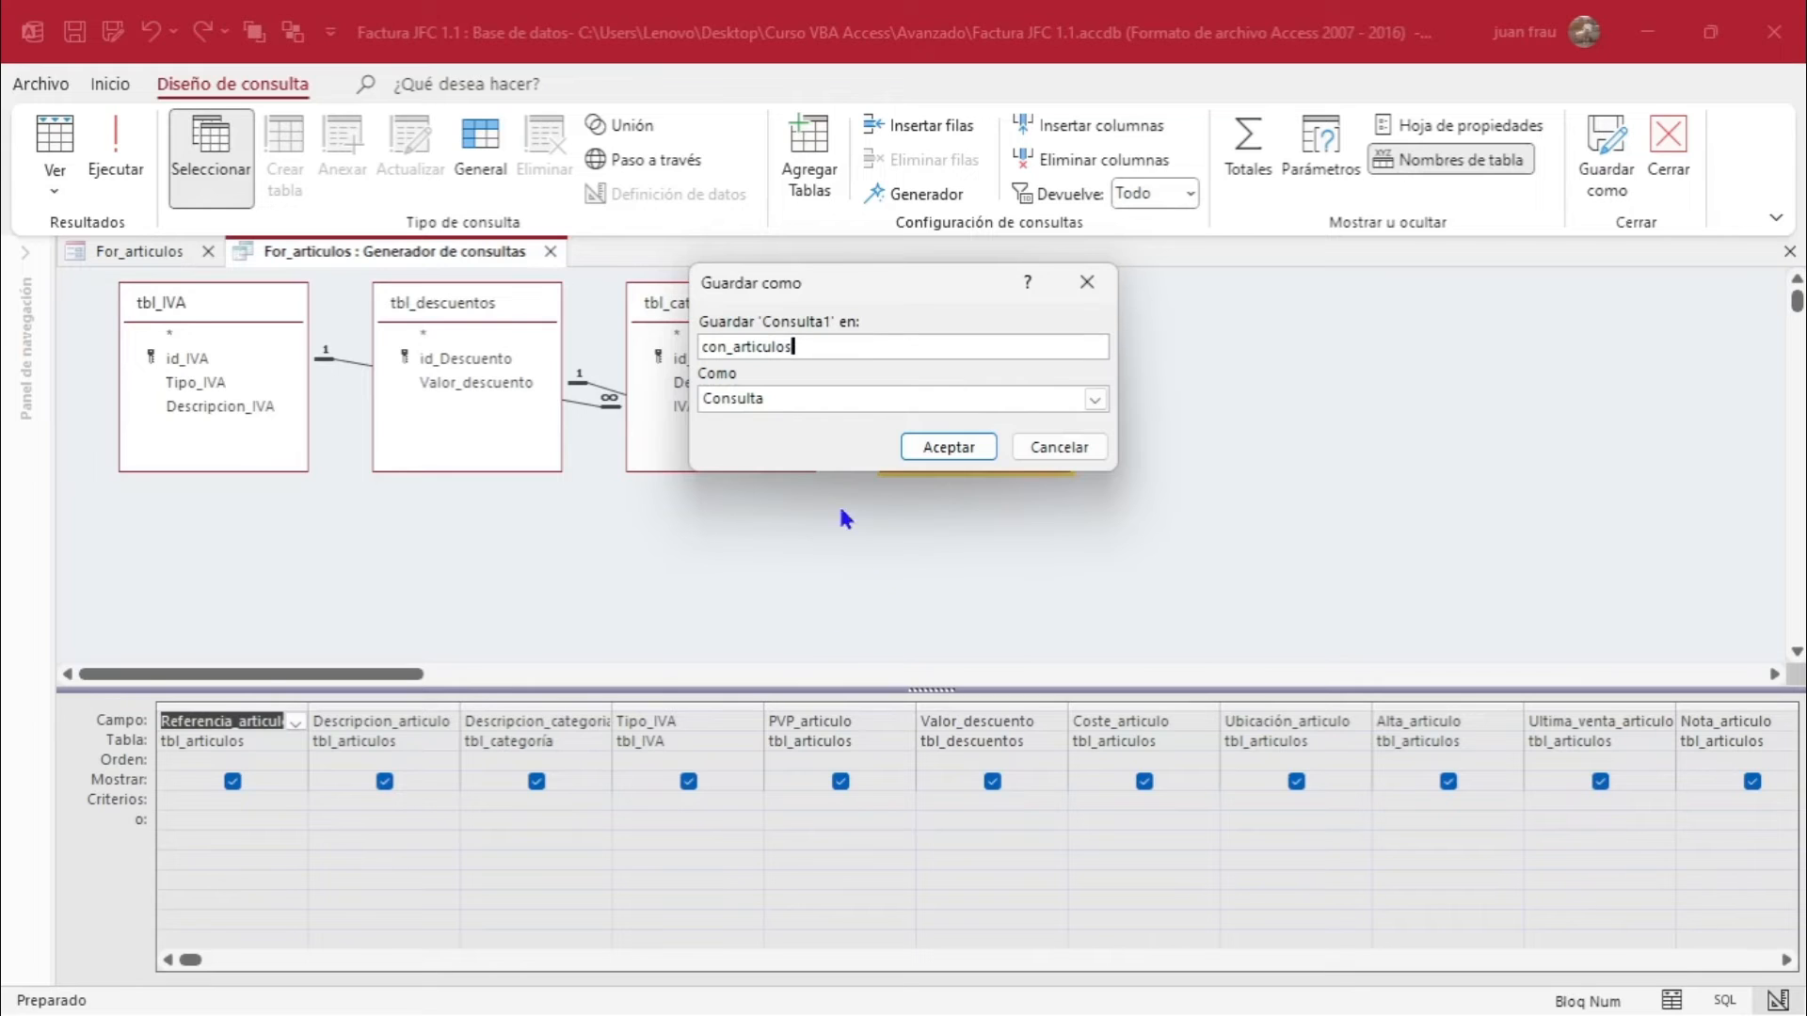
click(952, 452)
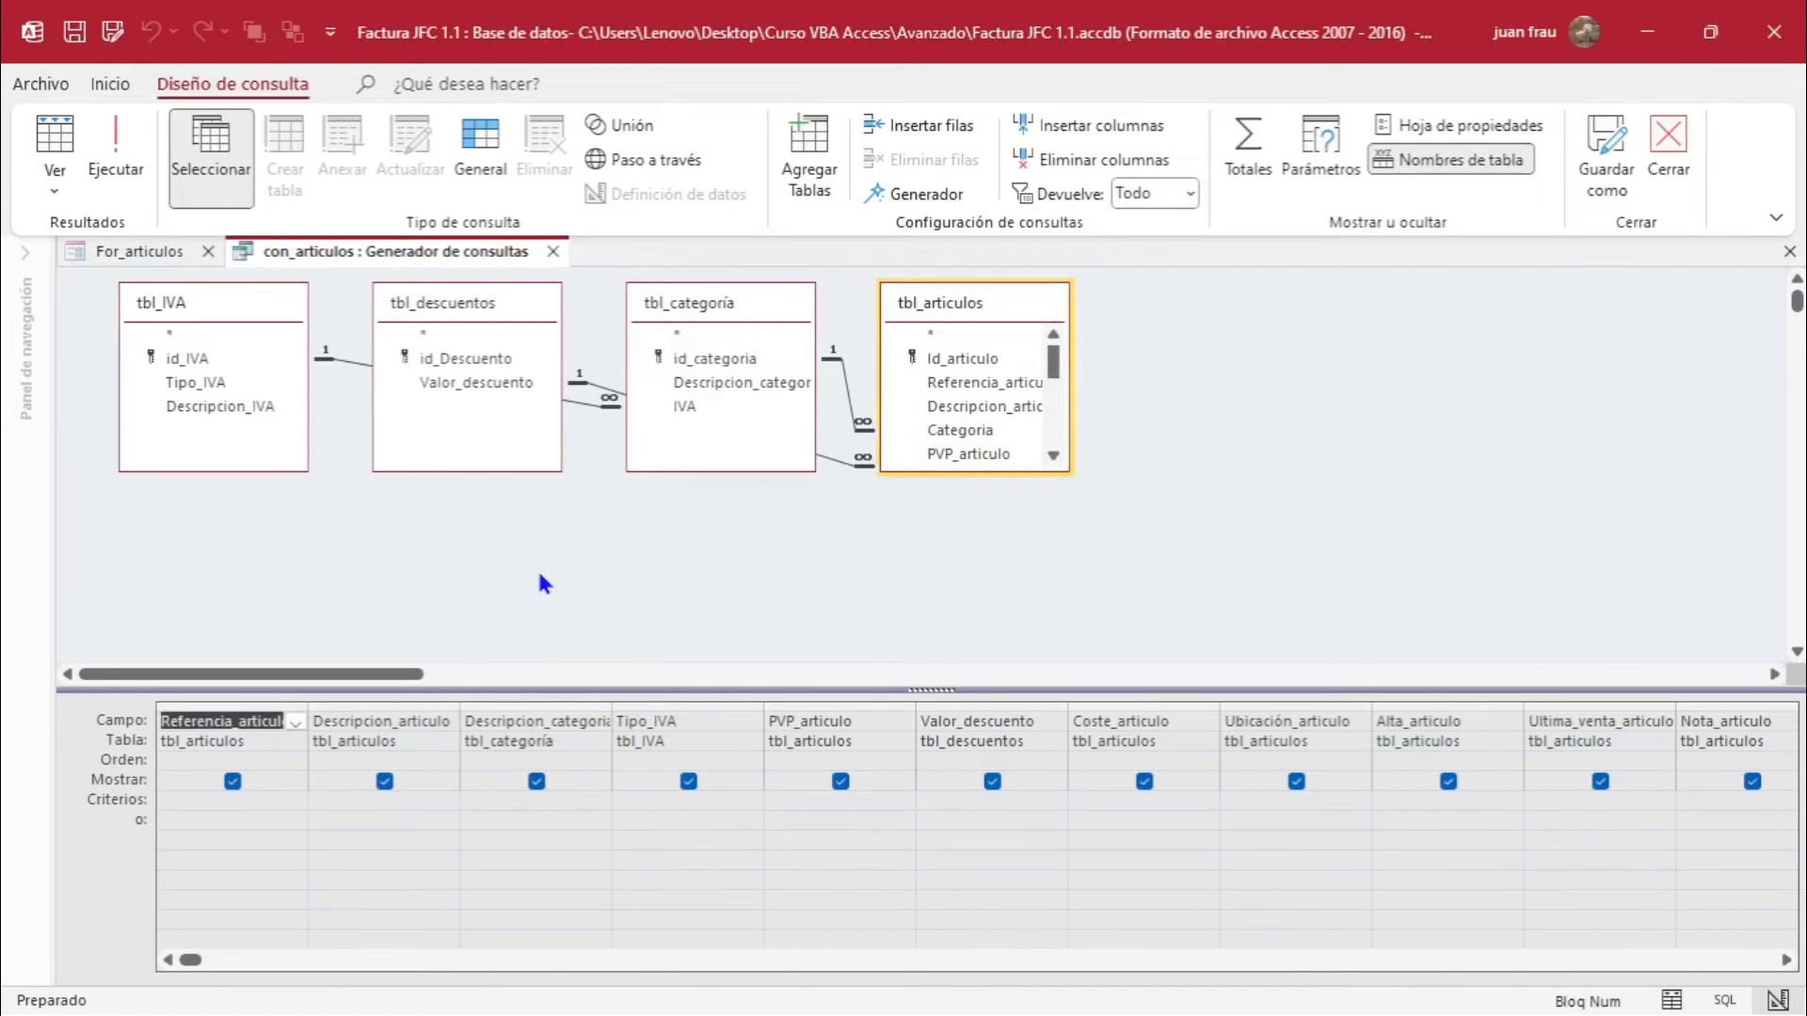
click(553, 252)
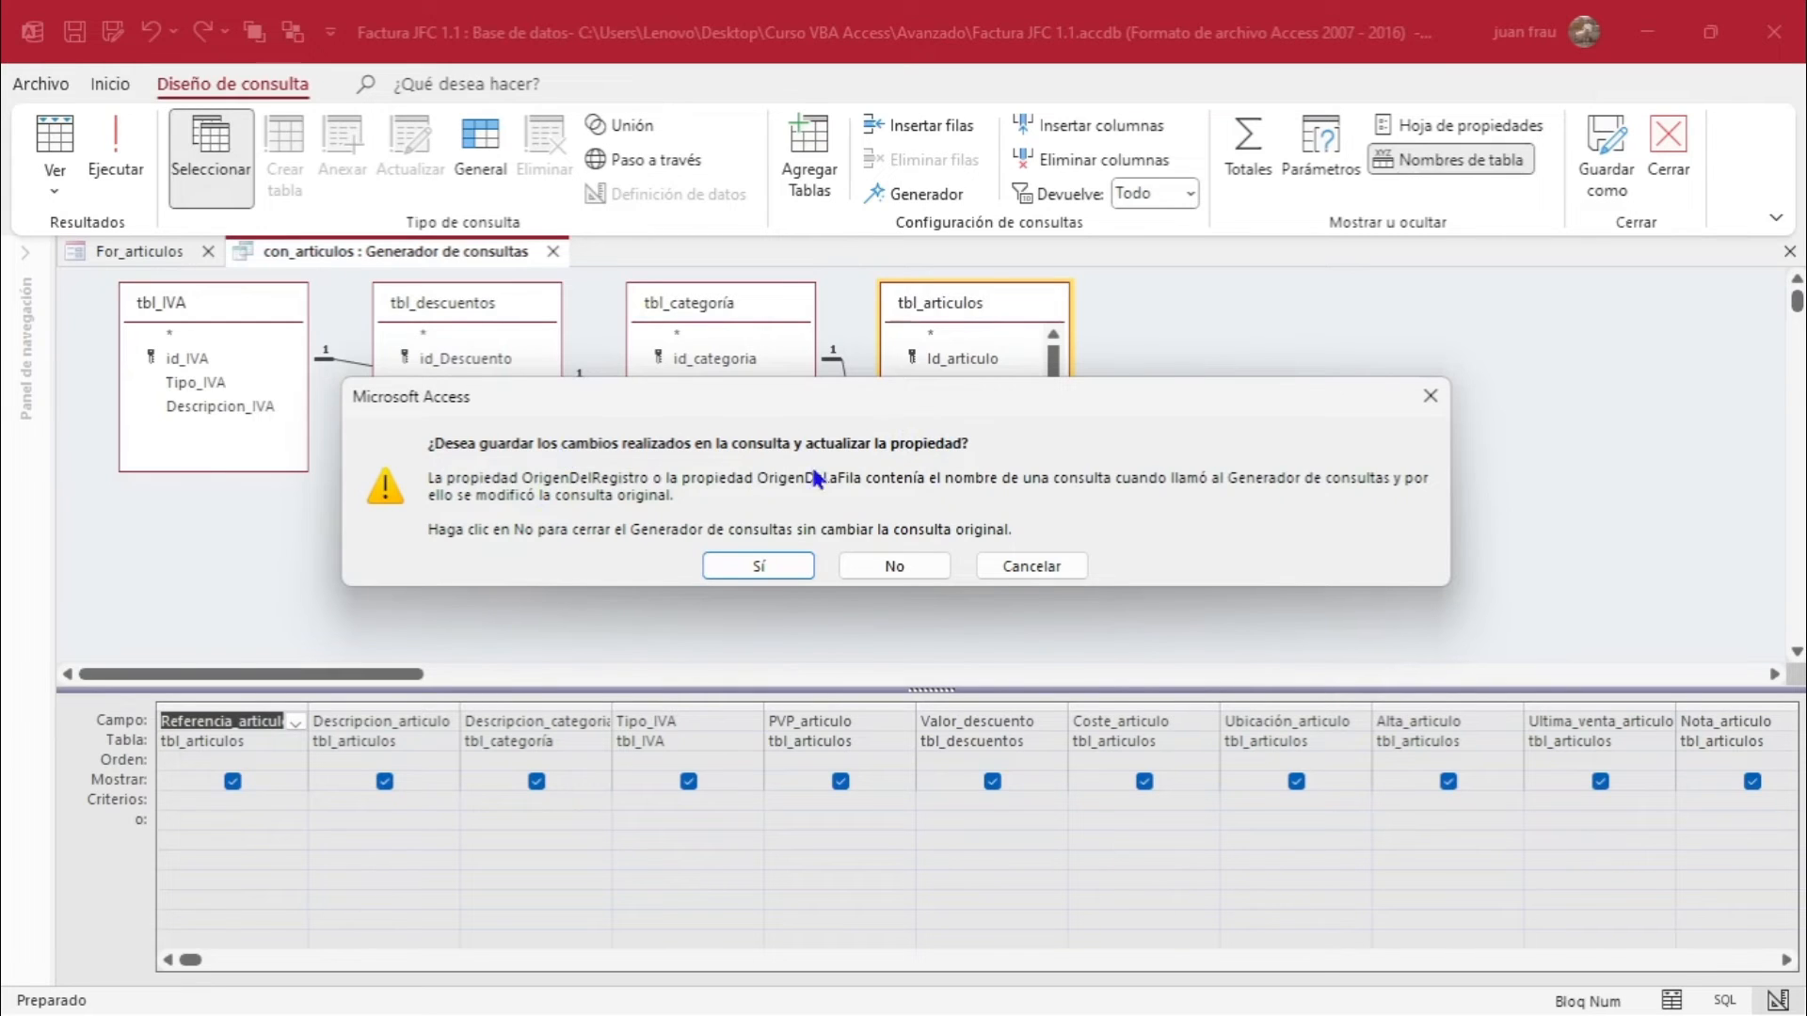
click(758, 566)
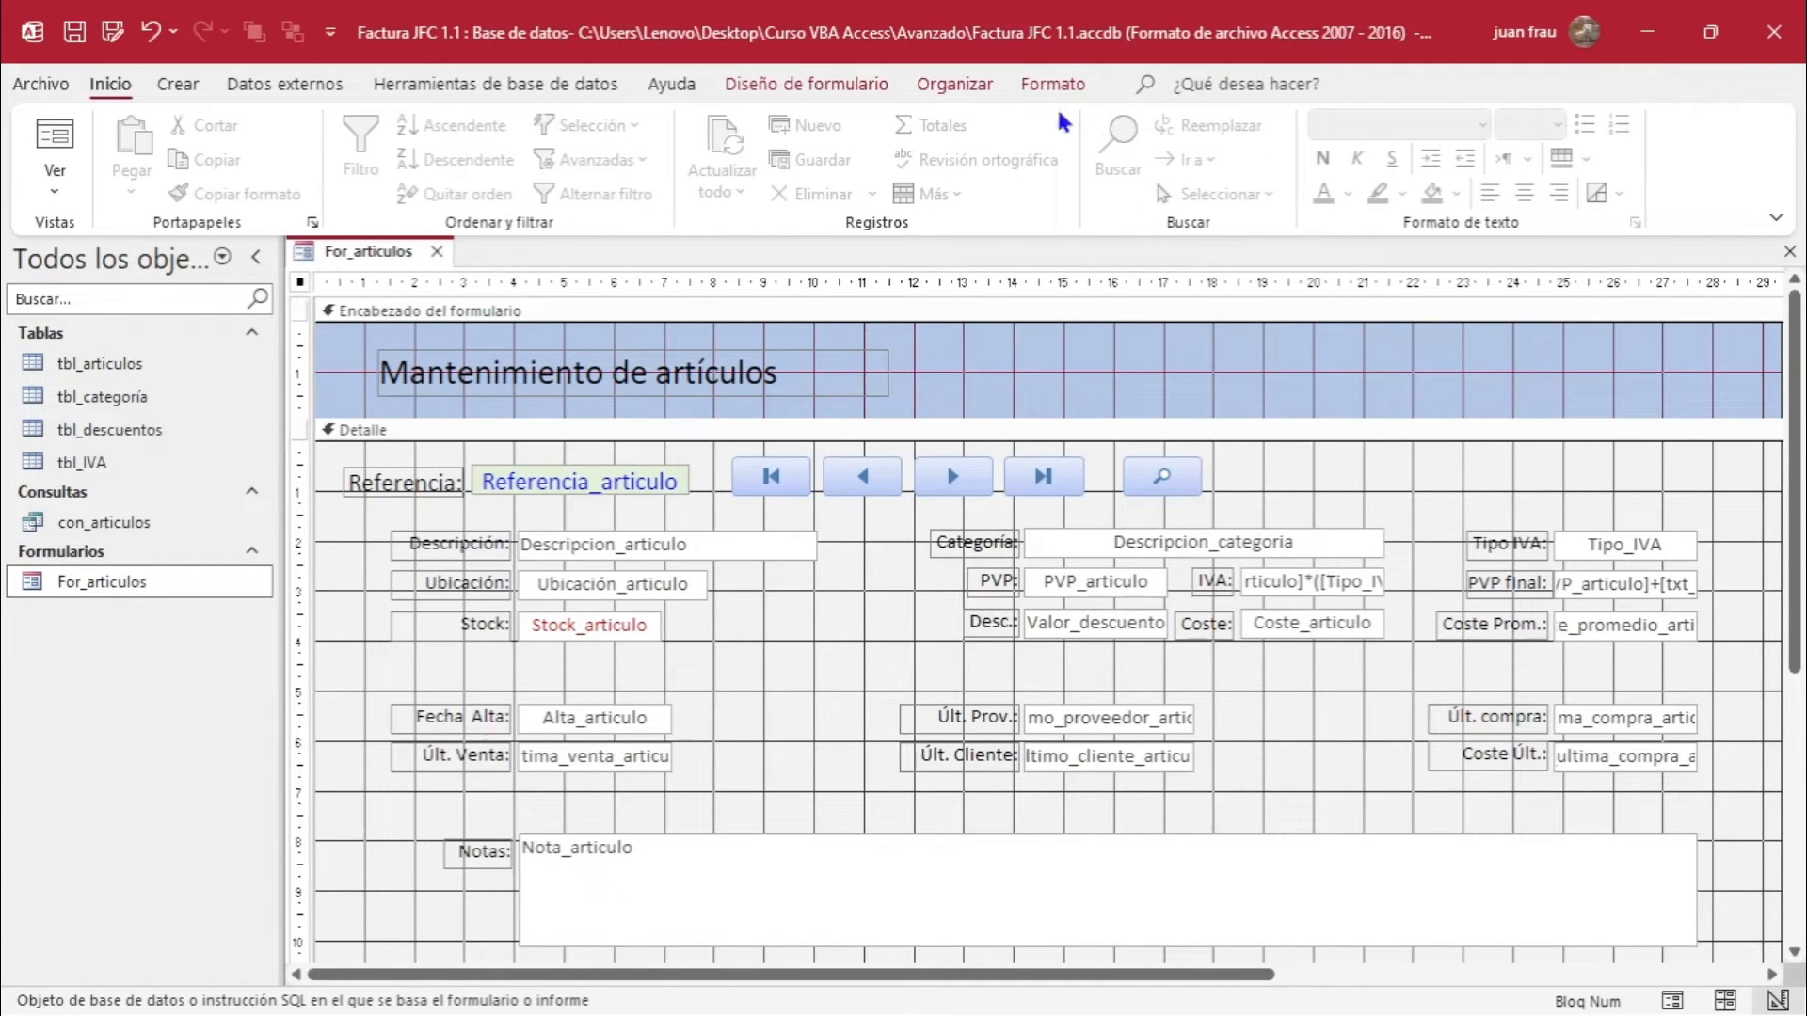
Check the form's Origen del registro in its property sheet, and close the sheet.
click(833, 86)
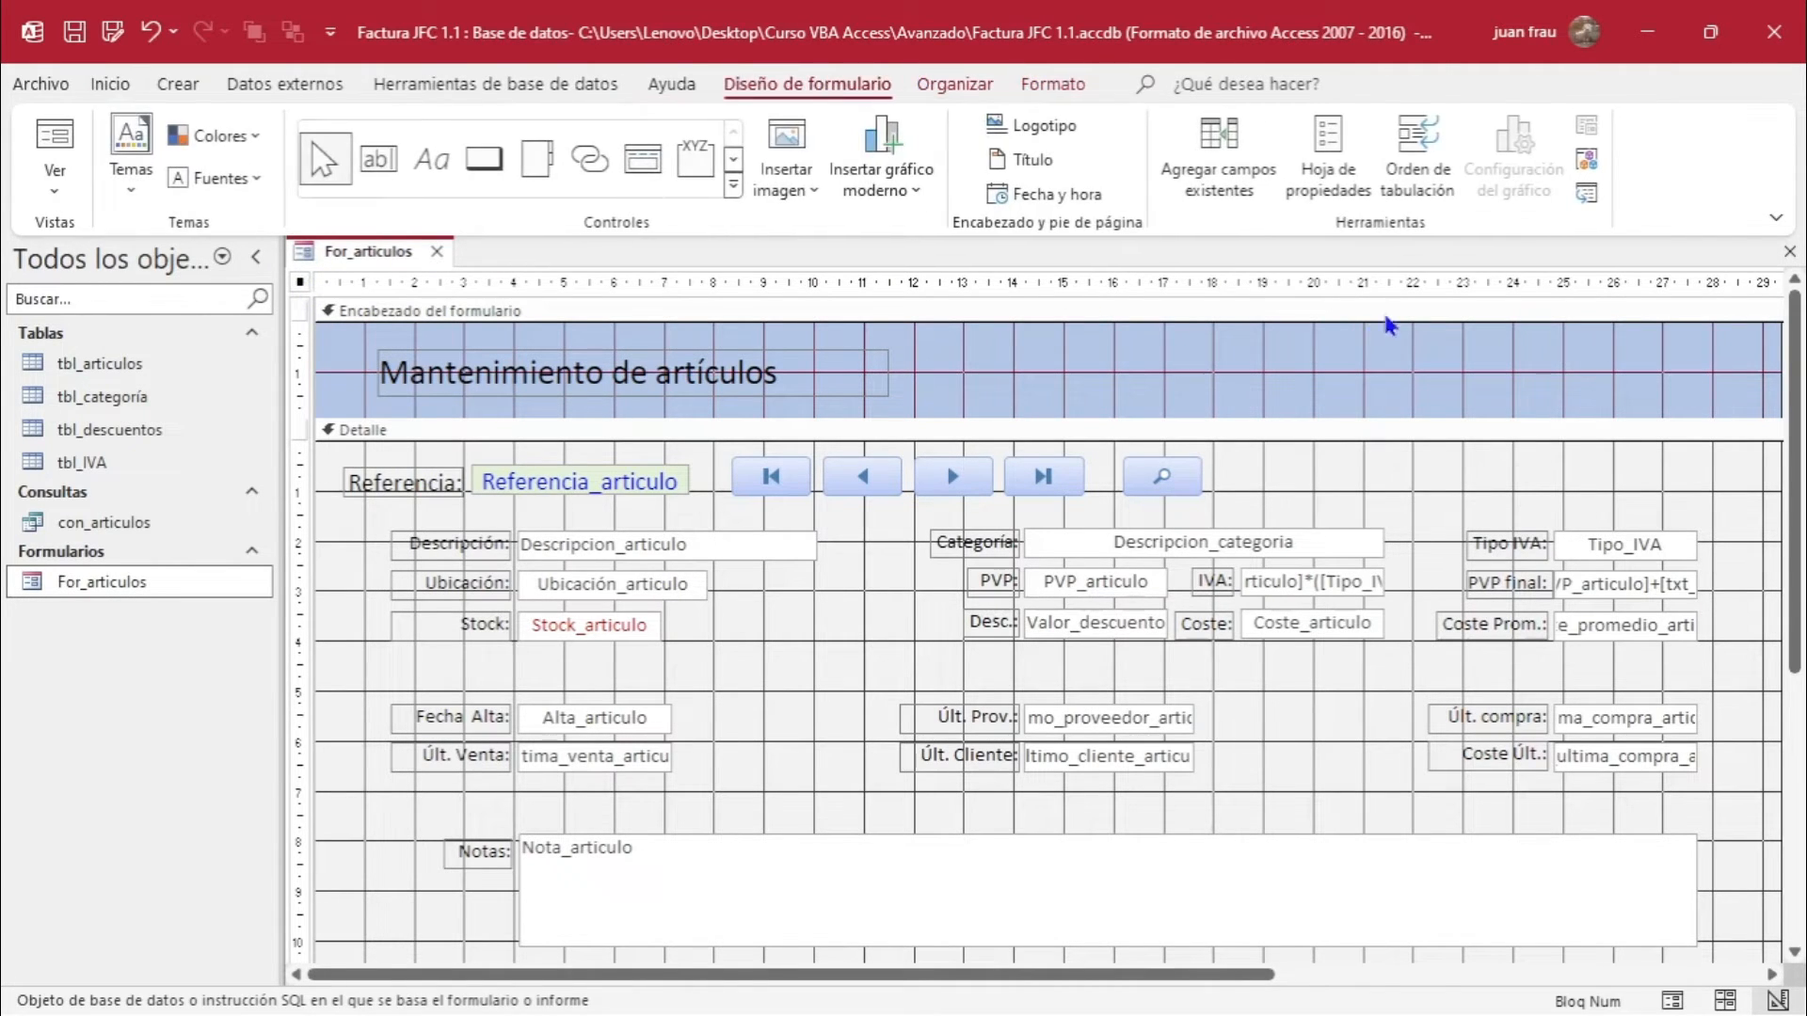
click(1323, 184)
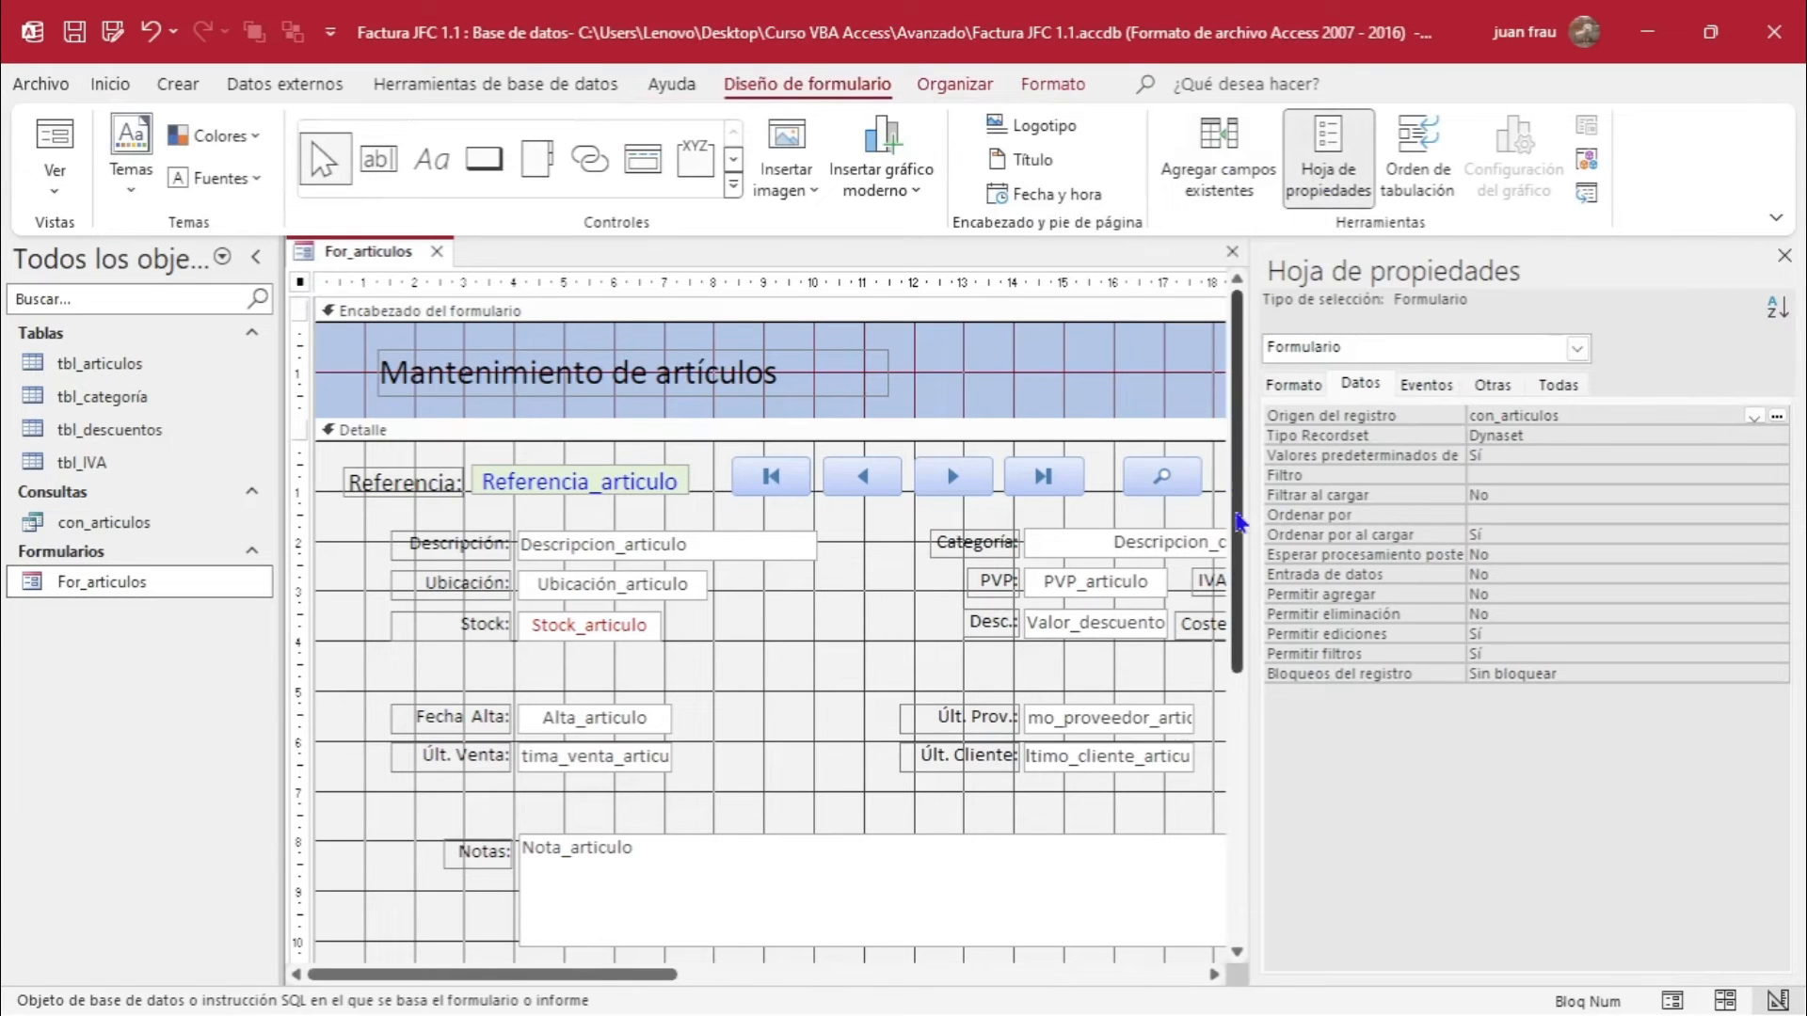
click(1510, 416)
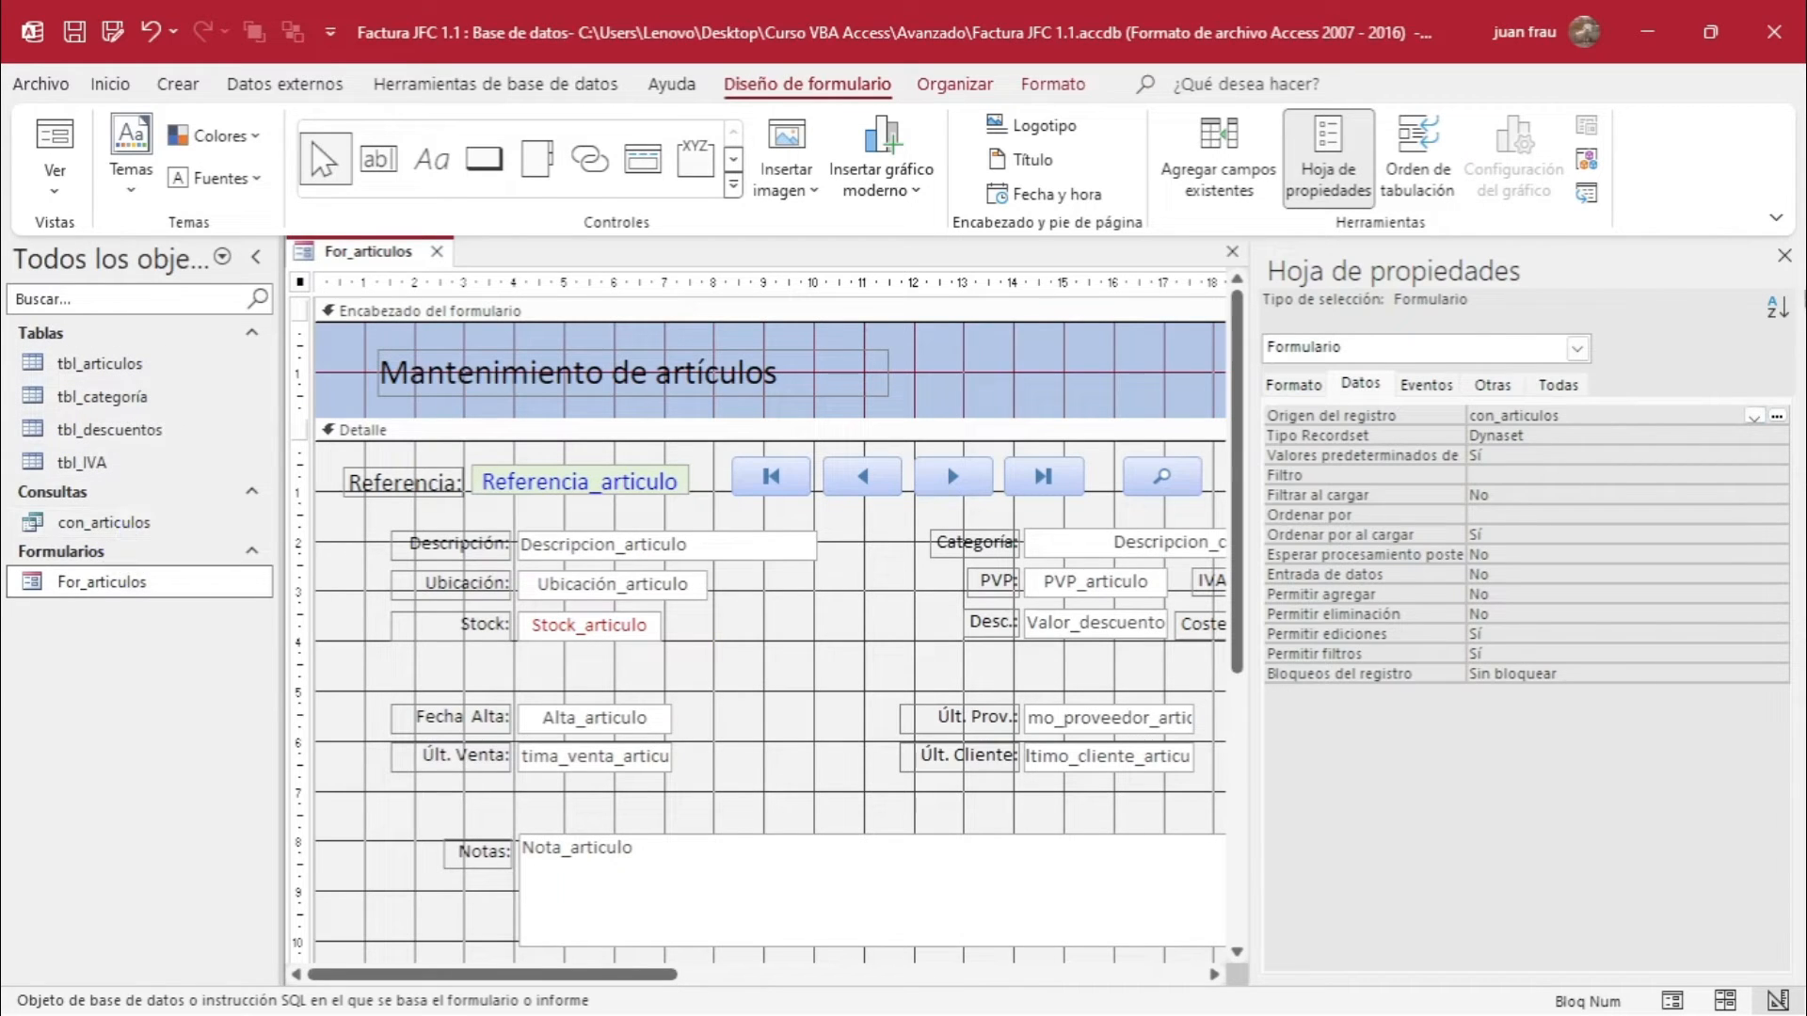
click(1784, 255)
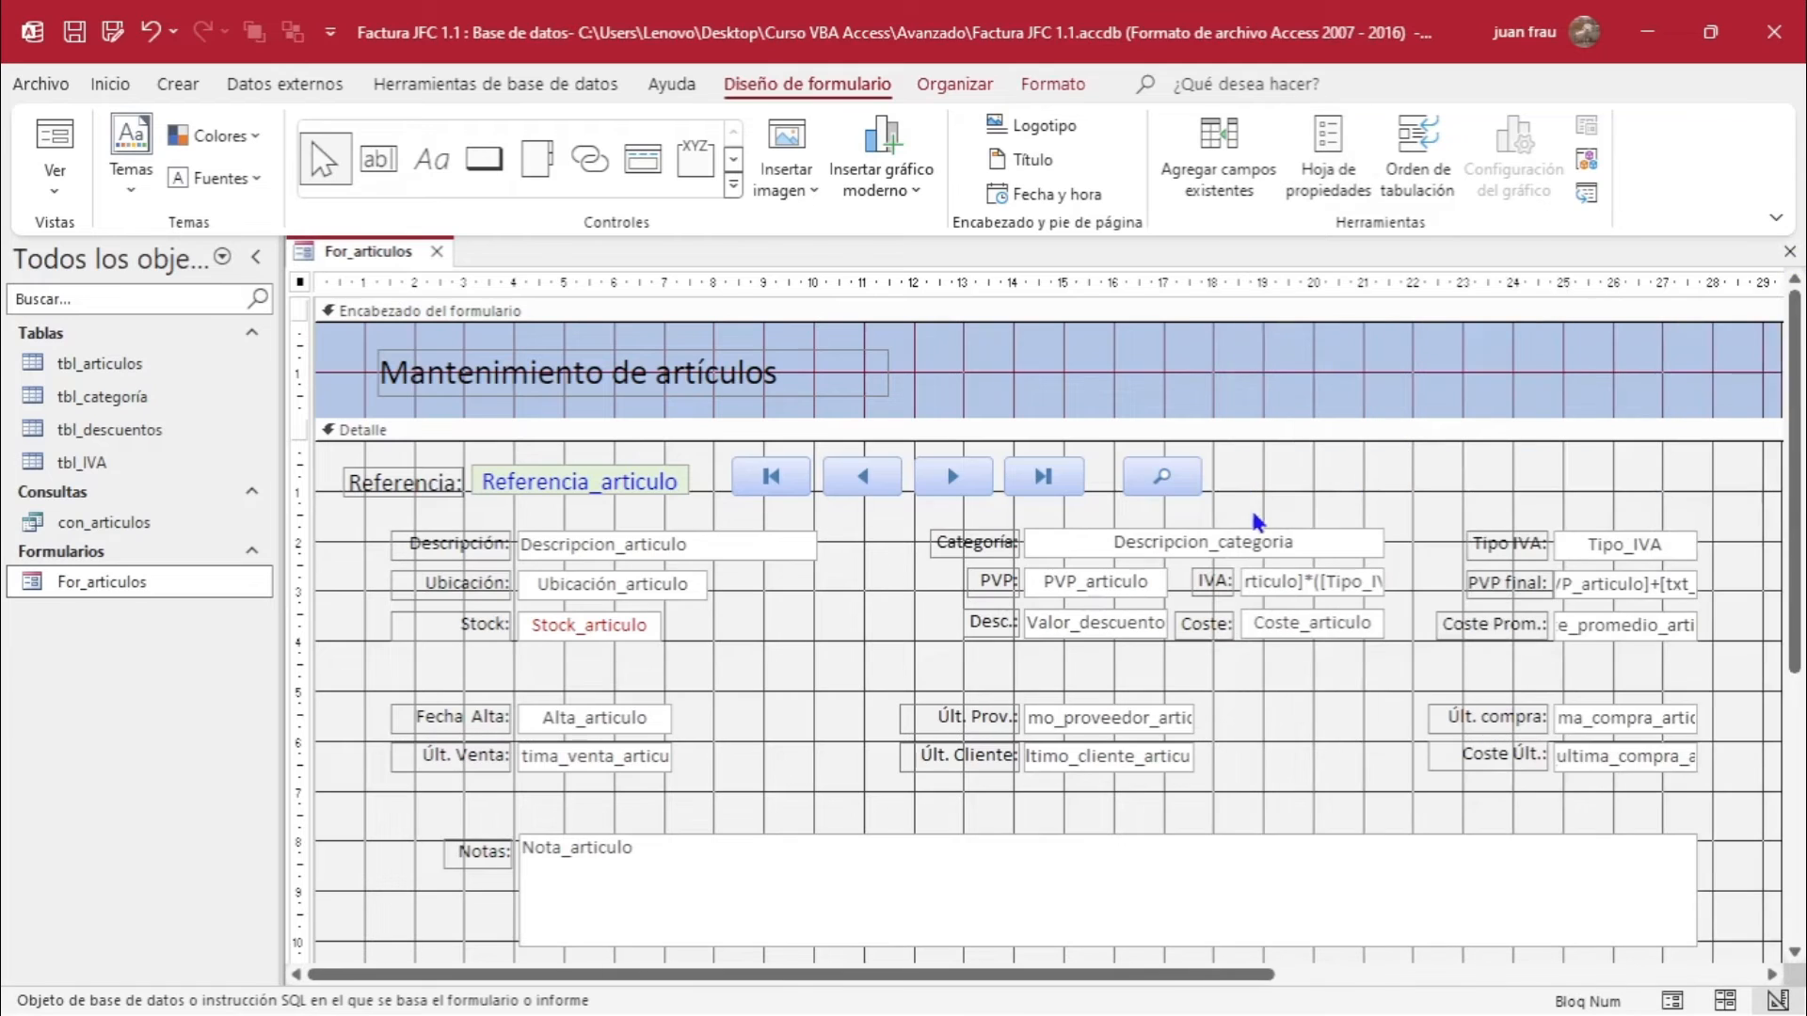
Draw a combo box in the detail section above Tipo IVA, set to find a form record from the selected value.
click(735, 161)
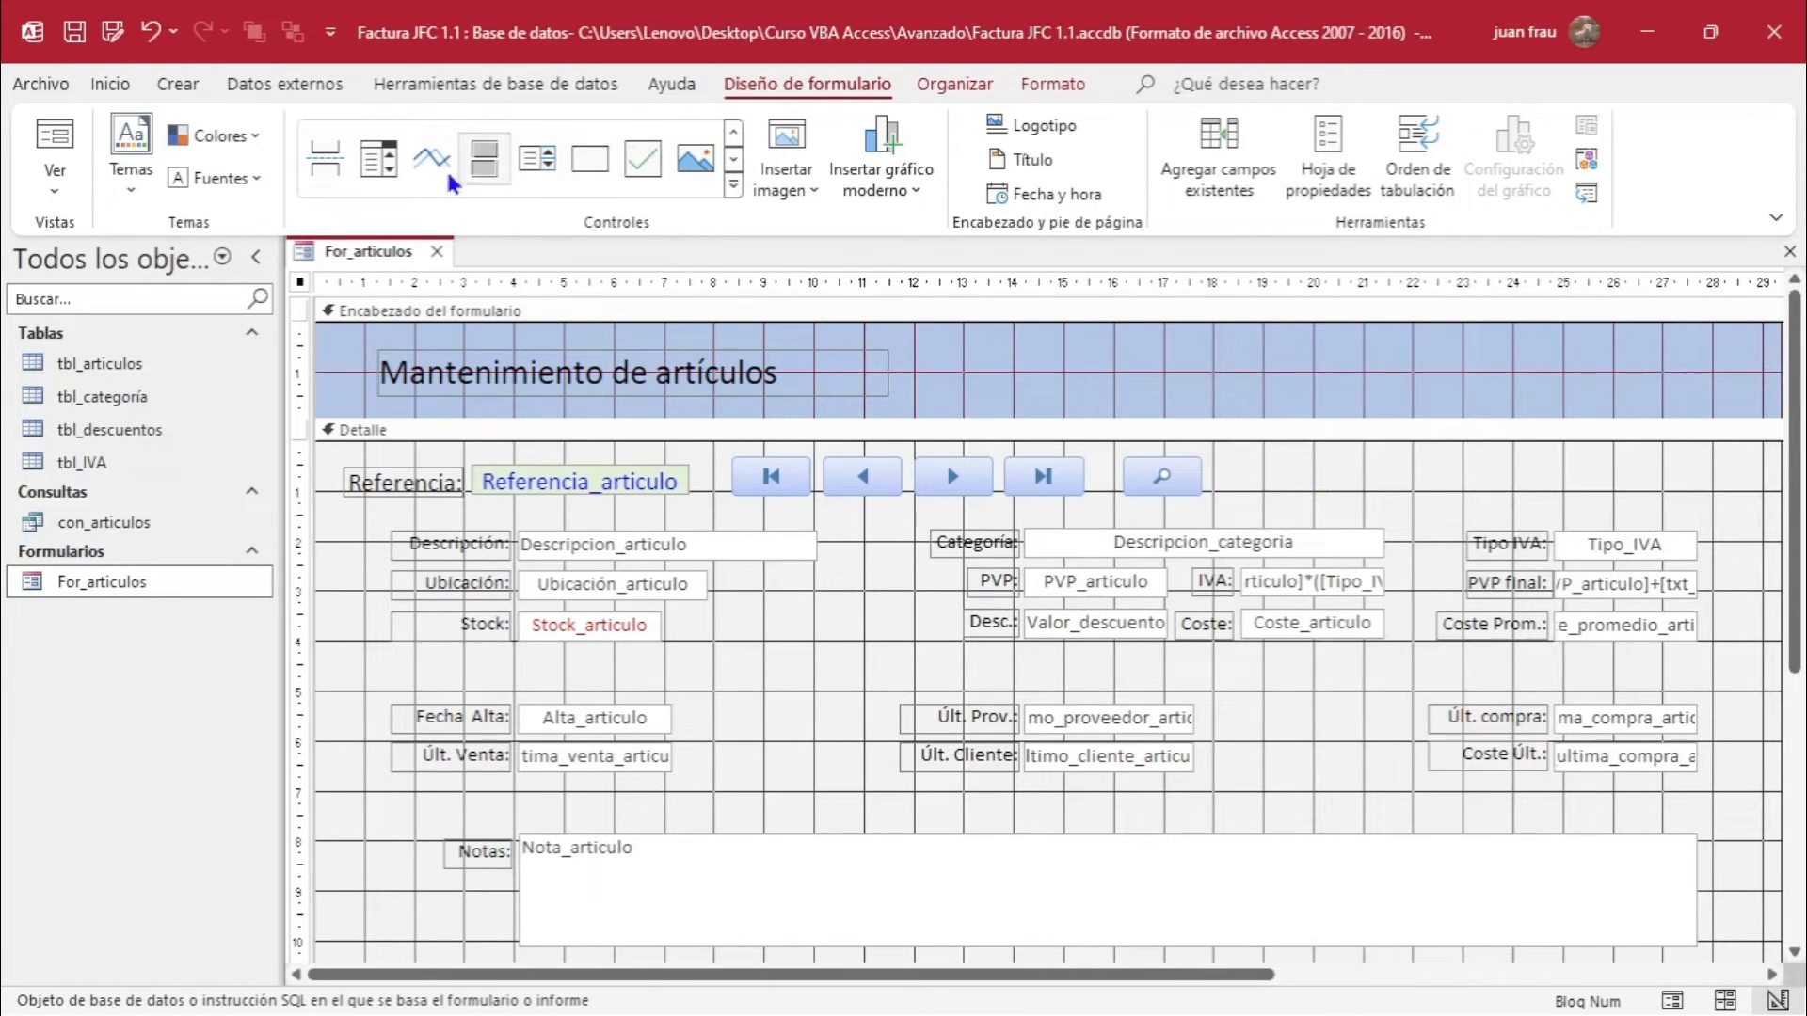
click(378, 158)
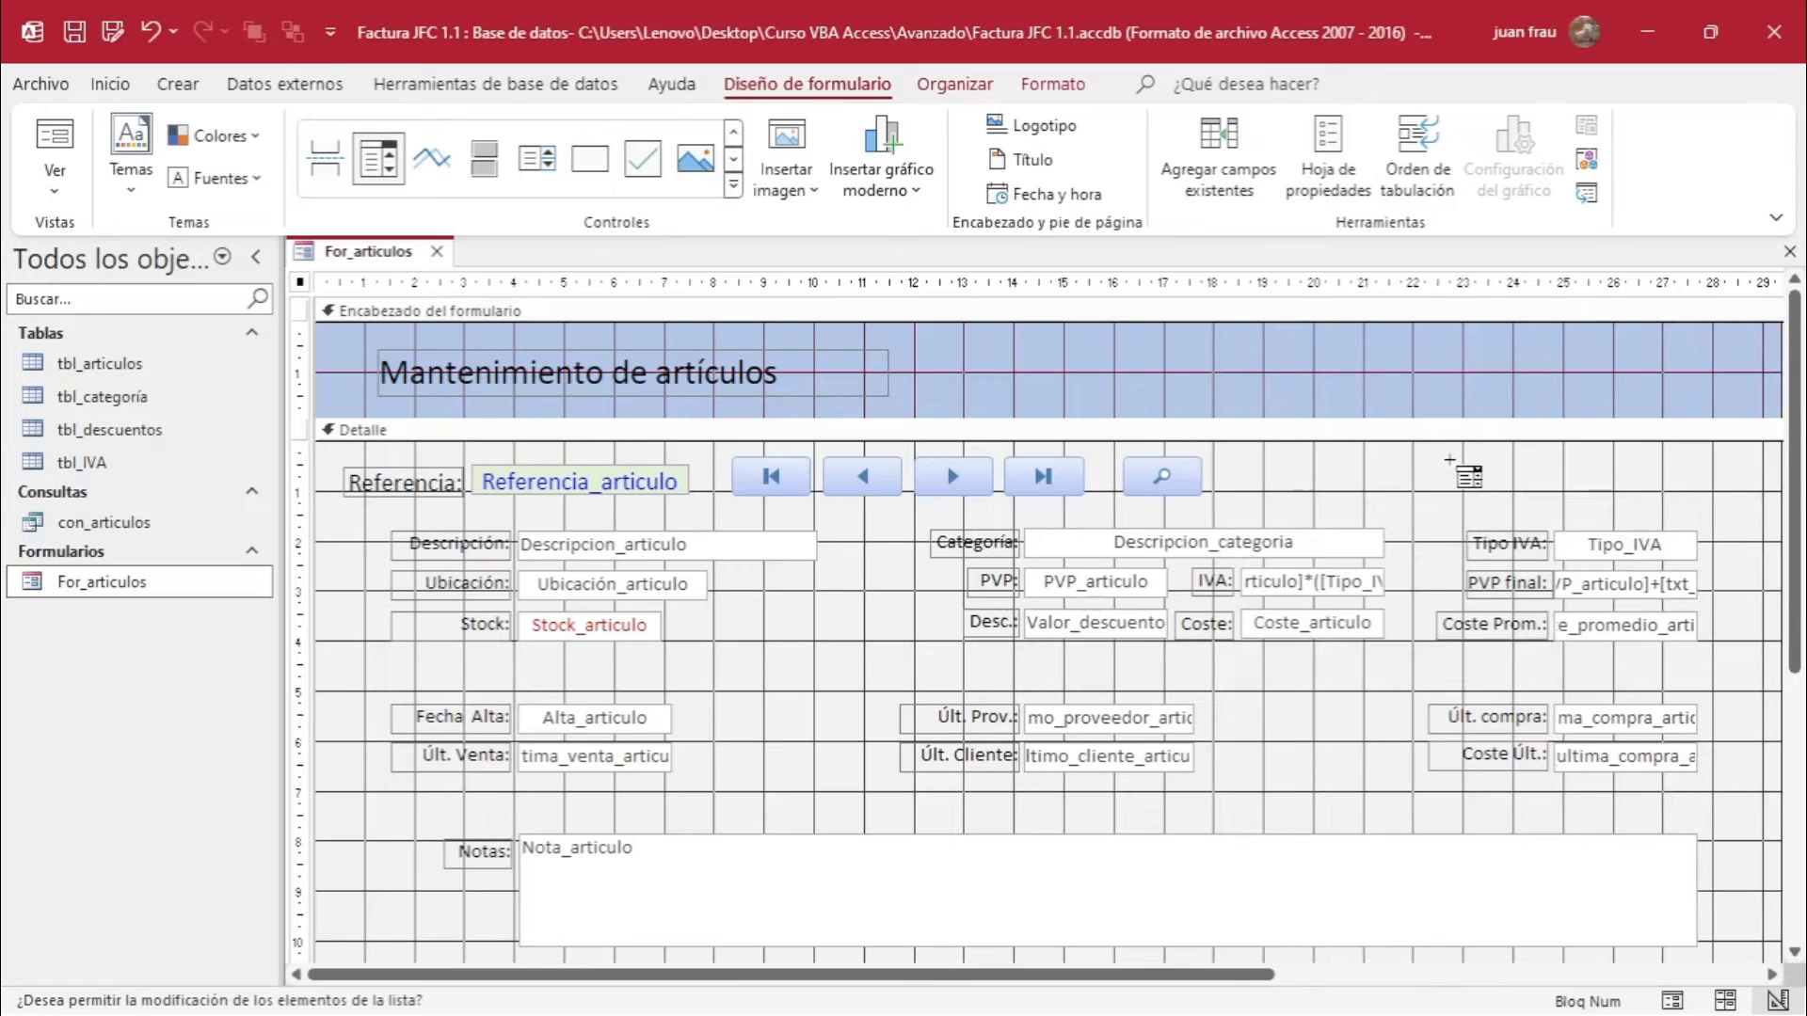
drag(1462, 457, 1683, 486)
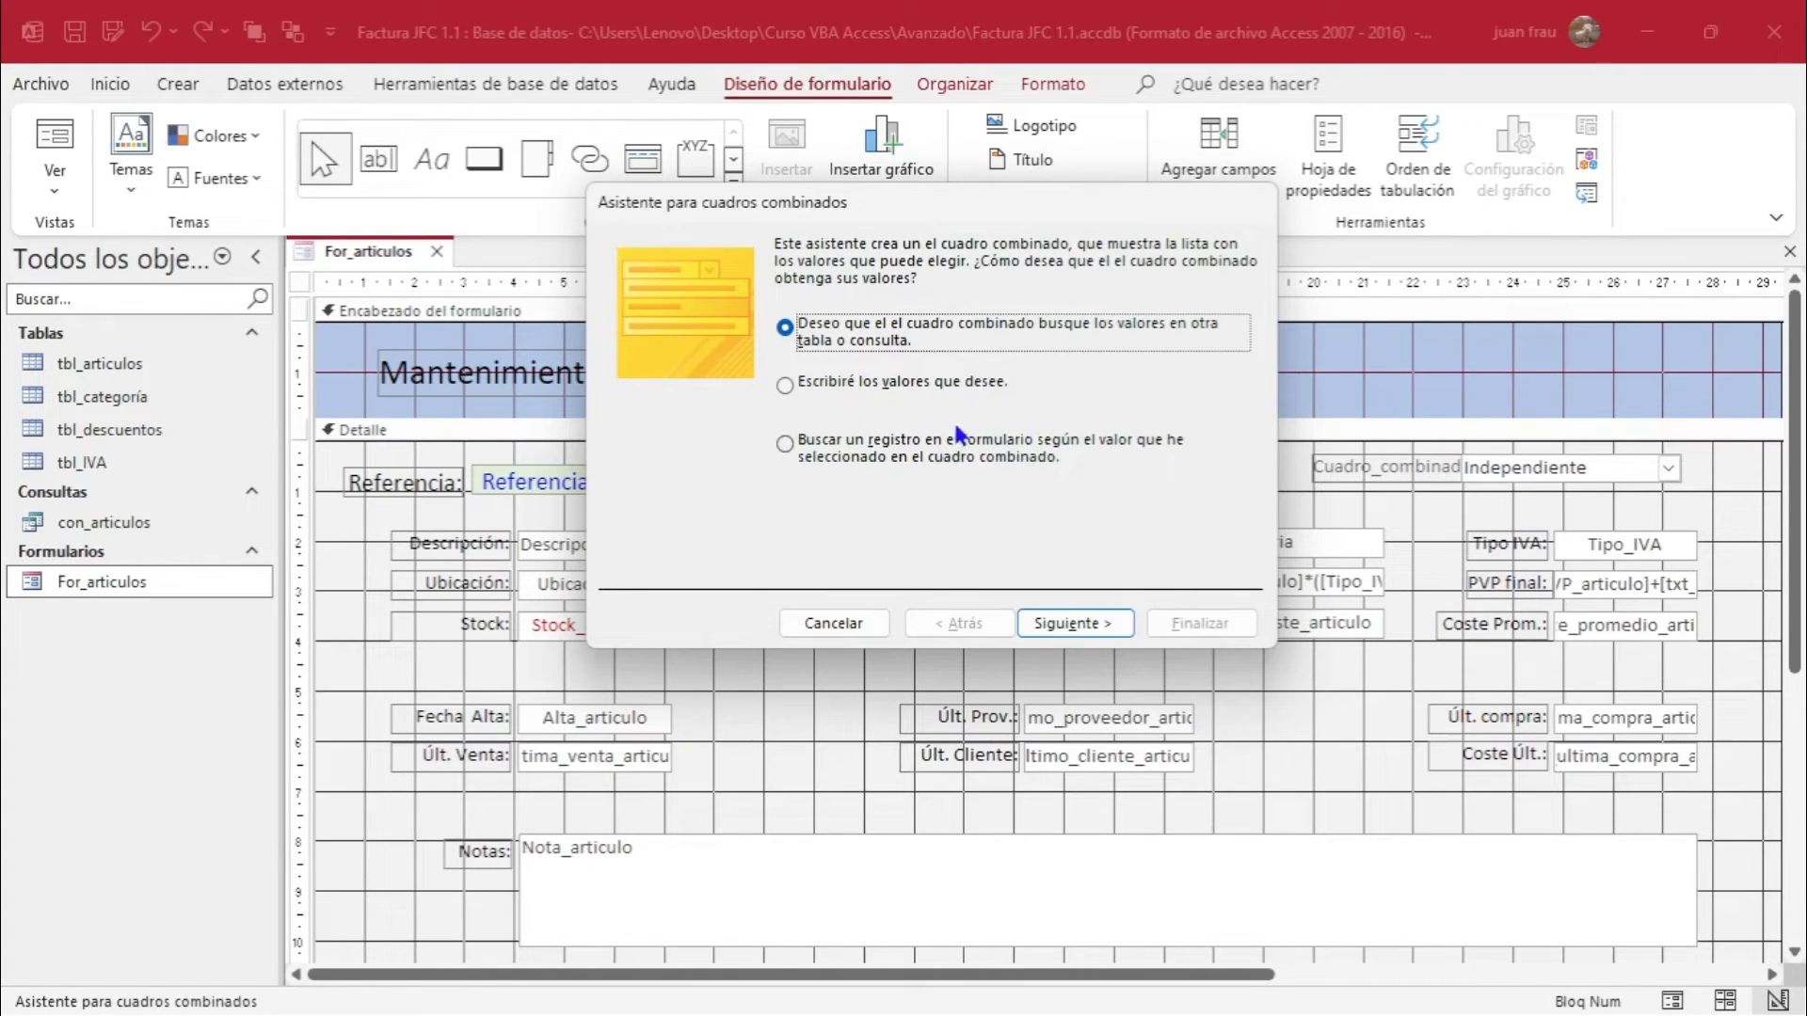
click(797, 459)
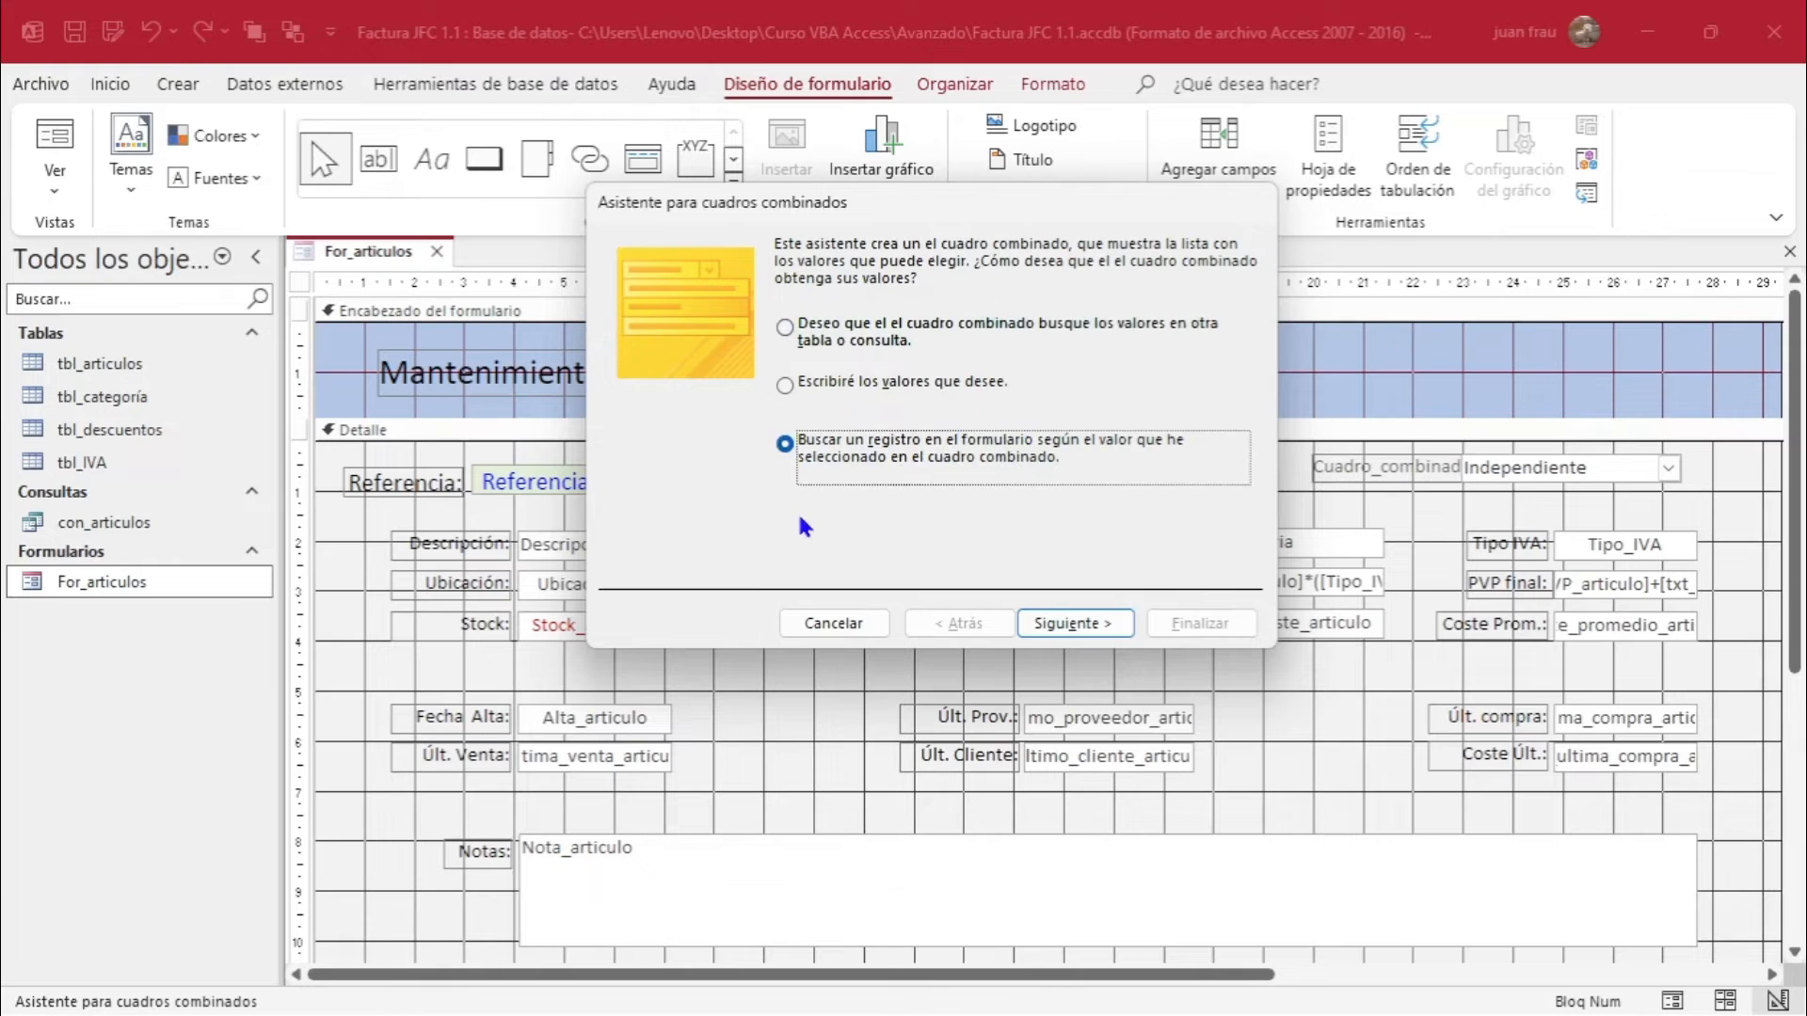
click(1057, 622)
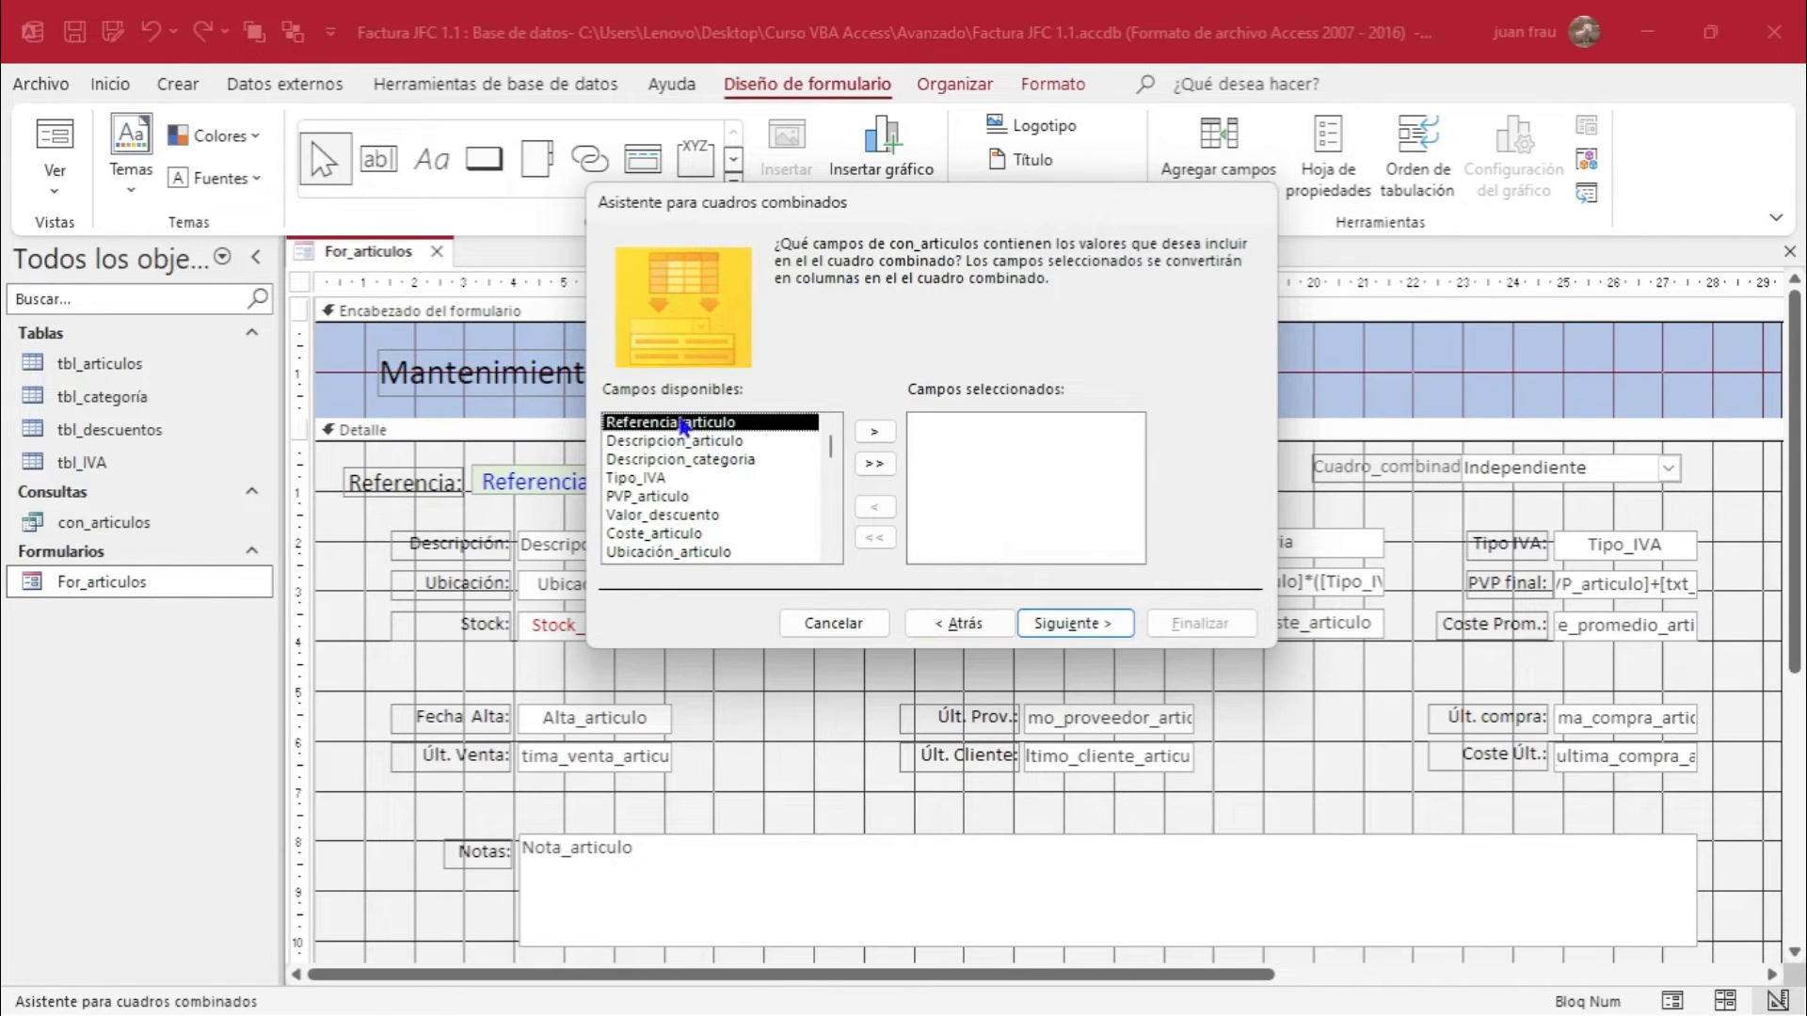
Include the Referencia_articulo and Descripcion_articulo fields as the combo box's columns.
click(861, 435)
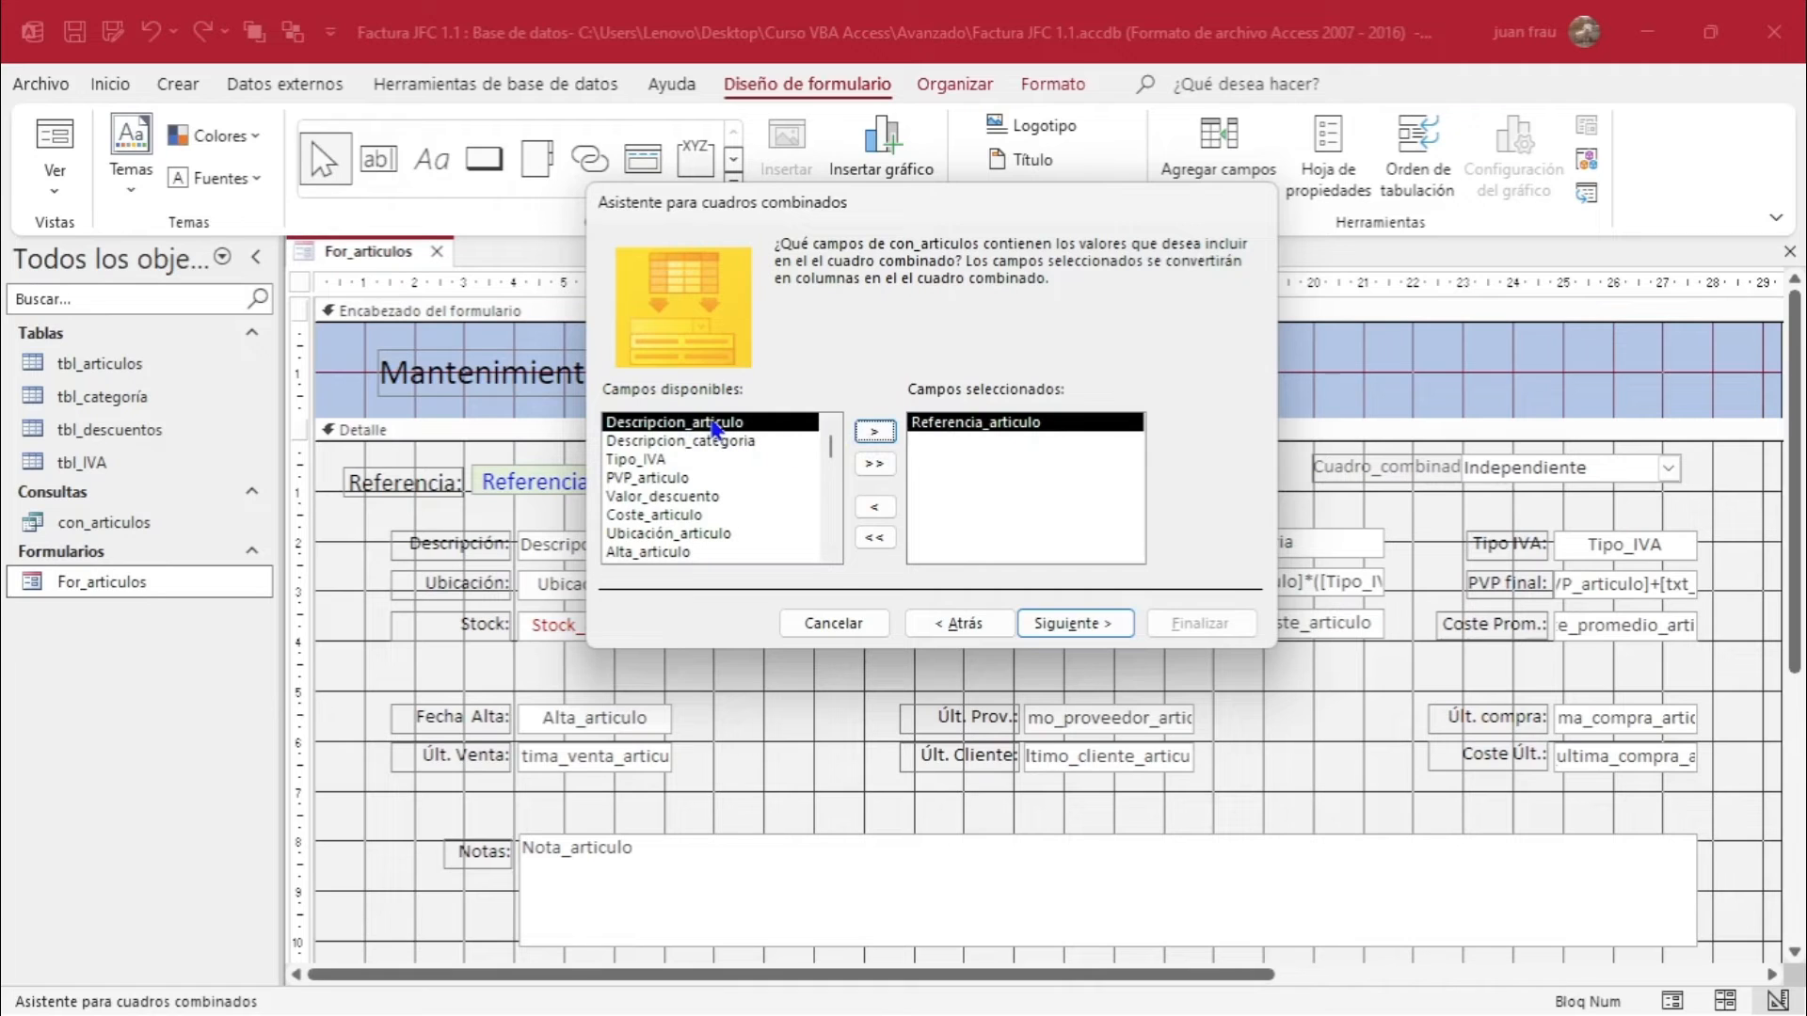
click(875, 433)
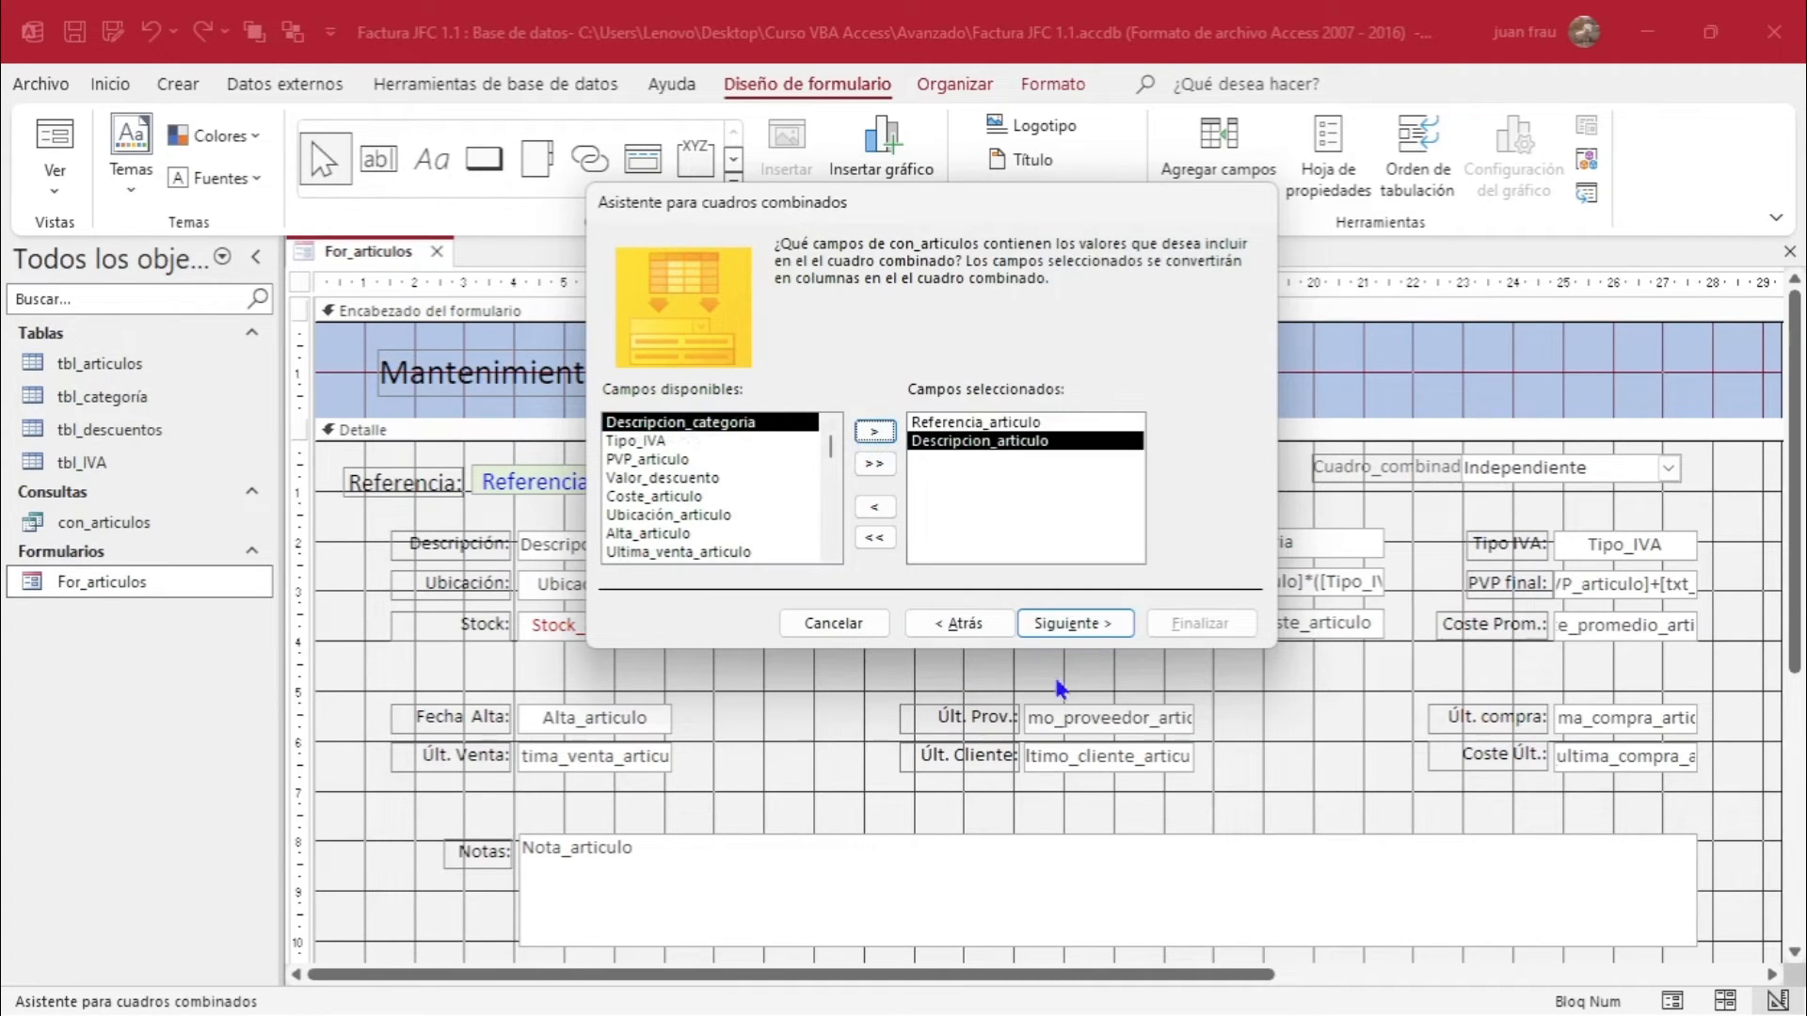
click(1071, 625)
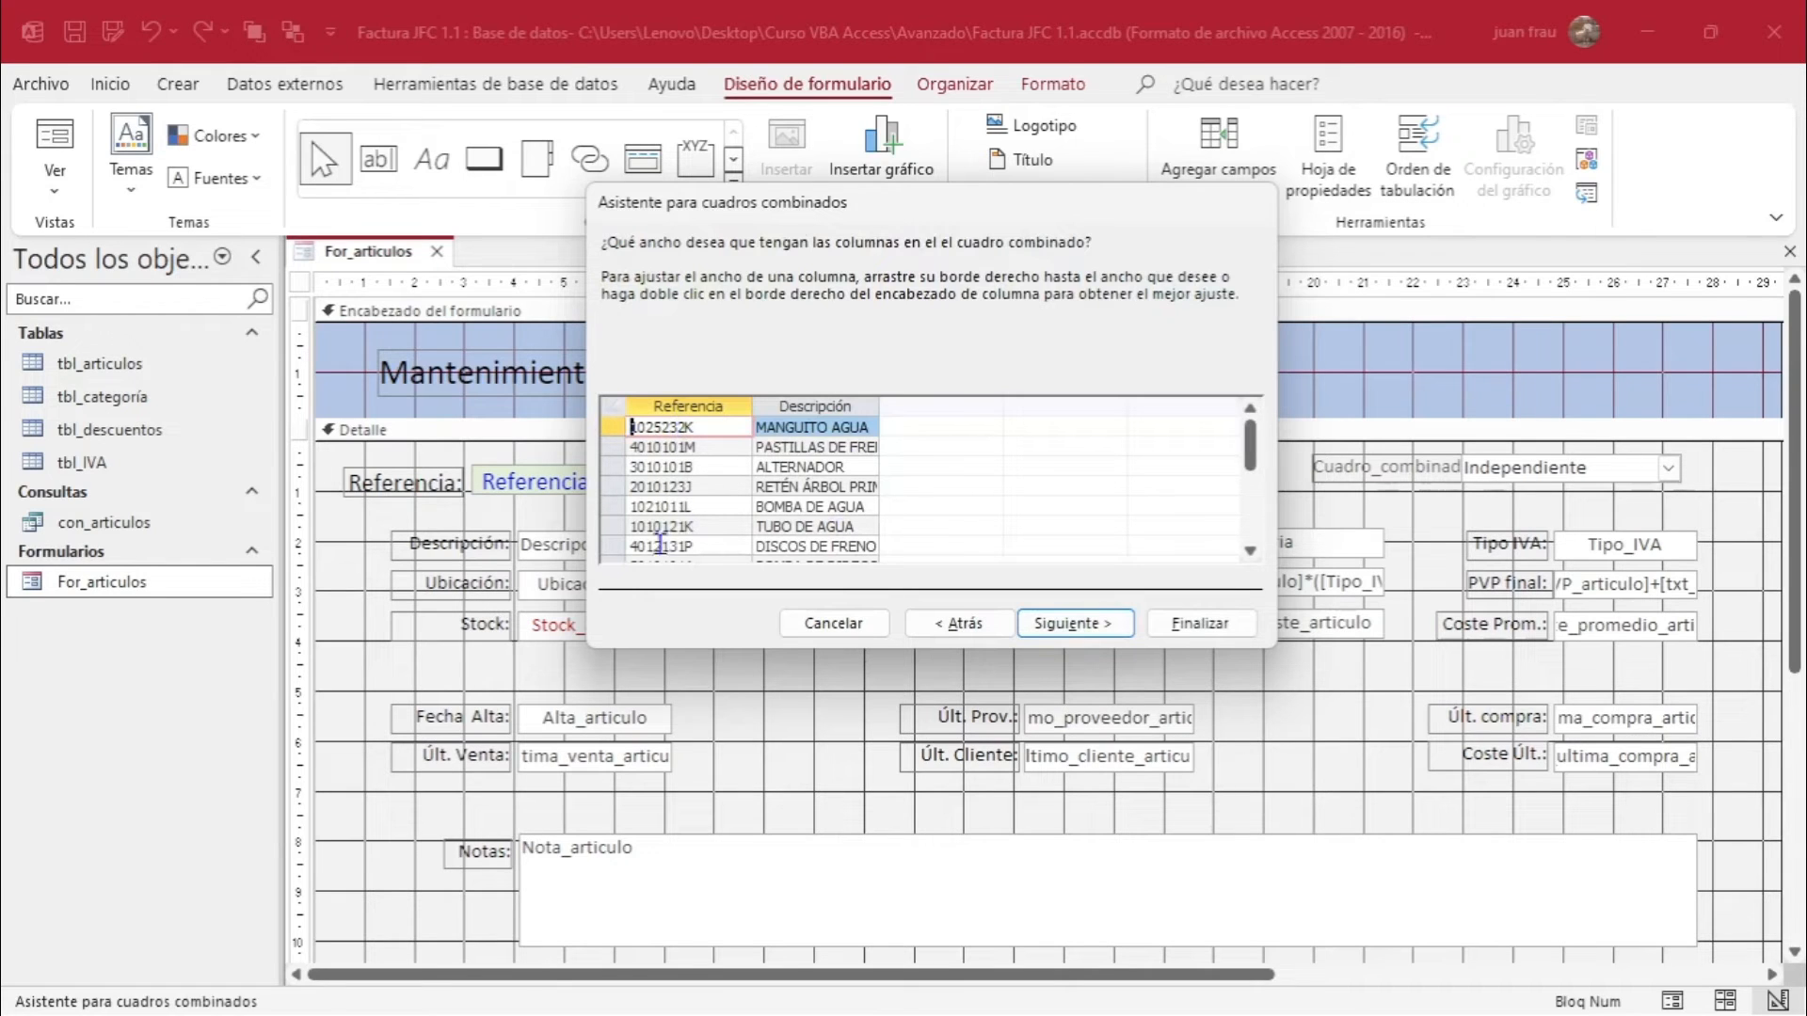
Fit the Descripción column to its contents, narrow Referencia slightly, and finish the wizard with the label cmb_buscar.
double_click(879, 404)
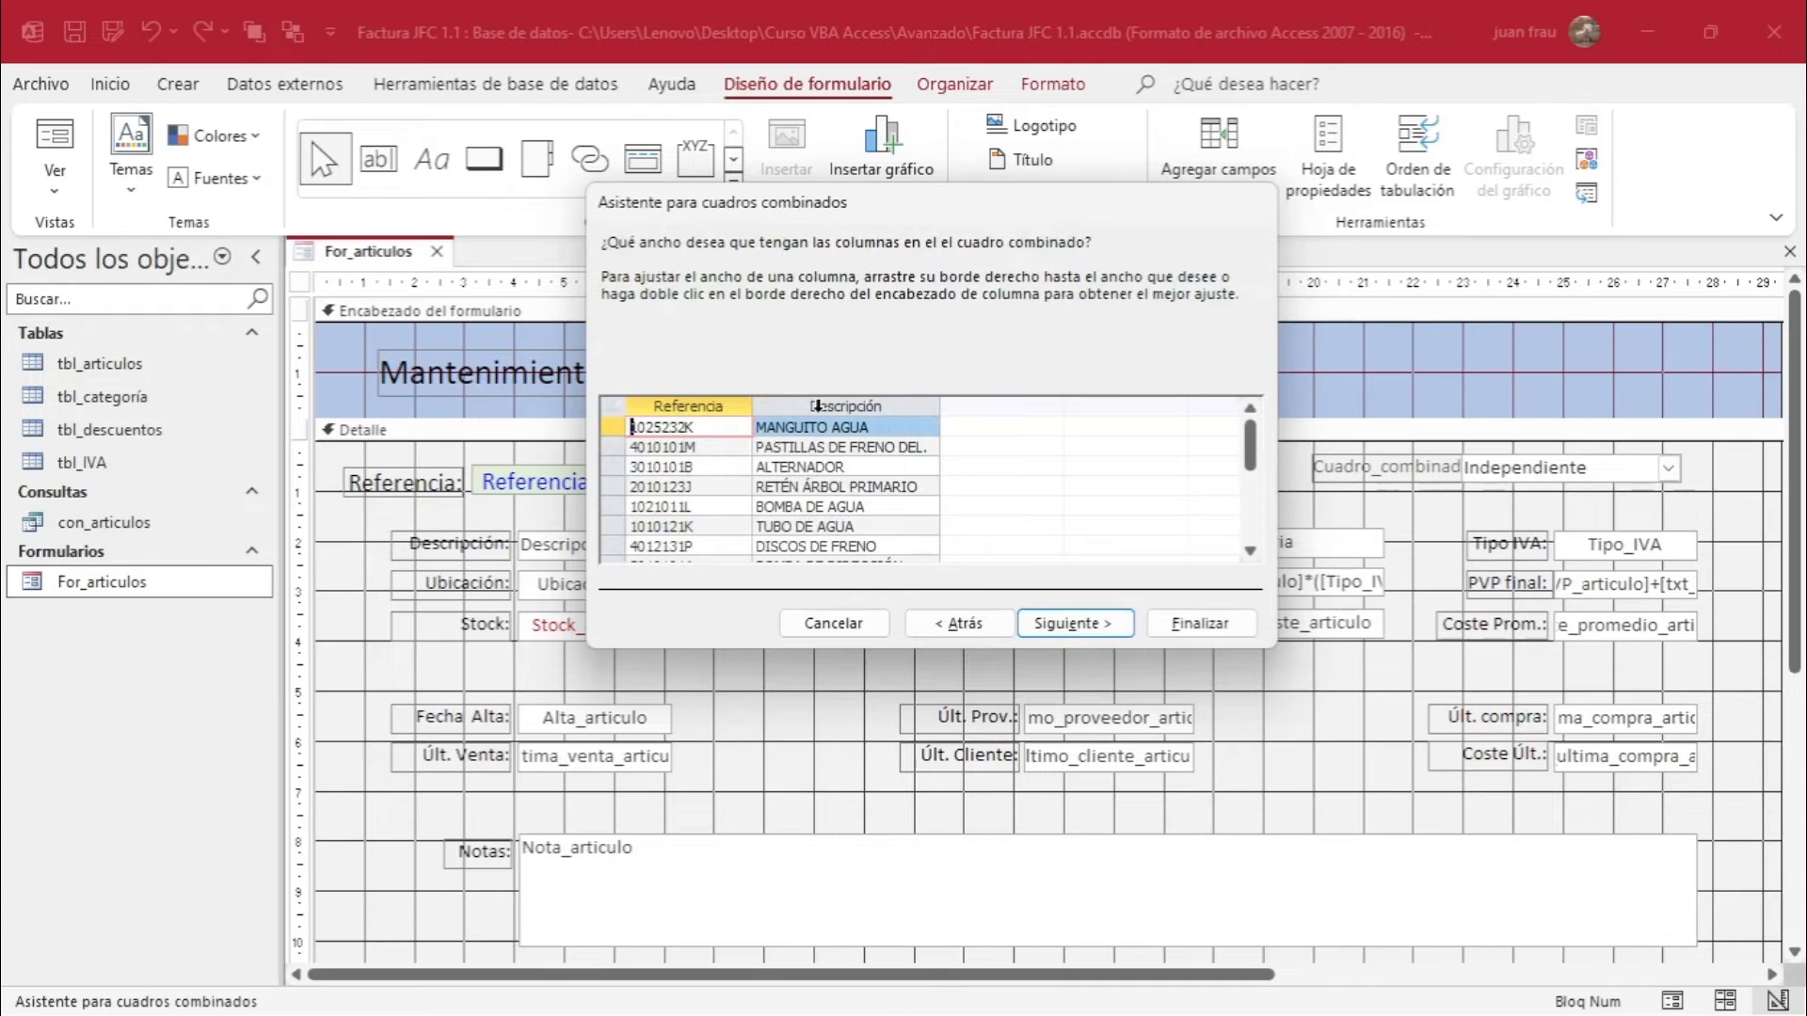
drag(752, 405, 738, 406)
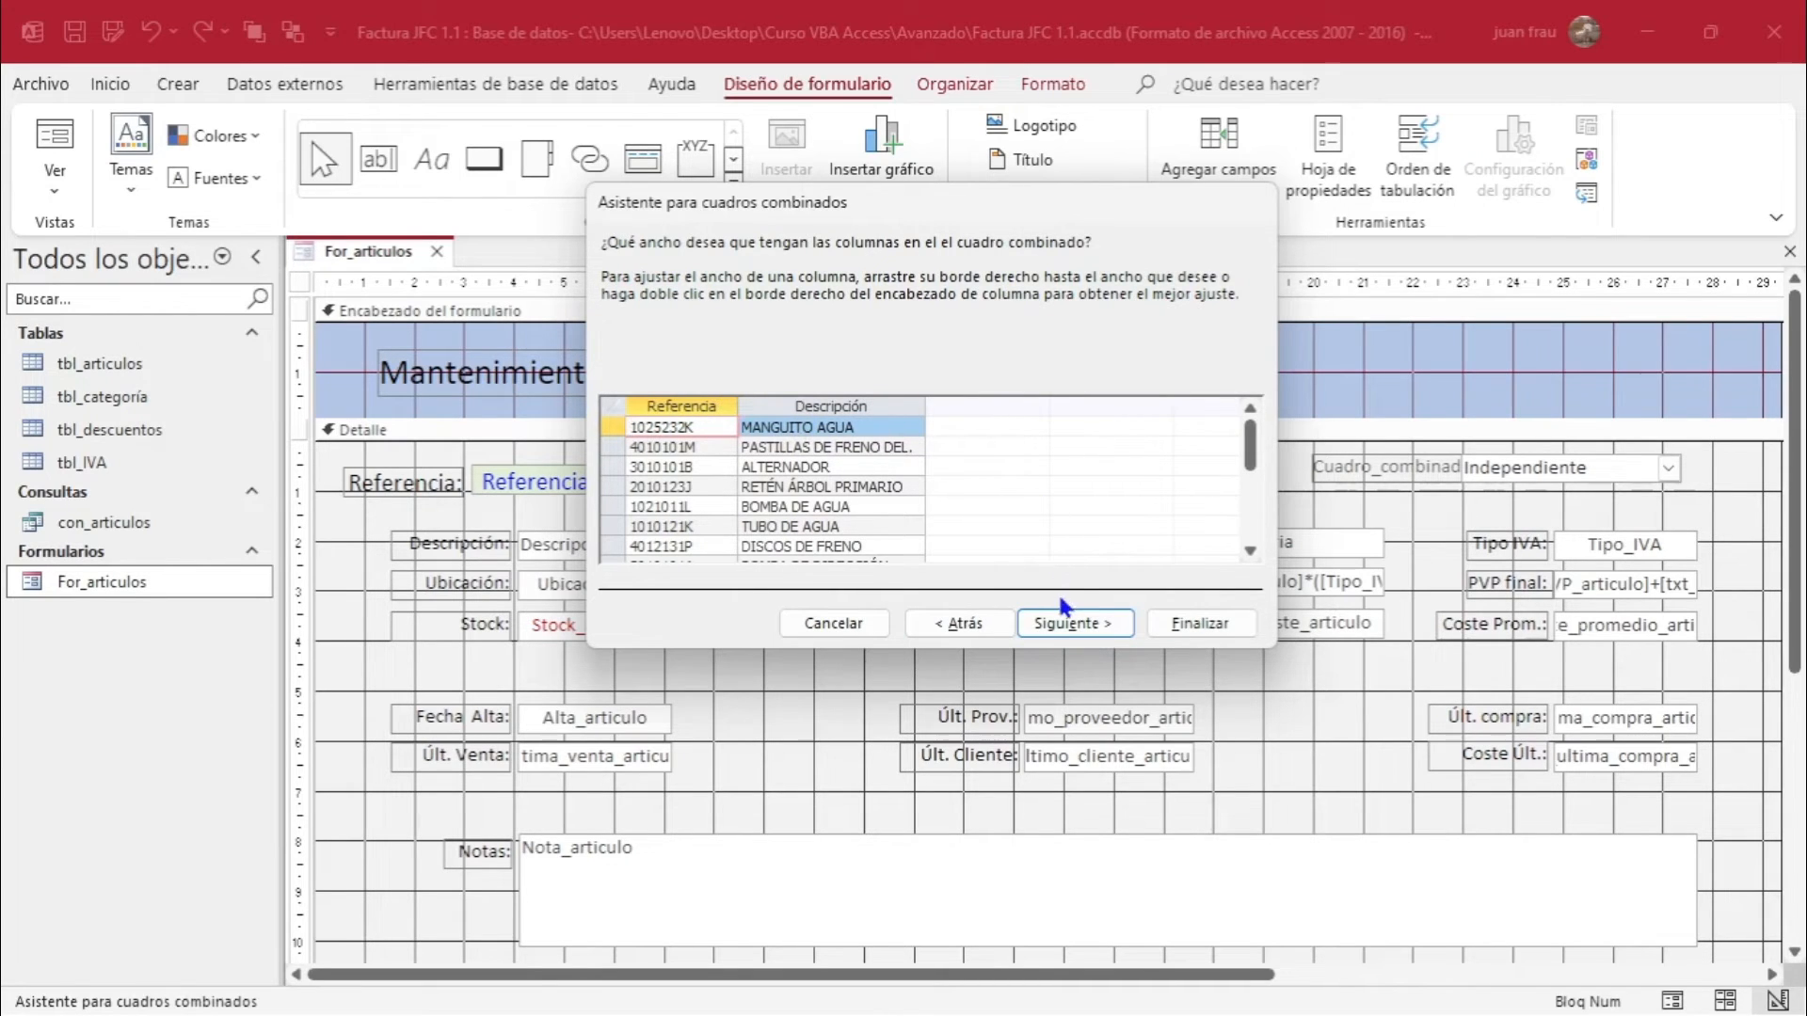
click(1064, 623)
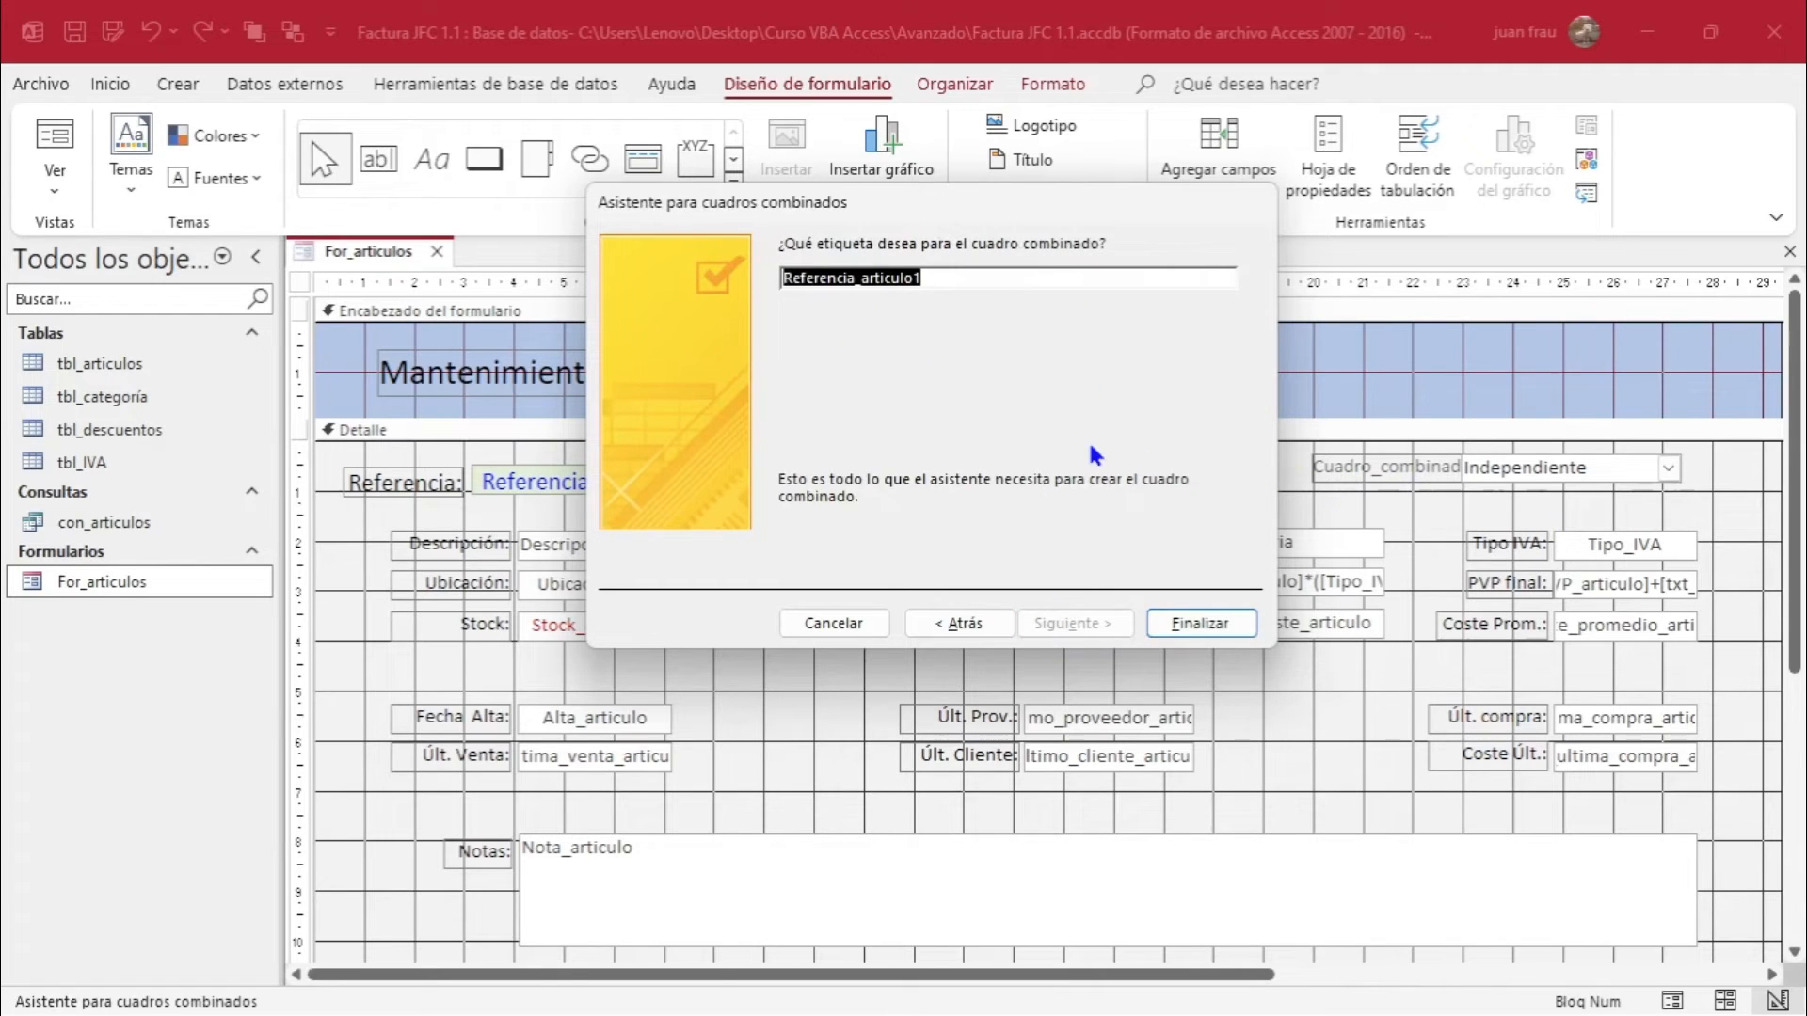
text(C)
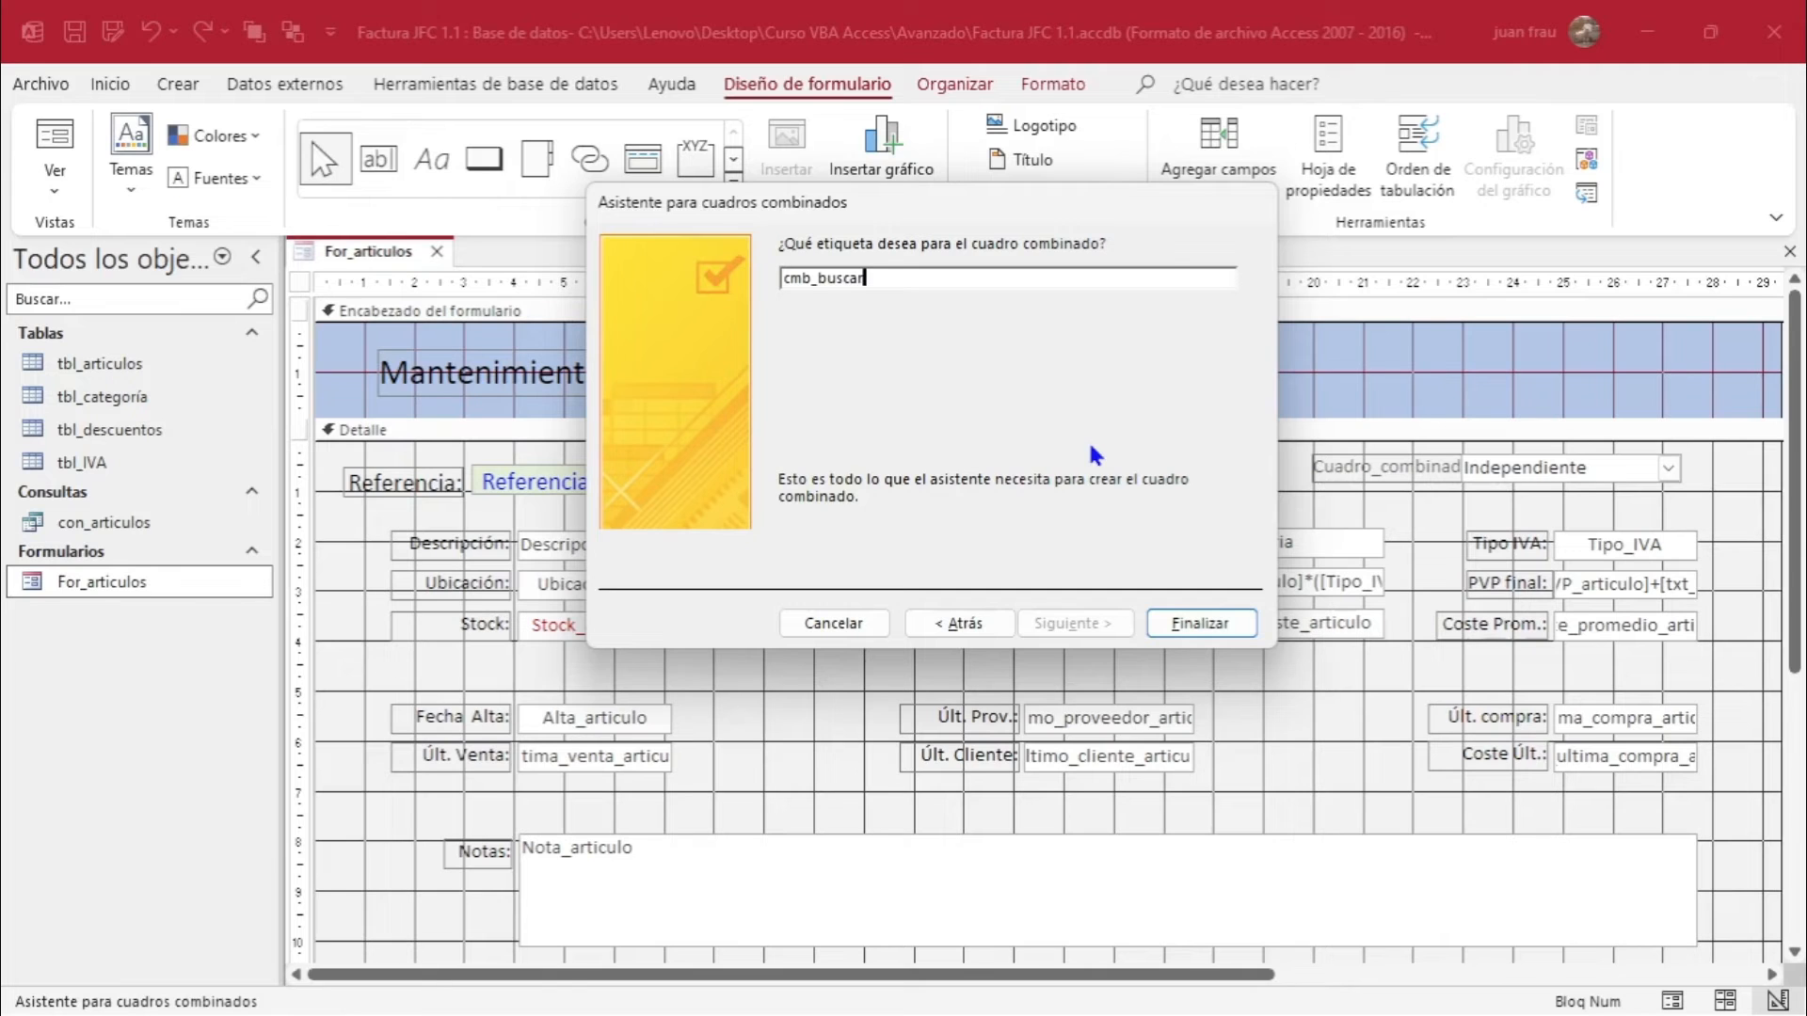
click(1174, 618)
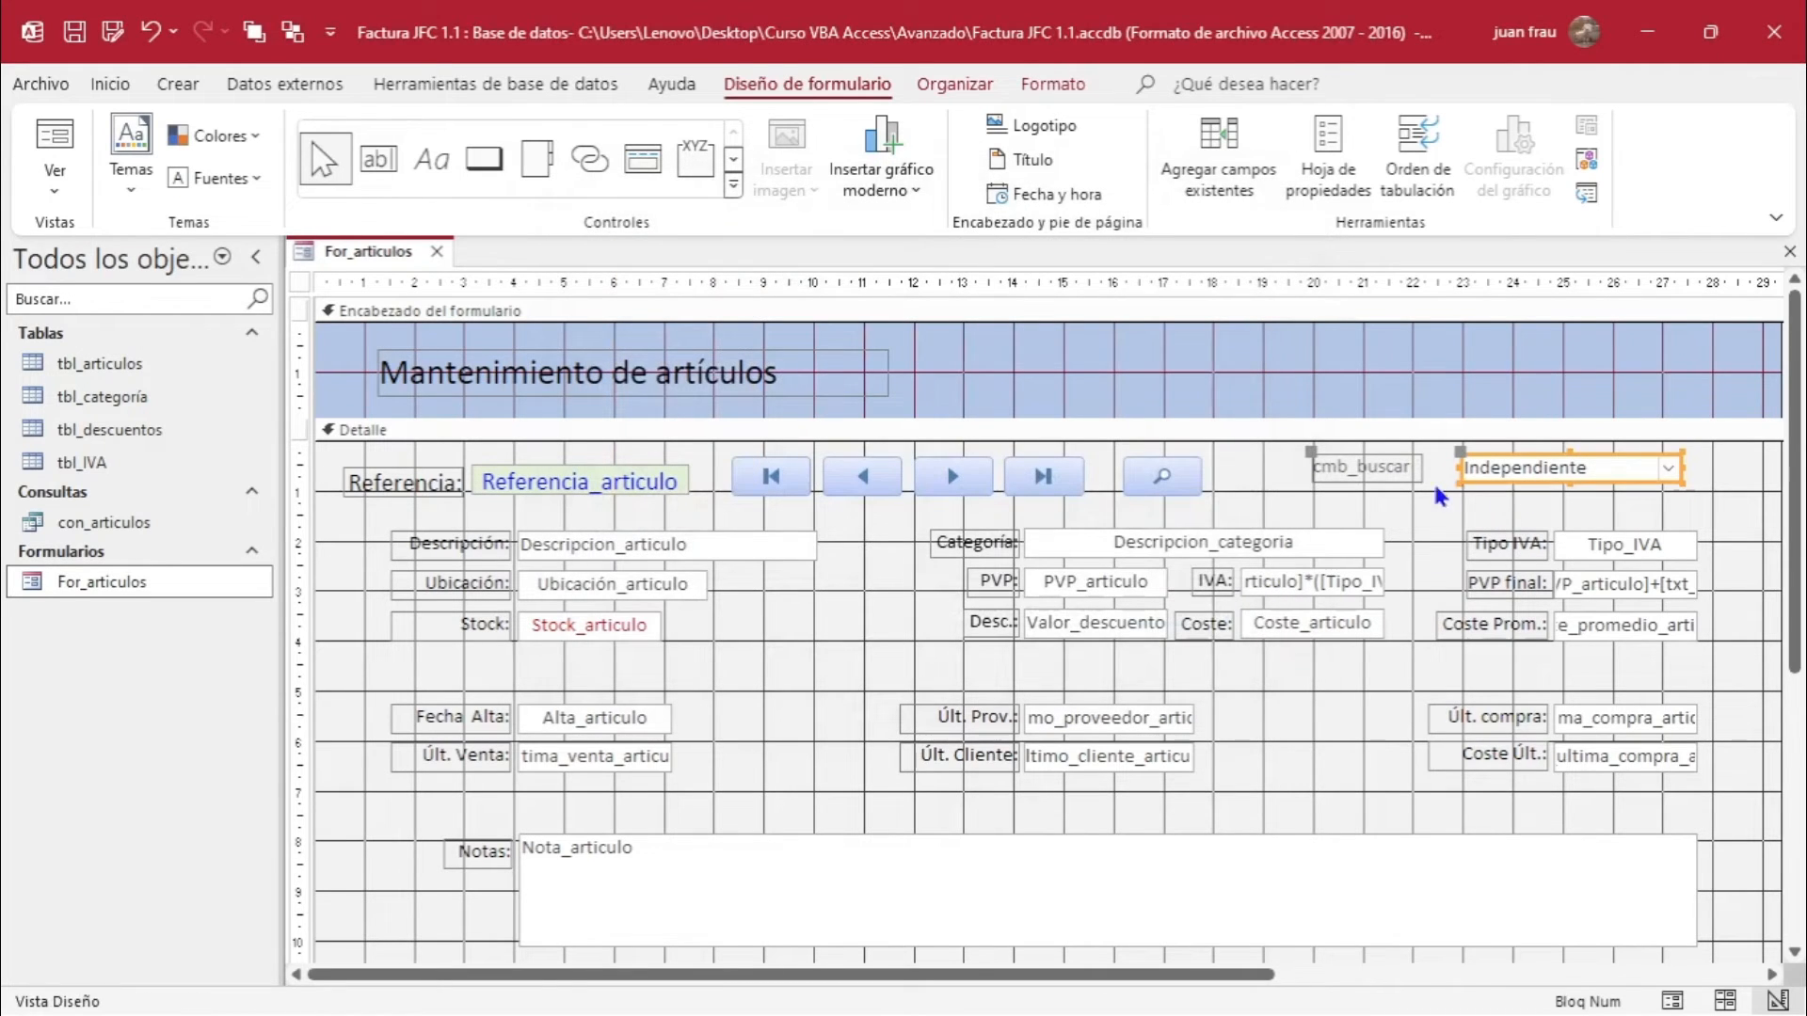
Change the combo box label's caption to "Buscar:" and align its text to the right.
click(1389, 471)
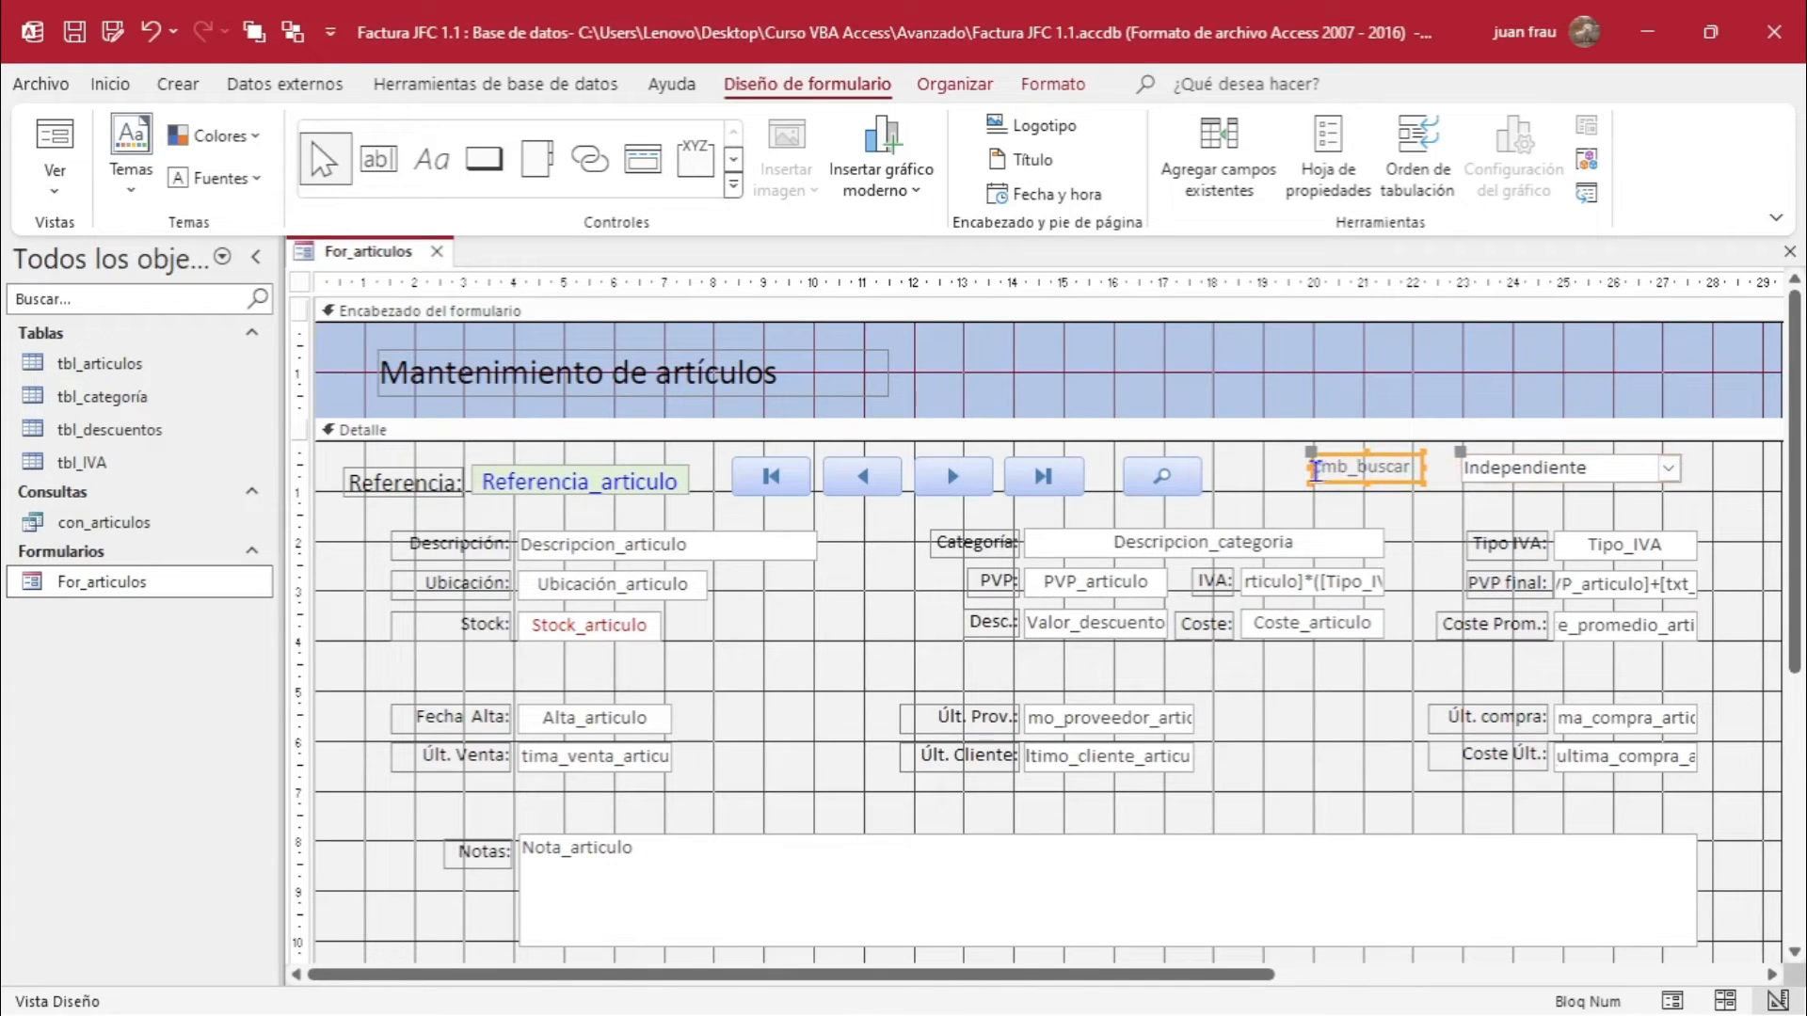
drag(1316, 467, 1425, 464)
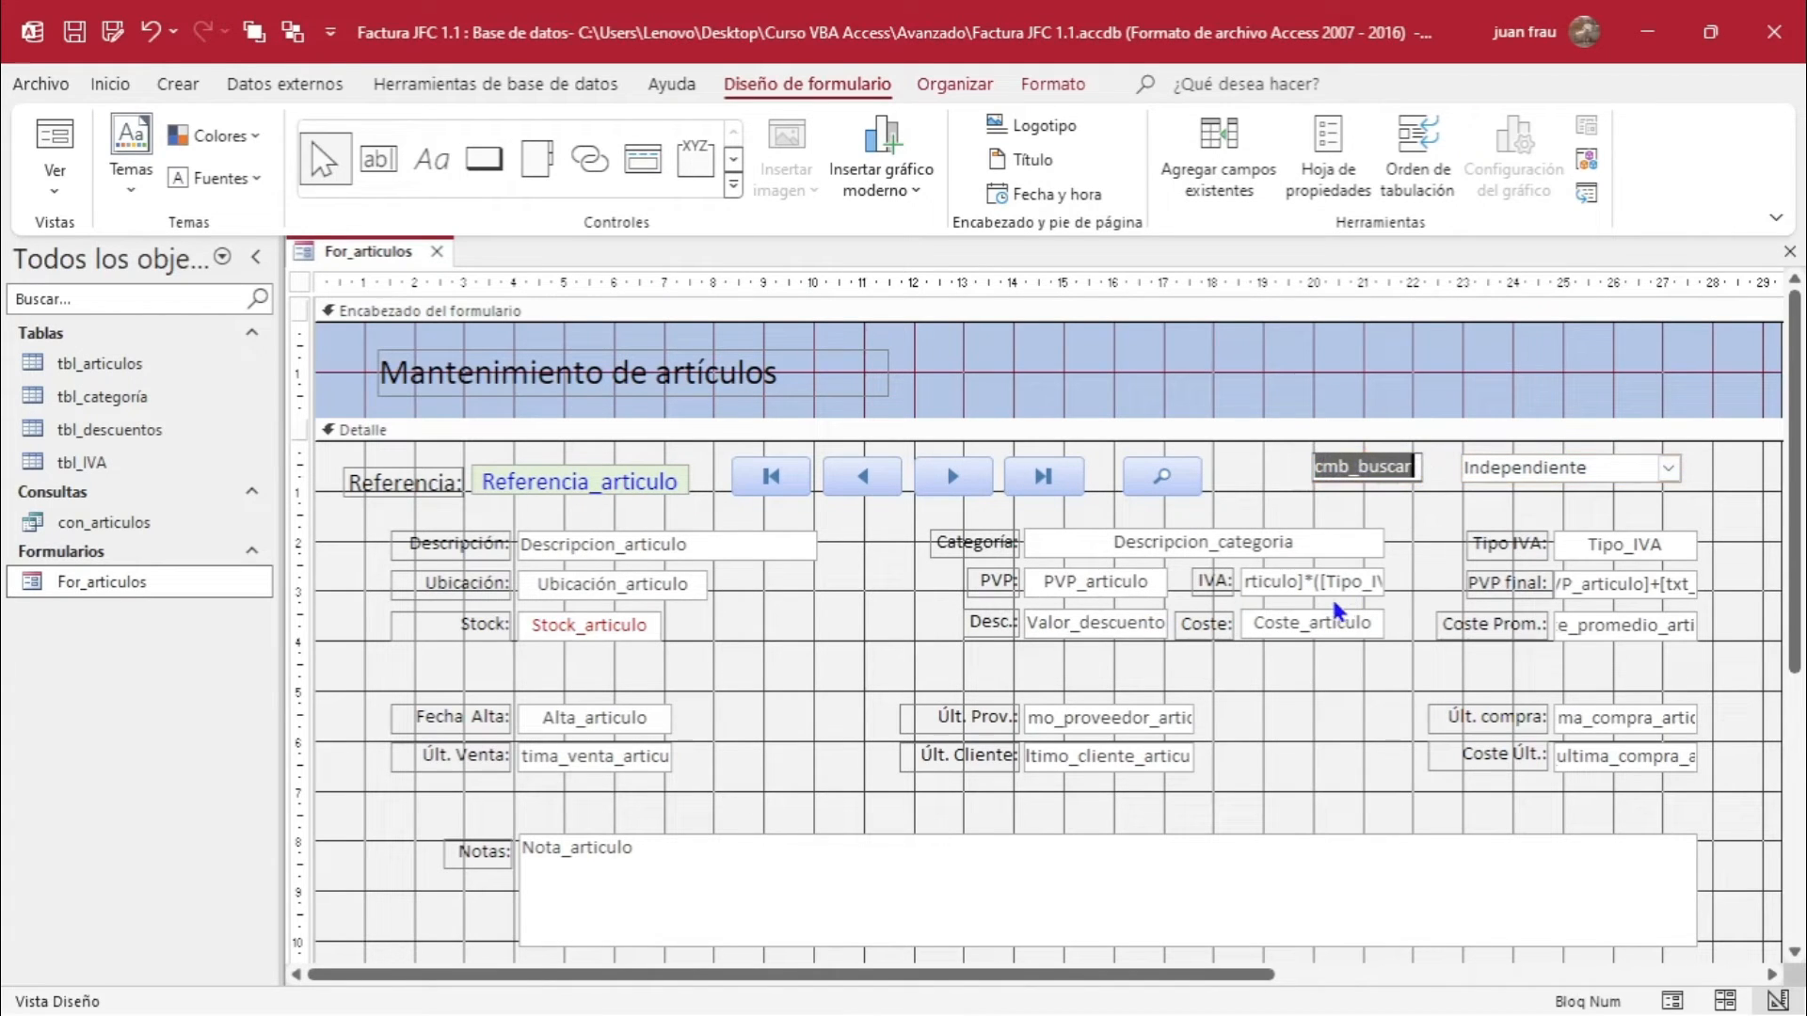
text(Buscar:)
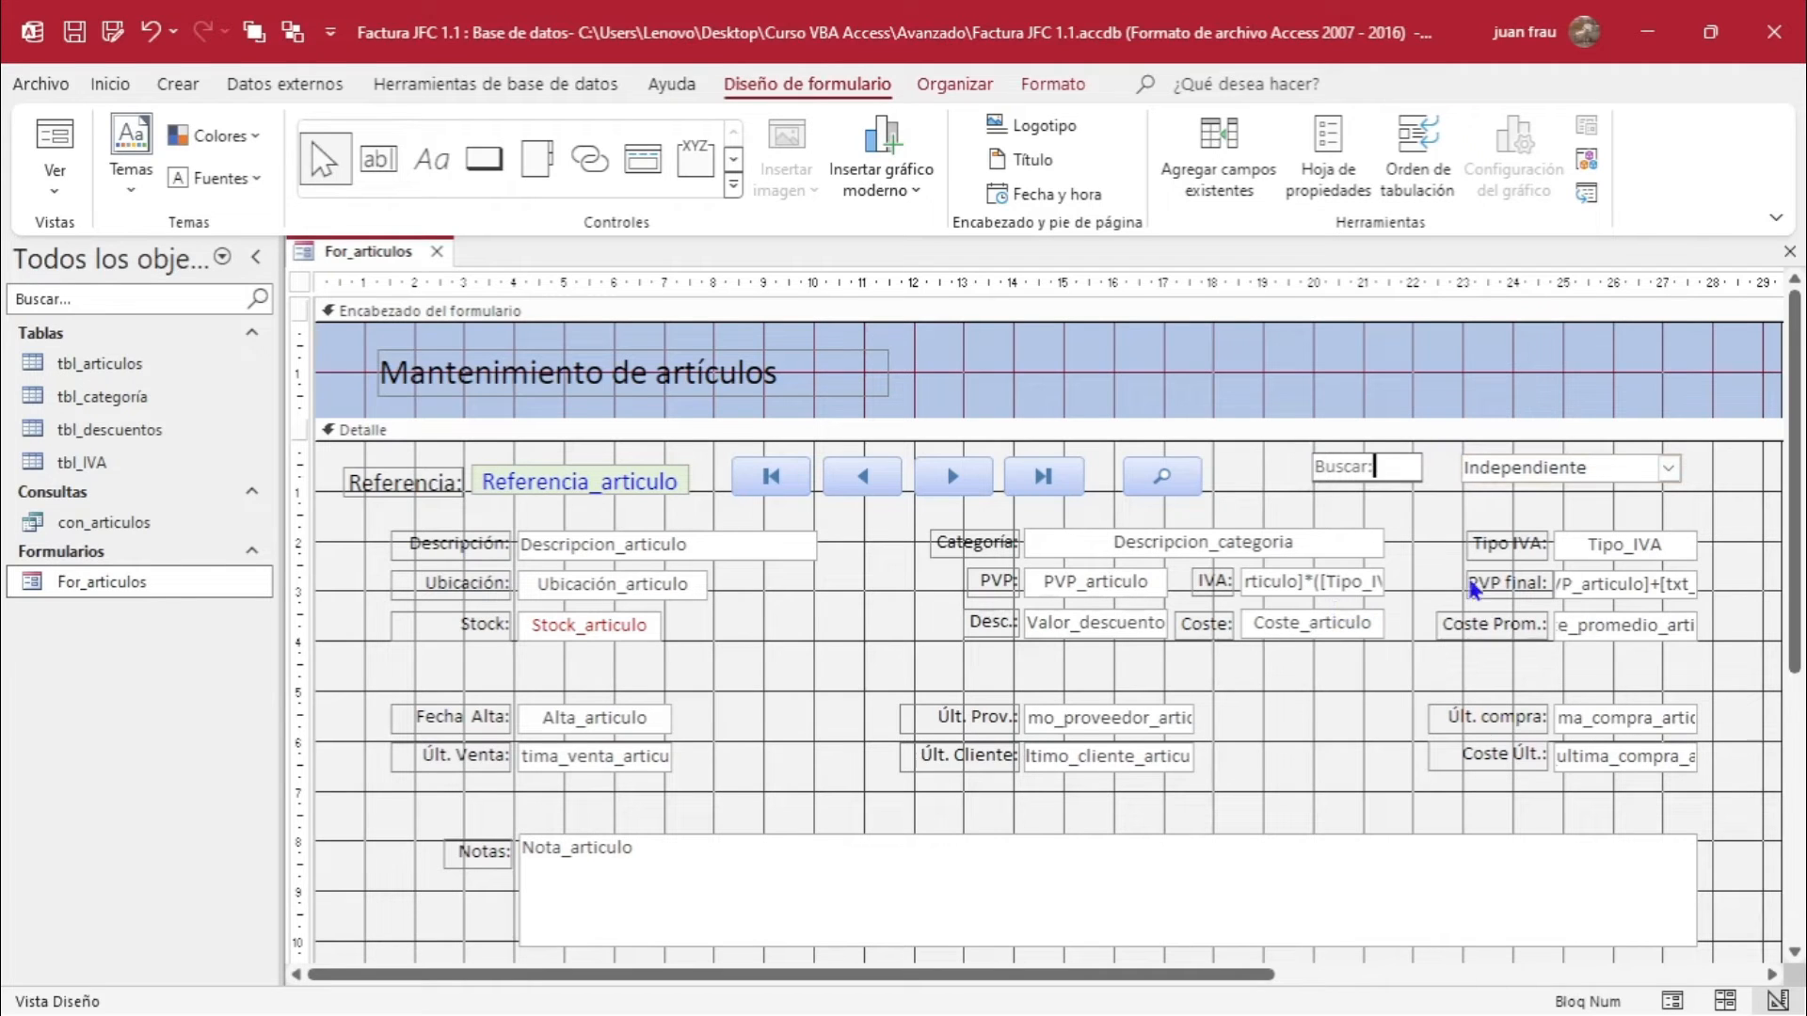
click(1413, 550)
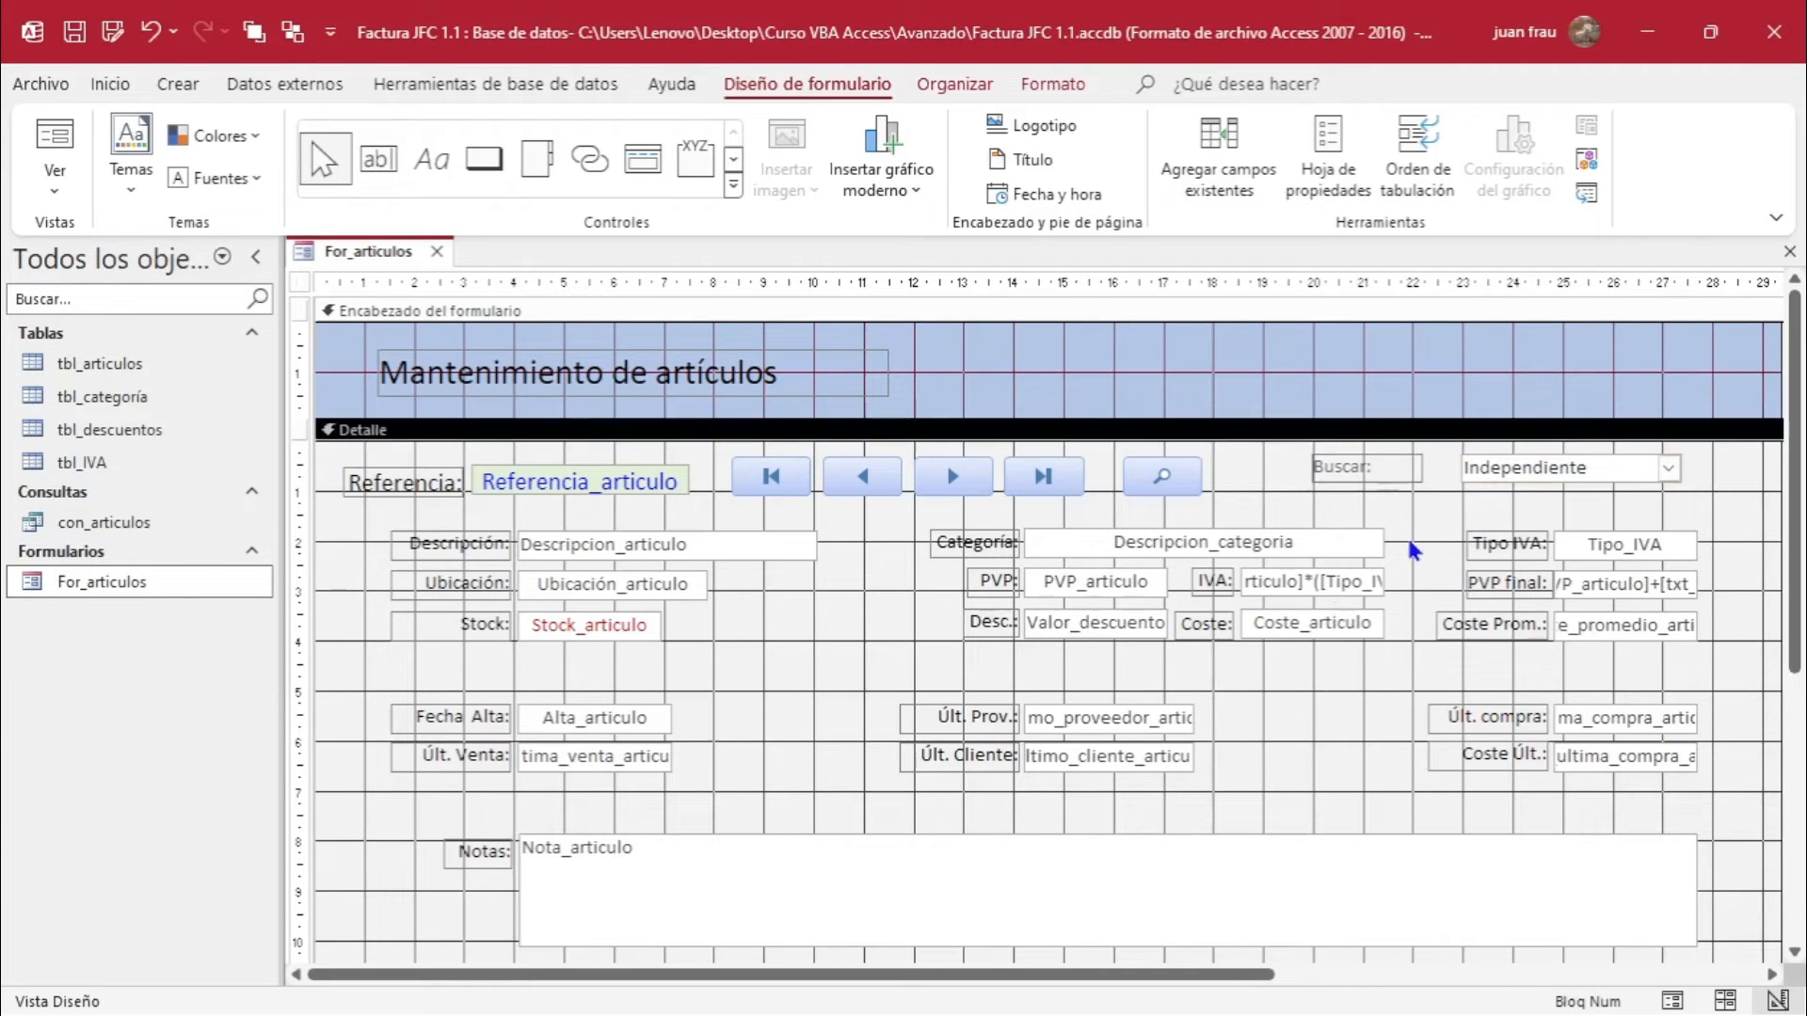
click(1390, 465)
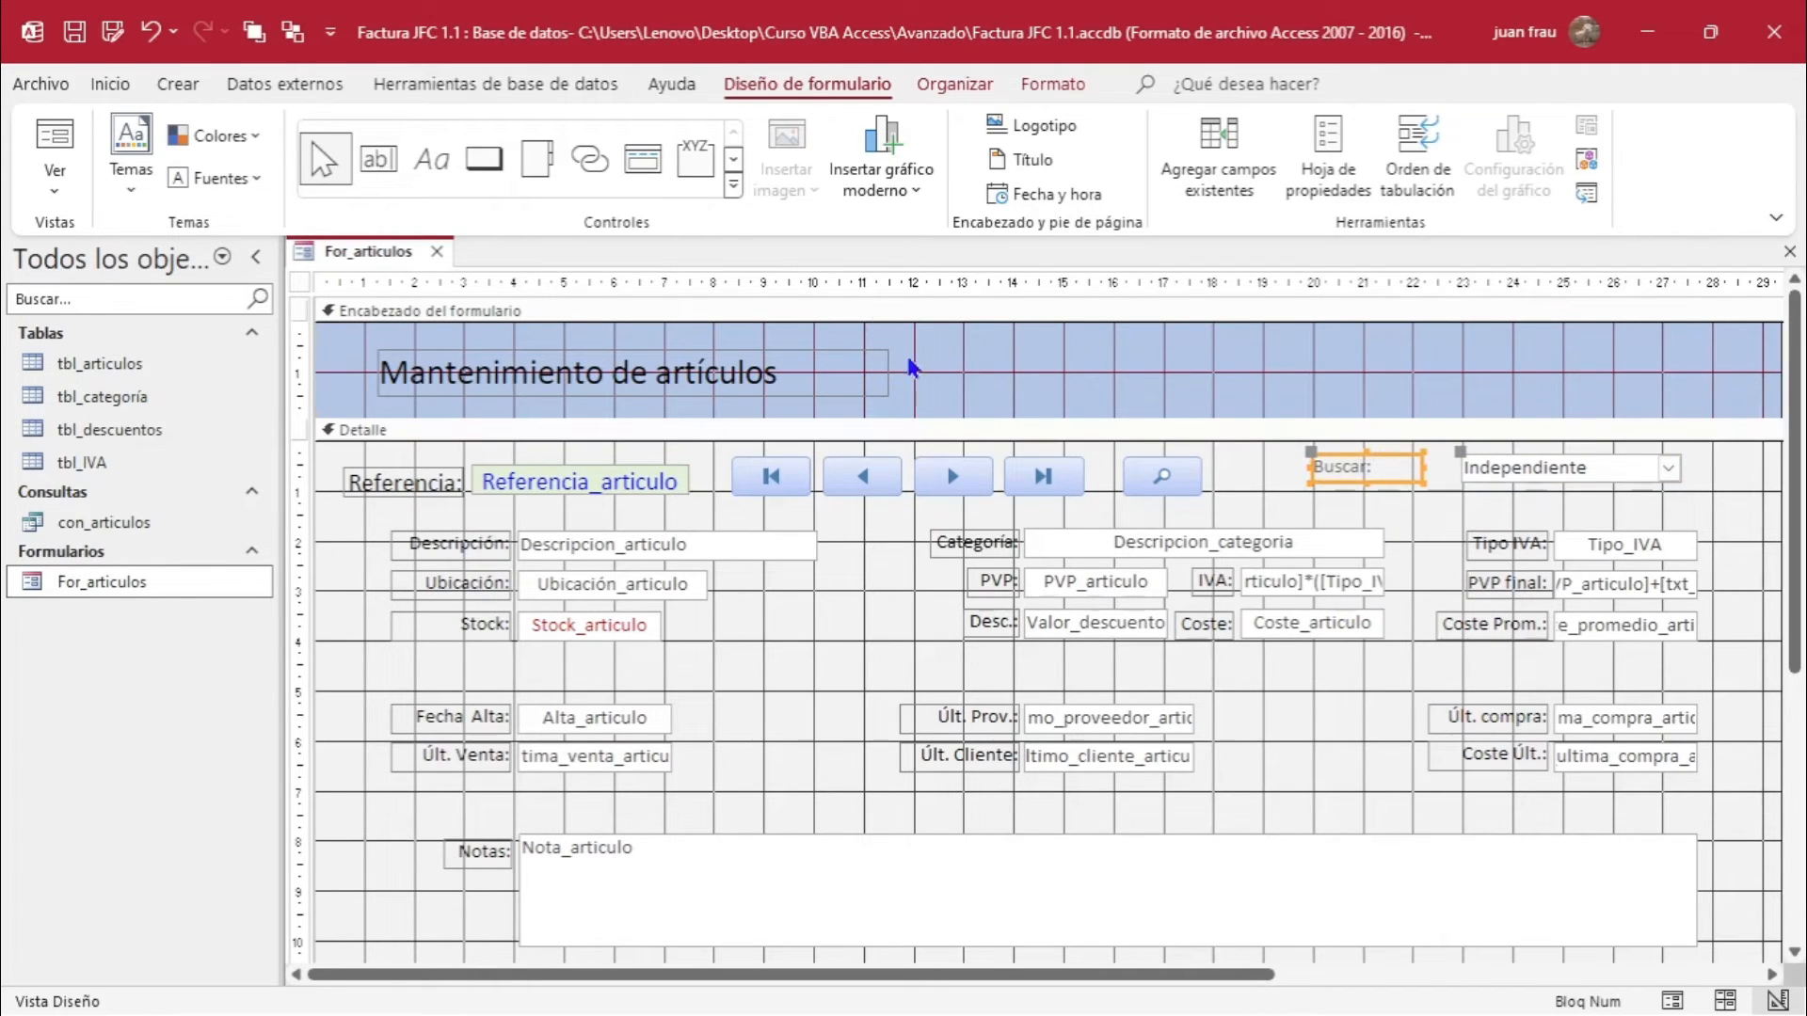
click(1045, 84)
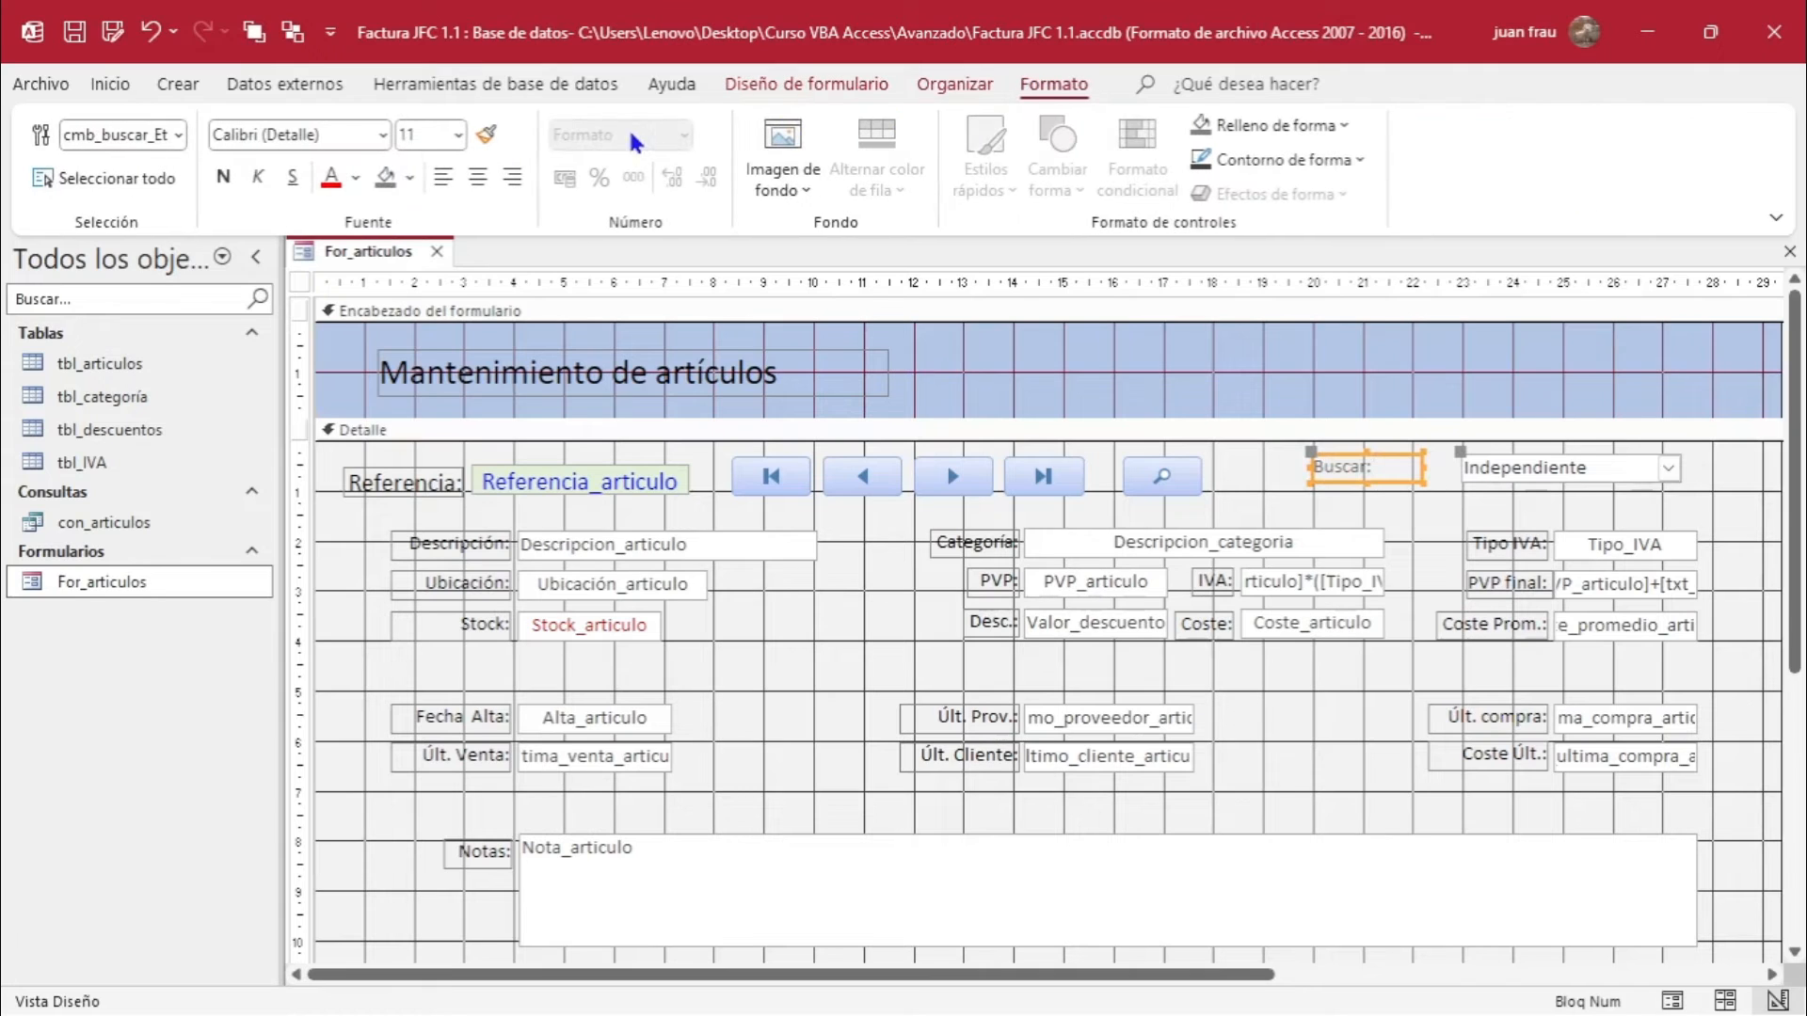
click(511, 178)
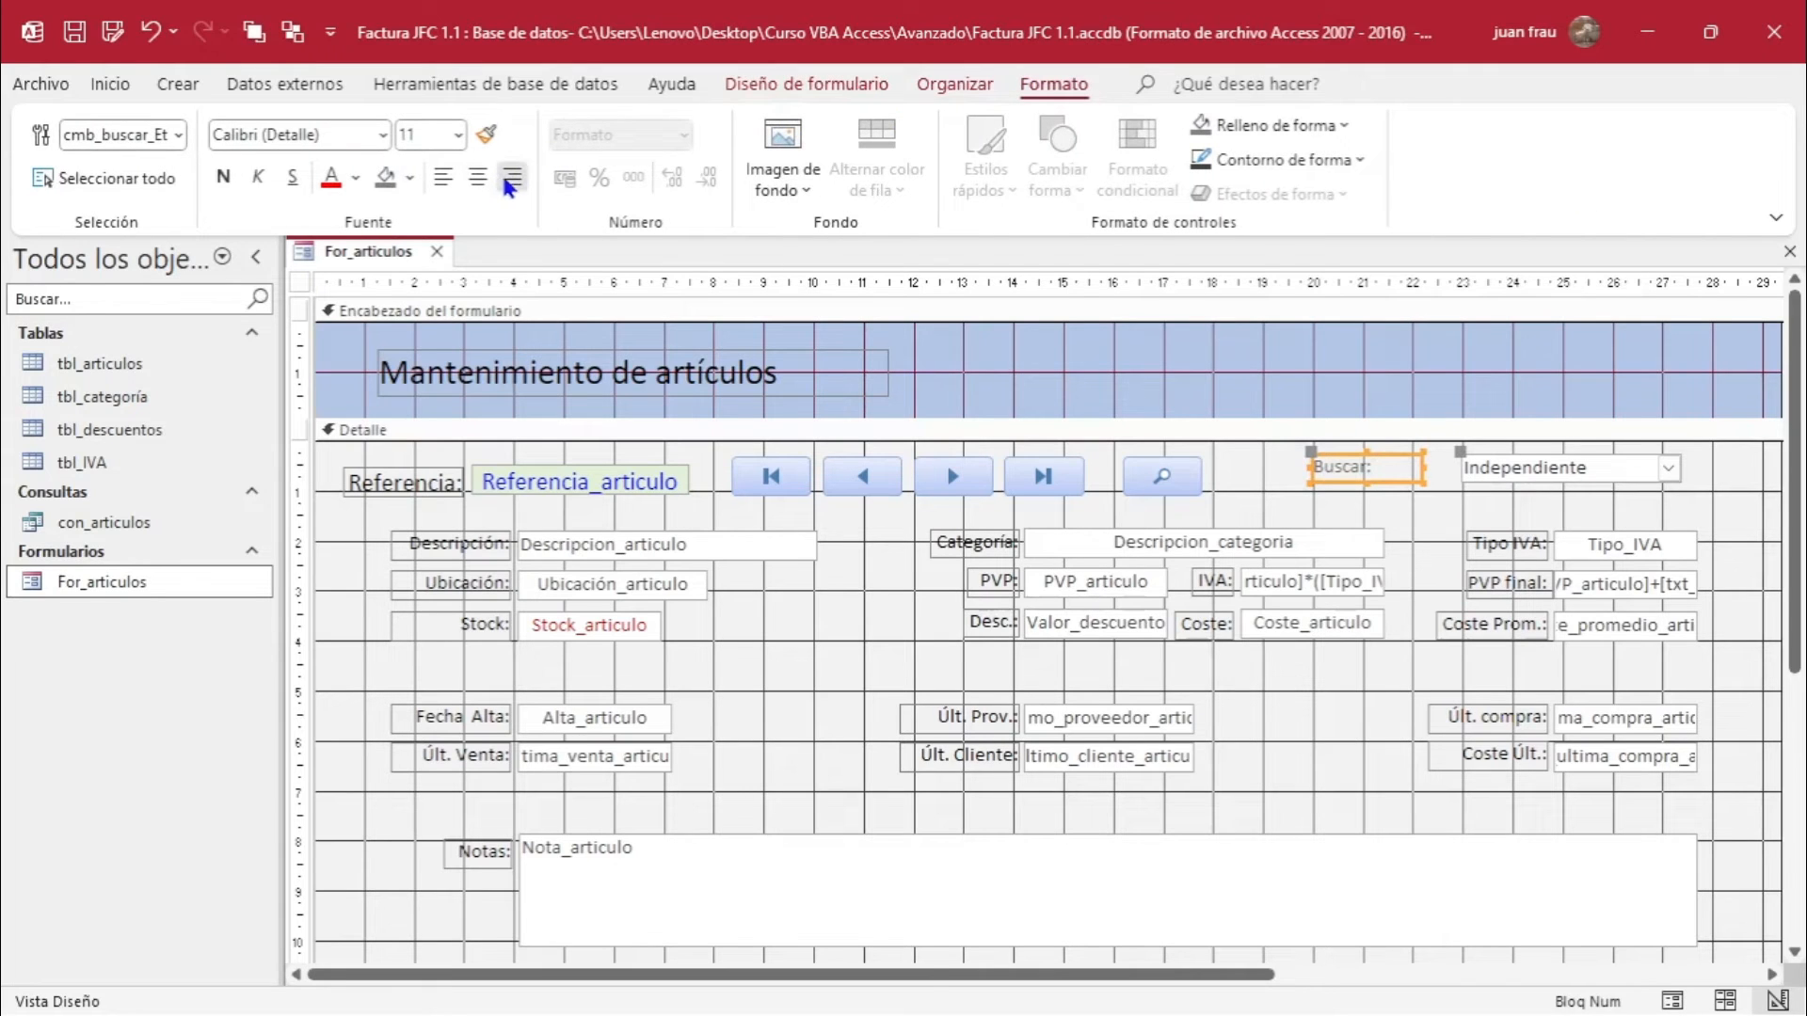
Place the combo box directly beside its Buscar label and move both closer to the search button.
click(1465, 498)
click(1487, 468)
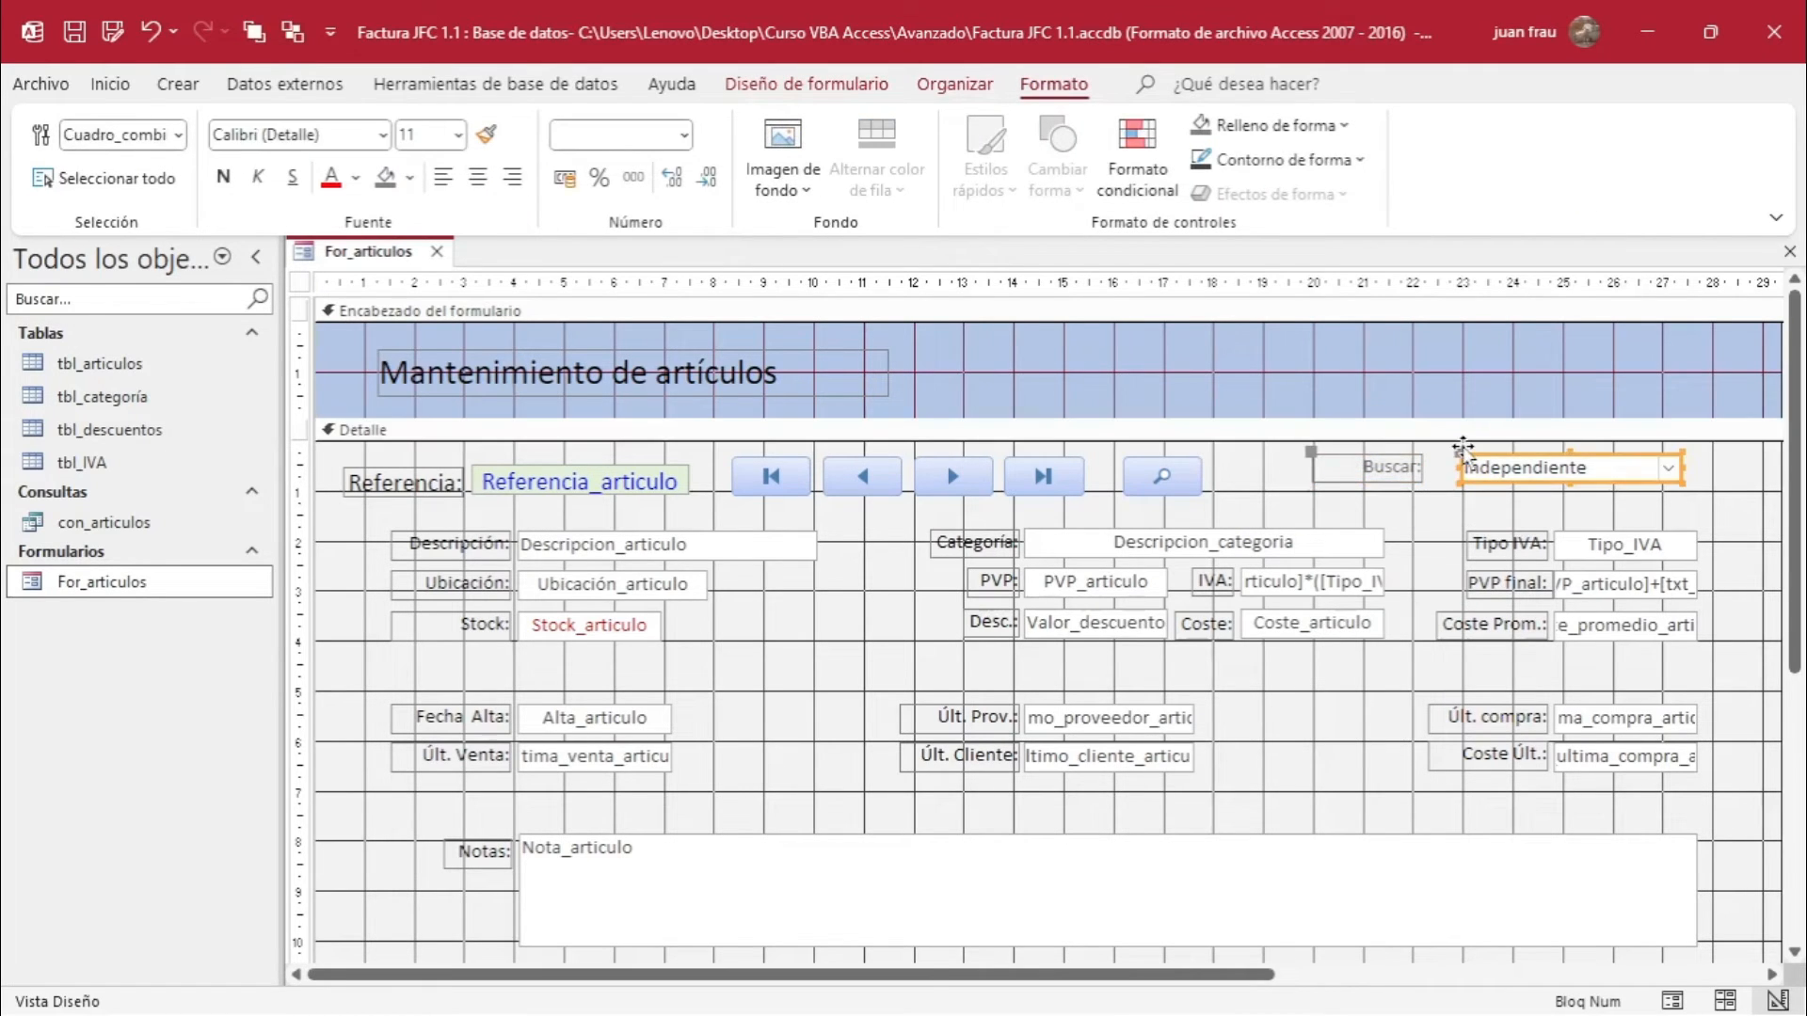
drag(1457, 445, 1431, 446)
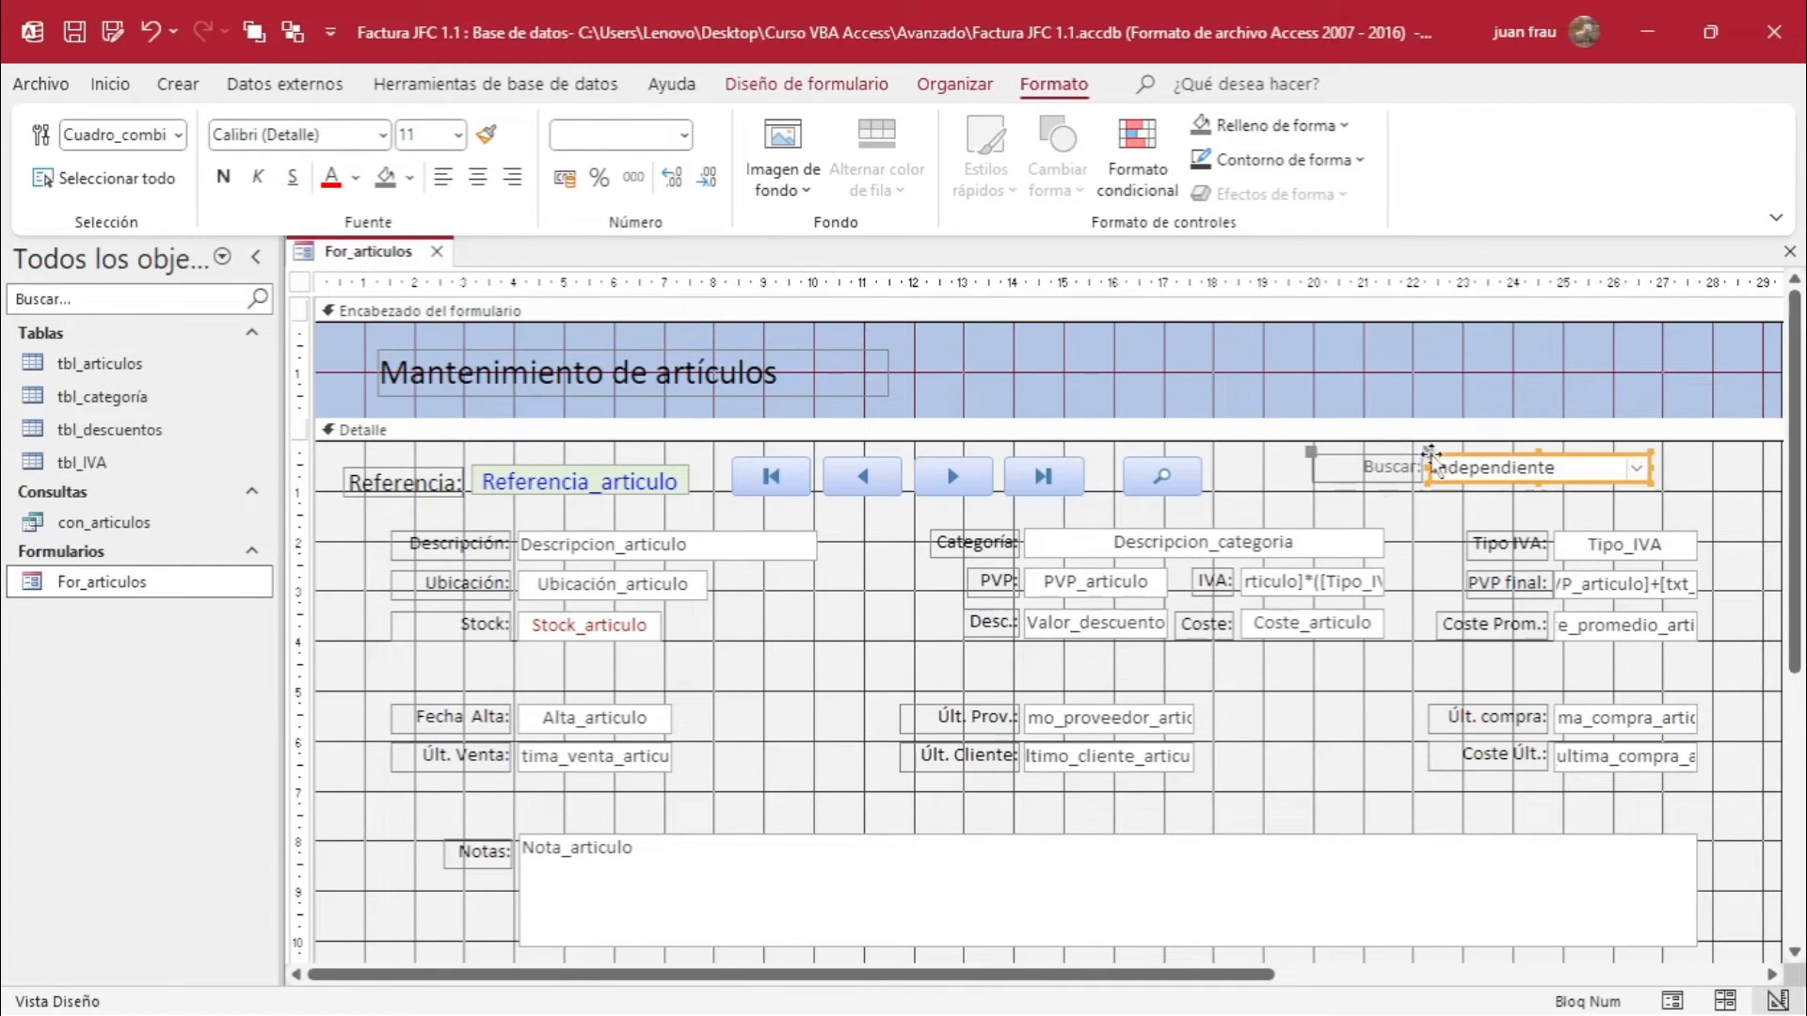
click(1413, 524)
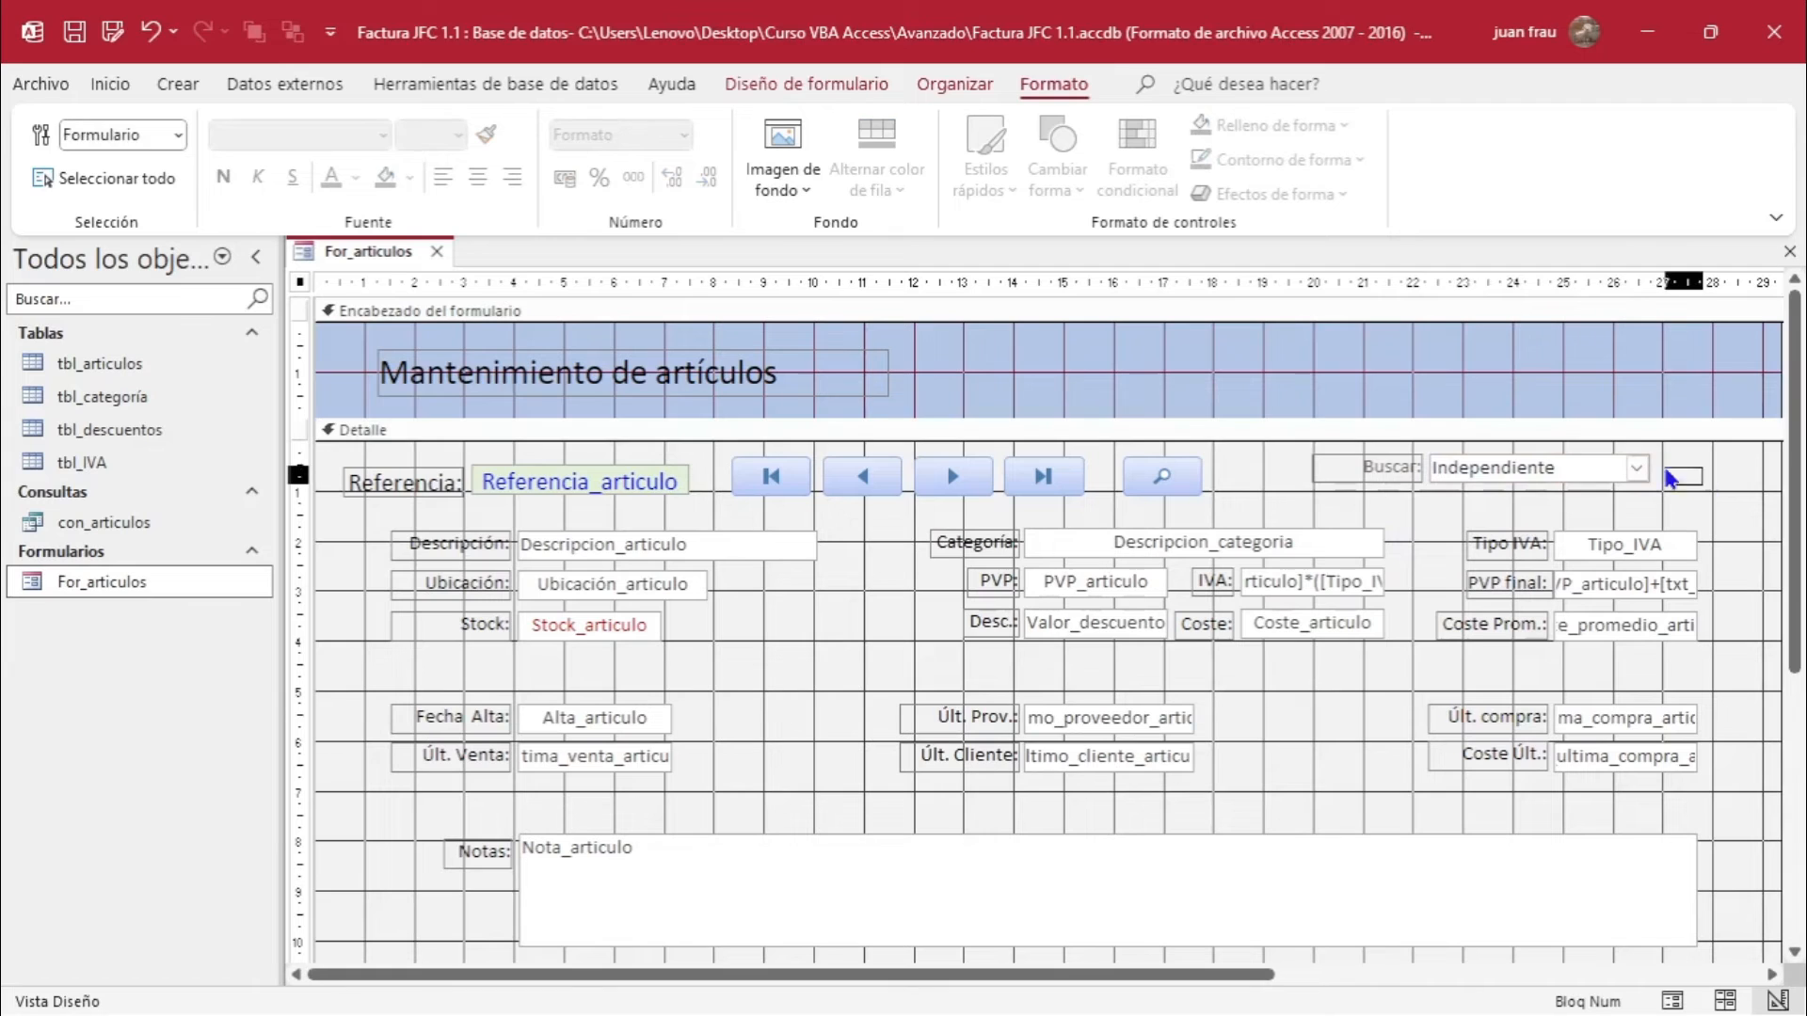
drag(1685, 489, 1416, 486)
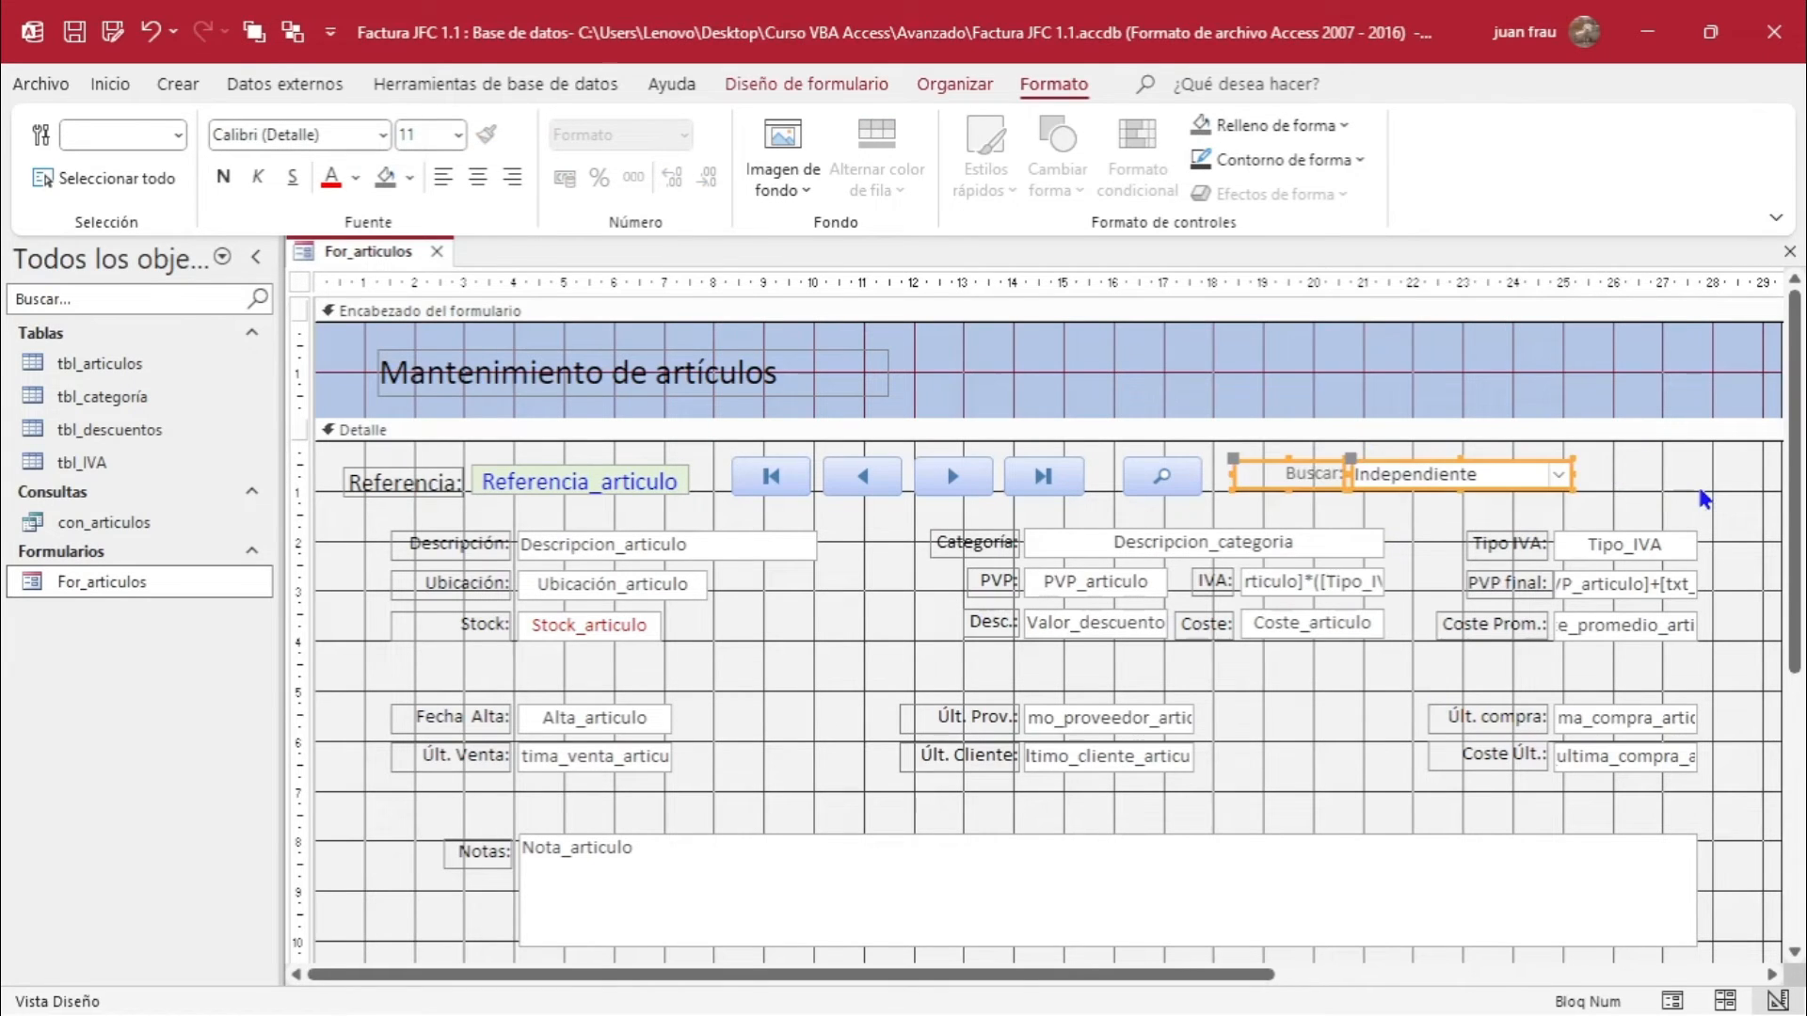
click(1657, 500)
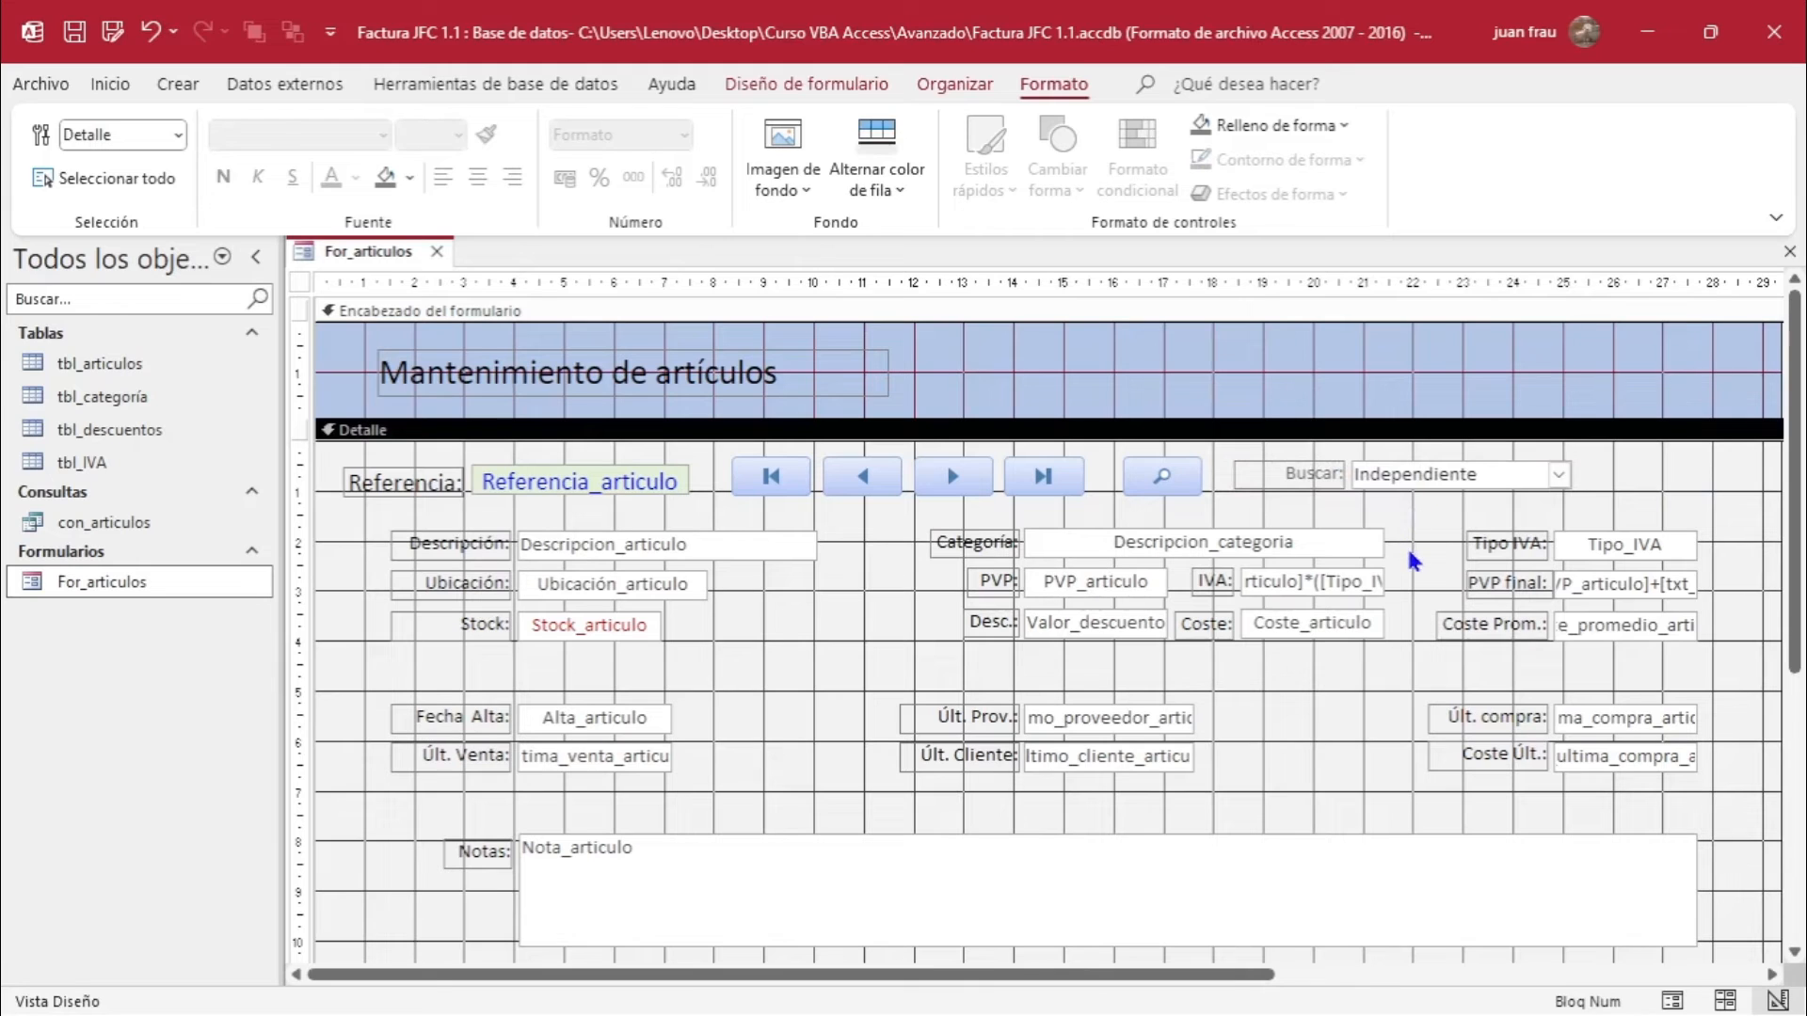
Save the form and display it in form view.
click(78, 37)
click(129, 91)
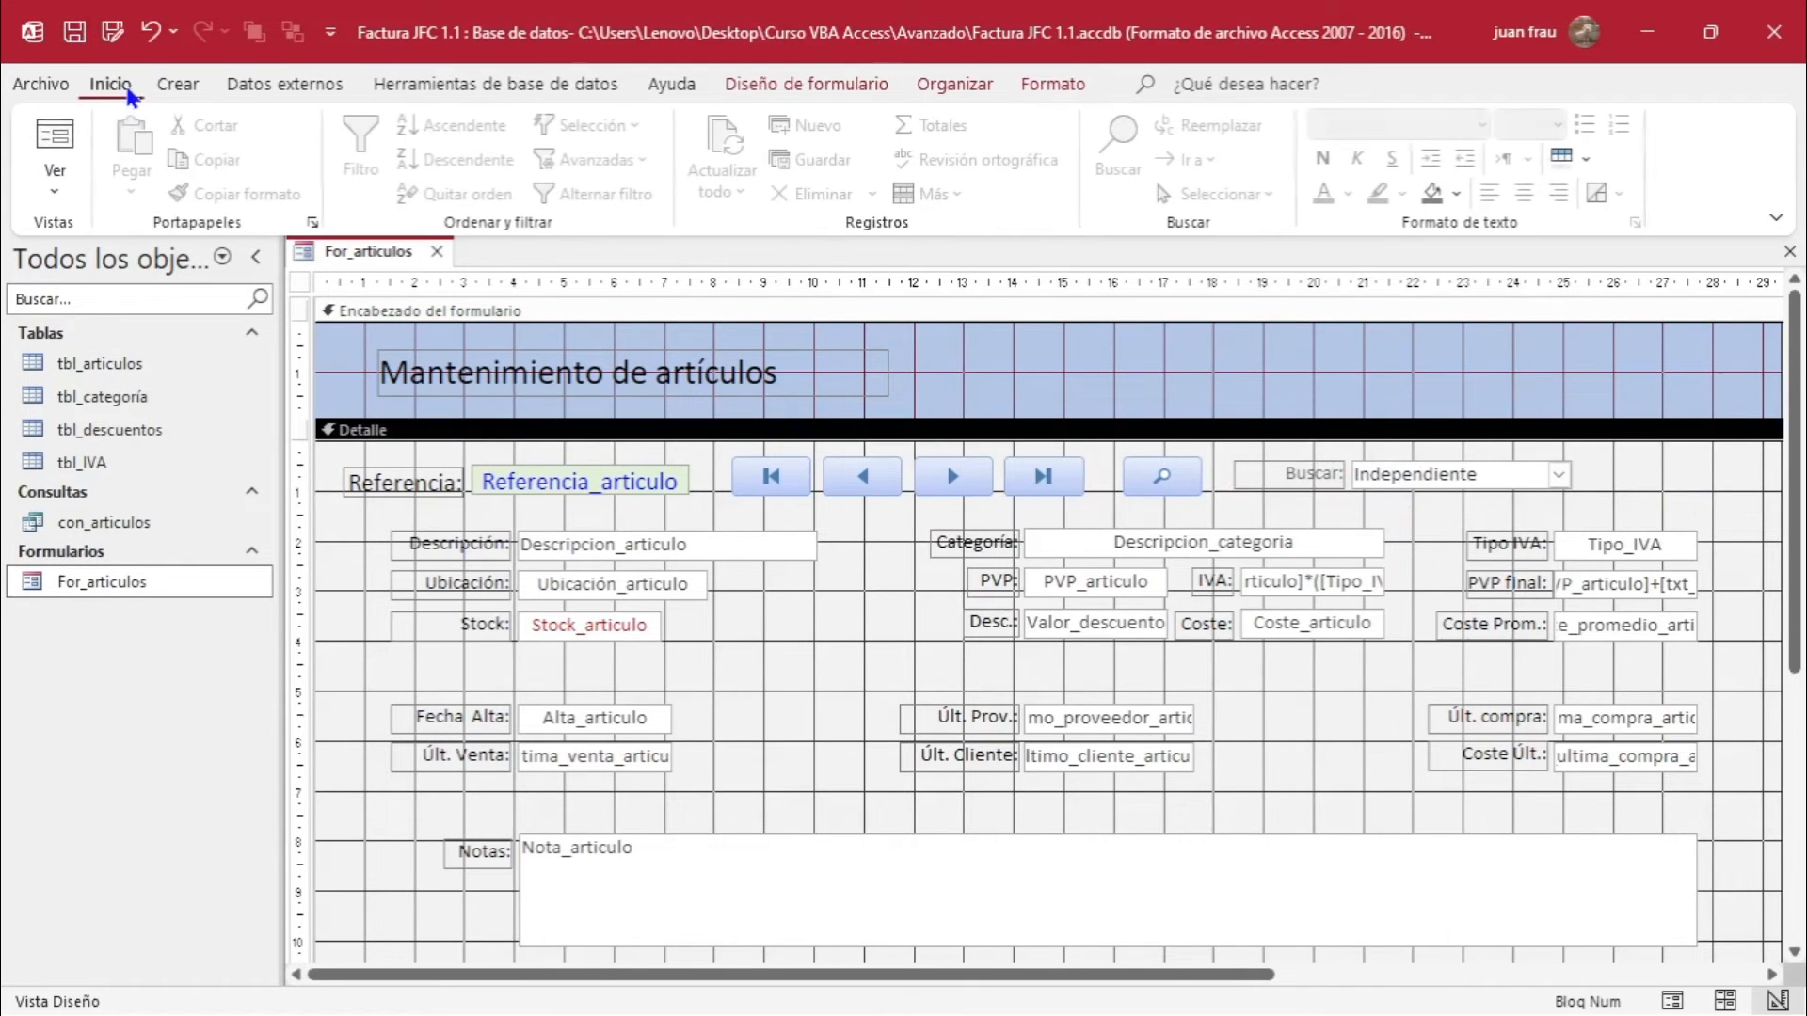
click(55, 137)
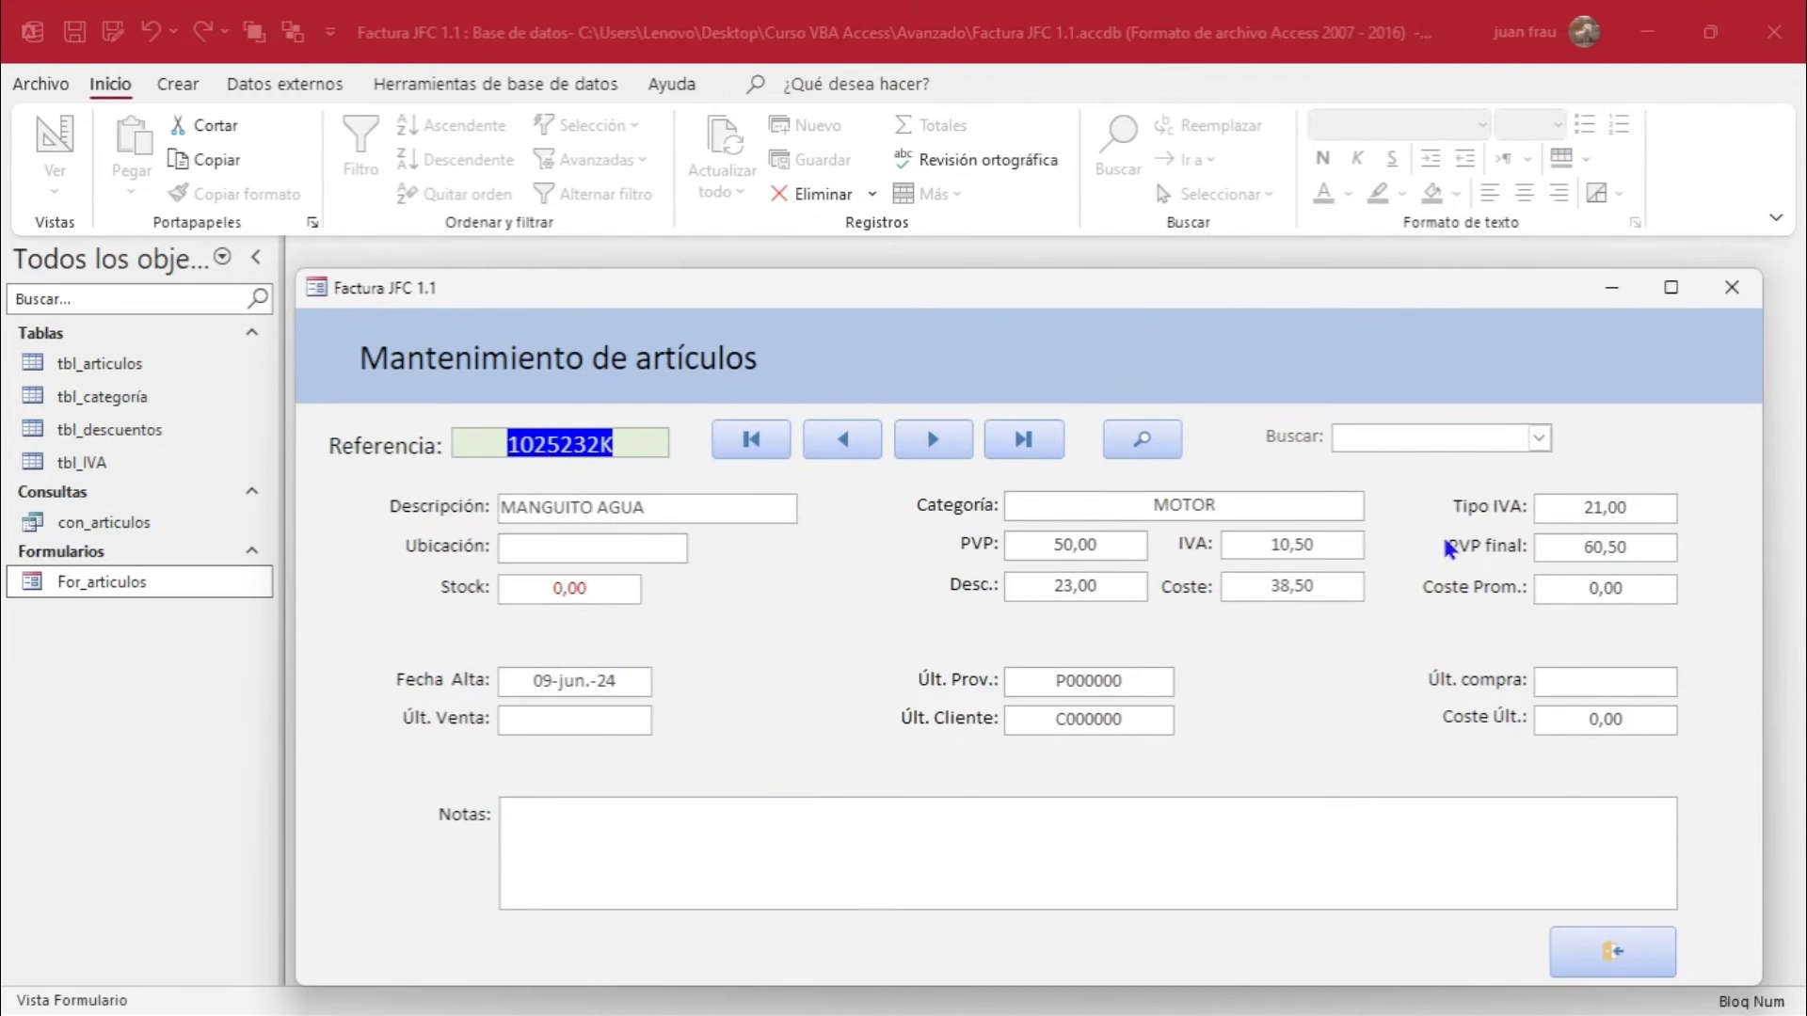
Test the Buscar combo box by choosing article 1010121K and article 4010101M.
click(1540, 439)
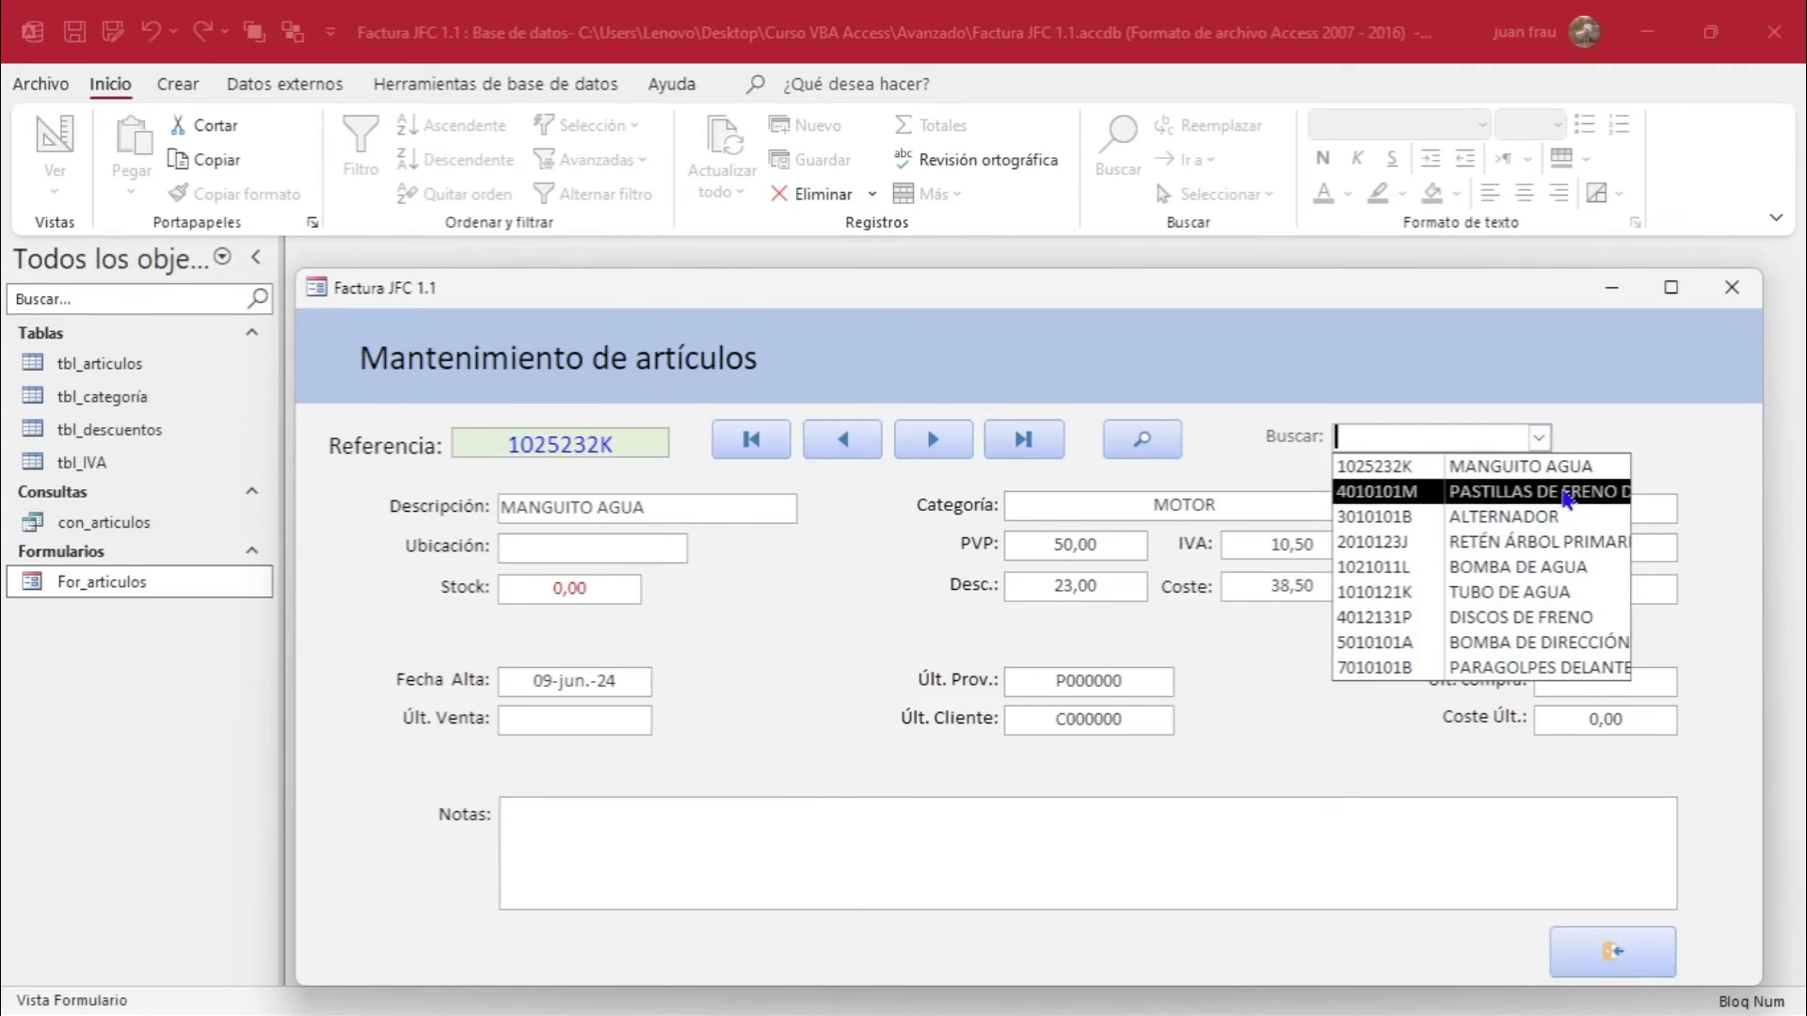
click(1367, 598)
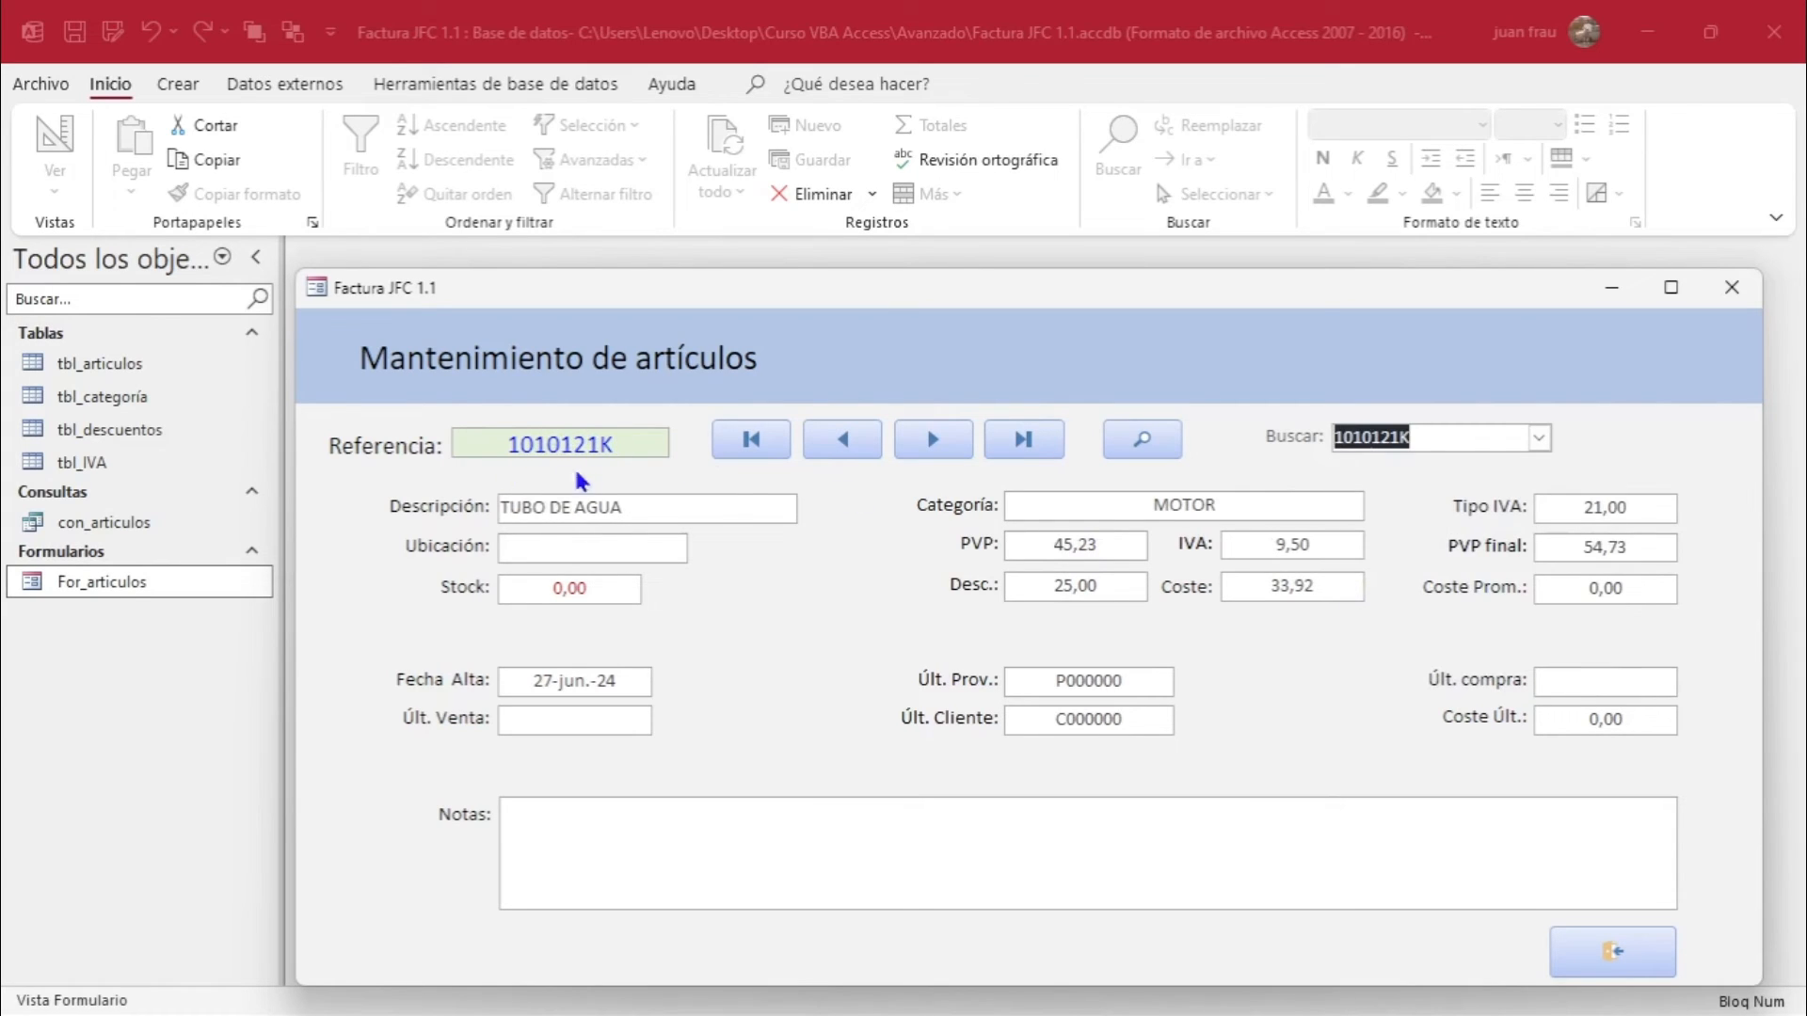
click(1540, 439)
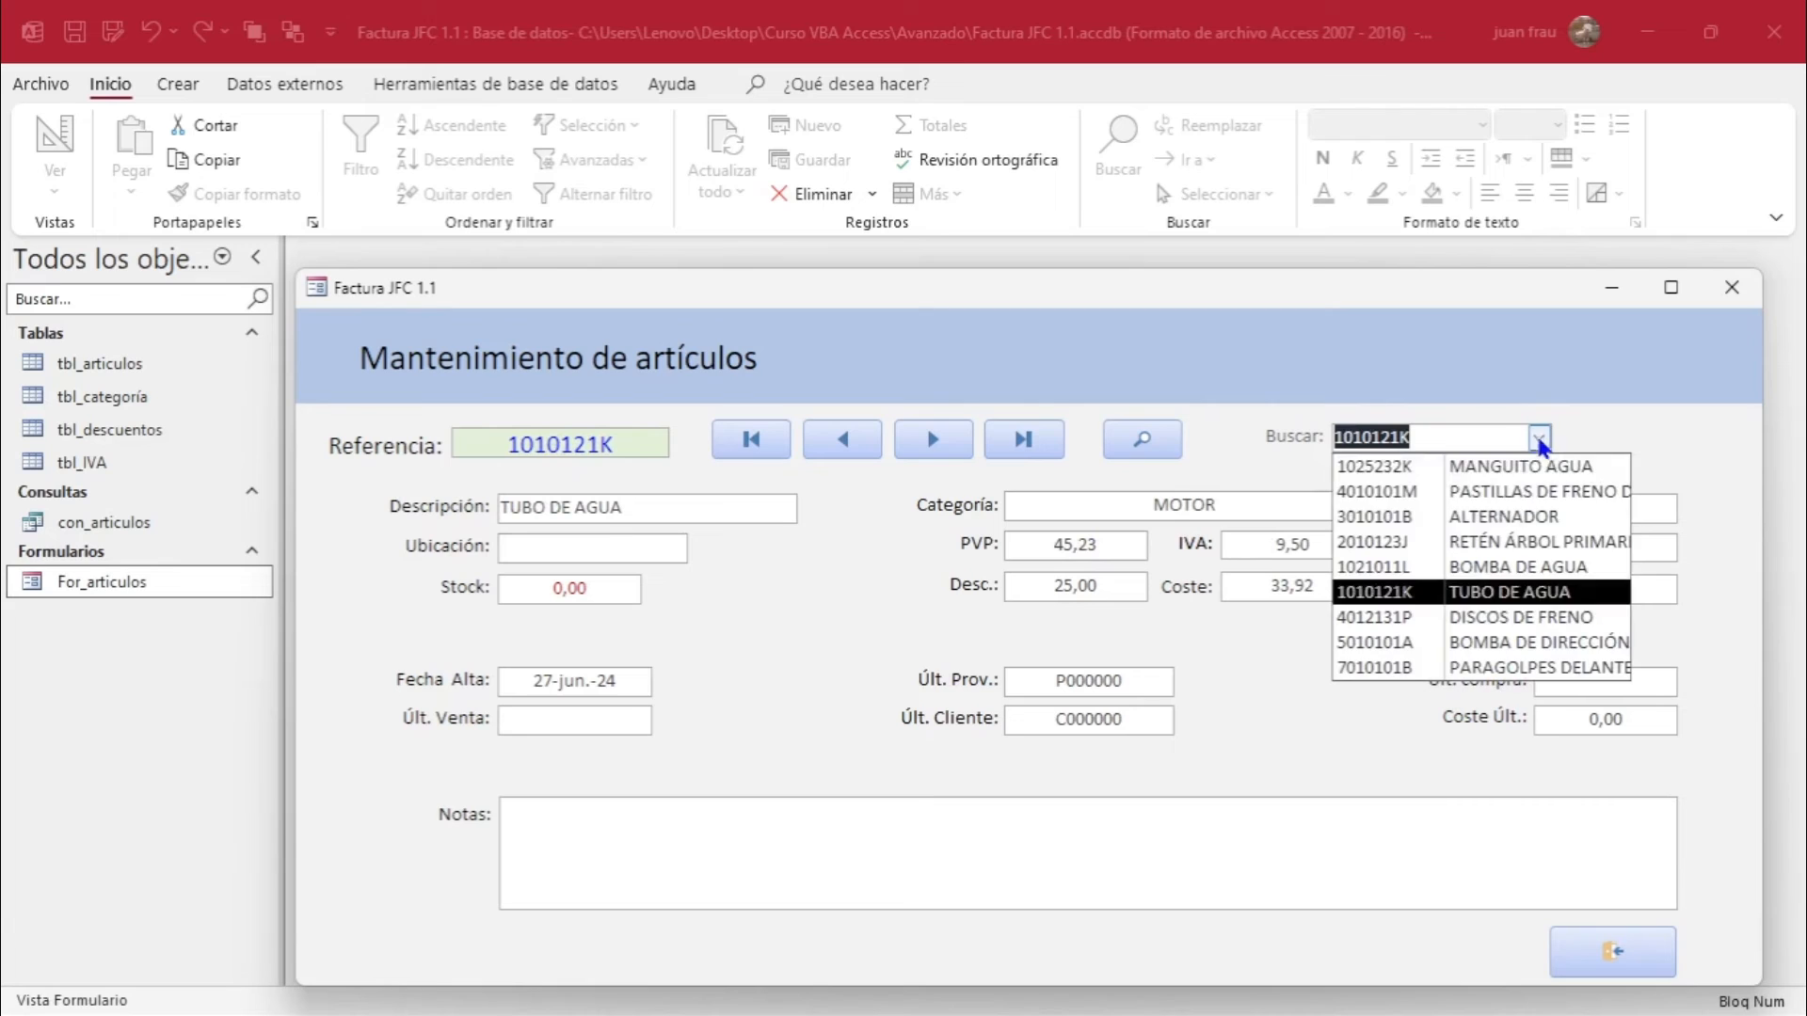
click(1437, 503)
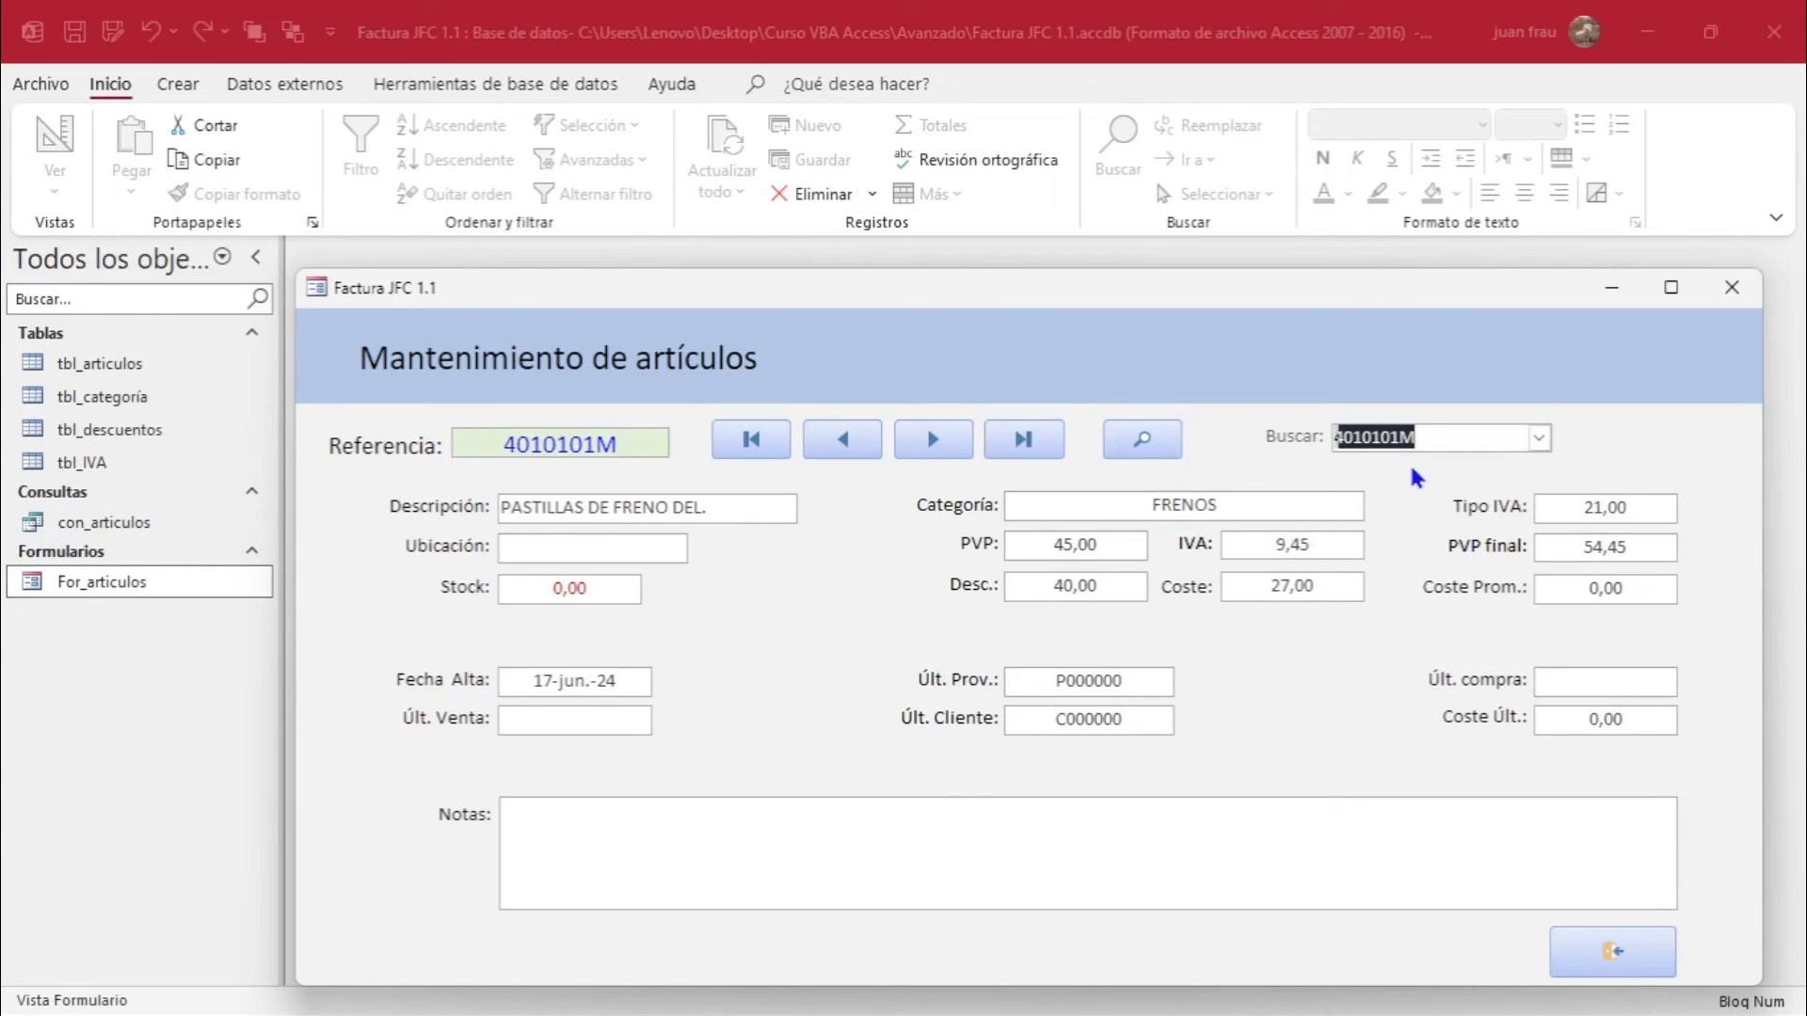
Test autocompletion in the Buscar combo box by replacing its reference with 5 and showing the article list.
click(1540, 439)
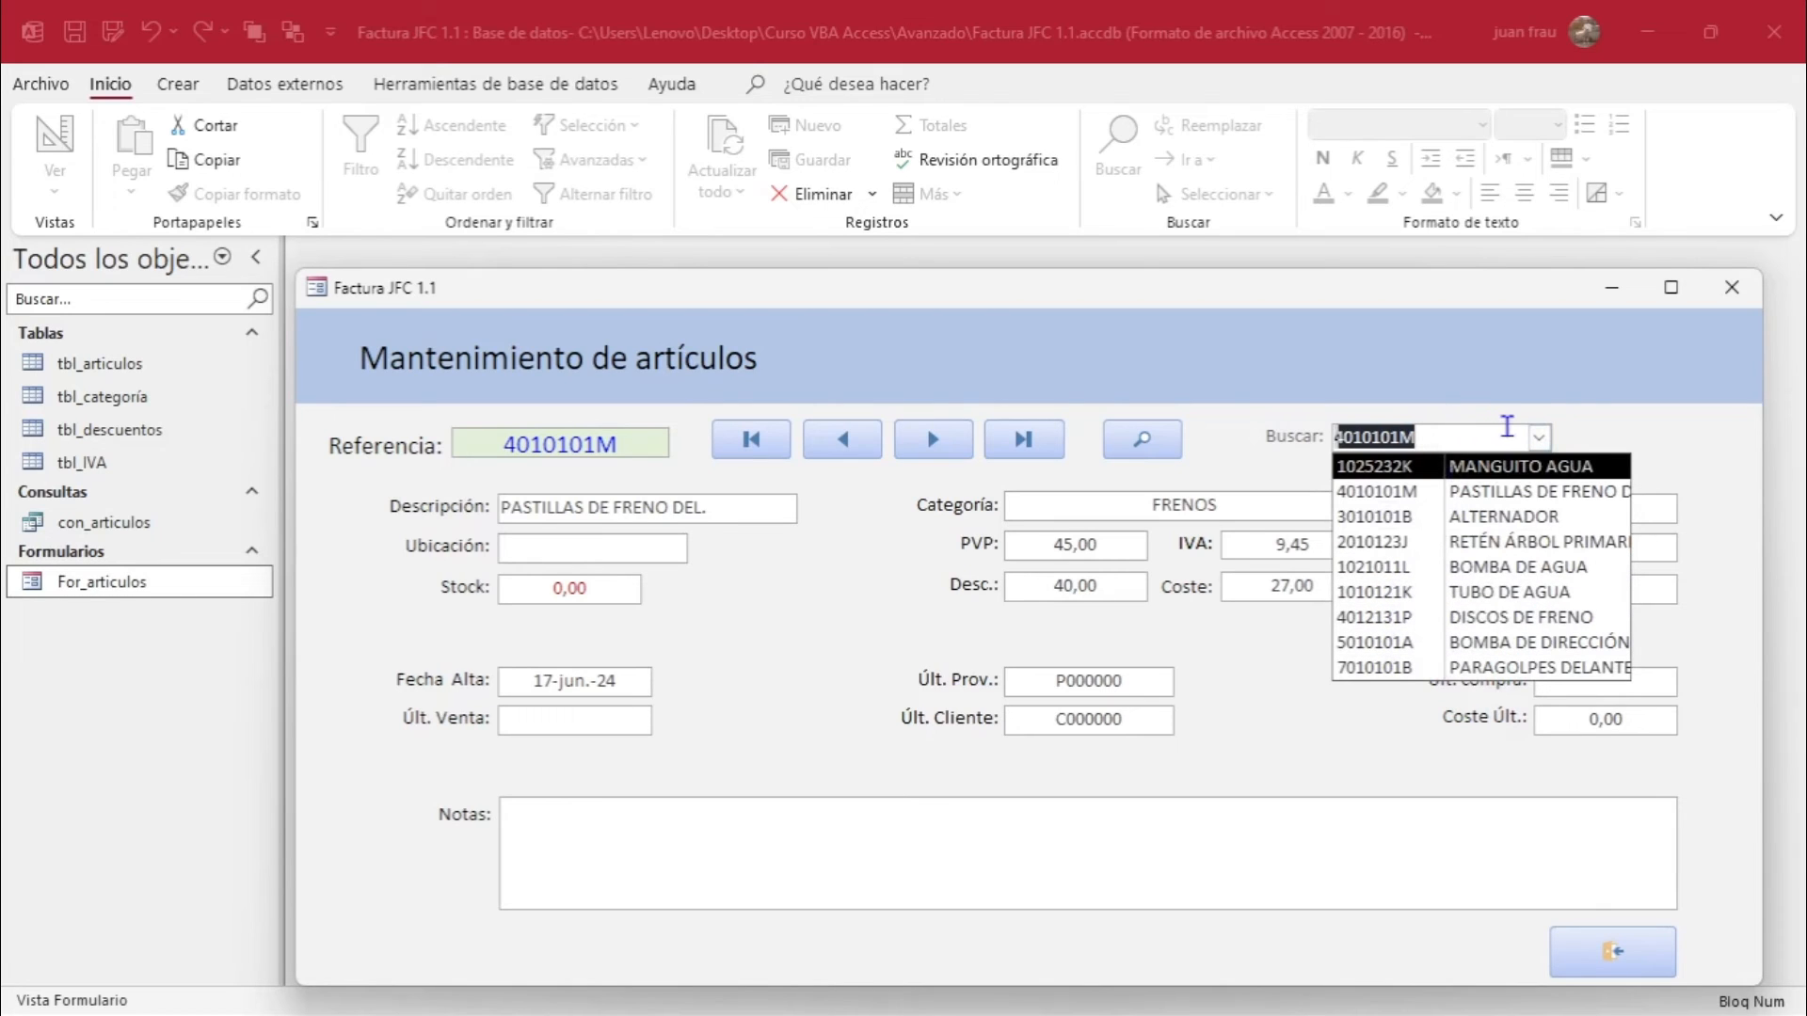
click(1507, 430)
click(1539, 438)
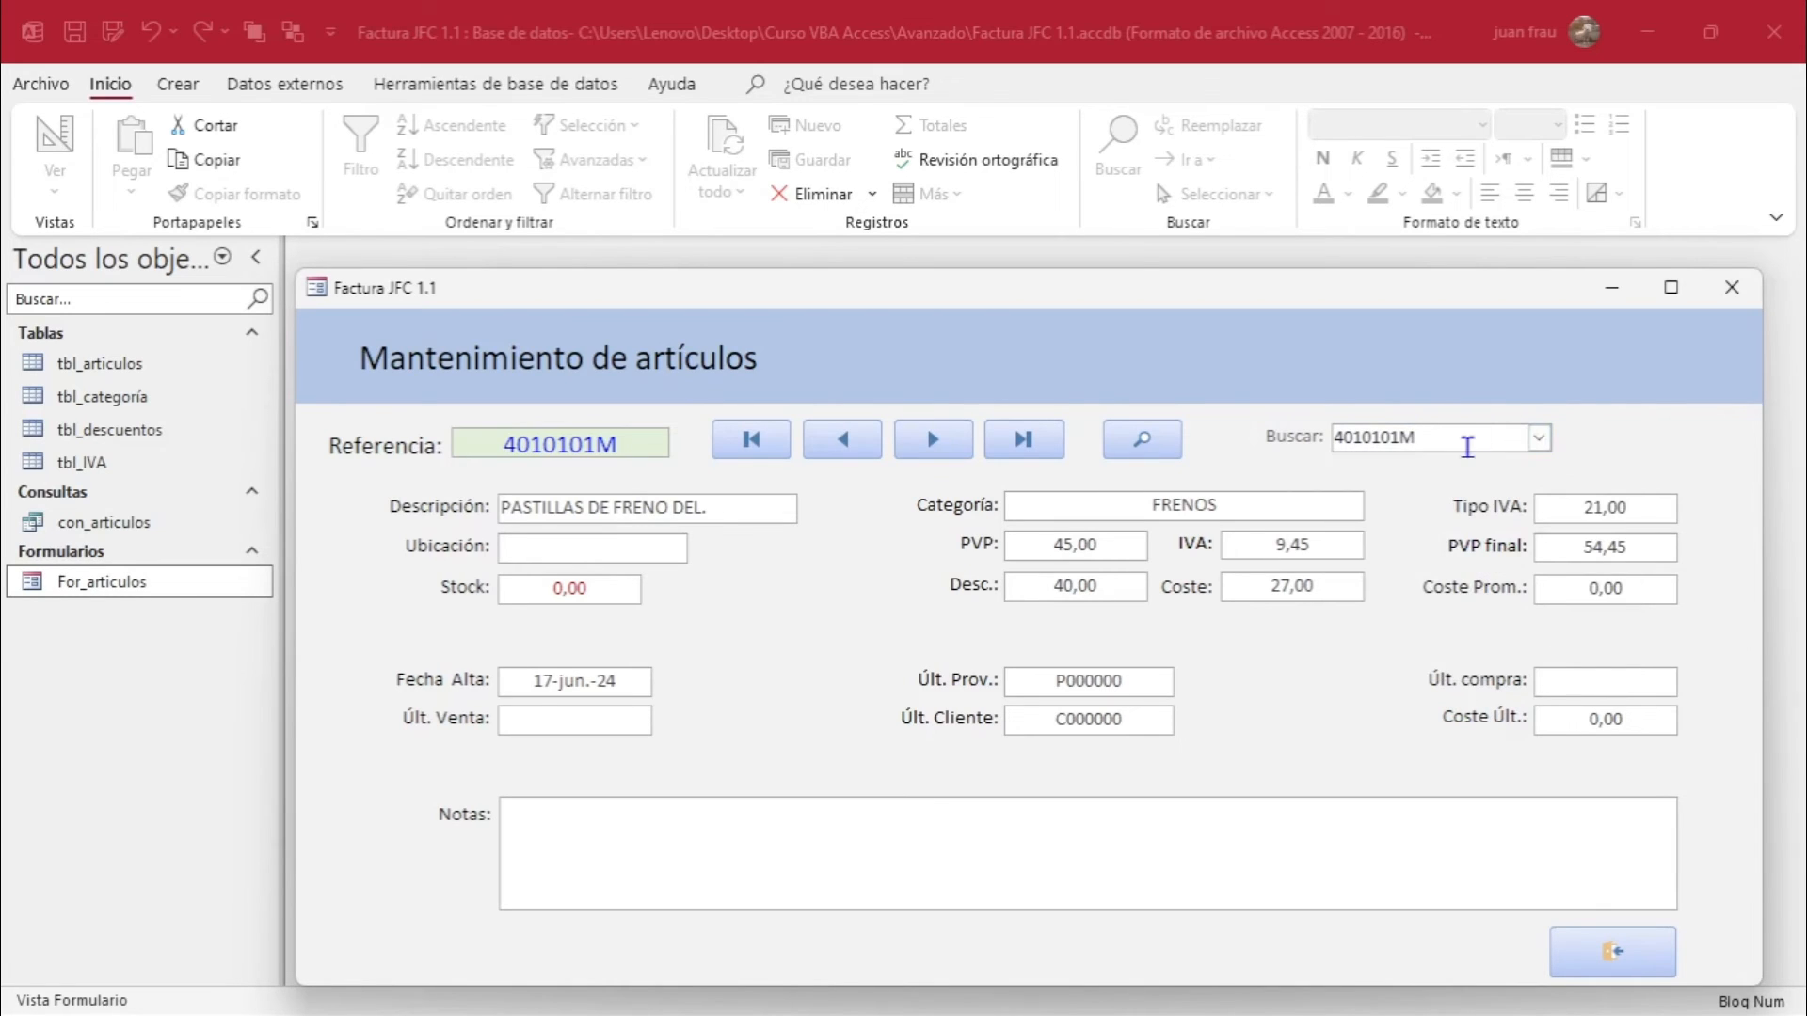
drag(1467, 447, 1243, 432)
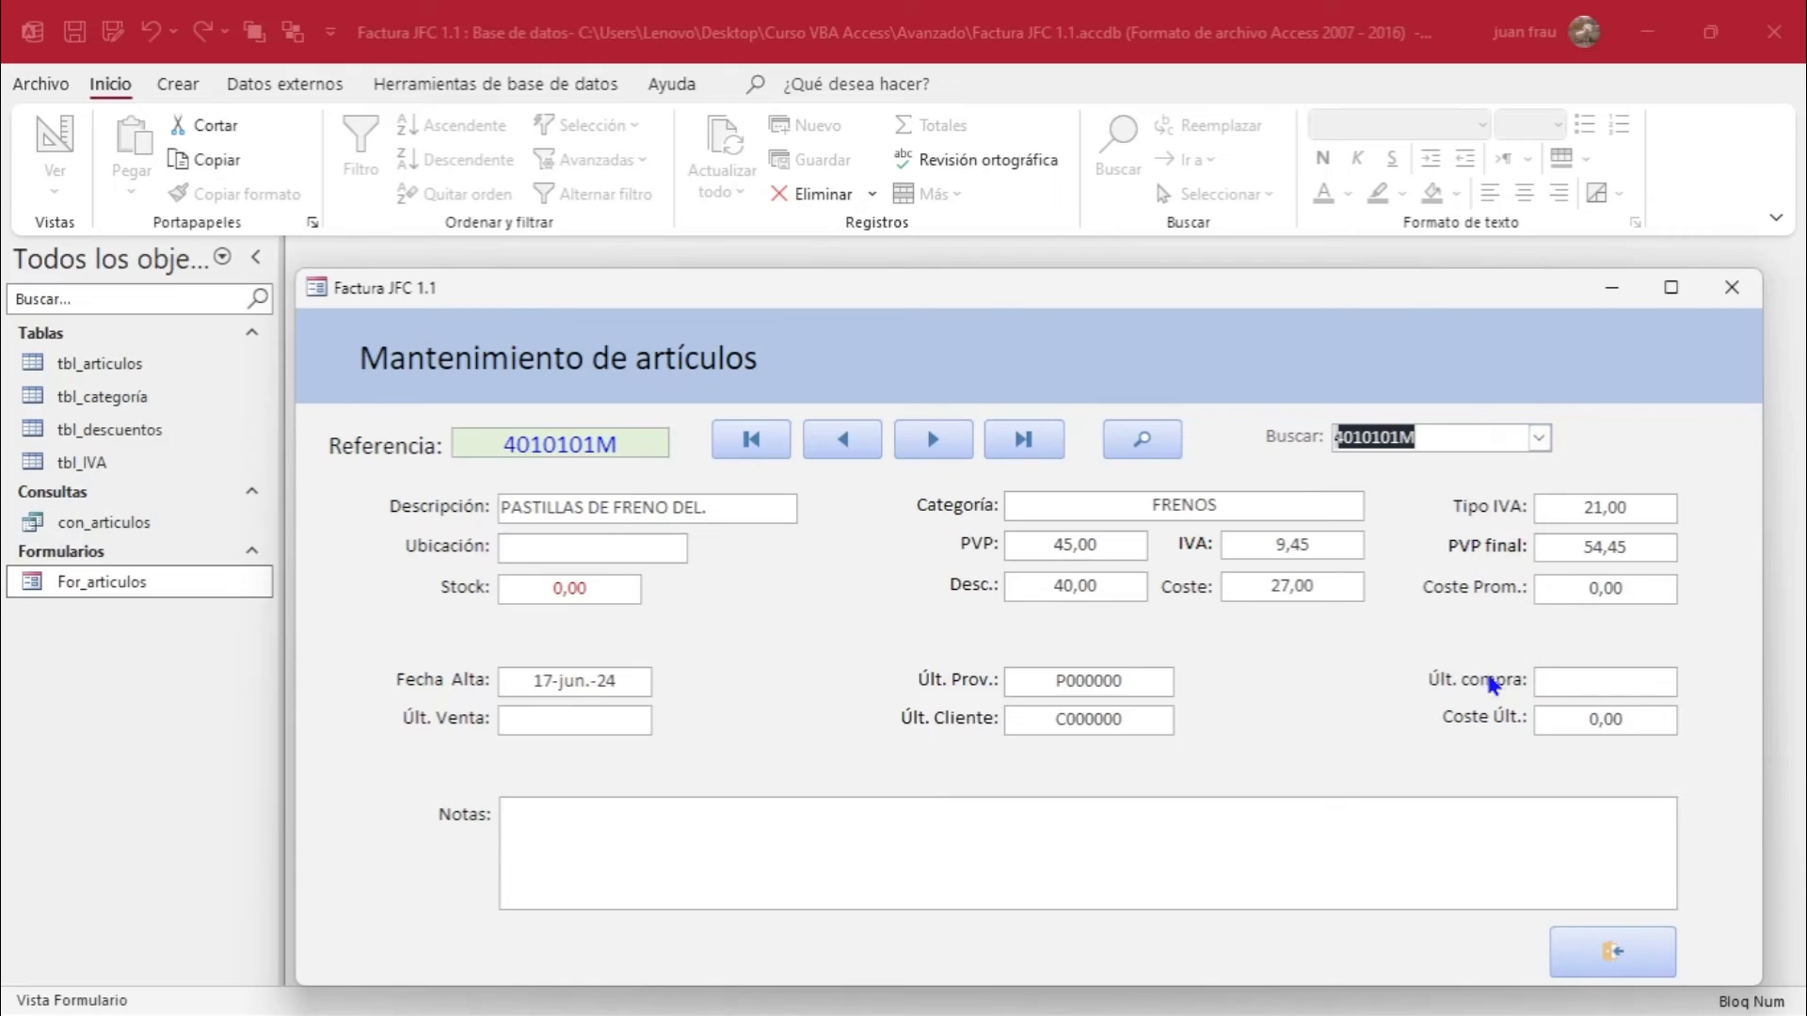
text(5)
click(1538, 438)
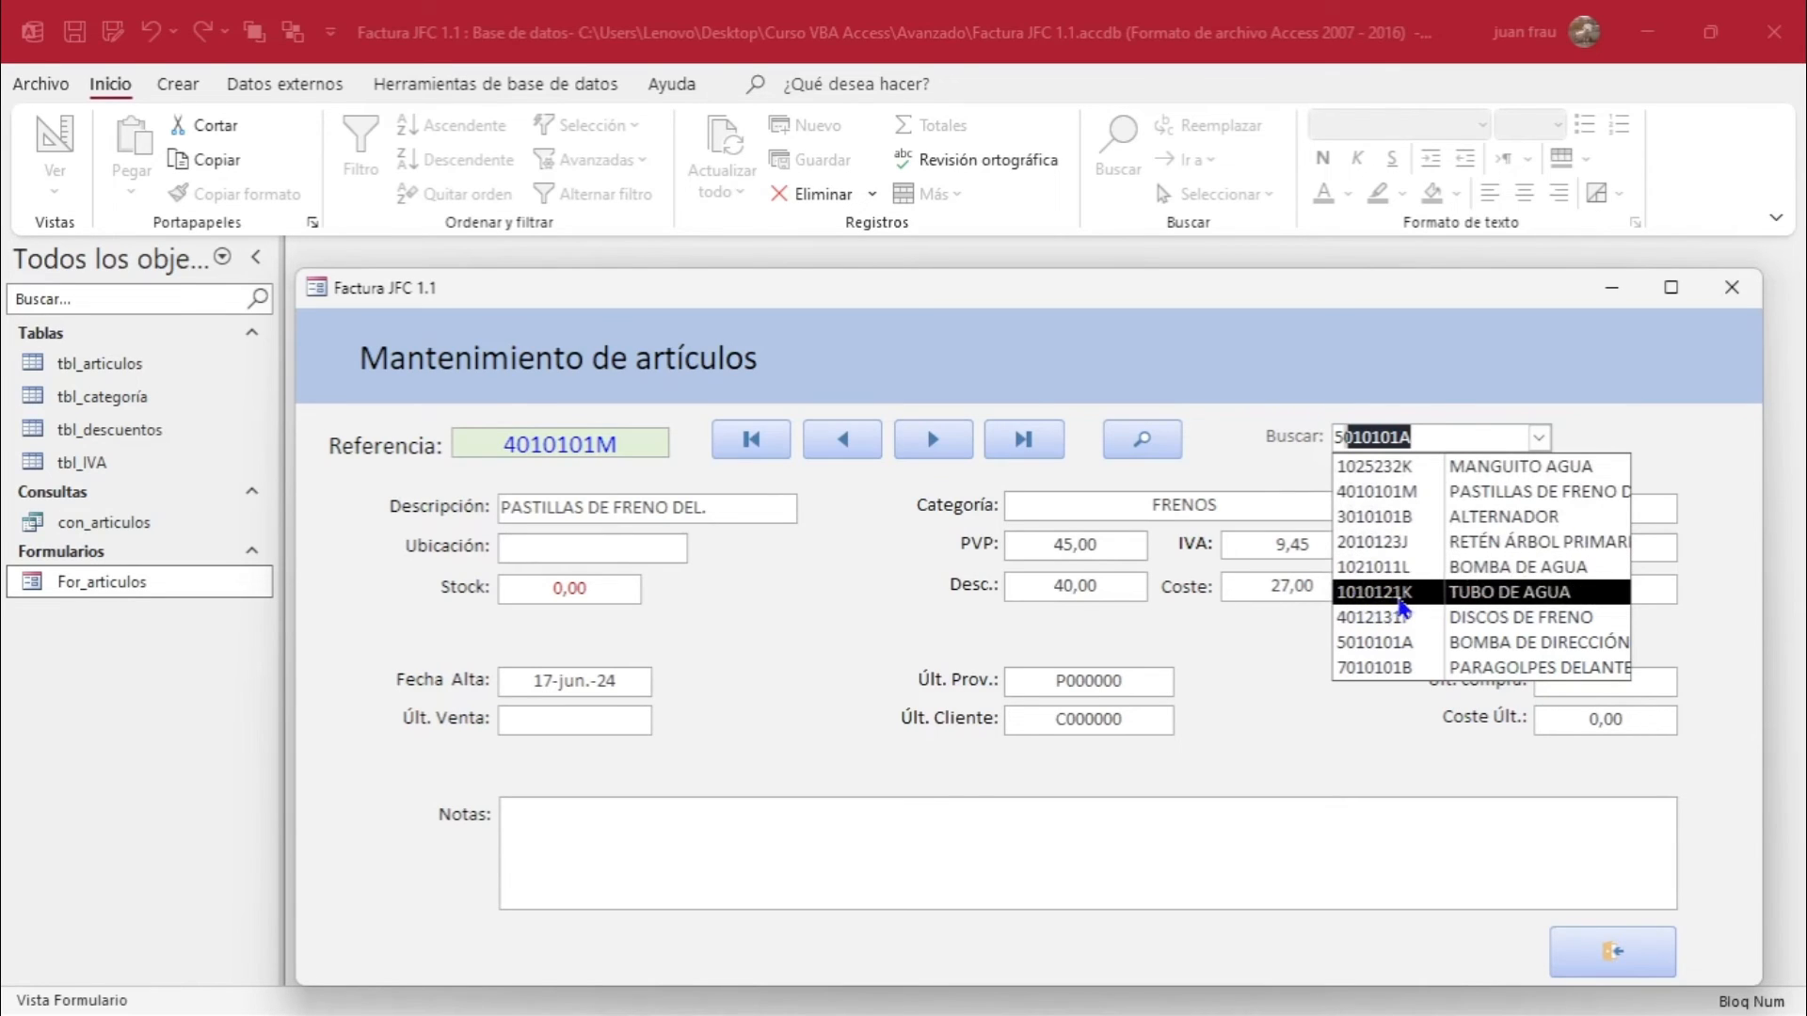
Find article 1010121K by entering its reference in the Buscar combo box.
drag(1456, 436, 1214, 402)
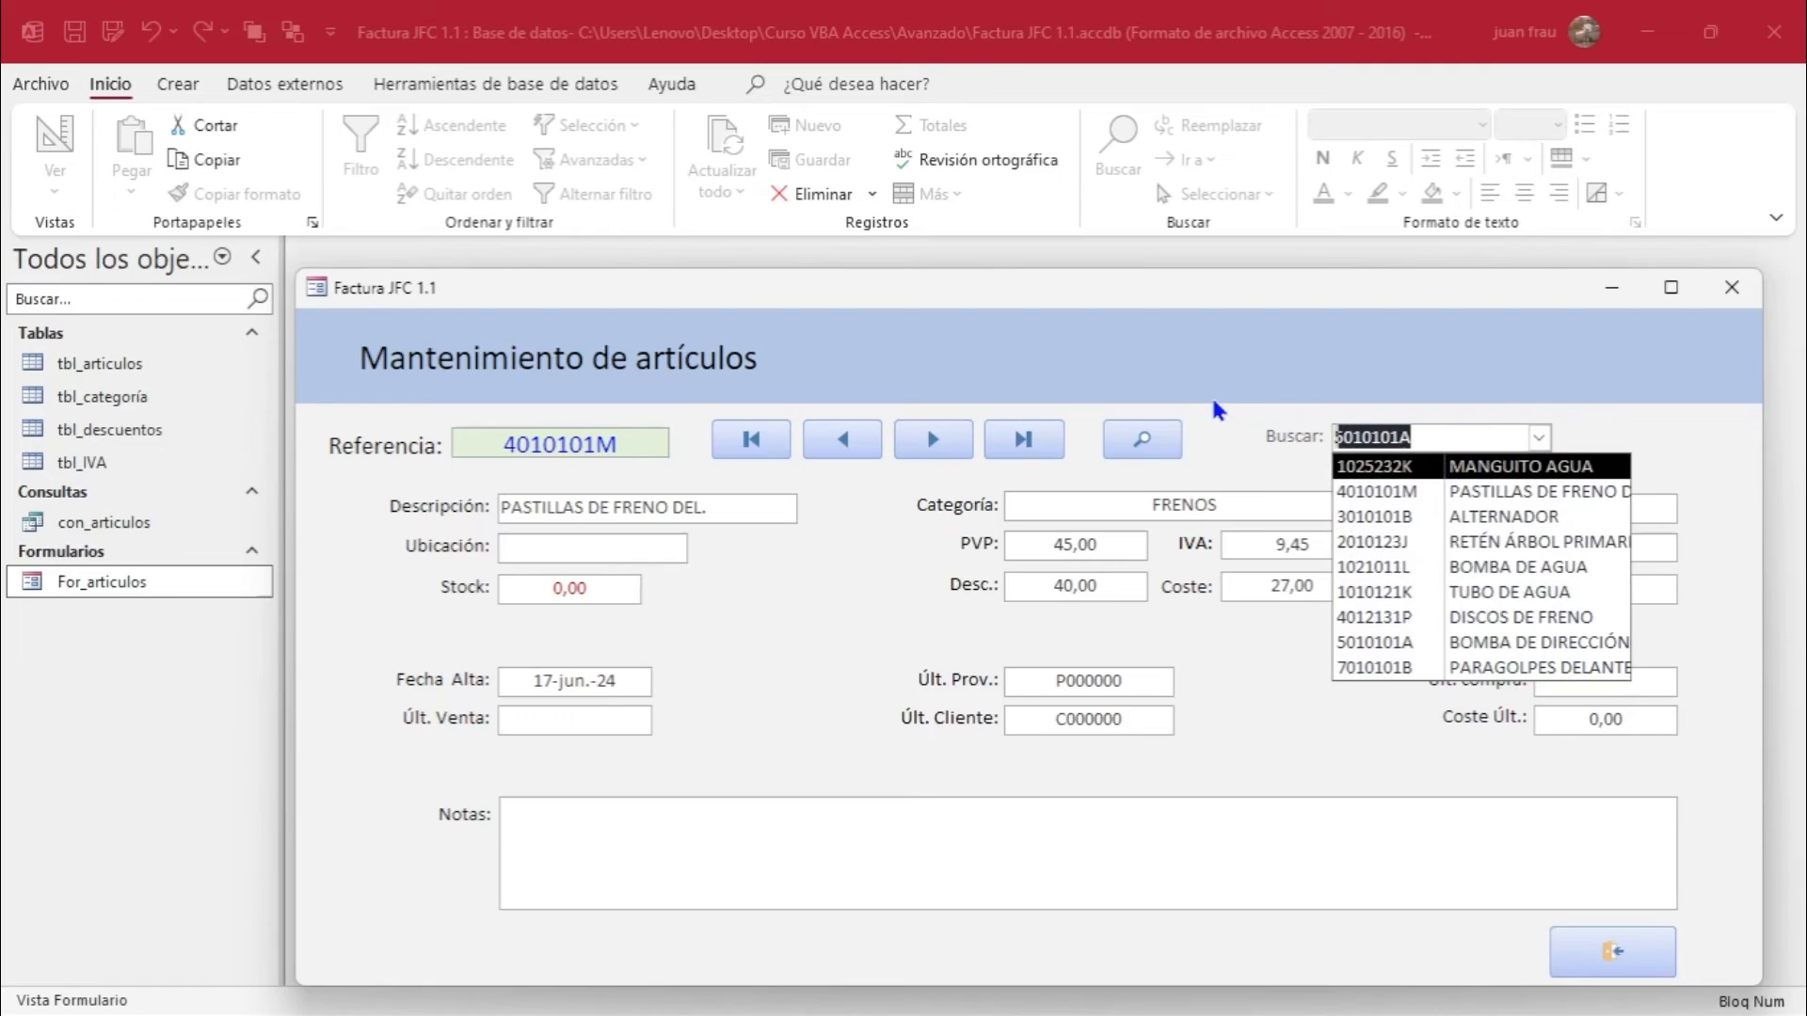
text(10)
text(1K)
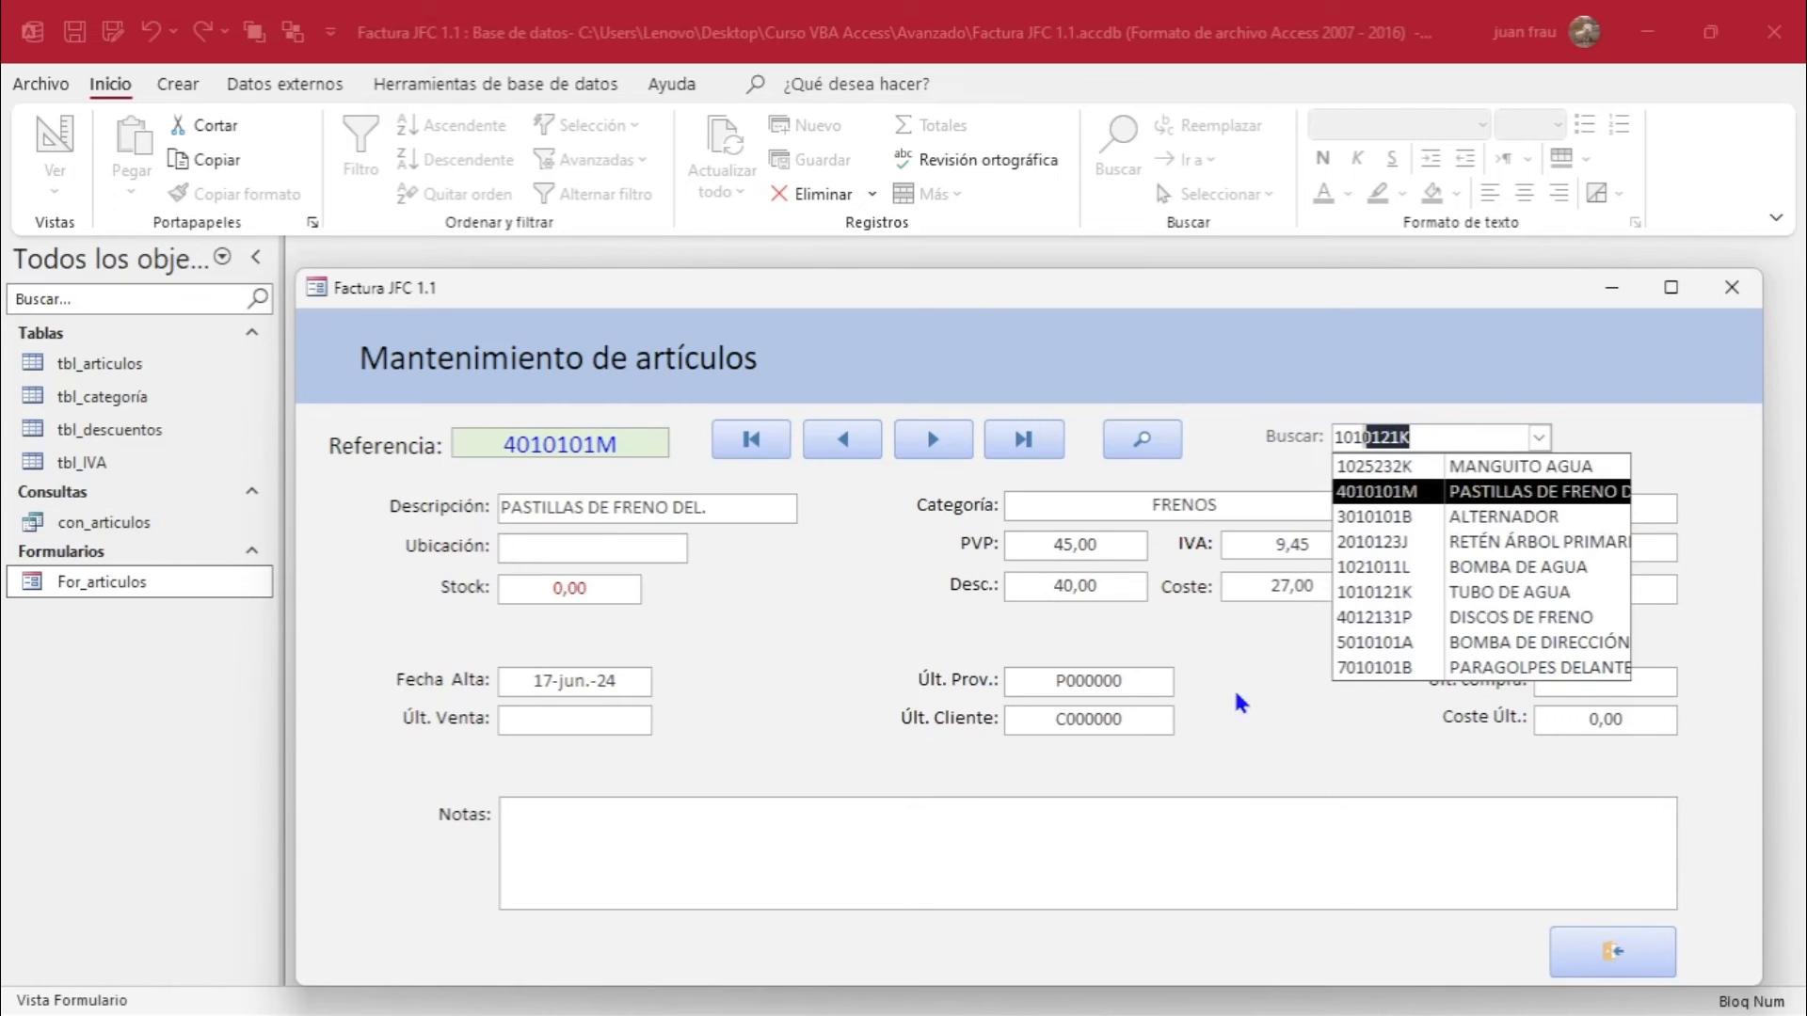
key(Return)
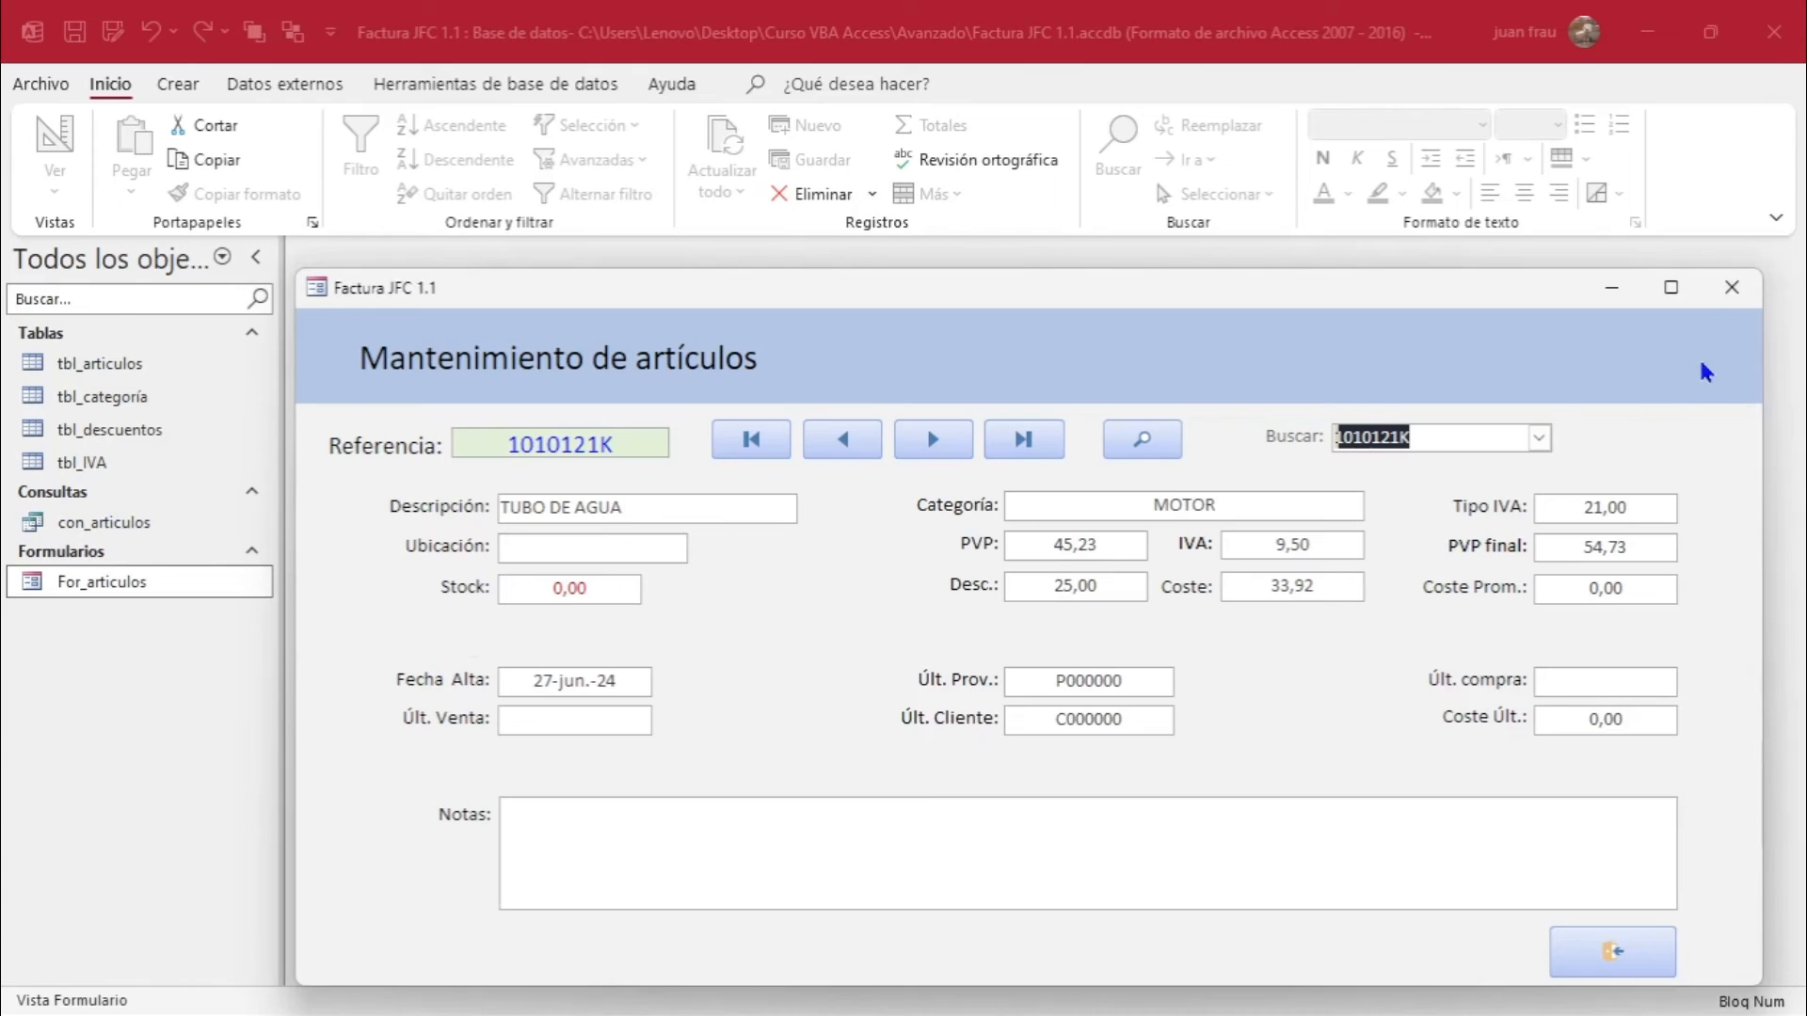
Close the article form and review the con_articulos query in its design and datasheet views.
click(1732, 289)
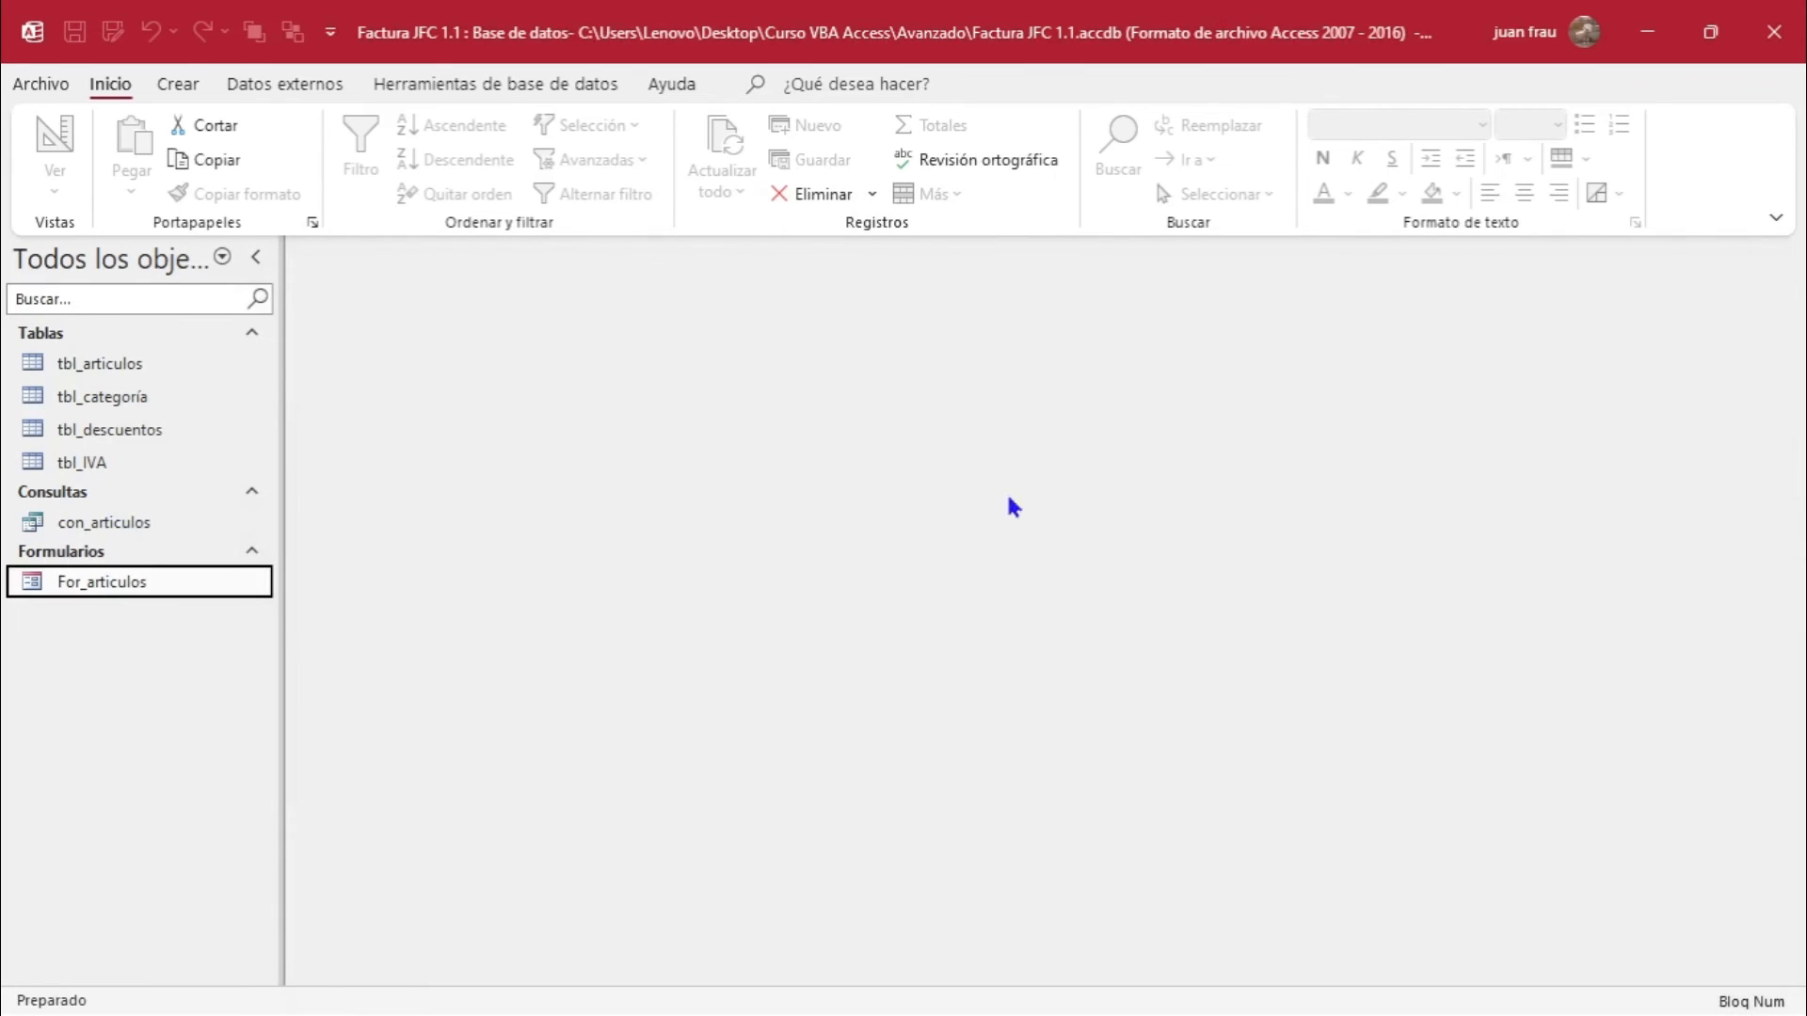
click(148, 533)
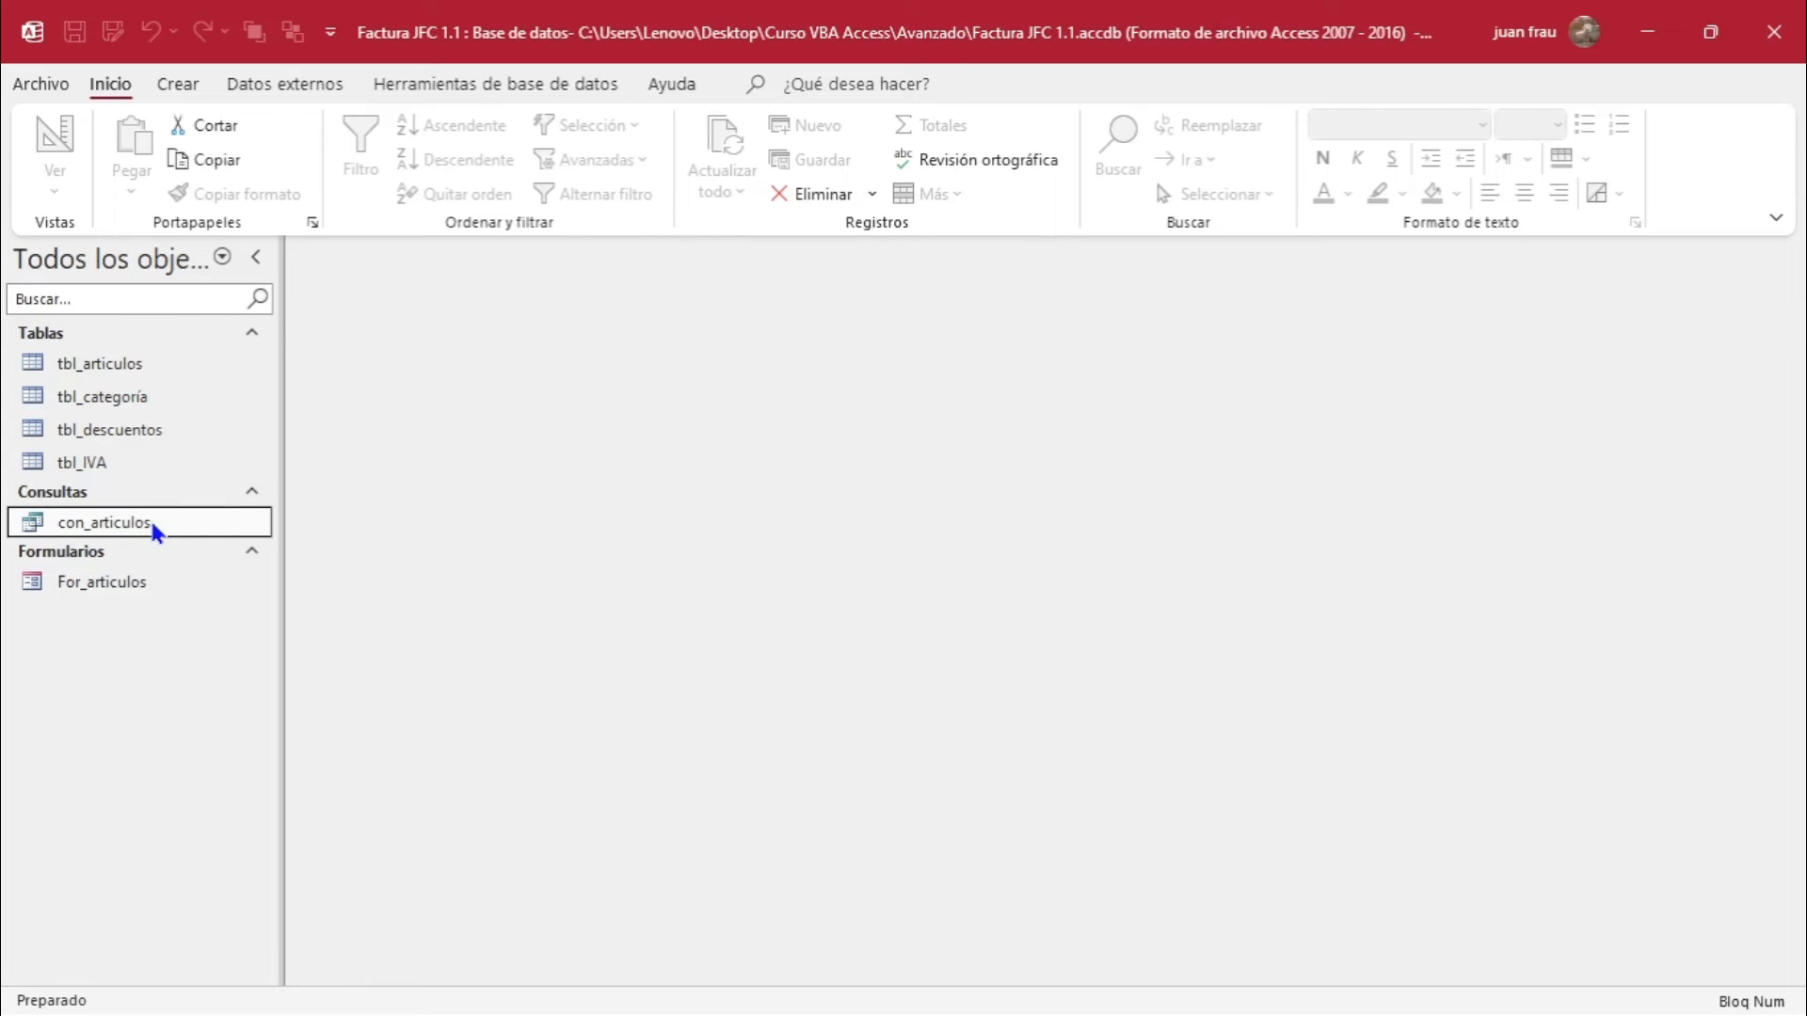
right_click(150, 525)
click(205, 579)
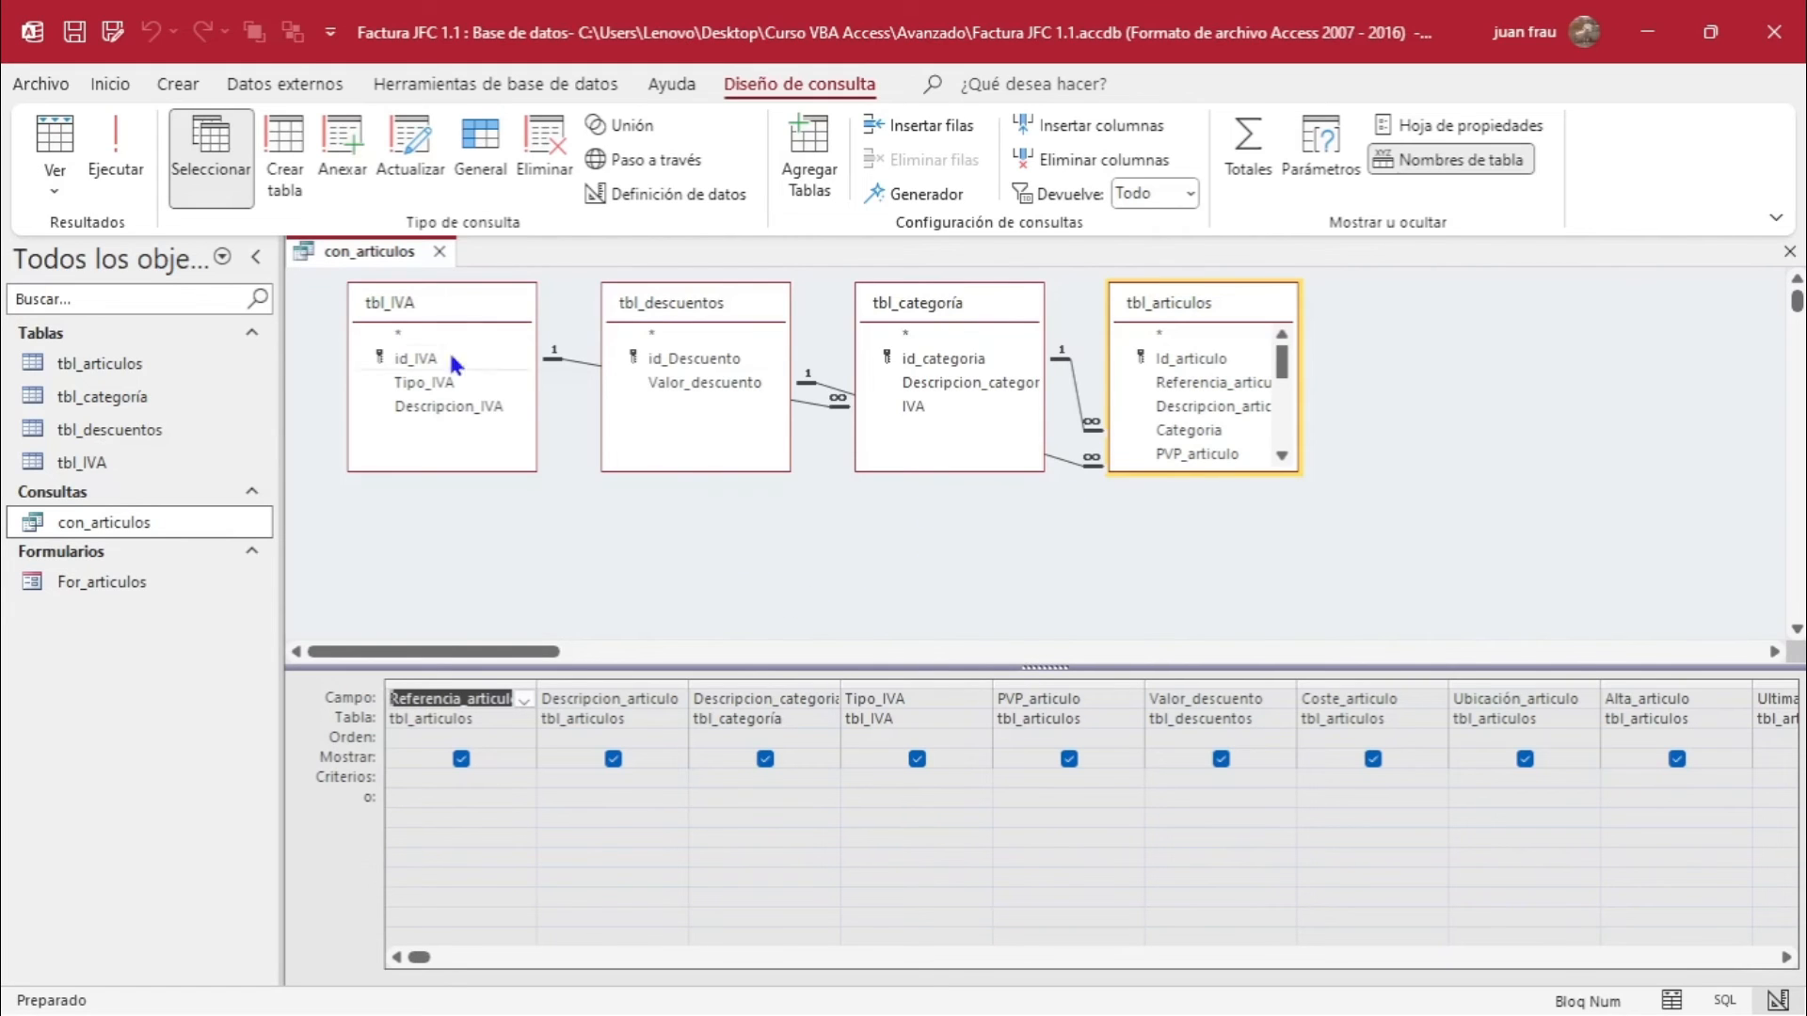
click(132, 174)
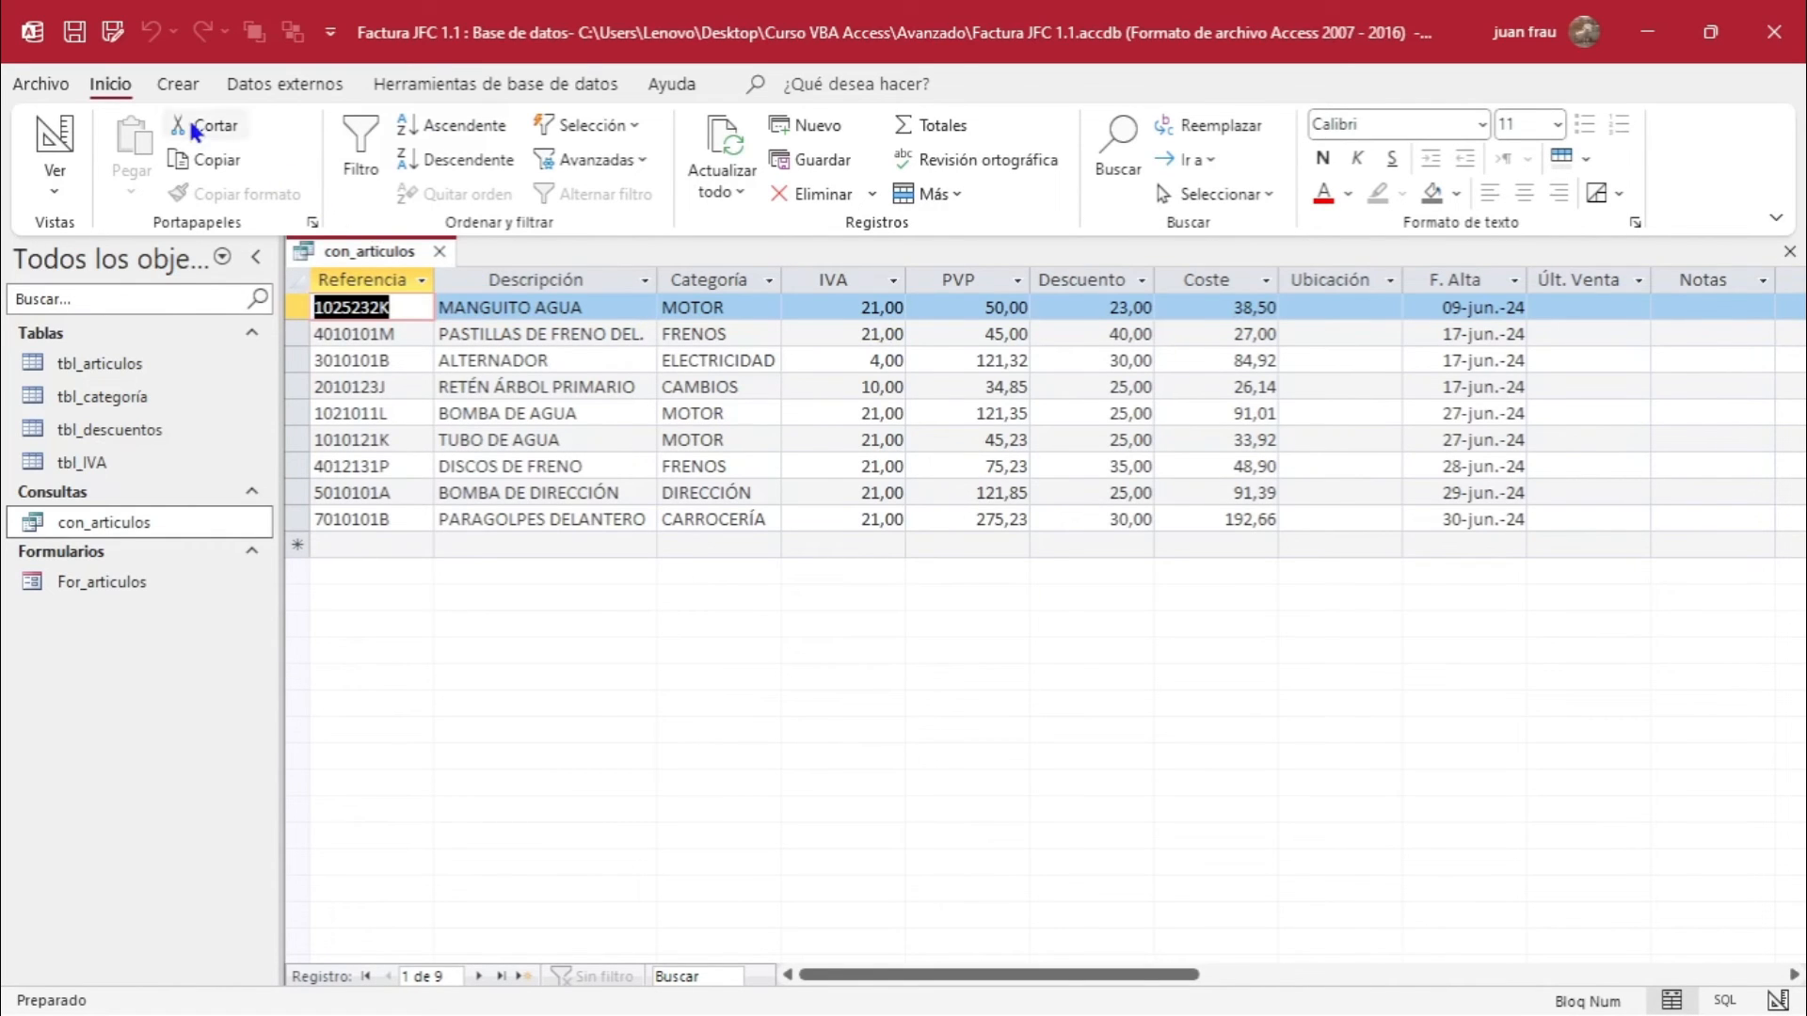
click(53, 146)
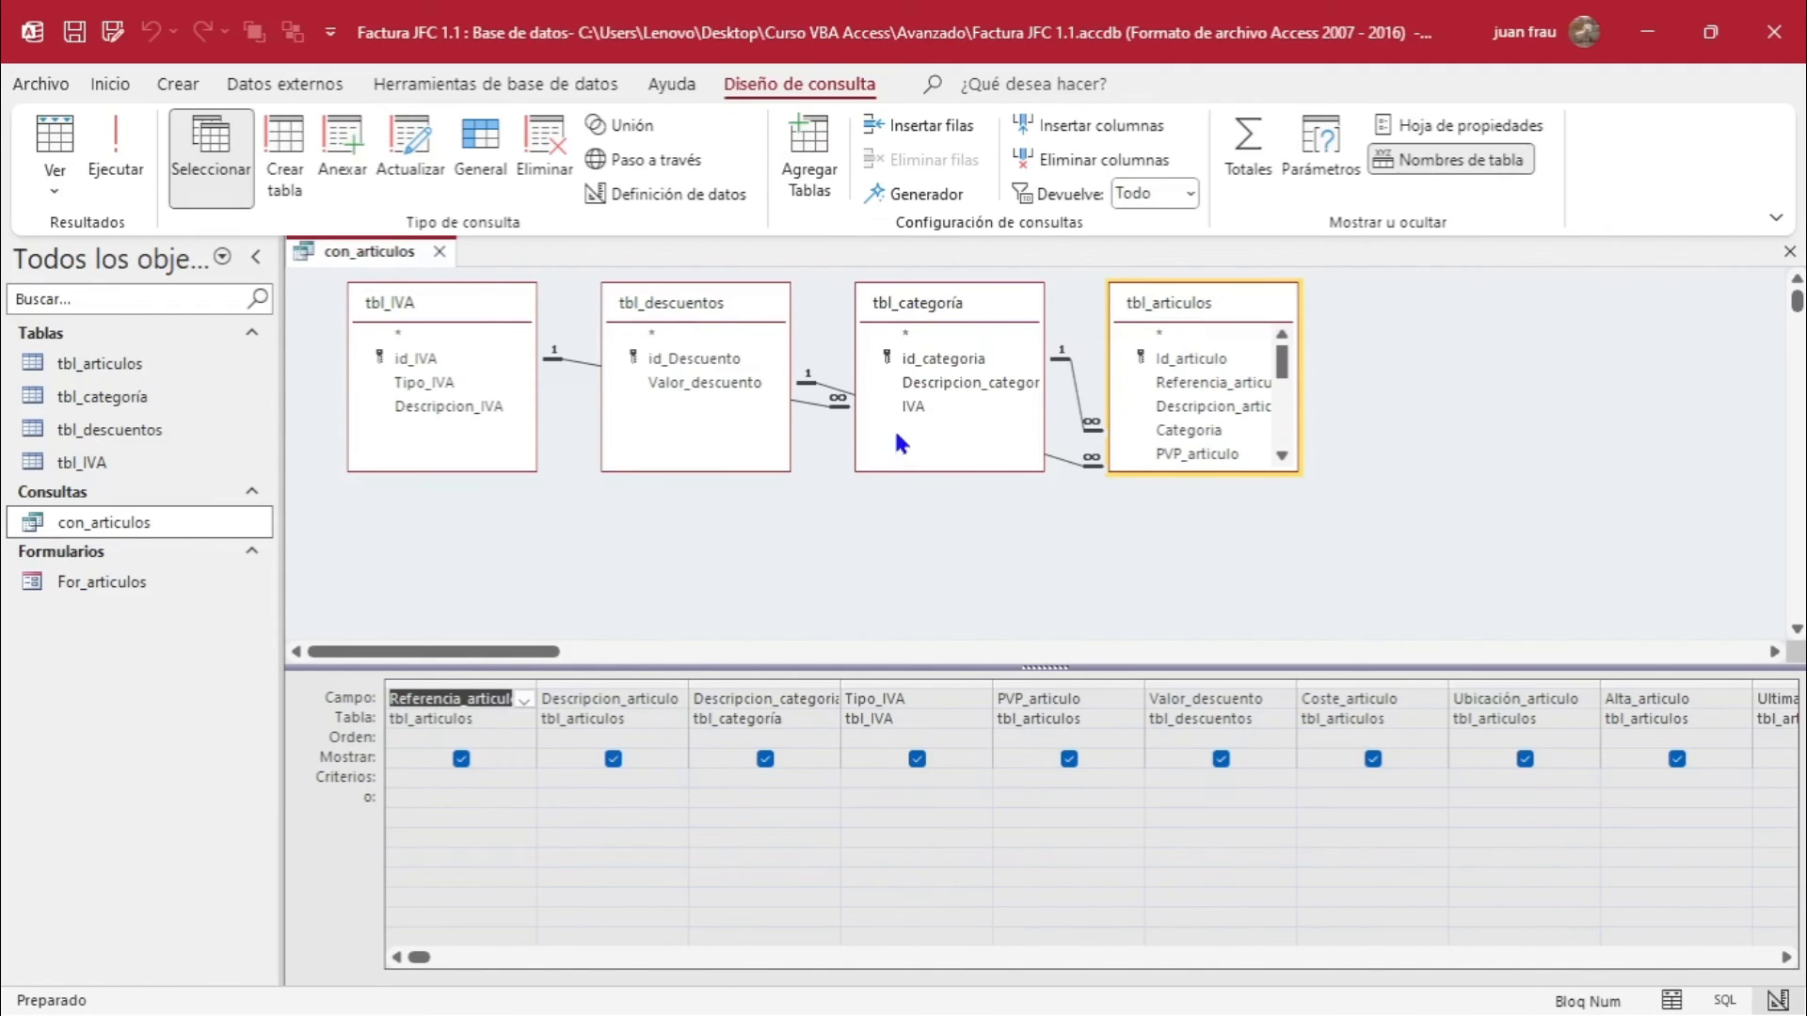
Filter the con_articulos query by the criterion MOTOR on the category description and run it.
click(720, 776)
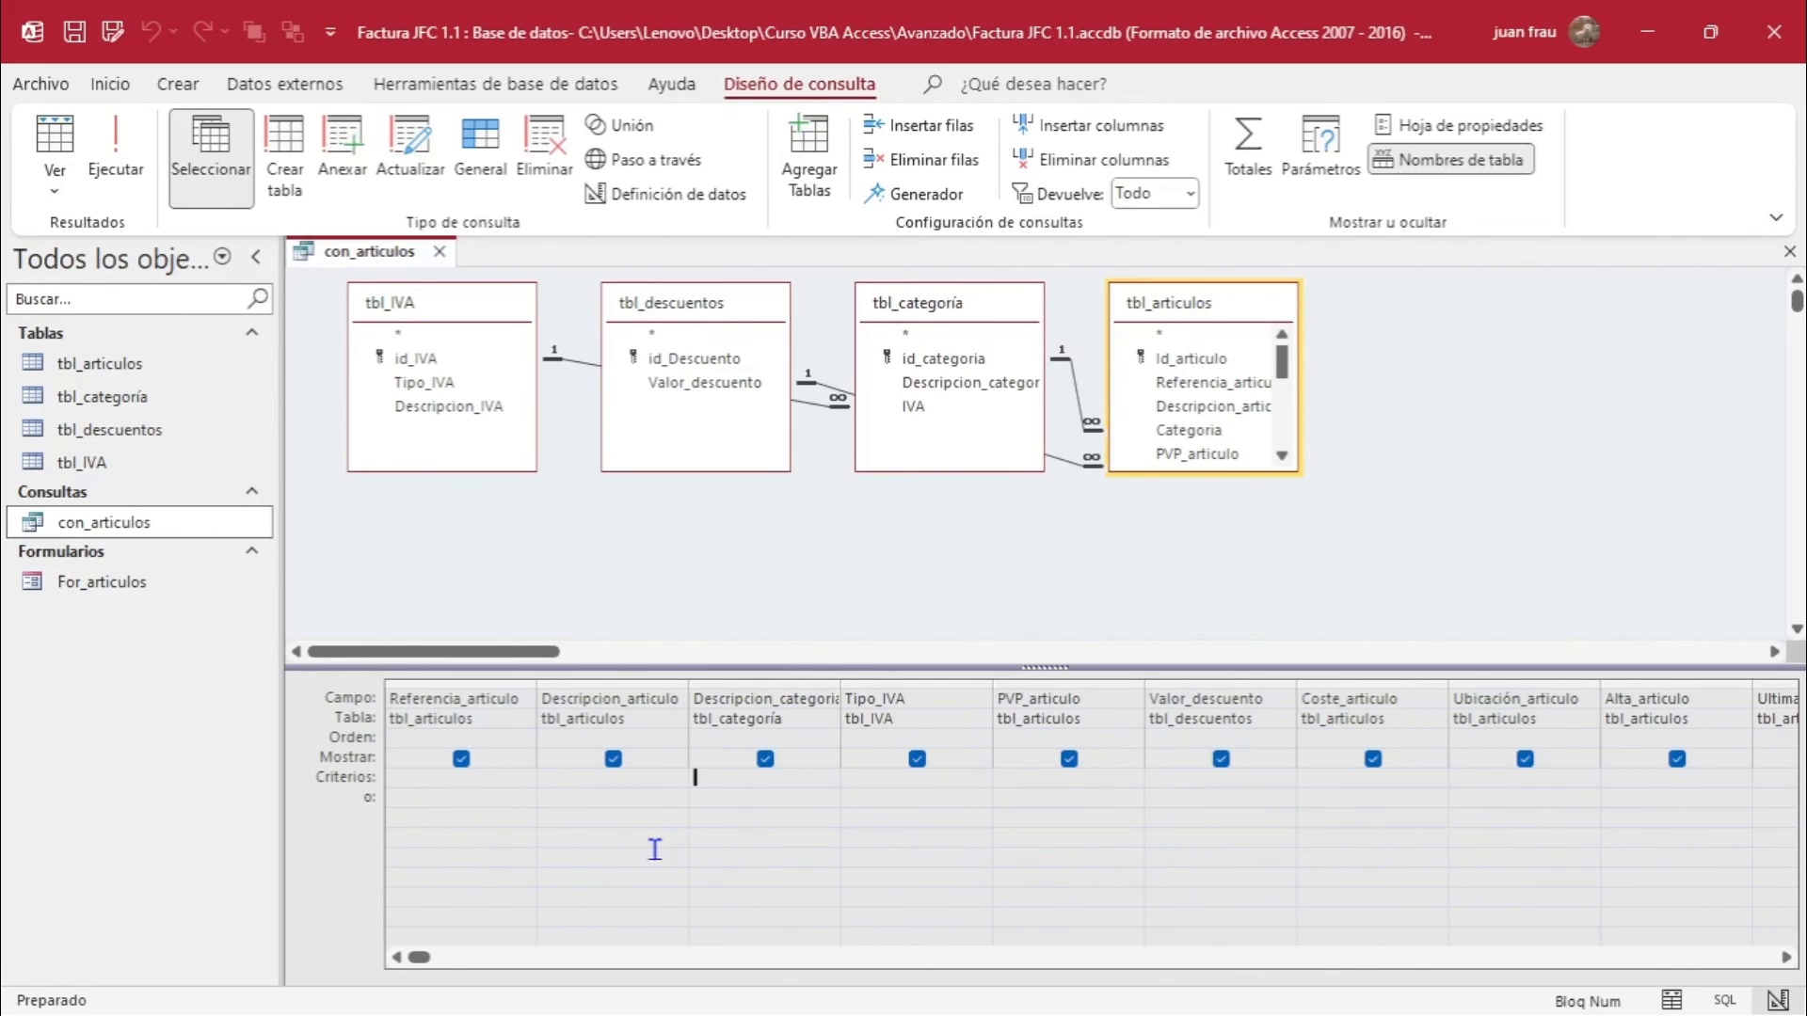
text(MOTOR)
key(Tab)
click(117, 142)
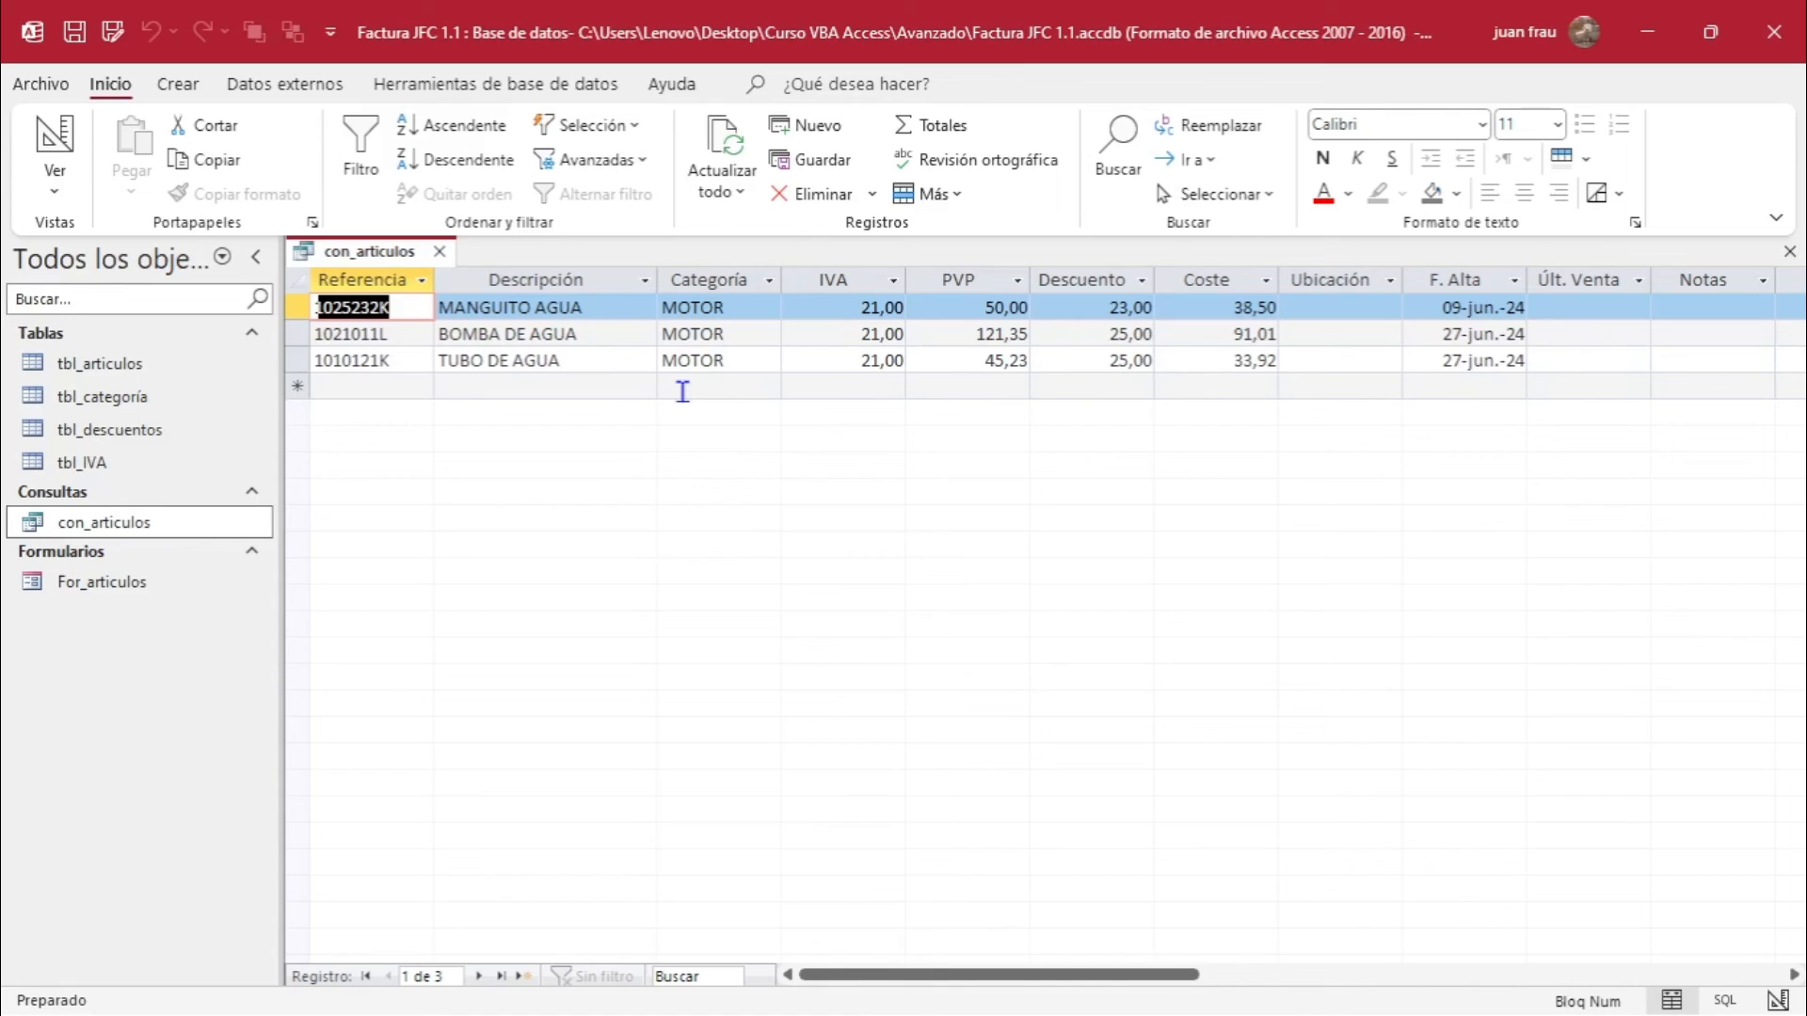
Remove the MOTOR criterion from the con_articulos query's design and close the query, saving the changes.
right_click(203, 521)
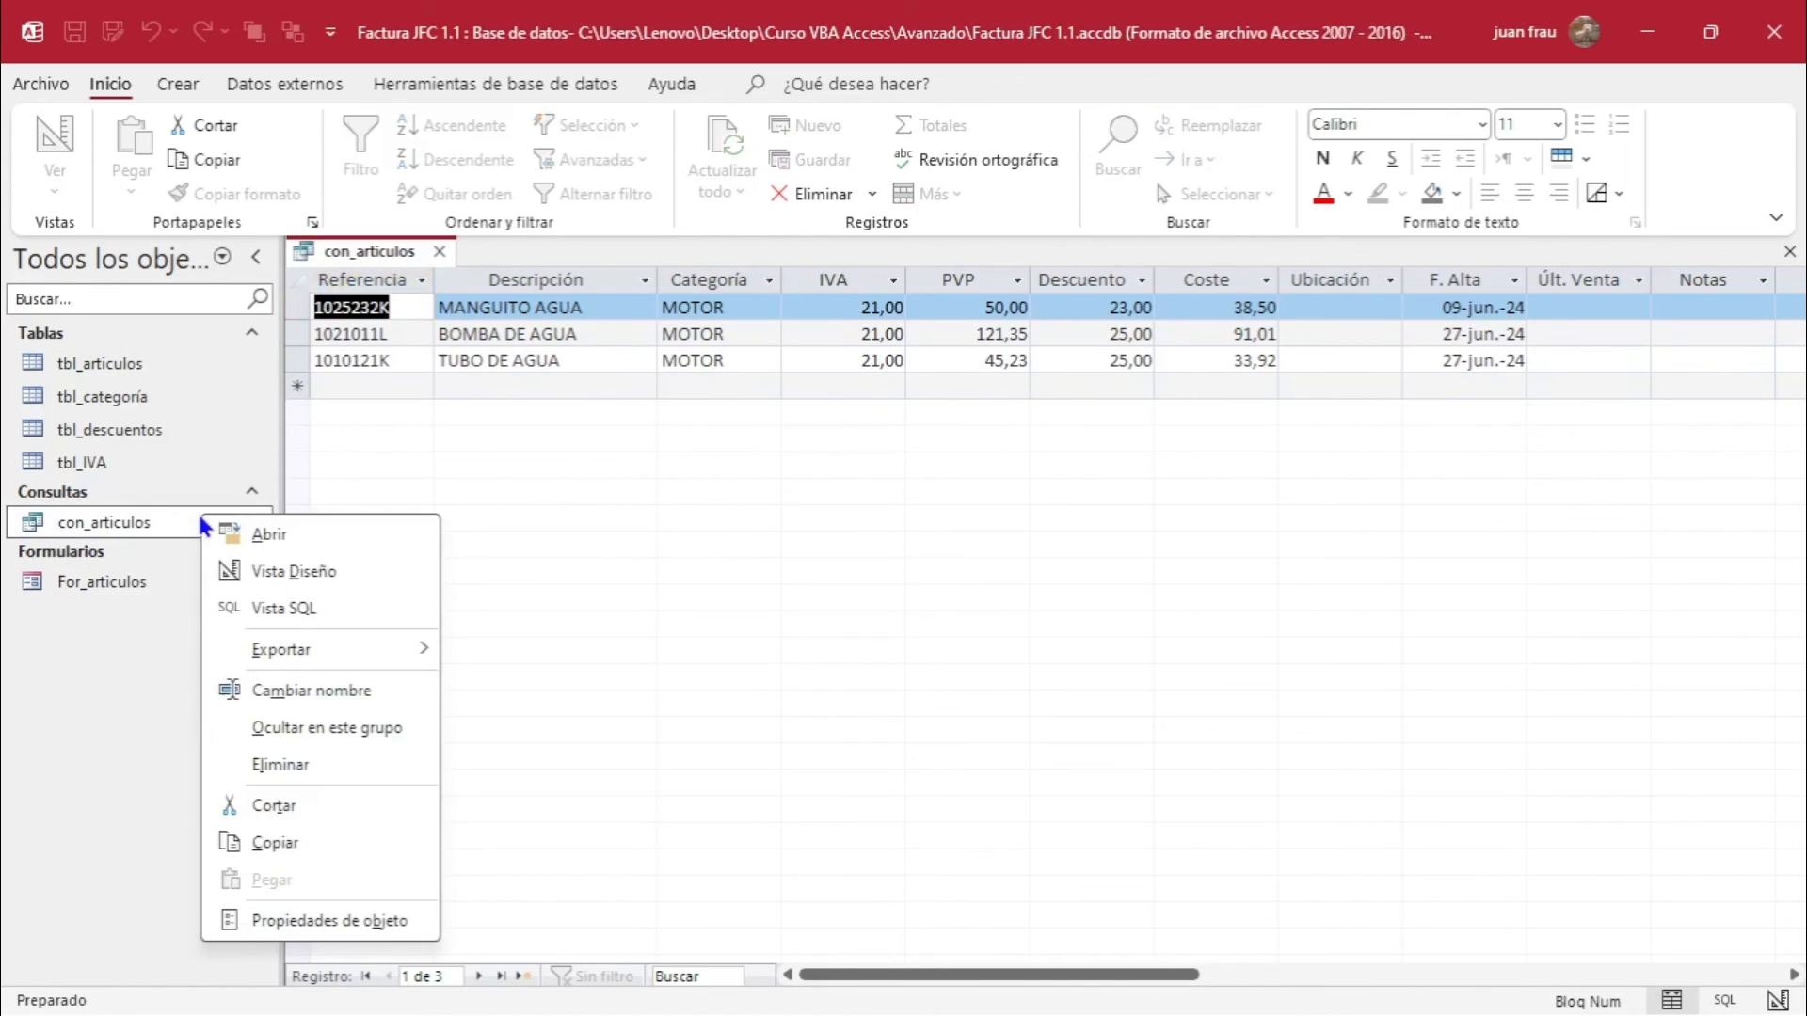
click(565, 538)
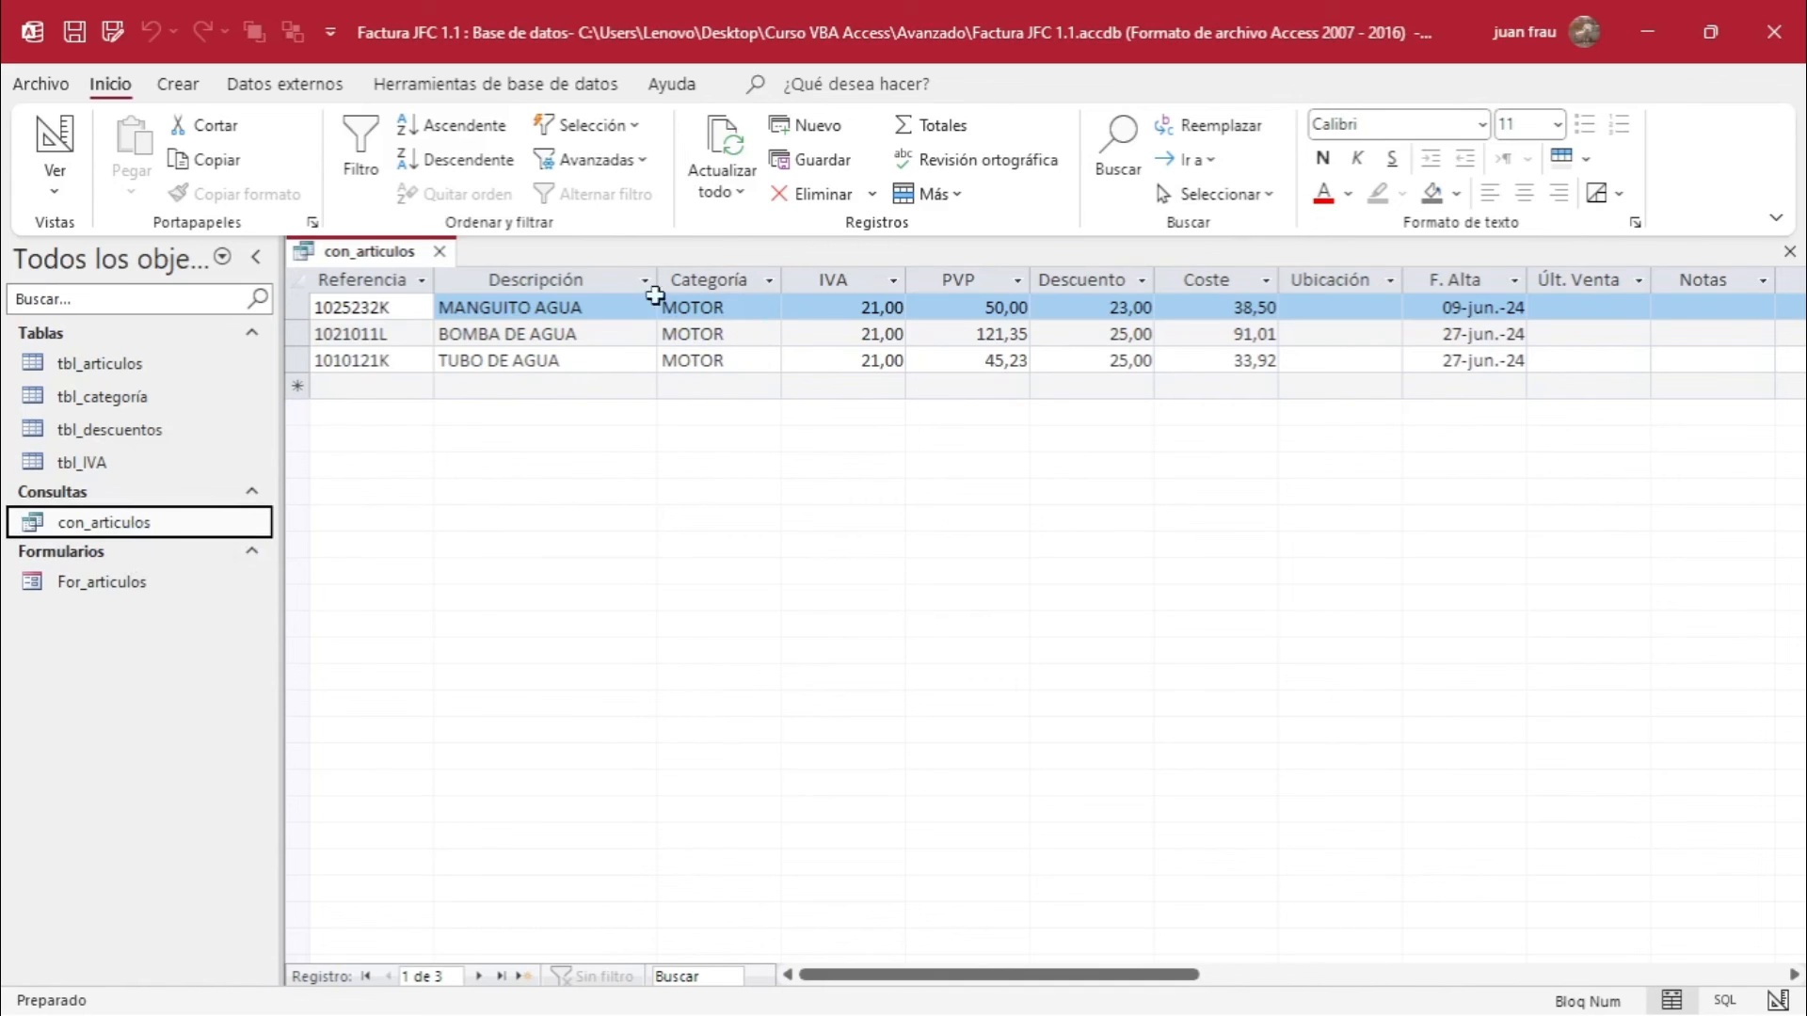
right_click(207, 517)
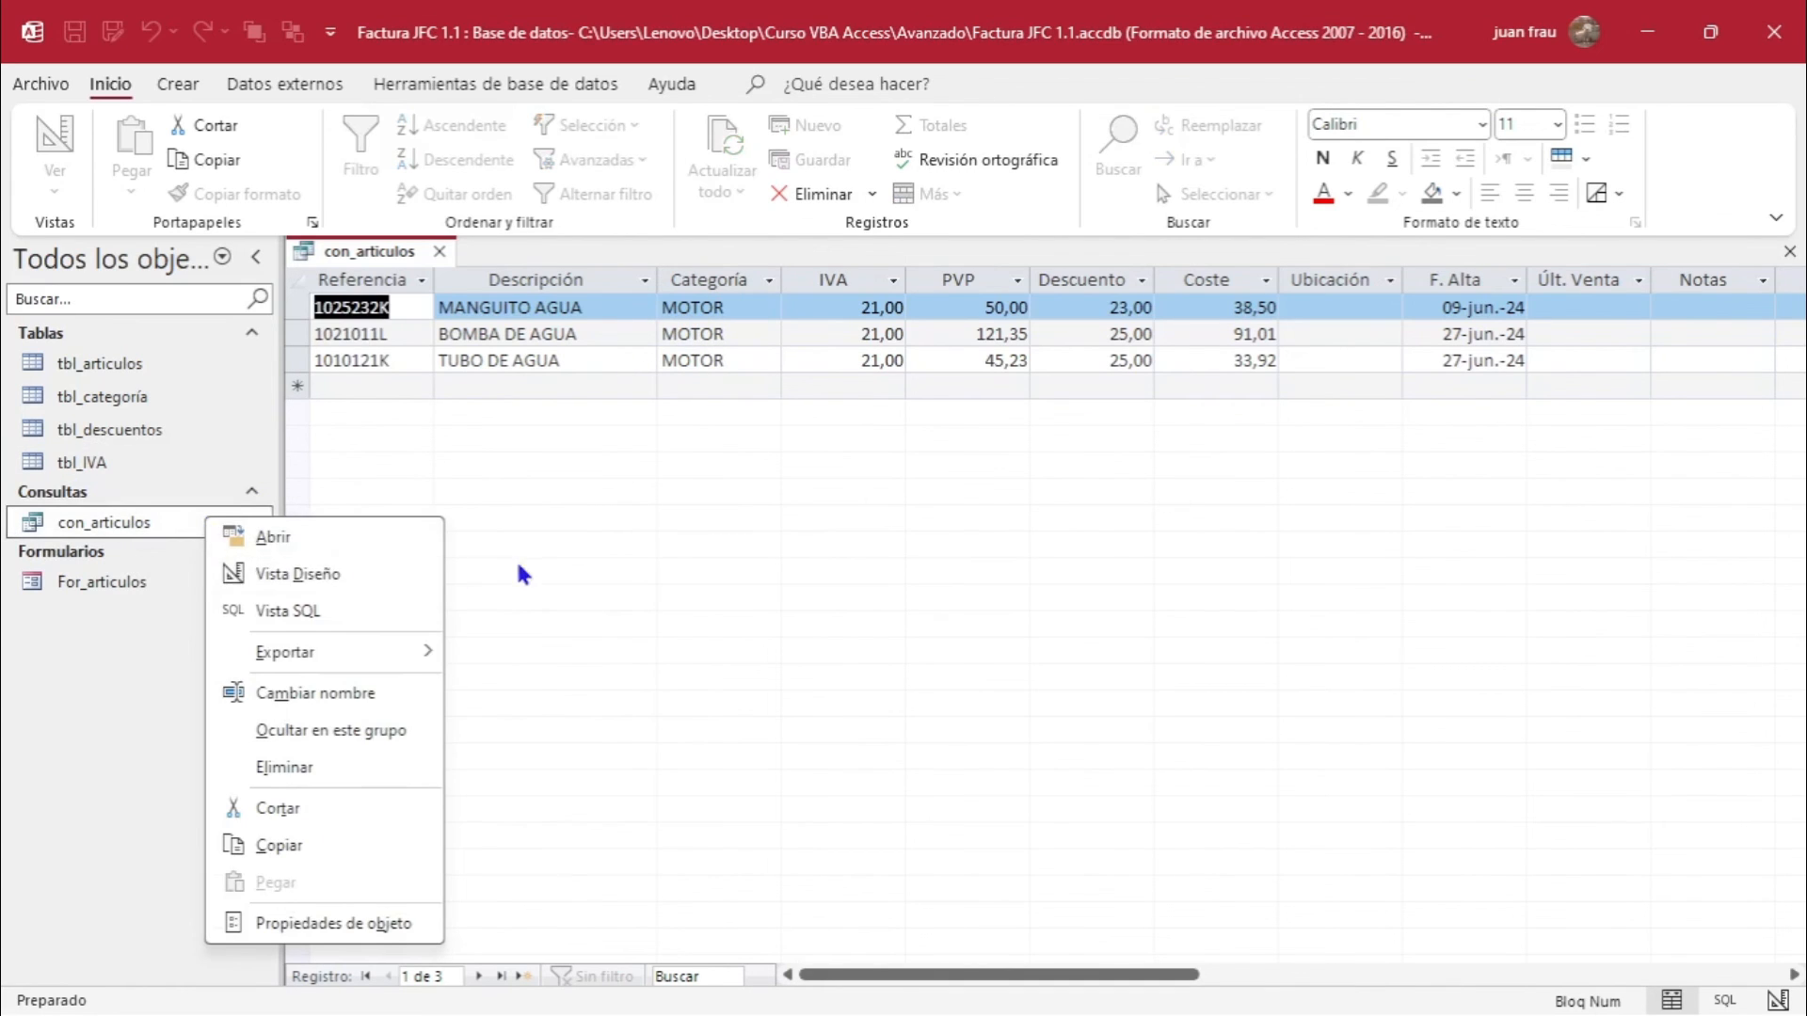
click(303, 574)
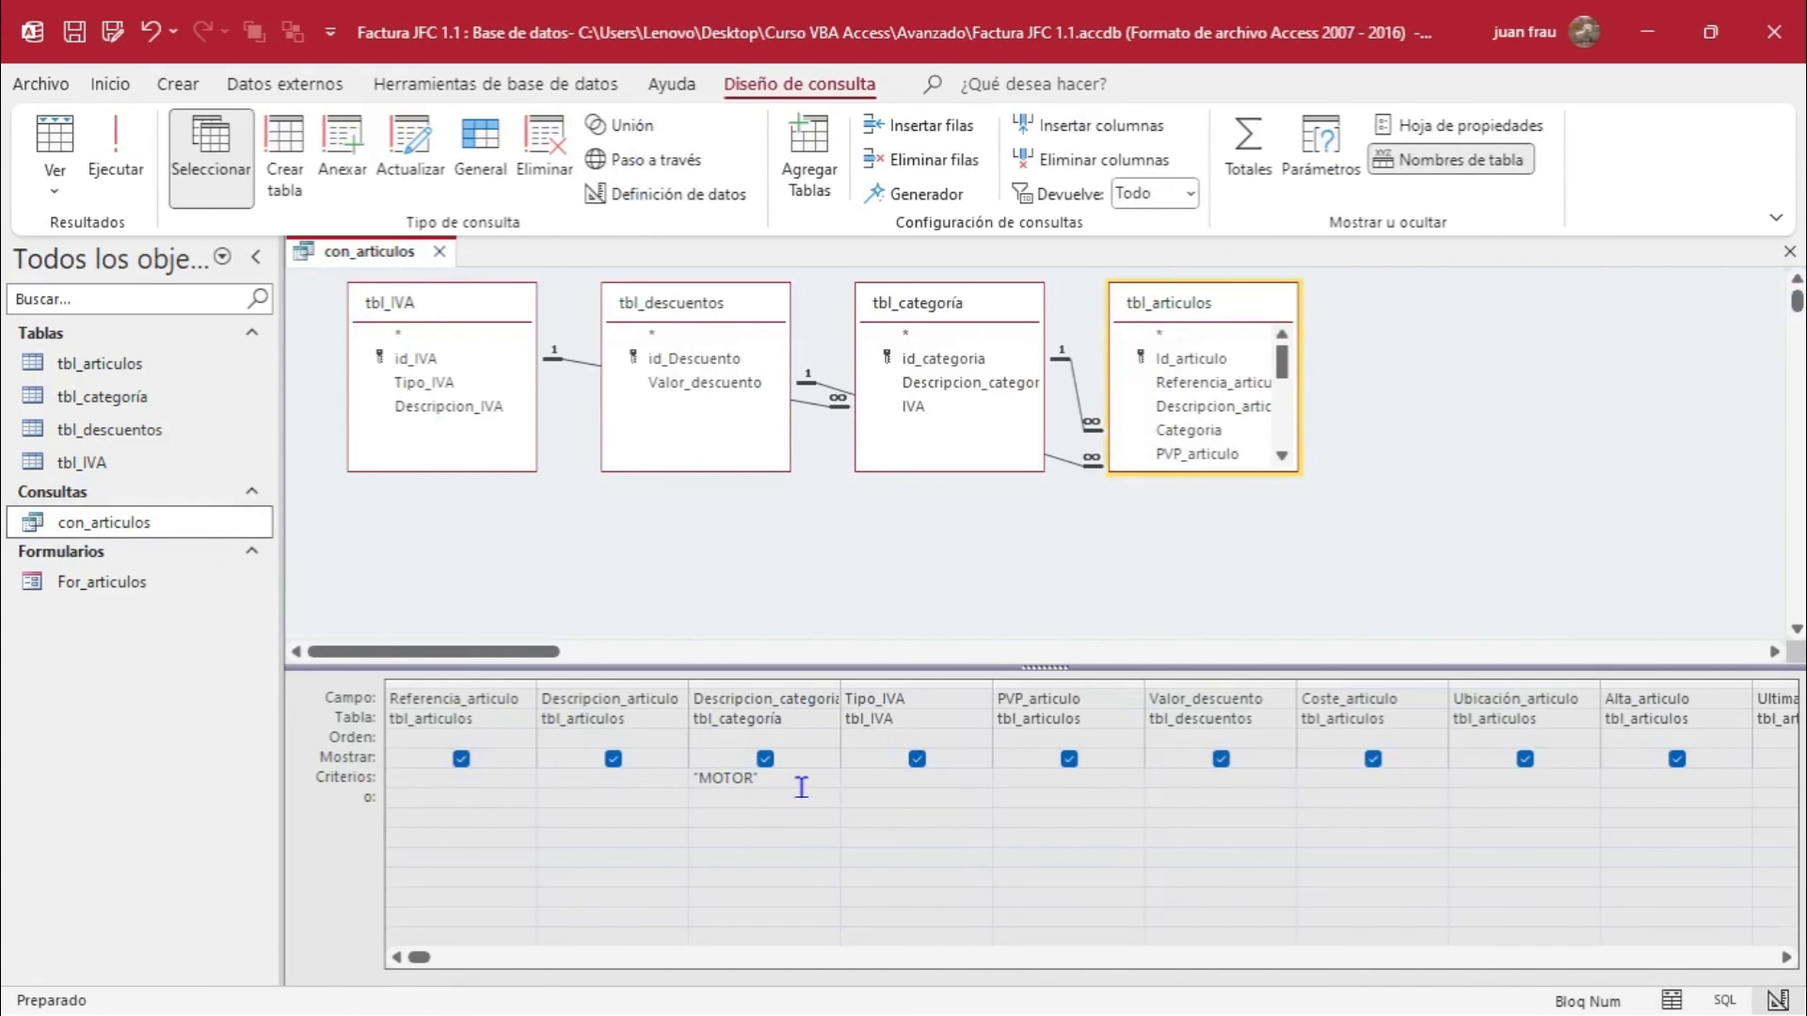
drag(800, 784, 624, 786)
key(Delete)
click(441, 249)
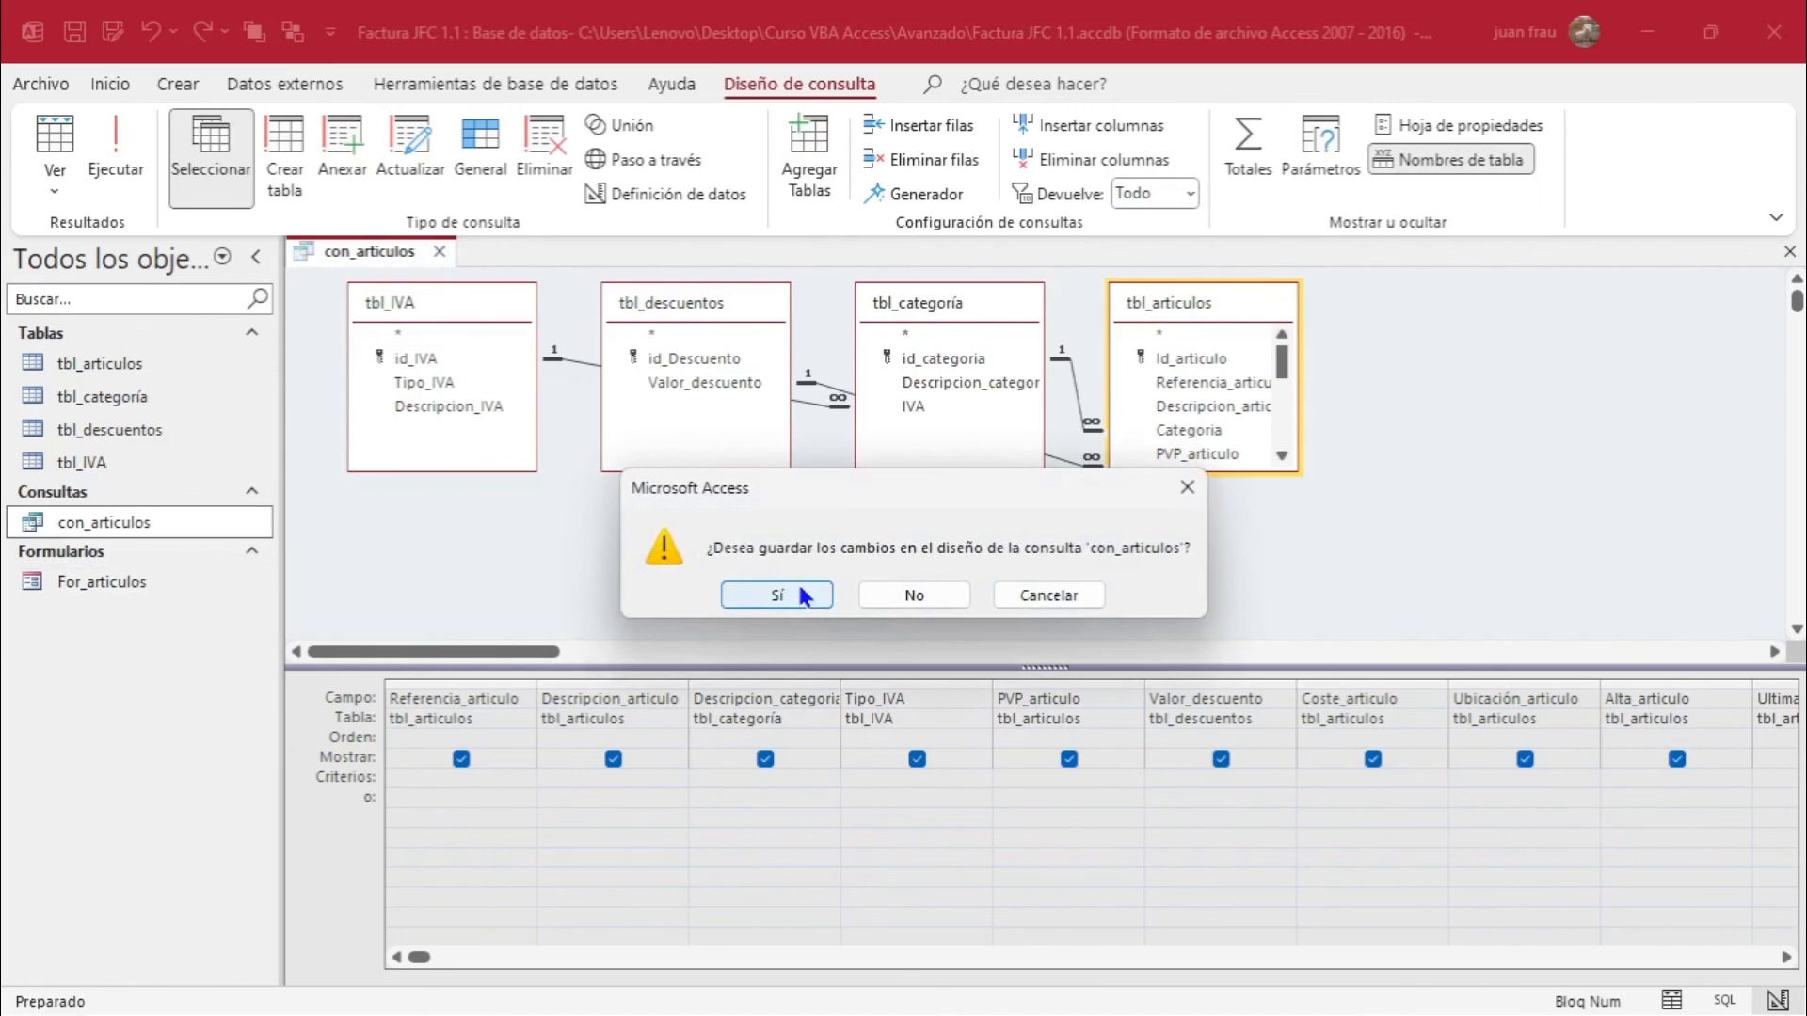
click(740, 593)
Open the For_articulos form and move its window slightly higher on the screen.
click(109, 579)
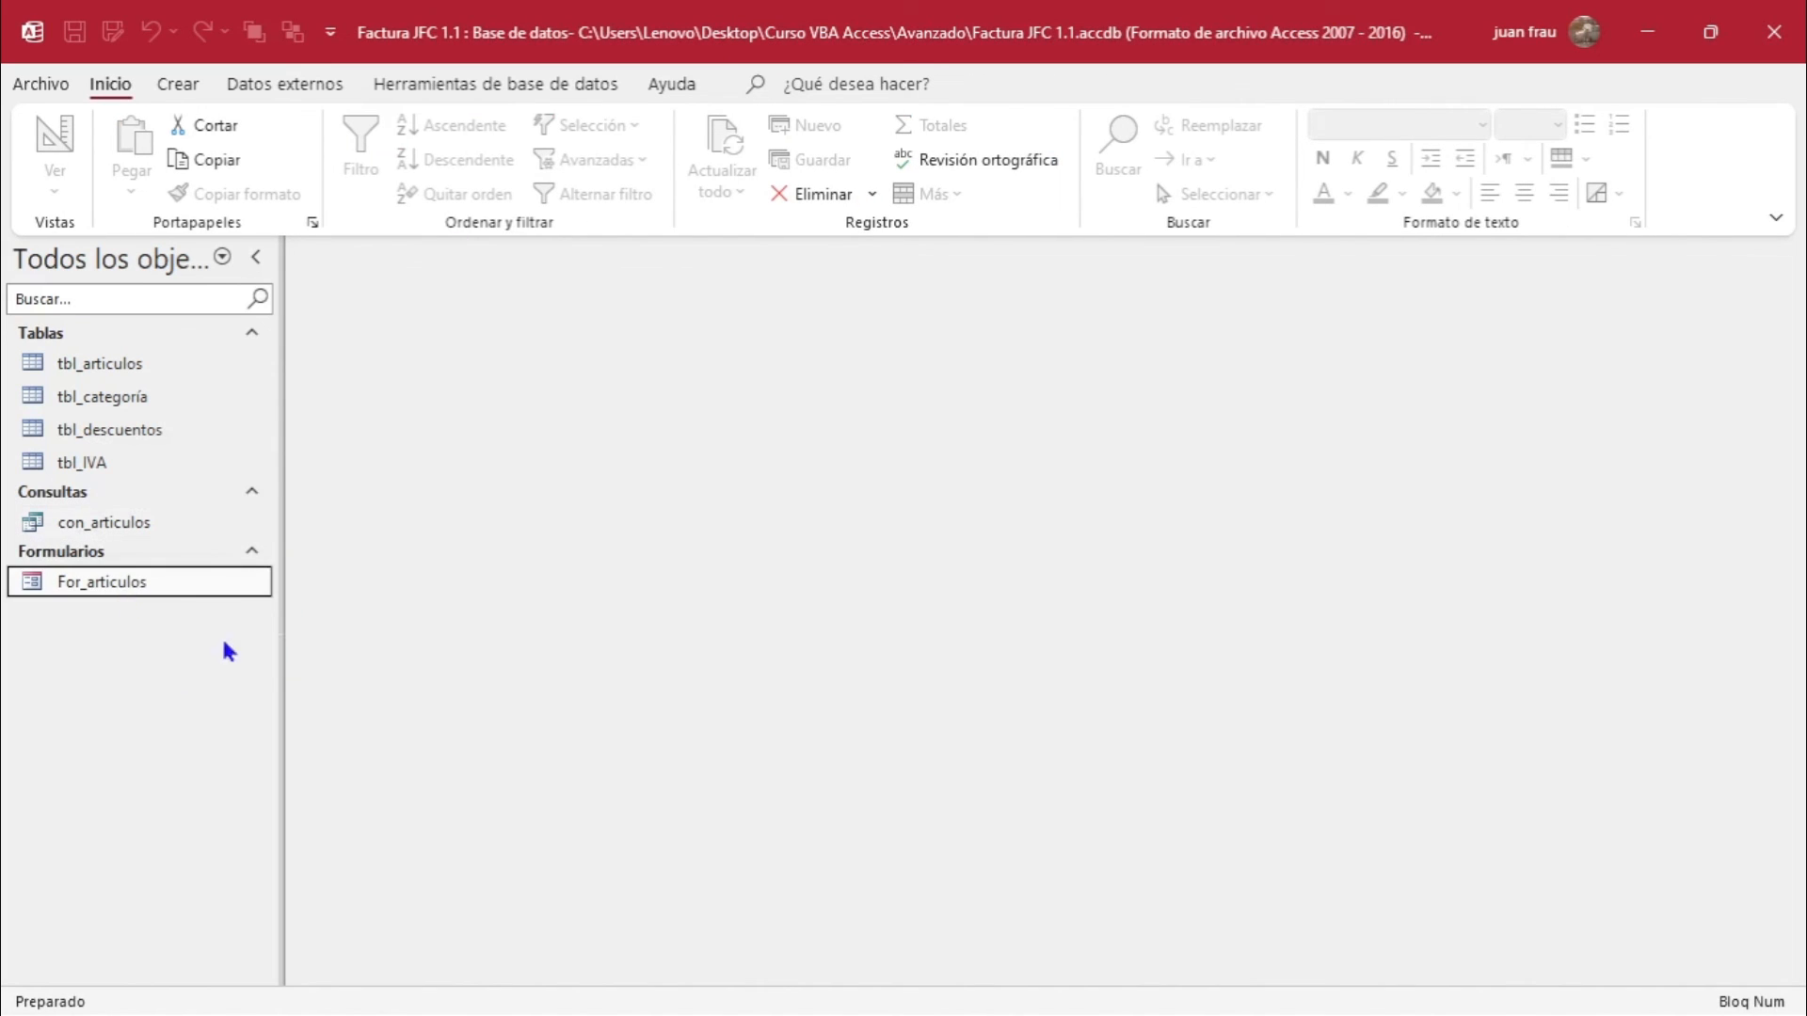
key(Return)
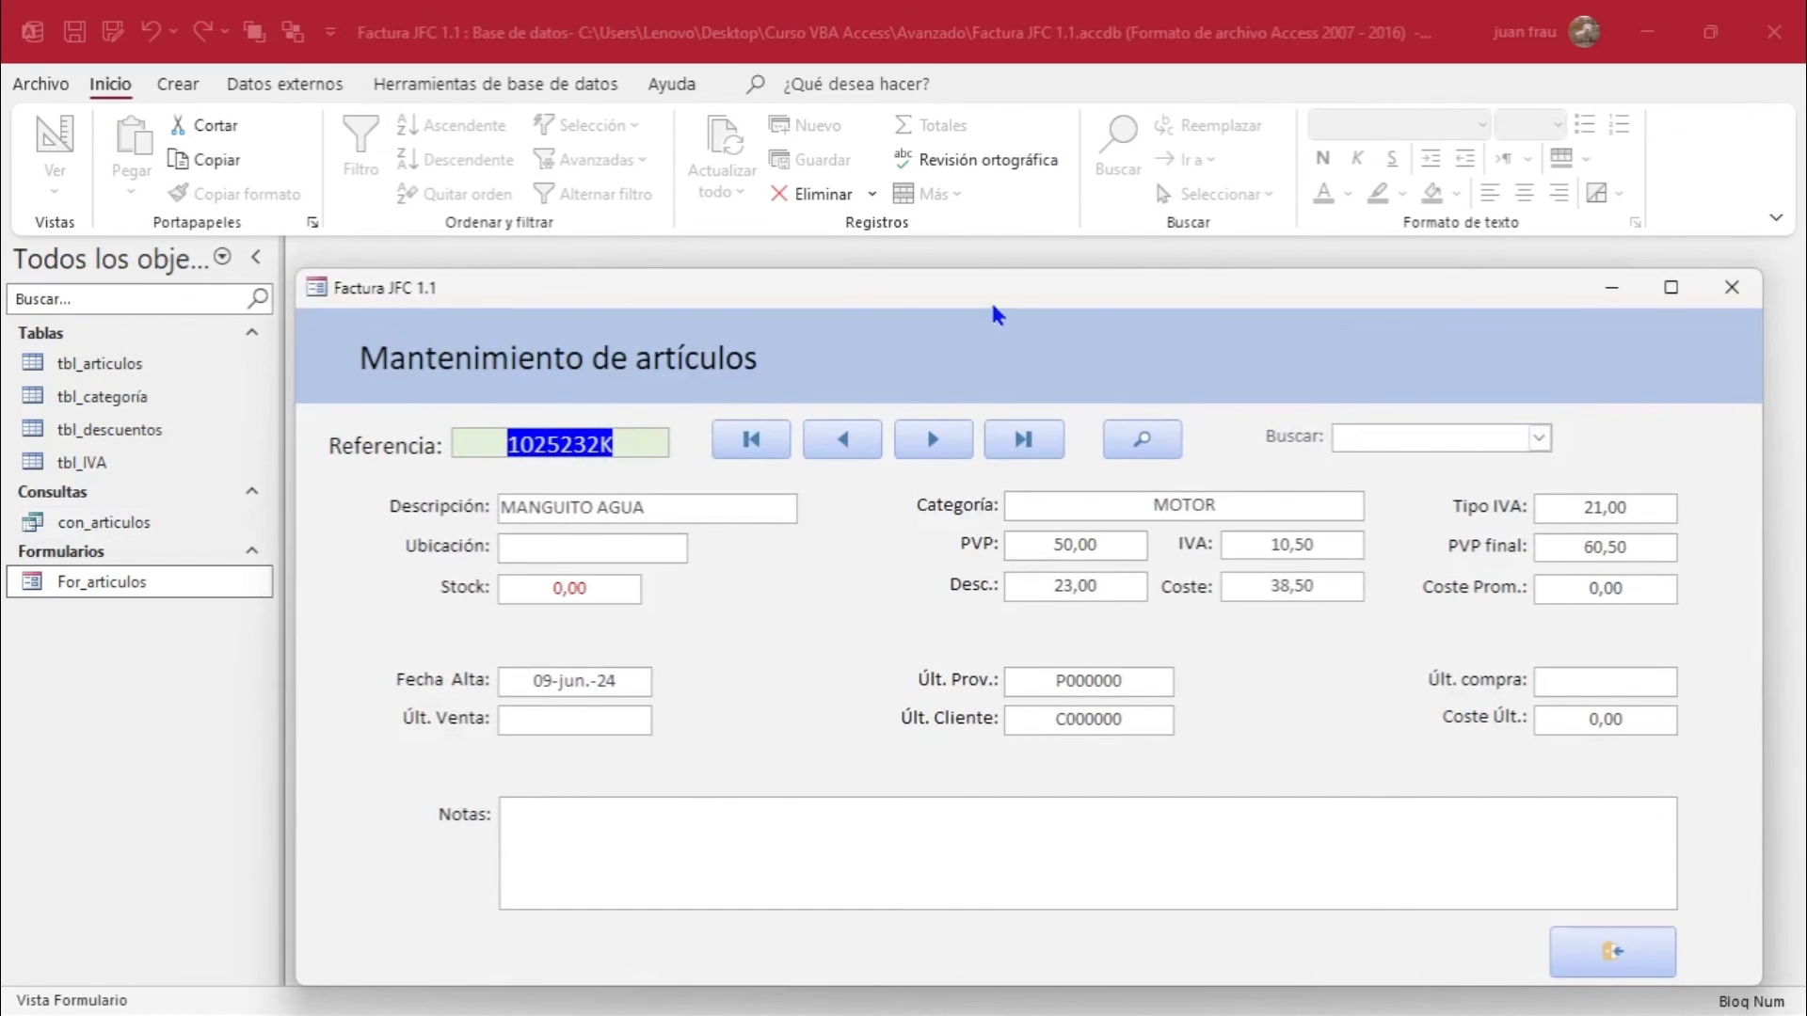
drag(1001, 302, 1029, 295)
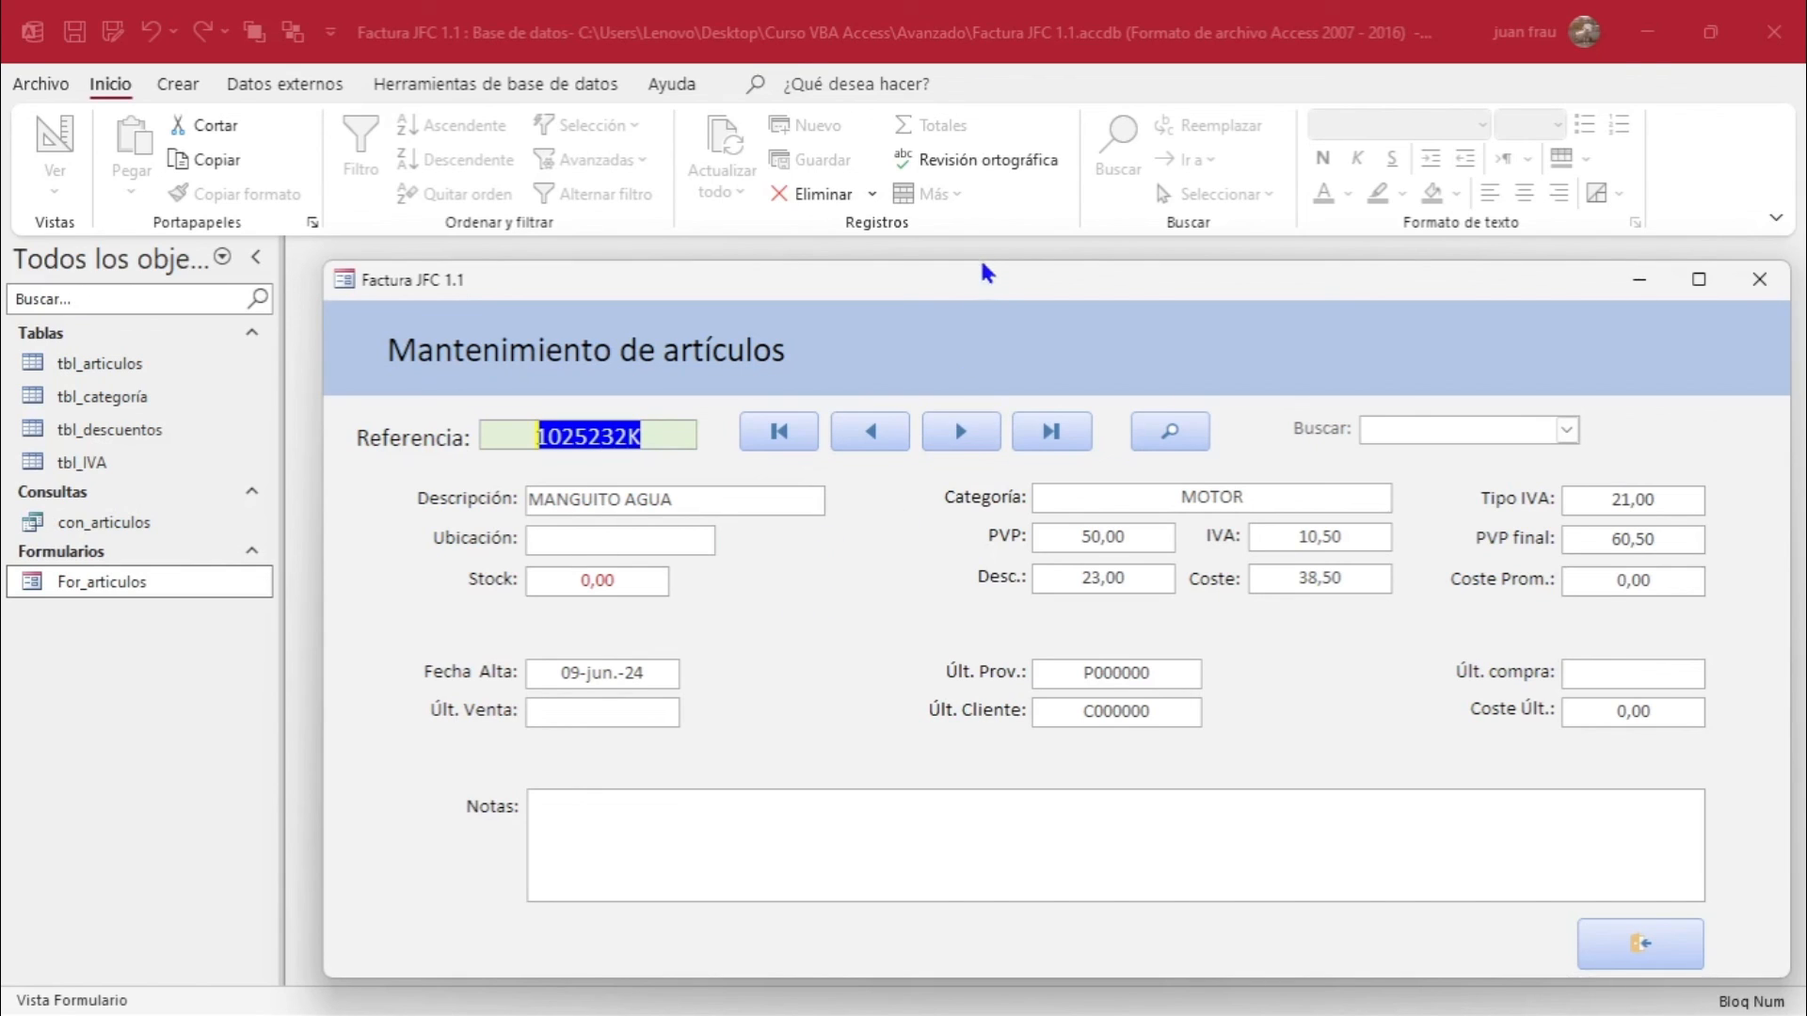
drag(981, 282, 950, 251)
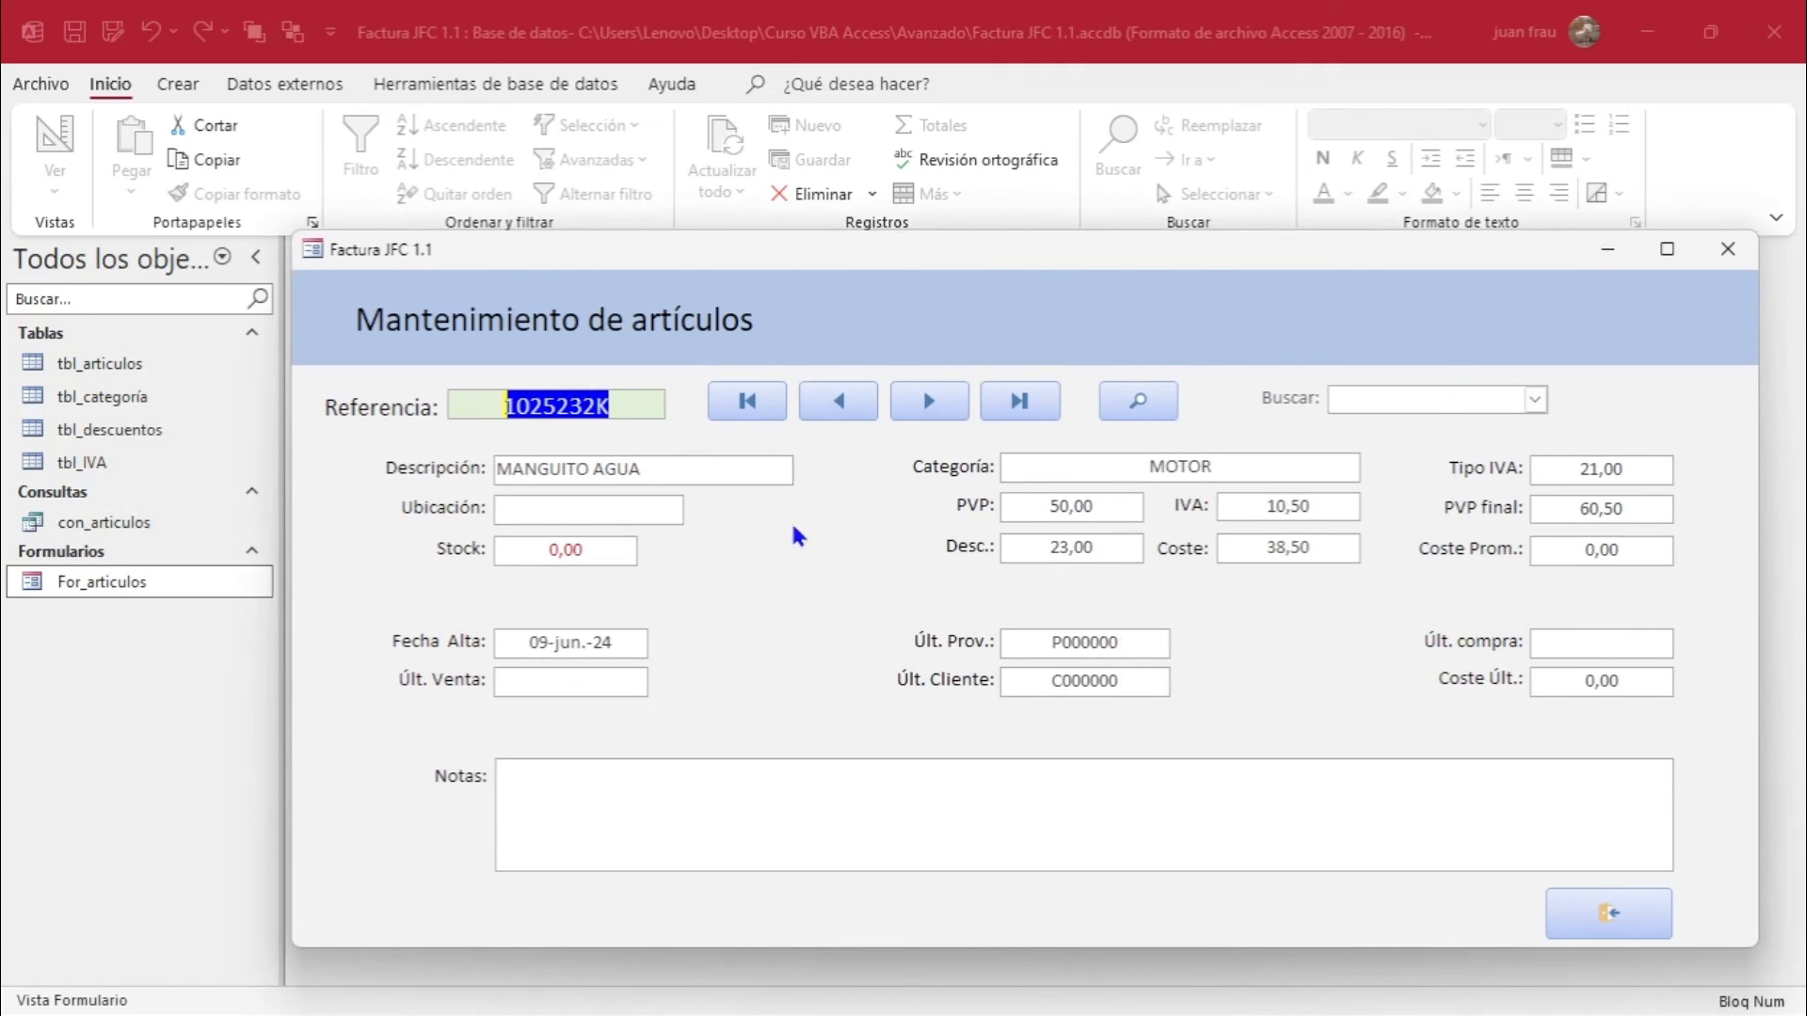
Test editing in the form by retyping the description of article 1025232K as "manguito agua".
click(693, 469)
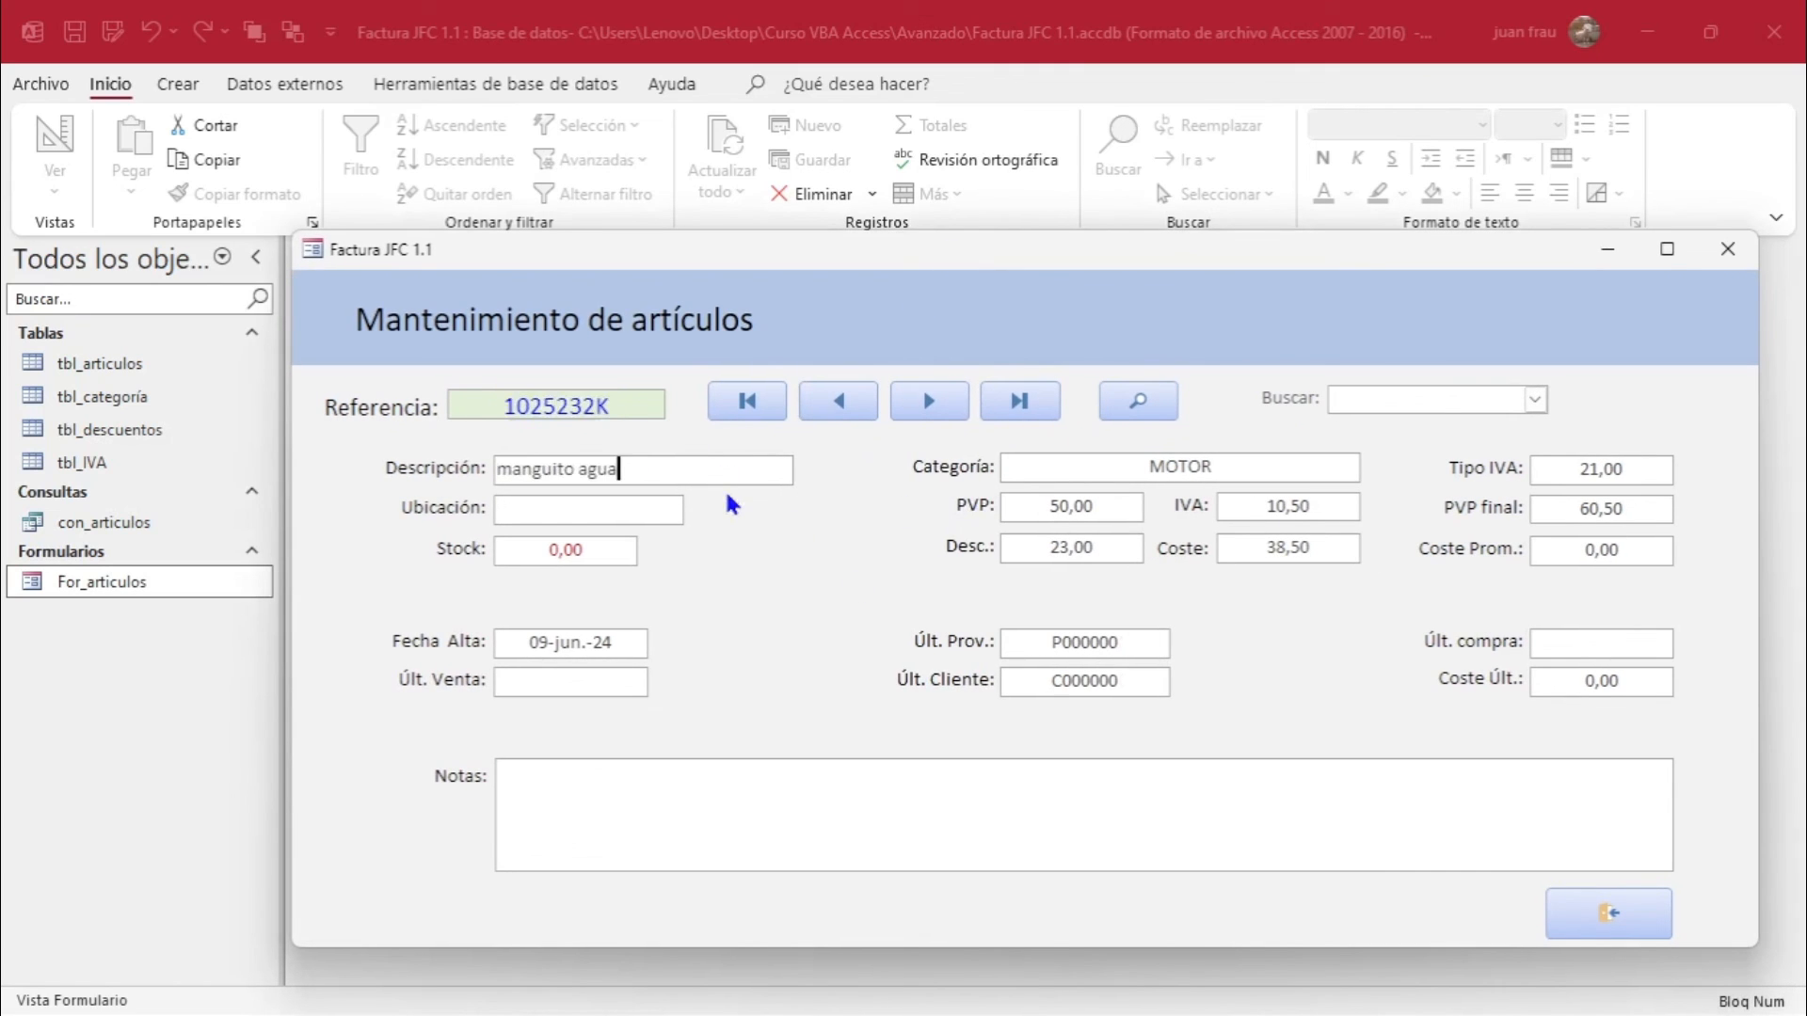
key(BackSpace)
key(BackSpace)
text(ua)
Switch the form to design view and examine the Bloqueado and Habilitado properties of the Descripcion_articulo text box.
right_click(869, 249)
click(932, 428)
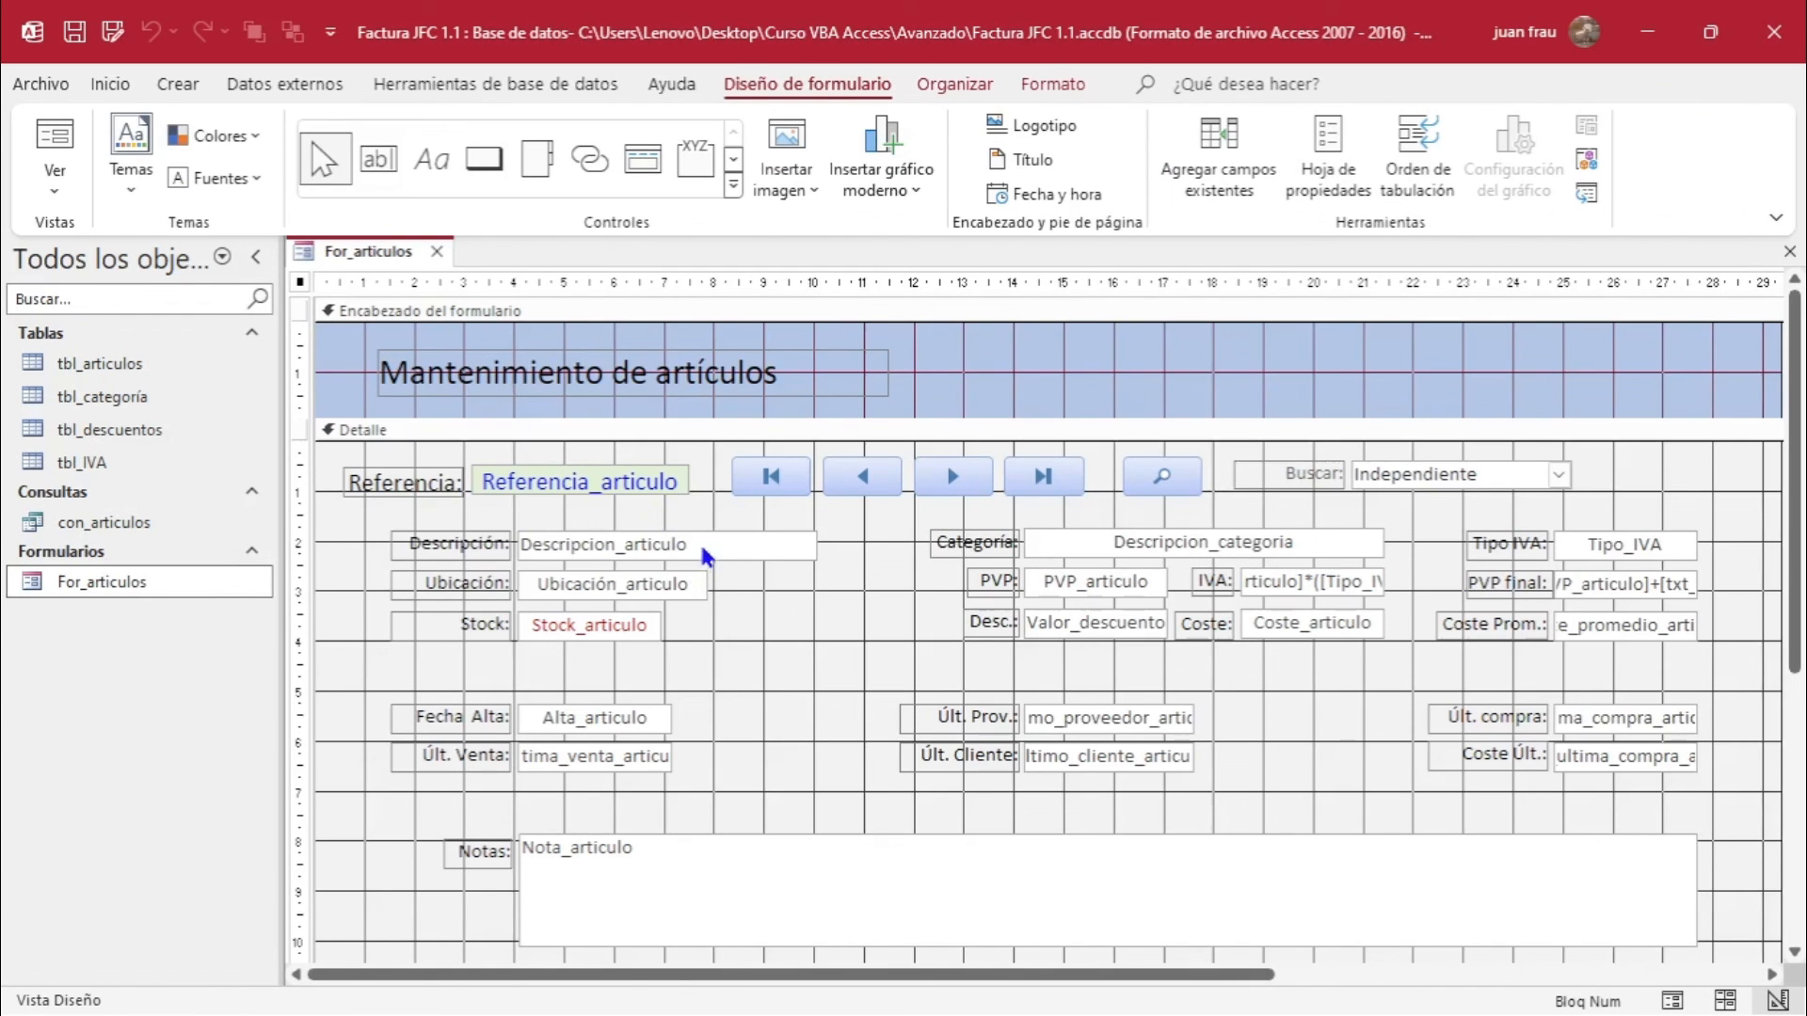
click(698, 549)
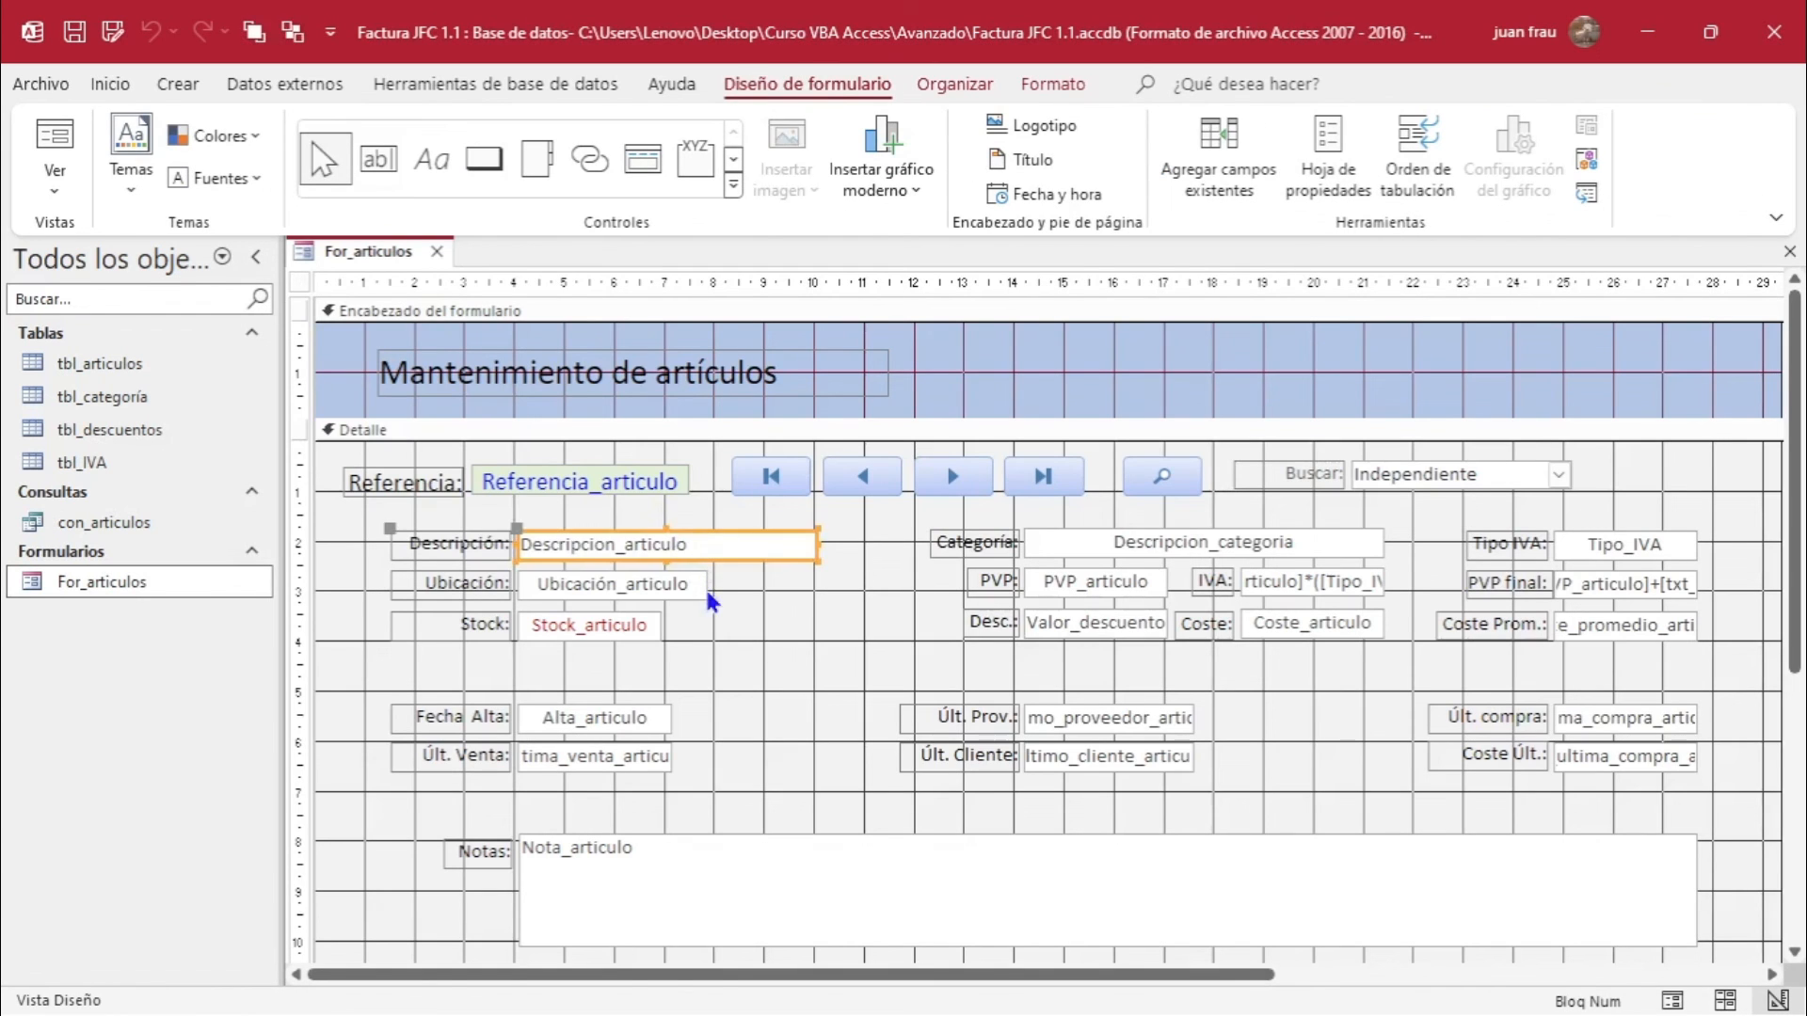
click(1327, 155)
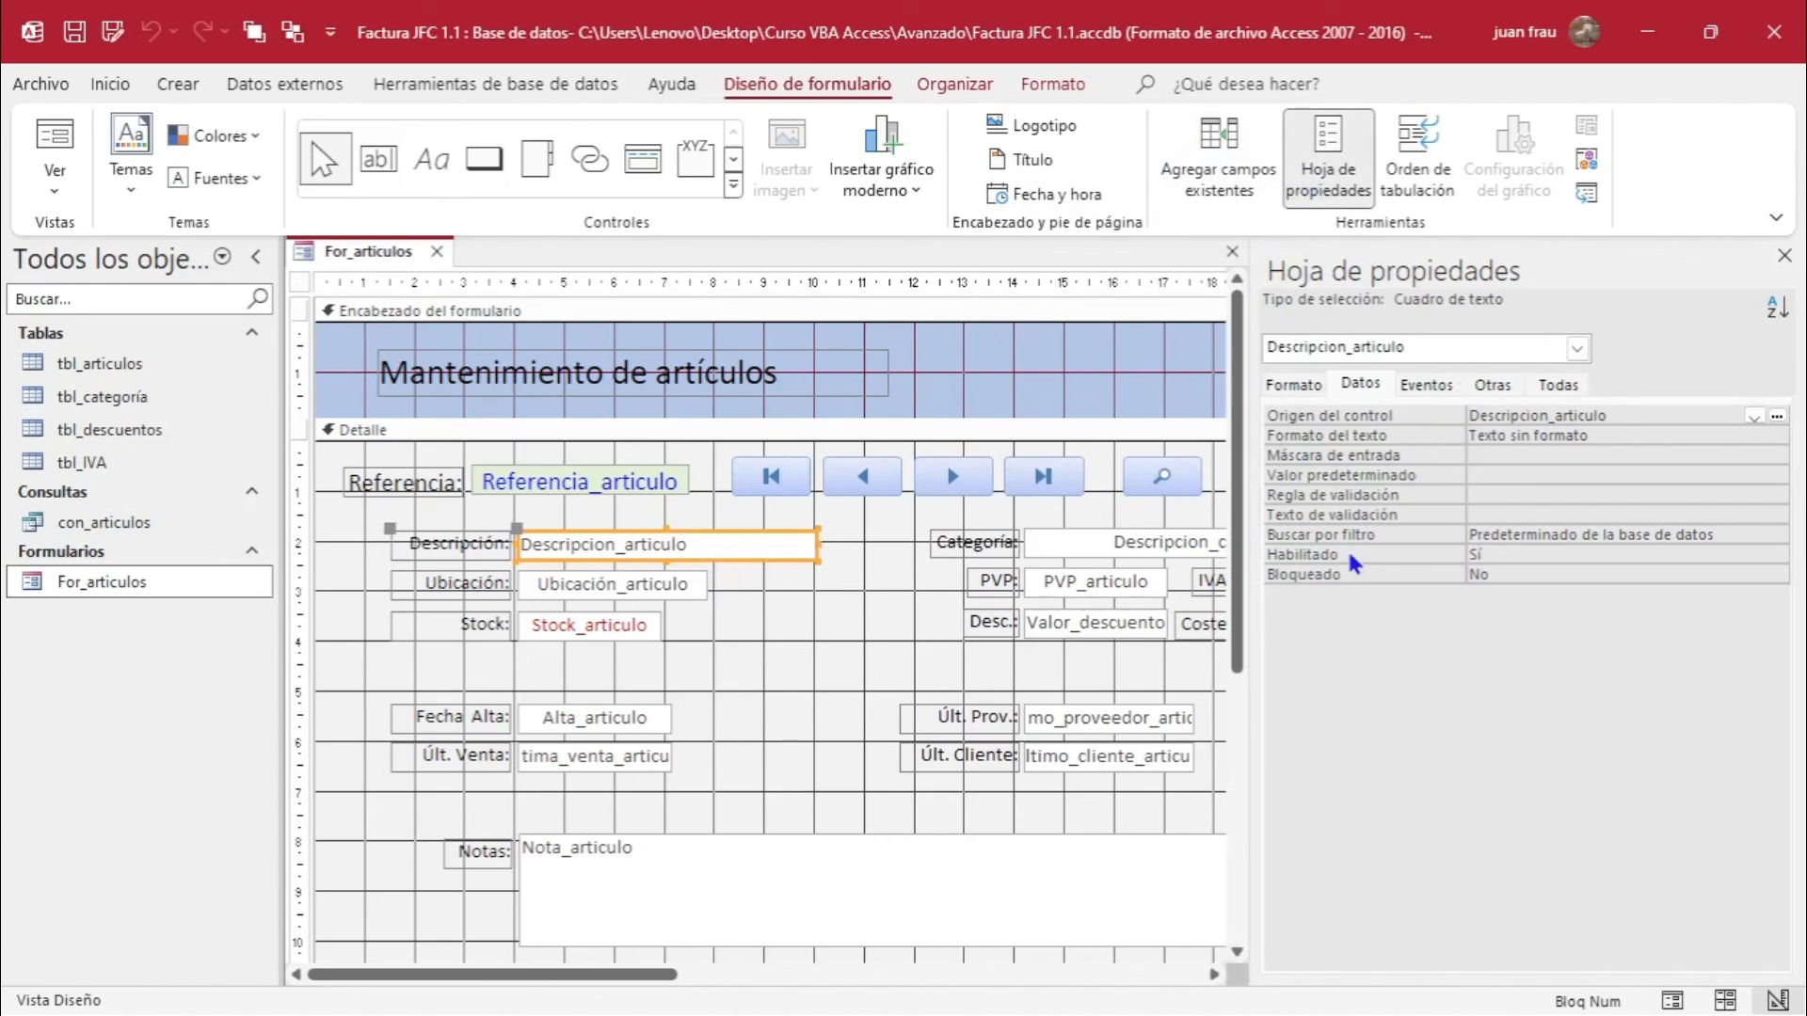
click(1517, 575)
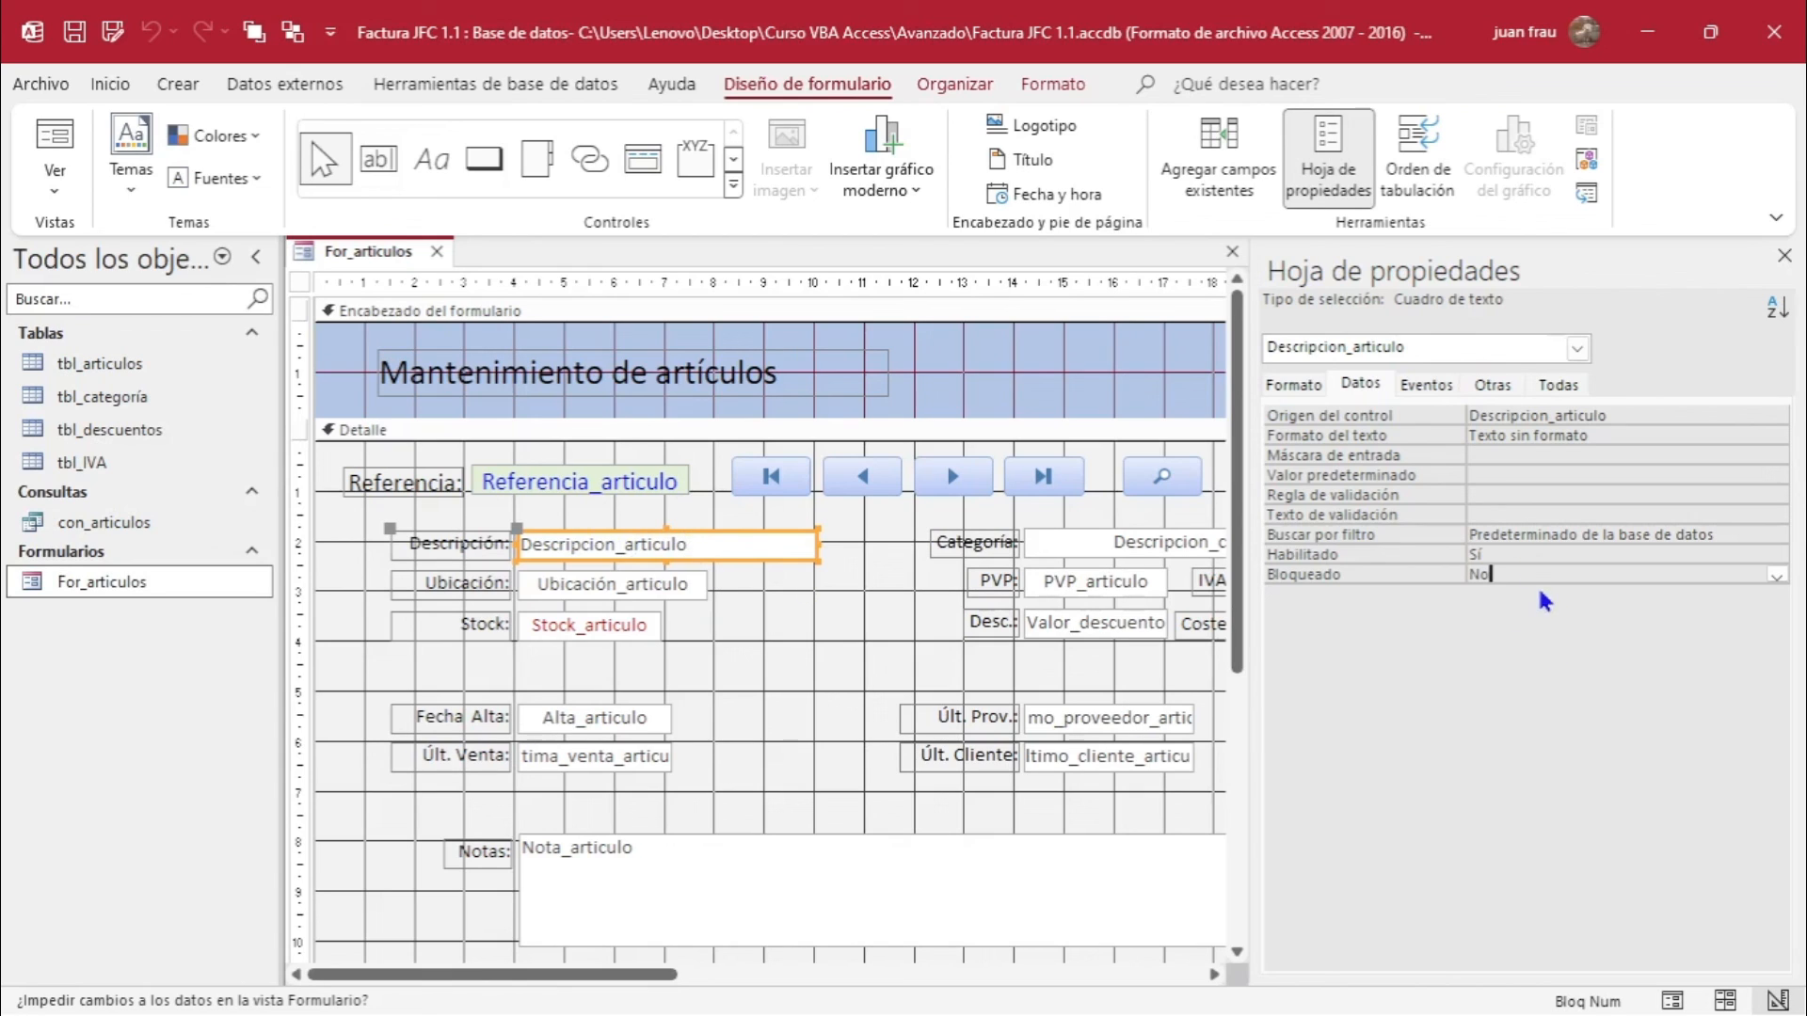
click(1518, 555)
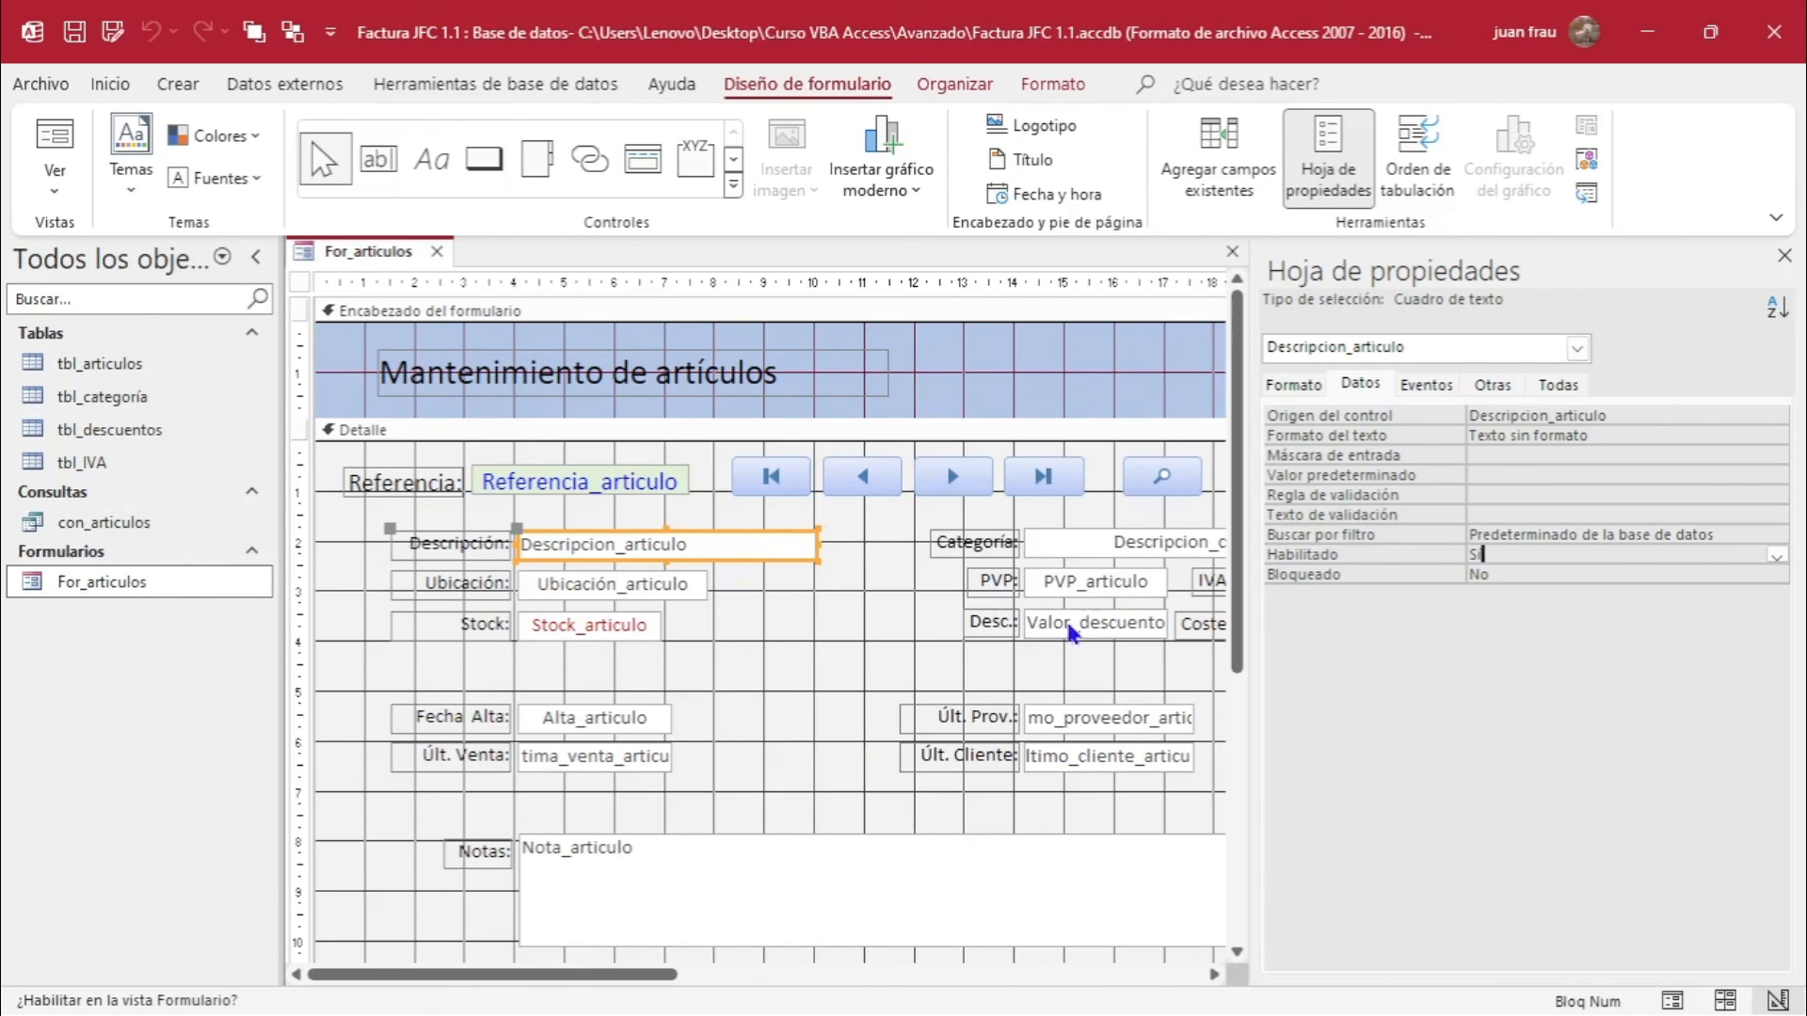
Set the whole form's Tipo Recordset property to Archivo Snapshot and show the available recordset types again.
click(819, 682)
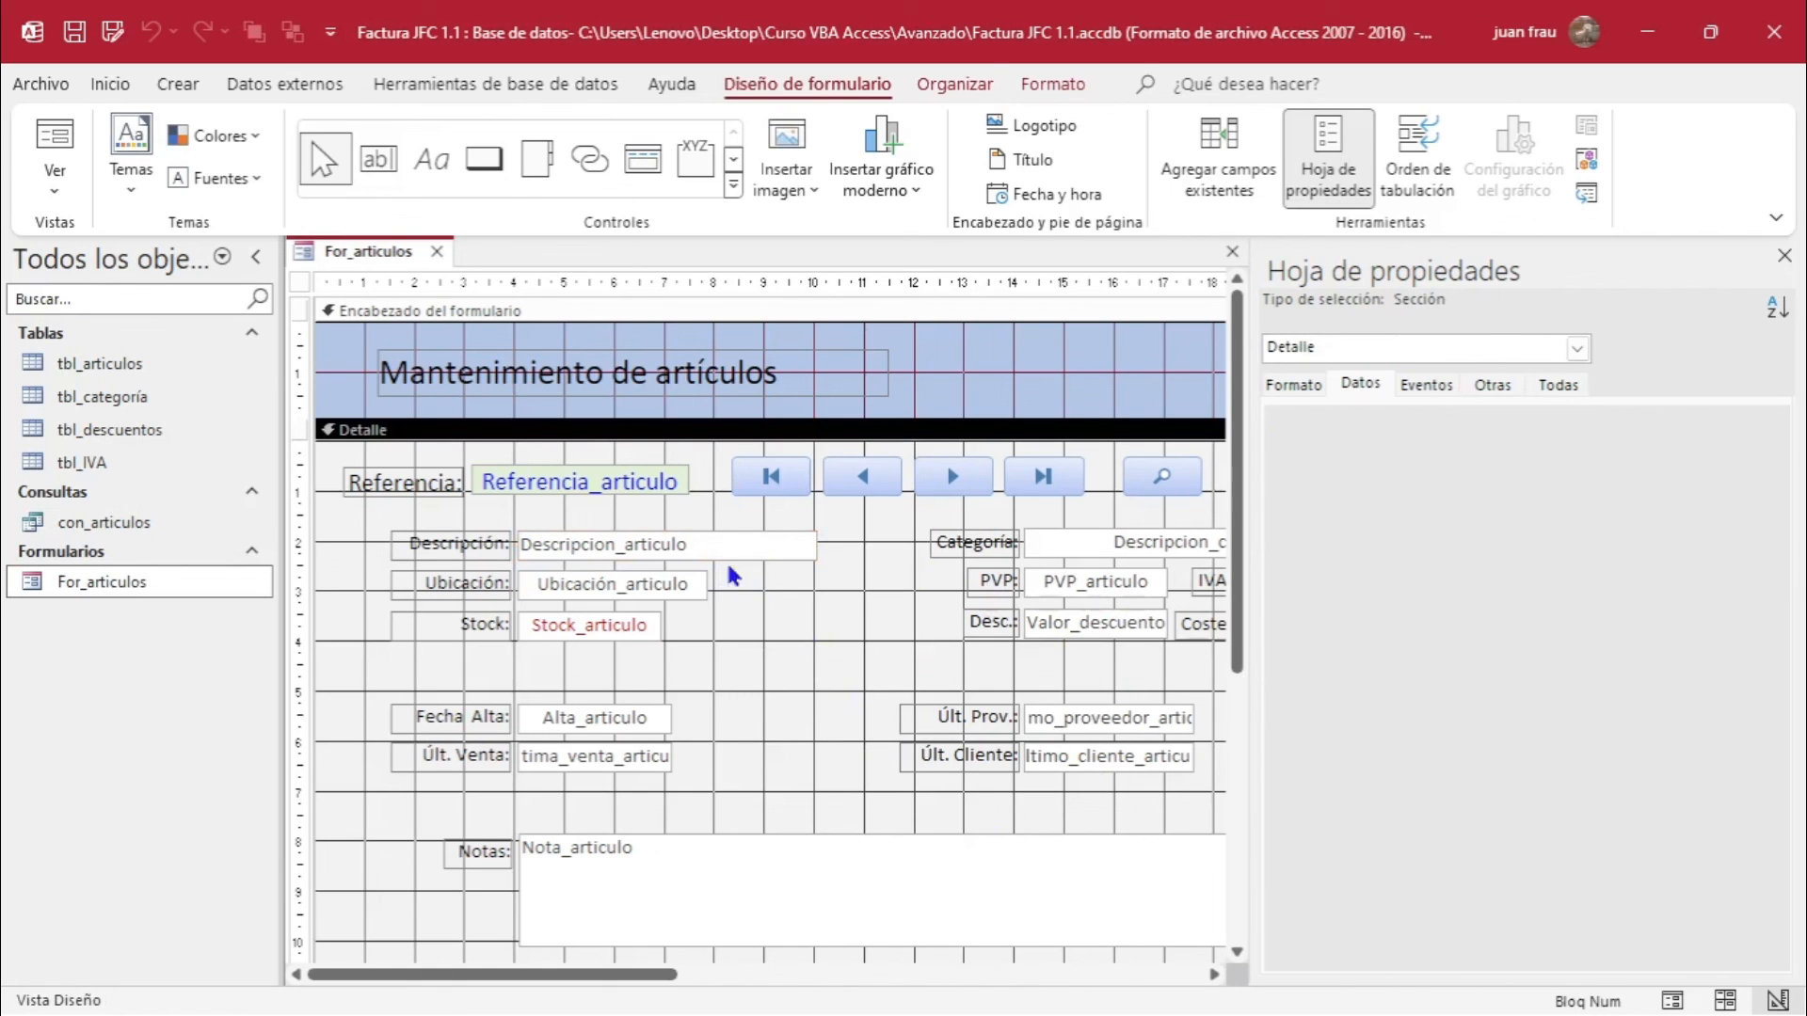
click(300, 285)
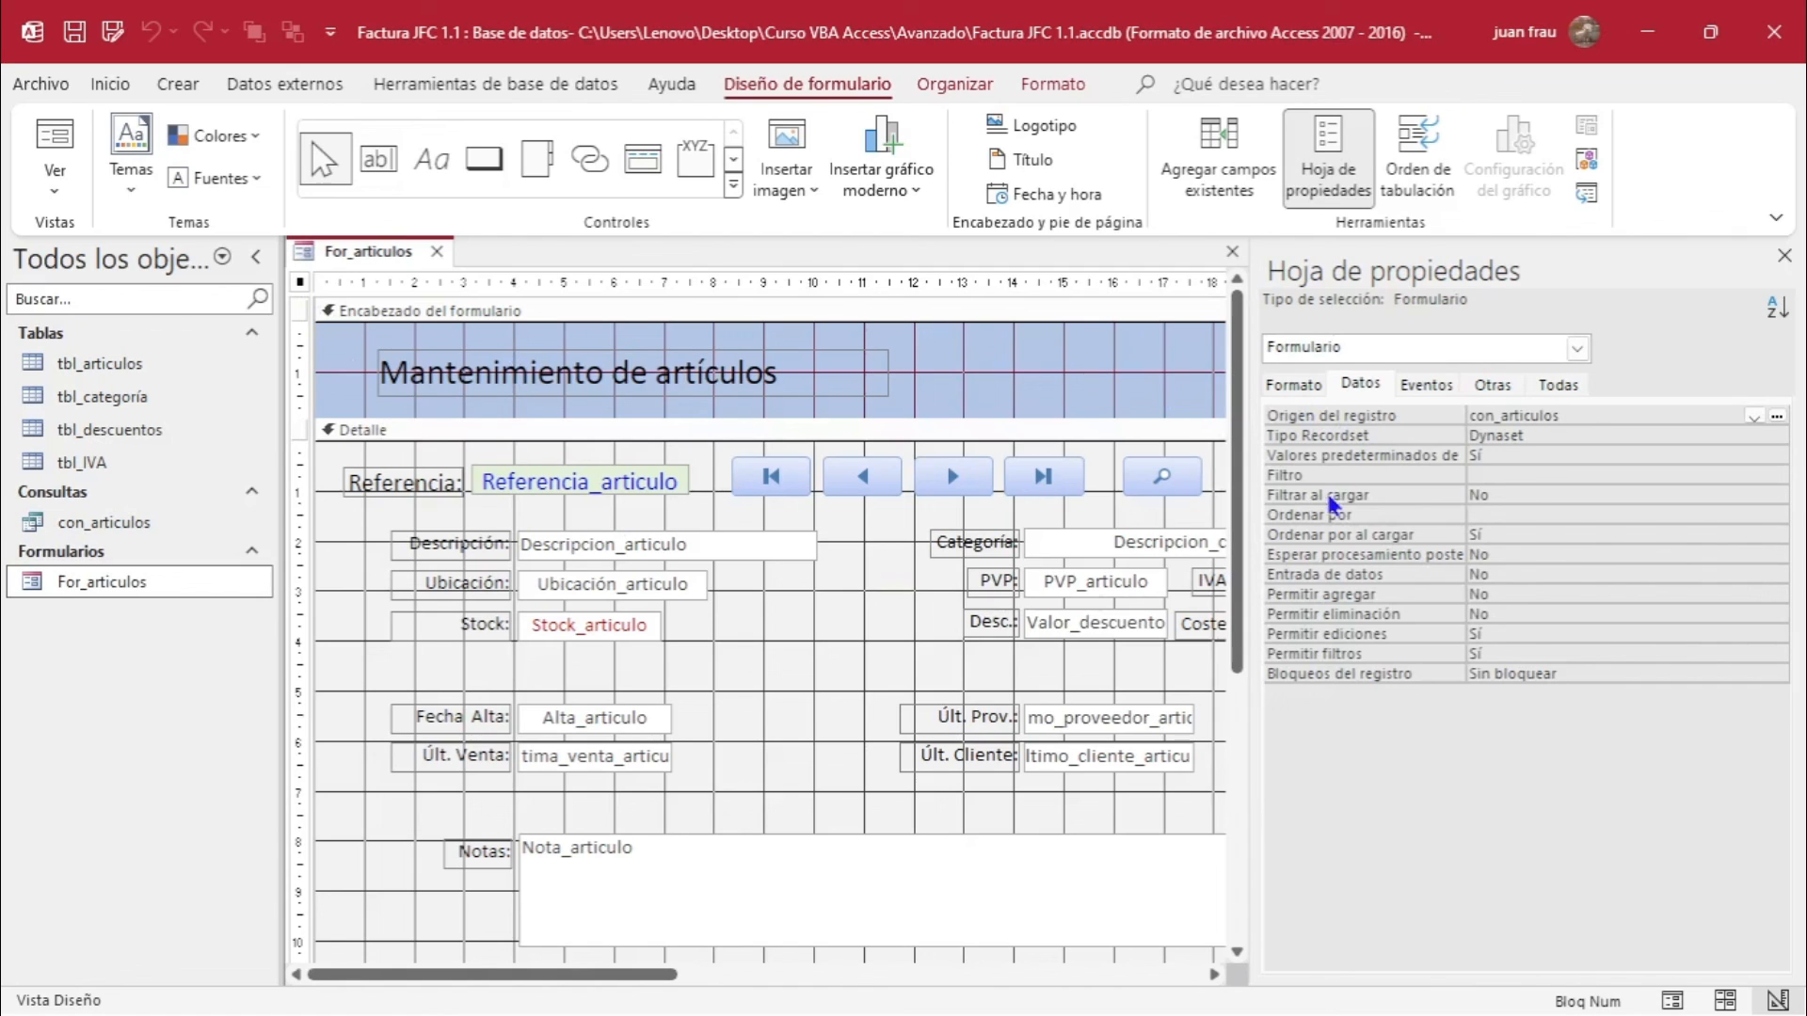
click(1590, 437)
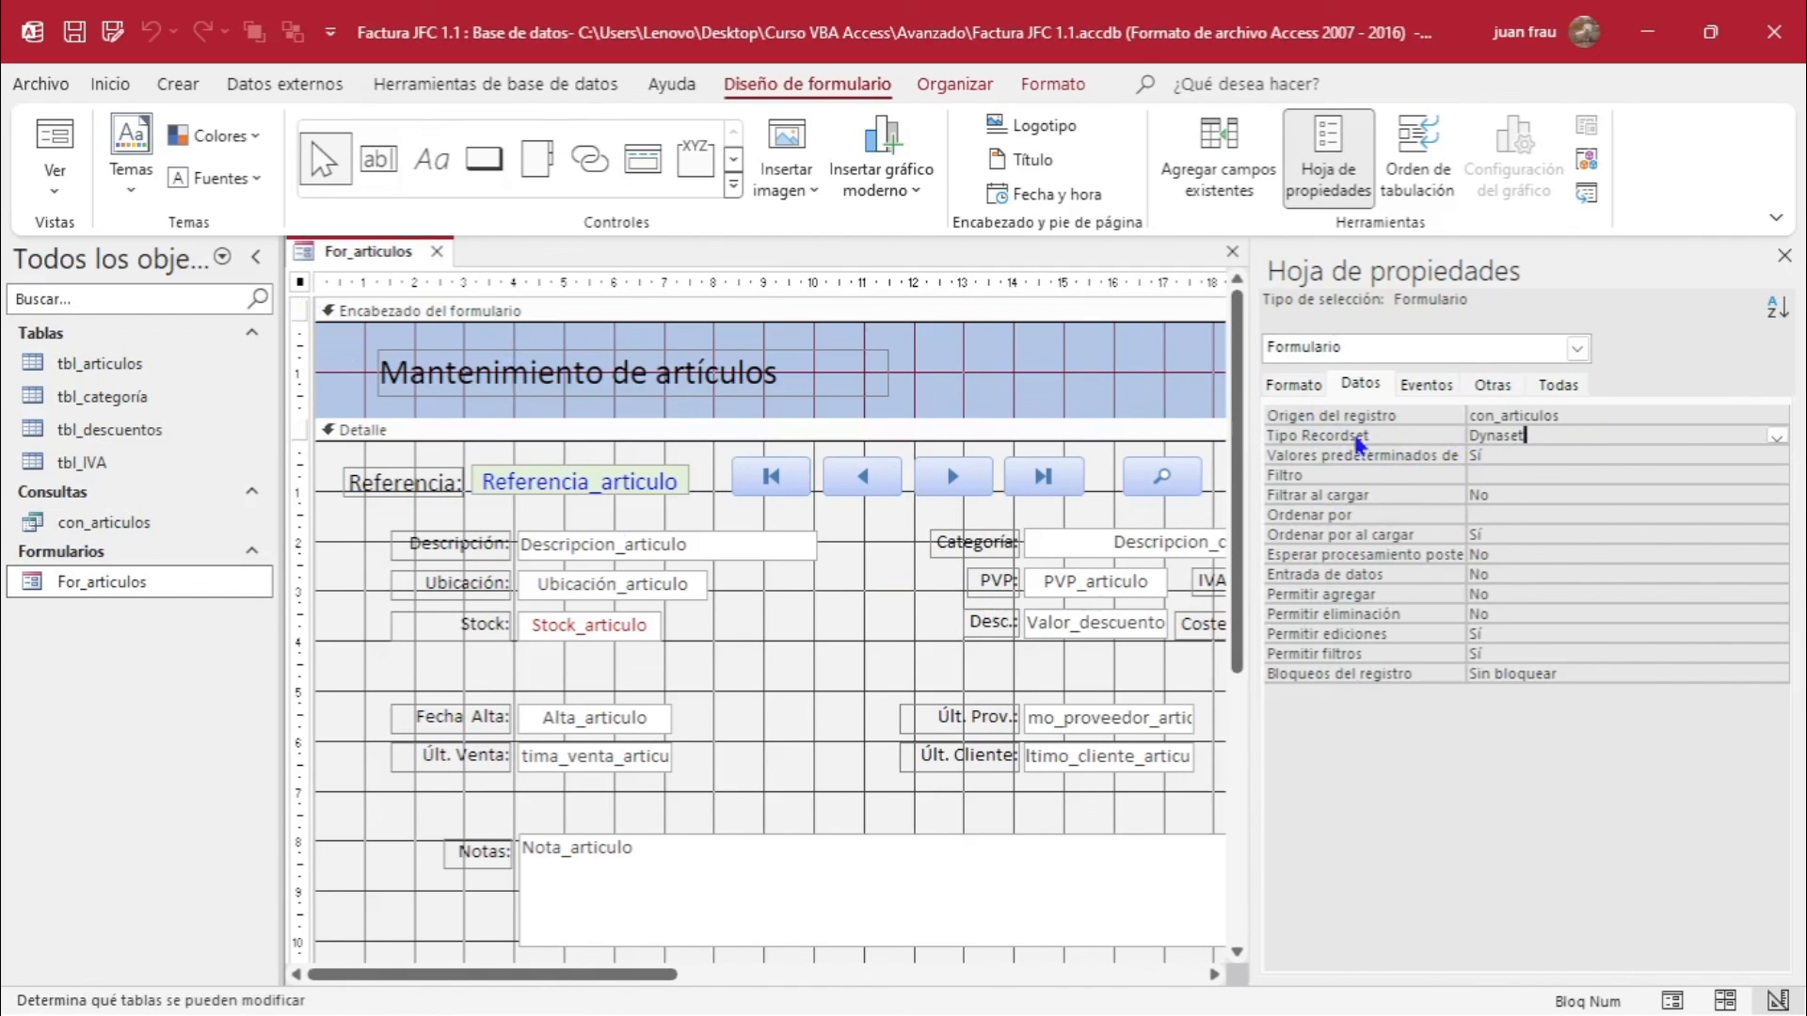
click(1776, 437)
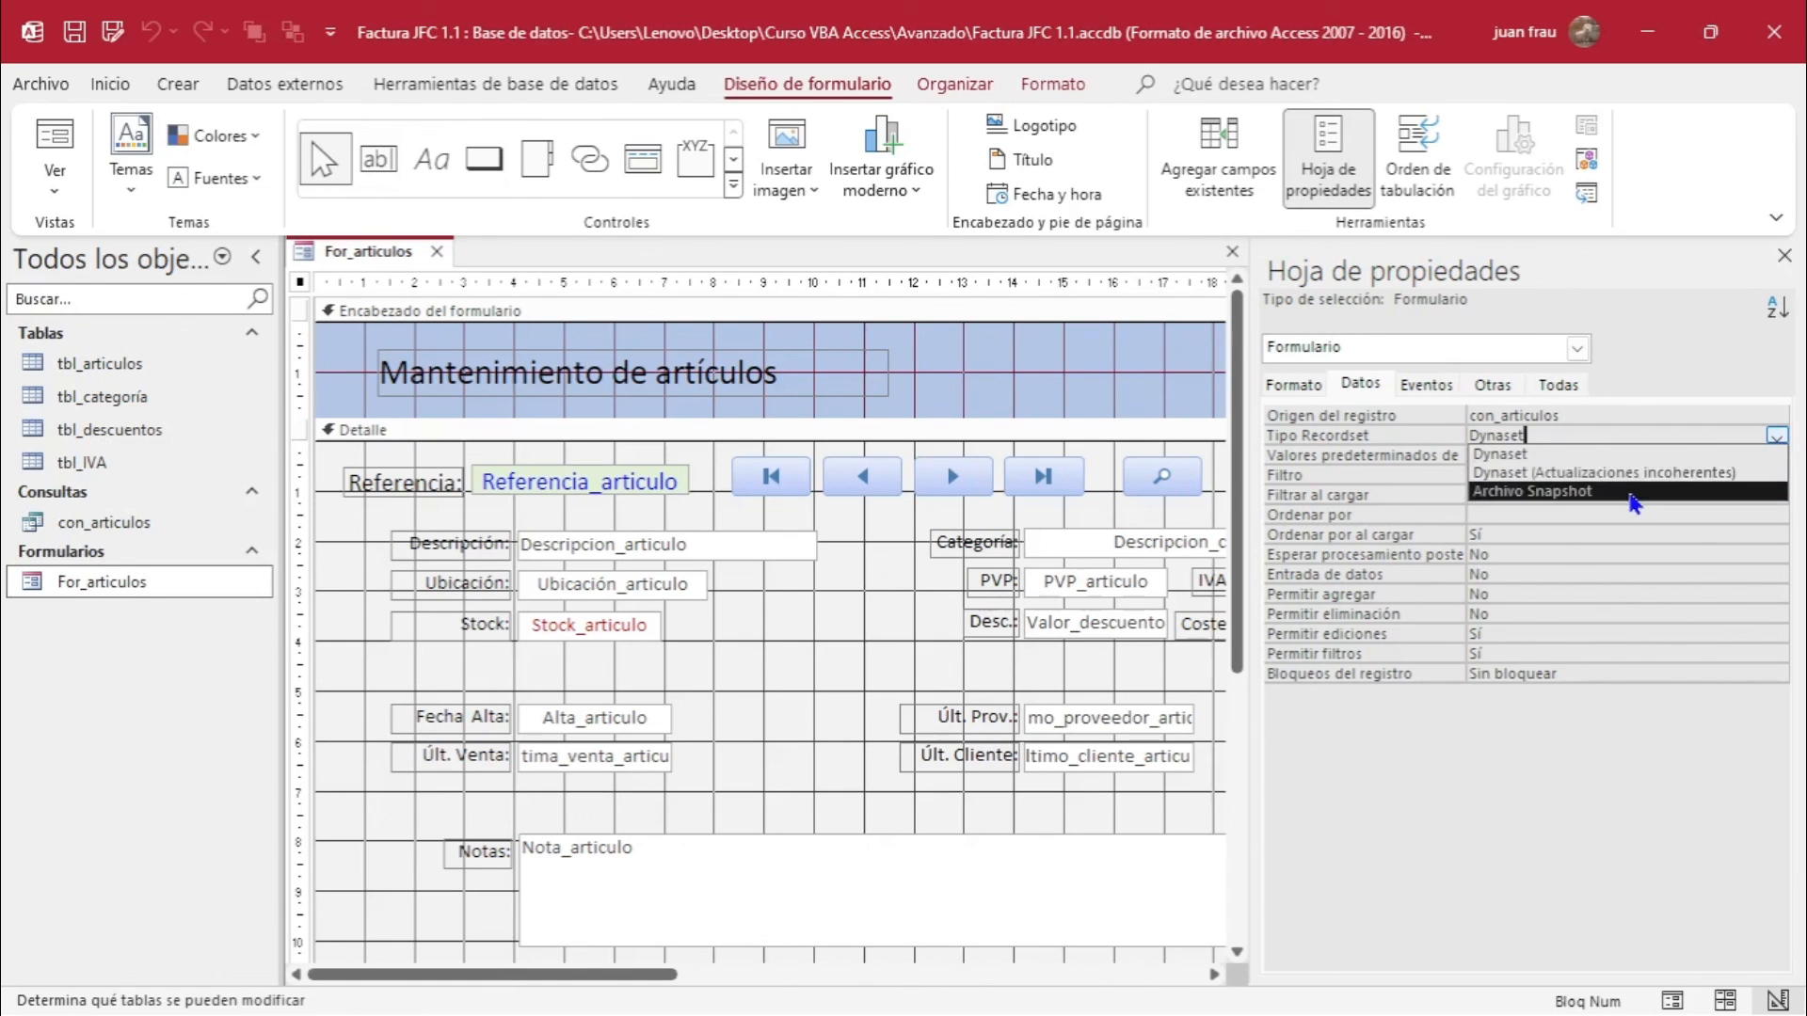
click(1640, 491)
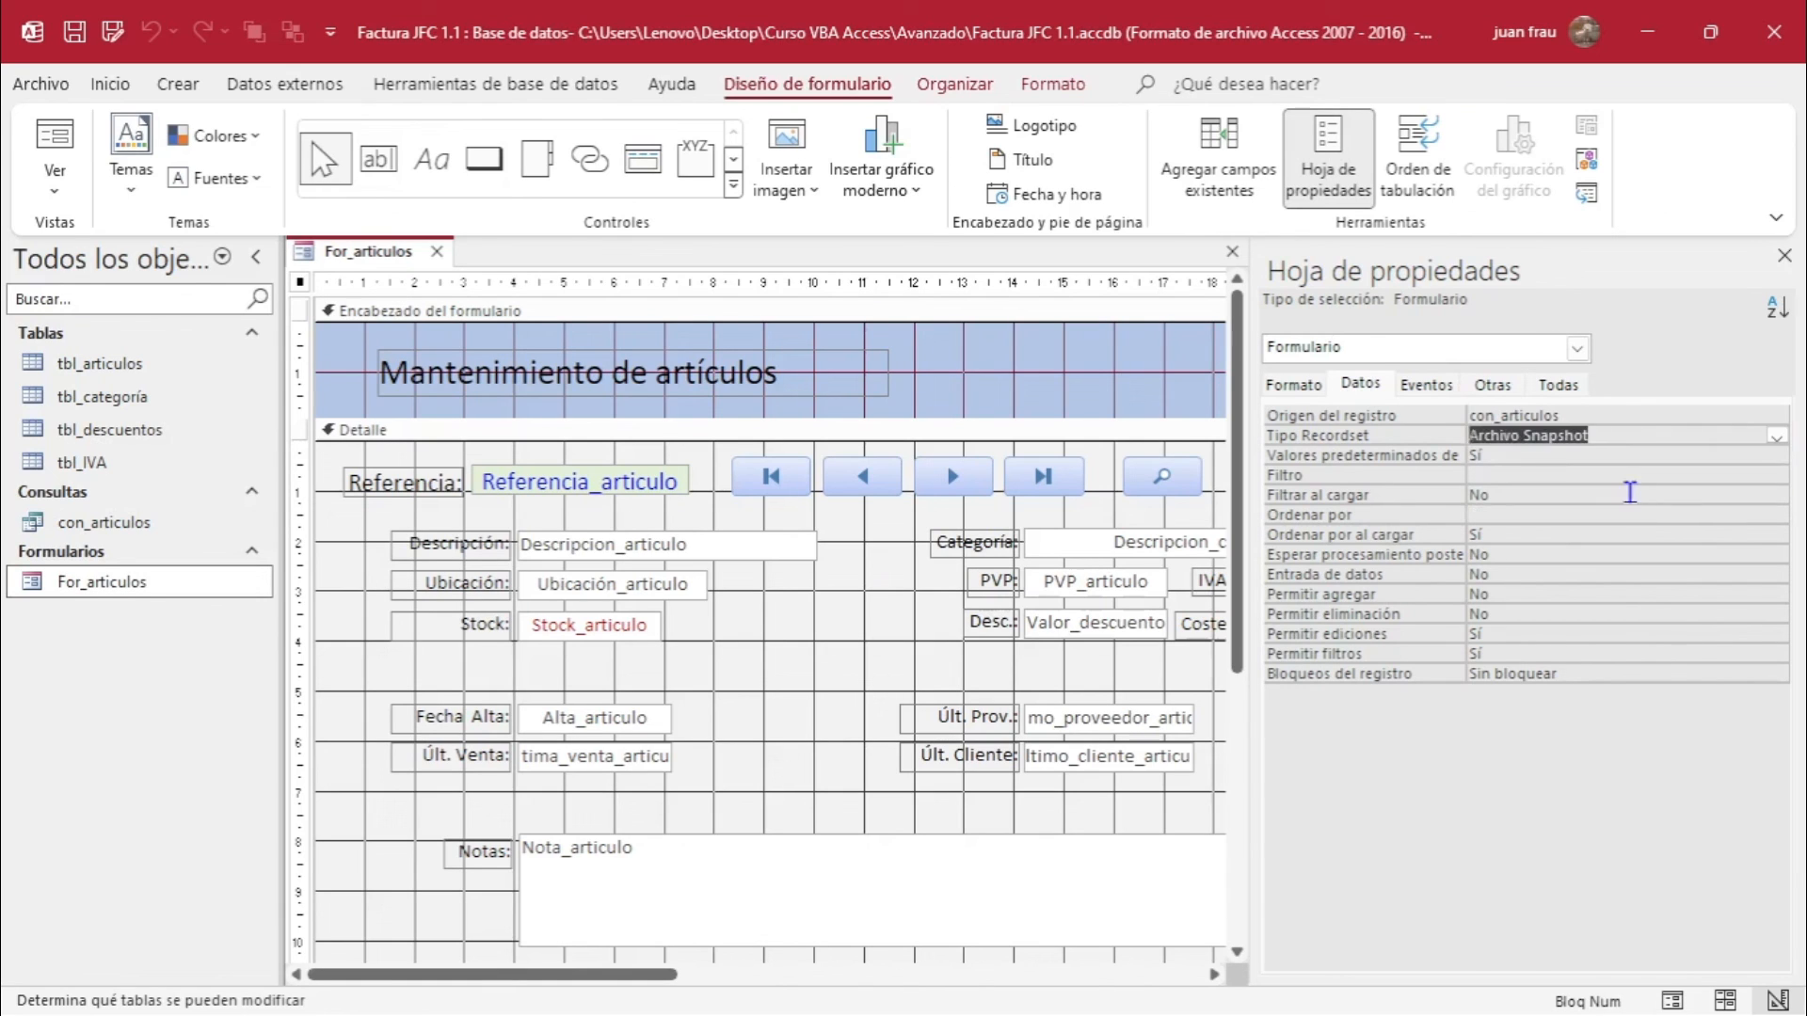
click(1778, 437)
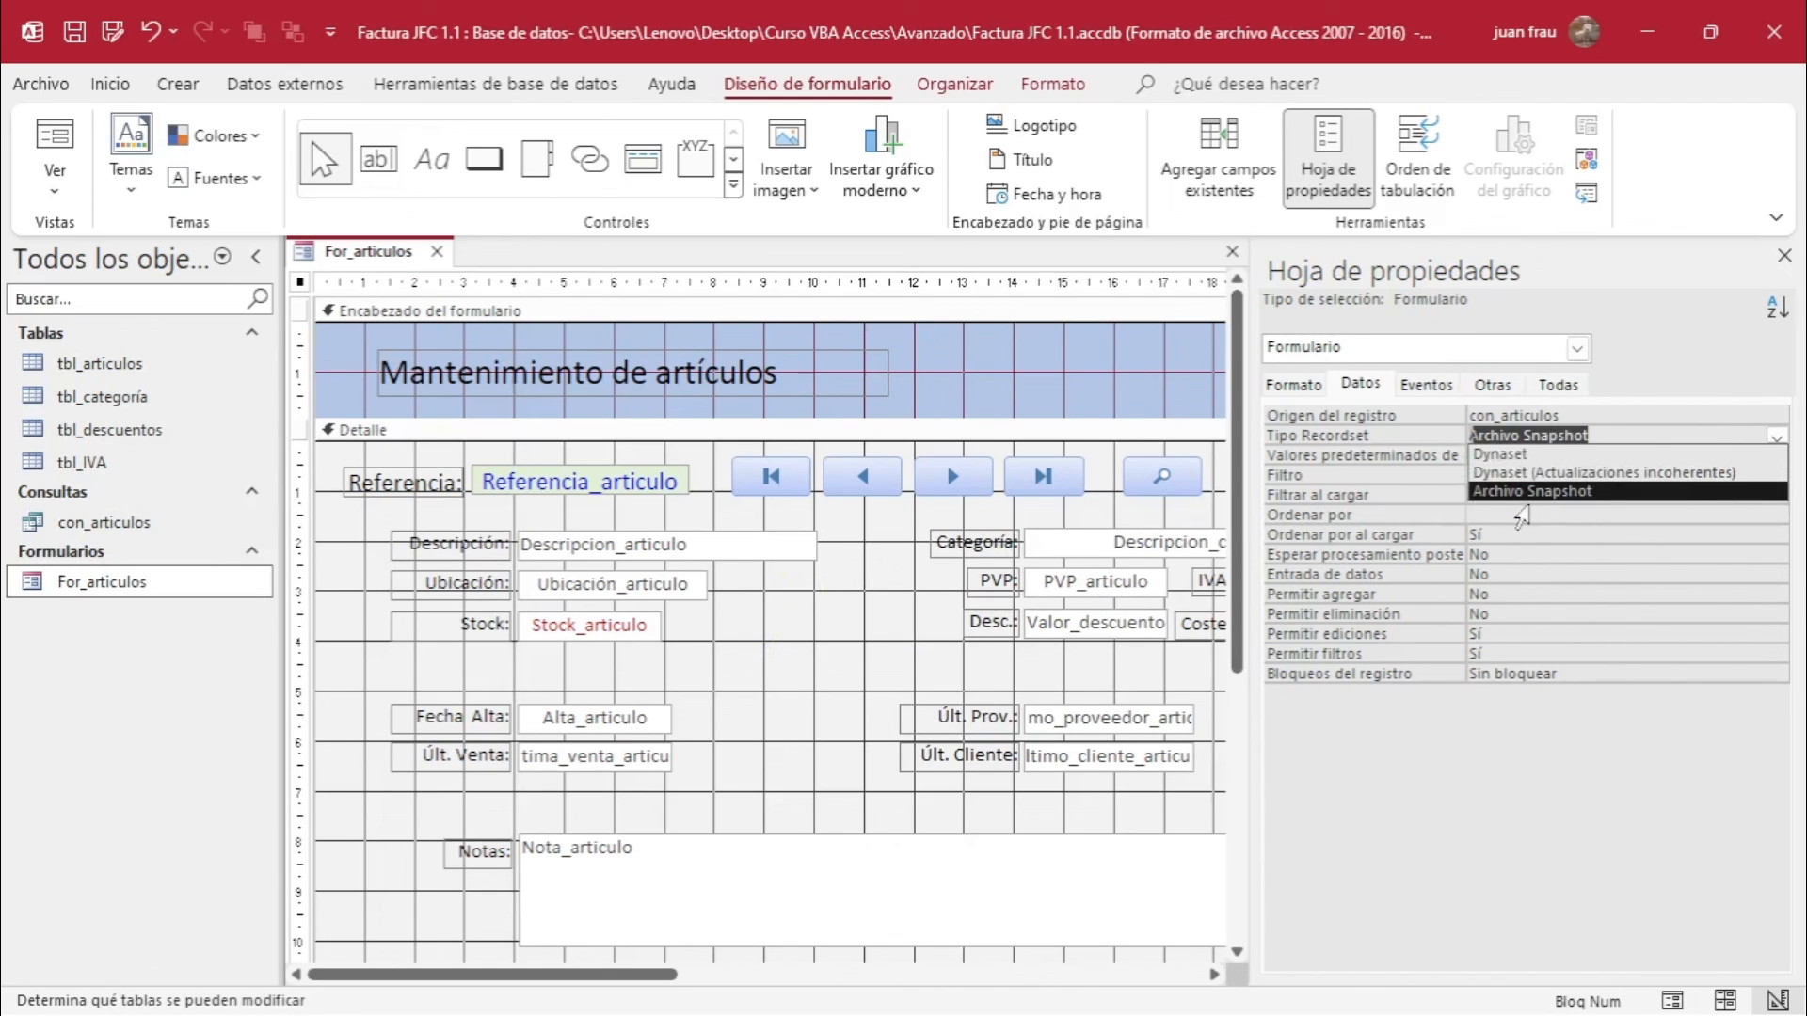
Keep Archivo Snapshot as the recordset type, save the form, and test in form view whether the description, category and discount fields accept edits.
click(1542, 493)
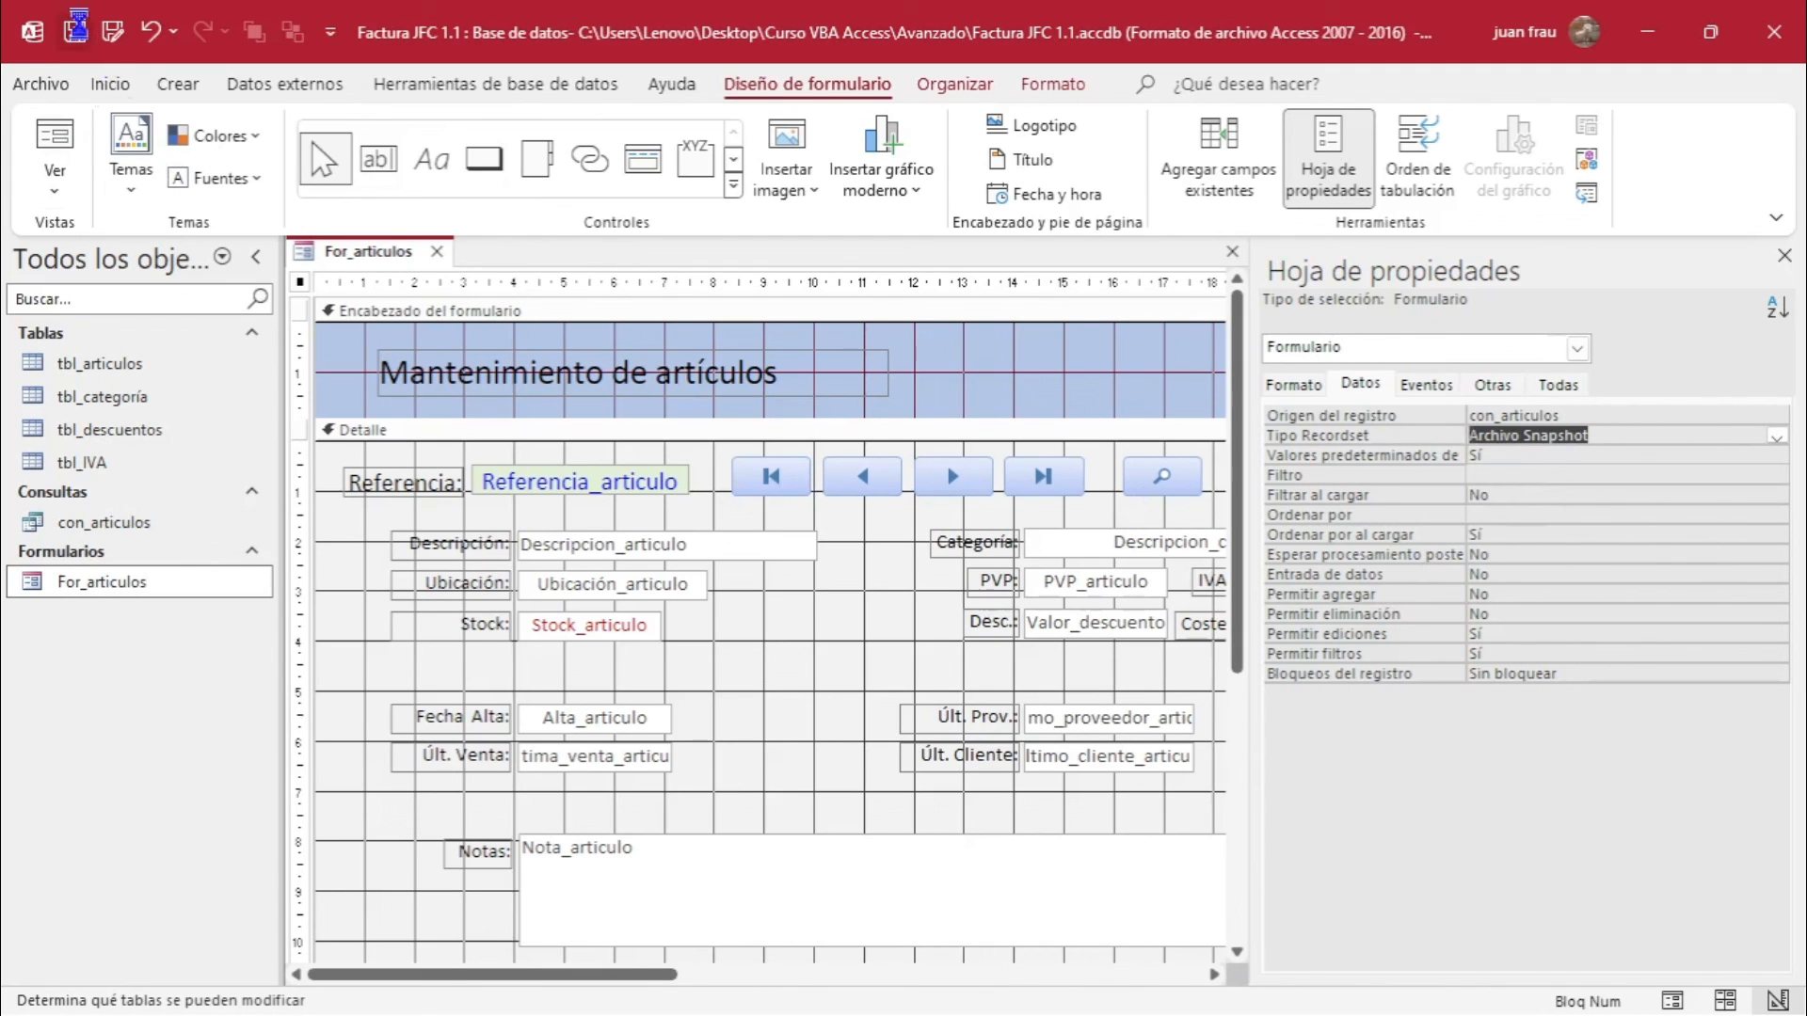
click(66, 139)
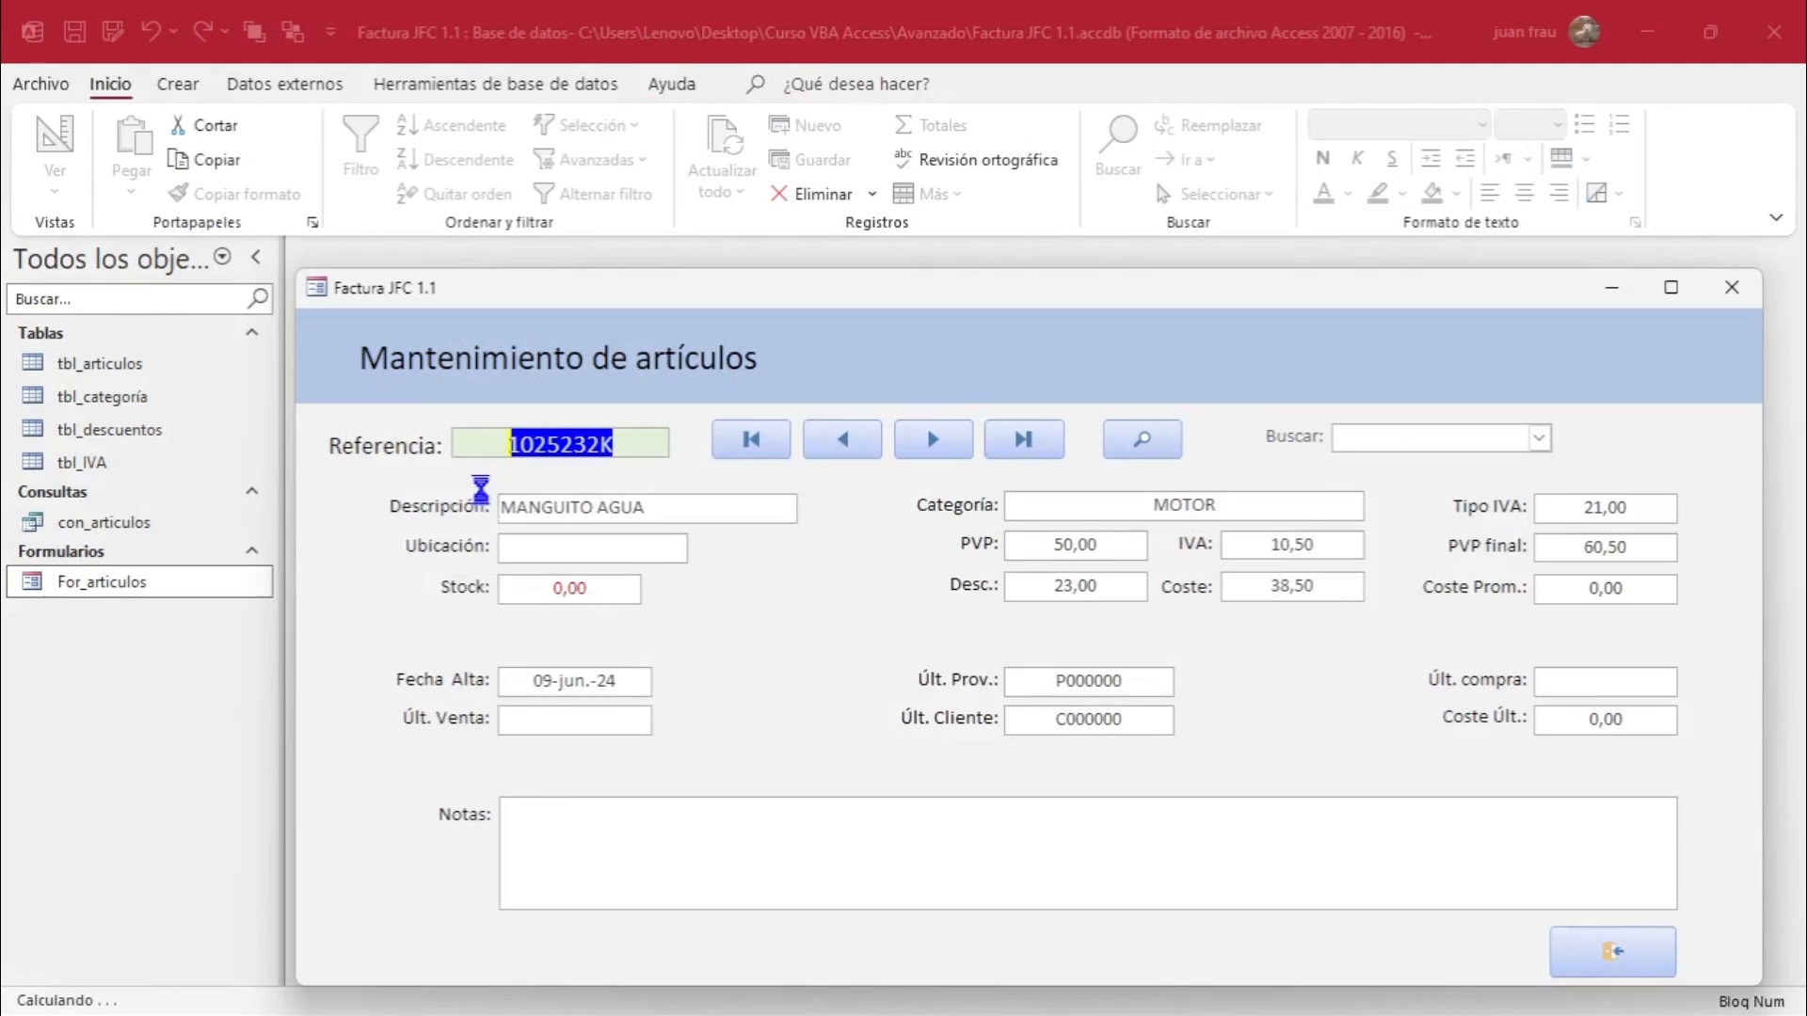
click(674, 509)
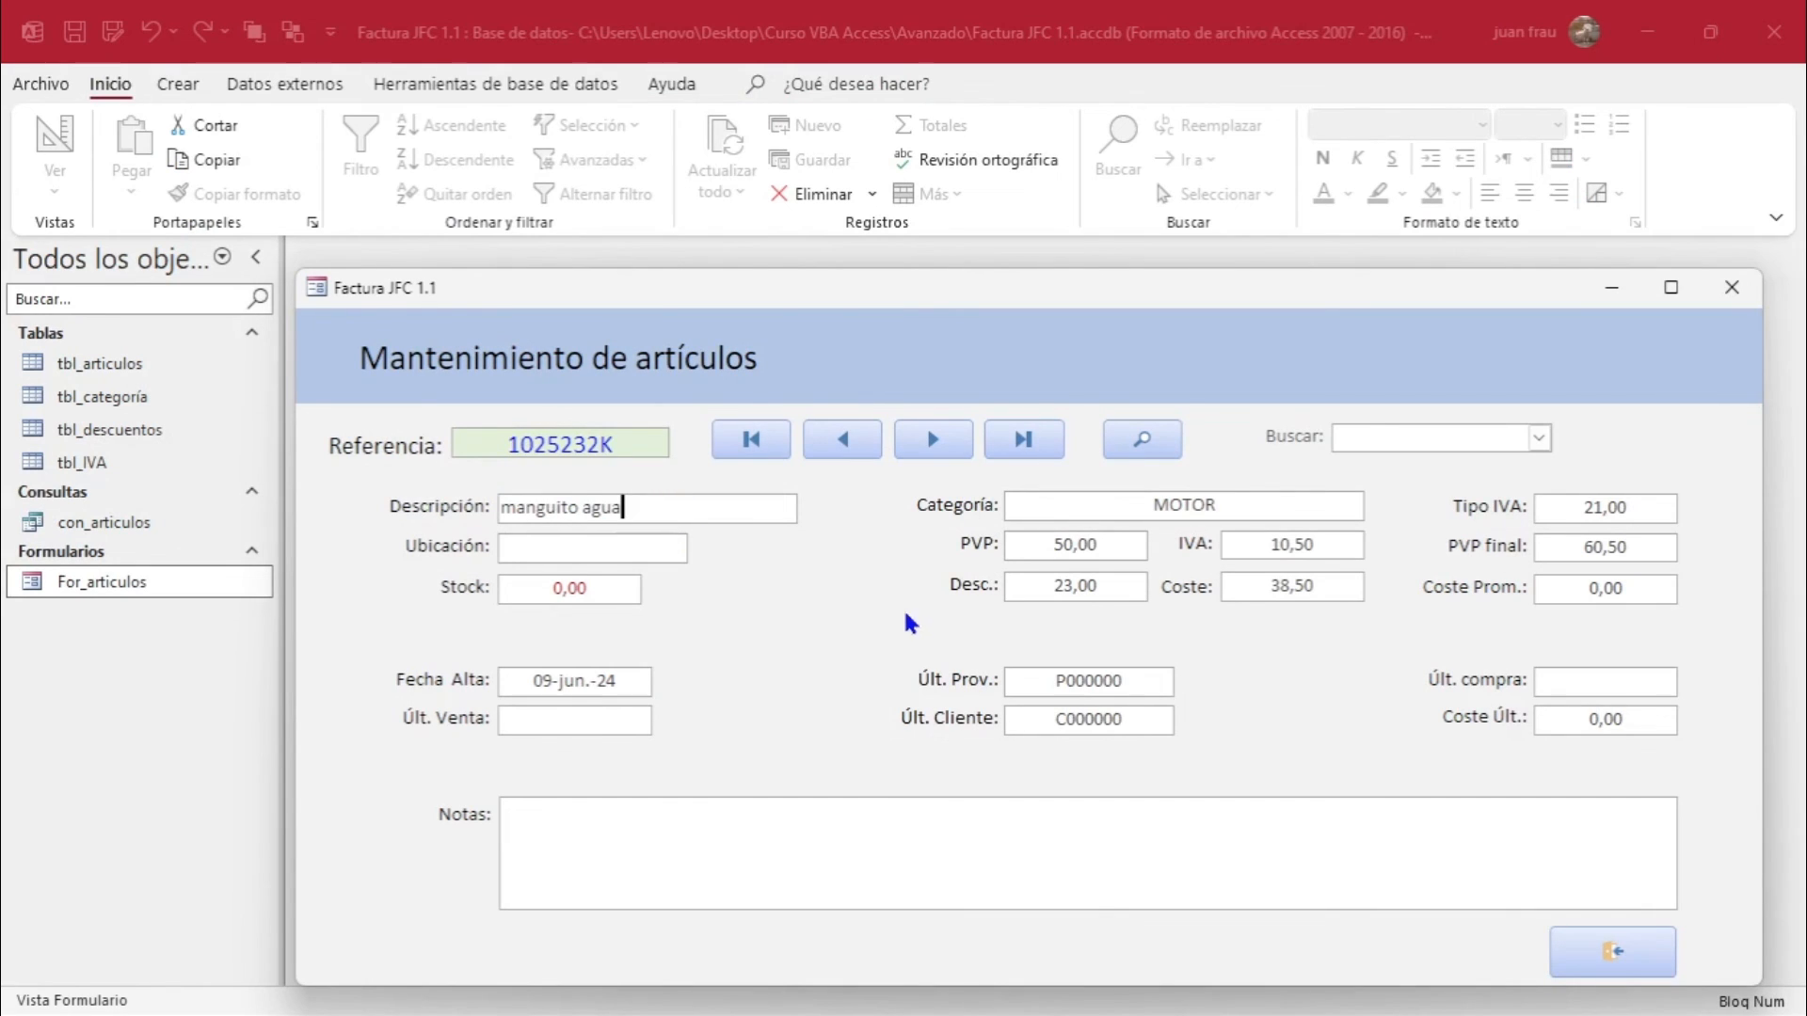
key(BackSpace)
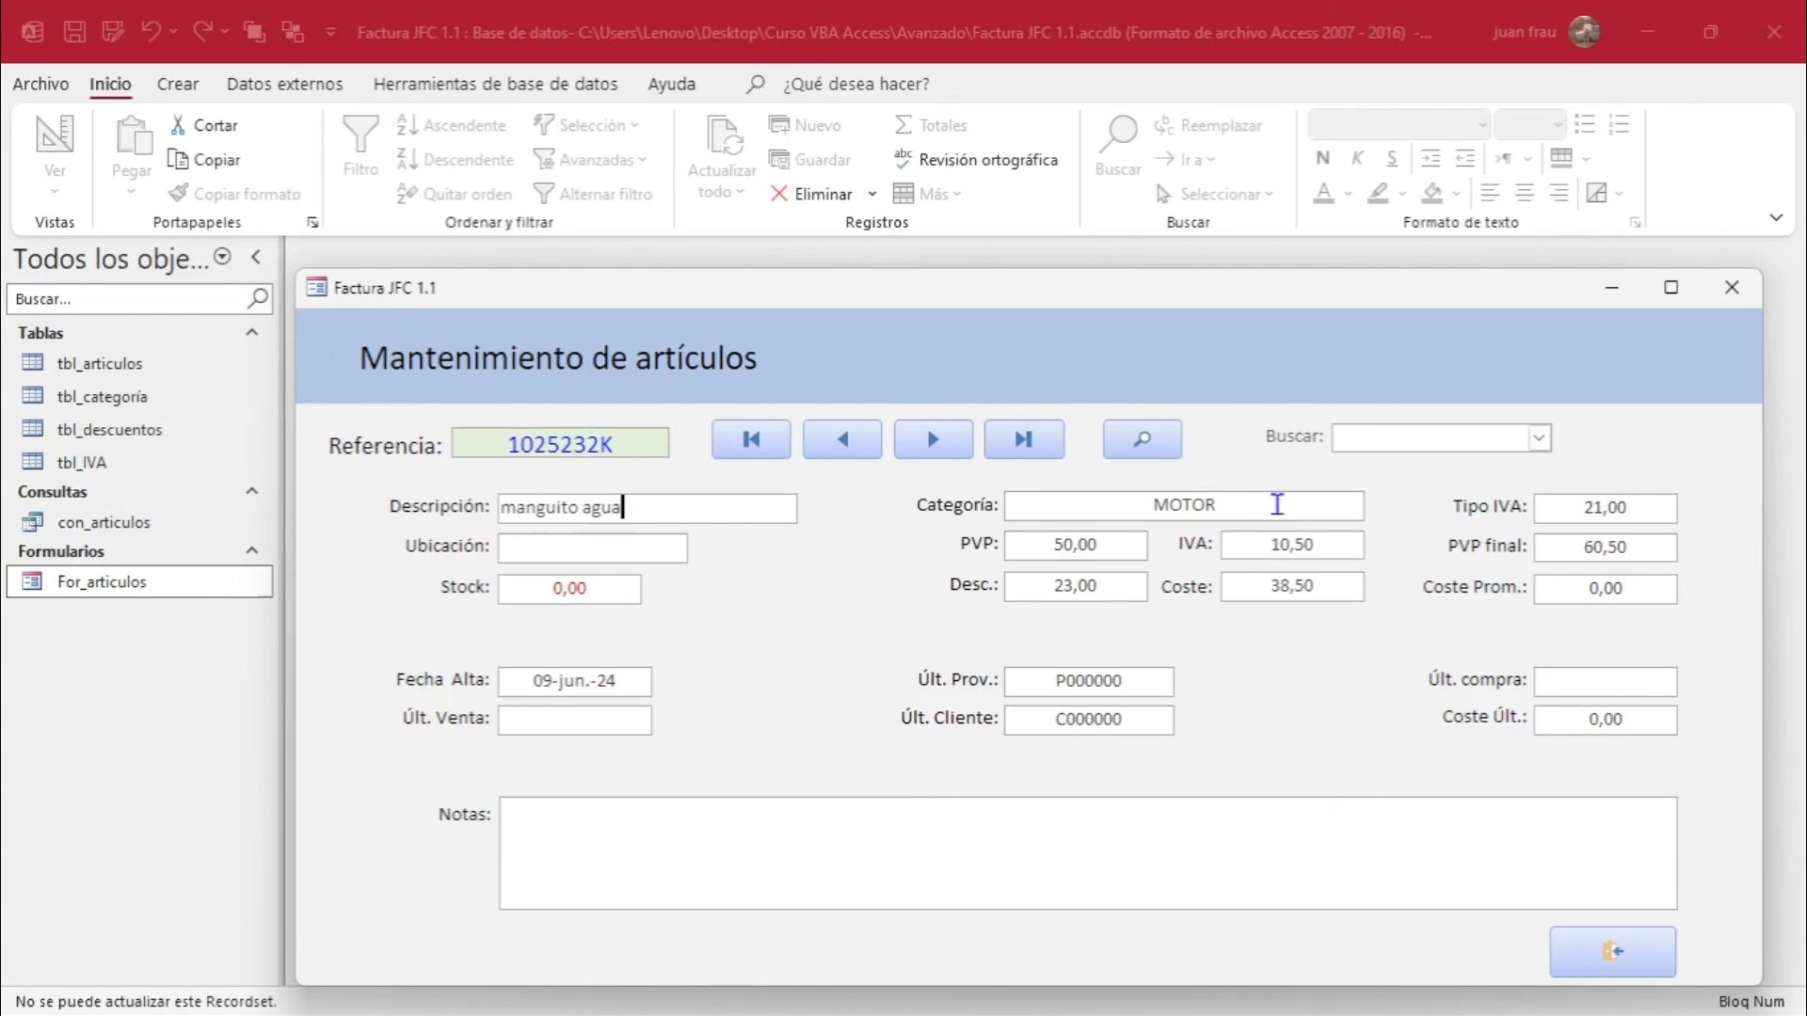
click(1277, 506)
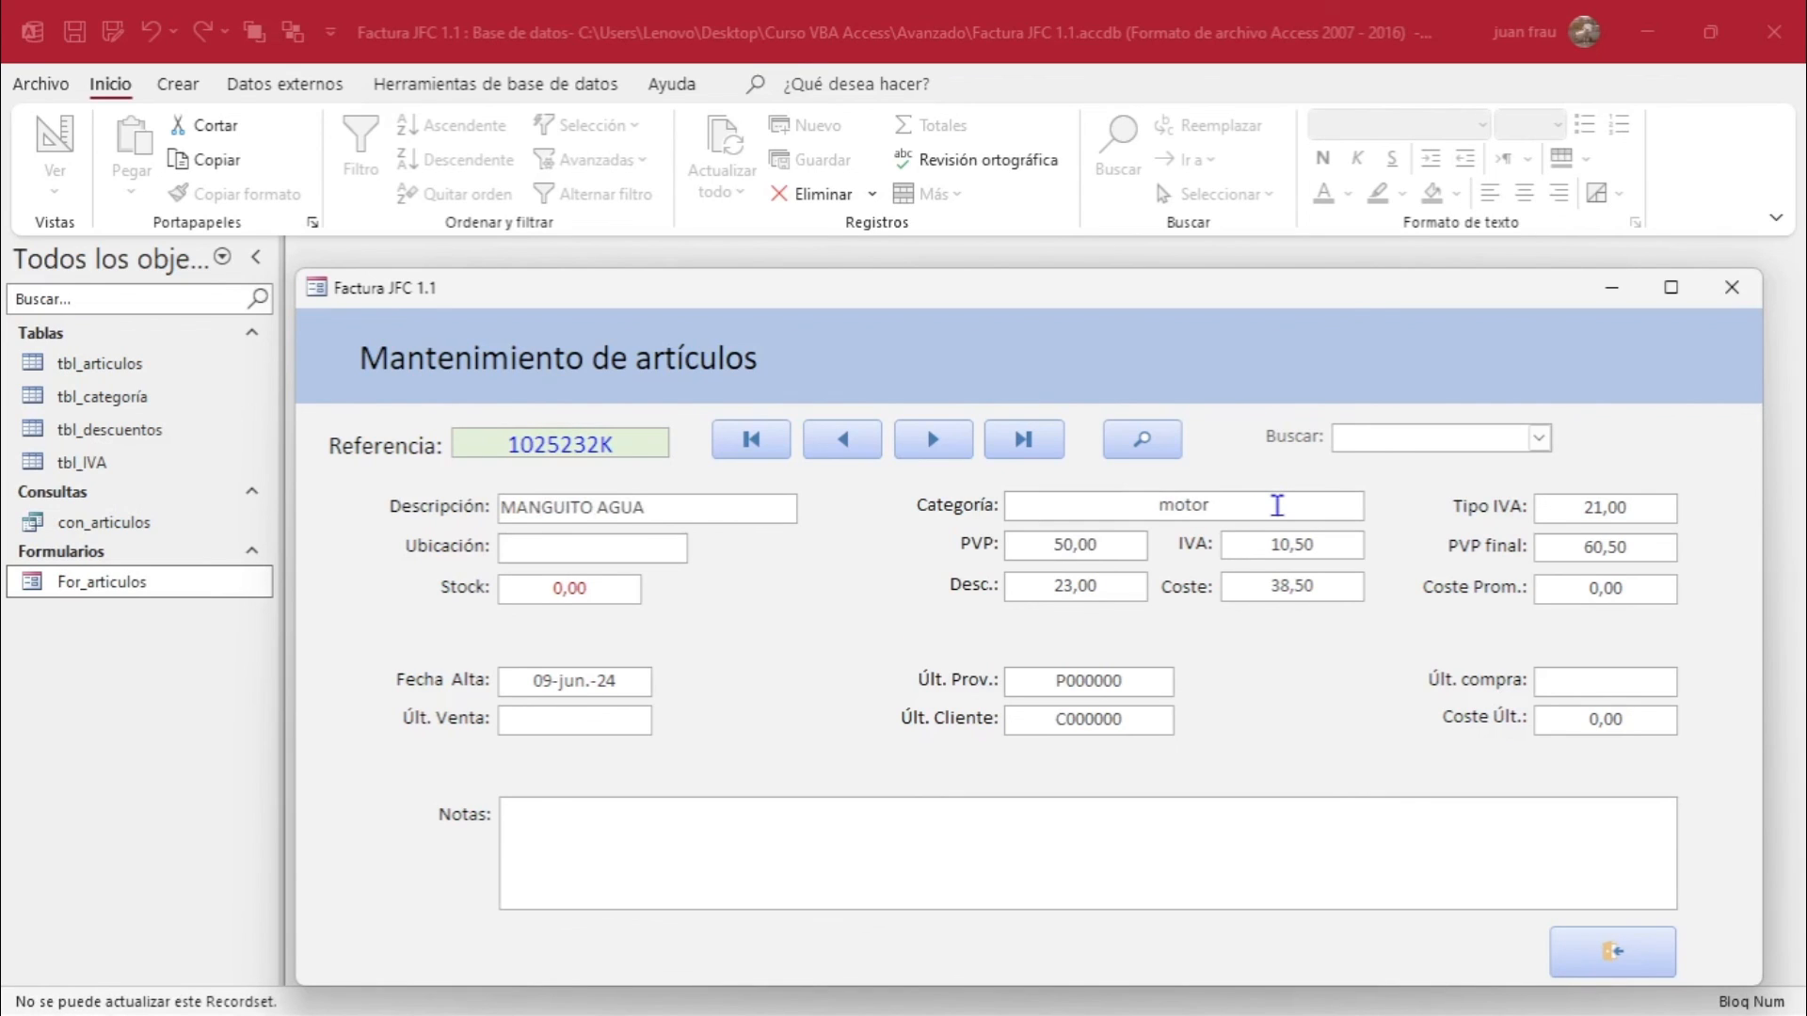
click(1117, 585)
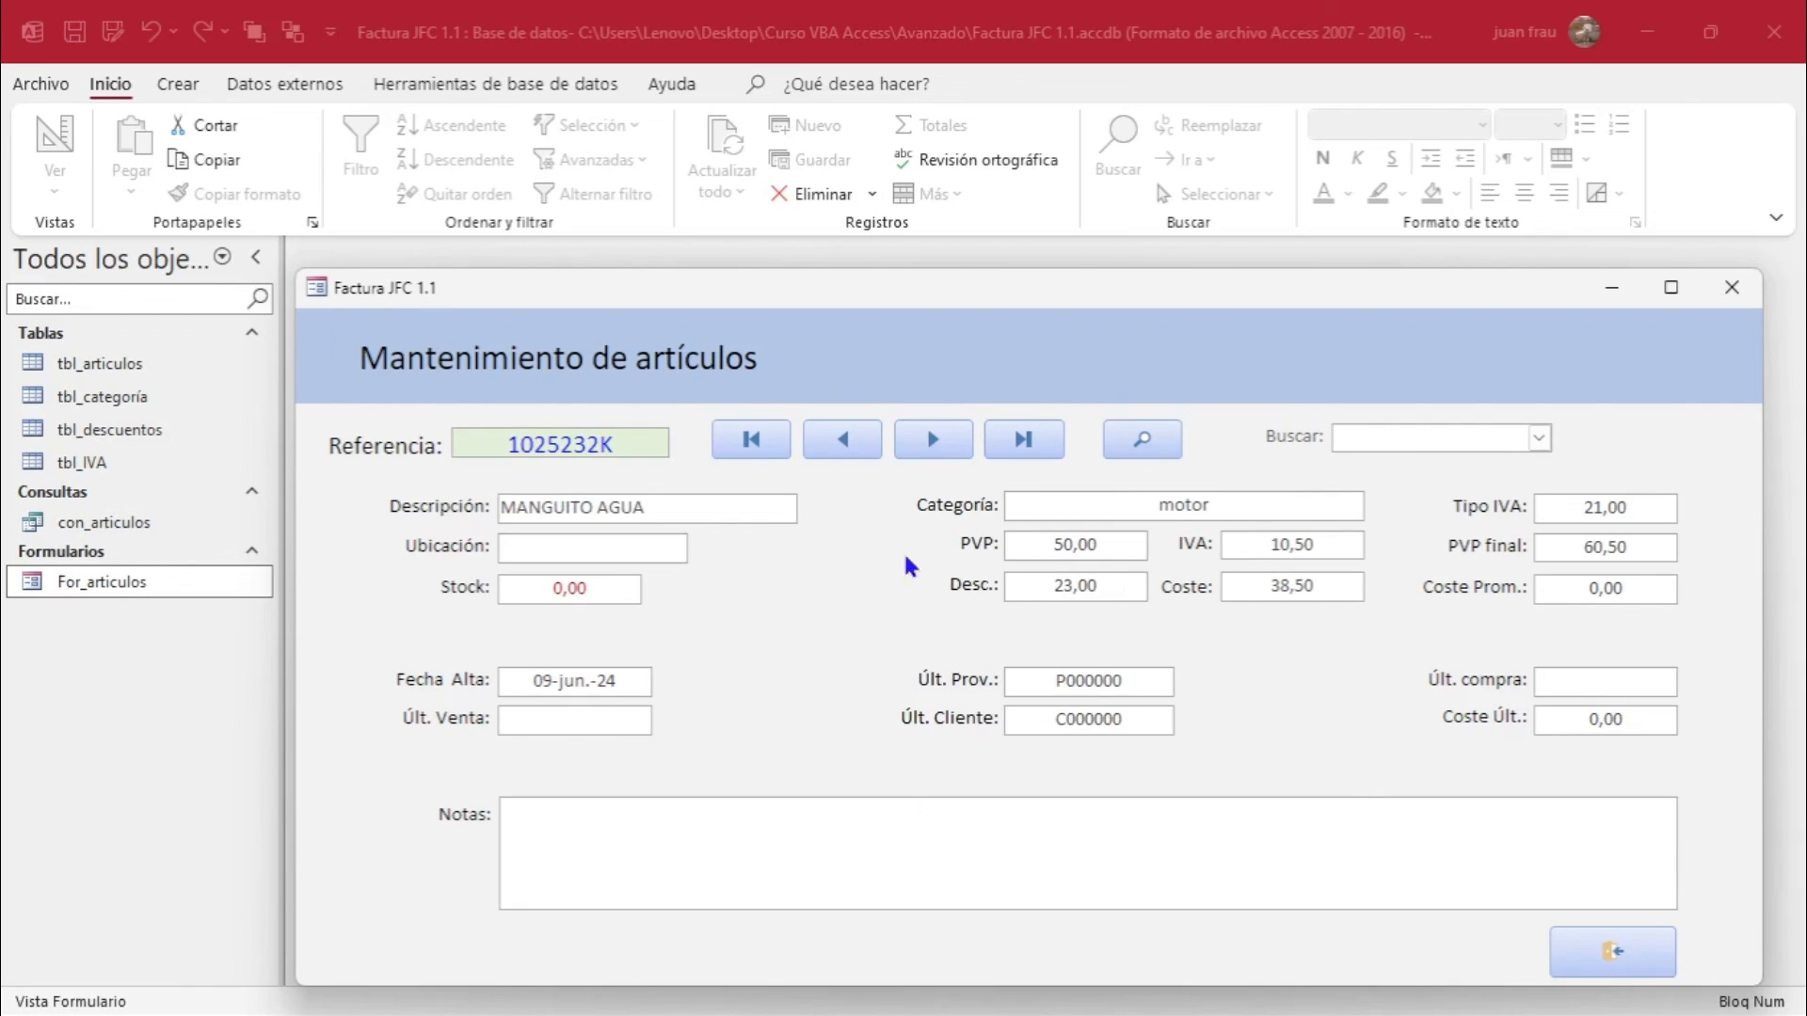